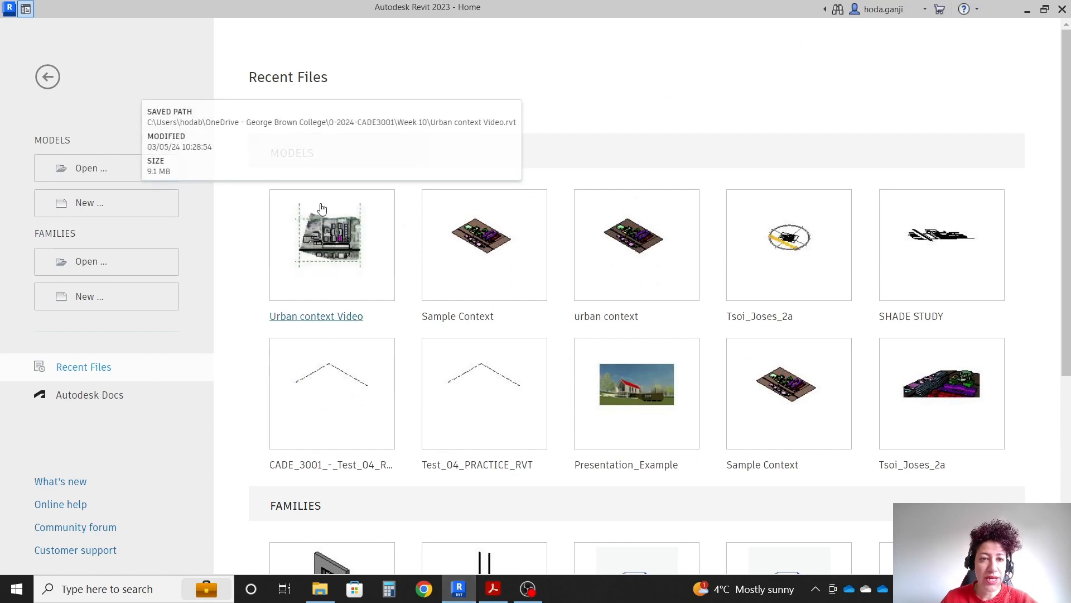
Open the recent project Urban context Video and bring up its Site floor plan
{"action": "left_click", "coordinate": [320, 212]}
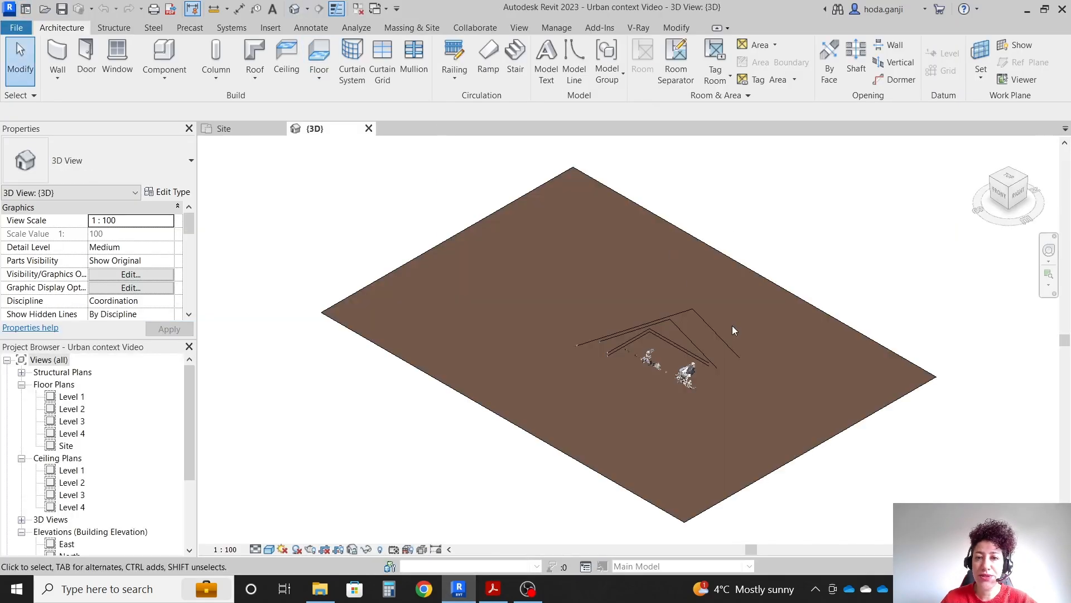
{"action": "scroll", "coordinate": [671, 369], "scroll_direction": "up", "scroll_amount": 4}
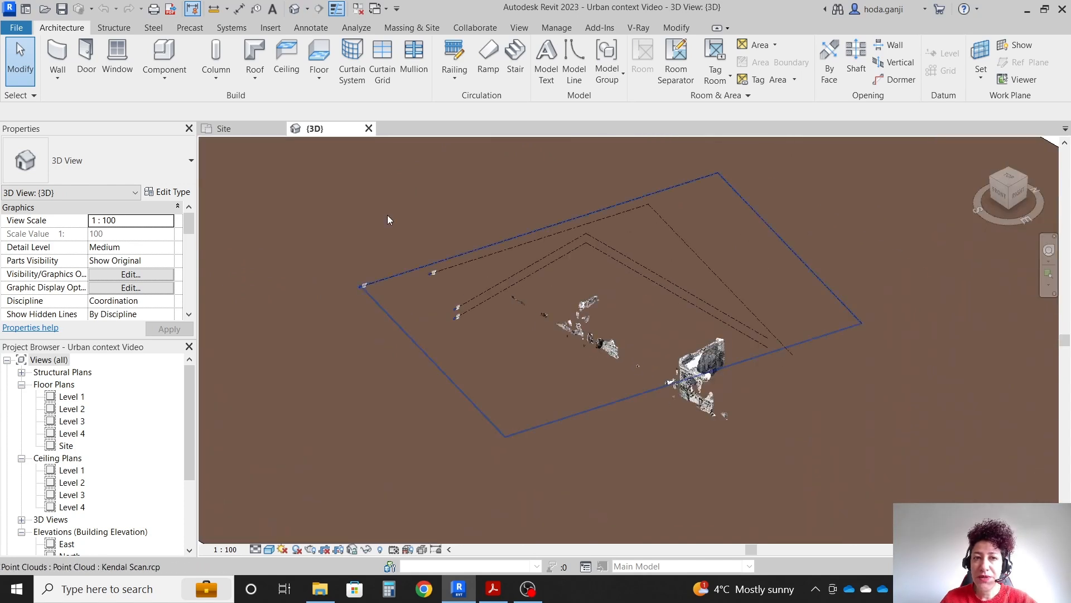
{"action": "left_click", "coordinate": [253, 130]}
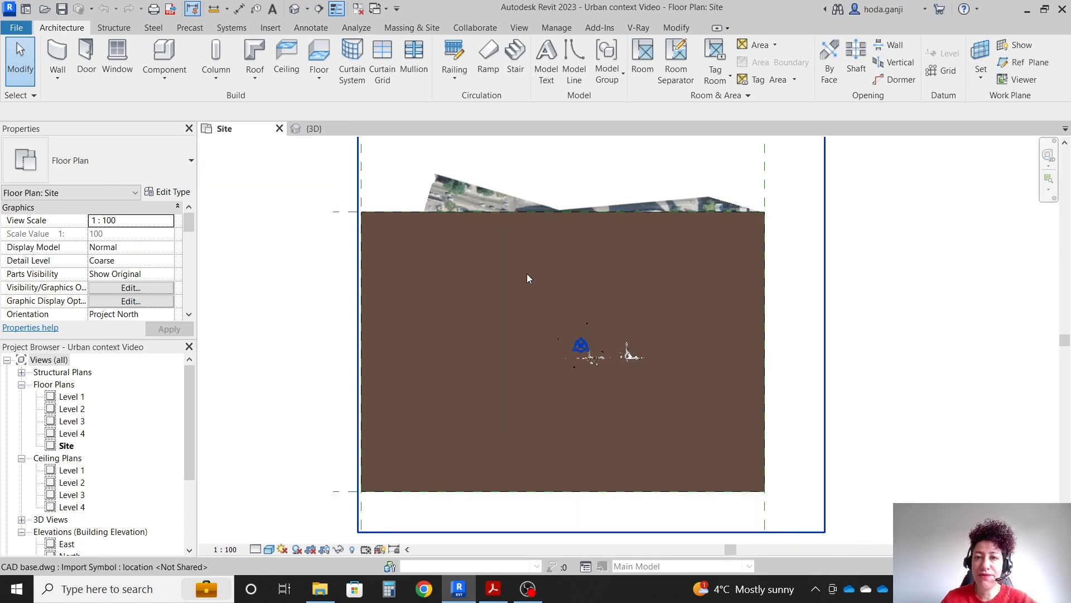
{"action": "scroll", "coordinate": [638, 394], "scroll_direction": "up", "scroll_amount": 1}
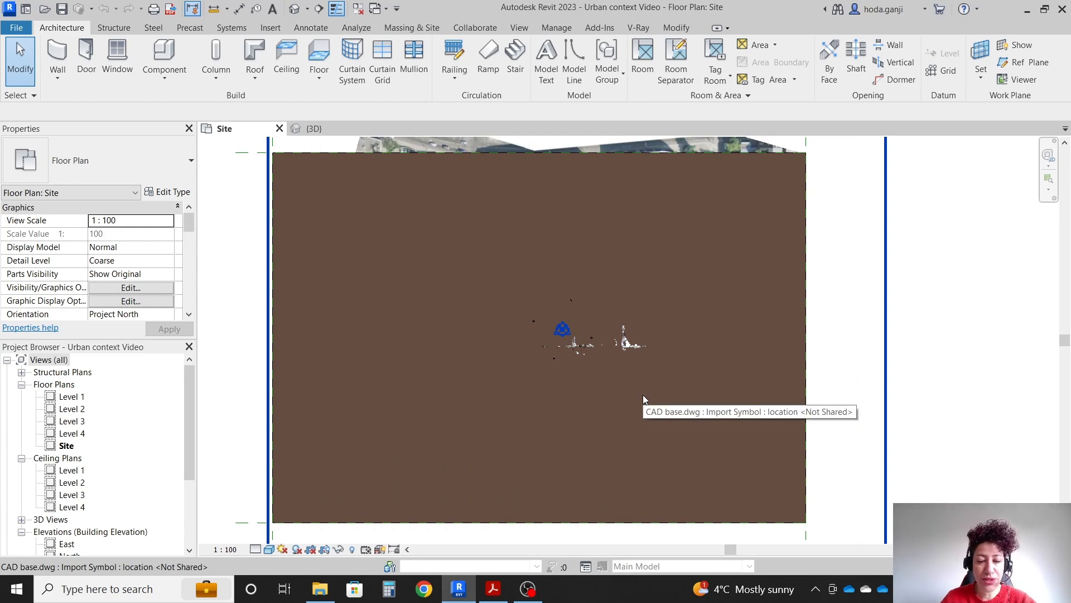
Turn on the visibility of the Mass model category in the Site floor plan
{"action": "key", "text": "v"}
{"action": "key", "text": "v"}
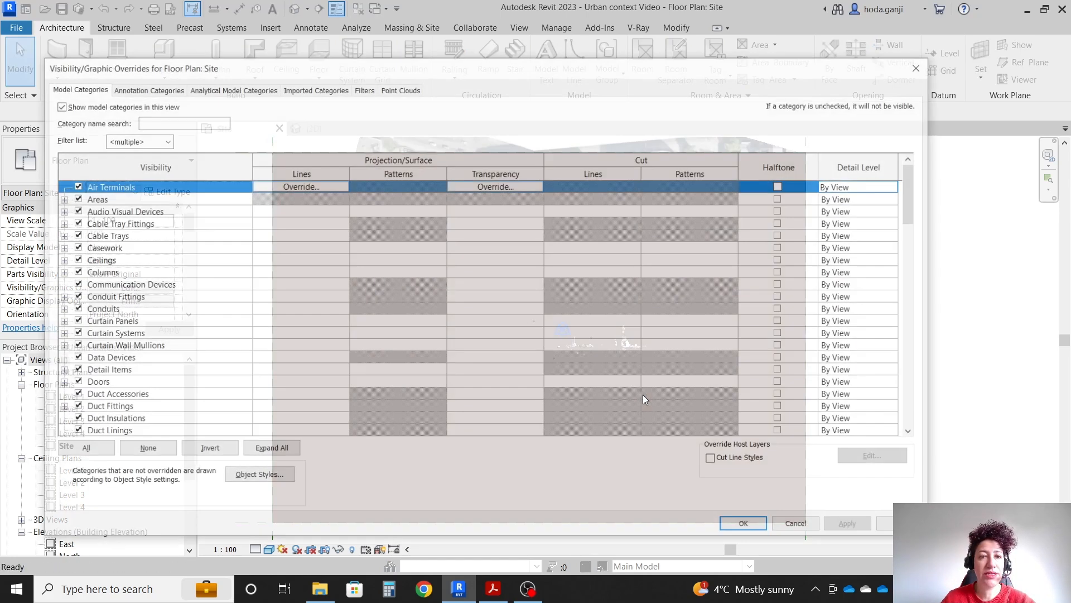
{"action": "left_click", "coordinate": [175, 310]}
{"action": "key", "text": "m"}
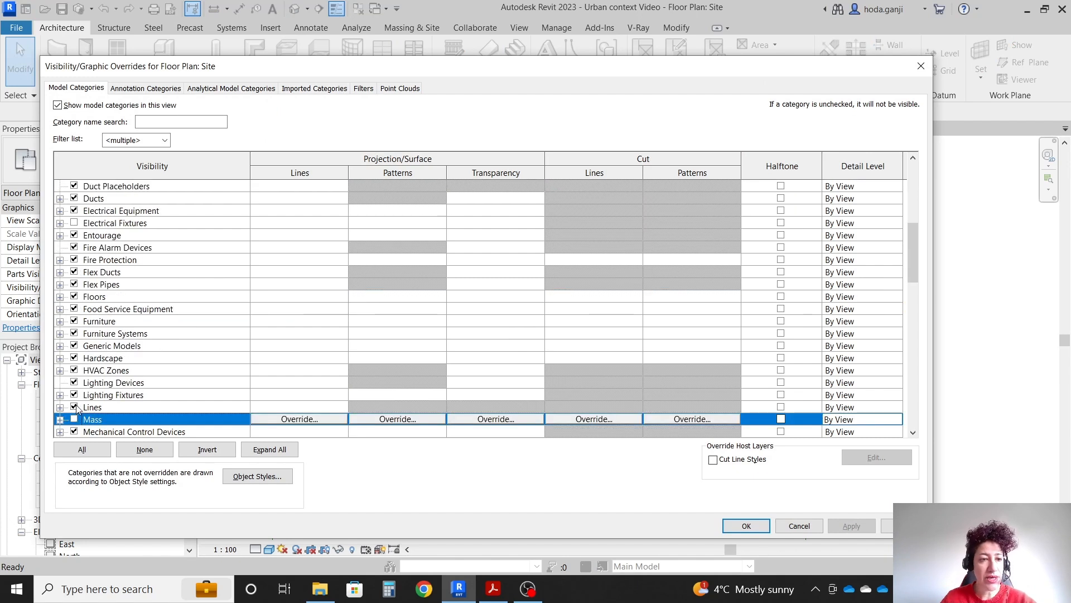
{"action": "left_click", "coordinate": [74, 419]}
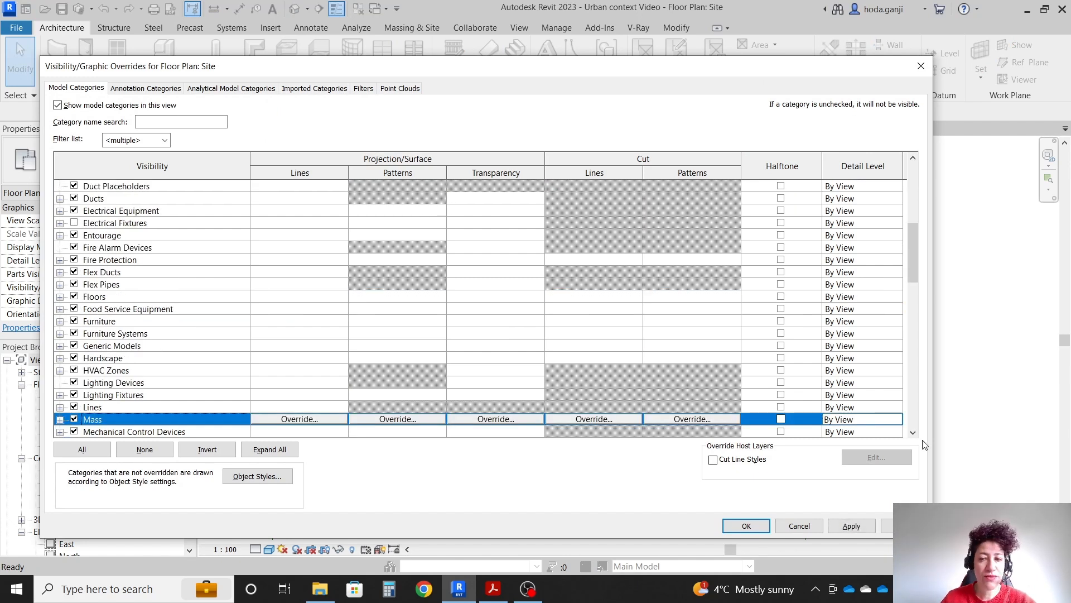
{"action": "left_click", "coordinate": [747, 525]}
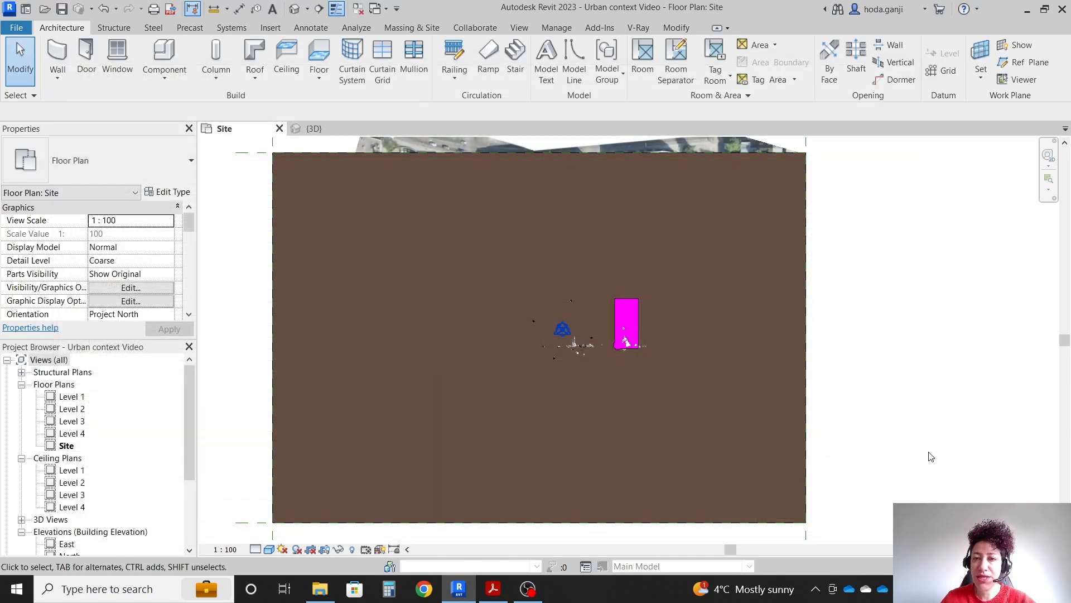
Hide the topography surface as an element in the Site floor plan
{"action": "left_click", "coordinate": [699, 154]}
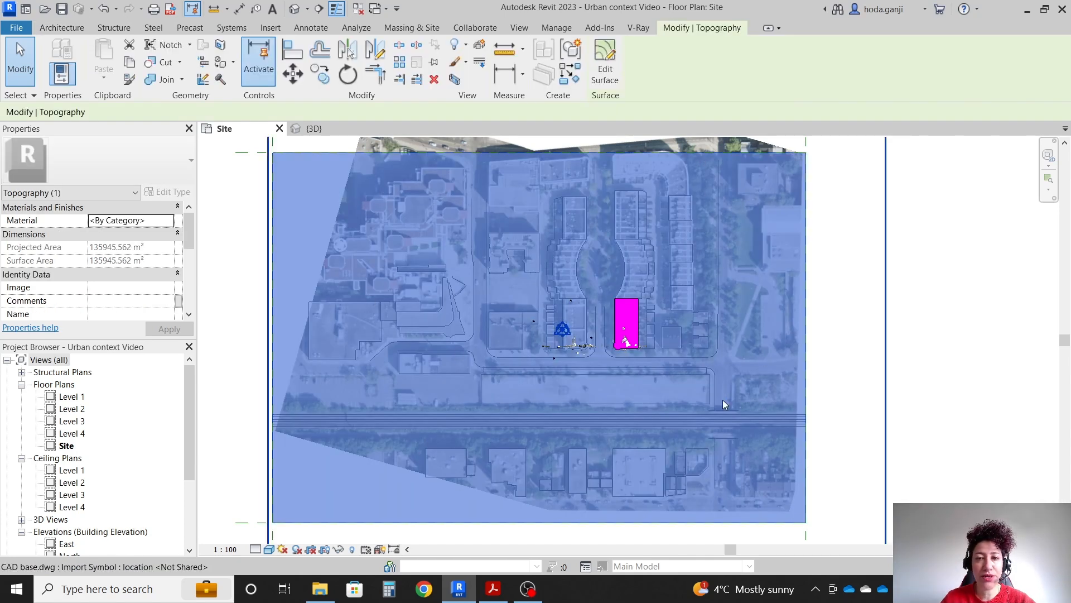
{"action": "right_click", "coordinate": [272, 195]}
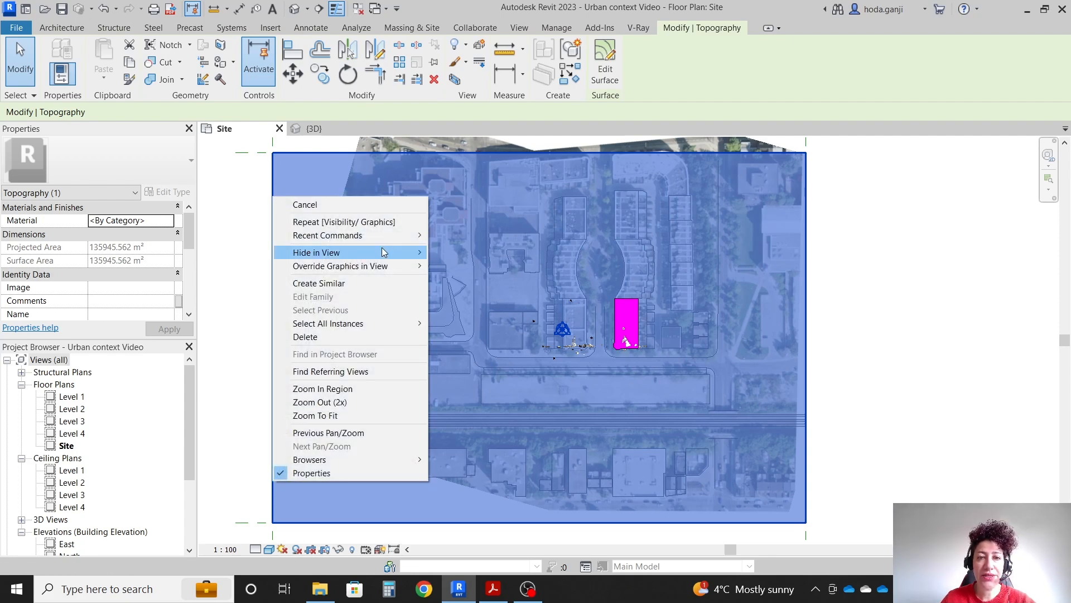
{"action": "mouse_move", "coordinate": [390, 252]}
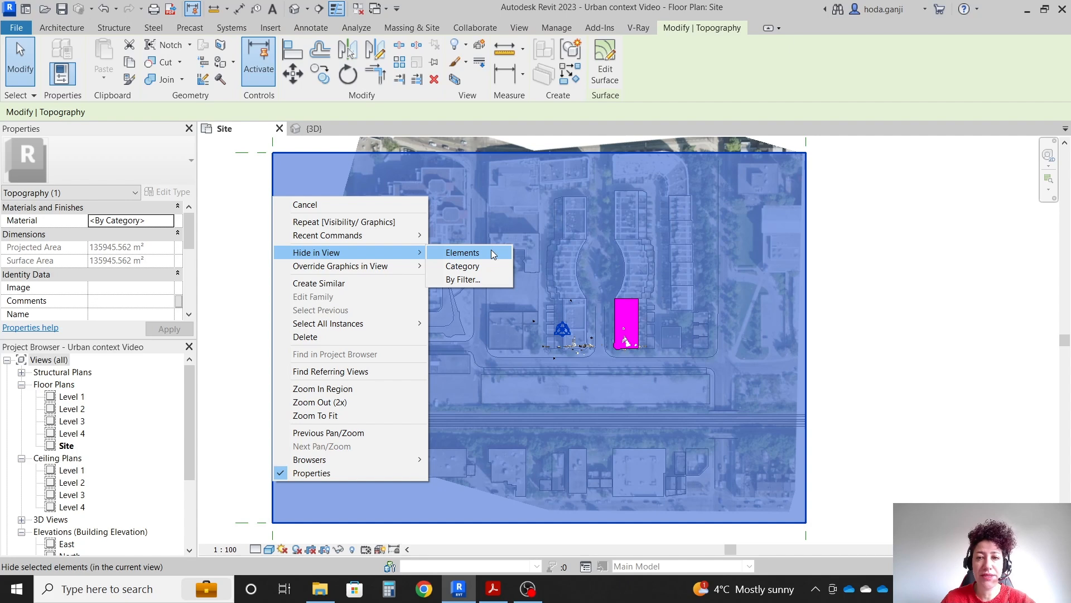
{"action": "left_click", "coordinate": [463, 253]}
{"action": "scroll", "coordinate": [536, 248], "scroll_direction": "up", "scroll_amount": 6}
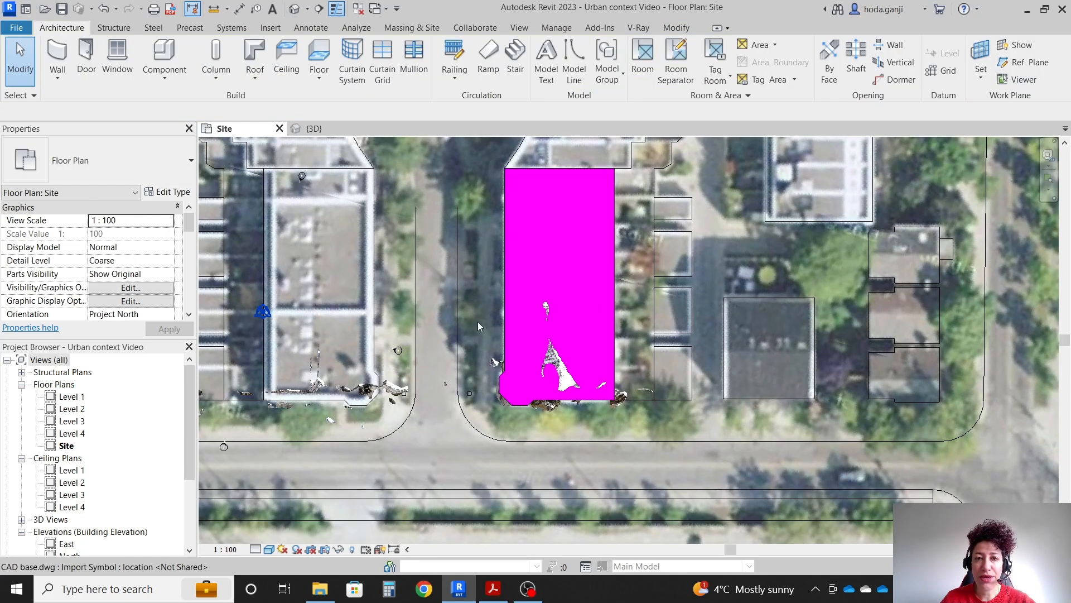
Turn on the visibility of the Mass model category in the {3D} view
{"action": "left_click", "coordinate": [316, 129]}
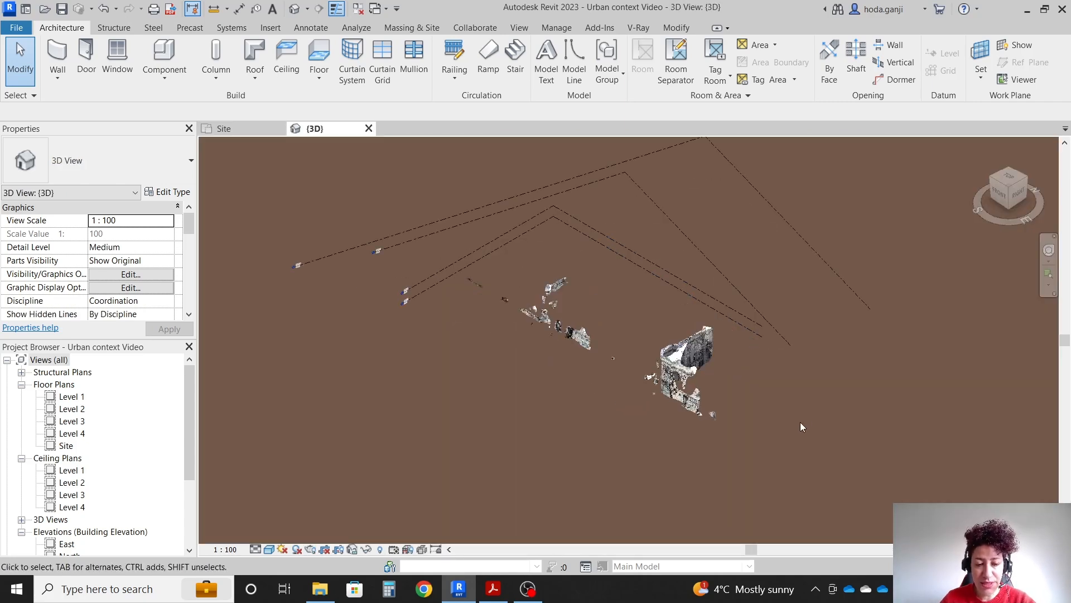
{"action": "key", "text": "v"}
{"action": "key", "text": "g"}
{"action": "left_click", "coordinate": [182, 245]}
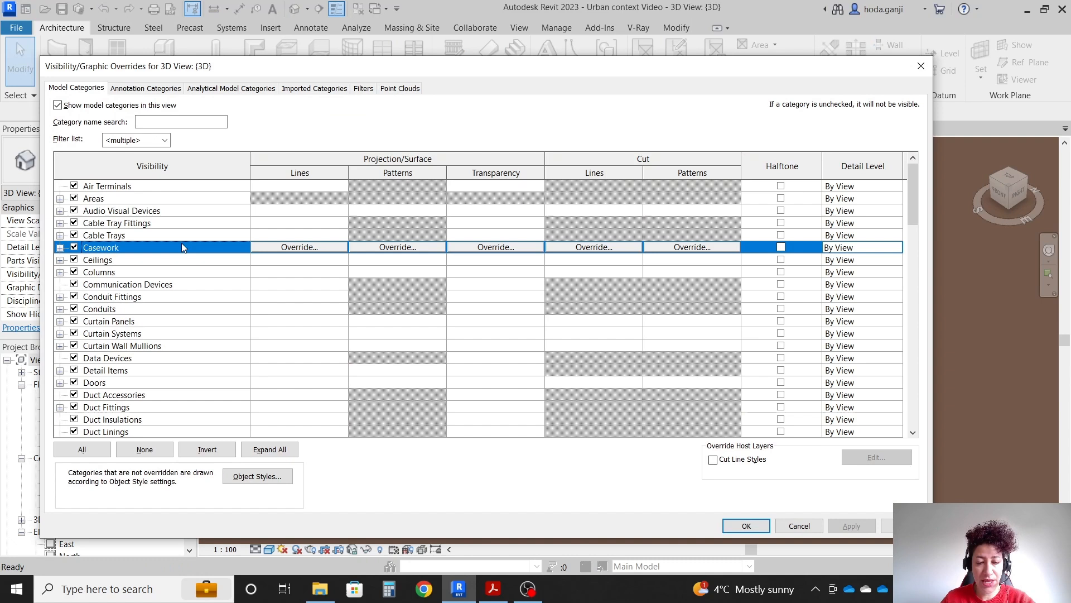
{"action": "key", "text": "m"}
{"action": "left_click", "coordinate": [74, 419]}
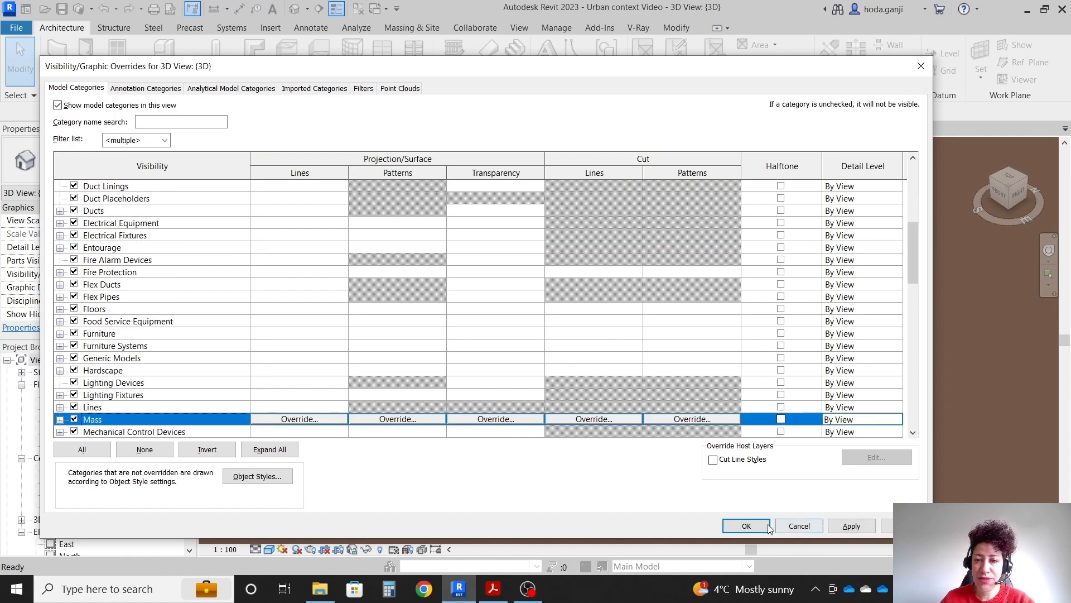
{"action": "left_click", "coordinate": [746, 526]}
{"action": "scroll", "coordinate": [715, 368], "scroll_direction": "up", "scroll_amount": 3}
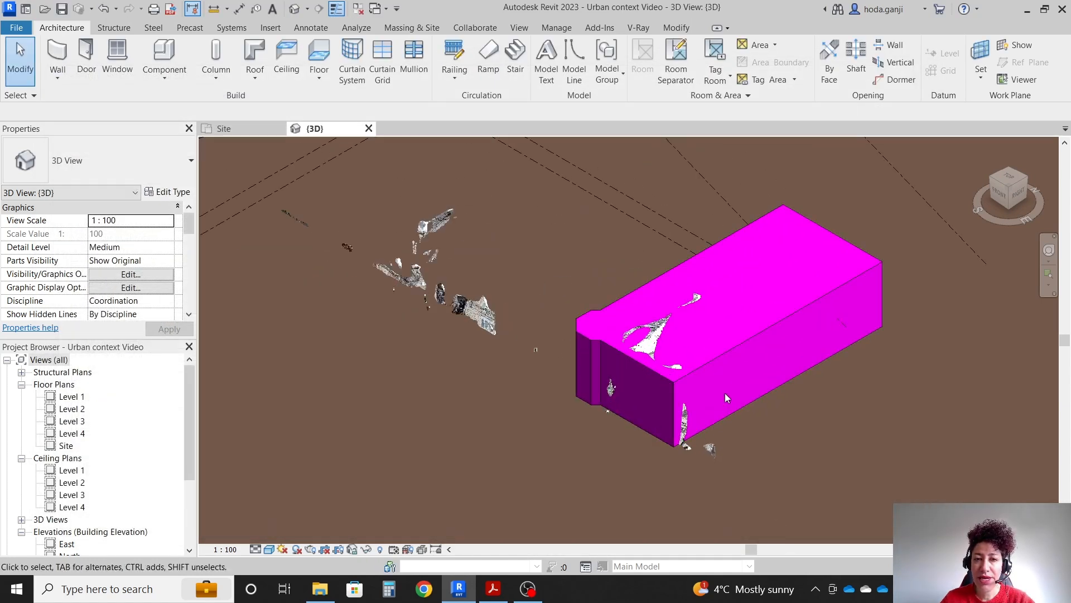
Switch to Acrobat to check the shading study requirements in Assignment2b.pdf, and return to Revit
{"action": "left_click", "coordinate": [493, 589]}
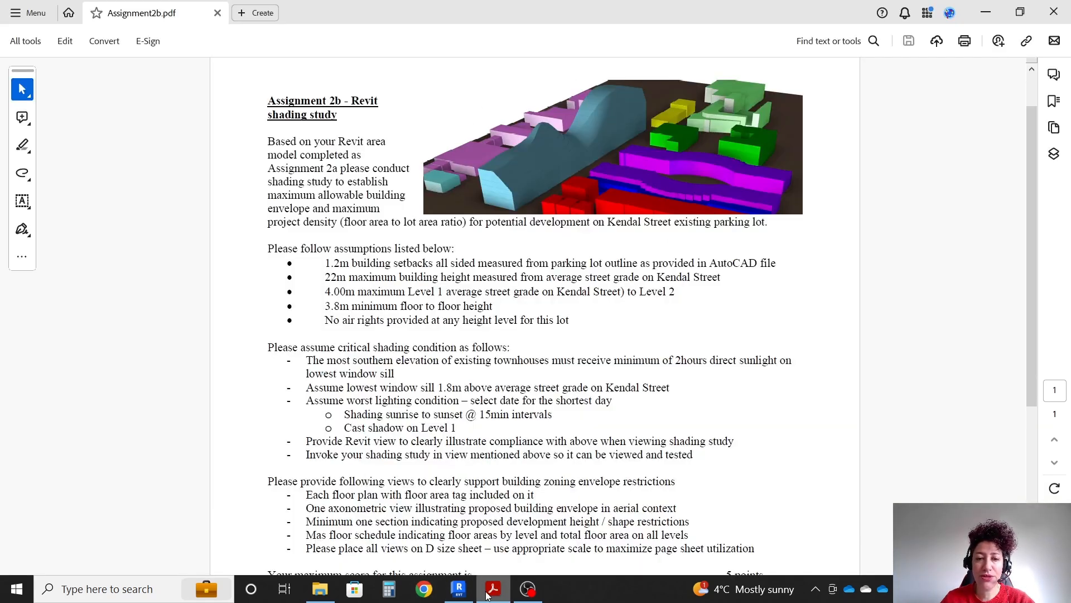
{"action": "mouse_move", "coordinate": [488, 596]}
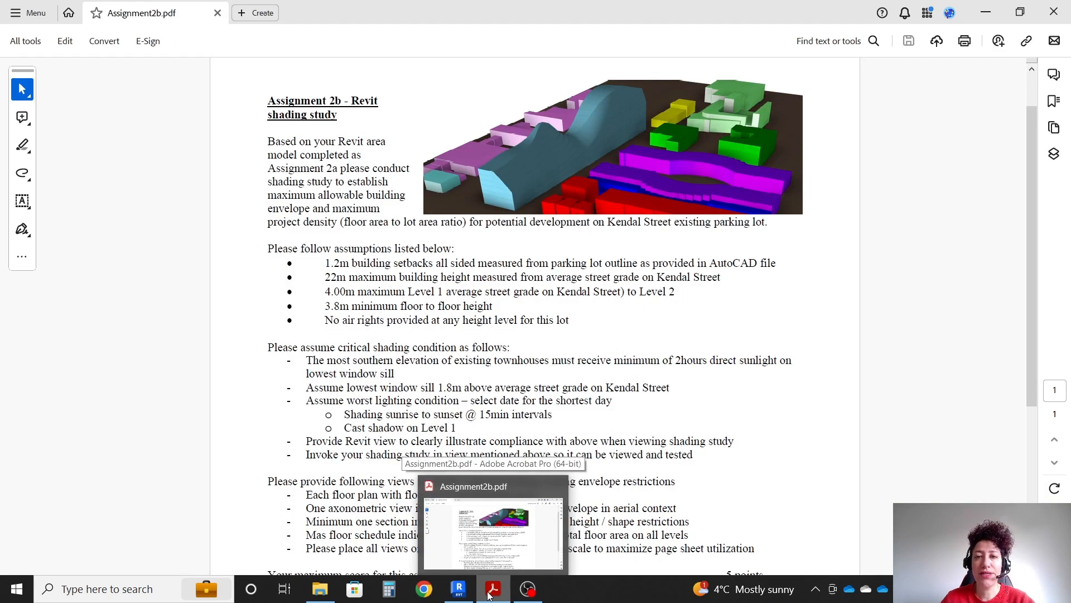
{"action": "left_click", "coordinate": [488, 592]}
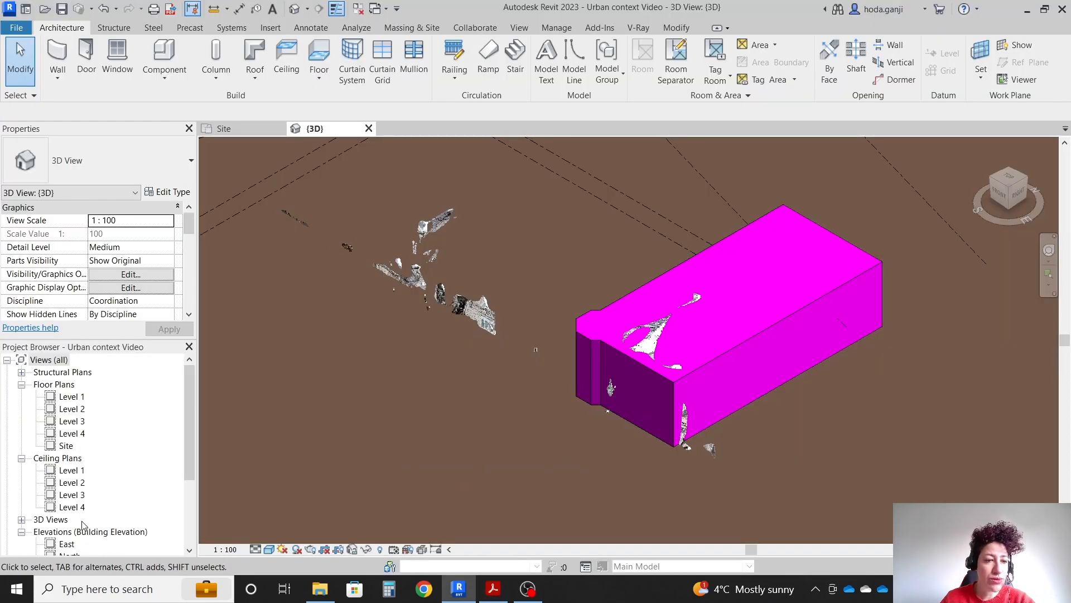
Open the South elevation and turn on the visibility of its Mass model category
{"action": "scroll", "coordinate": [81, 522], "scroll_direction": "down", "scroll_amount": 3}
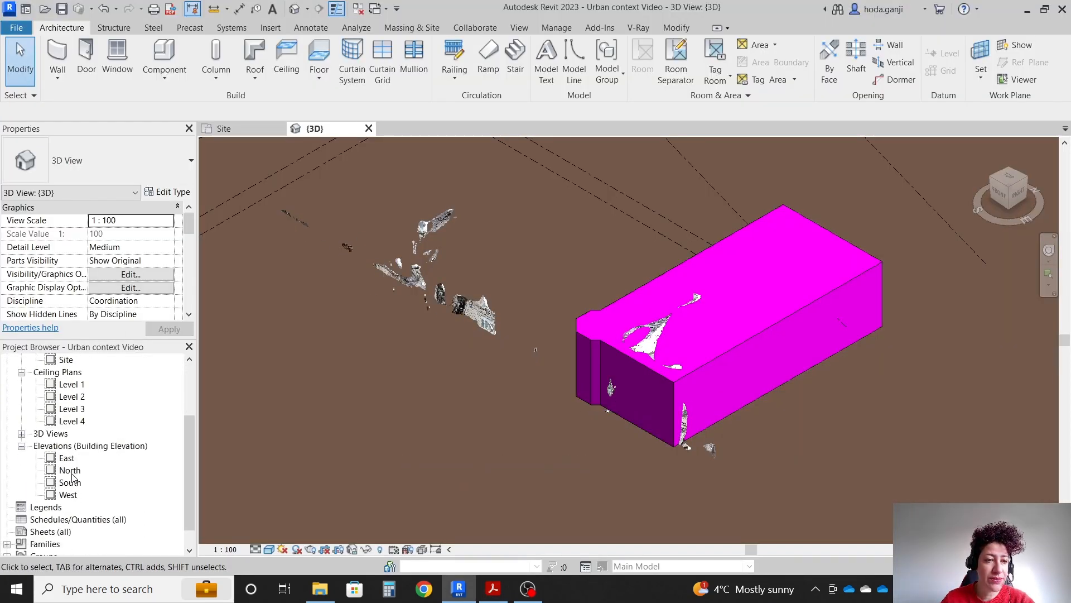
{"action": "double_click", "coordinate": [70, 482]}
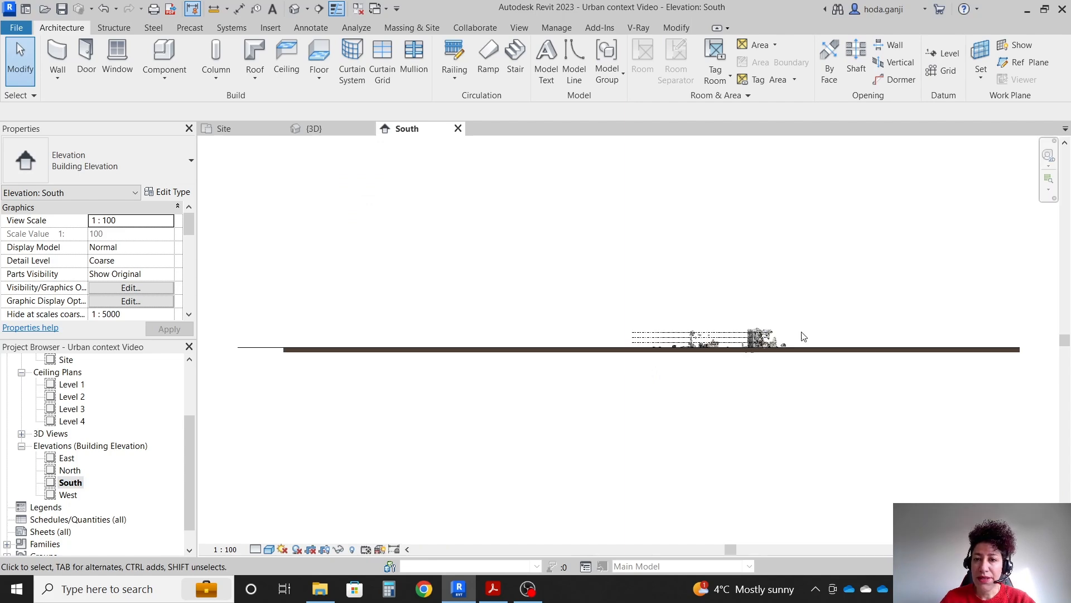
{"action": "scroll", "coordinate": [804, 336], "scroll_direction": "up", "scroll_amount": 5}
{"action": "key", "text": "v"}
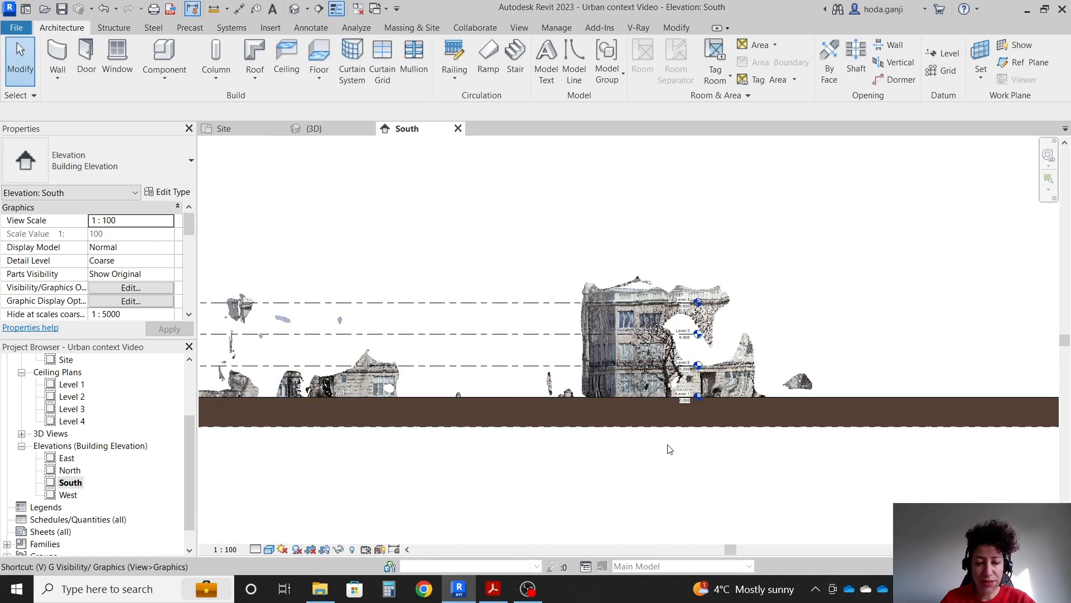
{"action": "key", "text": "g"}
{"action": "left_click", "coordinate": [423, 262]}
{"action": "key", "text": "m"}
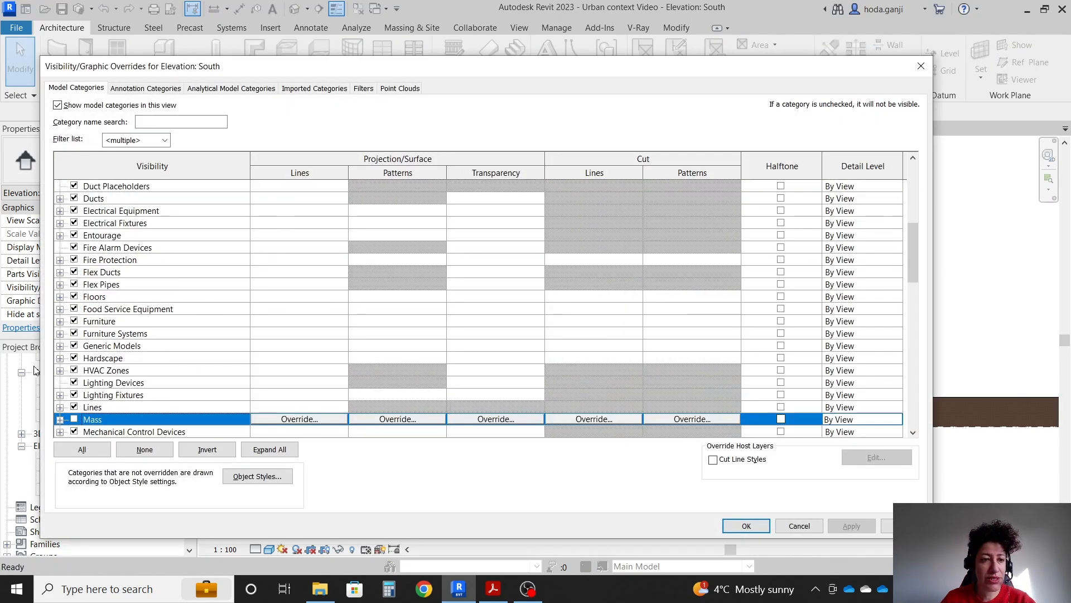
{"action": "left_click", "coordinate": [73, 419]}
{"action": "left_click", "coordinate": [746, 526]}
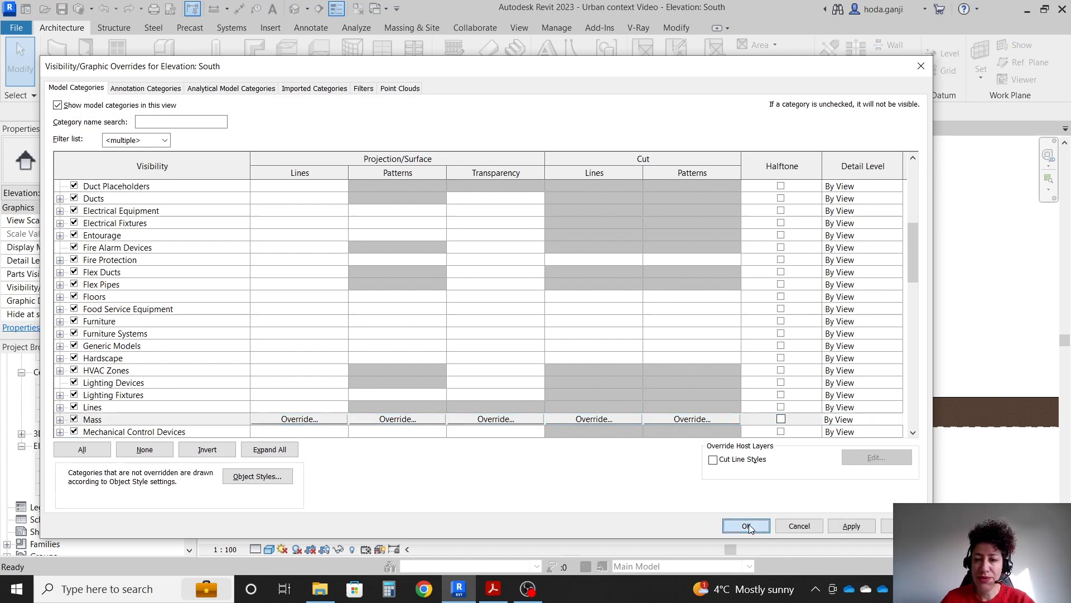
Close the {3D} view and tile the Site floor plan and South elevation side by side, framing the parking lot and the mass
{"action": "left_click", "coordinate": [228, 129]}
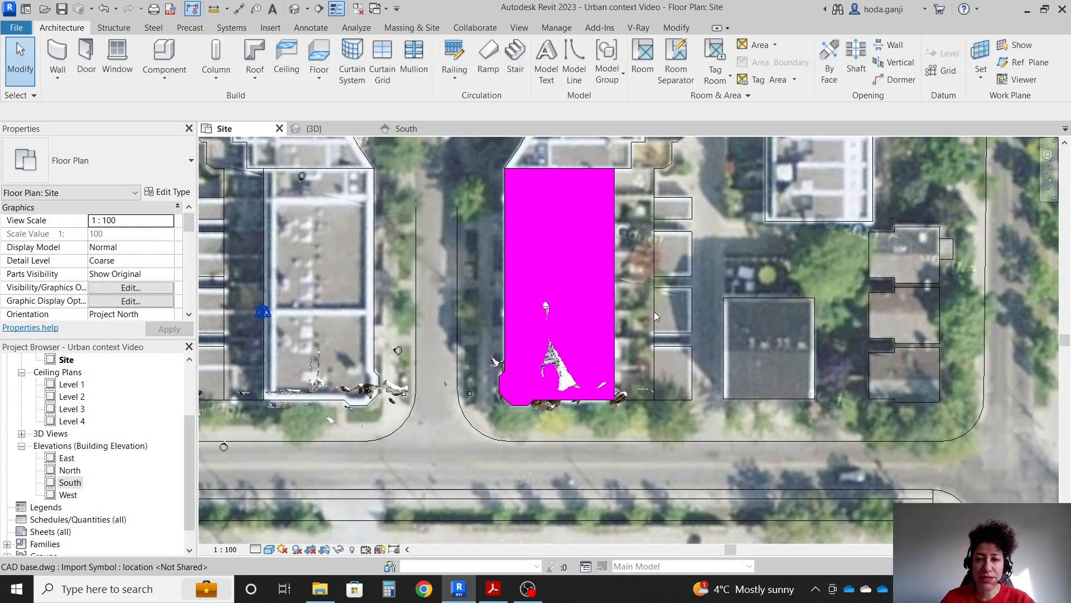
{"action": "scroll", "coordinate": [424, 334], "scroll_direction": "up", "scroll_amount": 2}
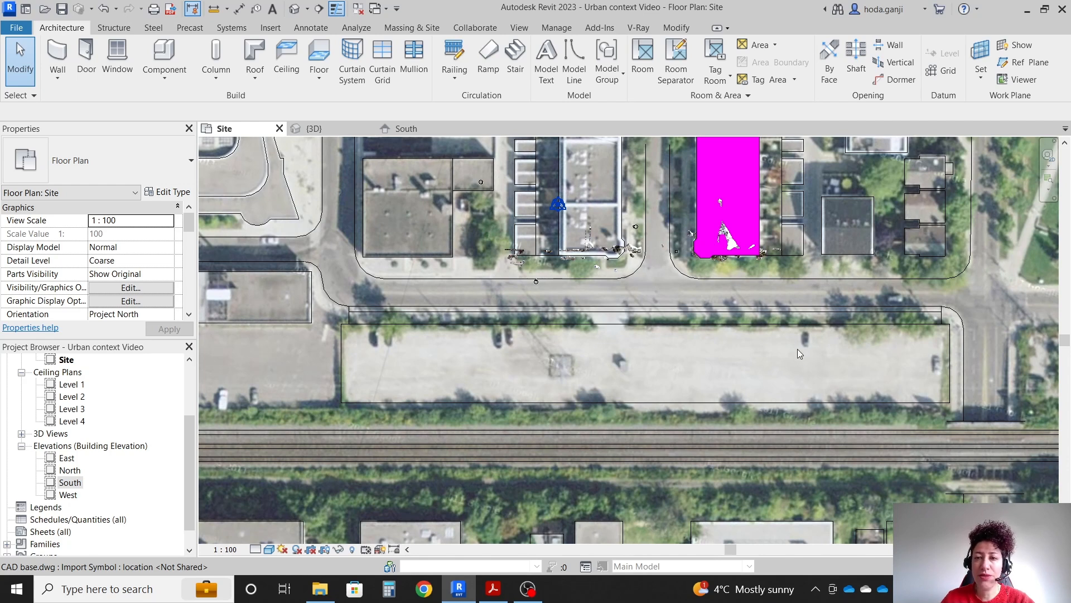
{"action": "scroll", "coordinate": [799, 349], "scroll_direction": "up", "scroll_amount": 1}
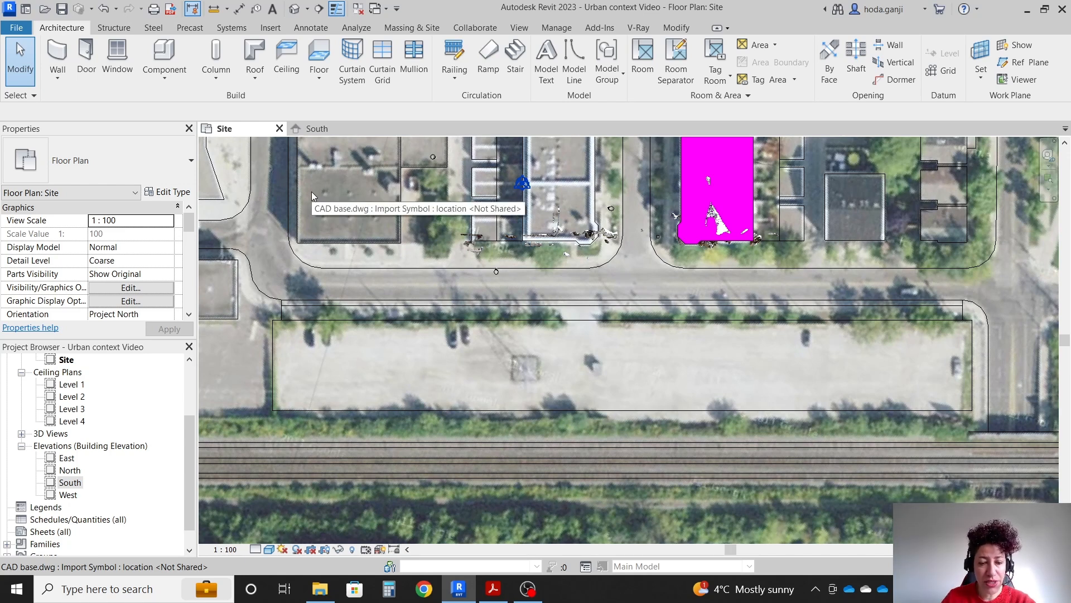
{"action": "key", "text": "w"}
{"action": "key", "text": "t"}
{"action": "scroll", "coordinate": [989, 318], "scroll_direction": "down", "scroll_amount": 3}
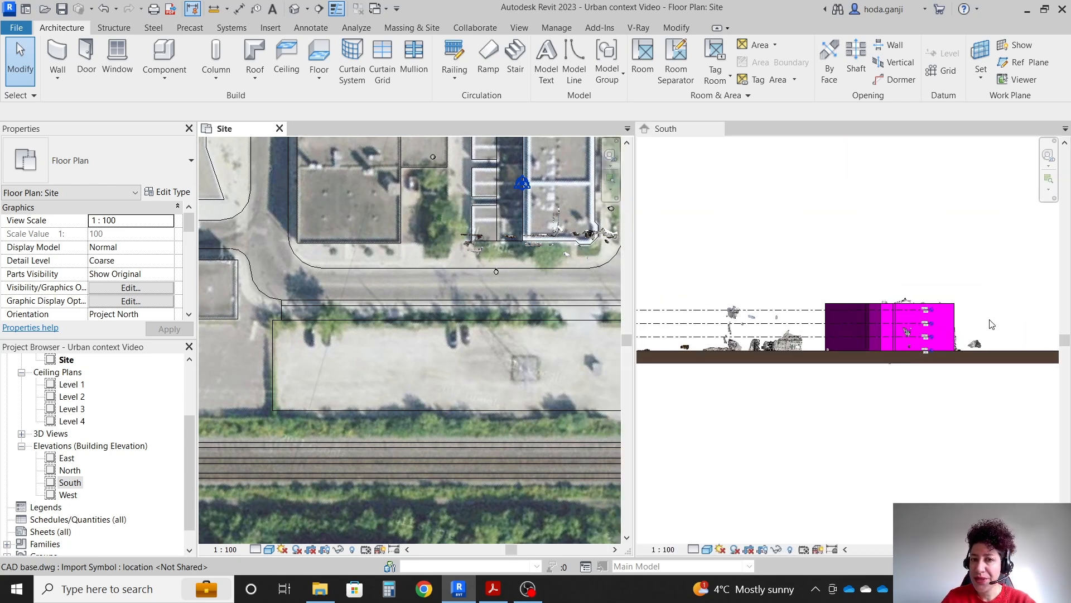
{"action": "scroll", "coordinate": [312, 348], "scroll_direction": "down", "scroll_amount": 5}
{"action": "scroll", "coordinate": [485, 304], "scroll_direction": "up", "scroll_amount": 3}
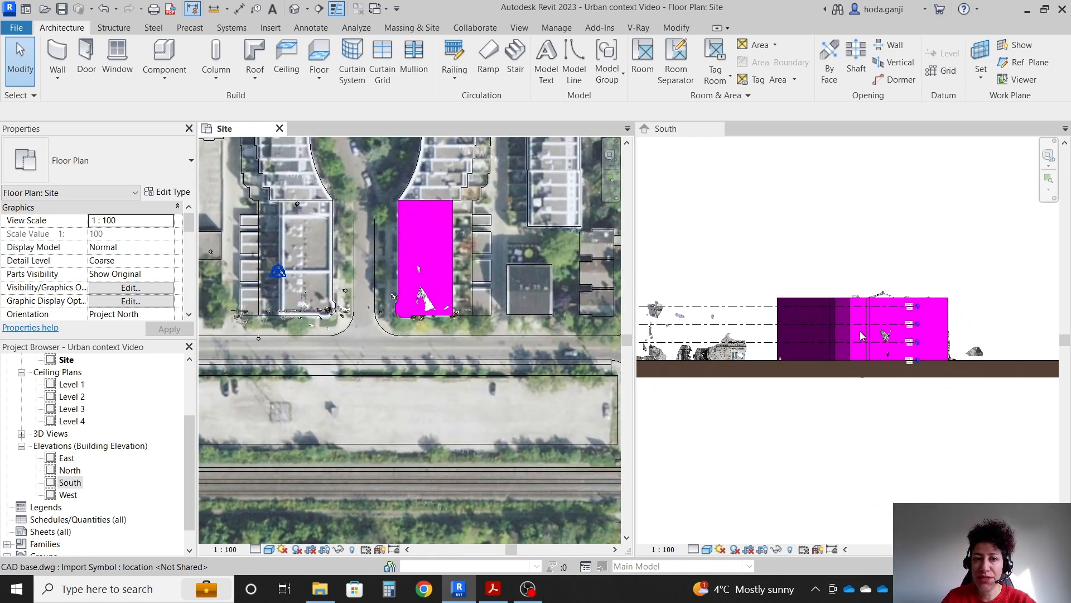
{"action": "scroll", "coordinate": [275, 363], "scroll_direction": "up", "scroll_amount": 1}
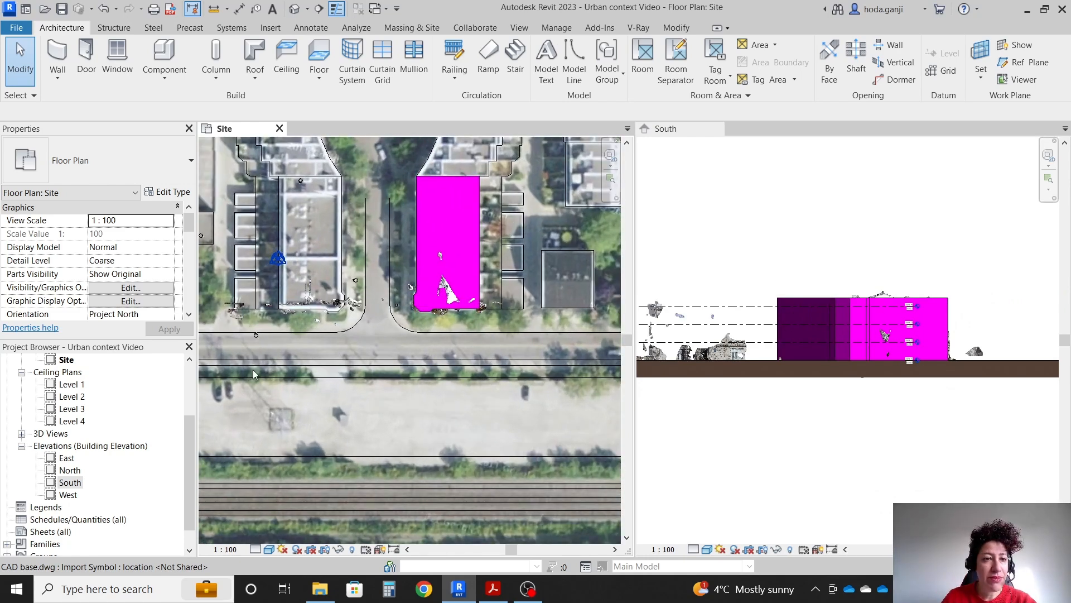
Set the Site floor plan's orientation to True North and apply it, leaving nothing selected
{"action": "left_click", "coordinate": [350, 403]}
{"action": "key", "text": "Escape"}
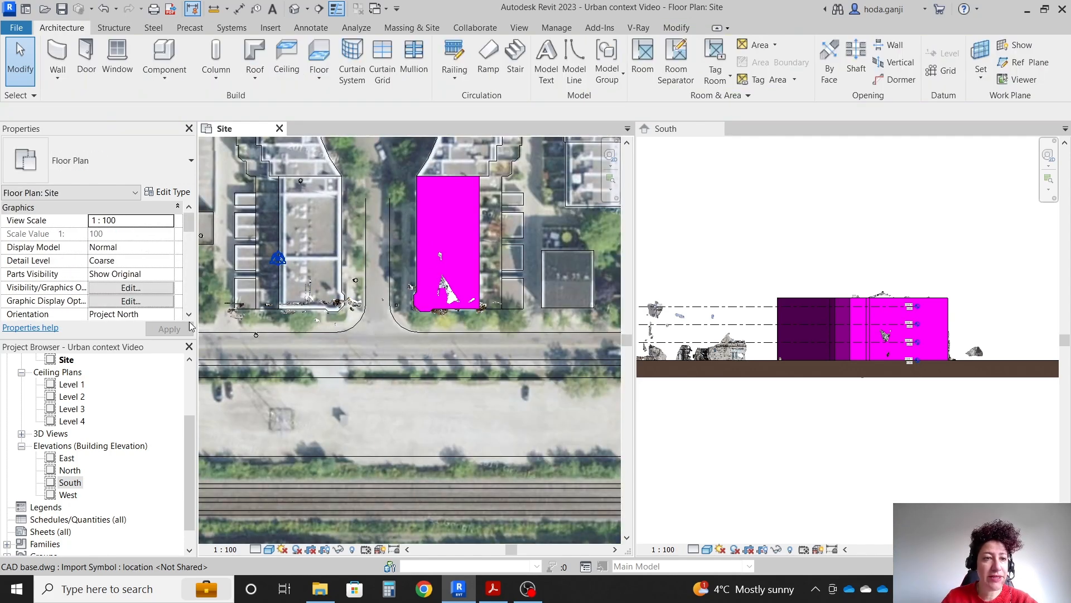
{"action": "scroll", "coordinate": [180, 251], "scroll_direction": "down", "scroll_amount": 2}
{"action": "left_click", "coordinate": [168, 247]}
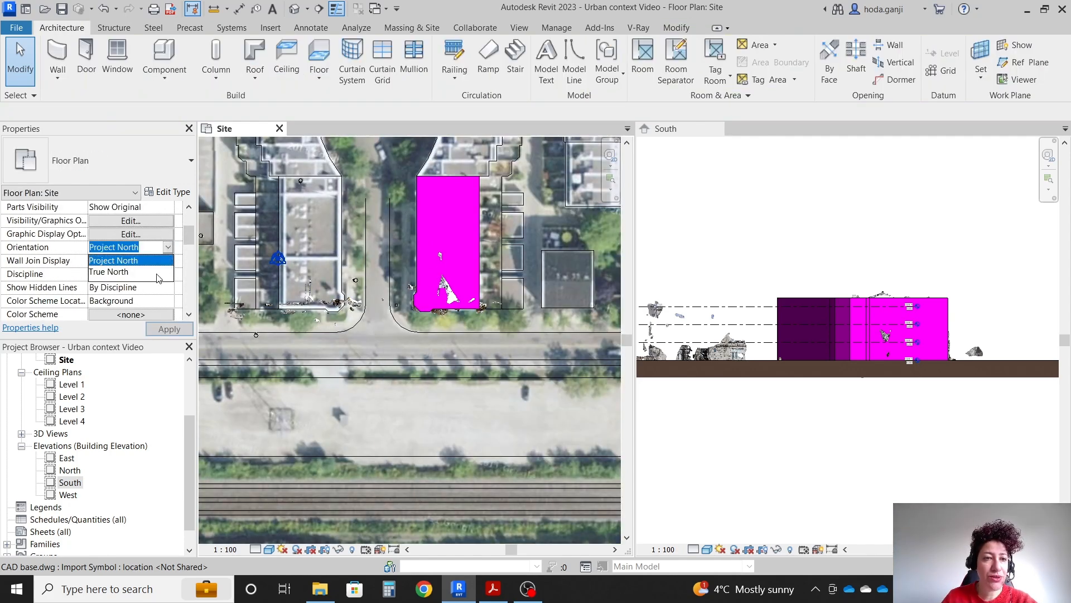
{"action": "left_click", "coordinate": [112, 273]}
{"action": "left_click", "coordinate": [170, 329]}
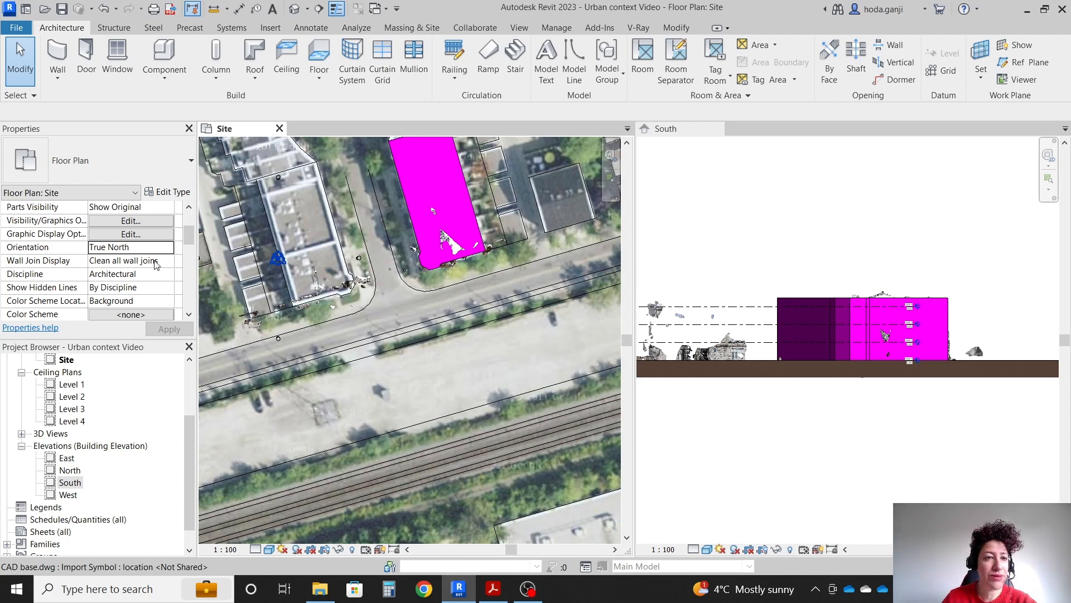
{"action": "left_click", "coordinate": [390, 378]}
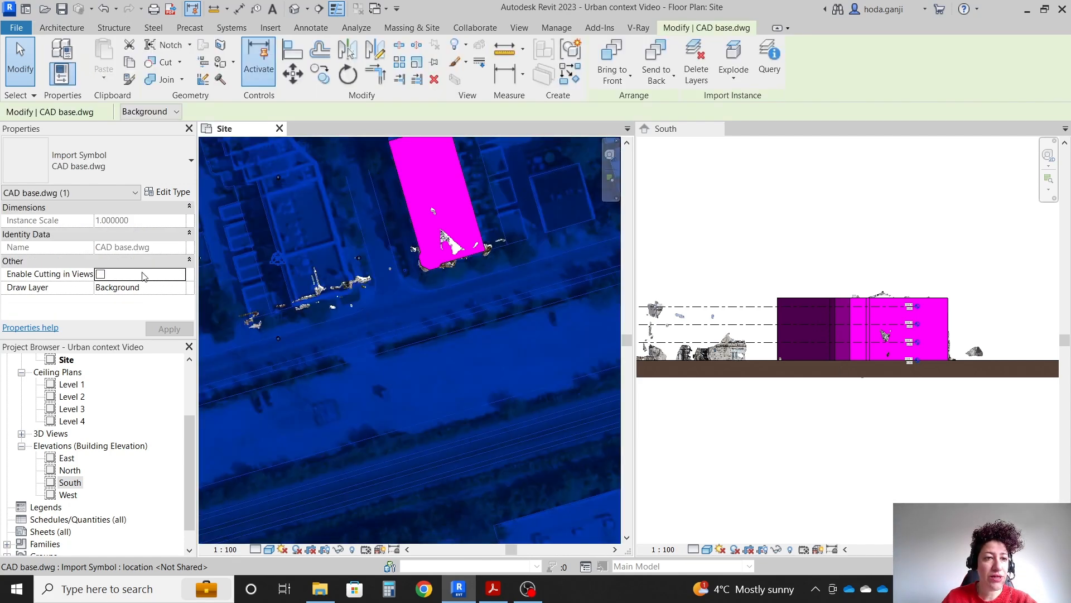
{"action": "key", "text": "Escape"}
{"action": "scroll", "coordinate": [161, 272], "scroll_direction": "down", "scroll_amount": 2}
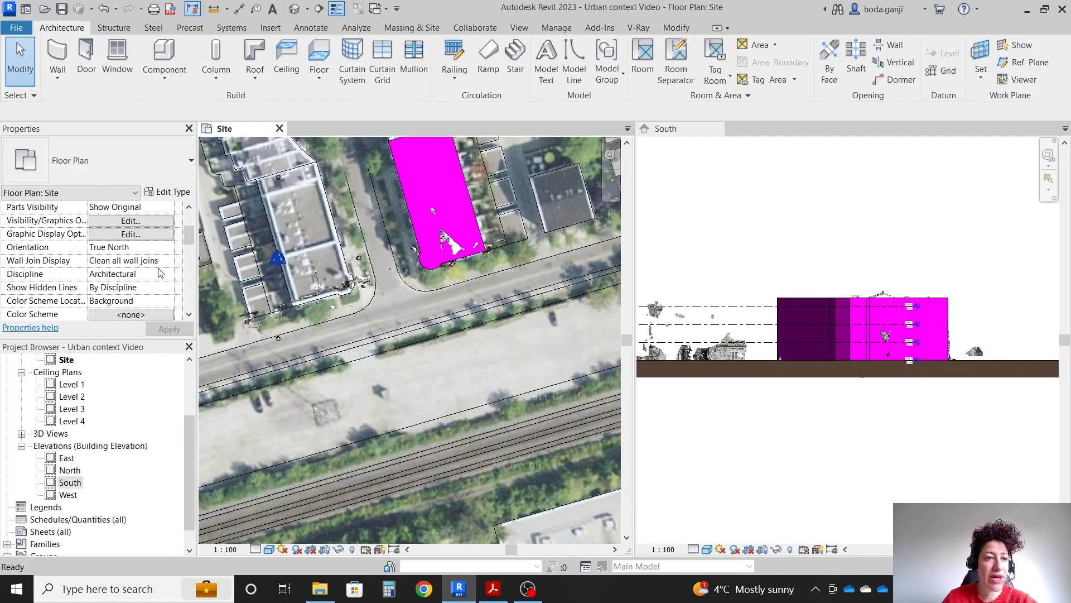
Set the Site floor plan's orientation to Project North
{"action": "left_click", "coordinate": [171, 248]}
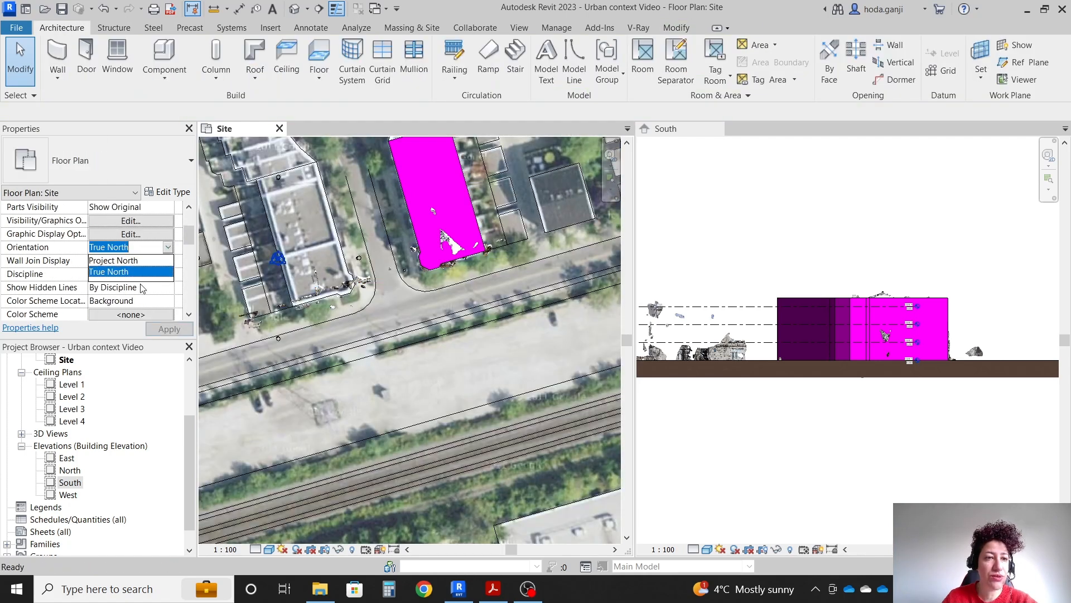
{"action": "left_click", "coordinate": [120, 260]}
{"action": "scroll", "coordinate": [300, 337], "scroll_direction": "up", "scroll_amount": 5}
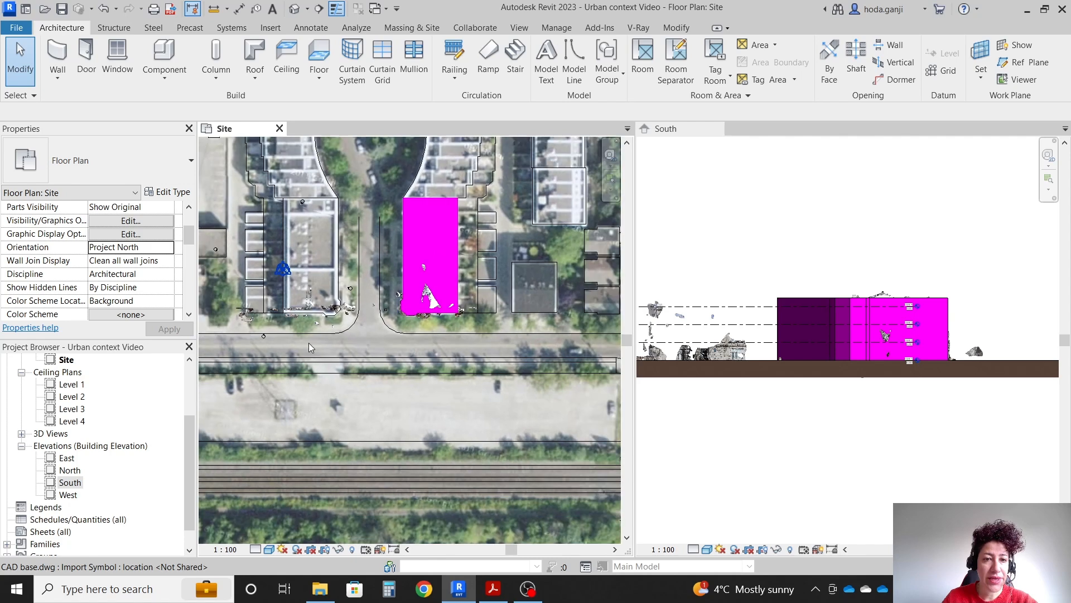
Rotate the South elevation marker in the Site plan so it points straight up toward Project North, and deselect it
{"action": "scroll", "coordinate": [299, 338], "scroll_direction": "up", "scroll_amount": 5}
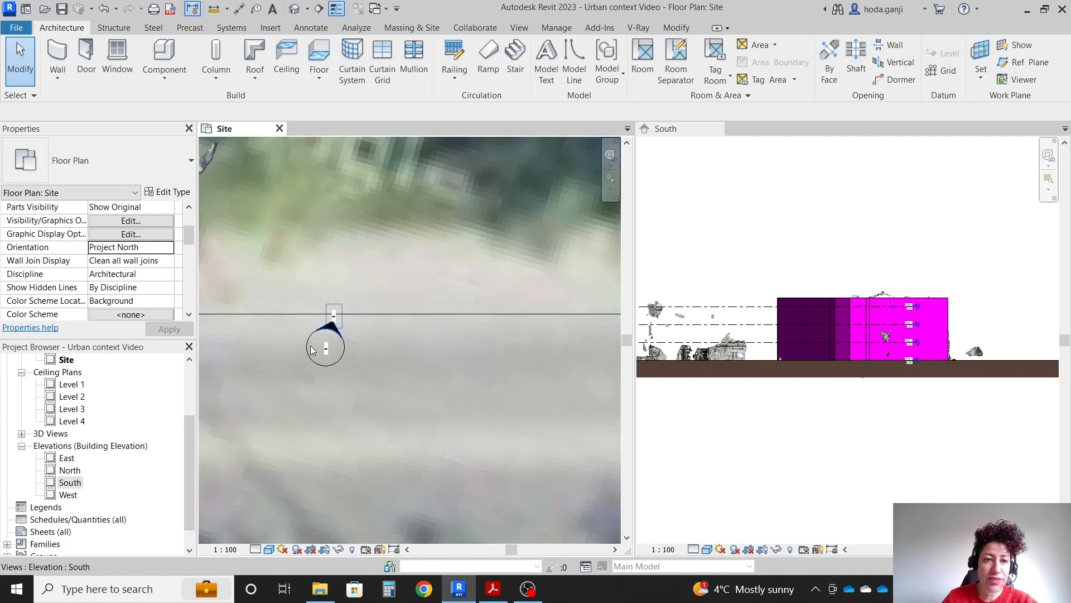
{"action": "left_click", "coordinate": [315, 343]}
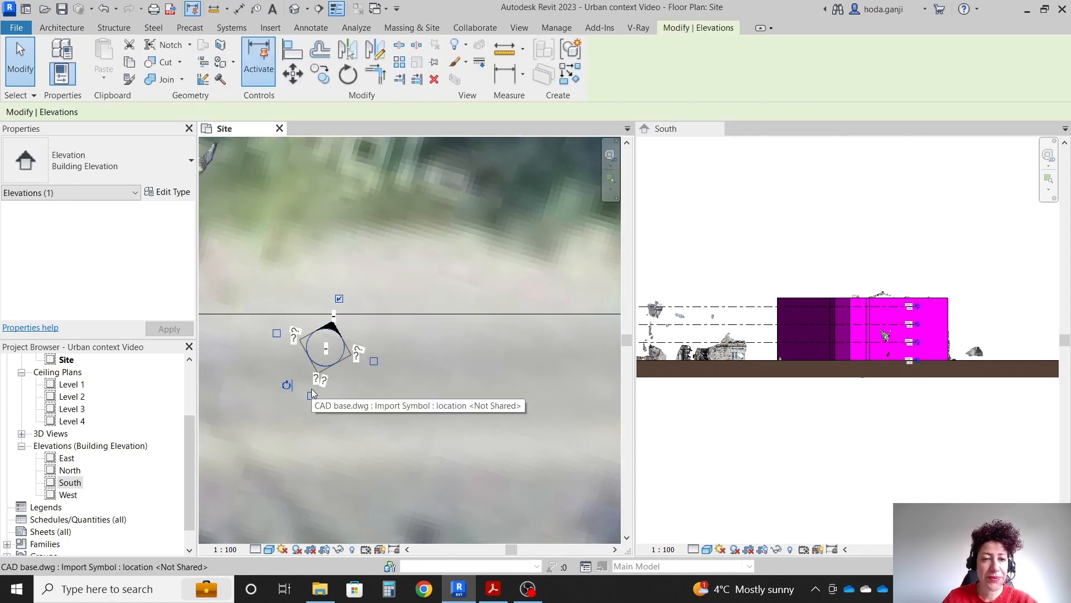
{"action": "left_click", "coordinate": [286, 385]}
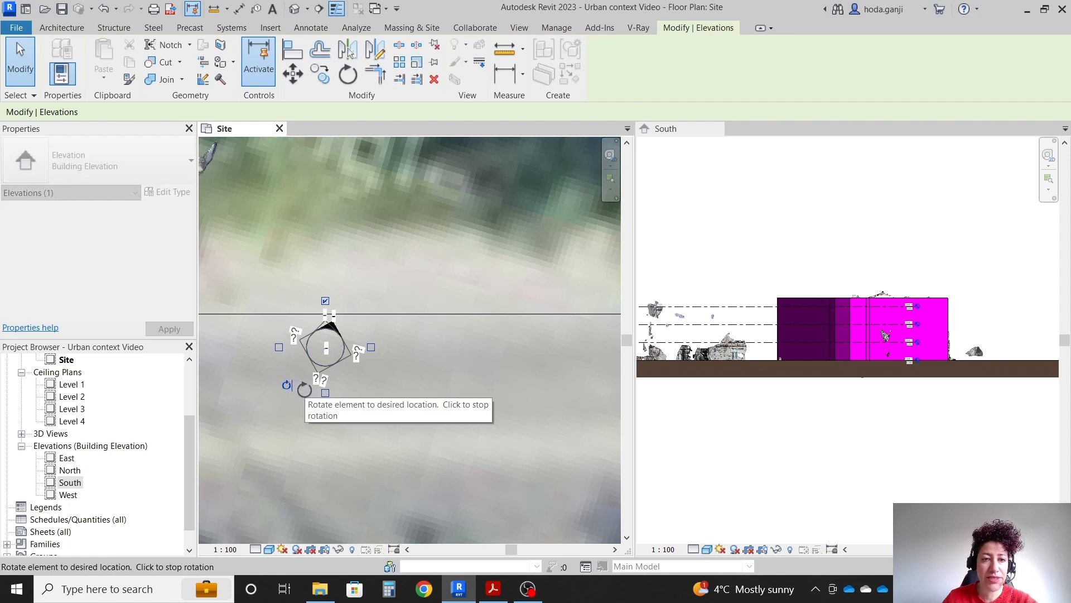
{"action": "left_click", "coordinate": [353, 376]}
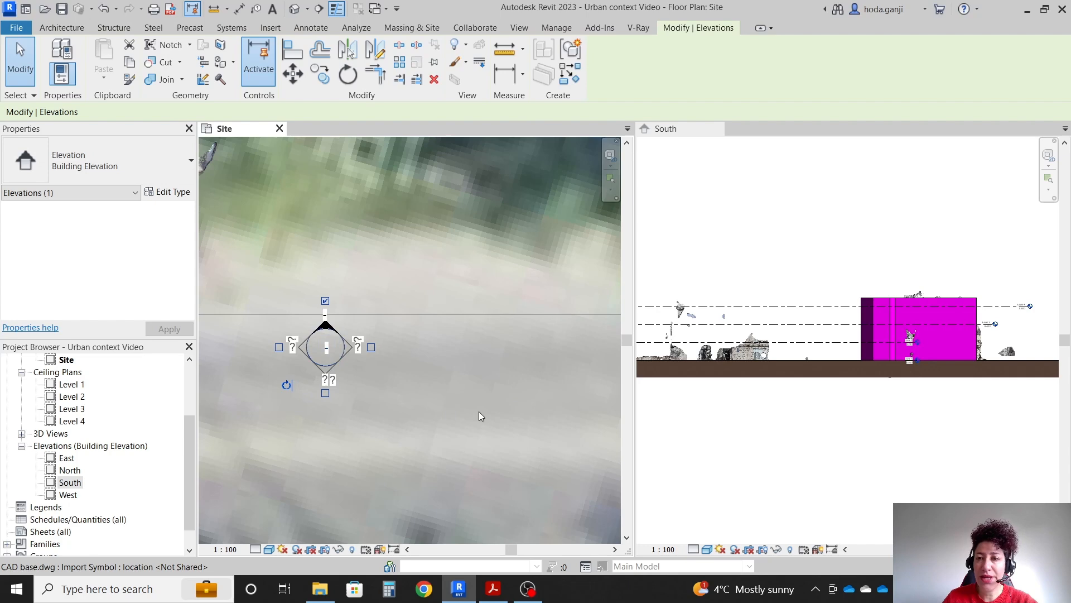
{"action": "scroll", "coordinate": [310, 380], "scroll_direction": "down", "scroll_amount": 10}
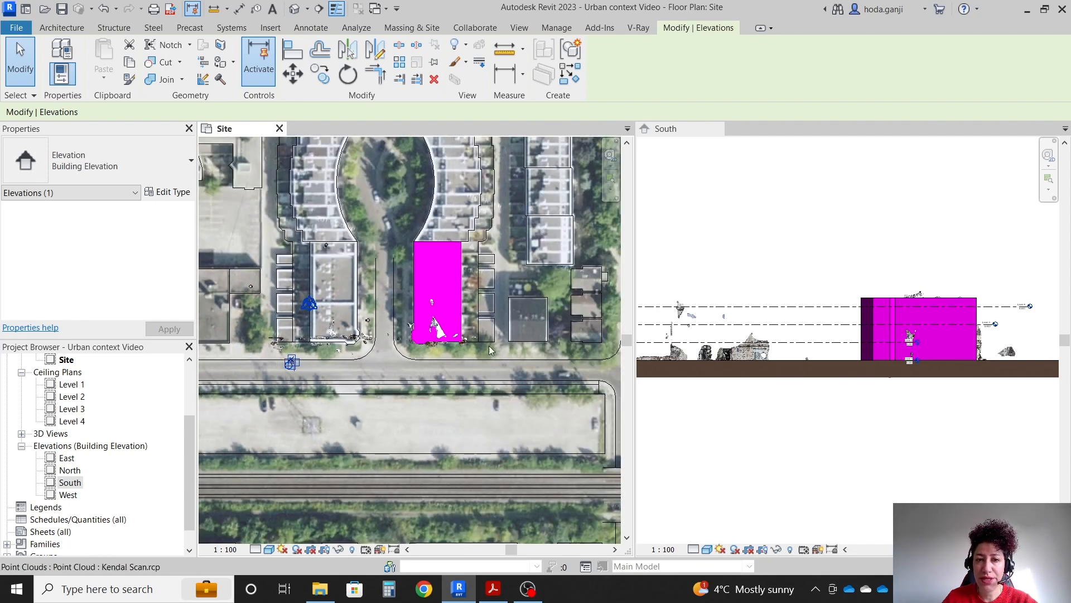
{"action": "key", "text": "Escape"}
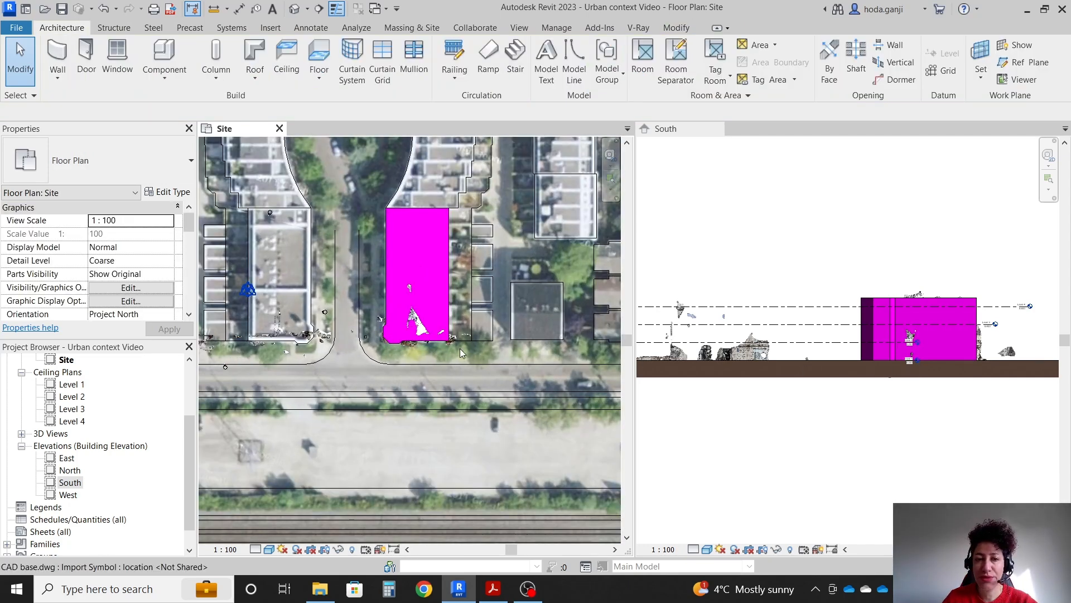
Draw a horizontal building section line across the full width of the site through the parking lot, looking north
{"action": "scroll", "coordinate": [441, 355], "scroll_direction": "down", "scroll_amount": 6}
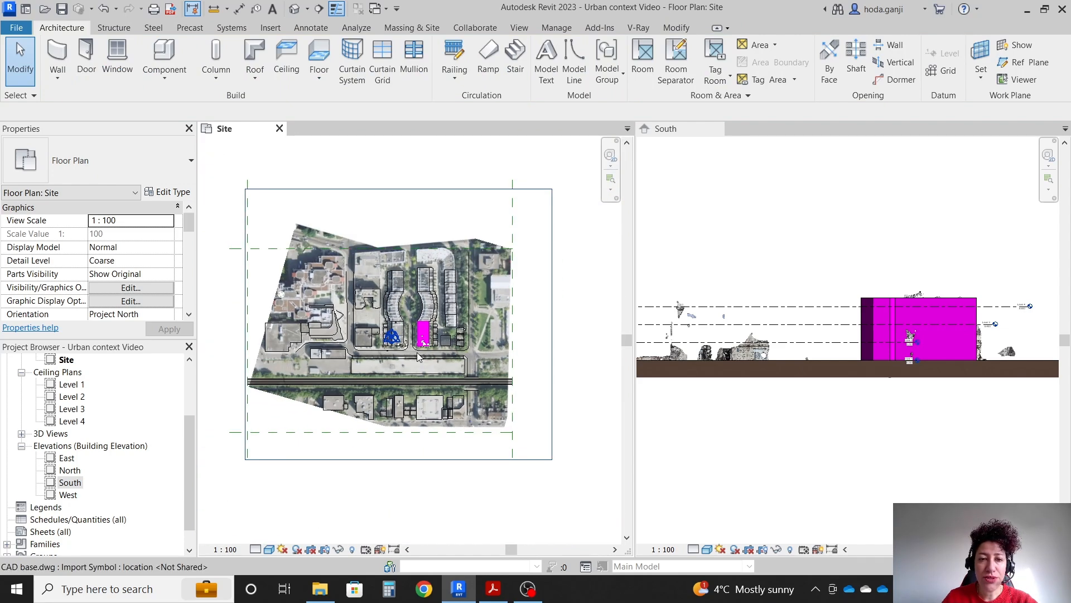
{"action": "scroll", "coordinate": [325, 381], "scroll_direction": "up", "scroll_amount": 2}
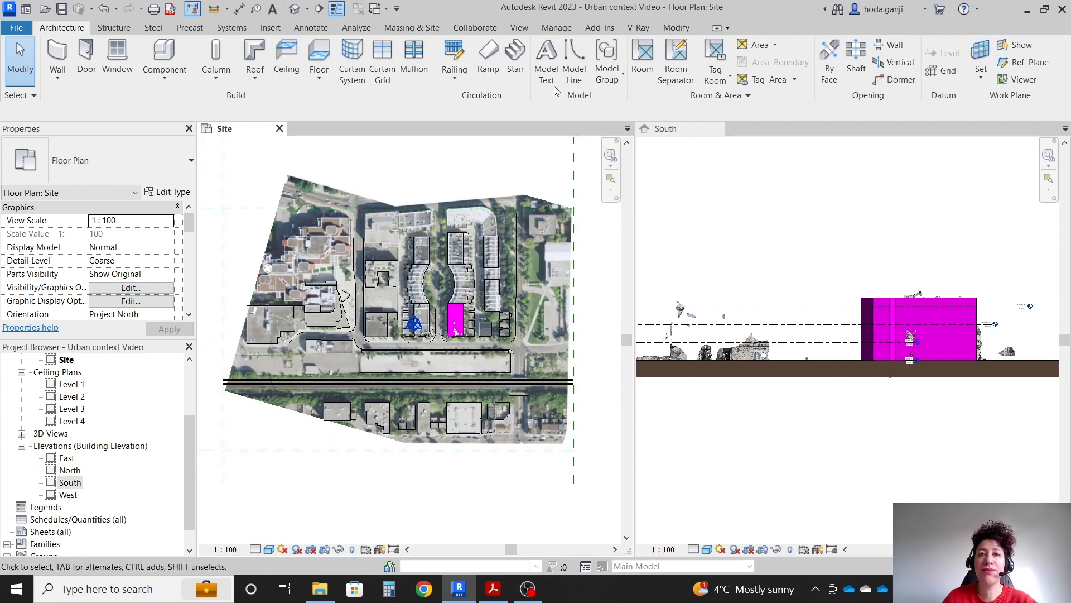
{"action": "left_click", "coordinate": [520, 28]}
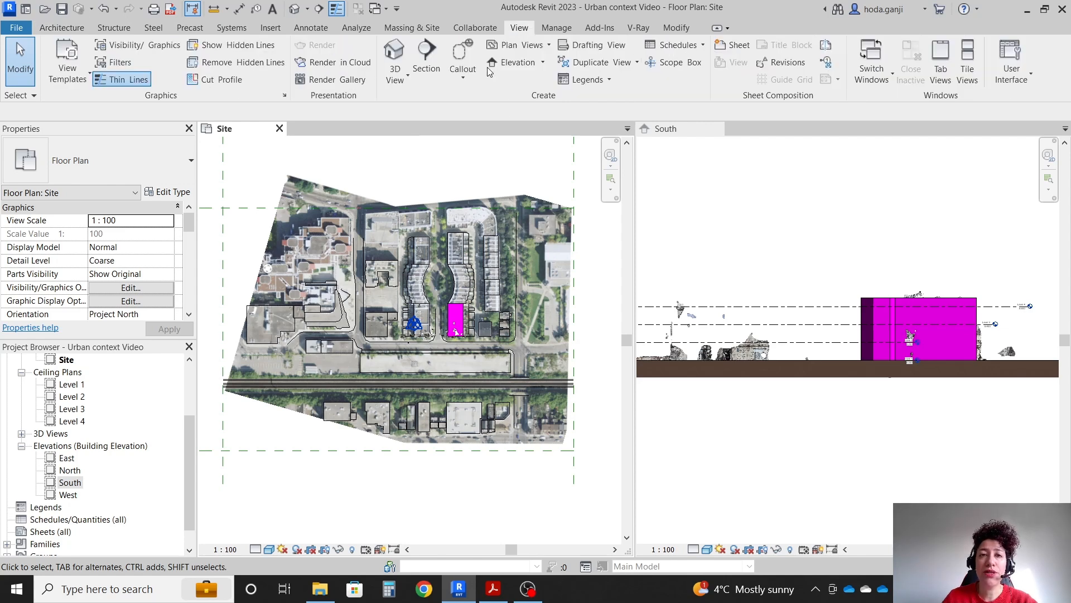
{"action": "left_click", "coordinate": [417, 62]}
{"action": "left_click", "coordinate": [213, 363]}
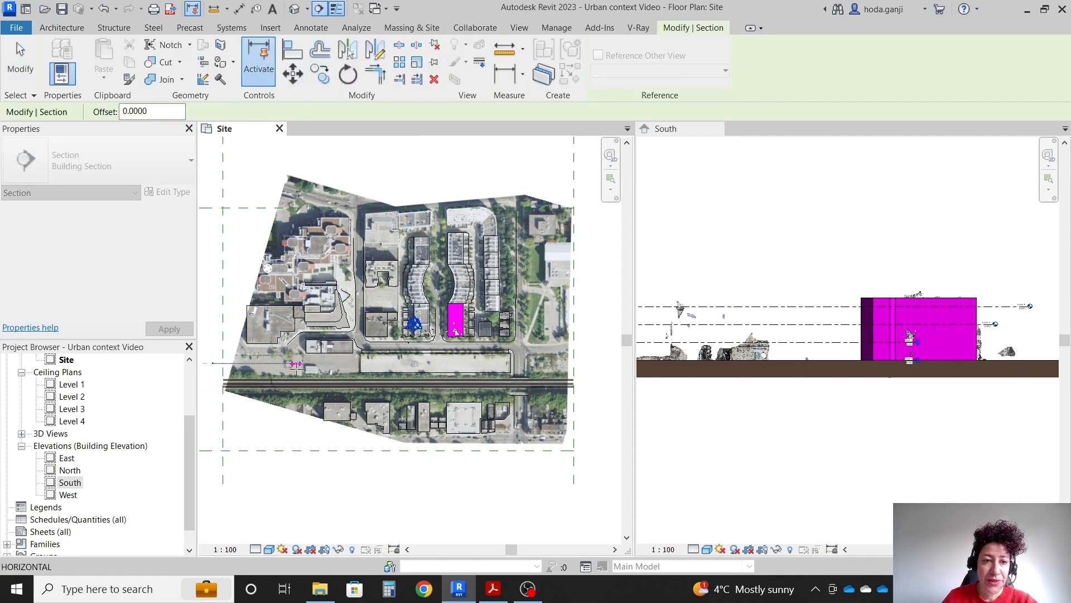
{"action": "left_click", "coordinate": [580, 375]}
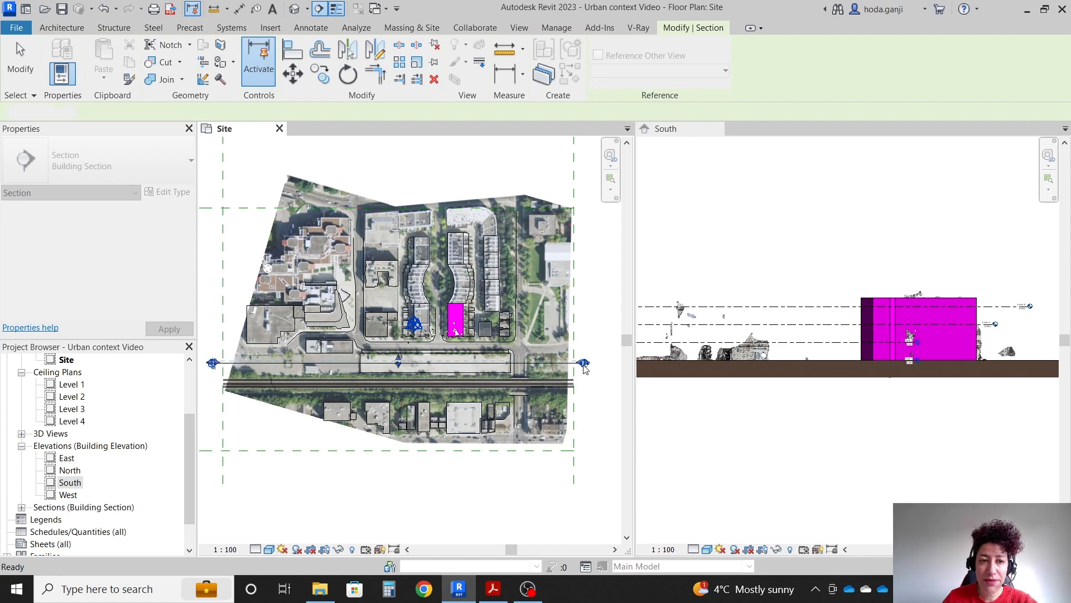
{"action": "key", "text": "Escape"}
{"action": "key", "text": "Escape"}
Open the new section's view from its section head and turn on the visibility of its Mass model category
{"action": "scroll", "coordinate": [211, 365], "scroll_direction": "up", "scroll_amount": 3}
{"action": "scroll", "coordinate": [211, 364], "scroll_direction": "up", "scroll_amount": 4}
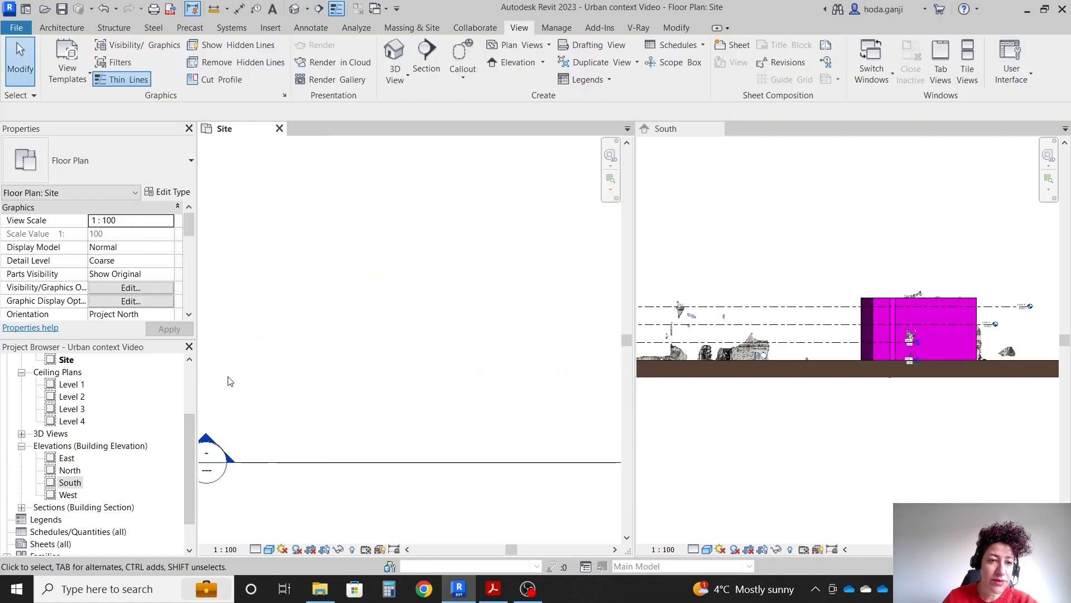
{"action": "double_click", "coordinate": [204, 447]}
{"action": "scroll", "coordinate": [359, 359], "scroll_direction": "up", "scroll_amount": 4}
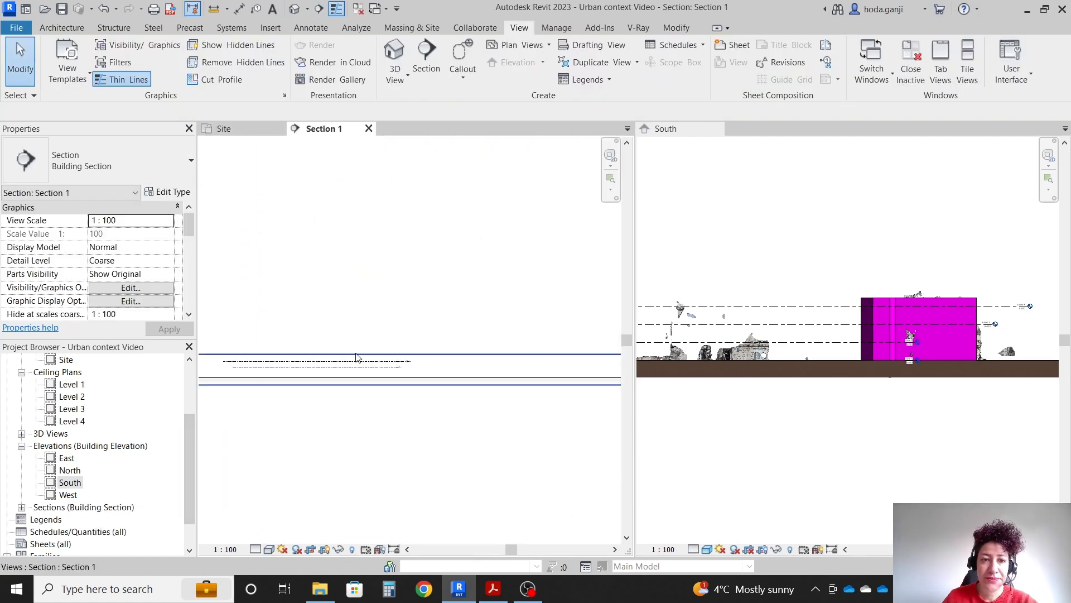
{"action": "key", "text": "v"}
{"action": "key", "text": "g"}
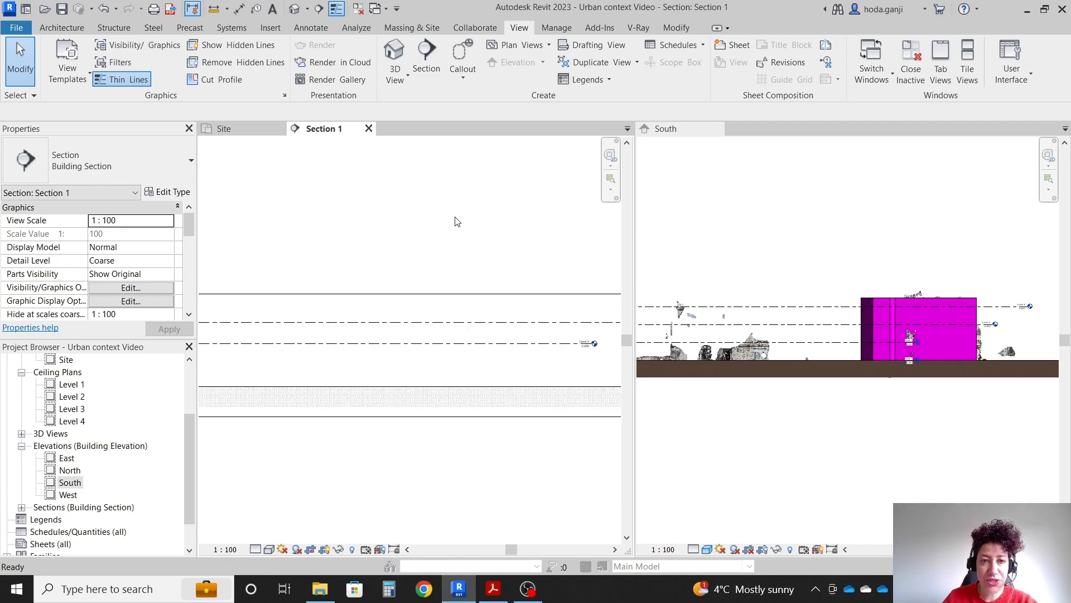
{"action": "left_click", "coordinate": [218, 288]}
{"action": "key", "text": "m"}
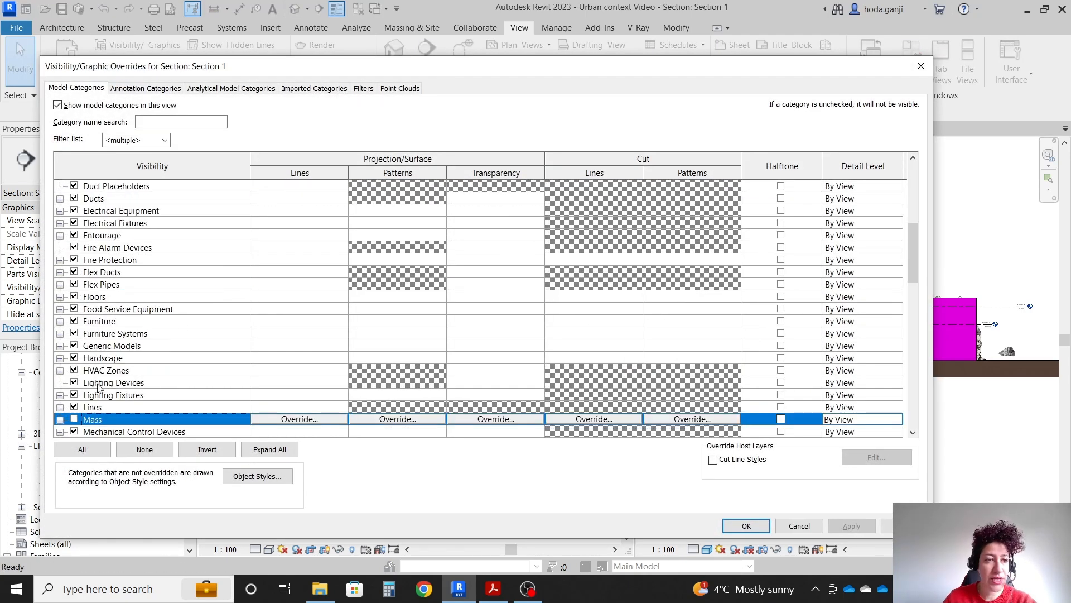
{"action": "left_click", "coordinate": [746, 525]}
{"action": "scroll", "coordinate": [401, 419], "scroll_direction": "down", "scroll_amount": 3}
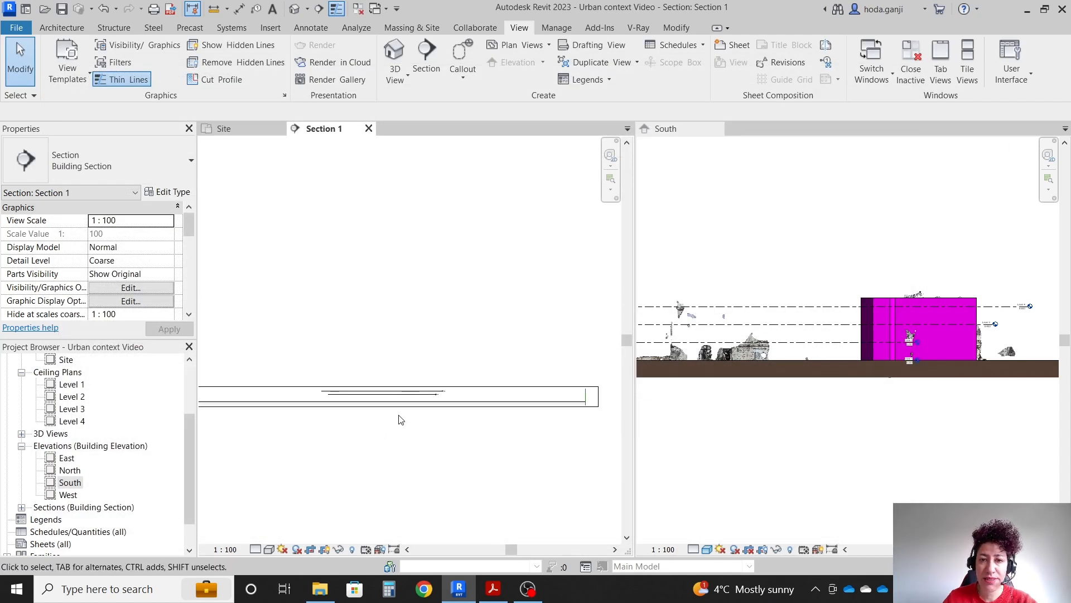
In the Site plan, extend Section 1's view depth northward past the magenta mass
{"action": "left_click", "coordinate": [249, 128]}
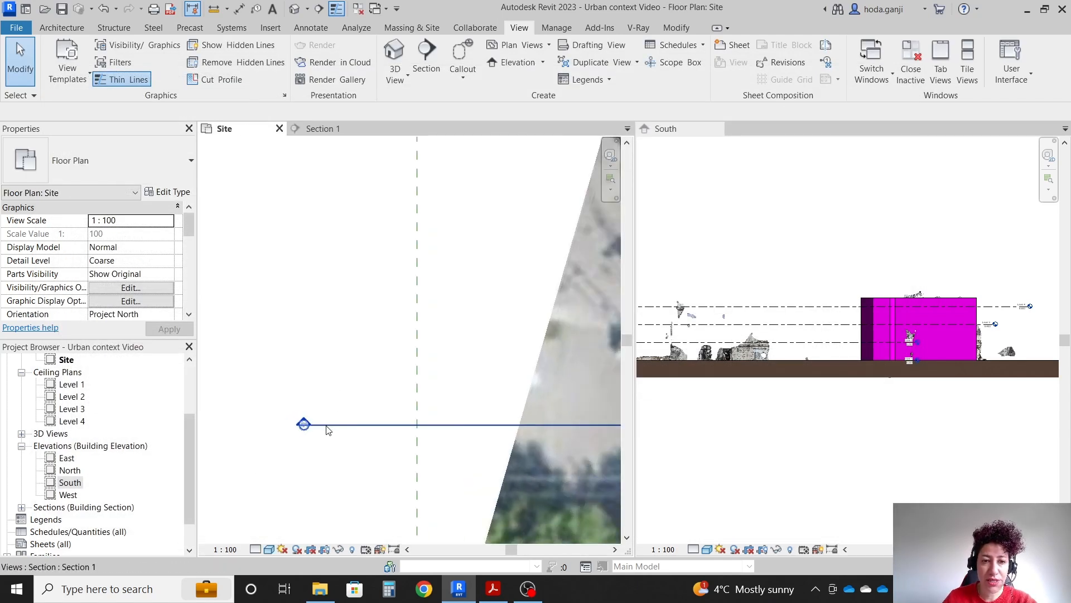
{"action": "left_click", "coordinate": [305, 424]}
{"action": "scroll", "coordinate": [306, 424], "scroll_direction": "down", "scroll_amount": 4}
{"action": "scroll", "coordinate": [306, 422], "scroll_direction": "down", "scroll_amount": 1}
{"action": "middle_click_drag", "start_coordinate": [306, 422], "coordinate": [262, 422]}
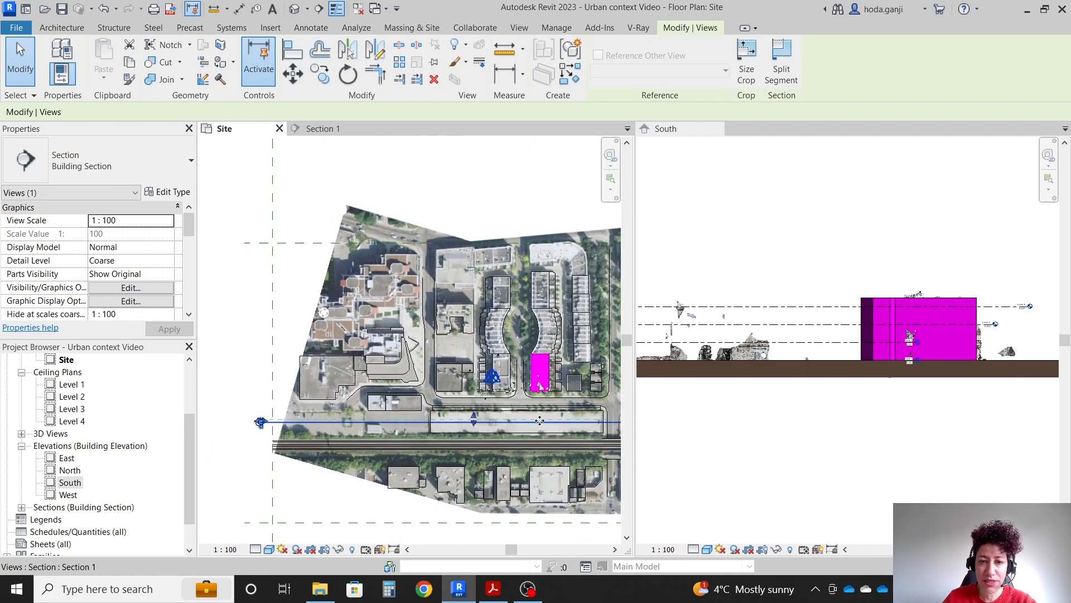
{"action": "scroll", "coordinate": [539, 421], "scroll_direction": "up", "scroll_amount": 3}
{"action": "left_click_drag", "start_coordinate": [424, 419], "coordinate": [439, 352]}
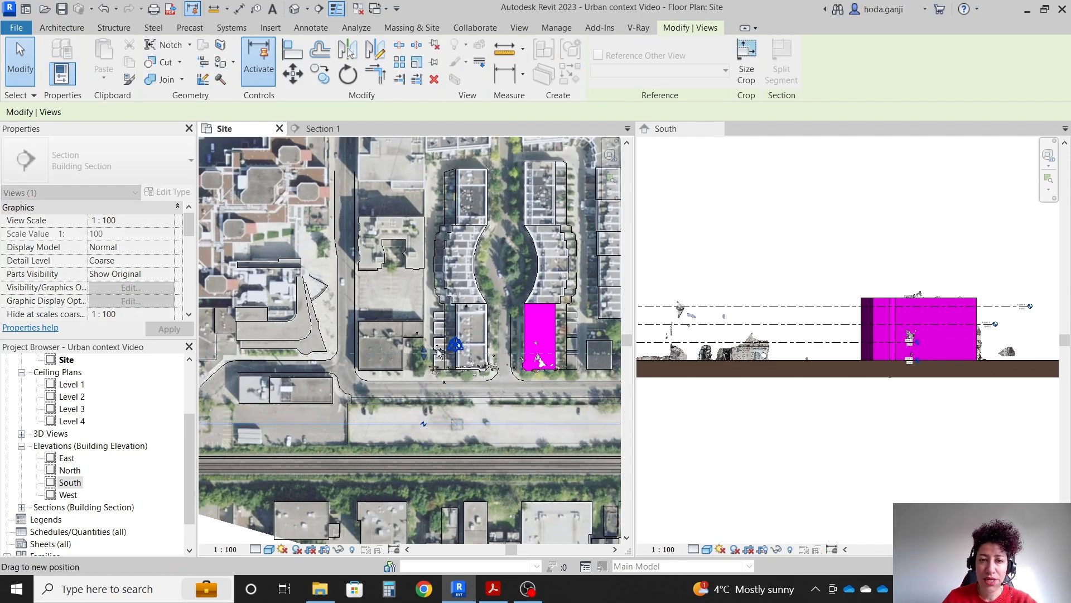
{"action": "left_click_drag", "start_coordinate": [447, 306], "coordinate": [446, 306]}
Close the South elevation and tile the Site floor plan and Section 1 side by side
{"action": "left_click", "coordinate": [315, 129]}
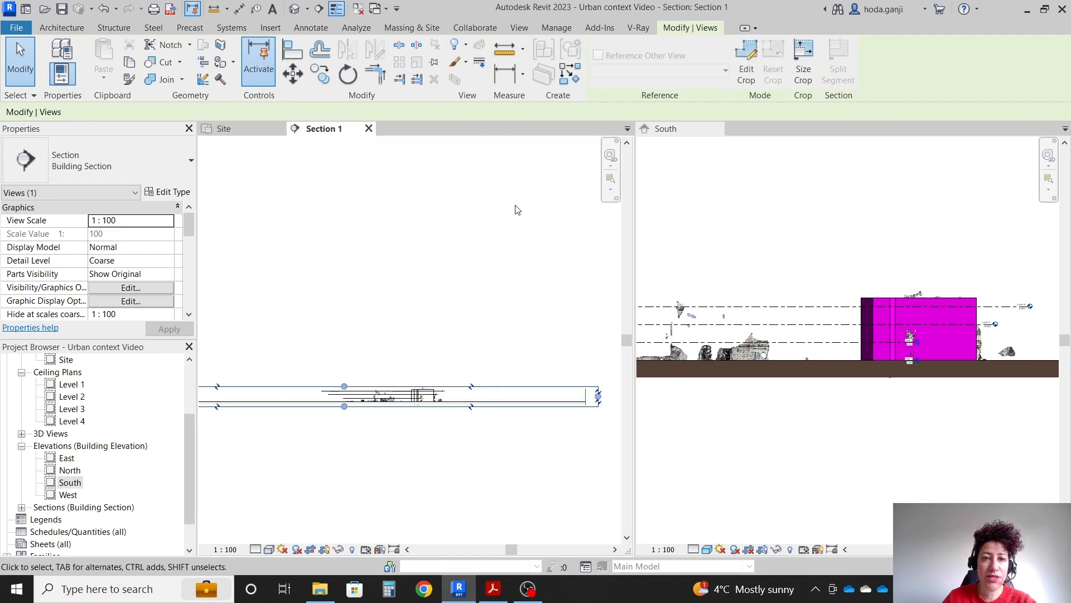
{"action": "left_click", "coordinate": [718, 128]}
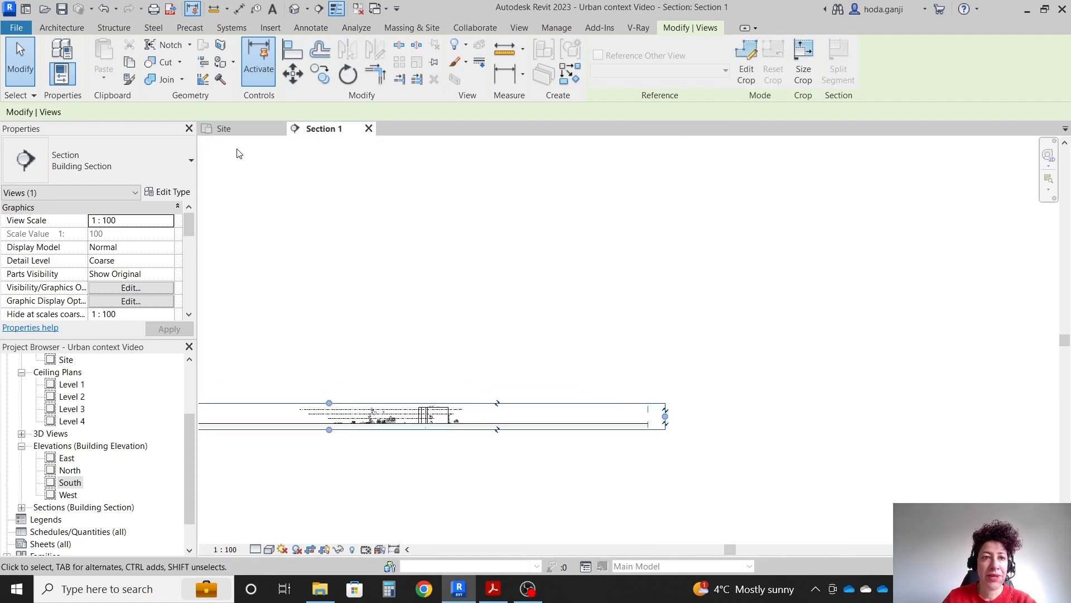
{"action": "left_click", "coordinate": [234, 130]}
{"action": "key", "text": "w"}
{"action": "key", "text": "t"}
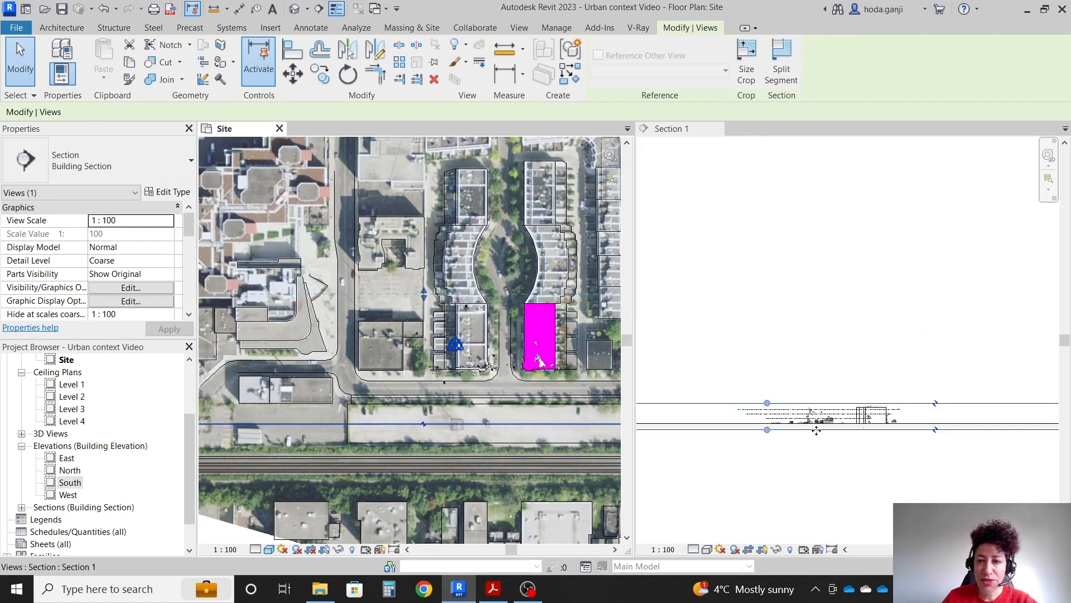
Pull in both side edges of Section 1's crop region to fit closely around the level lines and the mass
{"action": "scroll", "coordinate": [826, 459], "scroll_direction": "up", "scroll_amount": 2}
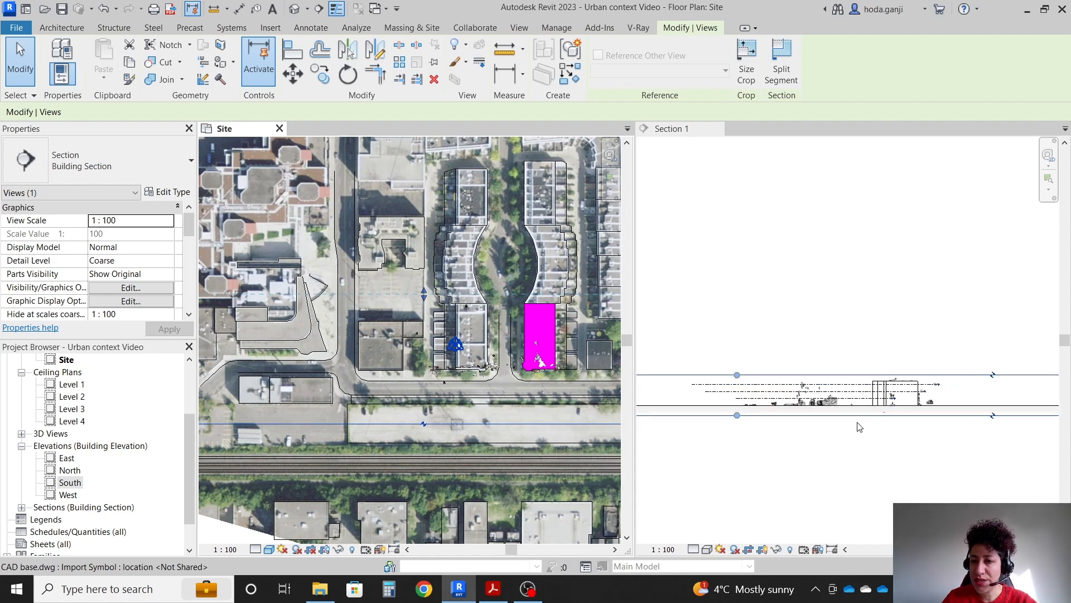
{"action": "scroll", "coordinate": [882, 390], "scroll_direction": "down", "scroll_amount": 3}
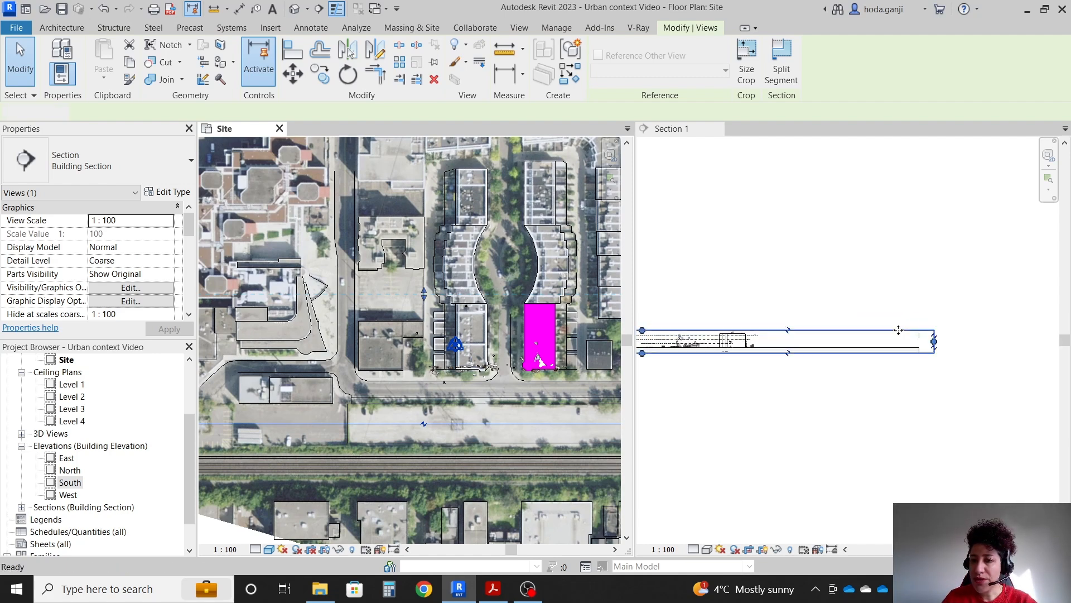
{"action": "left_click", "coordinate": [898, 330]}
{"action": "left_click_drag", "start_coordinate": [764, 345], "coordinate": [758, 346]}
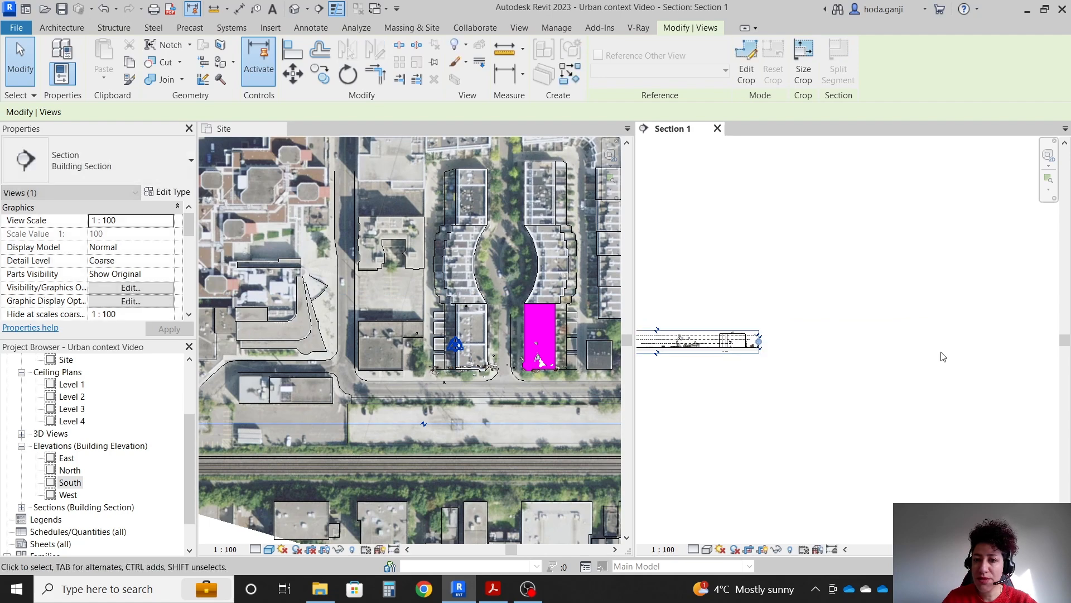
{"action": "scroll", "coordinate": [941, 355], "scroll_direction": "down", "scroll_amount": 2}
{"action": "scroll", "coordinate": [892, 343], "scroll_direction": "down", "scroll_amount": 1}
{"action": "scroll", "coordinate": [693, 354], "scroll_direction": "up", "scroll_amount": 5}
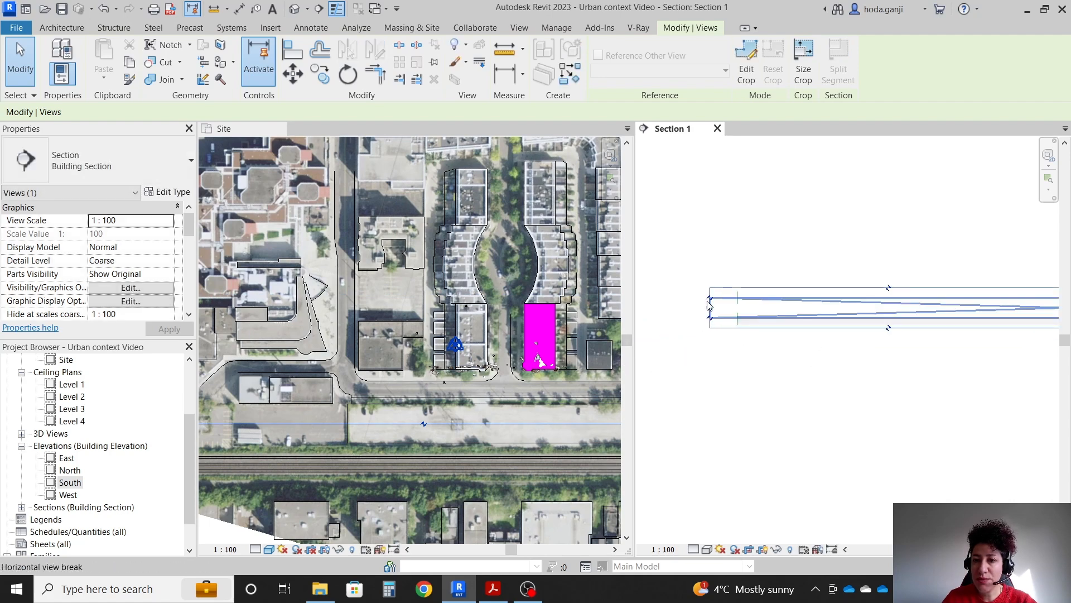
{"action": "left_click_drag", "start_coordinate": [707, 313], "coordinate": [937, 324]}
{"action": "scroll", "coordinate": [713, 309], "scroll_direction": "down", "scroll_amount": 2}
{"action": "scroll", "coordinate": [1010, 312], "scroll_direction": "up", "scroll_amount": 8}
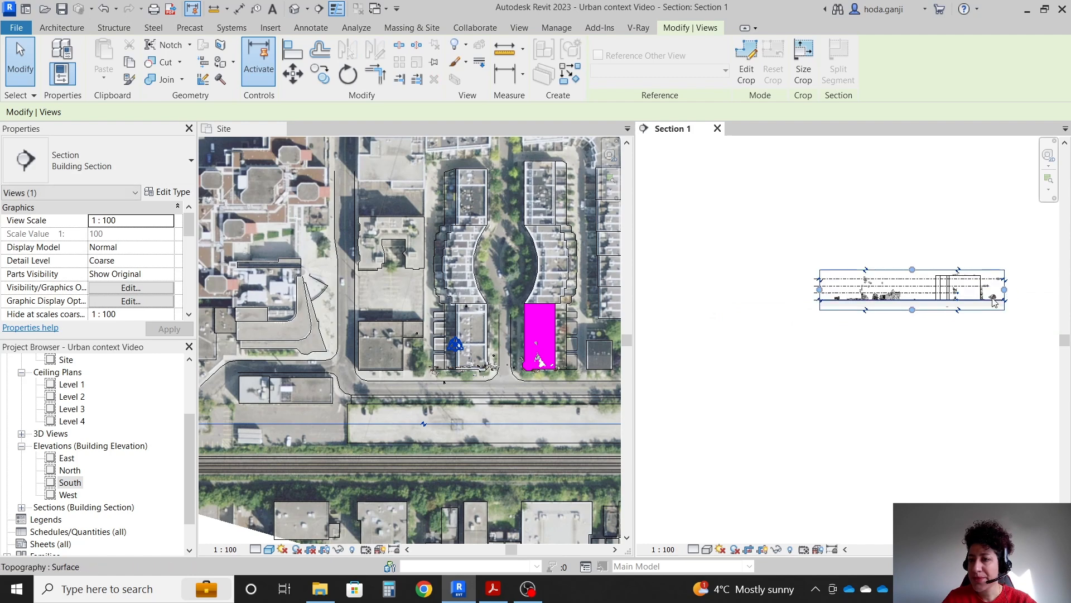
{"action": "left_click", "coordinate": [877, 194]}
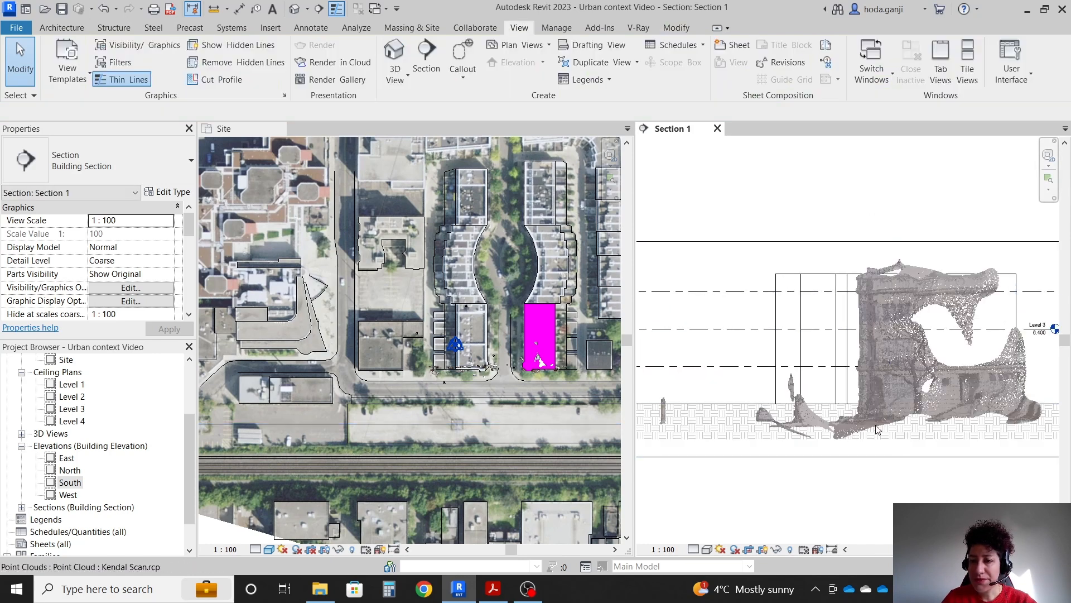
Set Section 1's detail level to Fine and its visual style to Shaded
{"action": "left_click", "coordinate": [693, 549]}
{"action": "left_click", "coordinate": [705, 537]}
{"action": "left_click", "coordinate": [706, 549]}
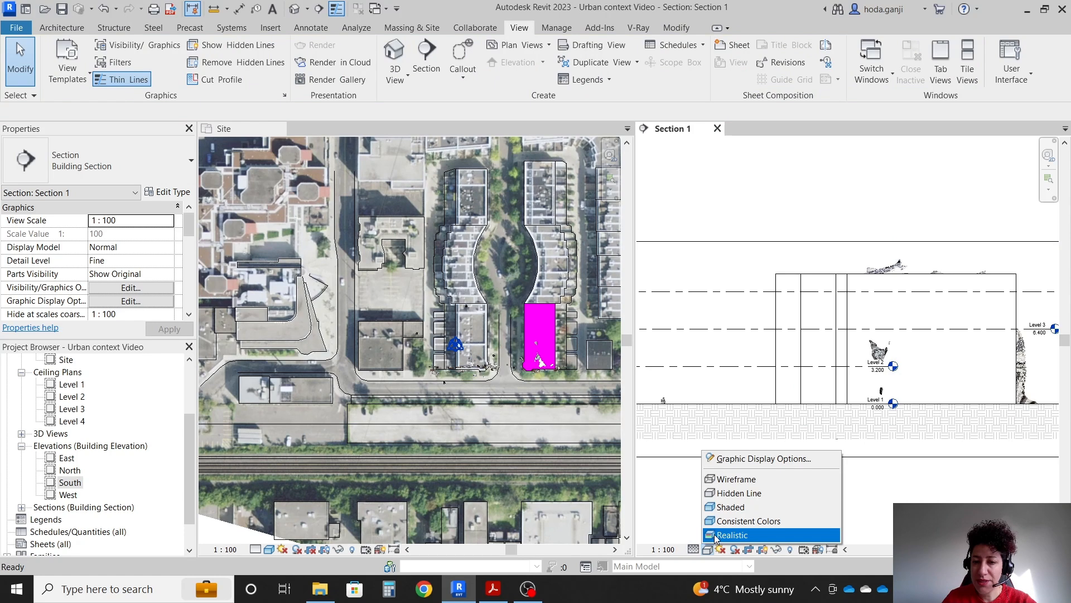
{"action": "left_click", "coordinate": [731, 506]}
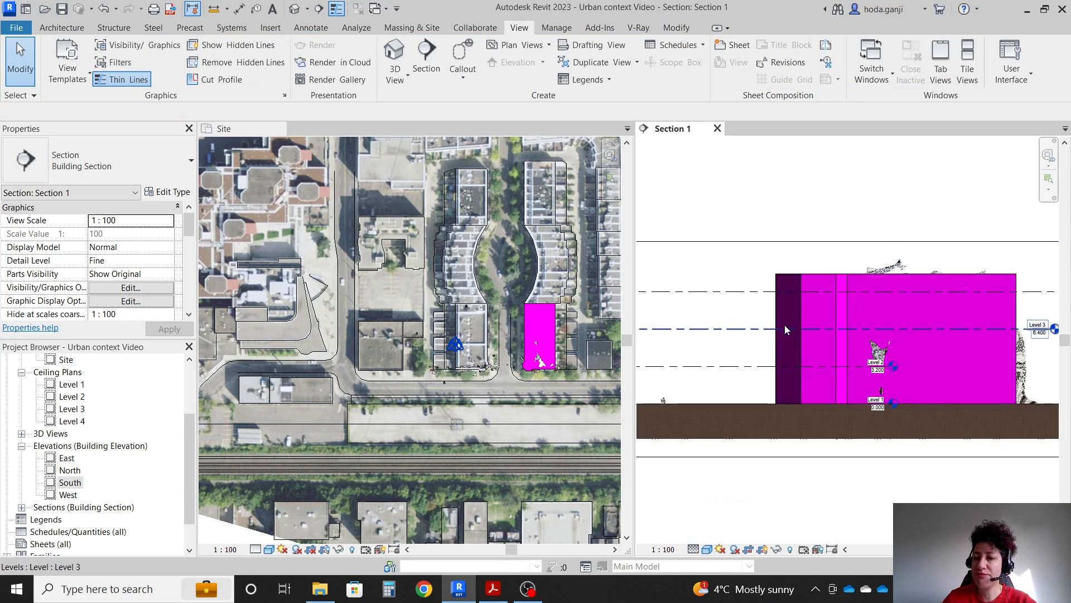
{"action": "scroll", "coordinate": [831, 392], "scroll_direction": "up", "scroll_amount": 2}
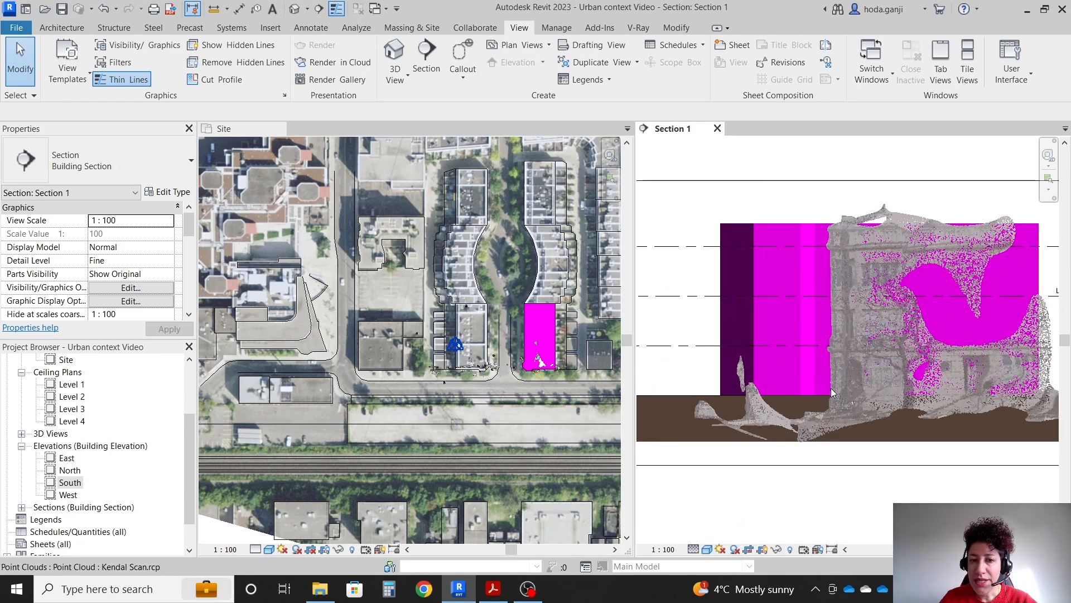
{"action": "scroll", "coordinate": [831, 392], "scroll_direction": "up", "scroll_amount": 2}
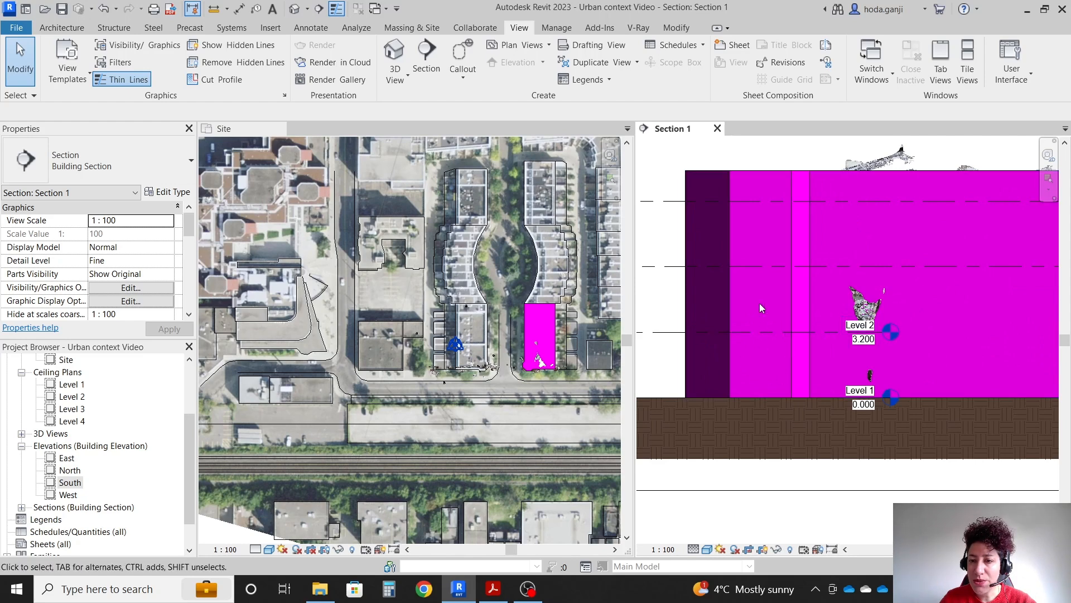
{"action": "scroll", "coordinate": [828, 373], "scroll_direction": "down", "scroll_amount": 3}
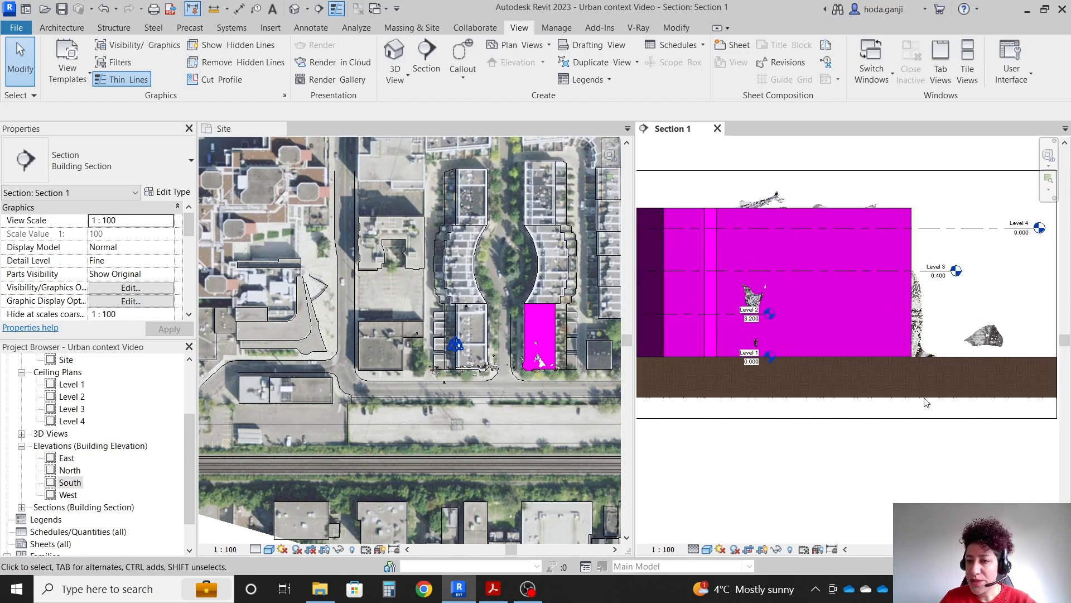
Hide the topography category in Section 1
{"action": "left_click", "coordinate": [955, 356]}
{"action": "right_click", "coordinate": [947, 370]}
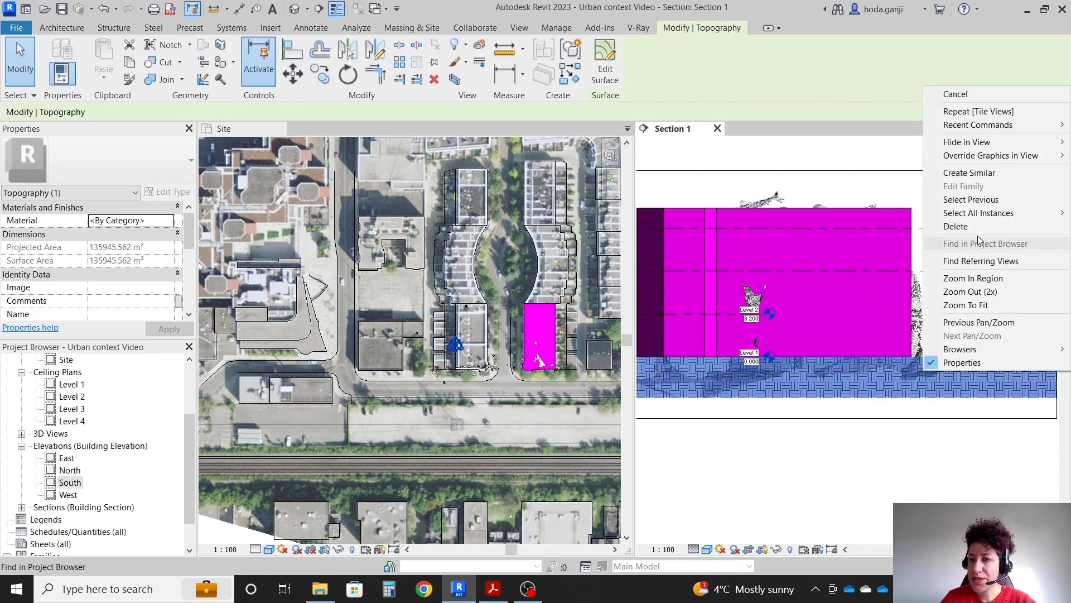
{"action": "mouse_move", "coordinate": [926, 150]}
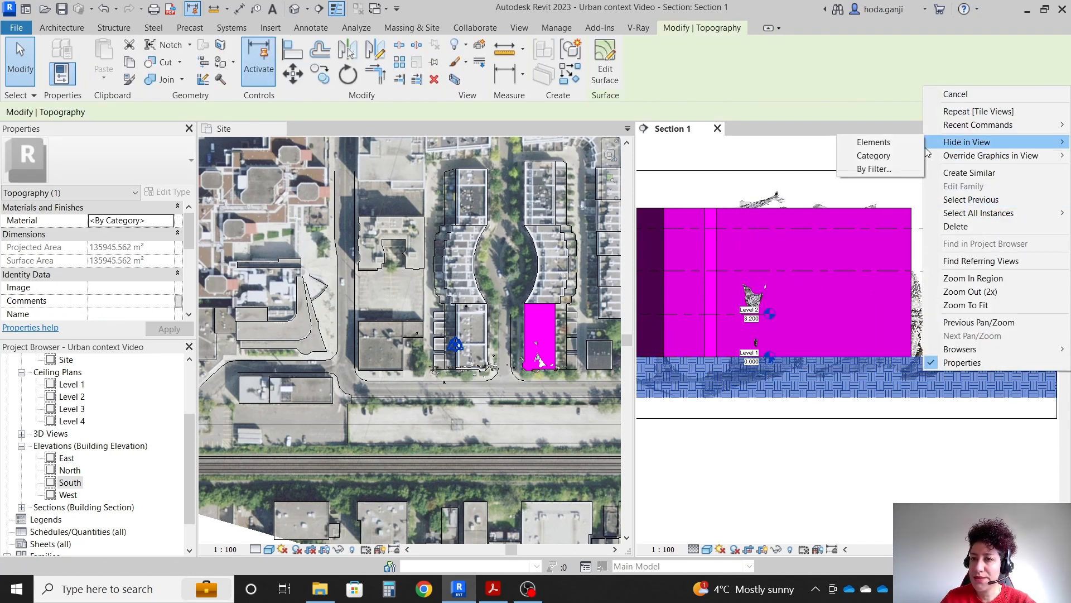
{"action": "left_click", "coordinate": [874, 155]}
{"action": "scroll", "coordinate": [752, 368], "scroll_direction": "down", "scroll_amount": 3}
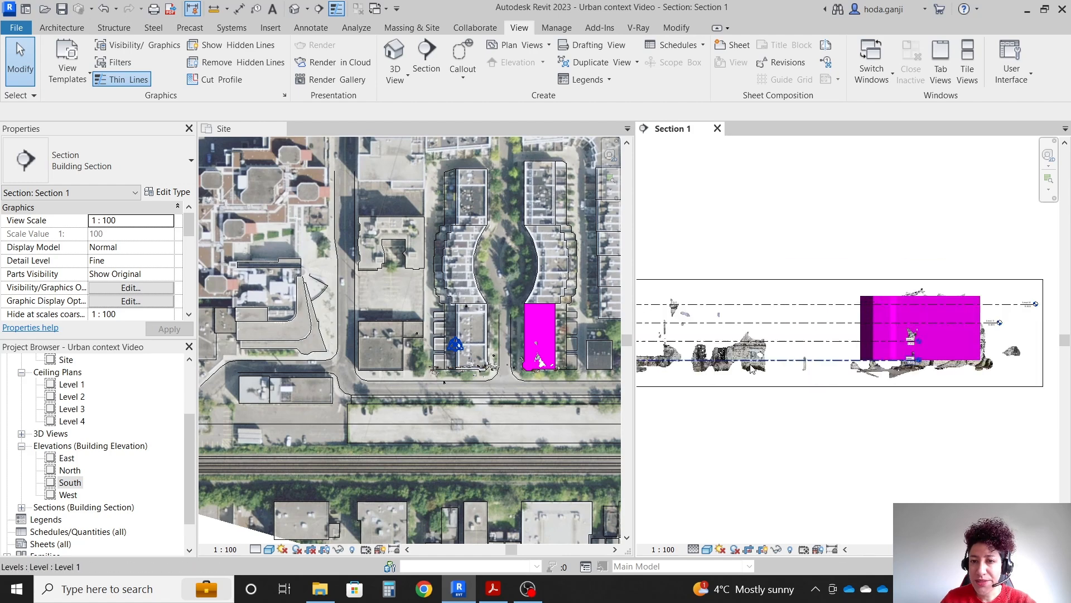
Extend all four levels in Section 1 so their heads align just outside the crop region's east edge
{"action": "scroll", "coordinate": [751, 369], "scroll_direction": "up", "scroll_amount": 3}
{"action": "left_click", "coordinate": [792, 213]}
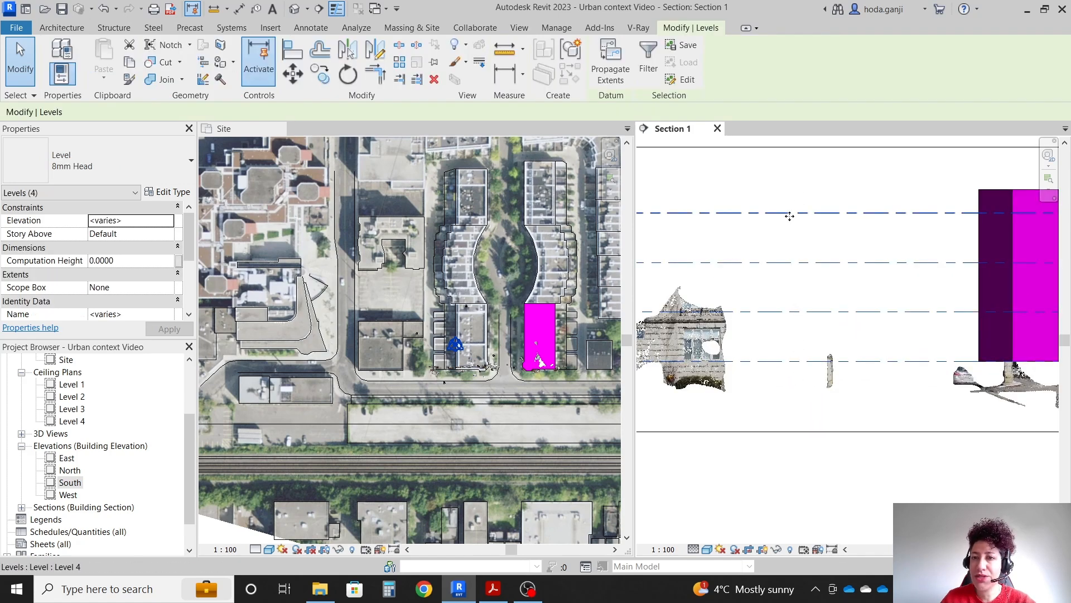
{"action": "right_click", "coordinate": [789, 216]}
{"action": "left_click", "coordinate": [815, 310]}
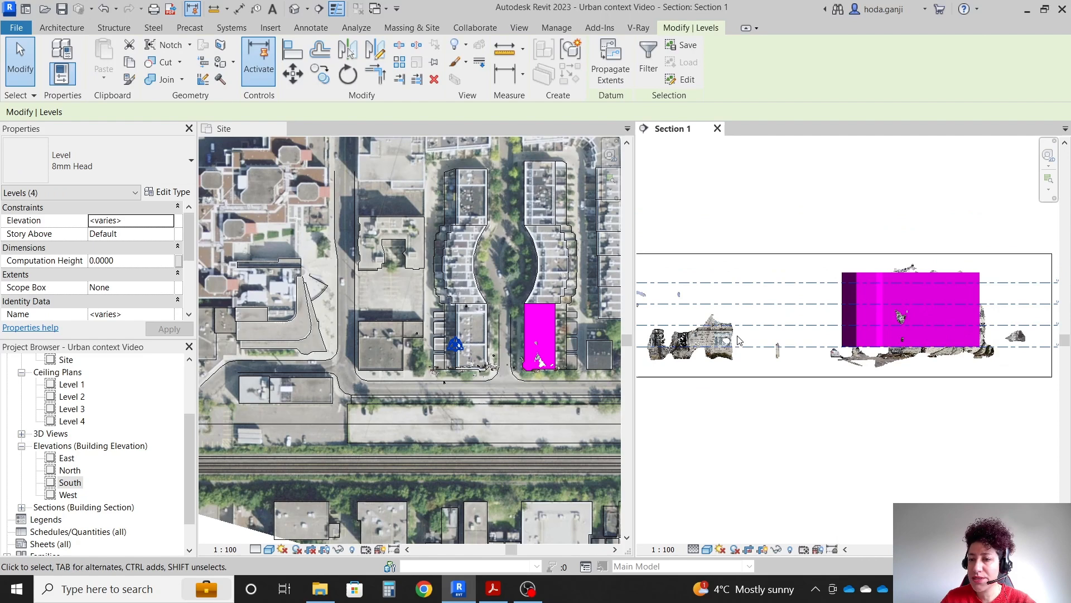
{"action": "scroll", "coordinate": [968, 351], "scroll_direction": "up", "scroll_amount": 4}
{"action": "left_click", "coordinate": [968, 351]}
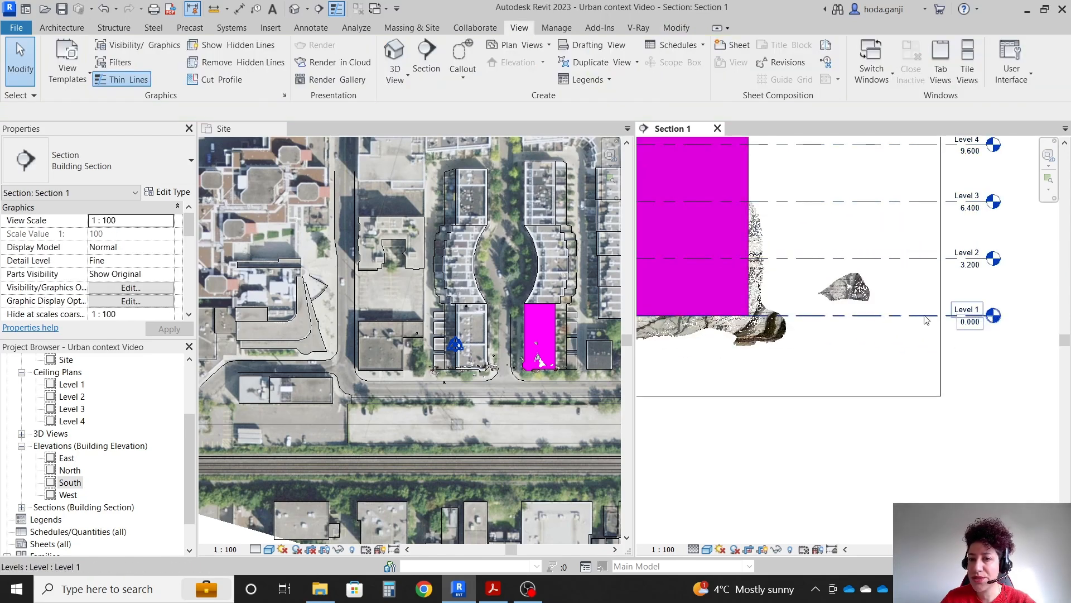
{"action": "left_click", "coordinate": [926, 317]}
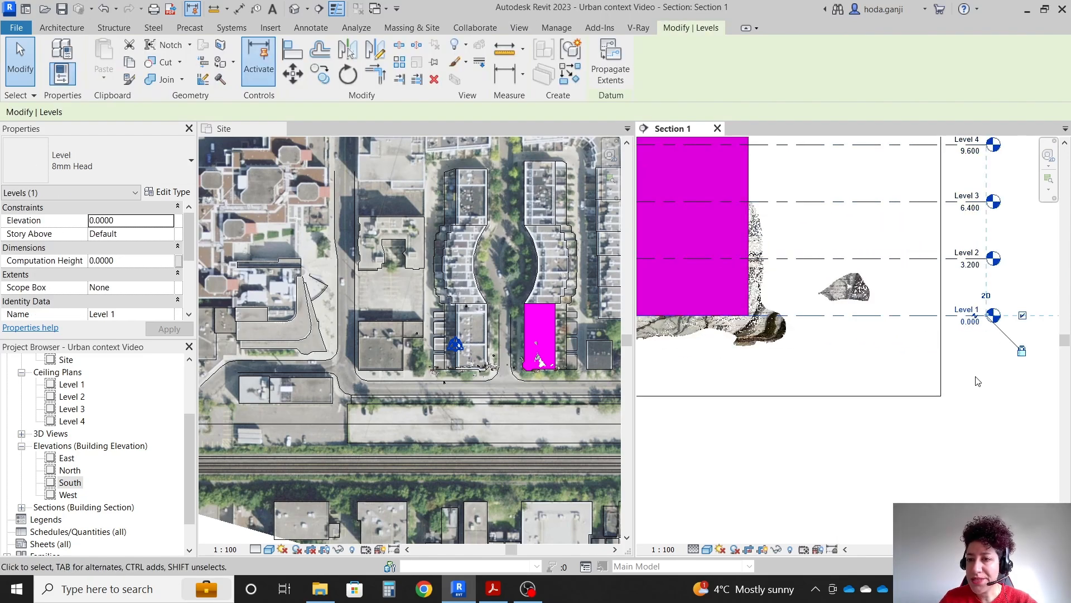
{"action": "left_click", "coordinate": [976, 377]}
Add a level below Level 1 by picking its line with a 0.8 m offset
{"action": "scroll", "coordinate": [971, 375], "scroll_direction": "down", "scroll_amount": 3}
{"action": "scroll", "coordinate": [754, 366], "scroll_direction": "up", "scroll_amount": 2}
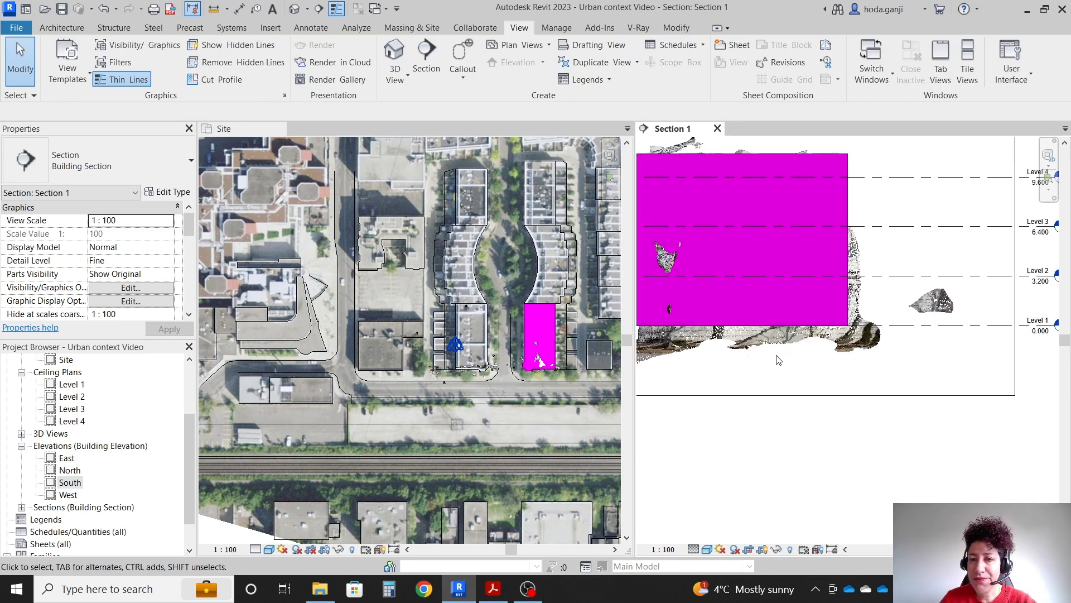
{"action": "scroll", "coordinate": [920, 341], "scroll_direction": "down", "scroll_amount": 1}
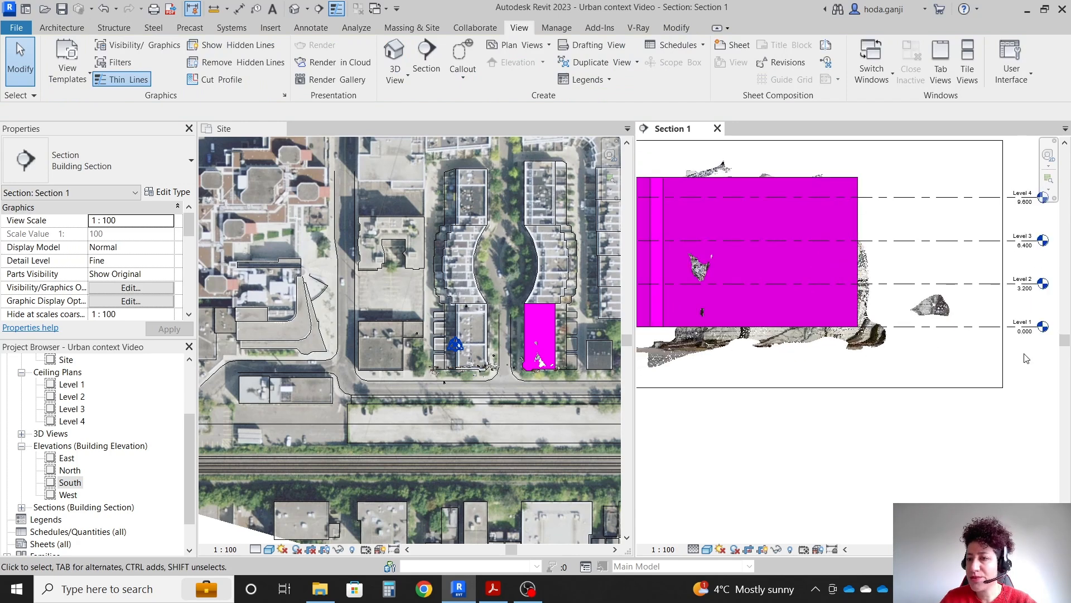
{"action": "scroll", "coordinate": [1025, 358], "scroll_direction": "up", "scroll_amount": 2}
{"action": "scroll", "coordinate": [826, 328], "scroll_direction": "down", "scroll_amount": 2}
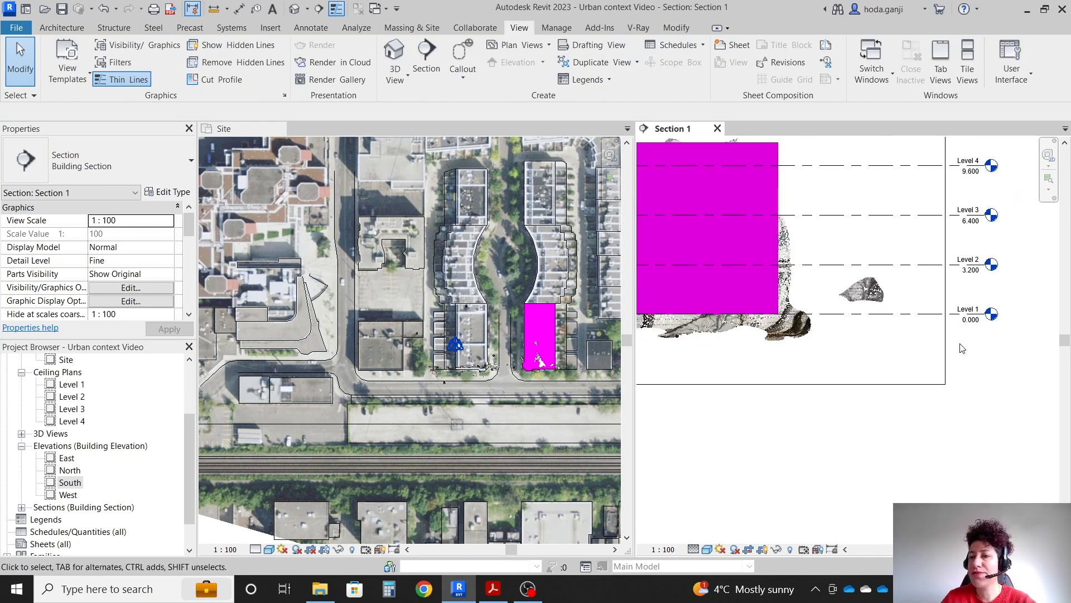
{"action": "scroll", "coordinate": [961, 346], "scroll_direction": "up", "scroll_amount": 2}
{"action": "key", "text": "l"}
{"action": "key", "text": "l"}
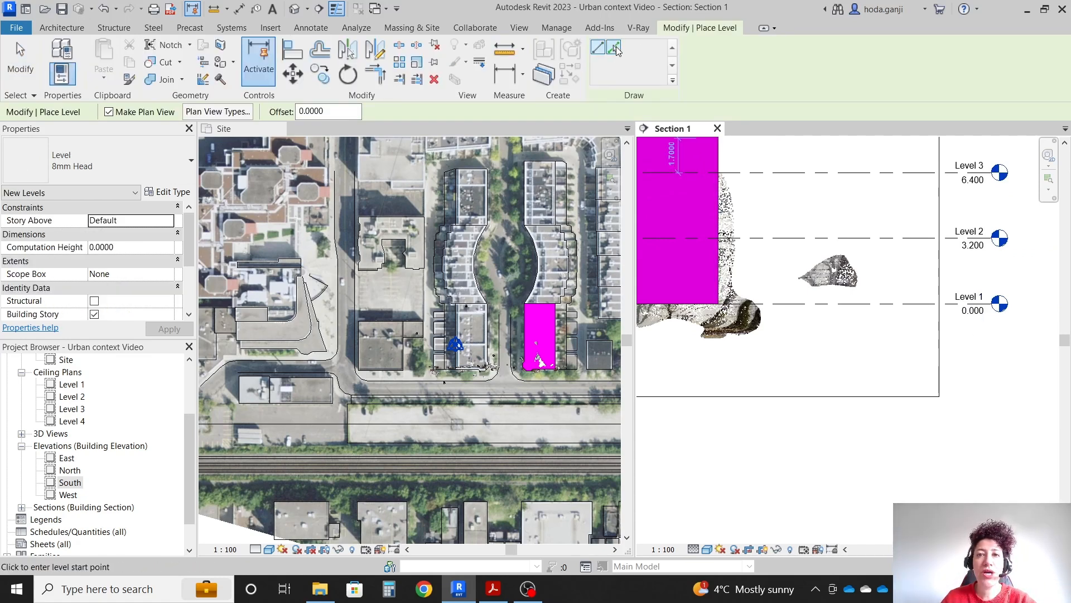
{"action": "left_click", "coordinate": [614, 48]}
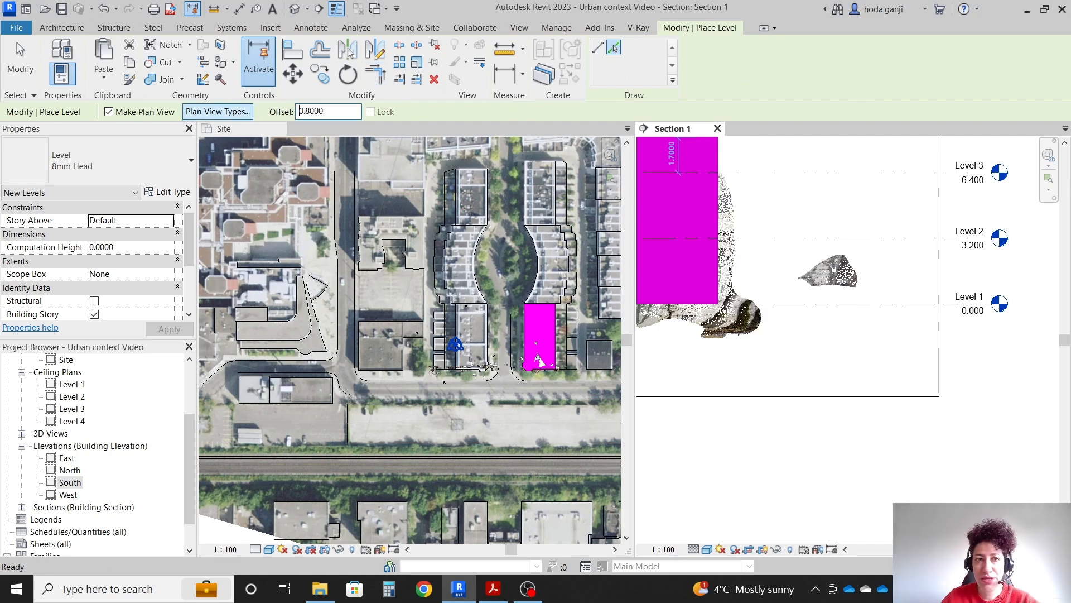
{"action": "left_click", "coordinate": [913, 309]}
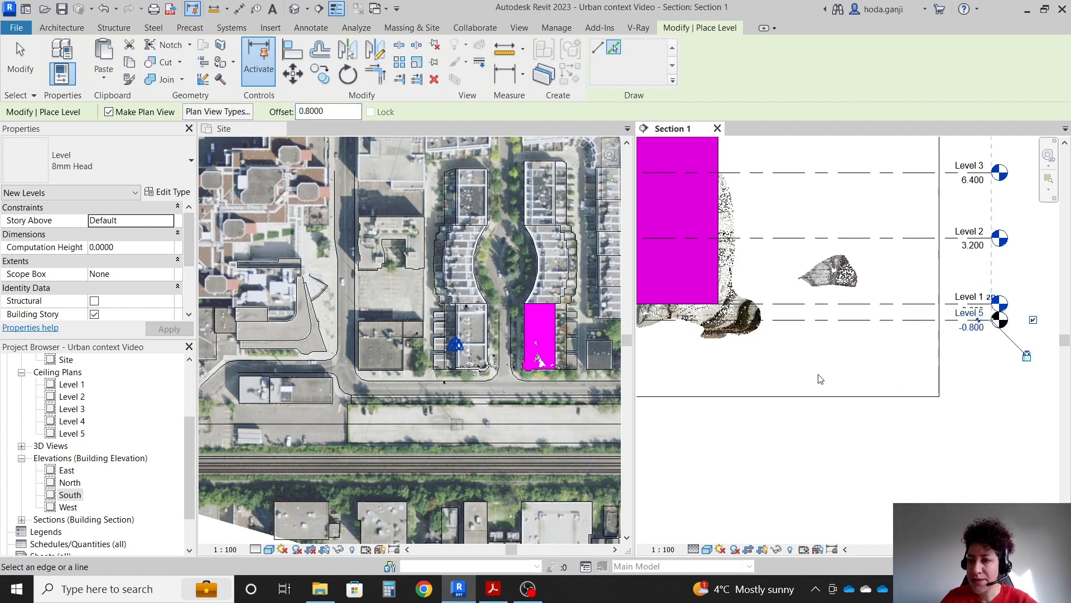
Add an elbow to the new -0.800 level's line so its head sits clear of Level 1's label
{"action": "middle_click_drag", "start_coordinate": [922, 322], "coordinate": [679, 262]}
{"action": "scroll", "coordinate": [679, 262], "scroll_direction": "up", "scroll_amount": 3}
{"action": "key", "text": "Escape"}
{"action": "left_click", "coordinate": [679, 258]}
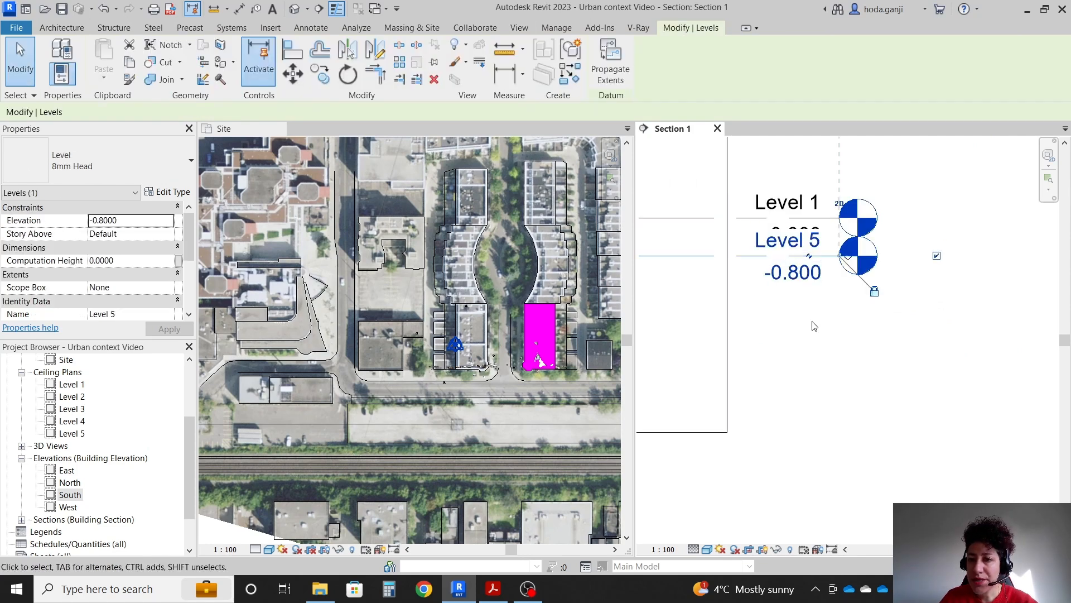
{"action": "left_click", "coordinate": [810, 258]}
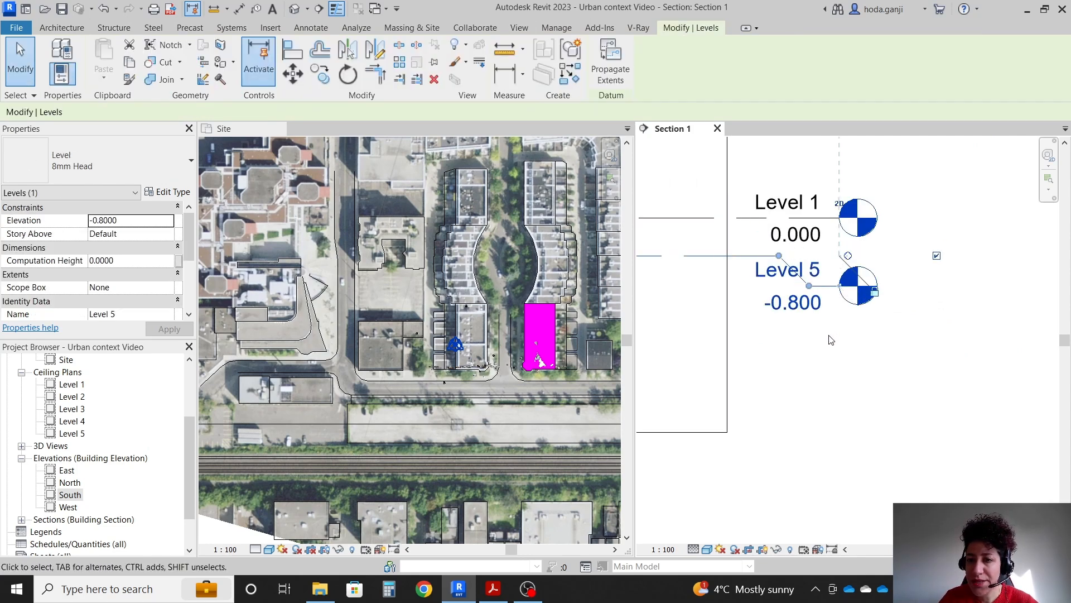
Rename the new -0.800 level as Ground Level and rename its corresponding views too
{"action": "left_click", "coordinate": [777, 271]}
{"action": "type", "text": "G"}
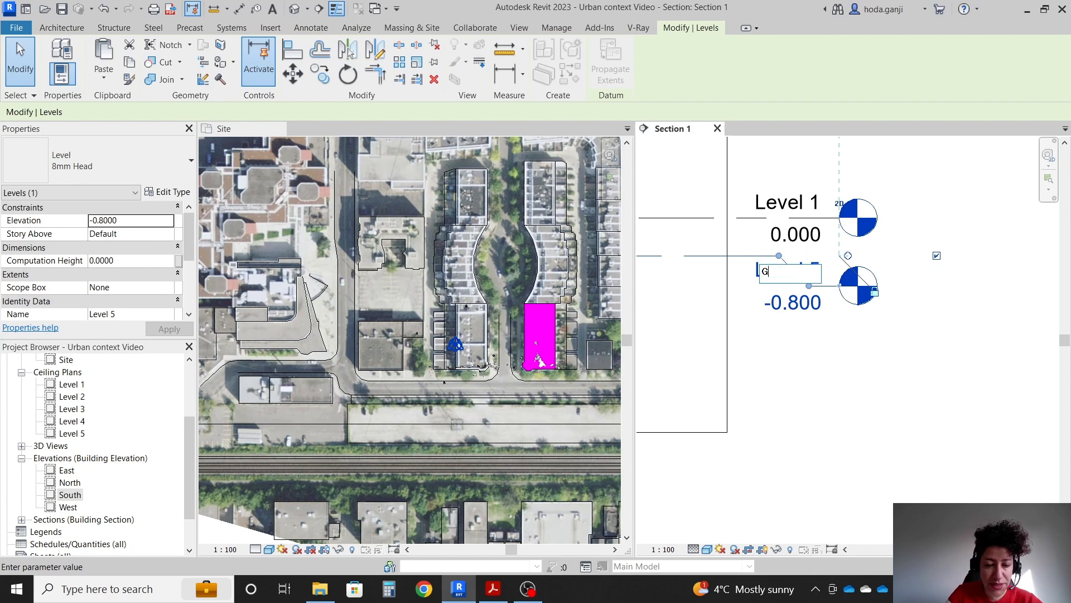
{"action": "type", "text": "round Level"}
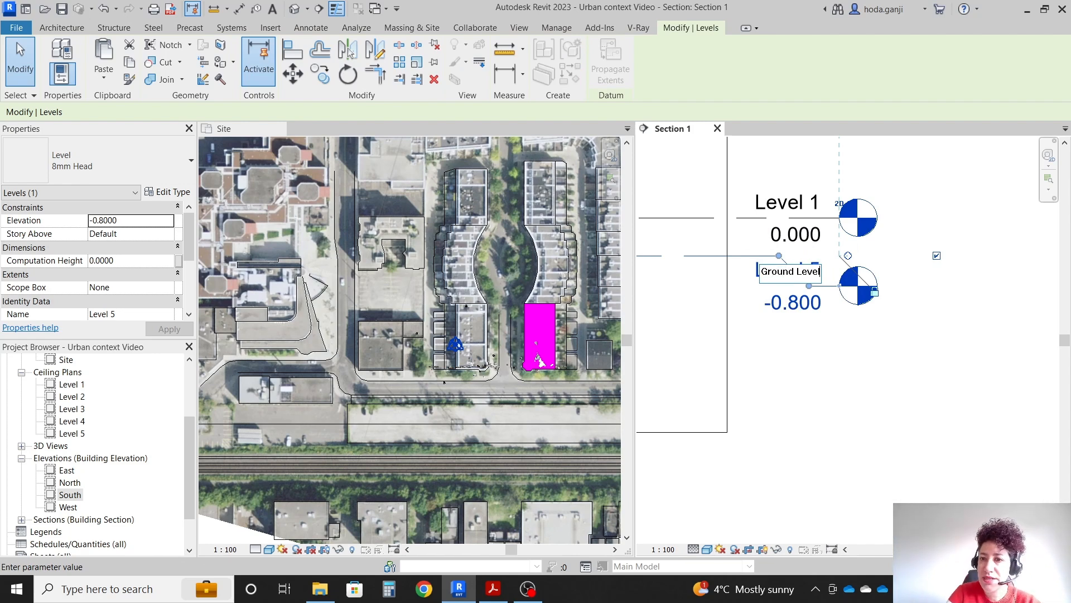
{"action": "key", "text": "Return"}
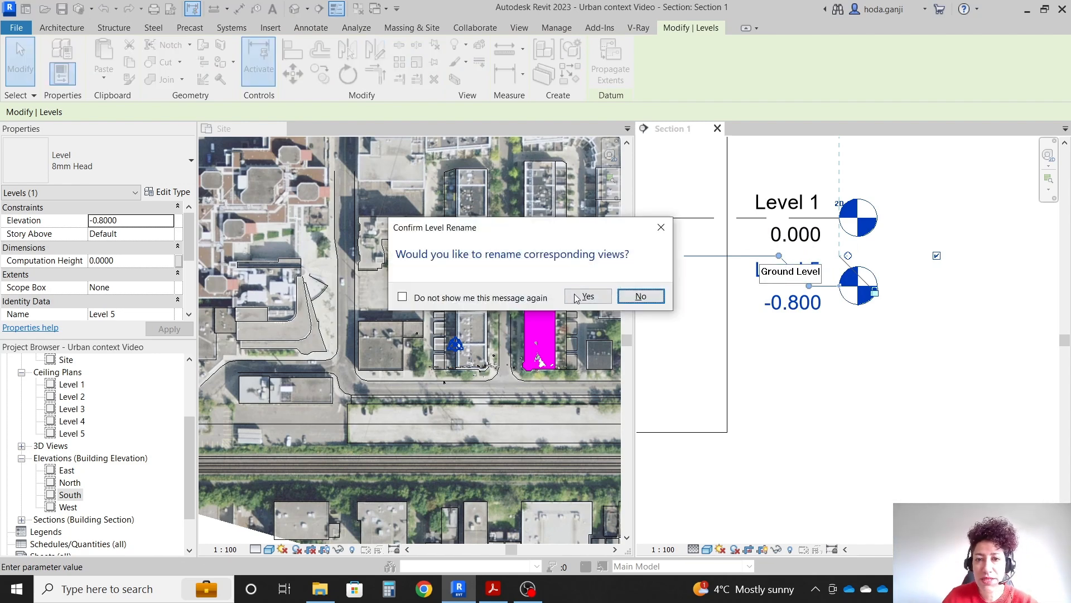
{"action": "left_click", "coordinate": [577, 296]}
{"action": "left_click", "coordinate": [909, 411]}
Move all five levels in Section 1 up by 0.8 m so that Ground Level sits at zero
{"action": "scroll", "coordinate": [951, 390], "scroll_direction": "down", "scroll_amount": 3}
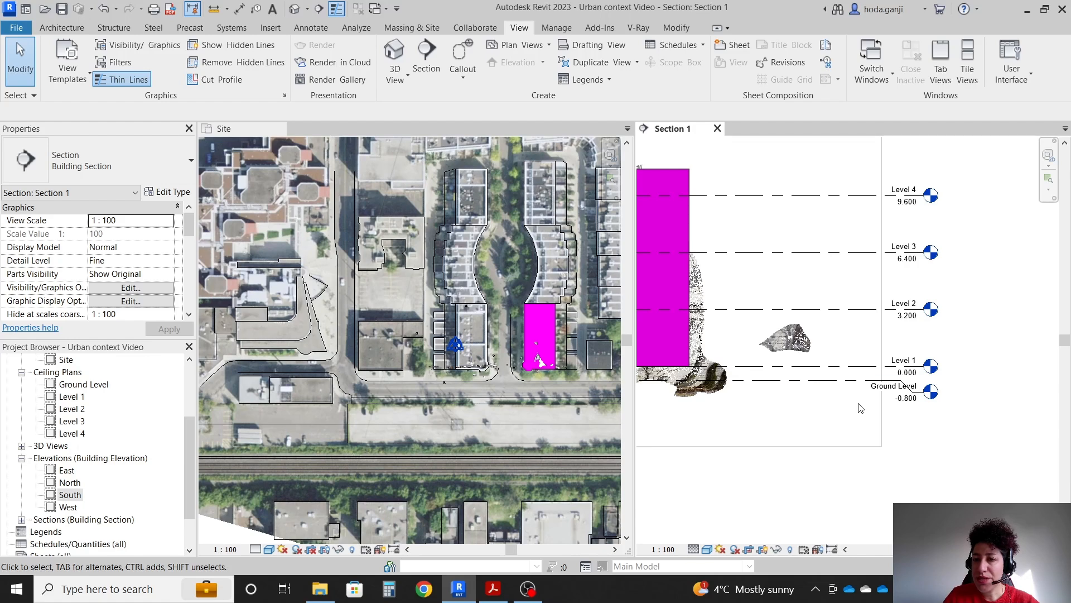
{"action": "left_click_drag", "start_coordinate": [853, 412], "coordinate": [838, 171]}
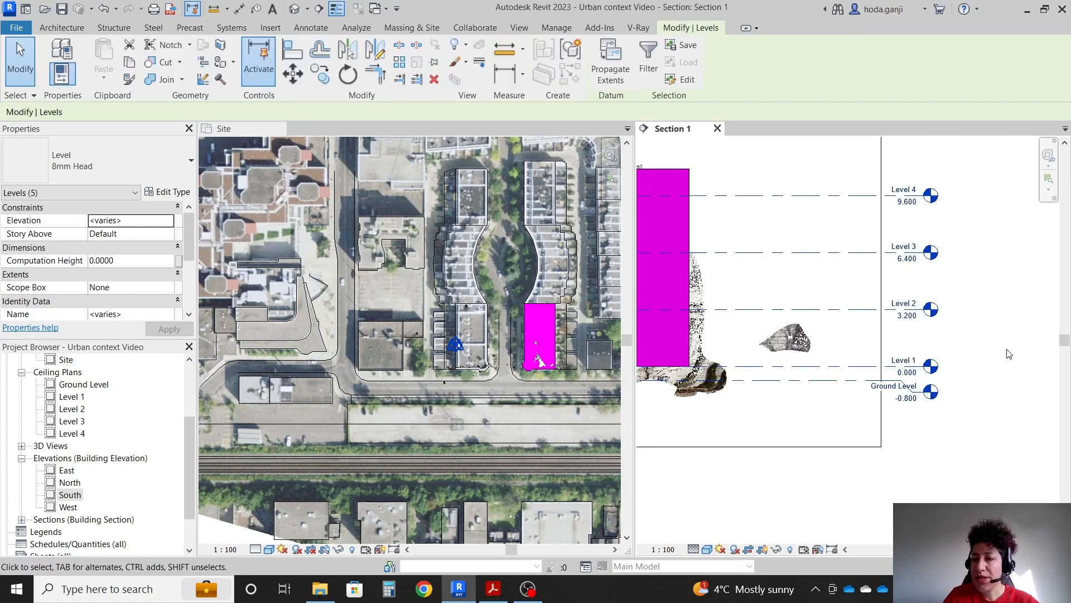
{"action": "scroll", "coordinate": [1013, 350], "scroll_direction": "up", "scroll_amount": 1}
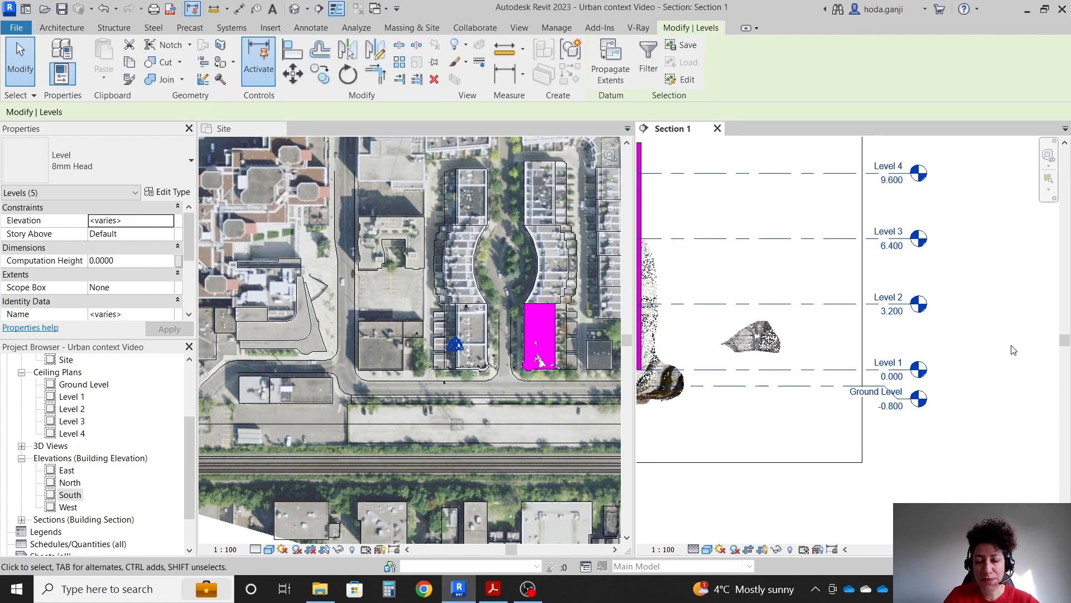
{"action": "left_click", "coordinate": [856, 418]}
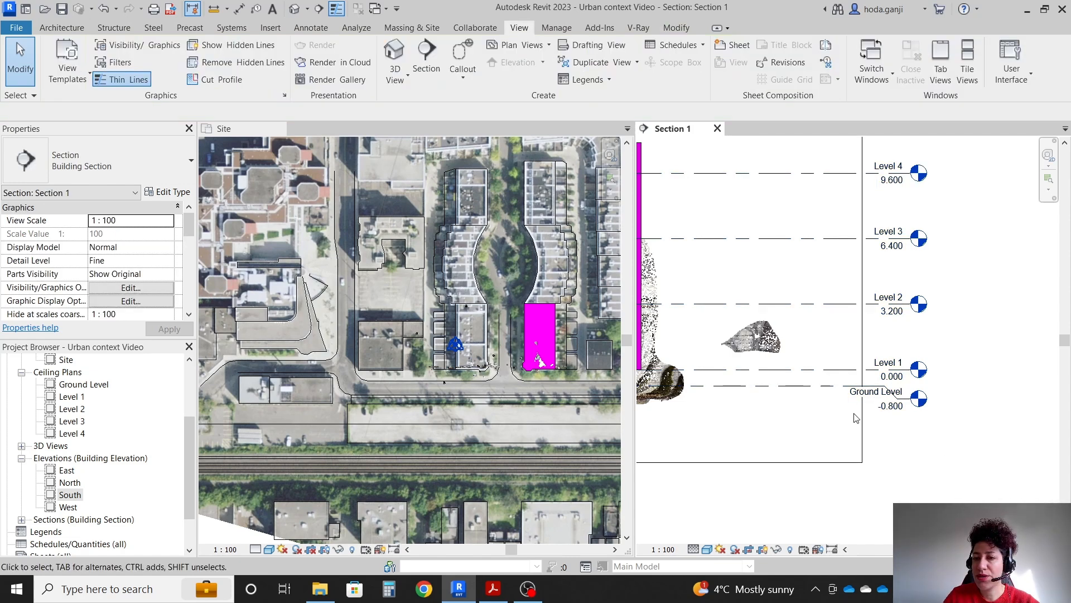
{"action": "left_click_drag", "start_coordinate": [856, 417], "coordinate": [804, 162]}
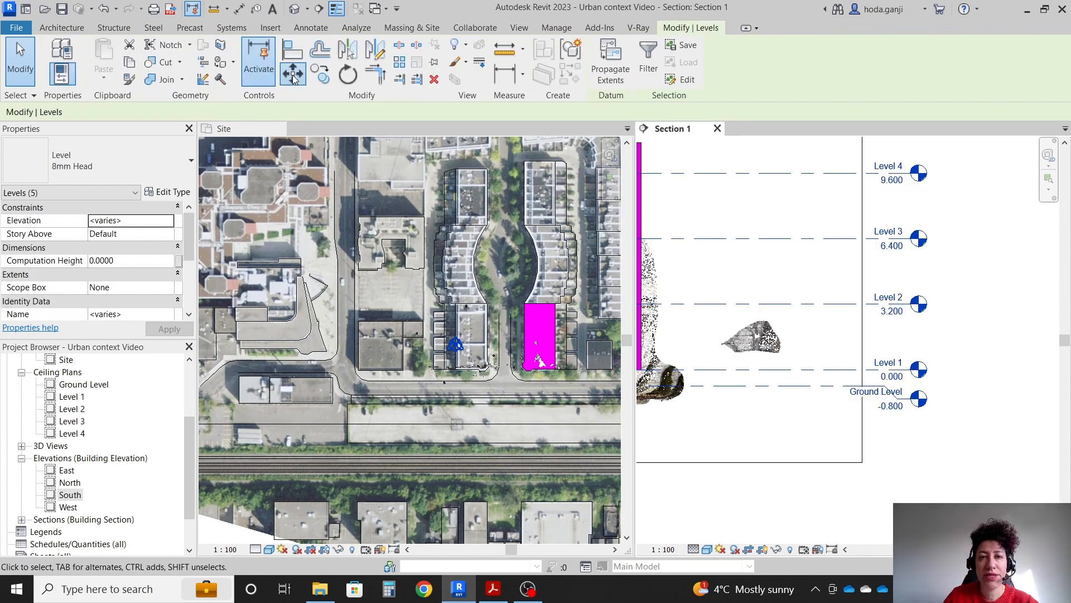
{"action": "left_click", "coordinate": [293, 79]}
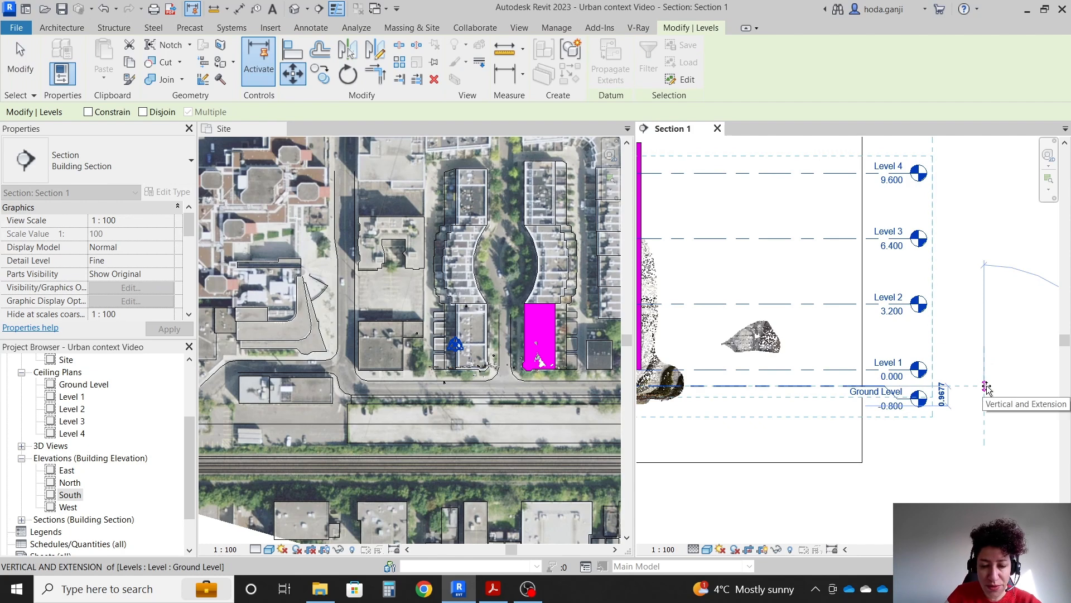
{"action": "type", "text": ".8"}
{"action": "key", "text": "Return"}
{"action": "left_click", "coordinate": [980, 445]}
Switch to Assignment2b.pdf in Acrobat, check the assumed lowest window sill height above Kendal Street grade, and return to Revit
{"action": "scroll", "coordinate": [913, 424], "scroll_direction": "up", "scroll_amount": 1}
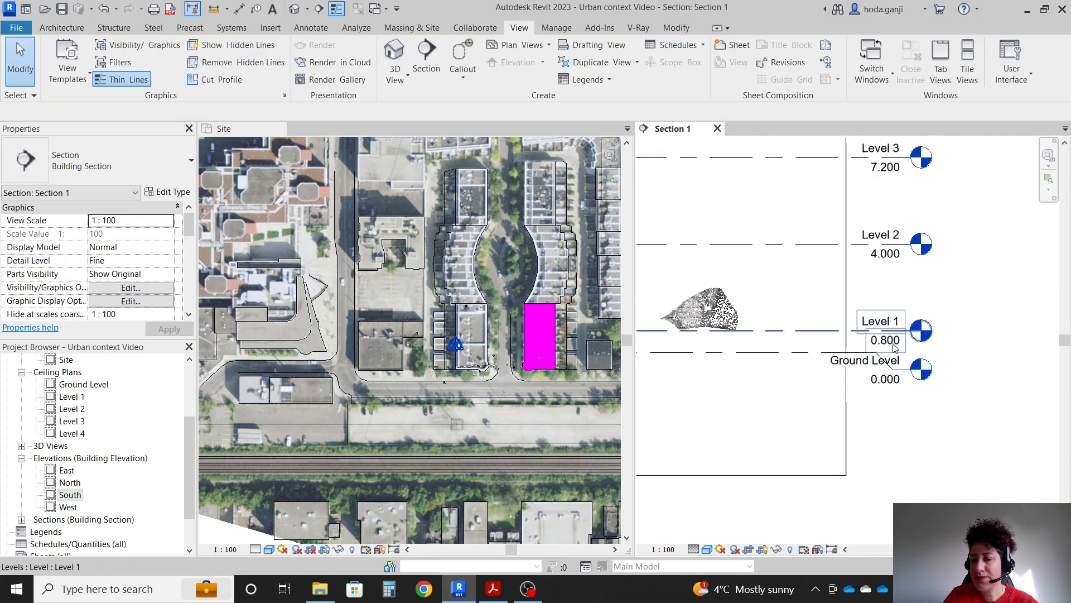
{"action": "scroll", "coordinate": [963, 365], "scroll_direction": "down", "scroll_amount": 4}
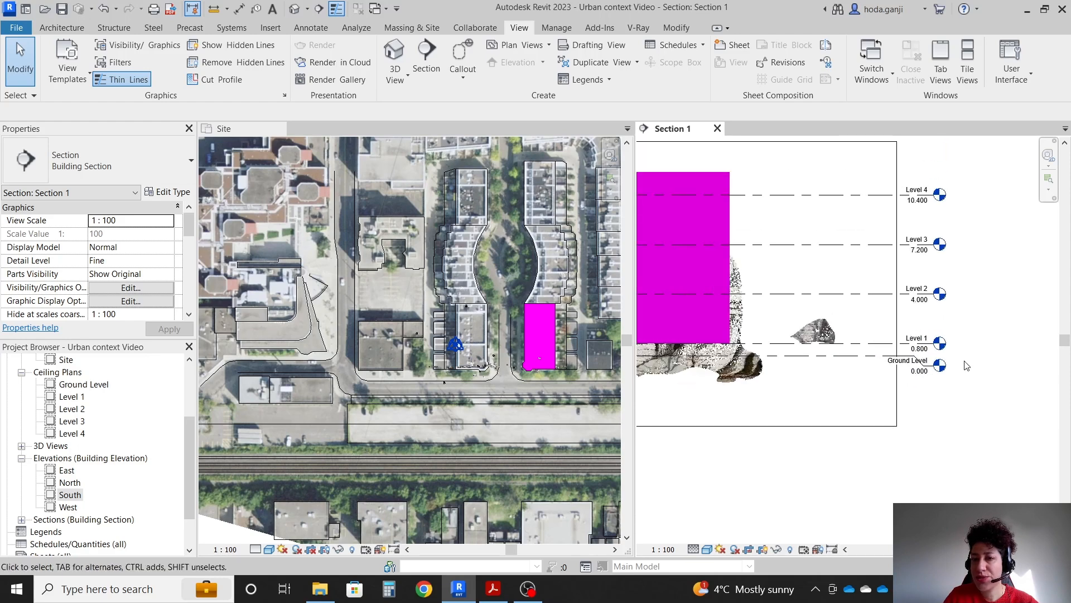
{"action": "scroll", "coordinate": [552, 357], "scroll_direction": "up", "scroll_amount": 6}
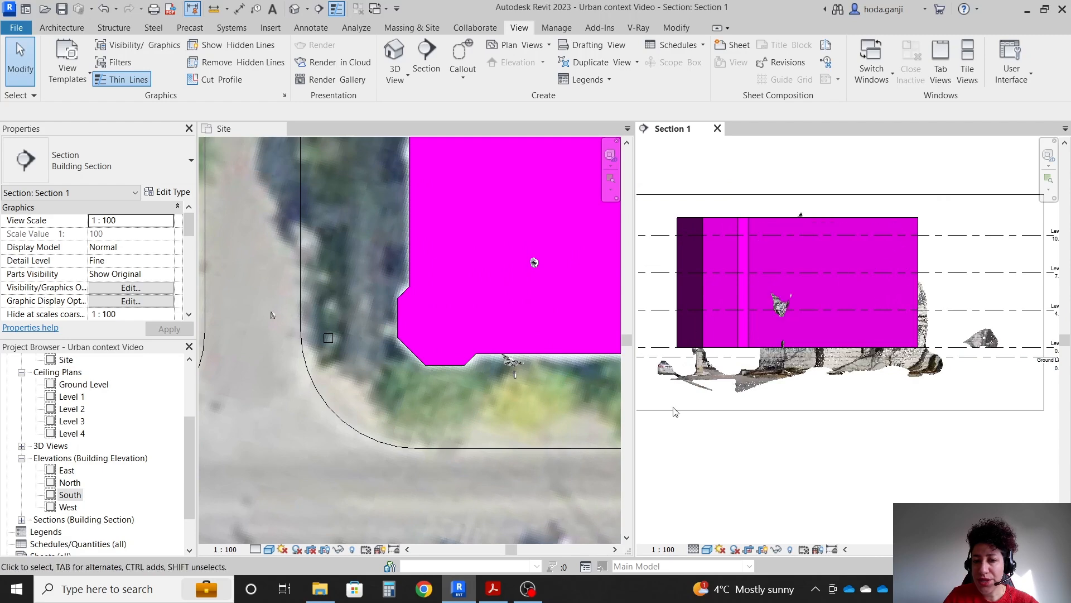
{"action": "left_click", "coordinate": [492, 589]}
{"action": "scroll", "coordinate": [394, 315], "scroll_direction": "down", "scroll_amount": 2}
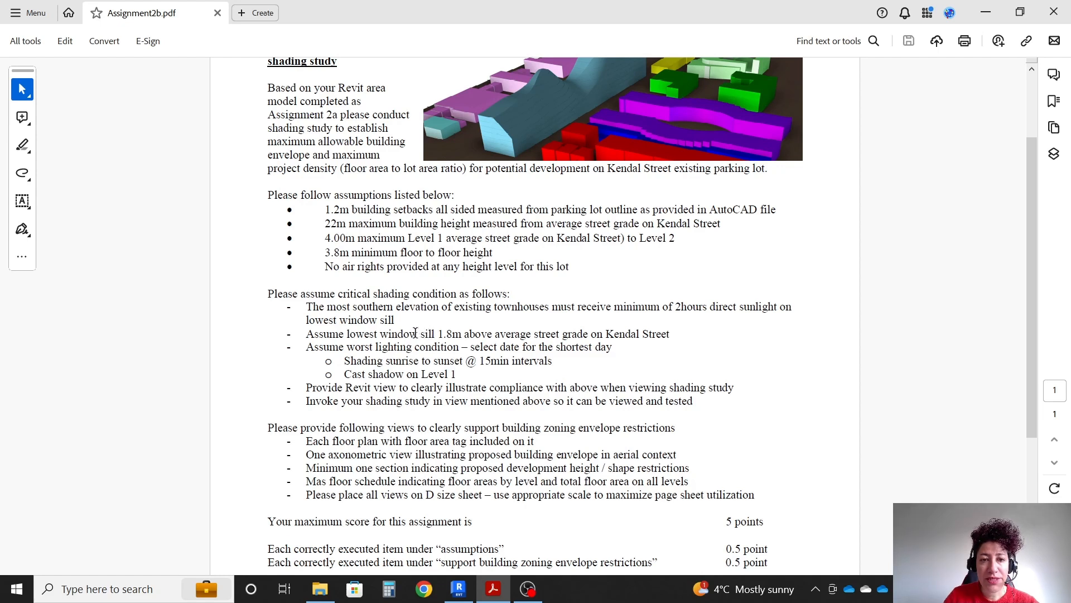
{"action": "left_click_drag", "start_coordinate": [438, 333], "coordinate": [603, 334]}
{"action": "left_click", "coordinate": [493, 593]}
Draw a horizontal reference plane in Section 1 along Ground Level with a 1.8 m offset so it lies above that level
{"action": "scroll", "coordinate": [949, 399], "scroll_direction": "up", "scroll_amount": 5}
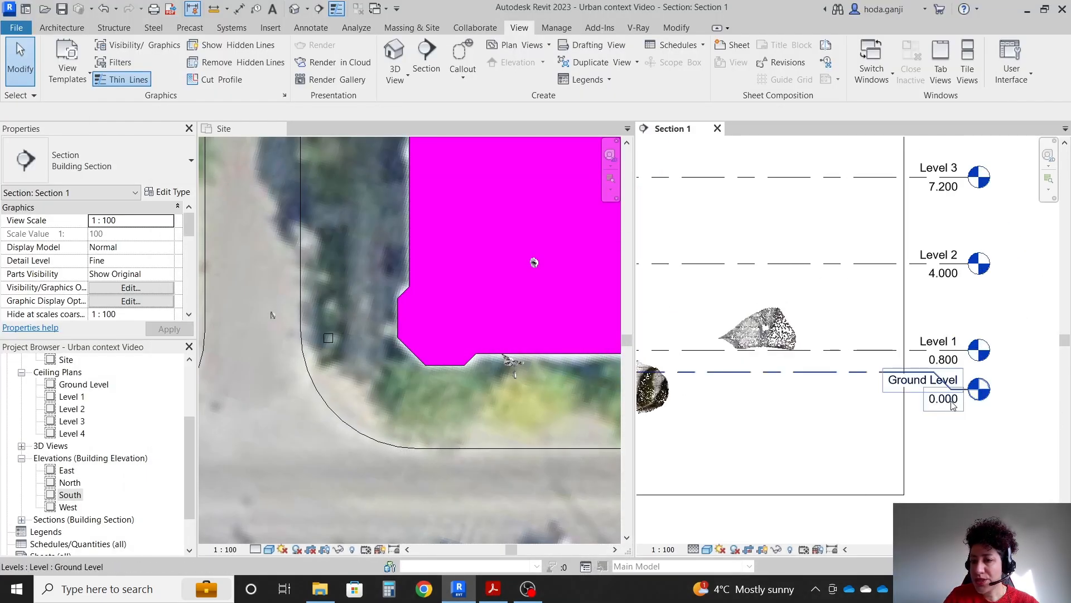
{"action": "scroll", "coordinate": [948, 410], "scroll_direction": "down", "scroll_amount": 5}
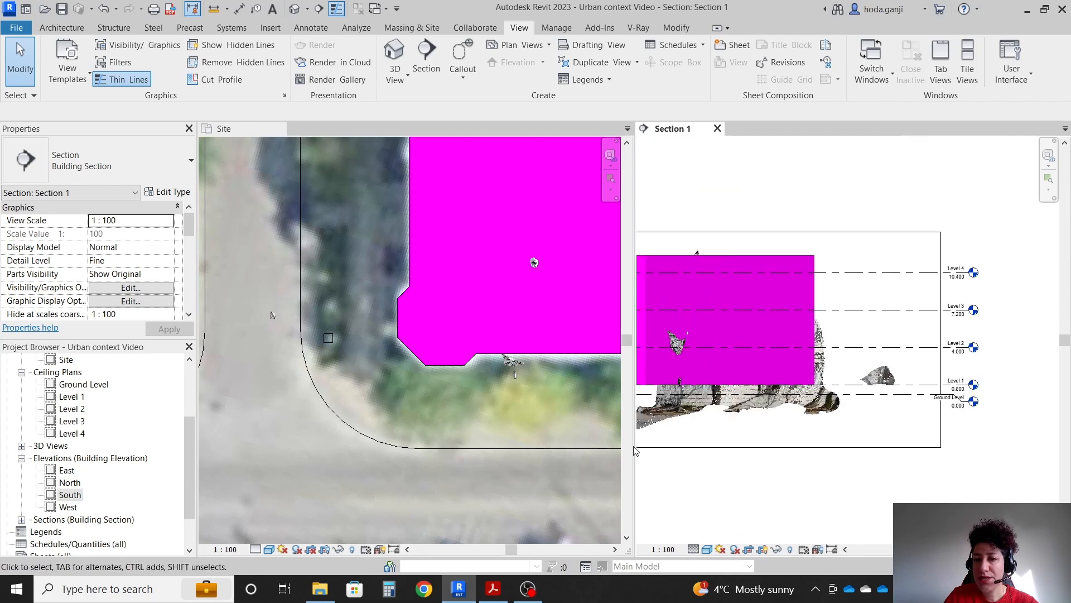
{"action": "scroll", "coordinate": [771, 423], "scroll_direction": "up", "scroll_amount": 5}
{"action": "key", "text": "r"}
{"action": "key", "text": "p"}
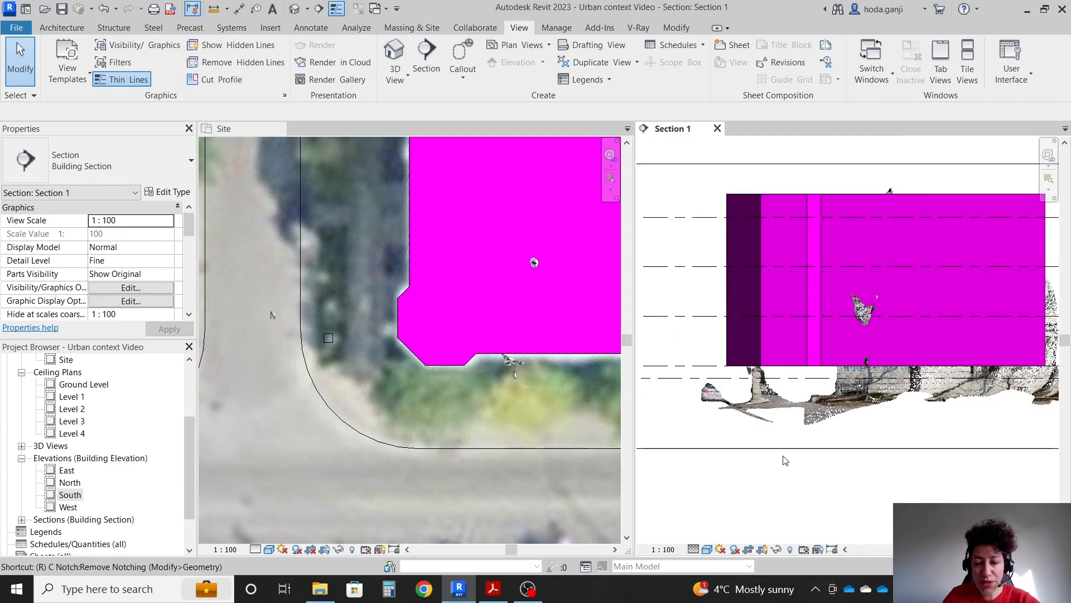
{"action": "left_click", "coordinate": [614, 48]}
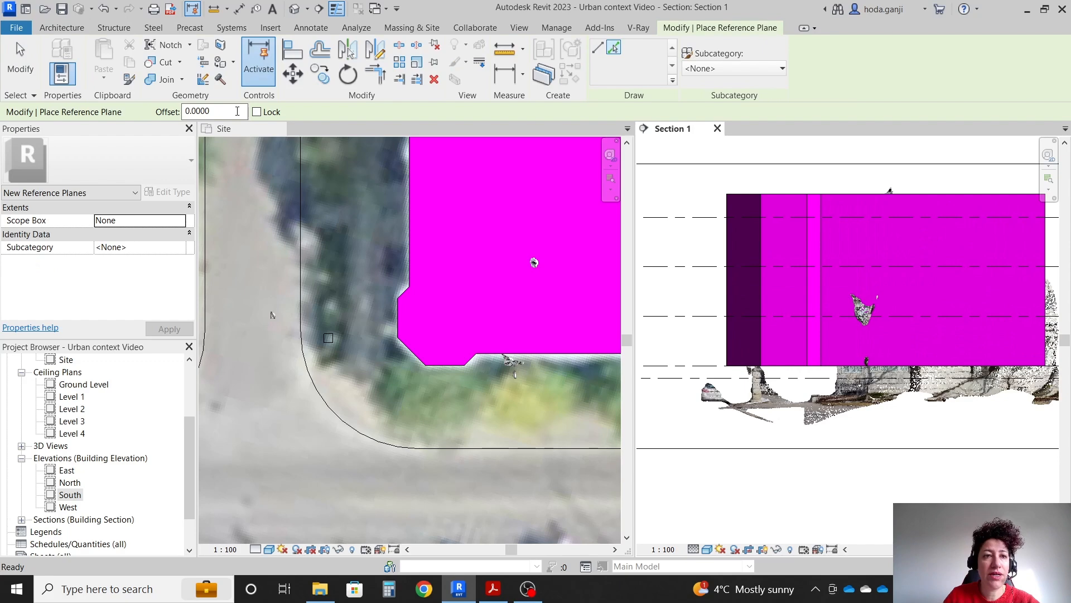
{"action": "double_click", "coordinate": [214, 111]}
{"action": "type", "text": "1."}
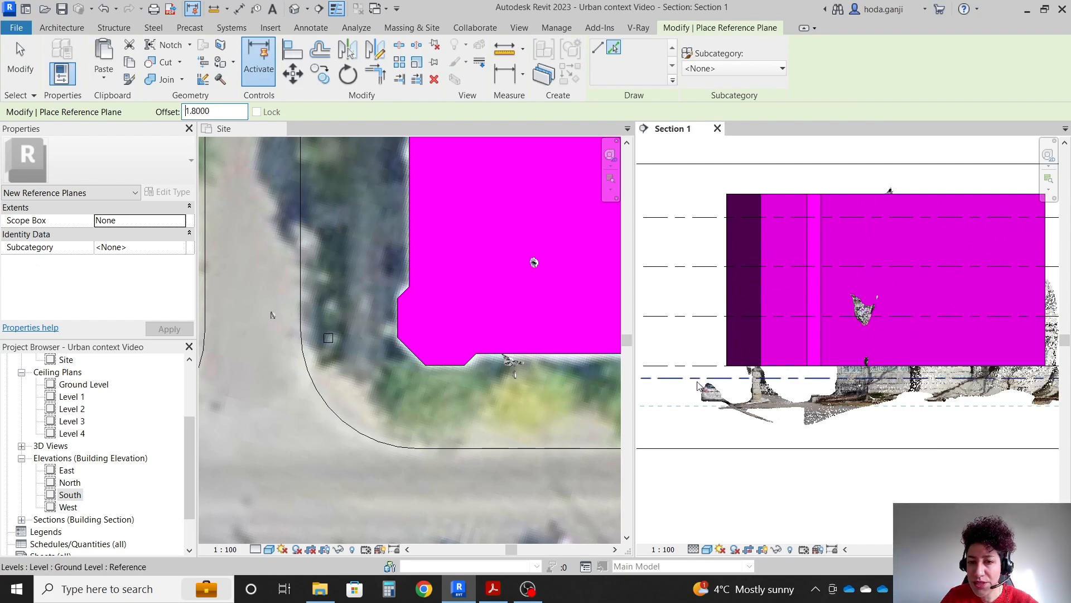
{"action": "scroll", "coordinate": [706, 380], "scroll_direction": "up", "scroll_amount": 1}
{"action": "left_click", "coordinate": [598, 47]}
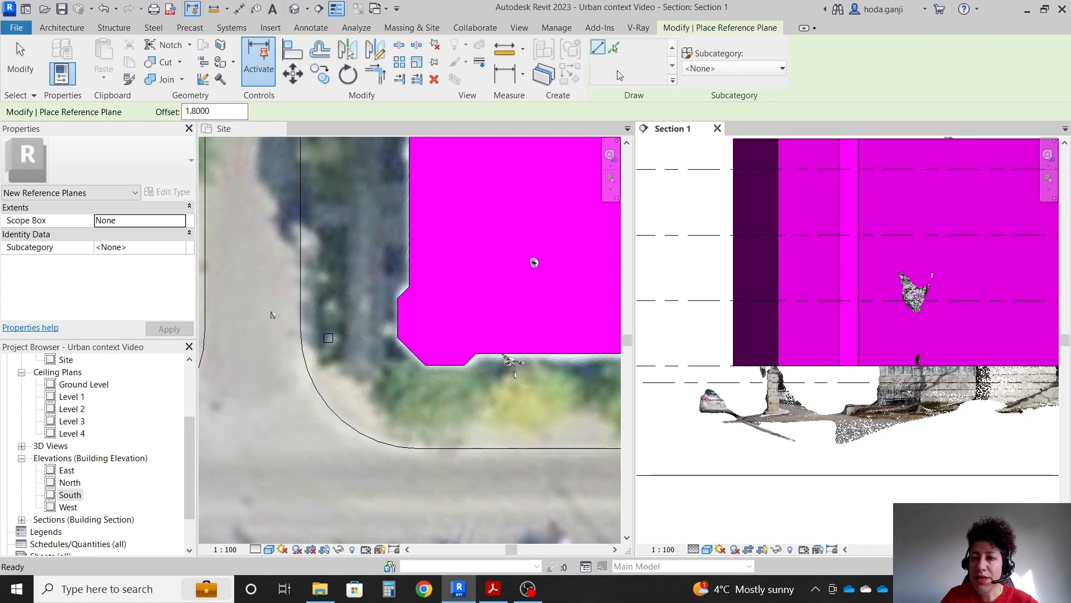
{"action": "left_click", "coordinate": [713, 383]}
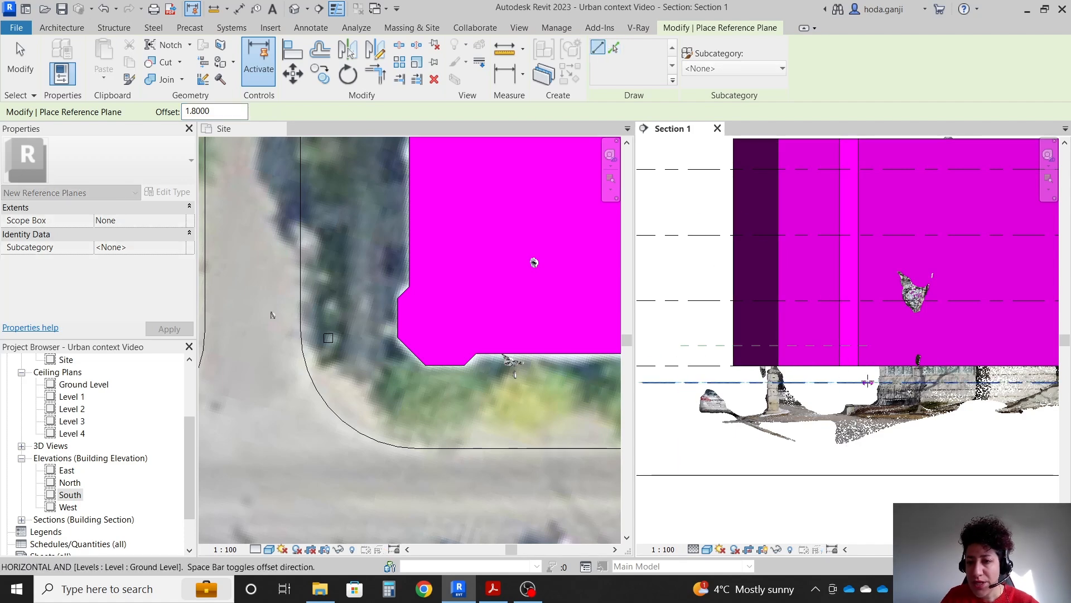
{"action": "left_click", "coordinate": [868, 383]}
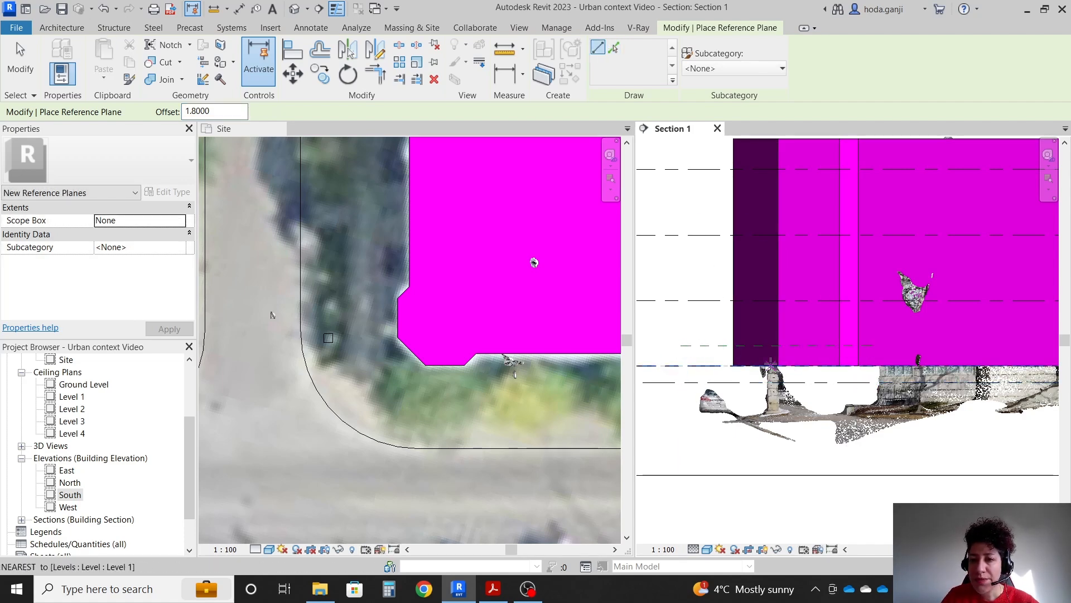
{"action": "scroll", "coordinate": [781, 357], "scroll_direction": "up", "scroll_amount": 2}
{"action": "key", "text": "Escape"}
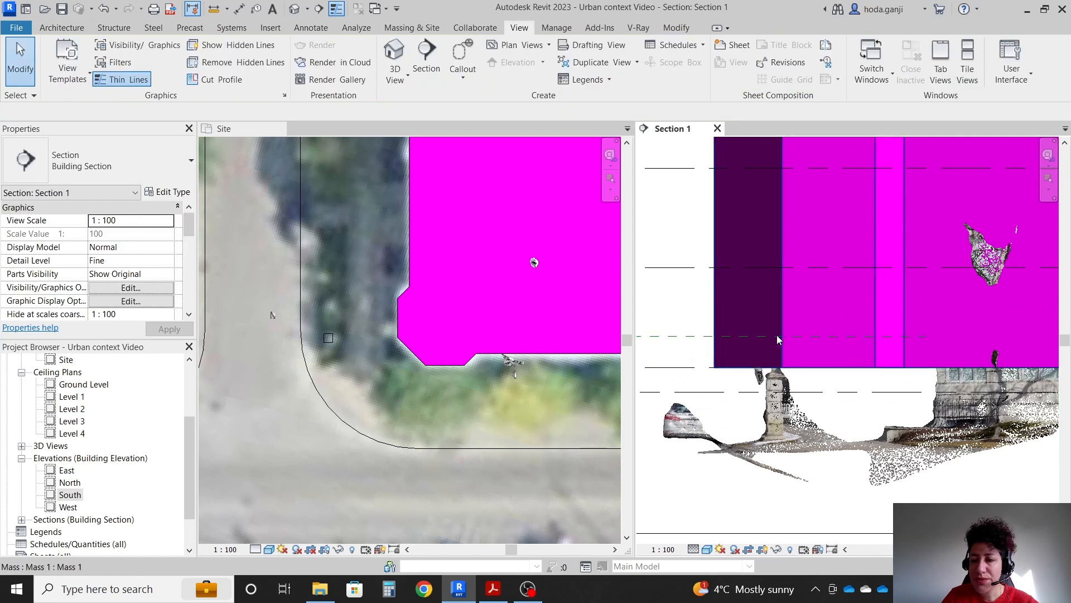
Add an aligned dimension between Ground Level and the new reference plane, beside the mass in Section 1
{"action": "scroll", "coordinate": [700, 366], "scroll_direction": "up", "scroll_amount": 1}
{"action": "key", "text": "d"}
{"action": "key", "text": "i"}
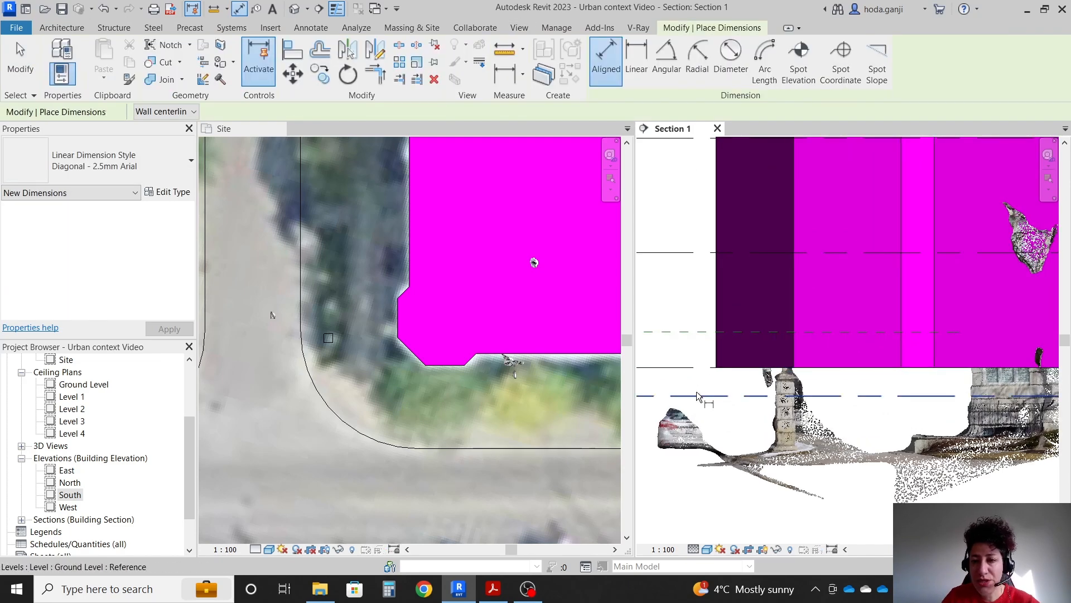
{"action": "left_click", "coordinate": [700, 395]}
{"action": "left_click", "coordinate": [701, 332]}
{"action": "left_click", "coordinate": [696, 366]}
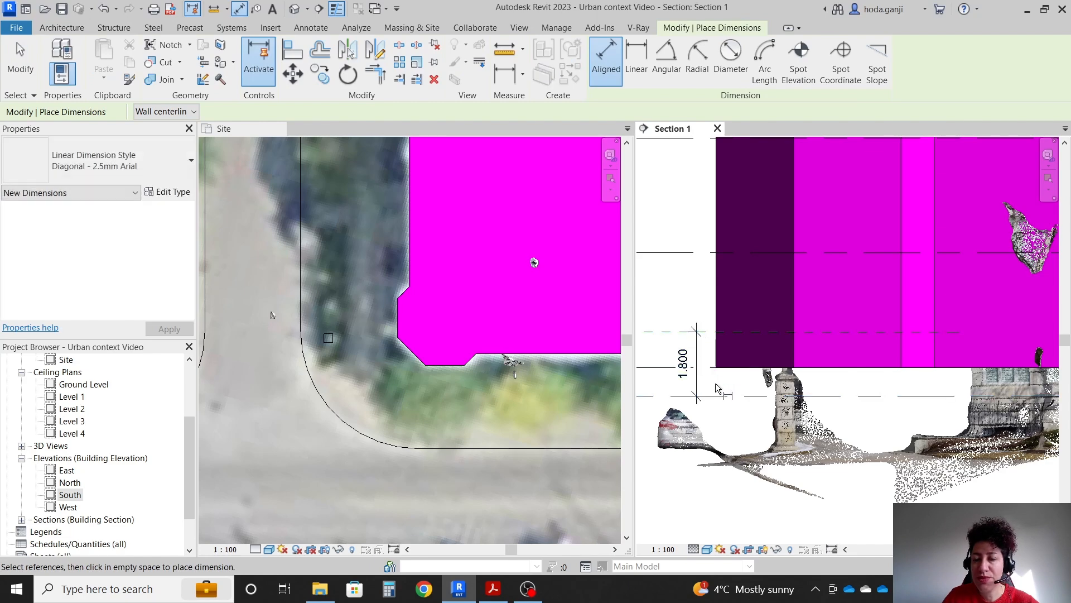
{"action": "scroll", "coordinate": [731, 348], "scroll_direction": "up", "scroll_amount": 1}
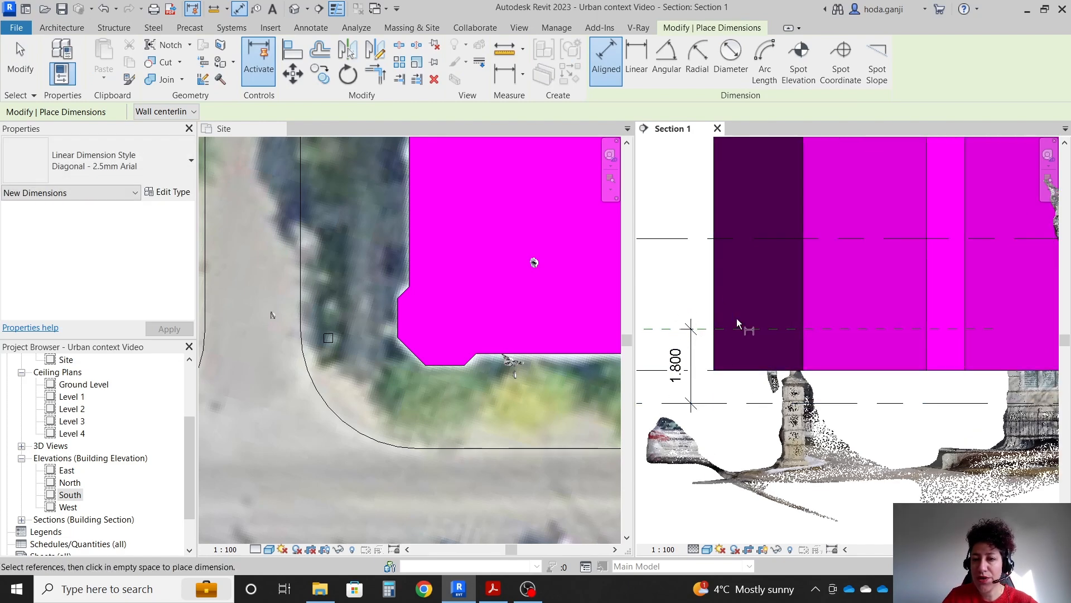
{"action": "scroll", "coordinate": [725, 360], "scroll_direction": "down", "scroll_amount": 2}
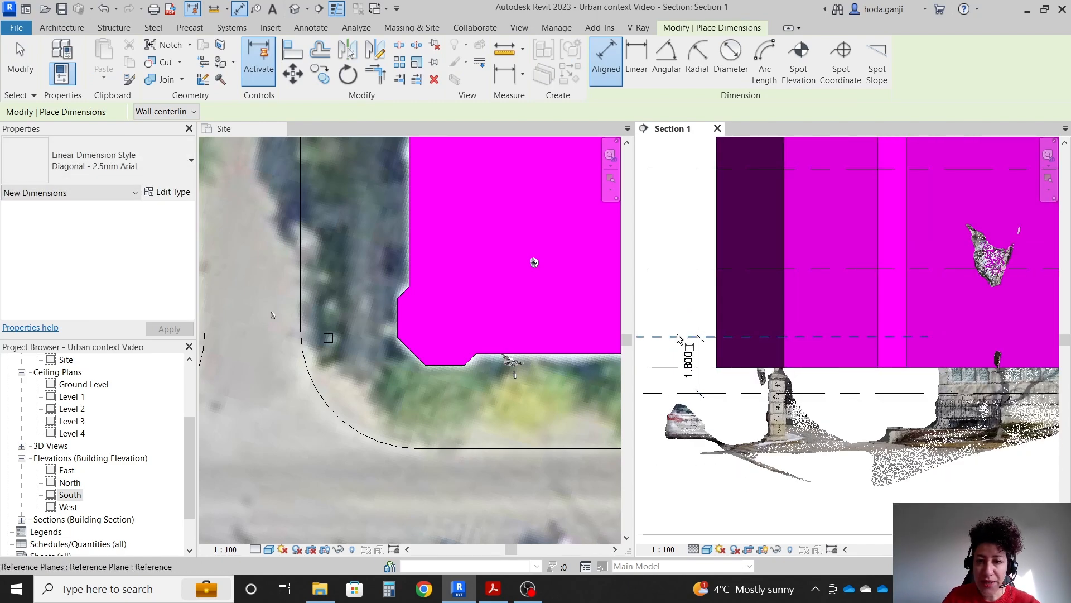
{"action": "left_click", "coordinate": [678, 337]}
{"action": "left_click", "coordinate": [678, 268]}
{"action": "scroll", "coordinate": [679, 286], "scroll_direction": "up", "scroll_amount": 1}
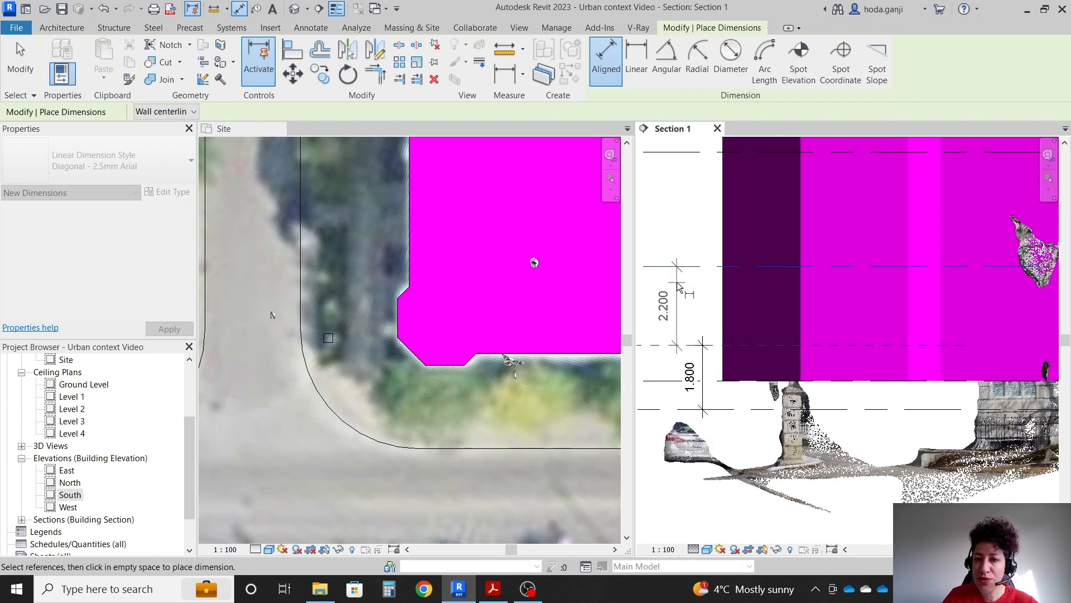
{"action": "key", "text": "Escape"}
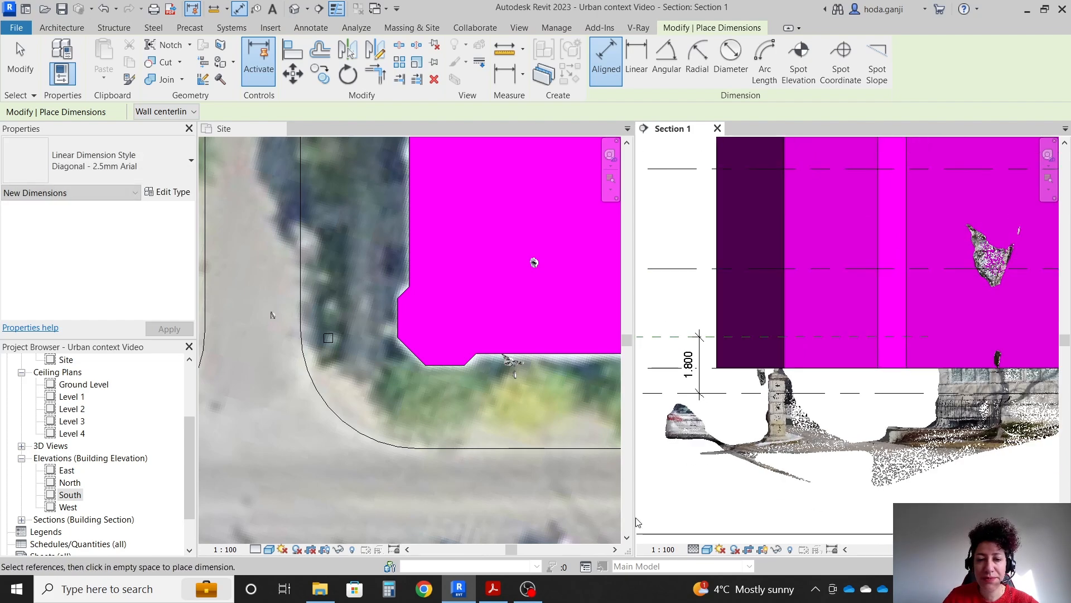
{"action": "key", "text": "Escape"}
{"action": "scroll", "coordinate": [676, 340], "scroll_direction": "up", "scroll_amount": 1}
{"action": "left_click", "coordinate": [676, 338]}
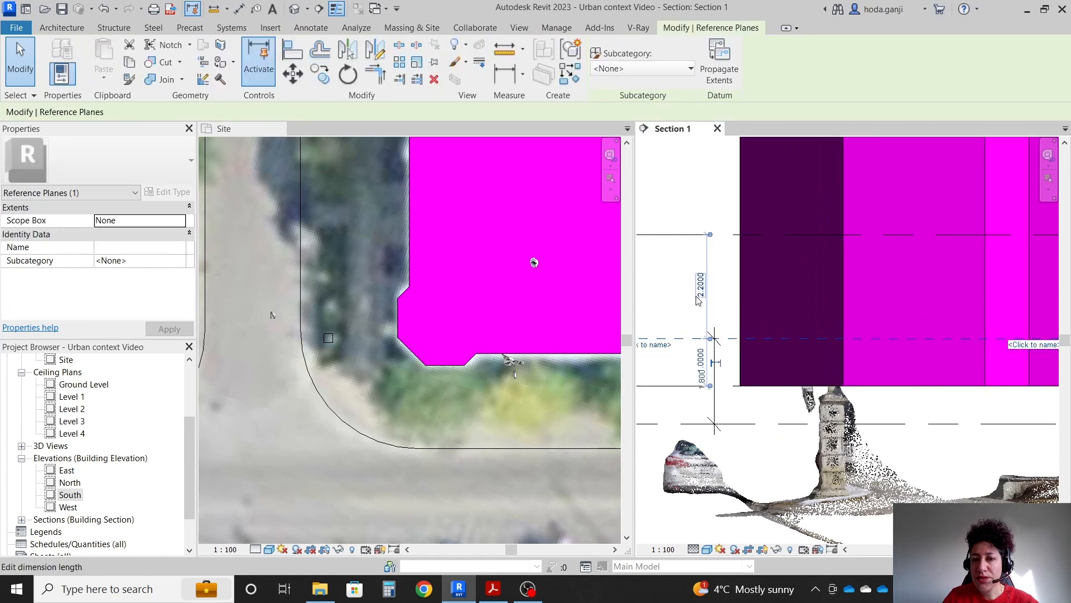
{"action": "key", "text": "Escape"}
Place a second reference plane by picking the existing one with a 1.8 m offset upward
{"action": "key", "text": "r"}
{"action": "key", "text": "p"}
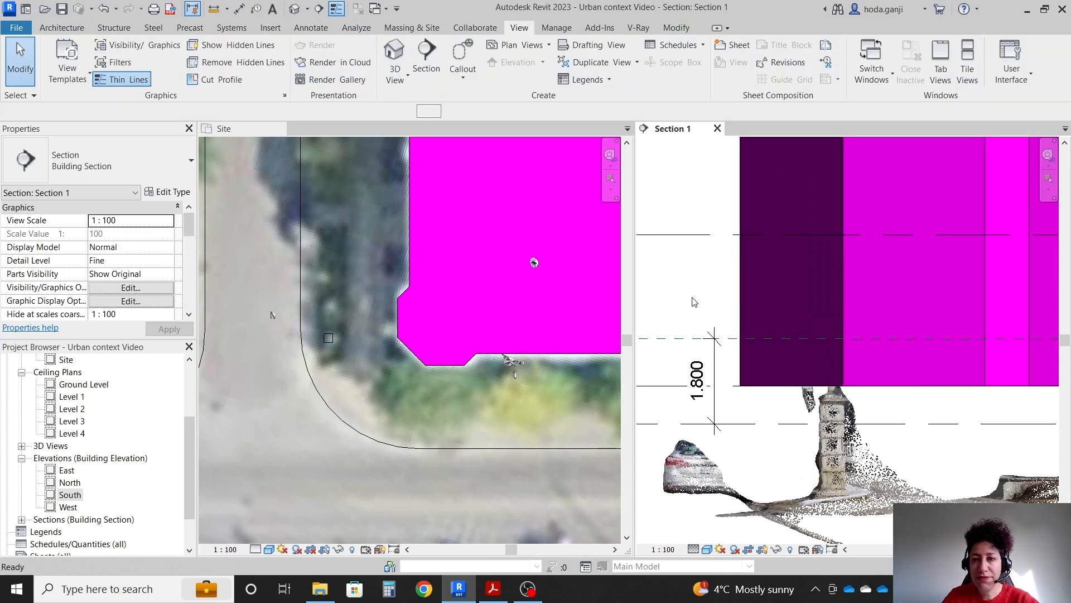
{"action": "left_click", "coordinate": [614, 48]}
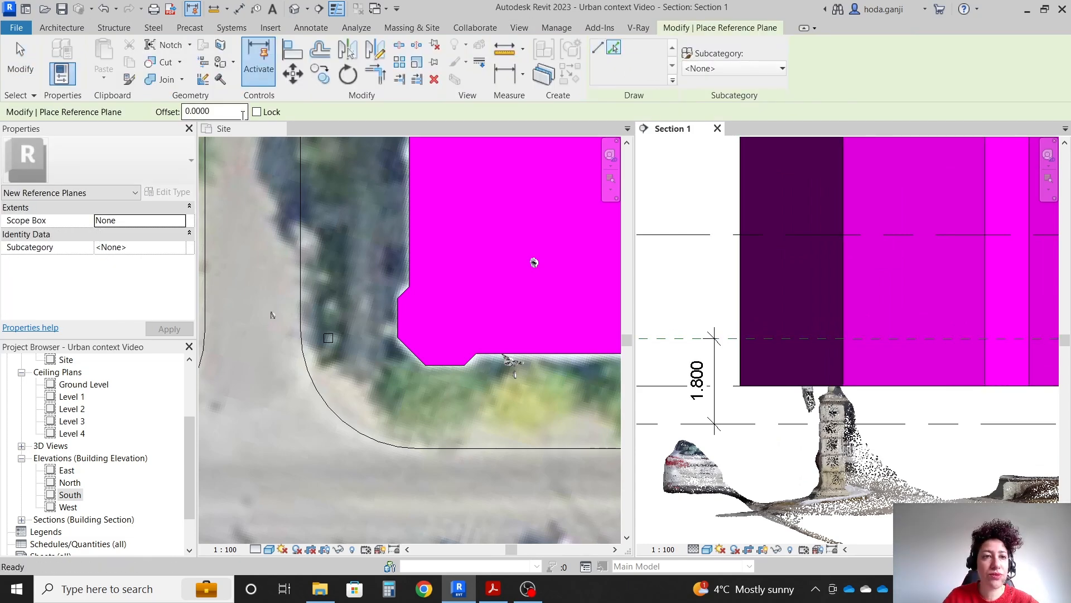
{"action": "left_click_drag", "start_coordinate": [242, 115], "coordinate": [170, 112]}
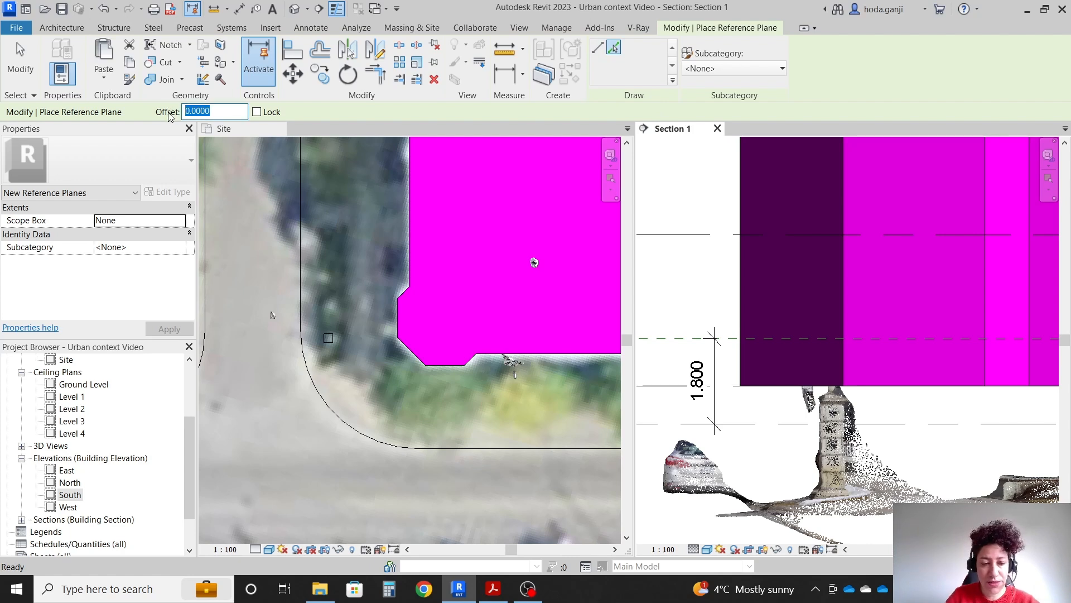
{"action": "left_click", "coordinate": [692, 338]}
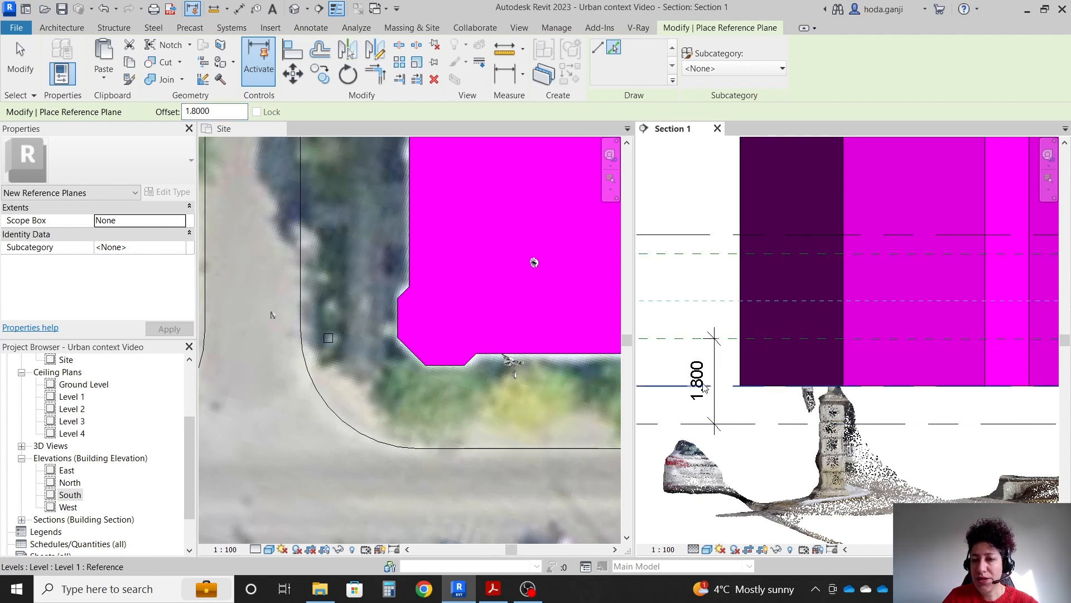
{"action": "scroll", "coordinate": [697, 389], "scroll_direction": "down", "scroll_amount": 5}
{"action": "key", "text": "Escape"}
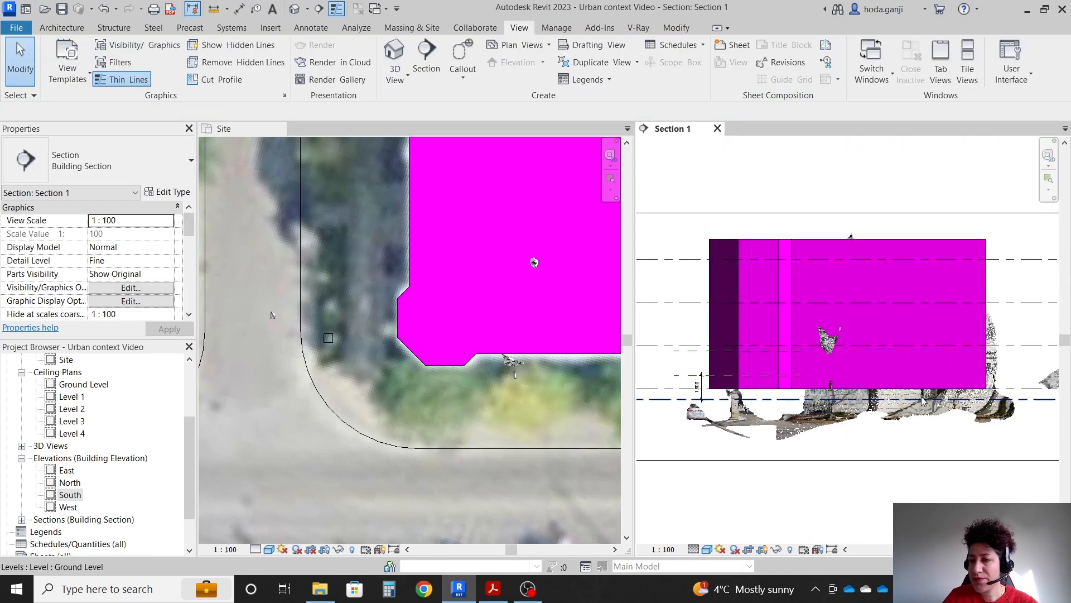
Examine where the two reference planes sit relative to the mass and the level heads in Section 1
{"action": "scroll", "coordinate": [735, 380], "scroll_direction": "up", "scroll_amount": 2}
{"action": "scroll", "coordinate": [736, 384], "scroll_direction": "up", "scroll_amount": 4}
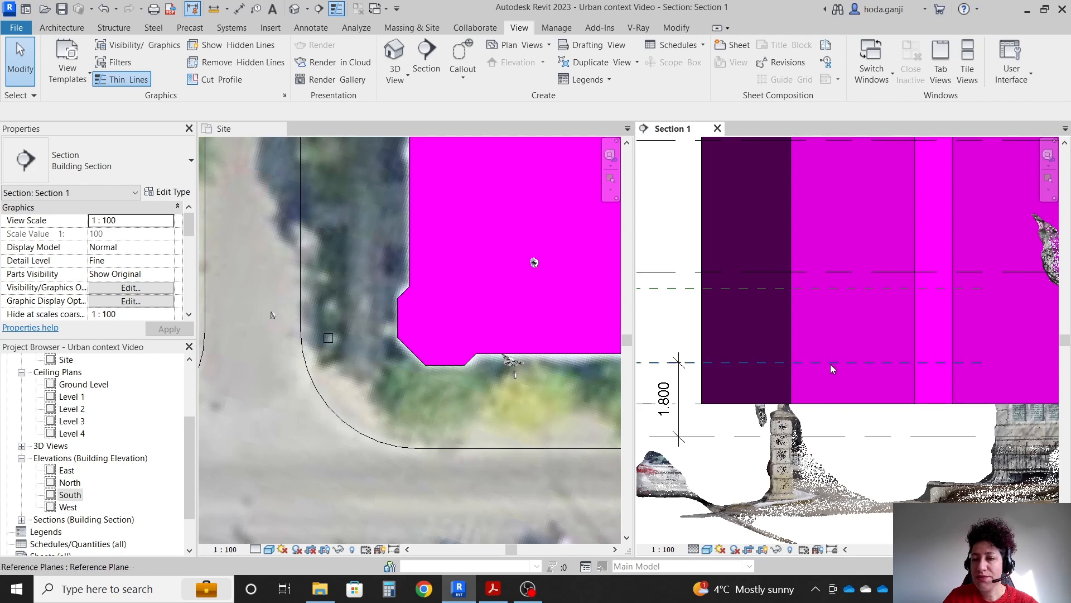
{"action": "scroll", "coordinate": [725, 359], "scroll_direction": "down", "scroll_amount": 5}
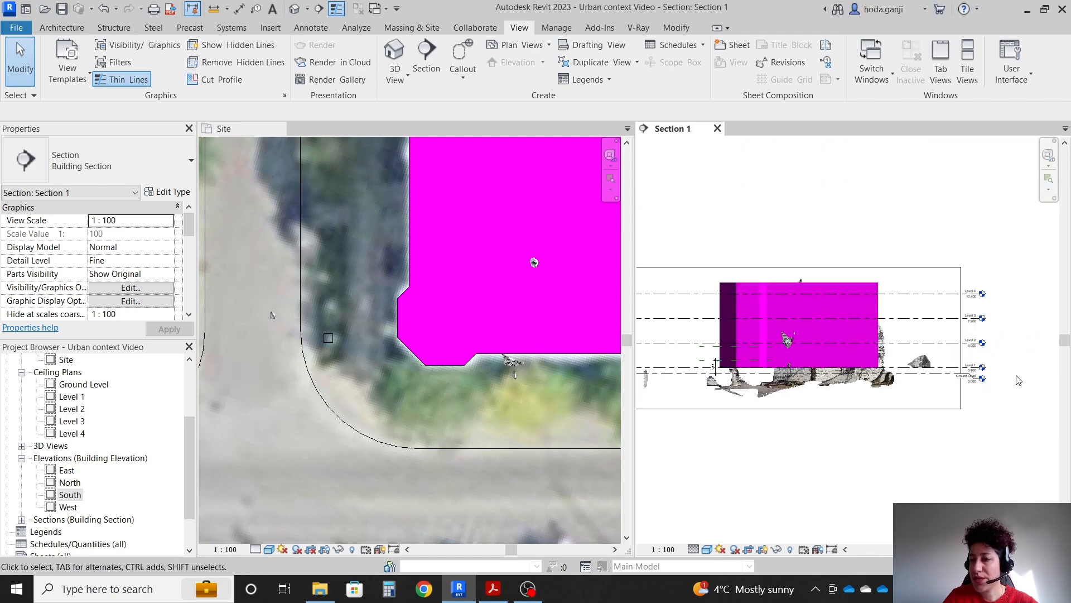
{"action": "scroll", "coordinate": [939, 357], "scroll_direction": "up", "scroll_amount": 3}
{"action": "scroll", "coordinate": [940, 357], "scroll_direction": "up", "scroll_amount": 1}
{"action": "scroll", "coordinate": [926, 383], "scroll_direction": "down", "scroll_amount": 3}
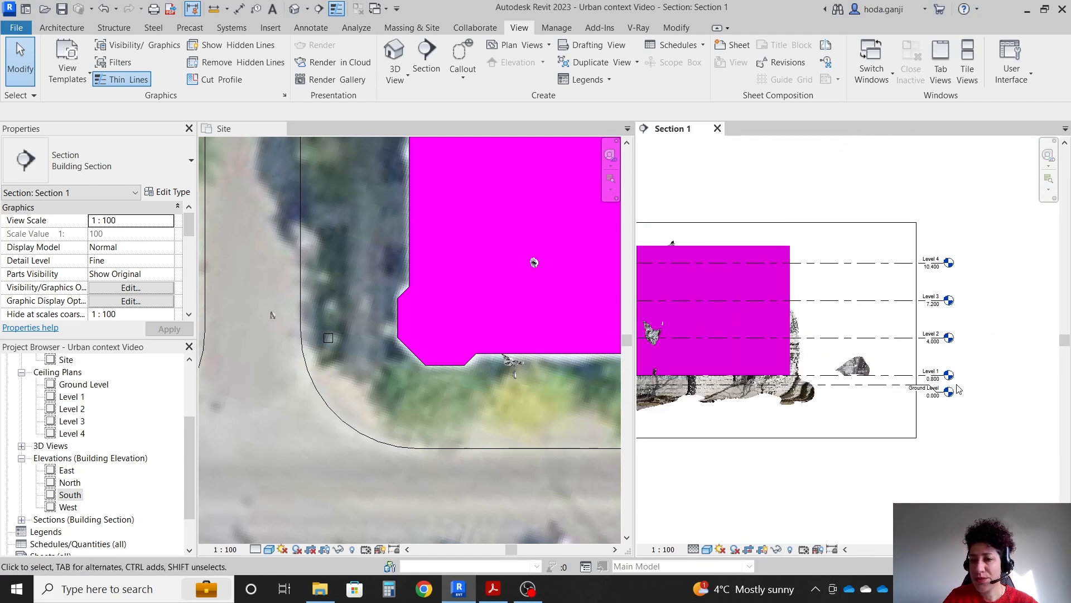
{"action": "scroll", "coordinate": [803, 314], "scroll_direction": "up", "scroll_amount": 5}
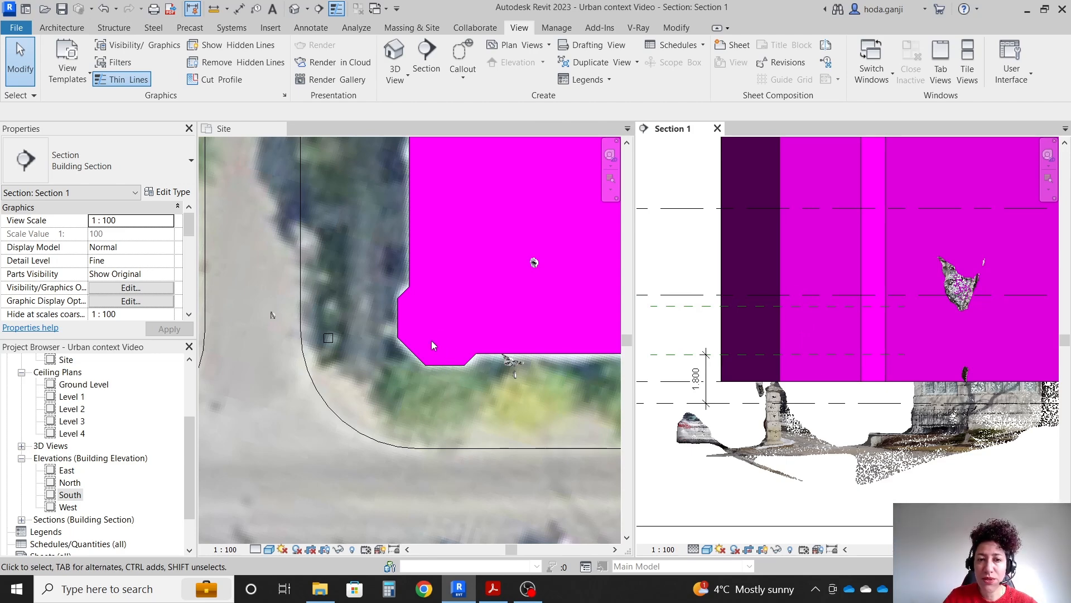
Move the section line in the Site plan north off the parking lot onto the street before the townhouses, and return to Section 1
{"action": "scroll", "coordinate": [445, 249], "scroll_direction": "down", "scroll_amount": 5}
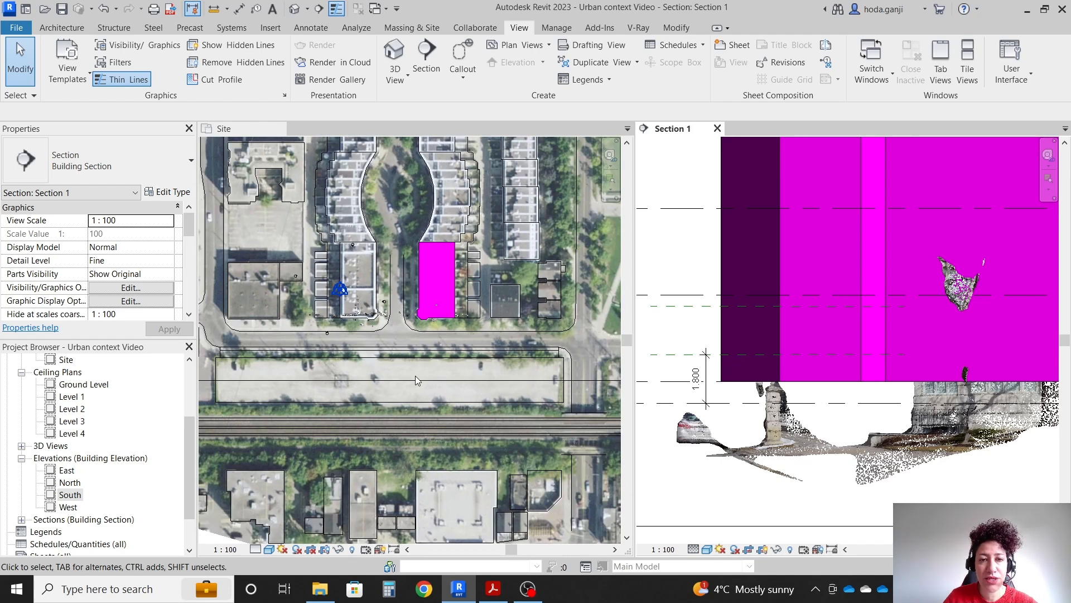
{"action": "scroll", "coordinate": [433, 306], "scroll_direction": "up", "scroll_amount": 2}
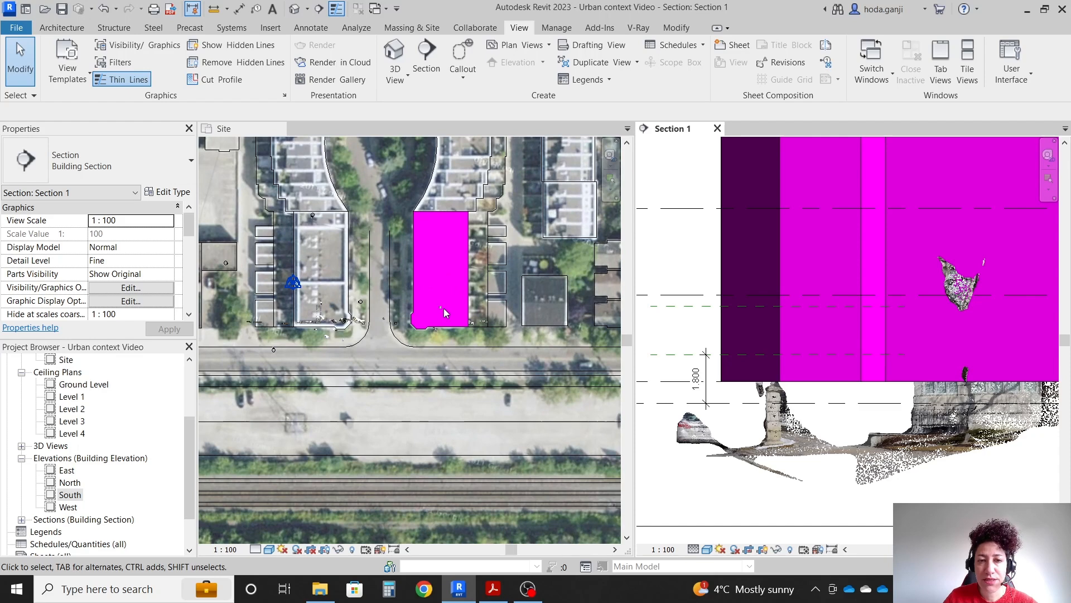
{"action": "scroll", "coordinate": [491, 335], "scroll_direction": "down", "scroll_amount": 4}
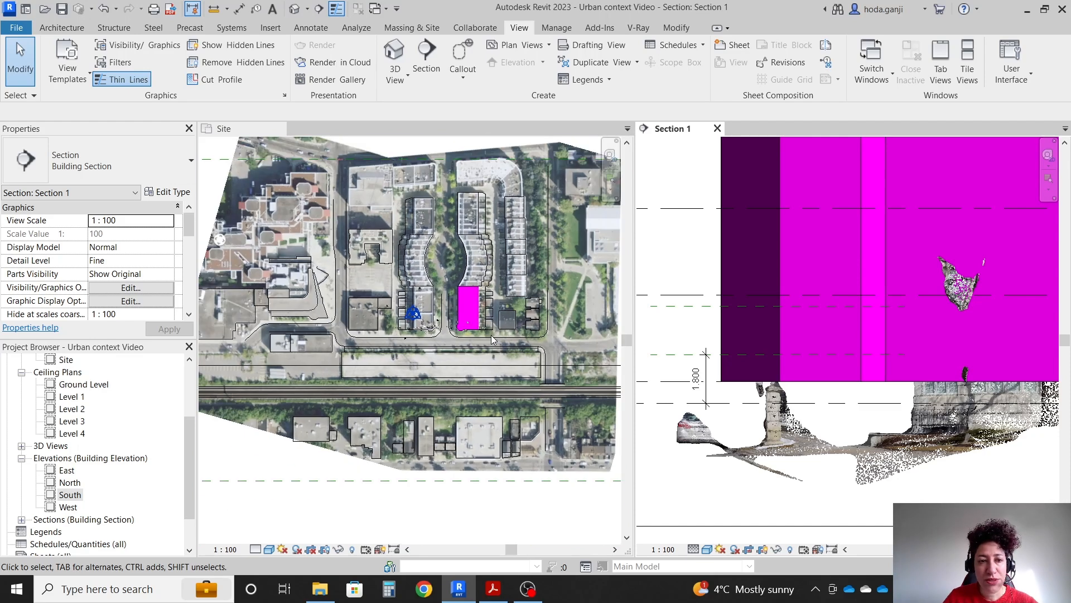
{"action": "scroll", "coordinate": [432, 349], "scroll_direction": "up", "scroll_amount": 3}
{"action": "scroll", "coordinate": [431, 349], "scroll_direction": "up", "scroll_amount": 2}
{"action": "left_click", "coordinate": [394, 355]}
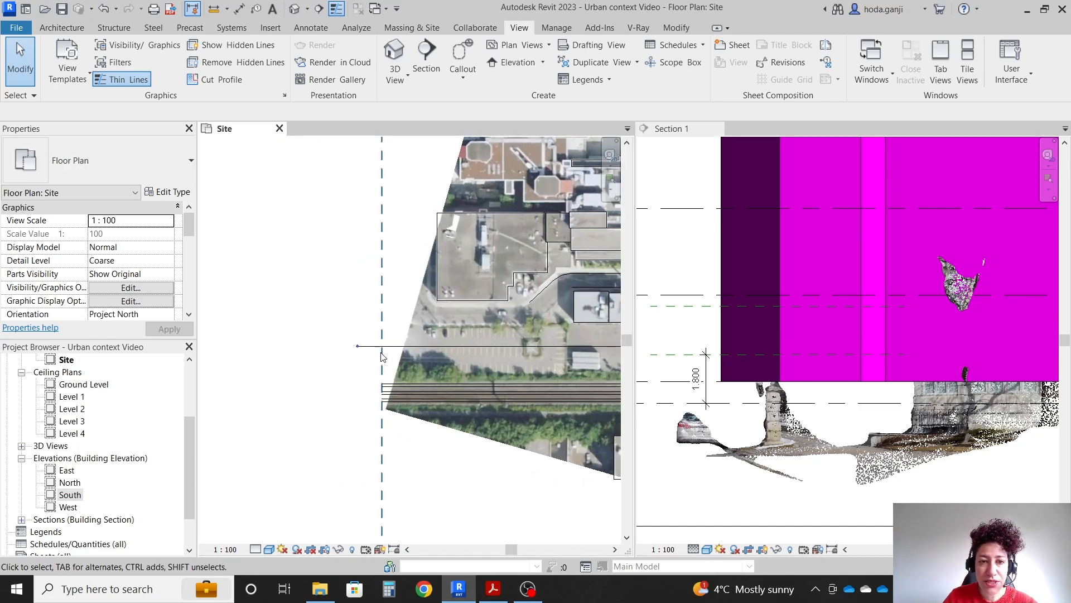
{"action": "left_click", "coordinate": [390, 347]}
{"action": "scroll", "coordinate": [258, 336], "scroll_direction": "down", "scroll_amount": 5}
{"action": "scroll", "coordinate": [470, 285], "scroll_direction": "up", "scroll_amount": 5}
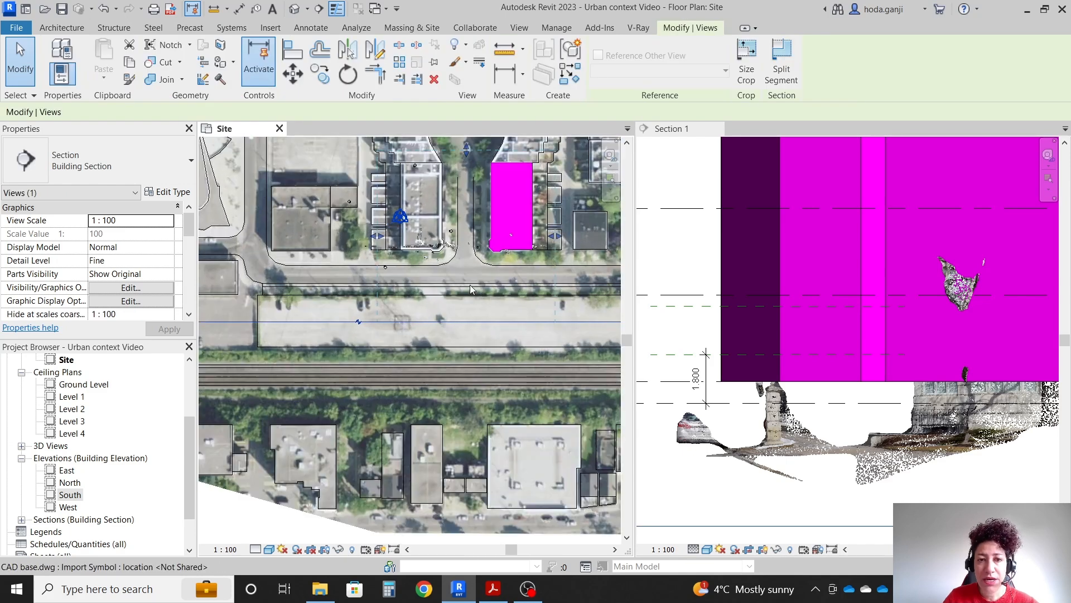
{"action": "key", "text": "Up"}
{"action": "key", "text": "Up"}
{"action": "key", "text": "Up"}
{"action": "key", "text": "Up"}
{"action": "key", "text": "Up"}
{"action": "key", "text": "Up"}
{"action": "key", "text": "Up"}
{"action": "key", "text": "Up"}
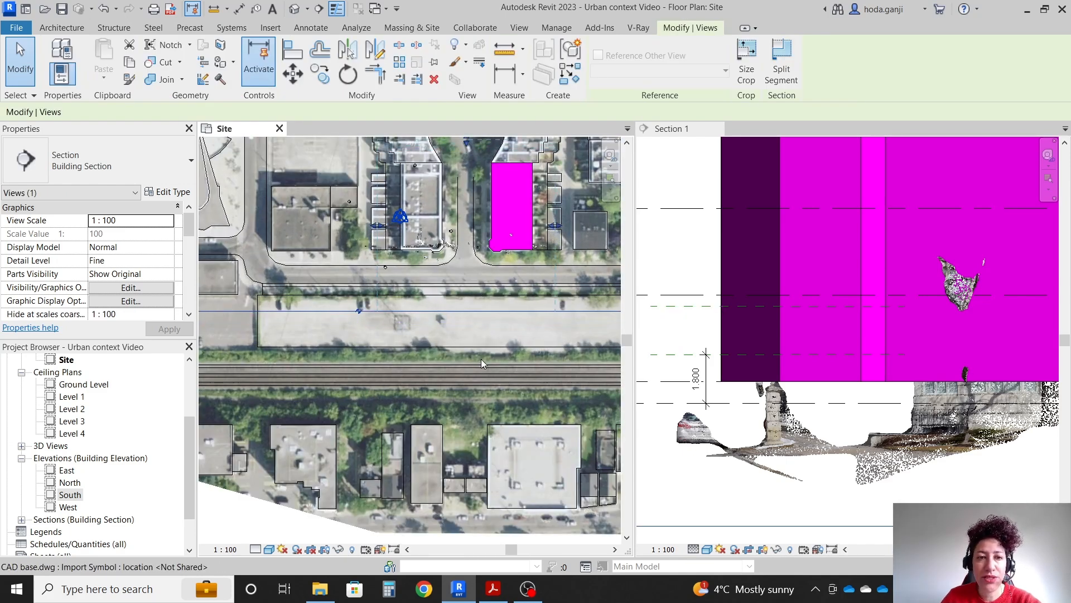
{"action": "key", "text": "Up"}
{"action": "key", "text": "Up"}
{"action": "key", "text": "Up"}
{"action": "key", "text": "Up"}
{"action": "key", "text": "Up"}
{"action": "key", "text": "Up"}
{"action": "key", "text": "Up"}
{"action": "key", "text": "Up"}
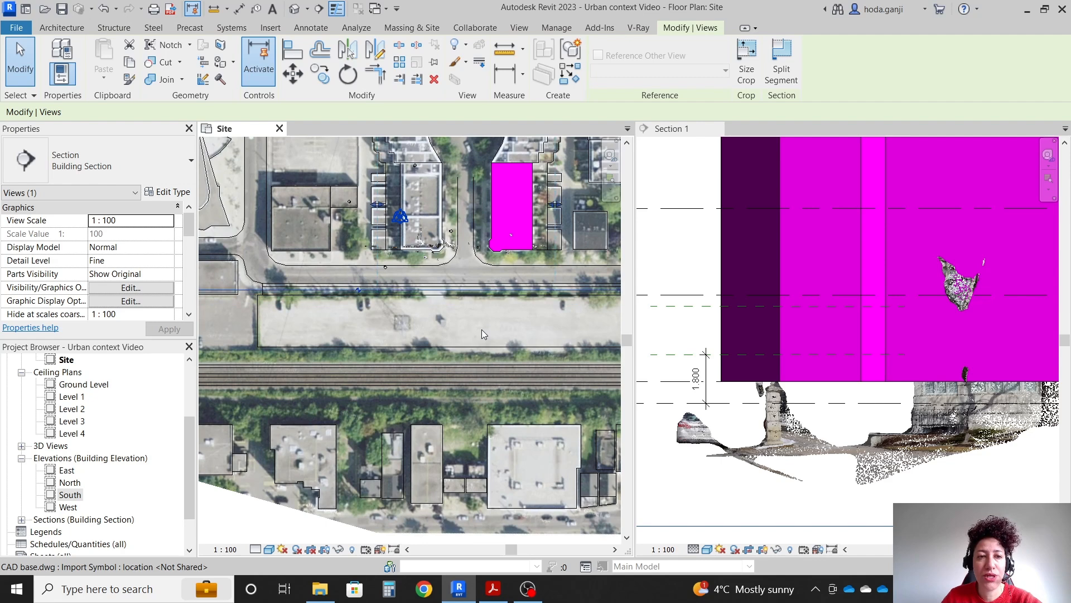
{"action": "key", "text": "Up"}
{"action": "key", "text": "Up"}
{"action": "key", "text": "Up"}
{"action": "key", "text": "Up"}
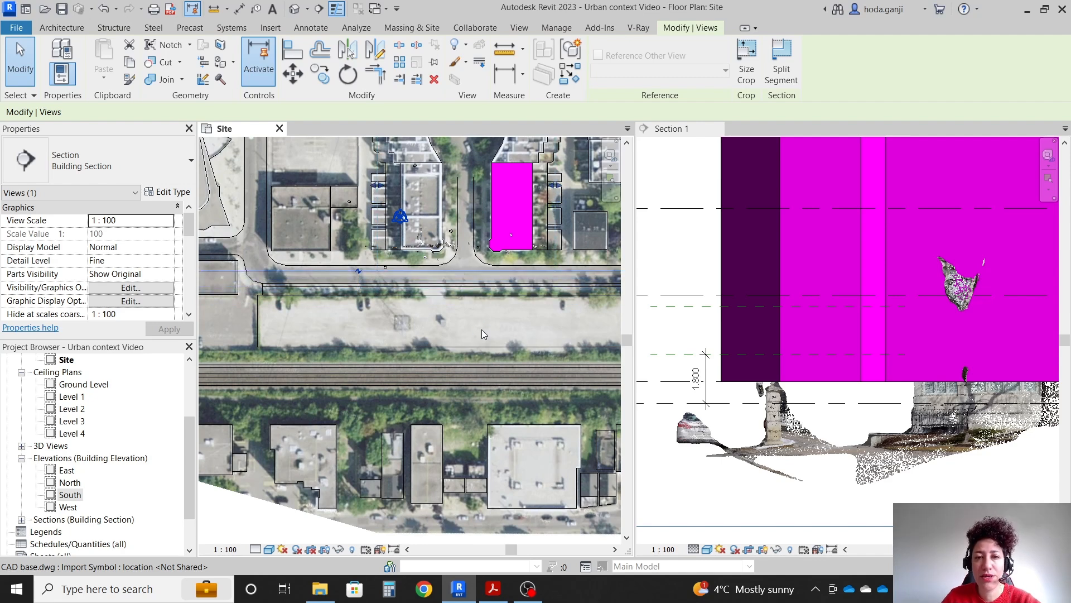
{"action": "key", "text": "Escape"}
{"action": "scroll", "coordinate": [800, 377], "scroll_direction": "up", "scroll_amount": 2}
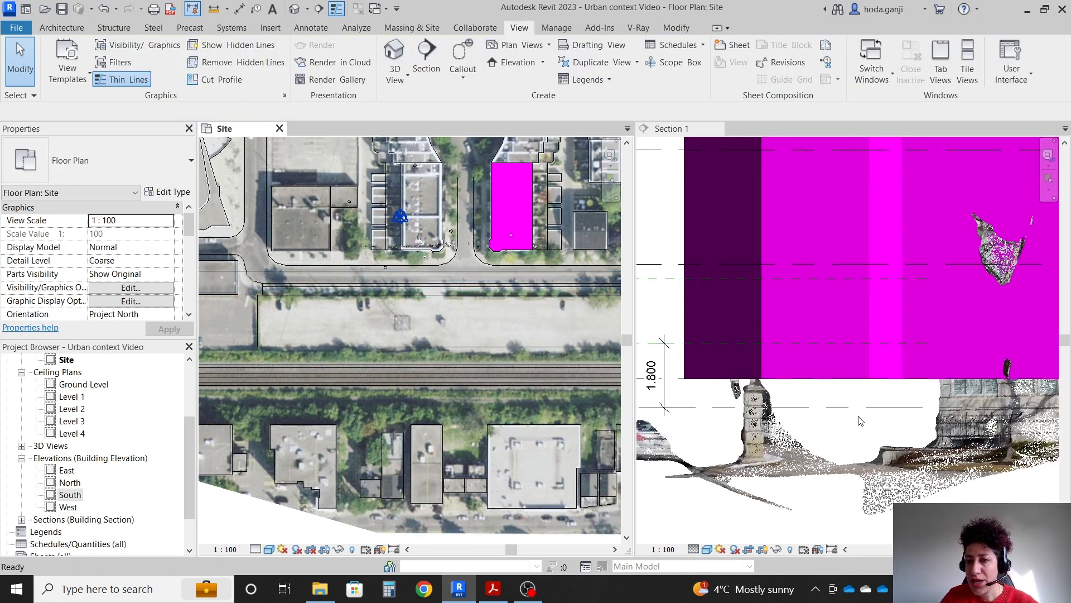
{"action": "scroll", "coordinate": [861, 421], "scroll_direction": "up", "scroll_amount": 2}
{"action": "left_click", "coordinate": [861, 421]}
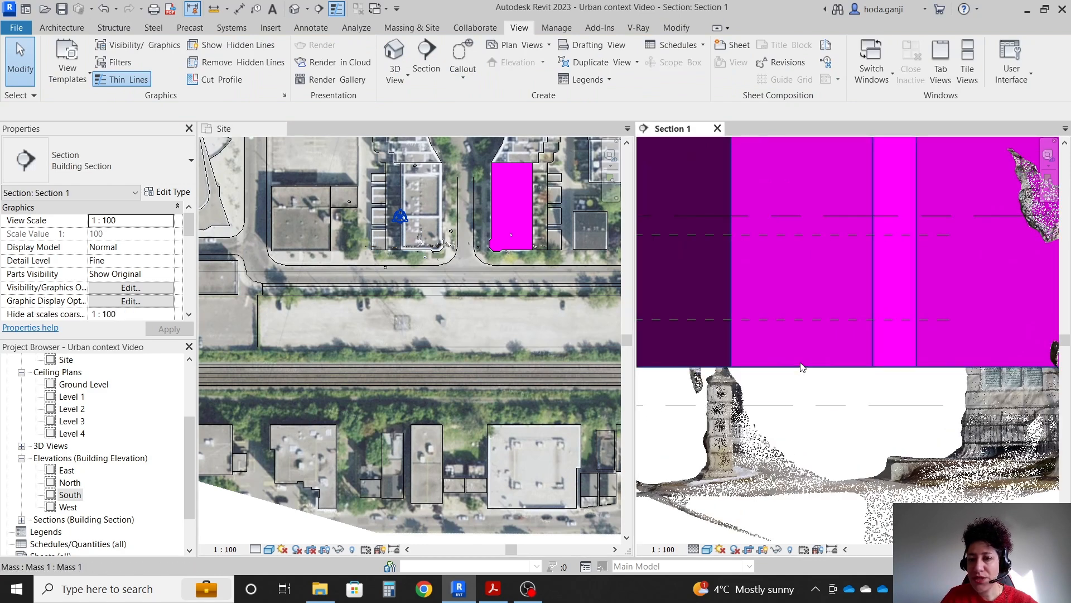
Draw a vertical reference plane across the front face of the mass in Section 1, crossing the two horizontal reference planes
{"action": "key", "text": "r"}
{"action": "key", "text": "p"}
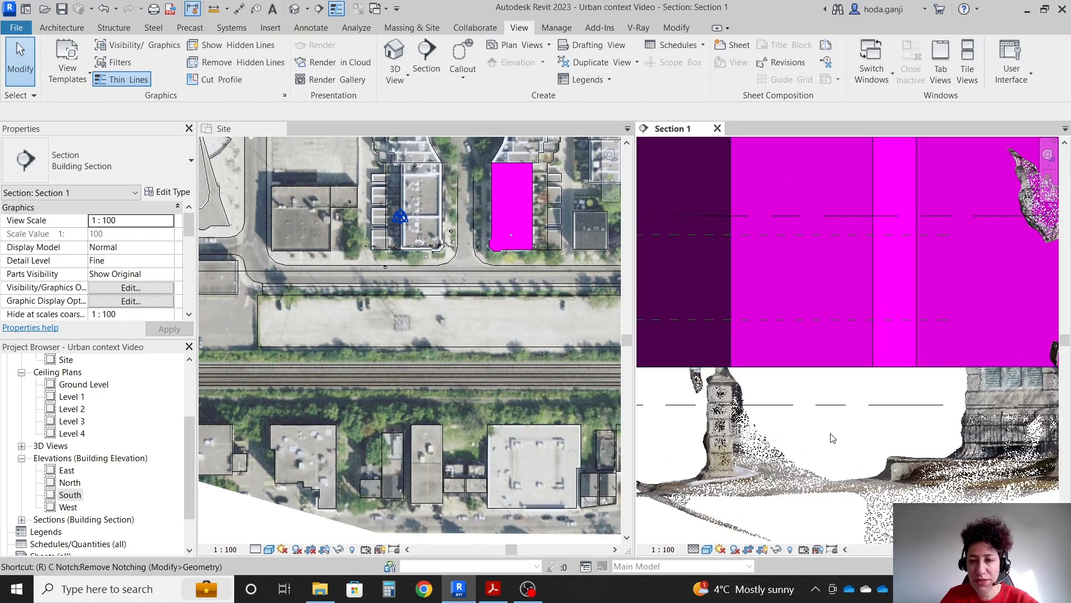
{"action": "left_click", "coordinate": [803, 365]}
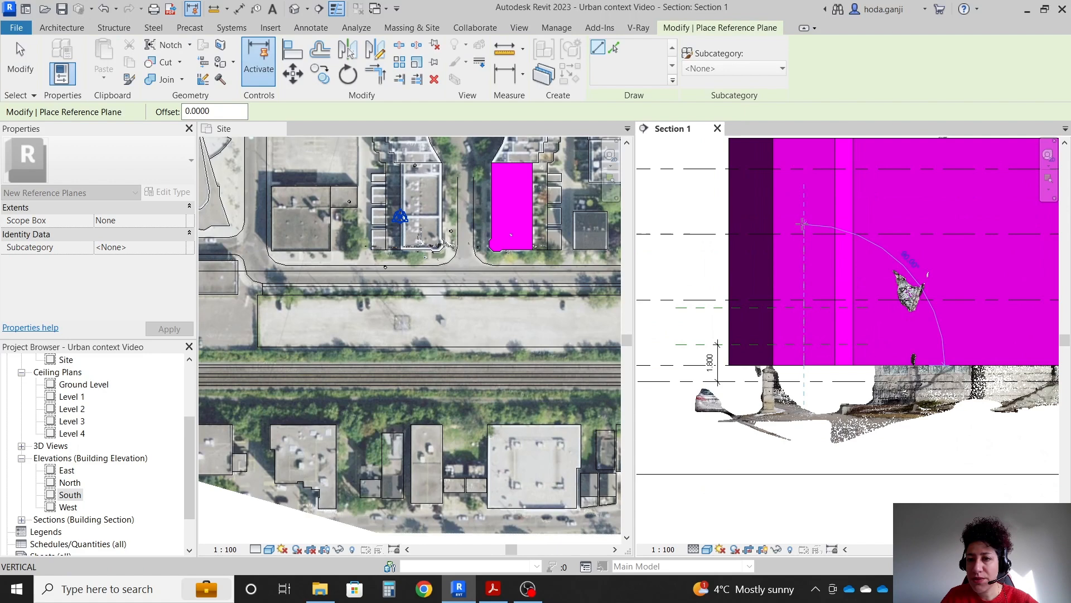
{"action": "left_click", "coordinate": [804, 254]}
{"action": "scroll", "coordinate": [817, 344], "scroll_direction": "up", "scroll_amount": 2}
{"action": "key", "text": "Escape"}
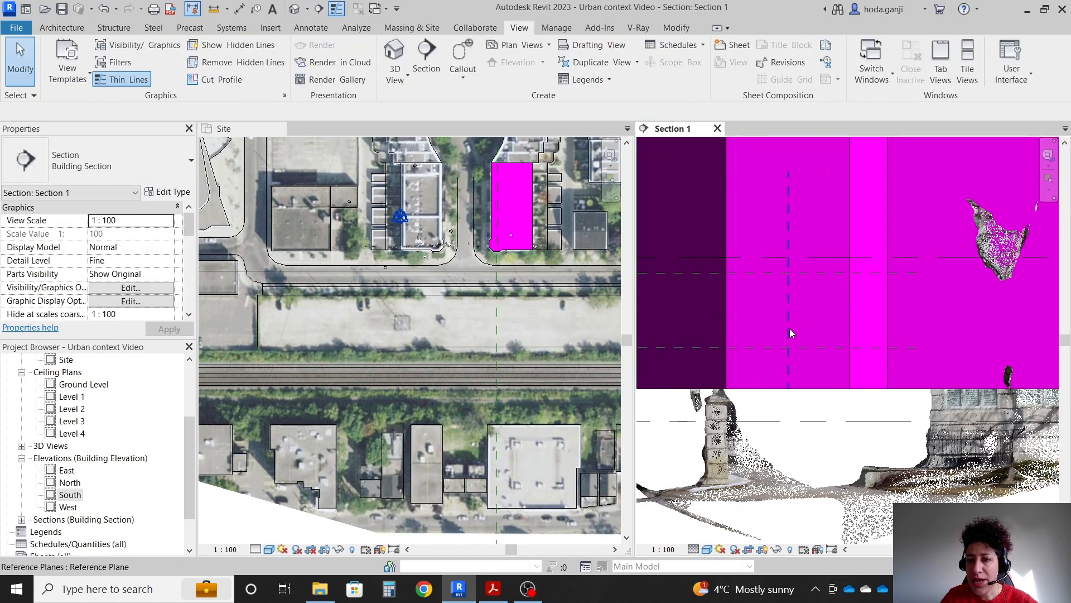
{"action": "scroll", "coordinate": [795, 372], "scroll_direction": "up", "scroll_amount": 1}
{"action": "key", "text": "d"}
{"action": "key", "text": "i"}
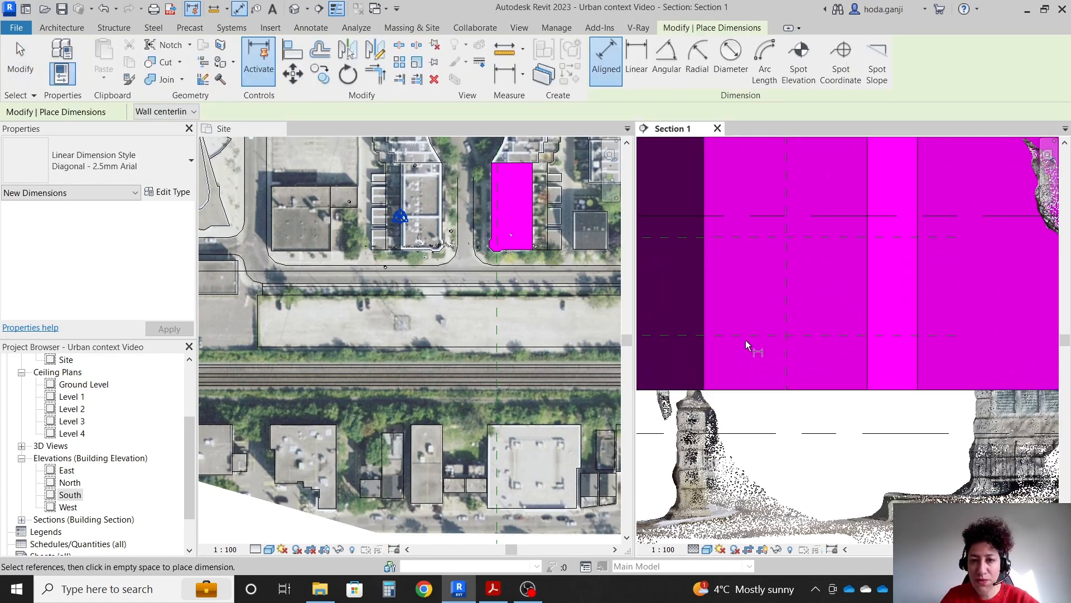
{"action": "left_click", "coordinate": [705, 311]}
{"action": "key", "text": "Escape"}
{"action": "key", "text": "Escape"}
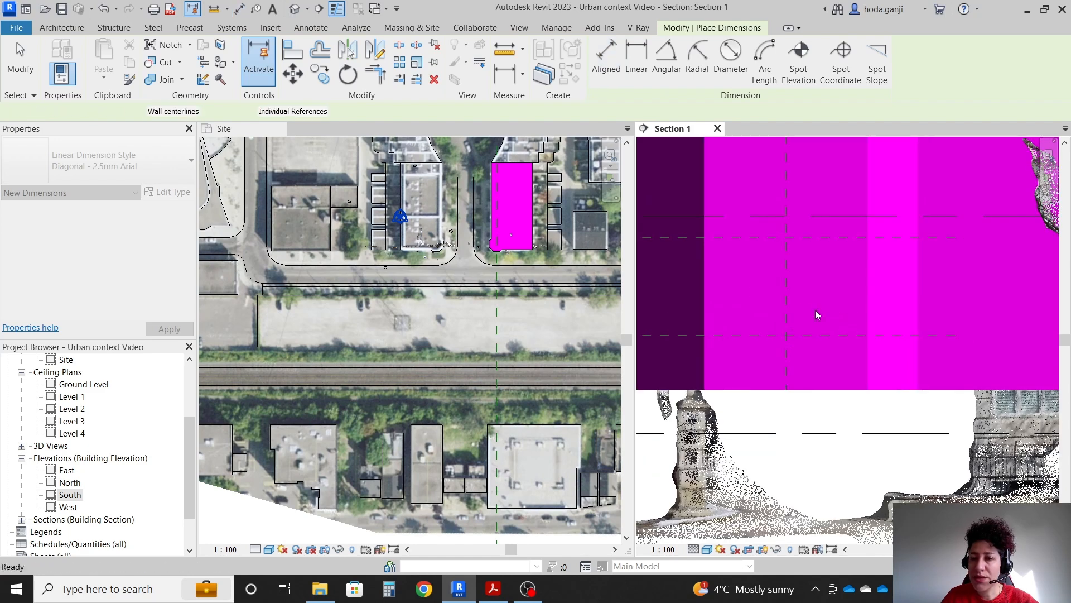
Offset vertical reference planes 1 m to each side of the vertical one by picking it, and delete the original centre plane
{"action": "left_click", "coordinate": [788, 311]}
{"action": "scroll", "coordinate": [791, 304], "scroll_direction": "up", "scroll_amount": 2}
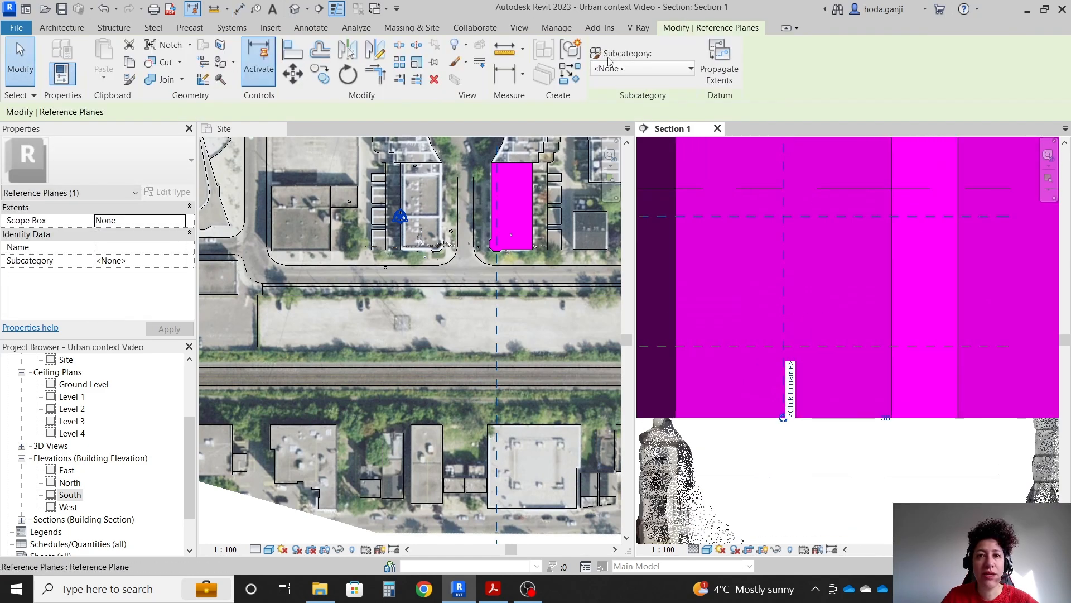
{"action": "key", "text": "r"}
{"action": "key", "text": "p"}
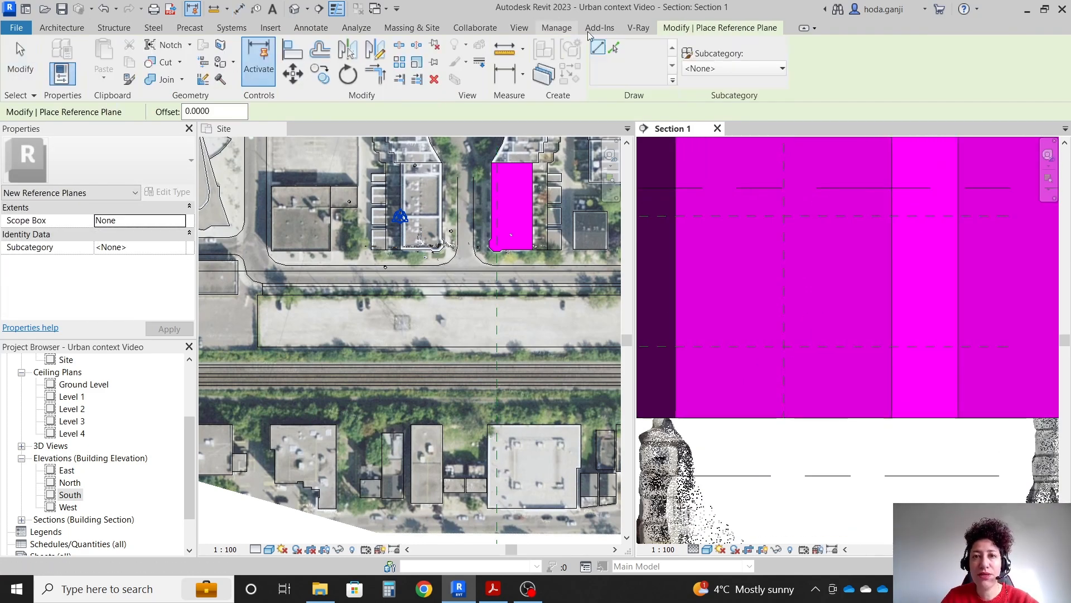
{"action": "type", "text": "1.2"}
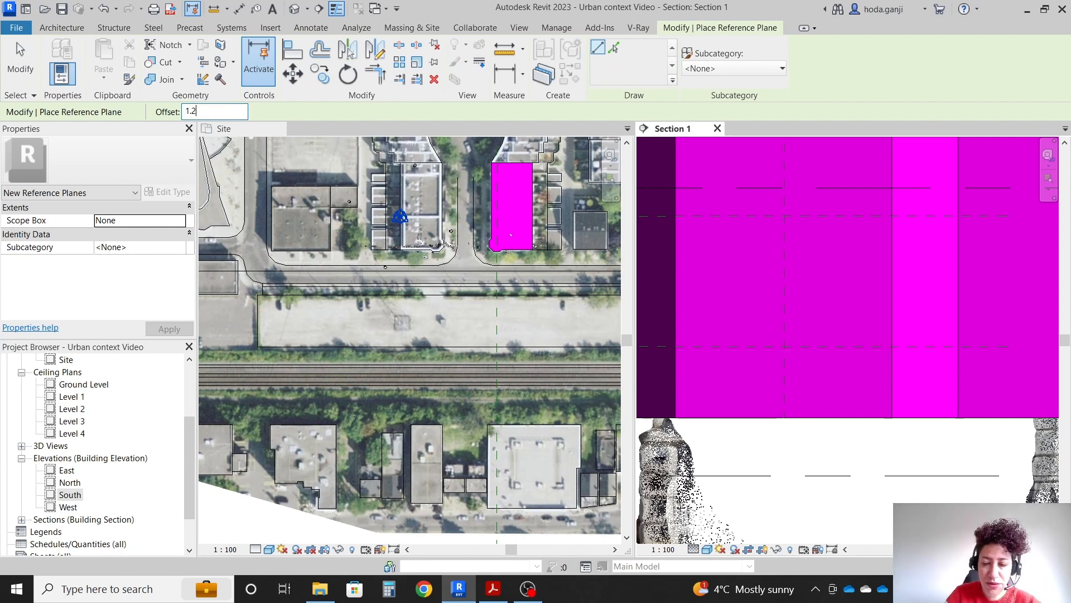
{"action": "left_click", "coordinate": [613, 50]}
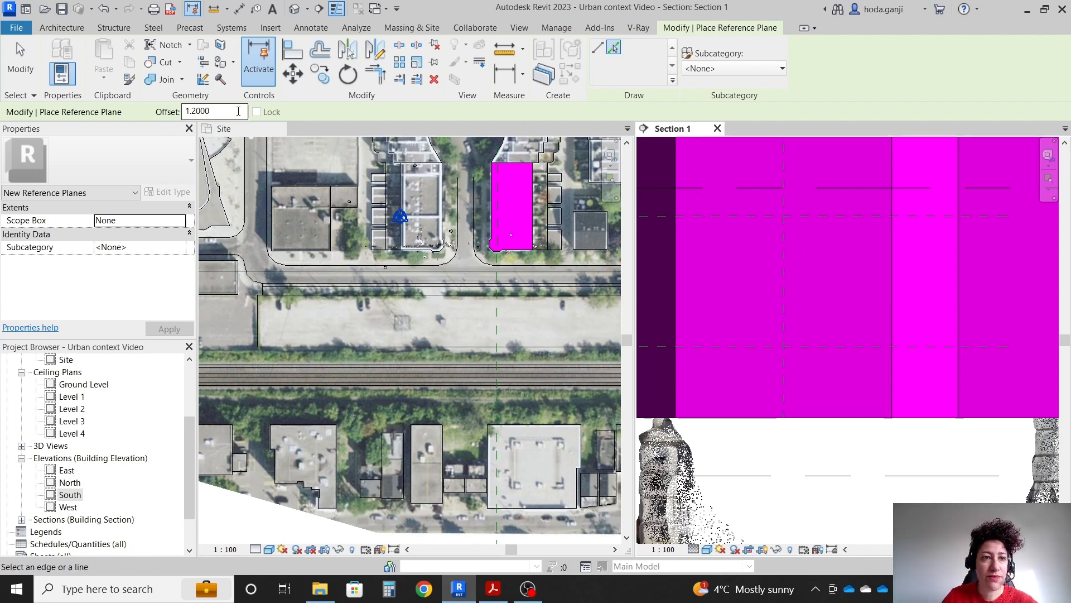
{"action": "left_click_drag", "start_coordinate": [216, 111], "coordinate": [130, 111]}
{"action": "type", "text": "1"}
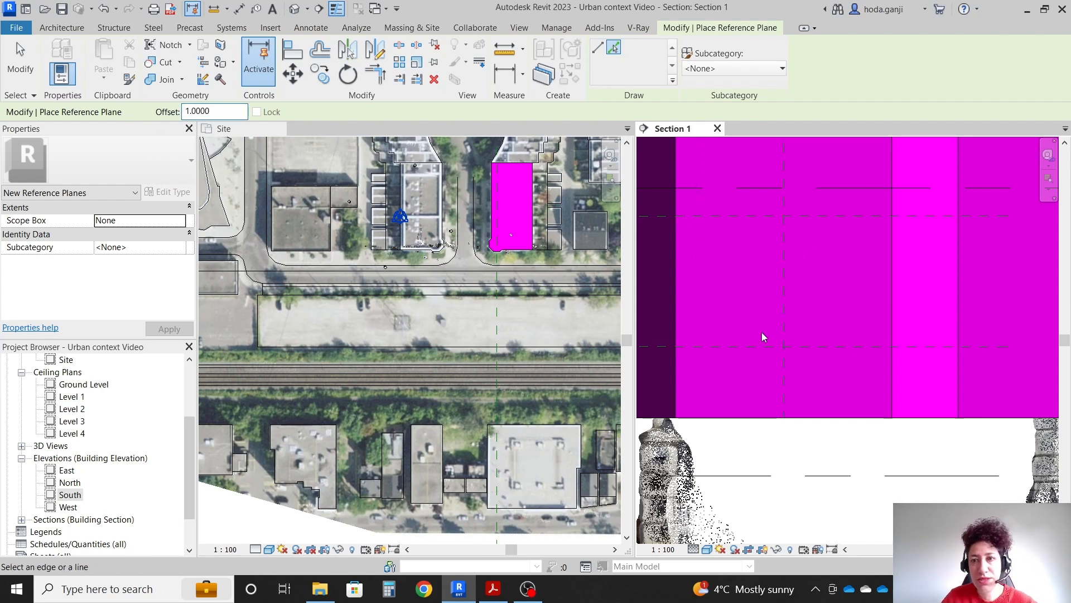
{"action": "left_click", "coordinate": [782, 310]}
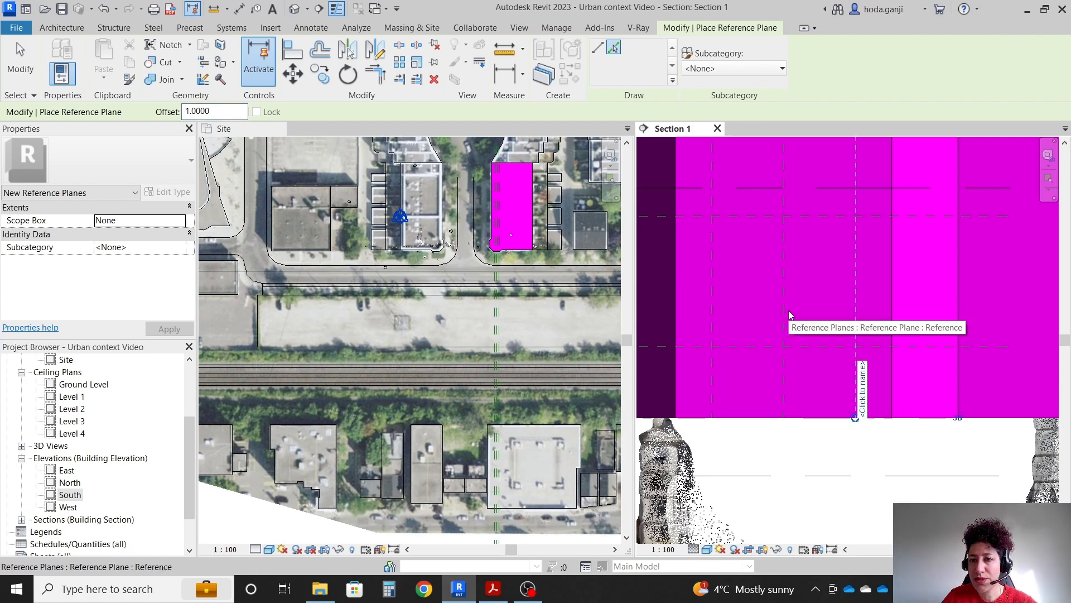
{"action": "scroll", "coordinate": [835, 368], "scroll_direction": "down", "scroll_amount": 3}
{"action": "key", "text": "Escape"}
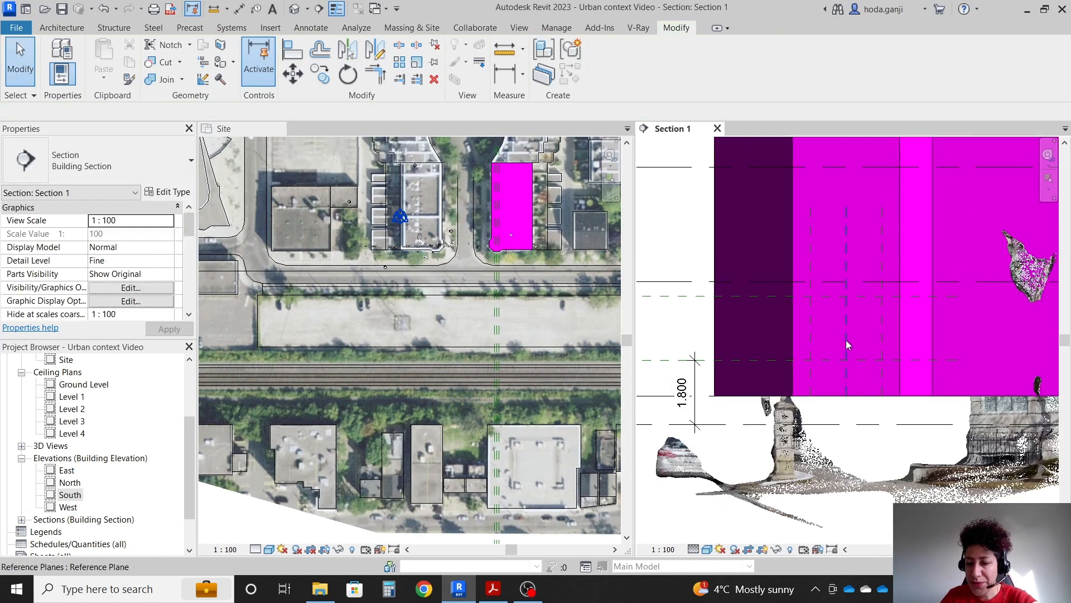
{"action": "left_click", "coordinate": [845, 340]}
{"action": "key", "text": "Delete"}
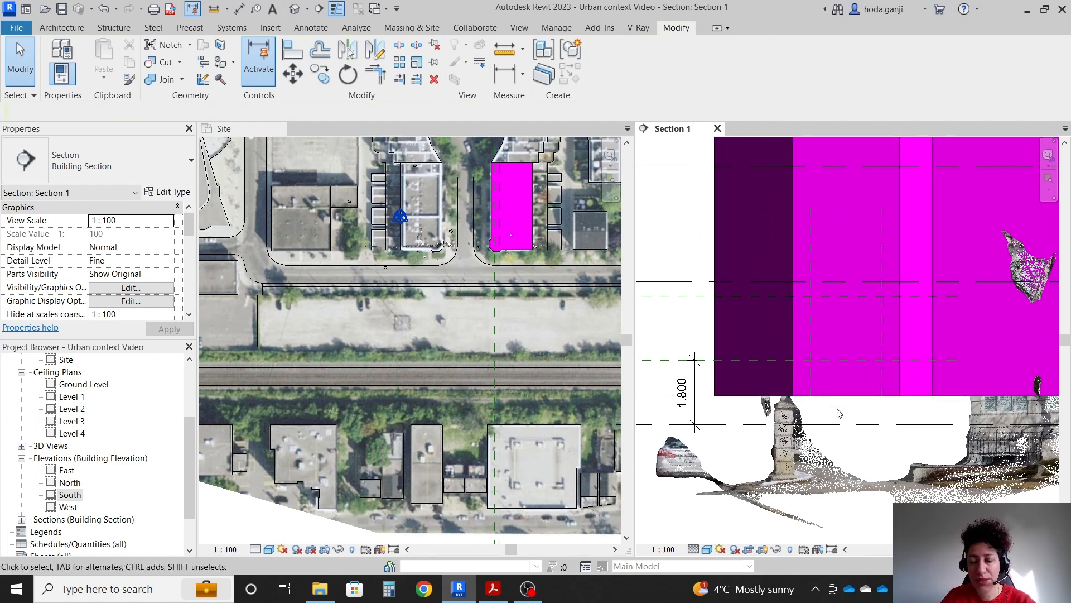
Add aligned dimensions between the two vertical reference planes below the mass and between the two horizontal ones beside it
{"action": "key", "text": "d"}
{"action": "key", "text": "i"}
{"action": "left_click", "coordinate": [811, 385]}
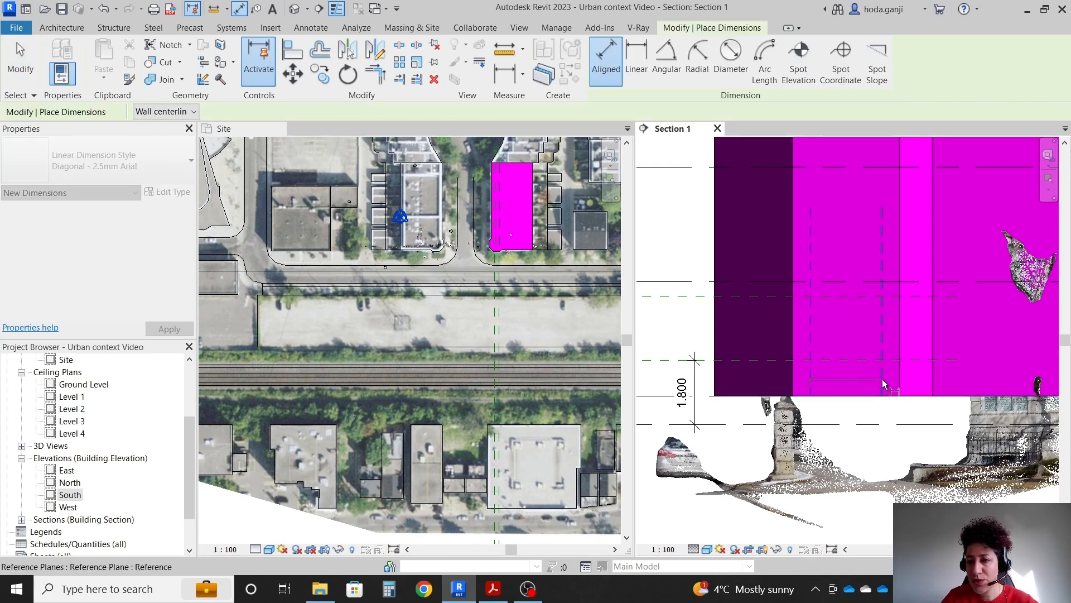
{"action": "left_click", "coordinate": [882, 411]}
{"action": "left_click", "coordinate": [871, 416]}
{"action": "left_click", "coordinate": [695, 360]}
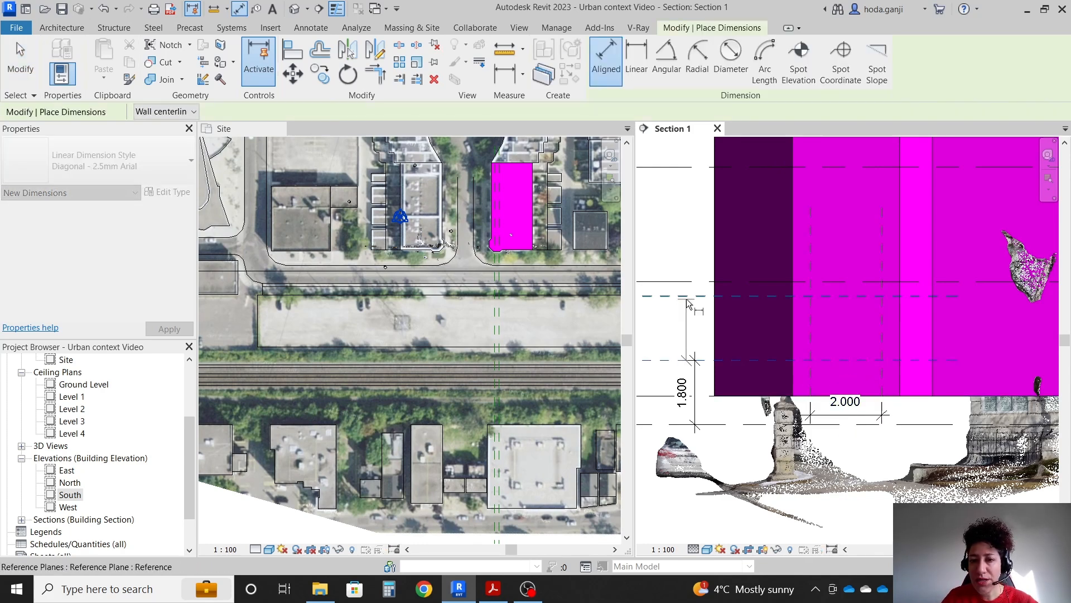
{"action": "left_click", "coordinate": [695, 295]}
{"action": "left_click", "coordinate": [698, 323]}
{"action": "key", "text": "Escape"}
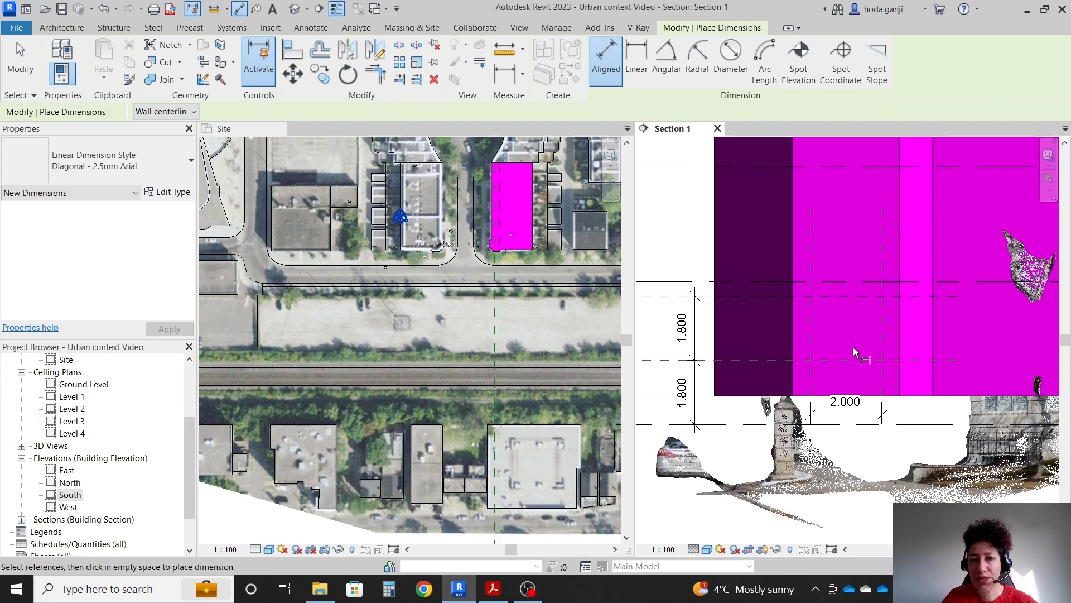
{"action": "key", "text": "Escape"}
Open the mass for in-place editing and bring the whole mass into view in the Site plan
{"action": "scroll", "coordinate": [872, 335], "scroll_direction": "up", "scroll_amount": 2}
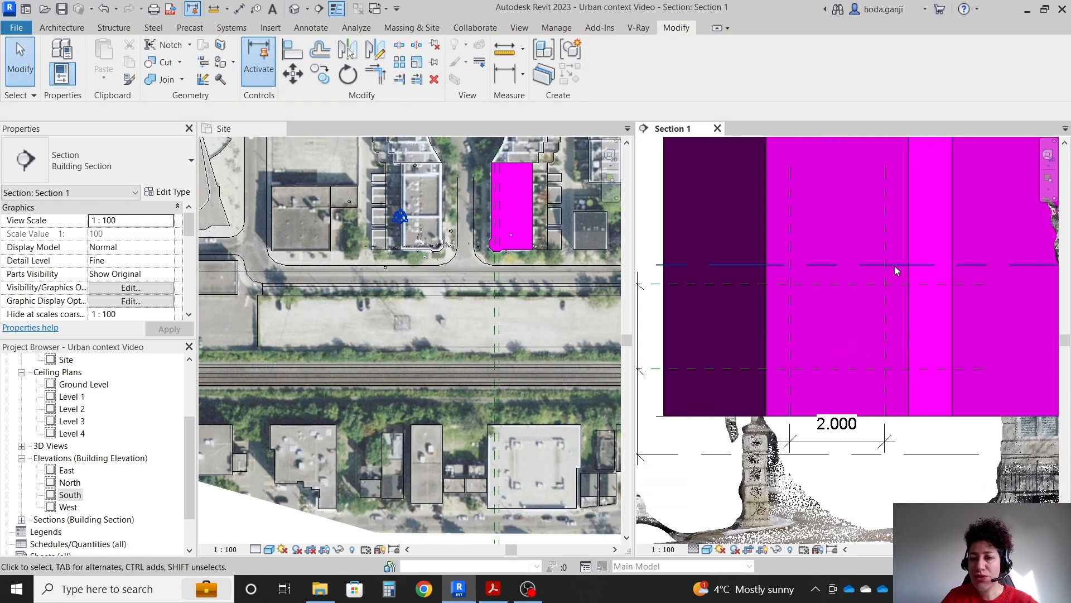
{"action": "left_click", "coordinate": [911, 412]}
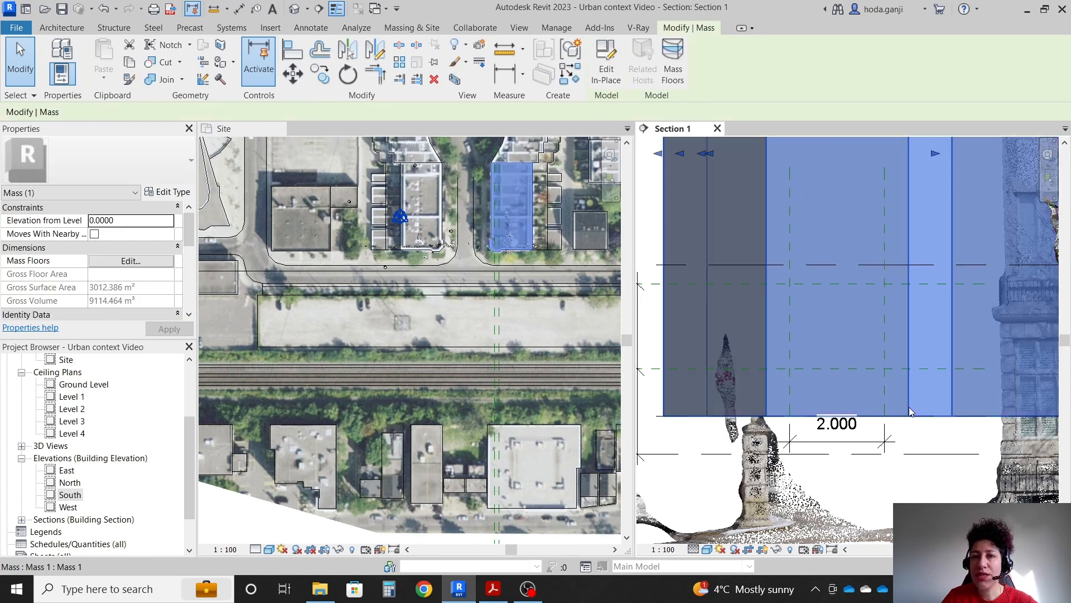
{"action": "left_click", "coordinate": [607, 61]}
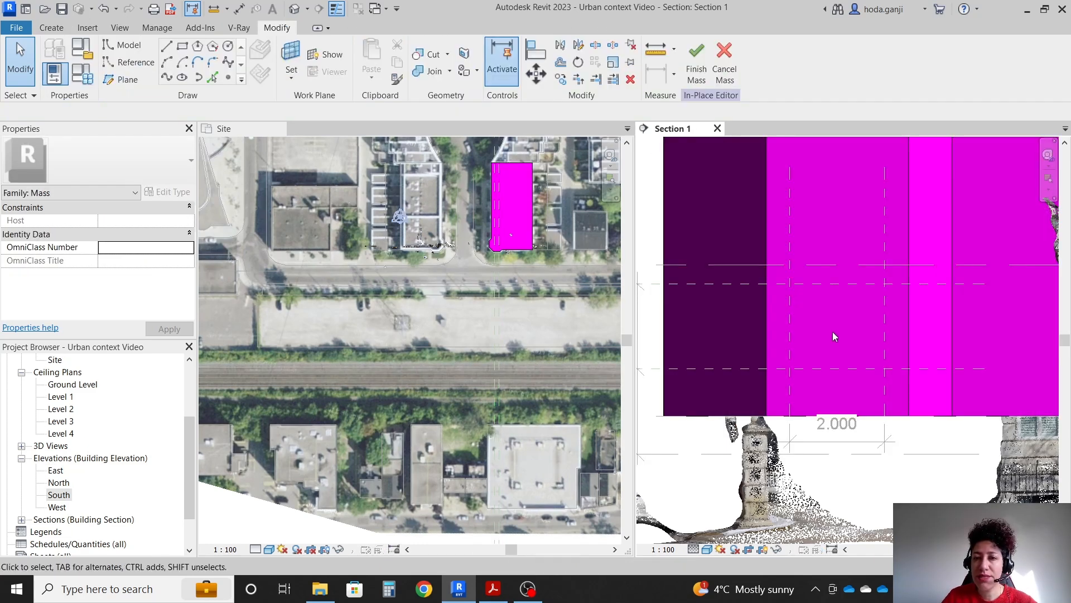
{"action": "scroll", "coordinate": [516, 232], "scroll_direction": "up", "scroll_amount": 2}
{"action": "scroll", "coordinate": [538, 285], "scroll_direction": "up", "scroll_amount": 3}
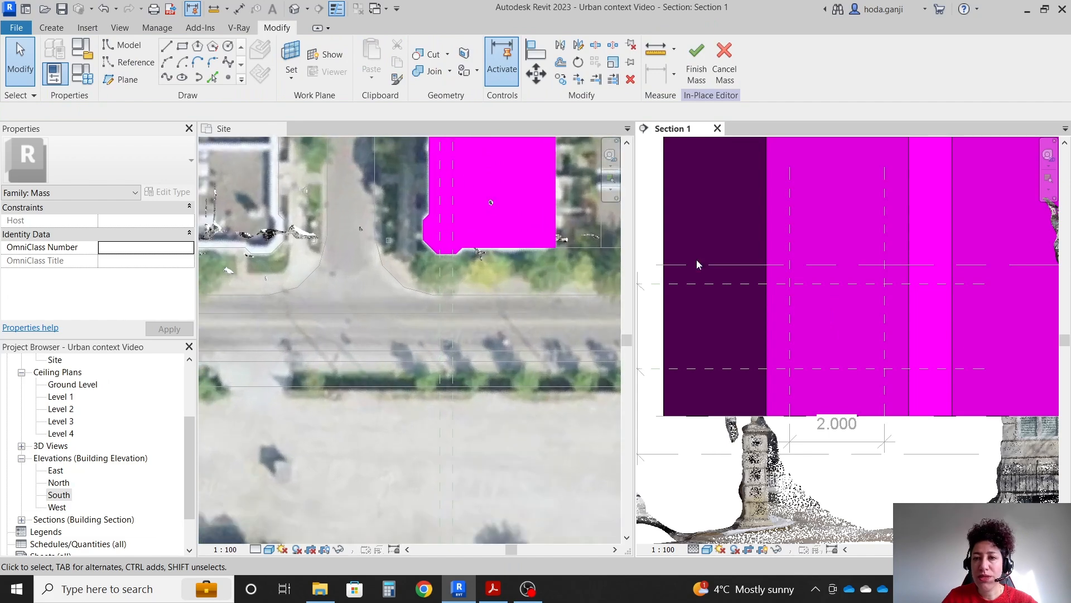
{"action": "left_click", "coordinate": [51, 28]}
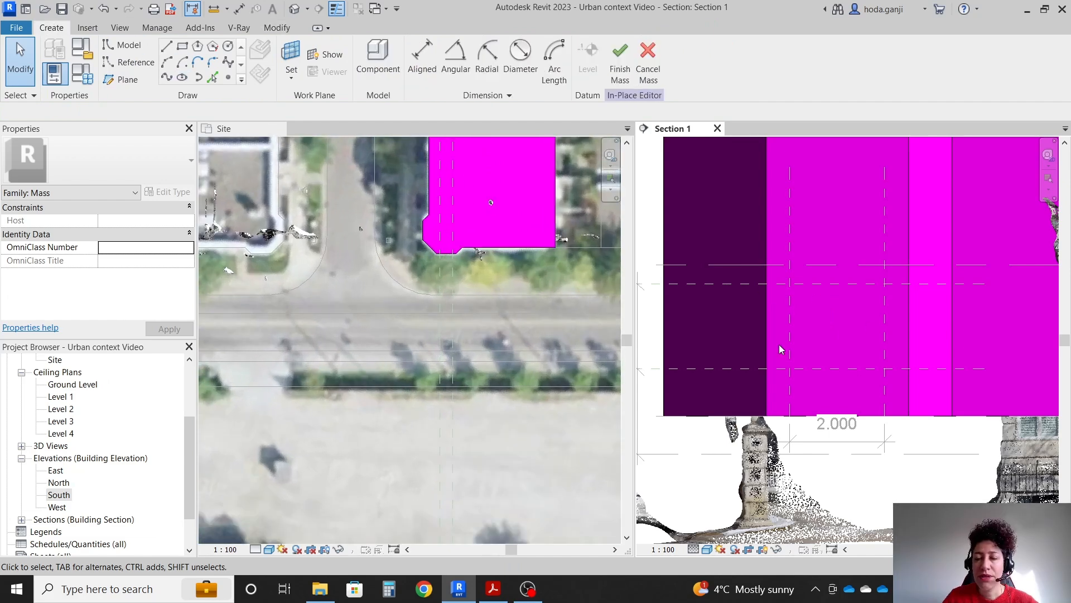
{"action": "scroll", "coordinate": [551, 179], "scroll_direction": "down", "scroll_amount": 1}
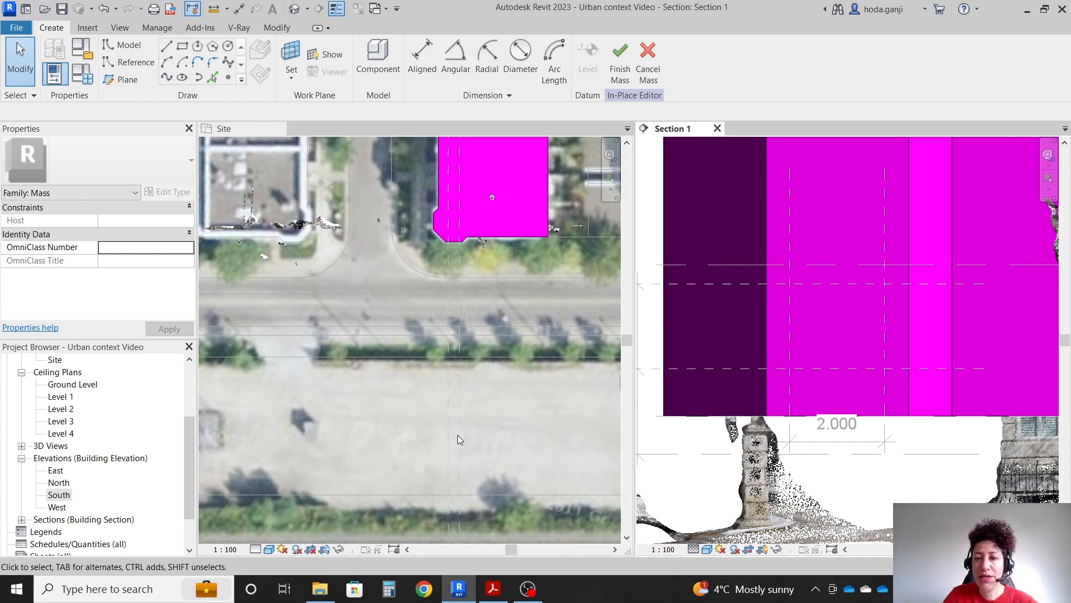
{"action": "scroll", "coordinate": [448, 432], "scroll_direction": "down", "scroll_amount": 3}
{"action": "scroll", "coordinate": [547, 311], "scroll_direction": "up", "scroll_amount": 2}
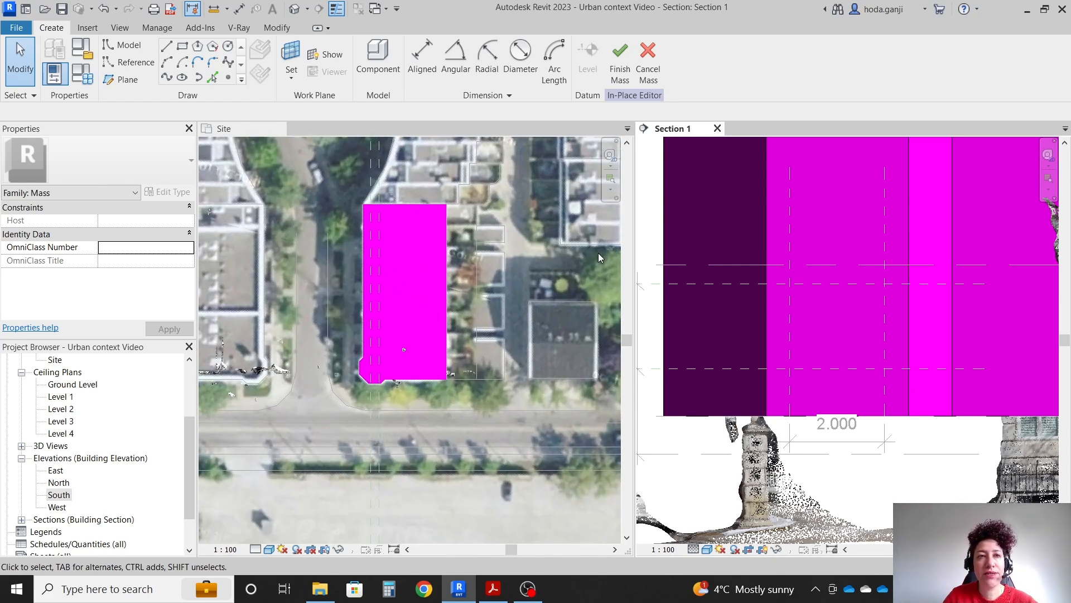
Open the default 3D view and tile it alongside the Site plan and Section 1
{"action": "left_click", "coordinate": [294, 13]}
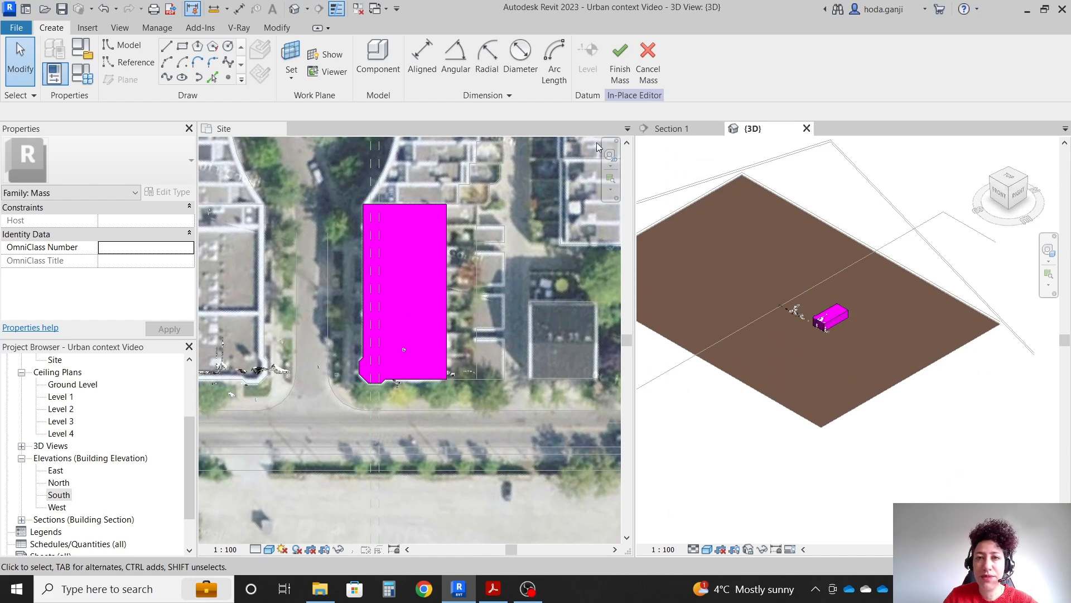
{"action": "left_click", "coordinate": [237, 128]}
{"action": "key", "text": "w"}
{"action": "key", "text": "t"}
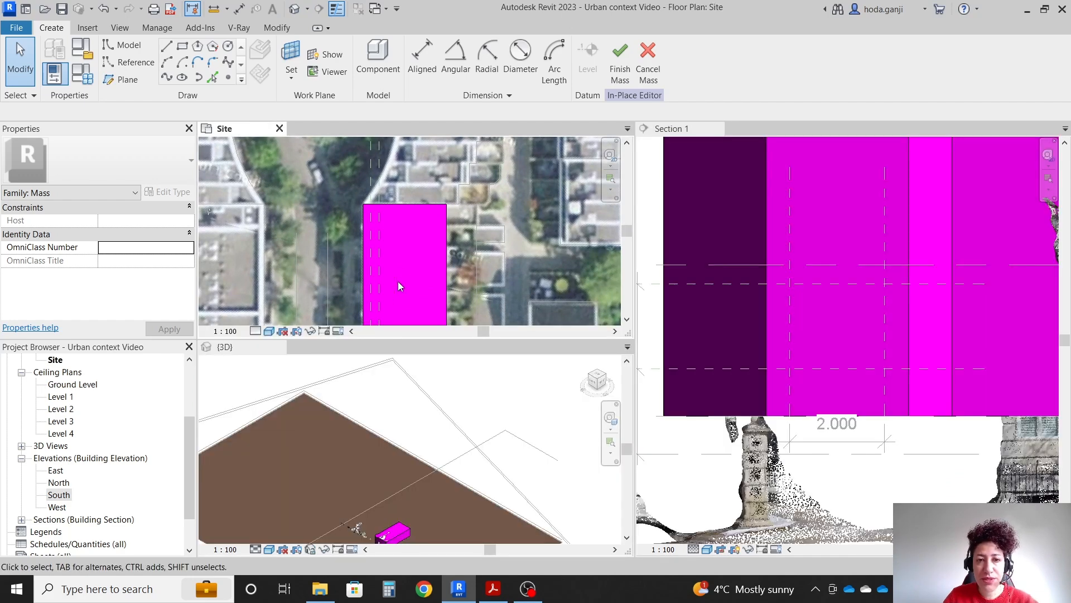
Set the work plane by picking the front face of the mass's corner bay in 3D, with Section 1 as the sketch view
{"action": "scroll", "coordinate": [432, 473], "scroll_direction": "up", "scroll_amount": 8}
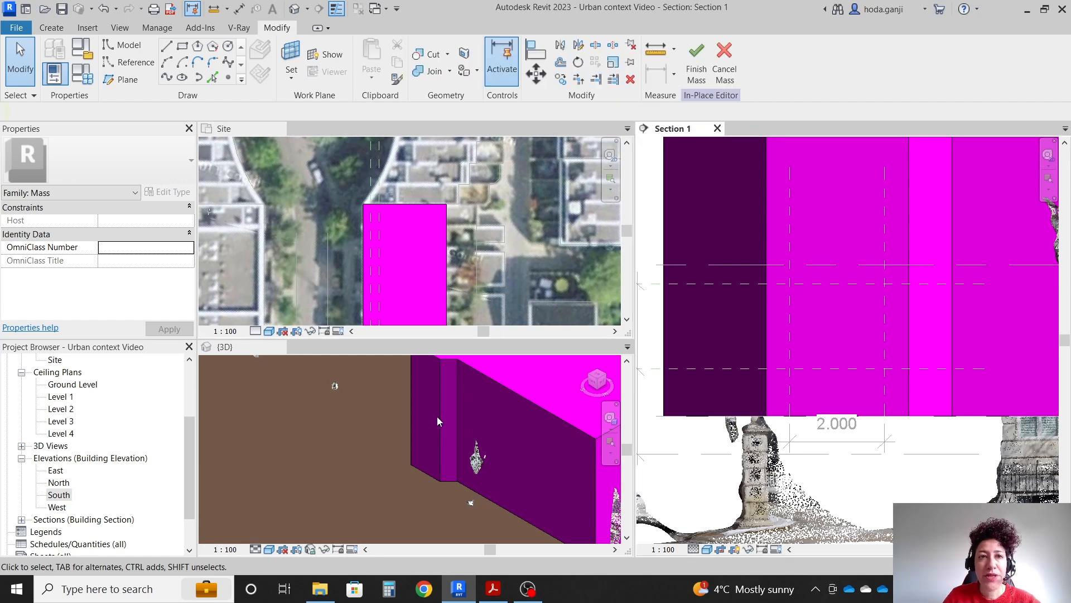
{"action": "left_click", "coordinate": [292, 51]}
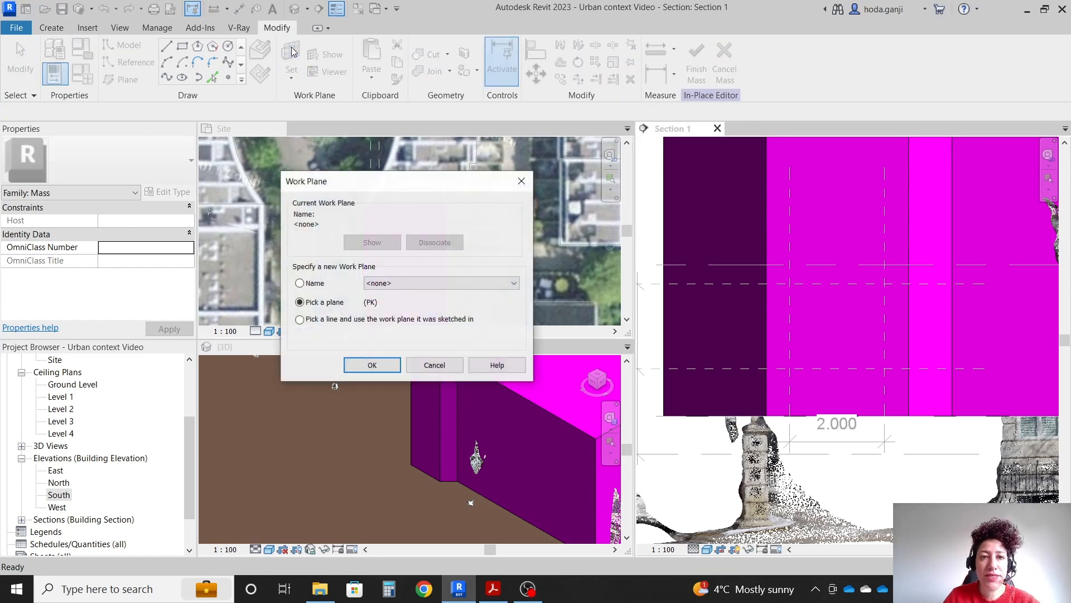
{"action": "left_click", "coordinate": [372, 365]}
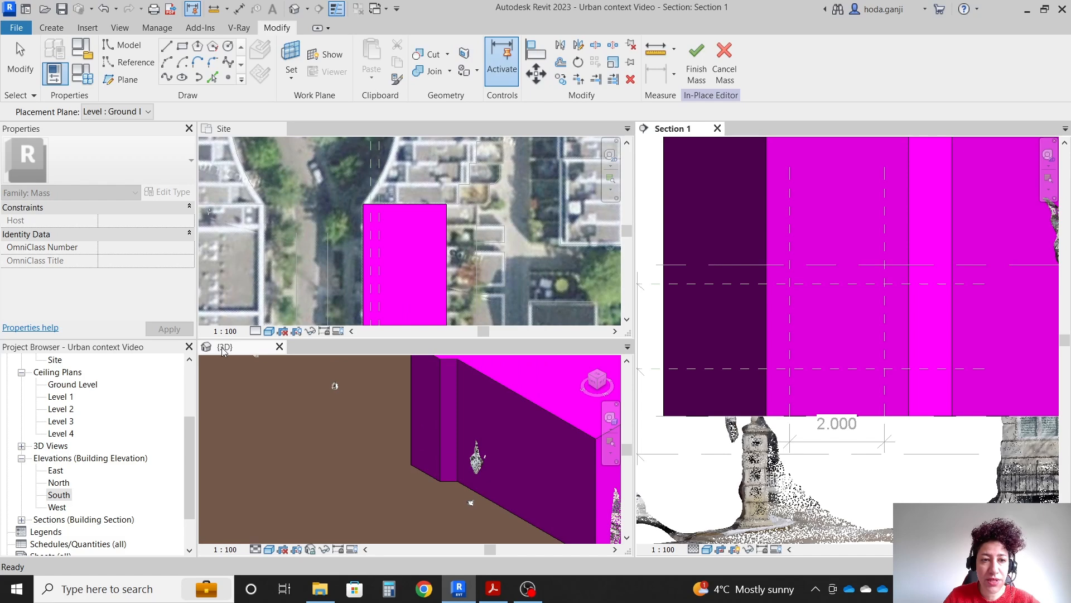
{"action": "left_click", "coordinate": [415, 464]}
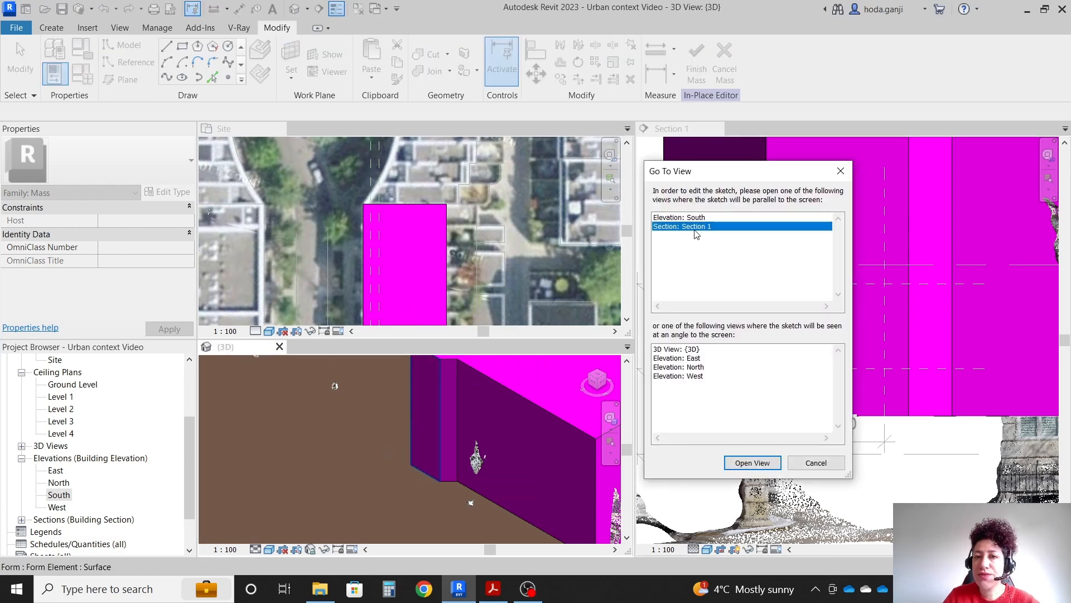
{"action": "left_click", "coordinate": [752, 463]}
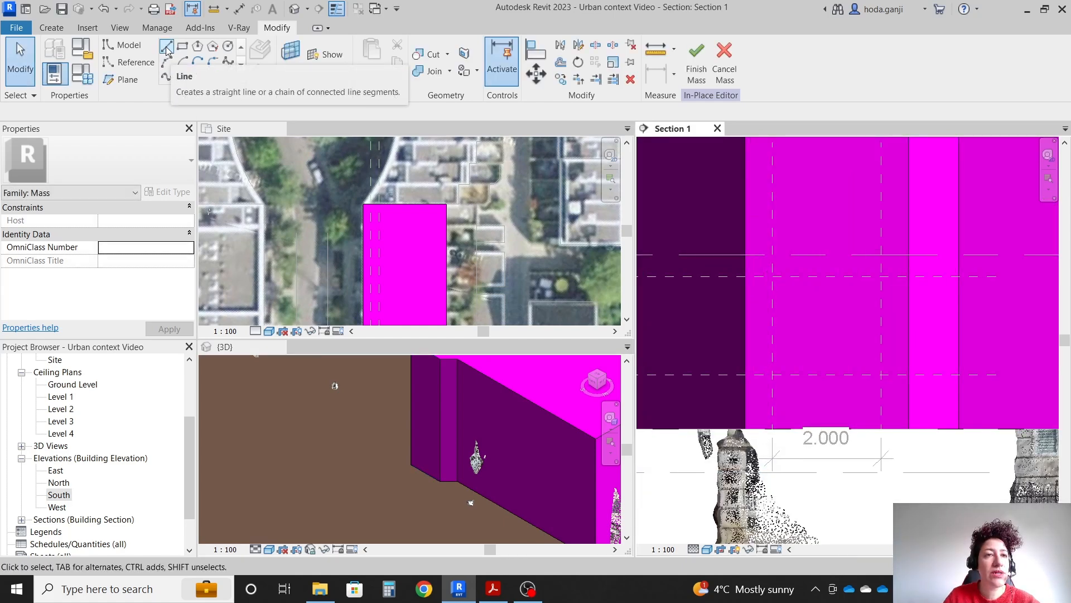
Draw a rectangle on the bay's front face in Section 1, corner to corner between the reference plane intersections
{"action": "left_click", "coordinate": [51, 28]}
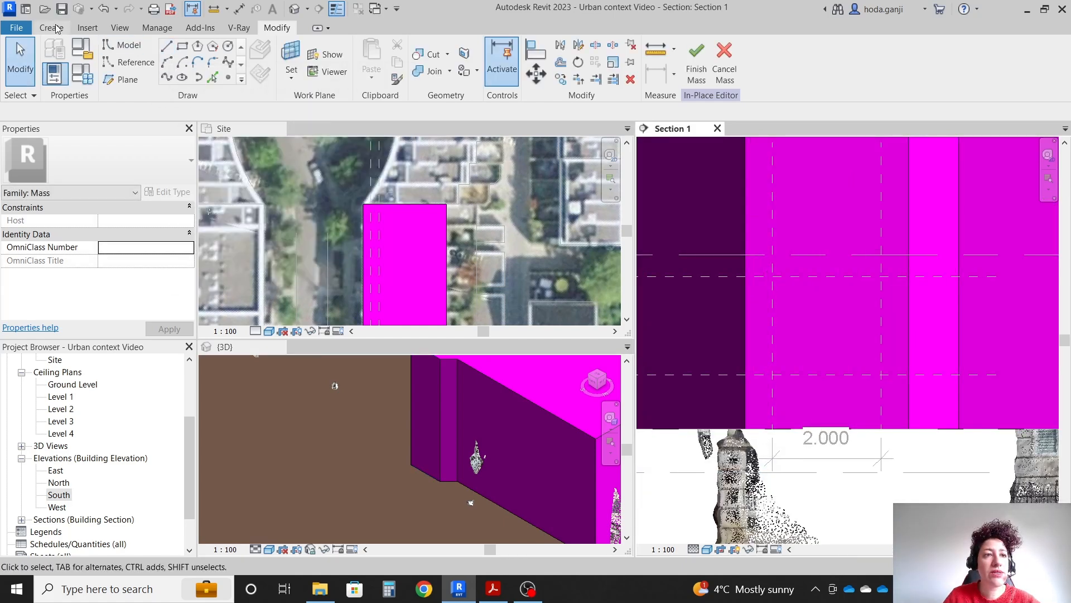
{"action": "left_click", "coordinate": [182, 47]}
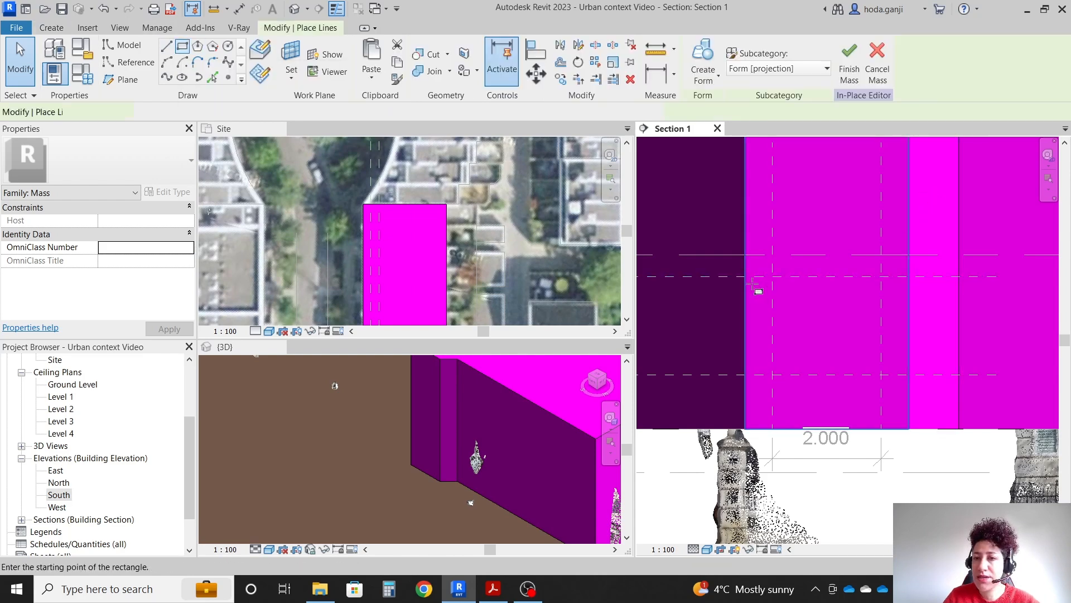
{"action": "left_click", "coordinate": [770, 275]}
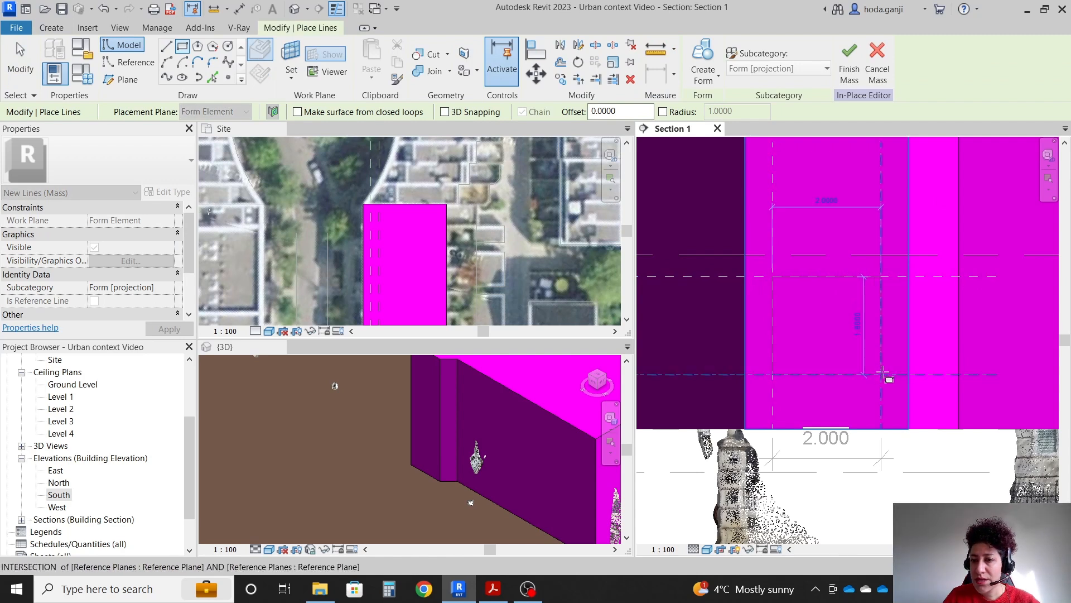
{"action": "left_click", "coordinate": [870, 372]}
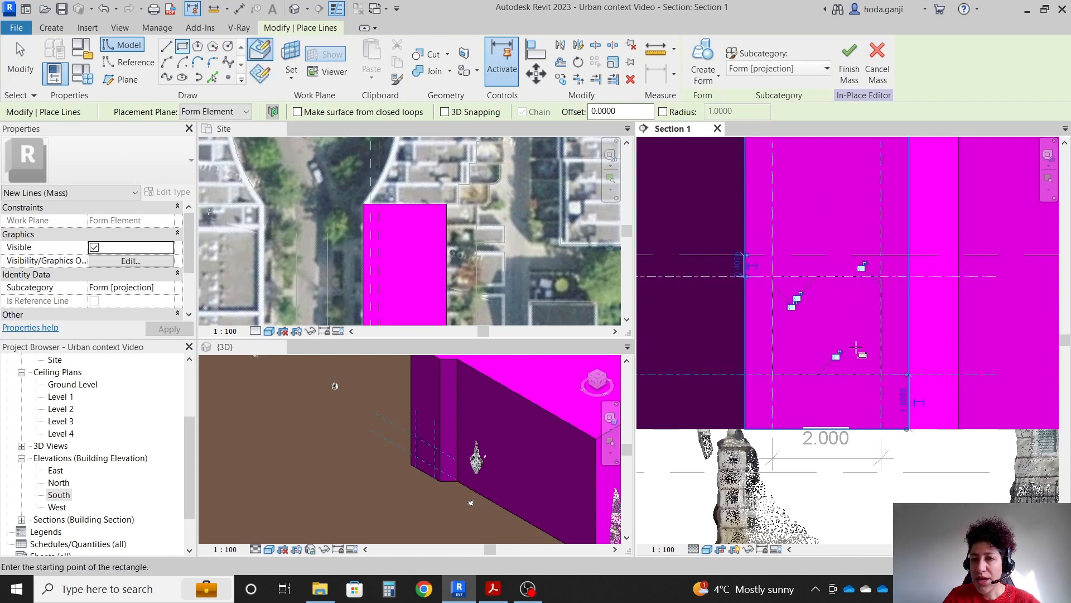
Create a void form from the rectangle to cut the window opening into the mass
{"action": "left_click", "coordinate": [715, 78]}
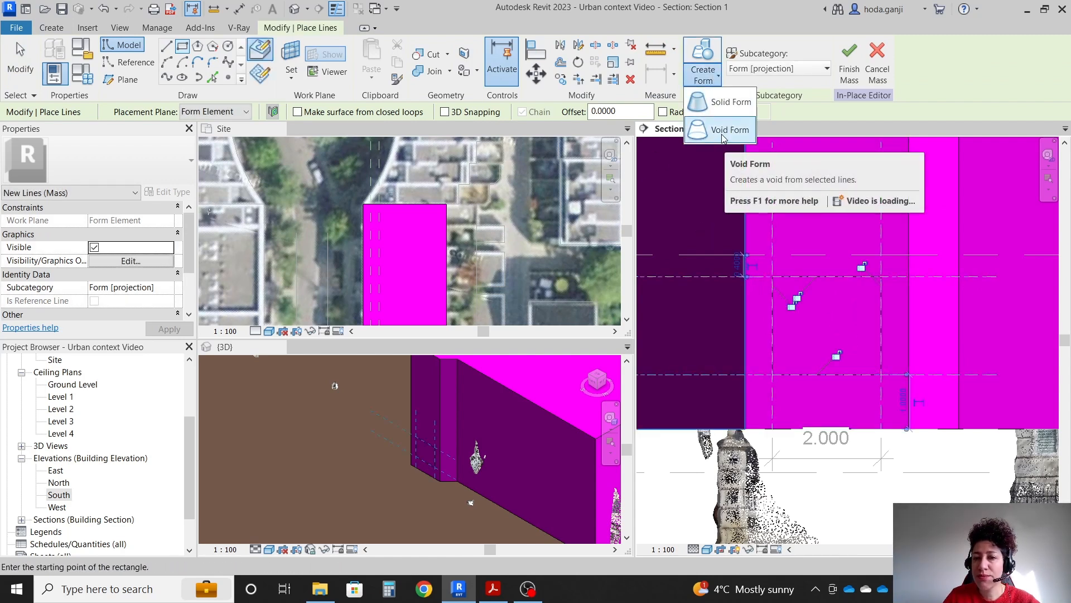
{"action": "left_click", "coordinate": [724, 131]}
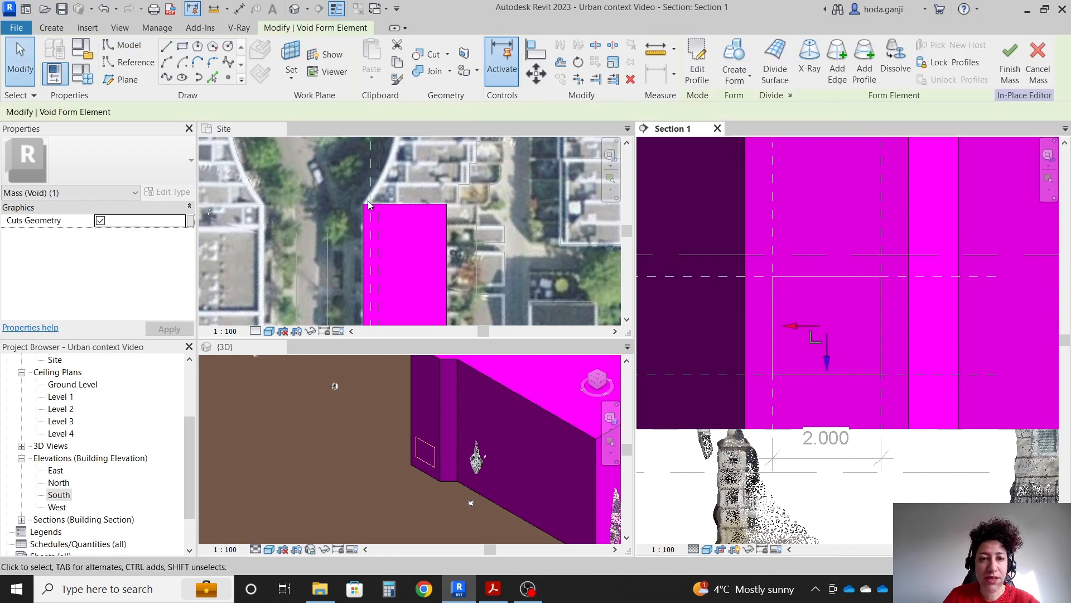
{"action": "scroll", "coordinate": [368, 206], "scroll_direction": "up", "scroll_amount": 8}
{"action": "key", "text": "Escape"}
{"action": "scroll", "coordinate": [442, 465], "scroll_direction": "up", "scroll_amount": 1}
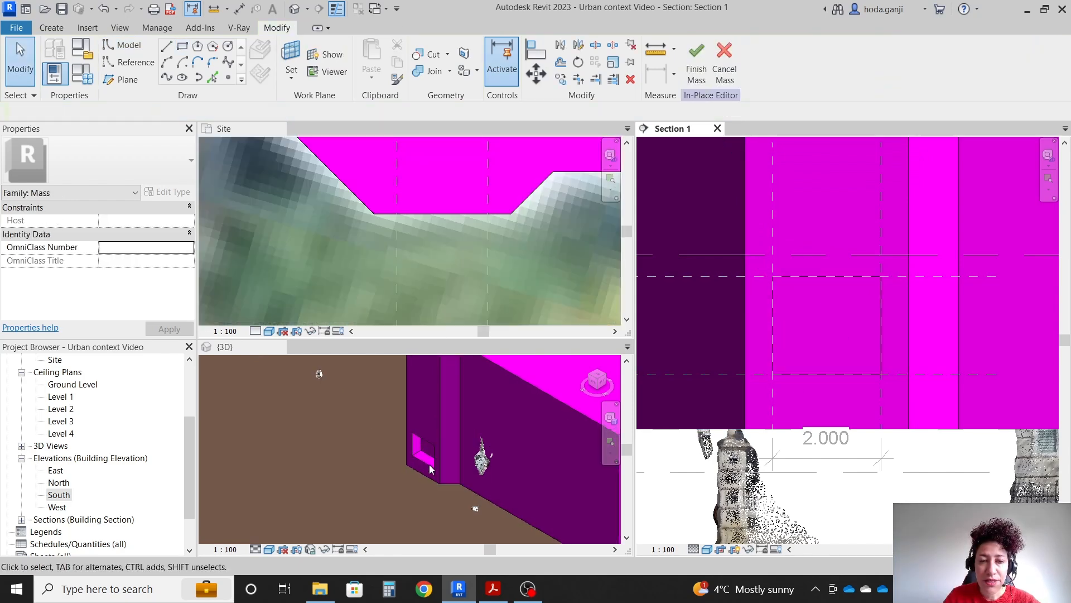
Select the back face of the window void in the 3D view and set the opening's depth to 0.3 m
{"action": "scroll", "coordinate": [429, 465], "scroll_direction": "up", "scroll_amount": 2}
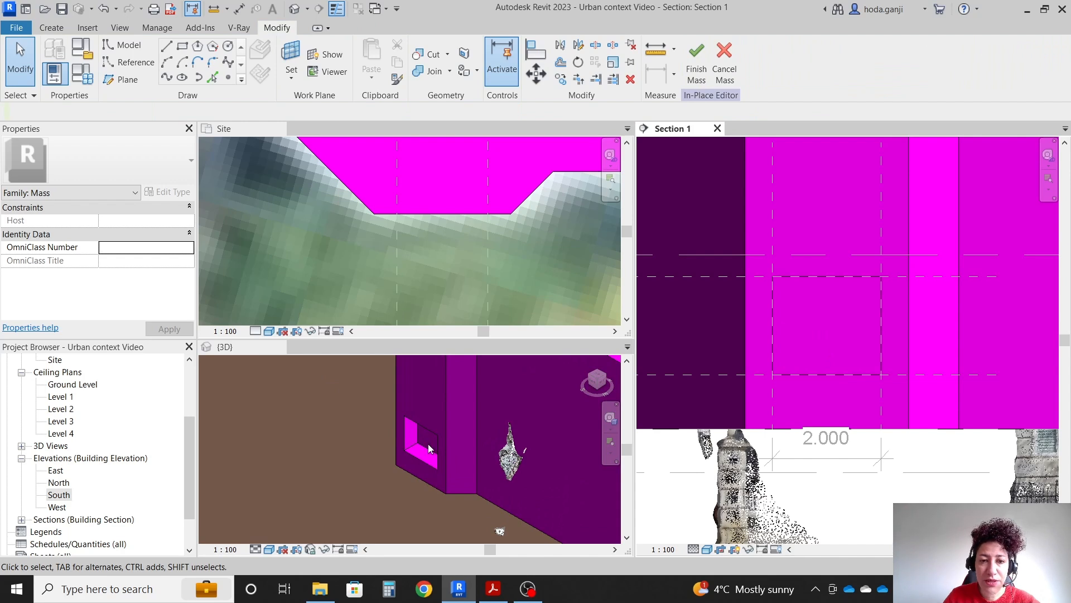
{"action": "left_click", "coordinate": [428, 443]}
{"action": "left_click", "coordinate": [427, 443]}
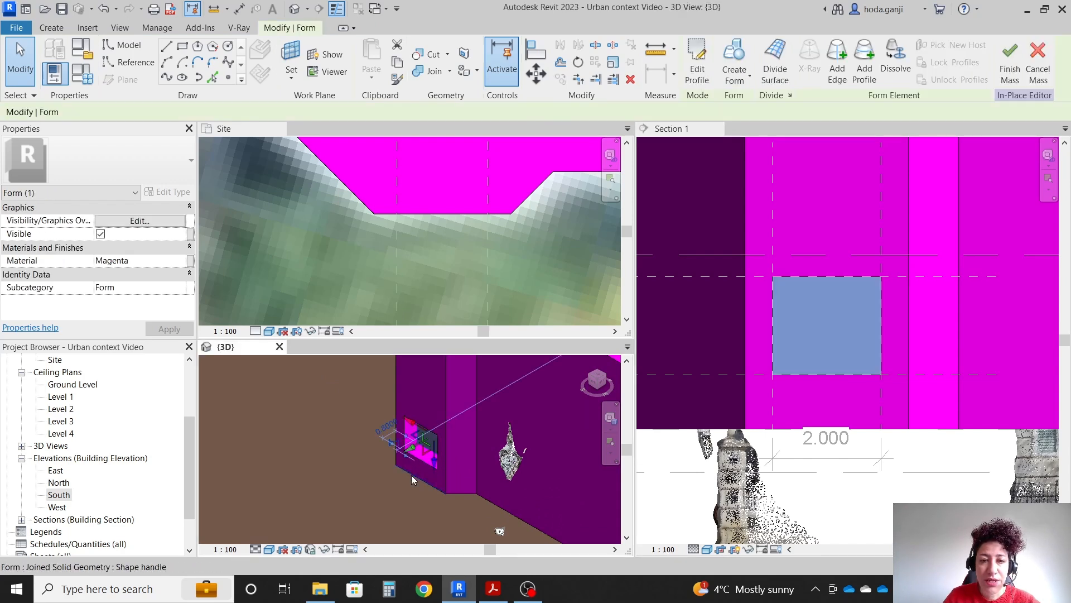
{"action": "scroll", "coordinate": [440, 436], "scroll_direction": "up", "scroll_amount": 3}
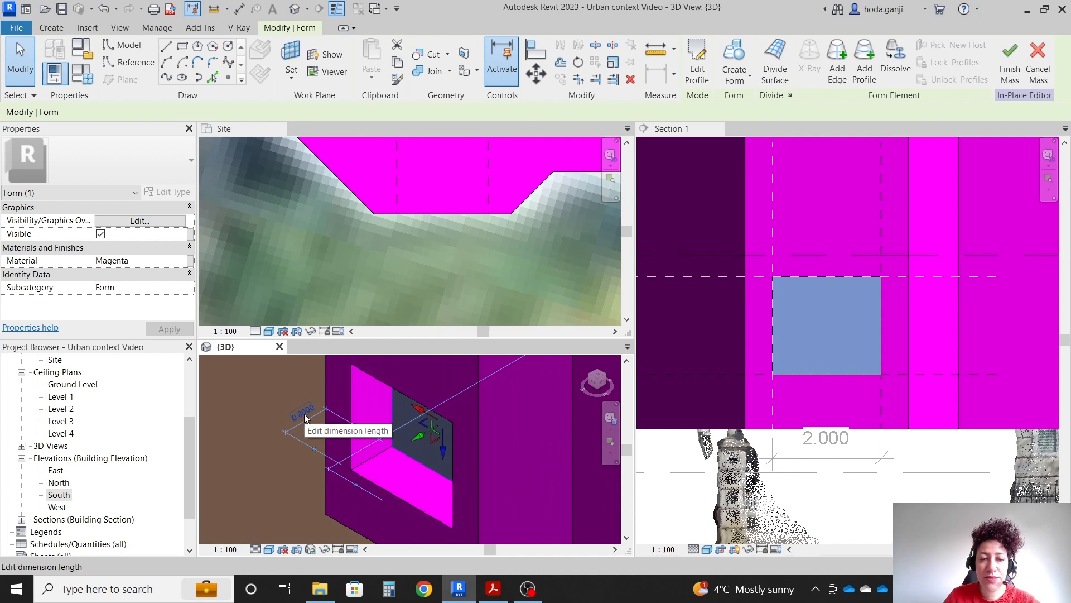
{"action": "left_click", "coordinate": [304, 413]}
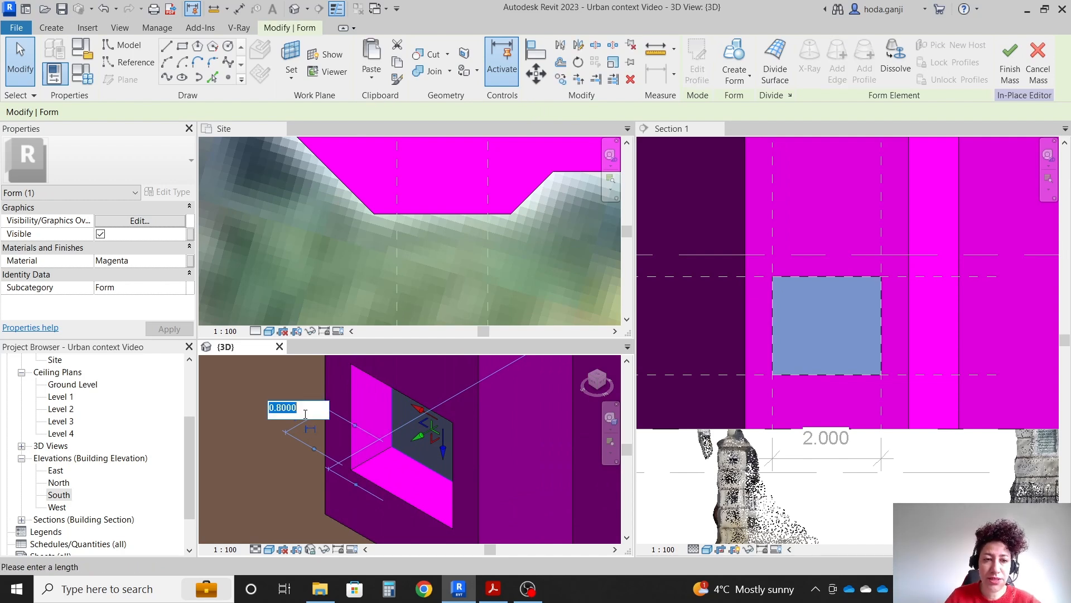
{"action": "type", "text": "0.3"}
{"action": "key", "text": "Return"}
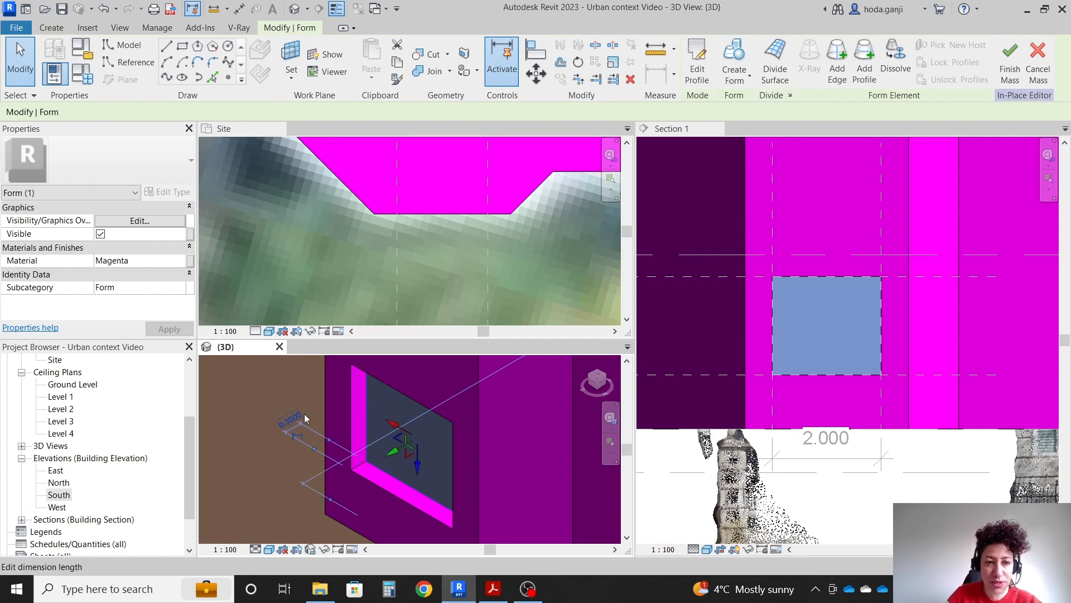
{"action": "key", "text": "Escape"}
Finish the in-place editing of the mass
{"action": "left_click", "coordinate": [873, 497]}
{"action": "scroll", "coordinate": [875, 500], "scroll_direction": "down", "scroll_amount": 2}
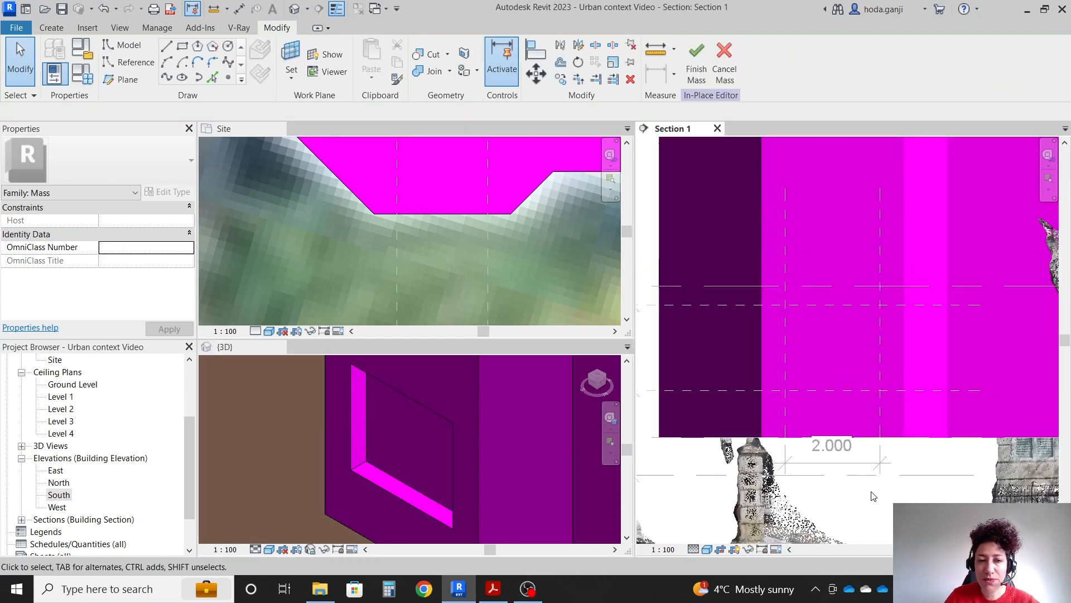
{"action": "left_click", "coordinate": [697, 58]}
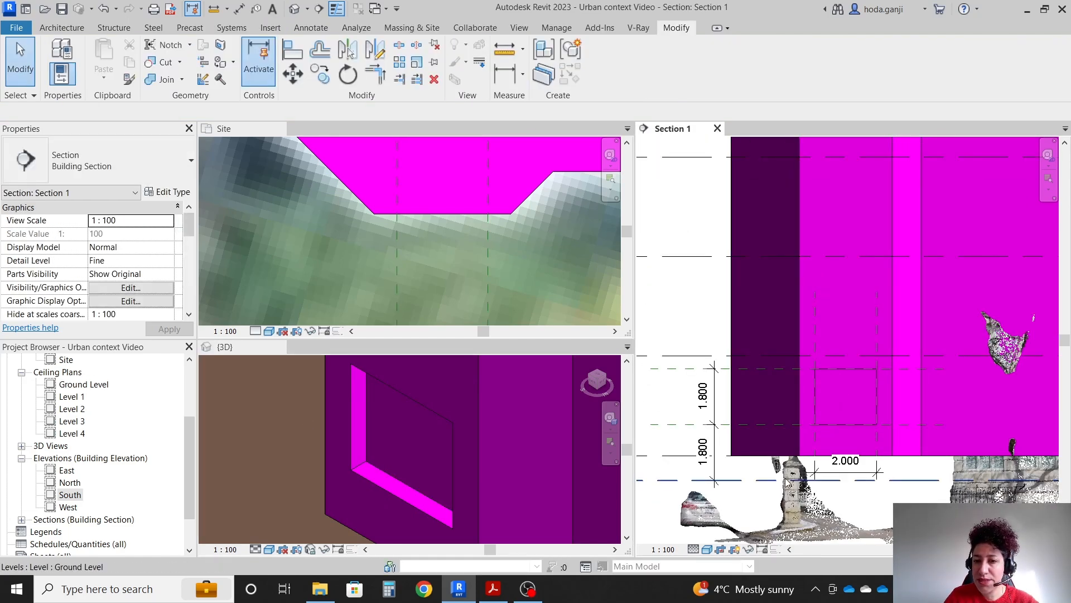
Examine the window opening in Section 1 and the 3D view, and the parking lot south of the mass in the Site plan
{"action": "left_click", "coordinate": [819, 406]}
{"action": "key", "text": "Escape"}
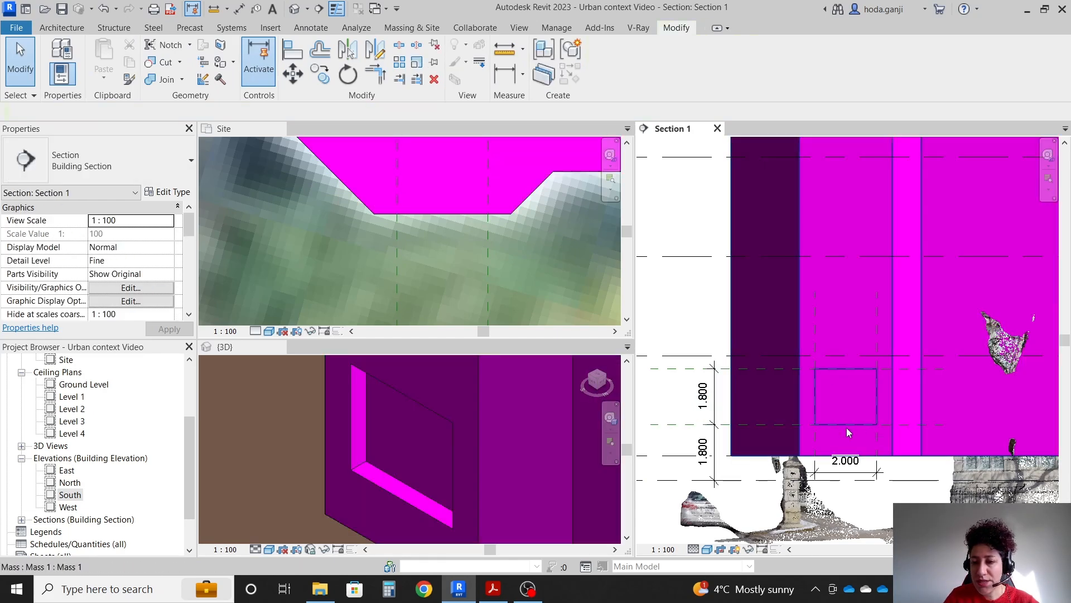
{"action": "scroll", "coordinate": [400, 439], "scroll_direction": "down", "scroll_amount": 2}
{"action": "scroll", "coordinate": [455, 199], "scroll_direction": "down", "scroll_amount": 3}
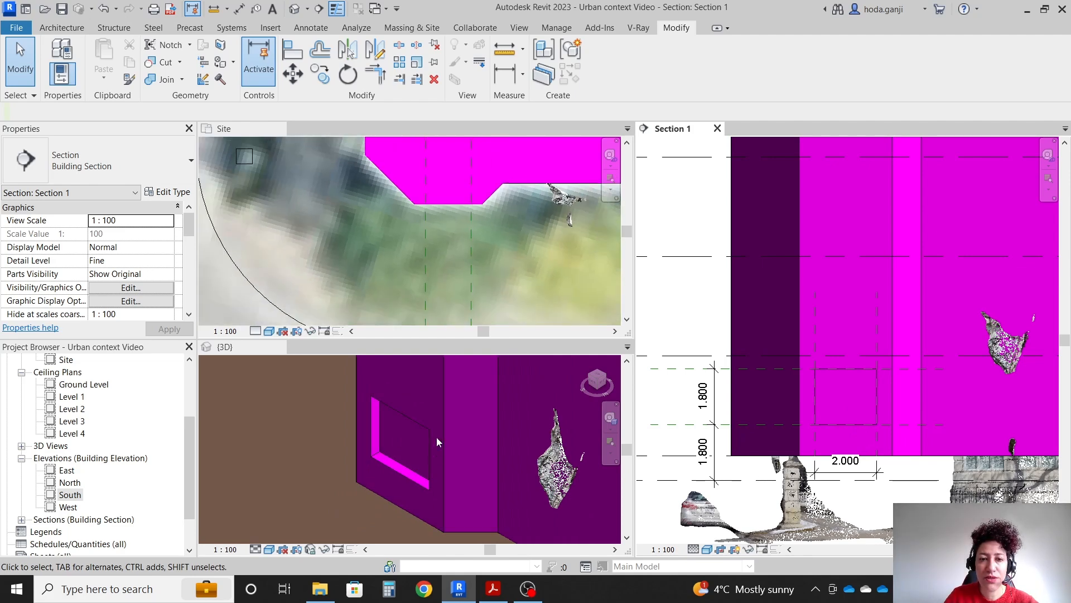
{"action": "scroll", "coordinate": [436, 437], "scroll_direction": "down", "scroll_amount": 3}
{"action": "scroll", "coordinate": [449, 492], "scroll_direction": "up", "scroll_amount": 1}
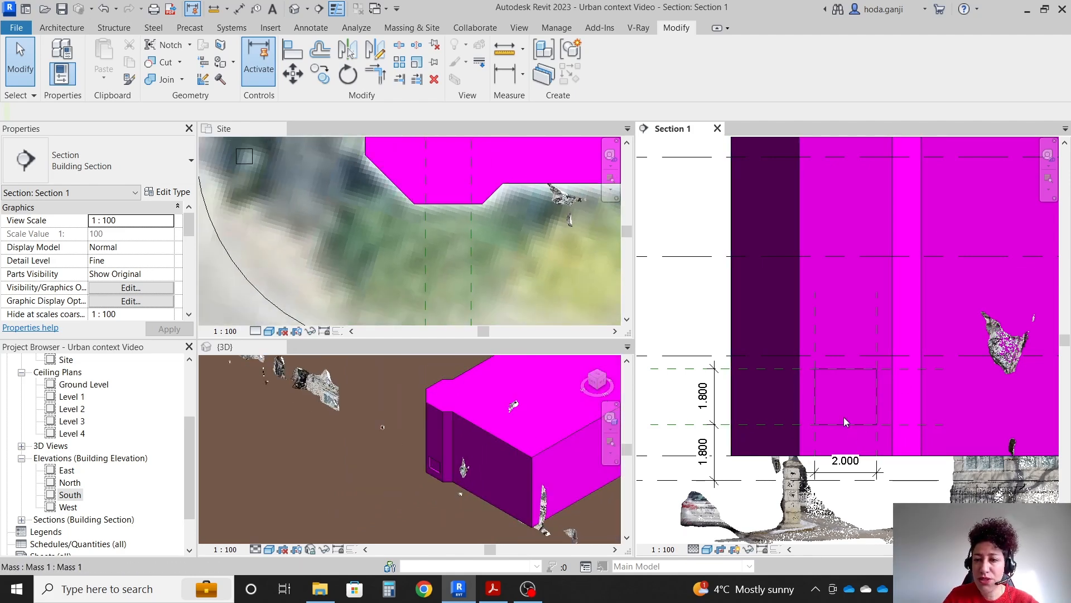
{"action": "scroll", "coordinate": [812, 383], "scroll_direction": "down", "scroll_amount": 3}
{"action": "scroll", "coordinate": [812, 382], "scroll_direction": "up", "scroll_amount": 2}
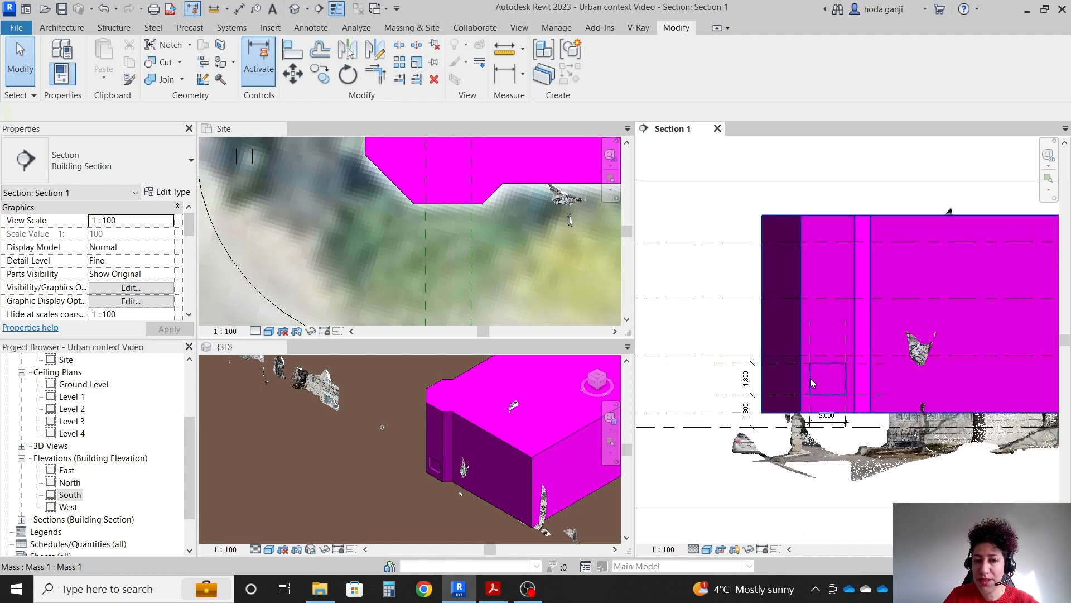
{"action": "scroll", "coordinate": [504, 196], "scroll_direction": "down", "scroll_amount": 5}
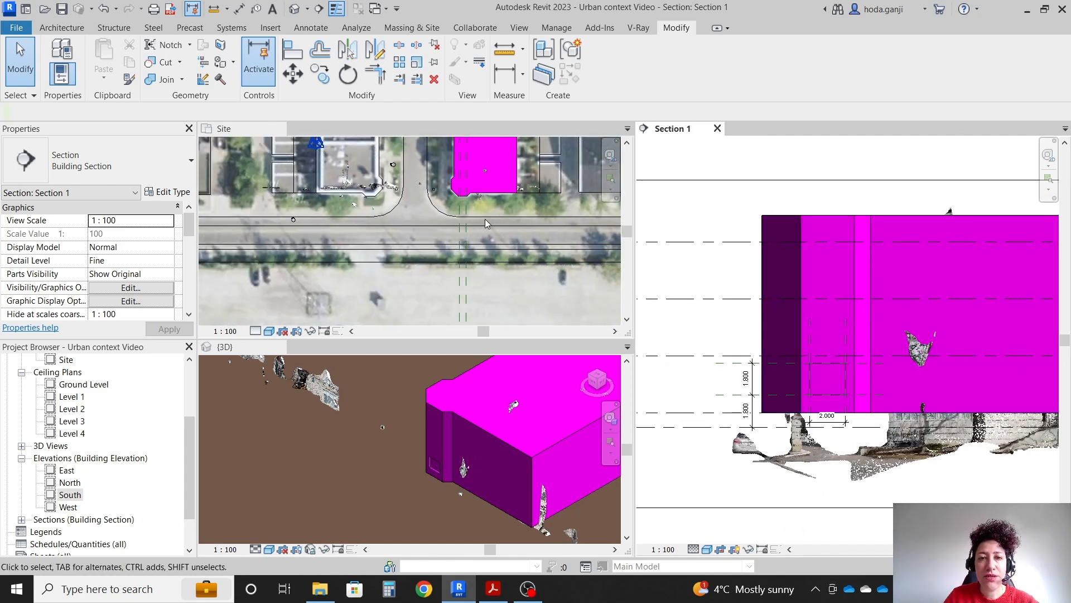
{"action": "scroll", "coordinate": [486, 223], "scroll_direction": "down", "scroll_amount": 3}
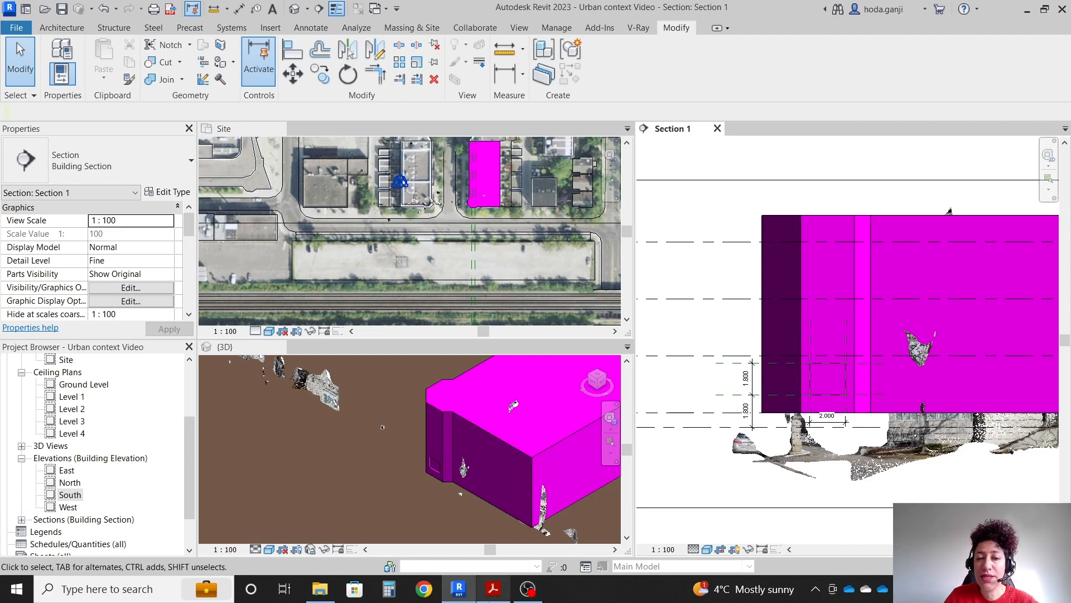
Switch to Assignment2b.pdf and review the direct sunlight, lowest window sill, shortest day and building setback requirements
{"action": "left_click", "coordinate": [492, 589]}
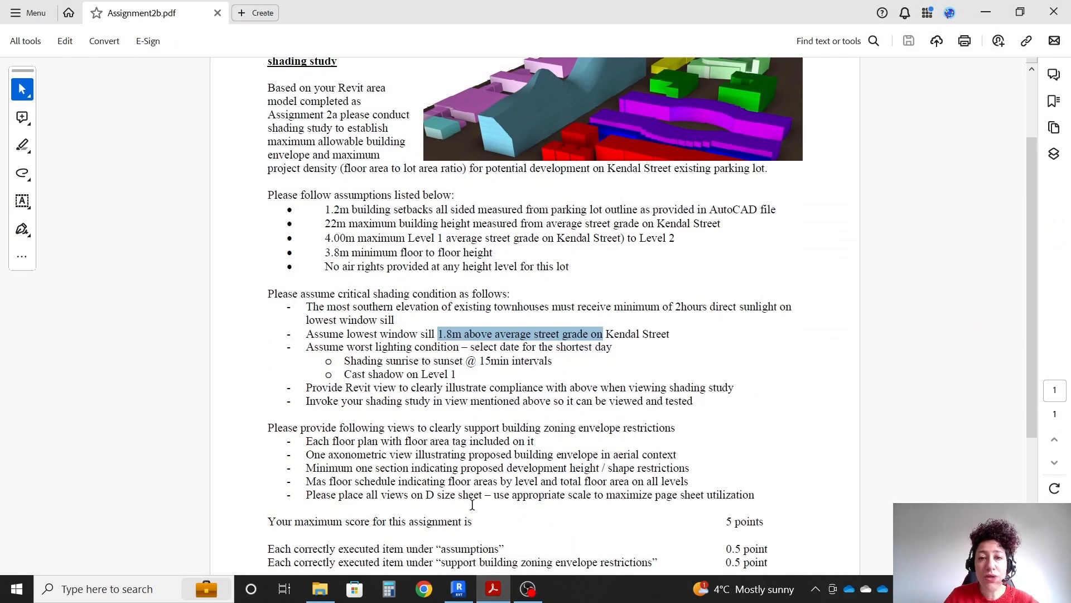
{"action": "left_click_drag", "start_coordinate": [676, 306], "coordinate": [792, 307]}
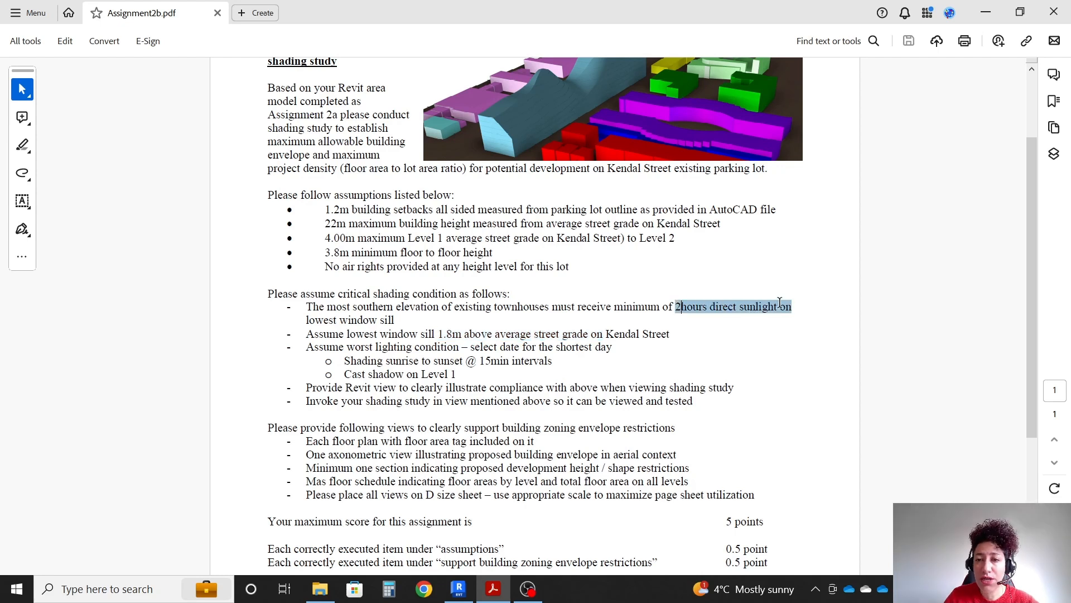
{"action": "left_click_drag", "start_coordinate": [306, 320], "coordinate": [398, 324]}
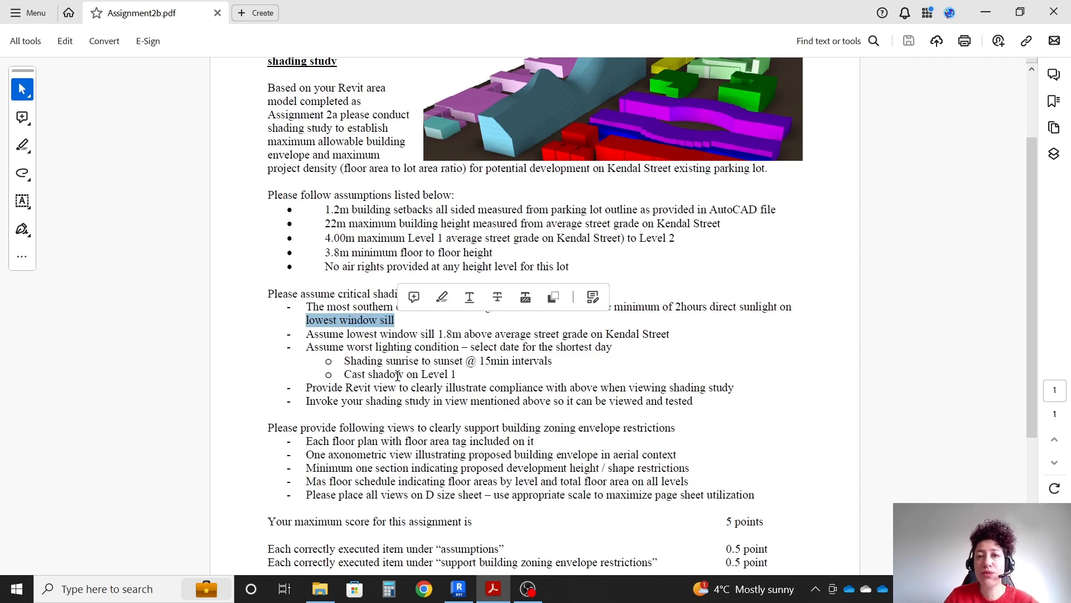
{"action": "left_click_drag", "start_coordinate": [556, 347], "coordinate": [602, 346]}
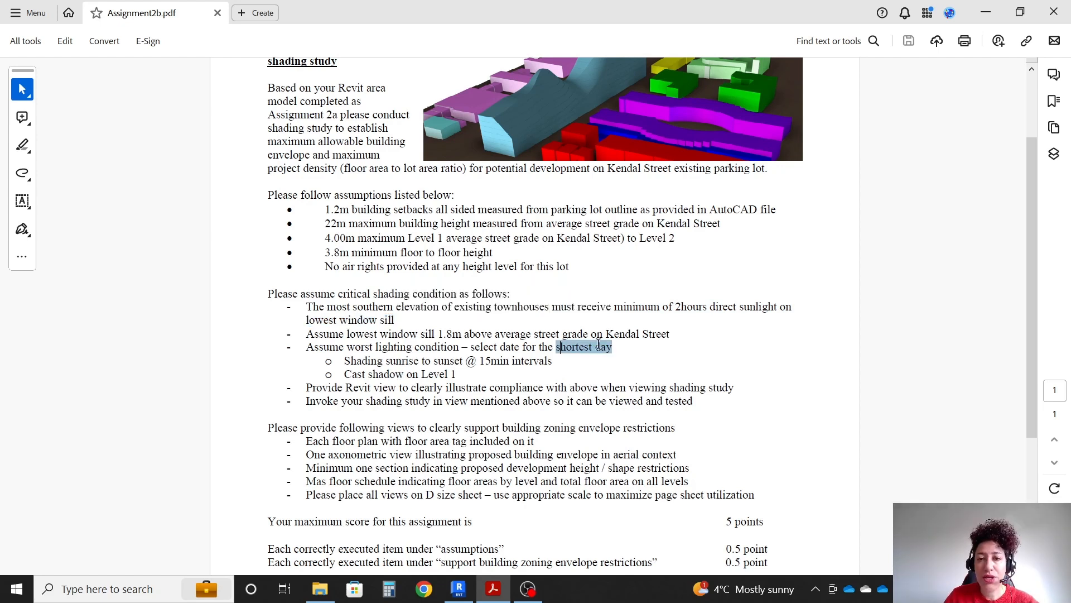
{"action": "left_click", "coordinate": [597, 386]}
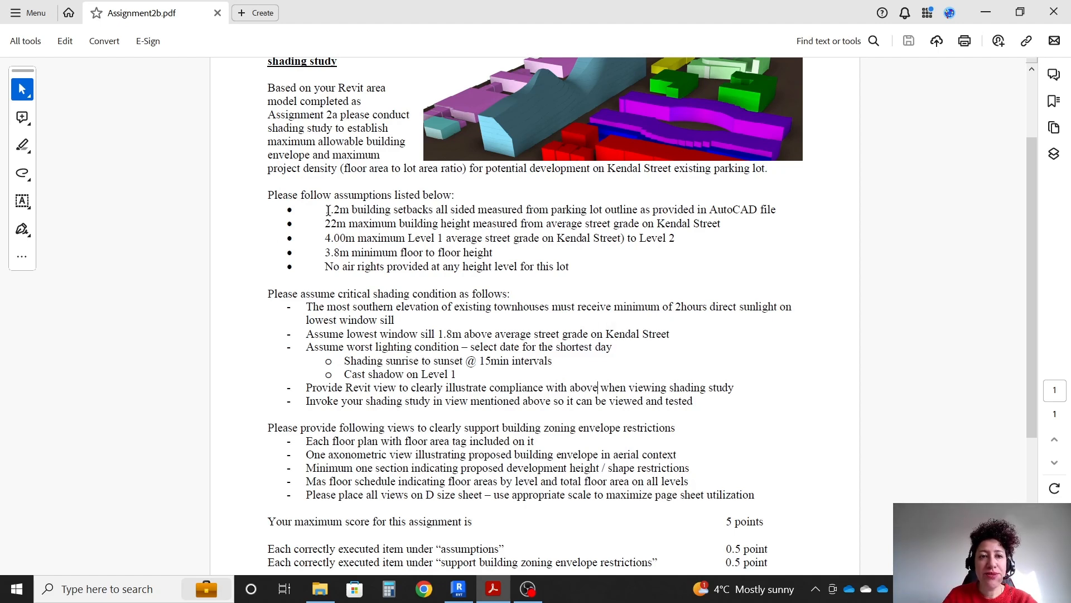
{"action": "left_click_drag", "start_coordinate": [339, 208], "coordinate": [355, 213]}
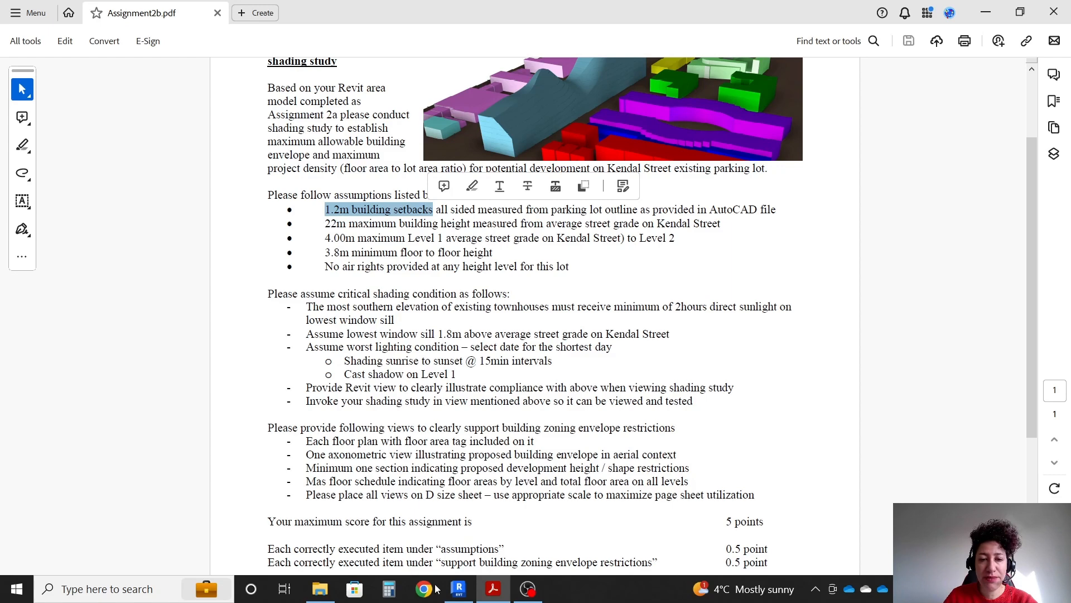
Return to Revit and show the Site plan as a full-size tabbed view, framed on the Kendal Street parking lot
{"action": "left_click", "coordinate": [458, 588]}
{"action": "left_click", "coordinate": [237, 132]}
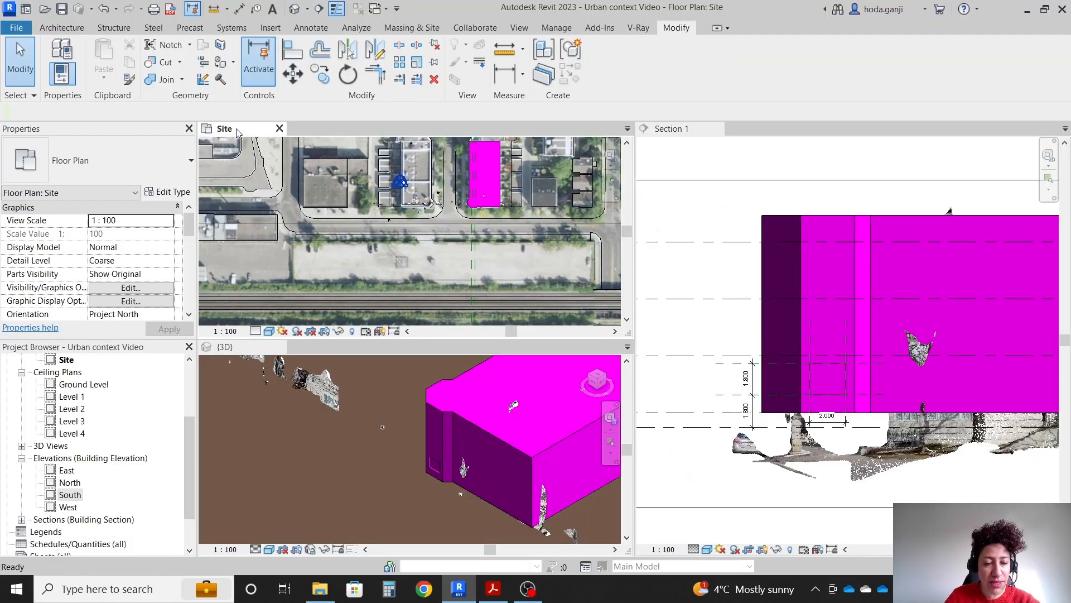
{"action": "key", "text": "t"}
{"action": "key", "text": "w"}
{"action": "scroll", "coordinate": [742, 383], "scroll_direction": "down", "scroll_amount": 3}
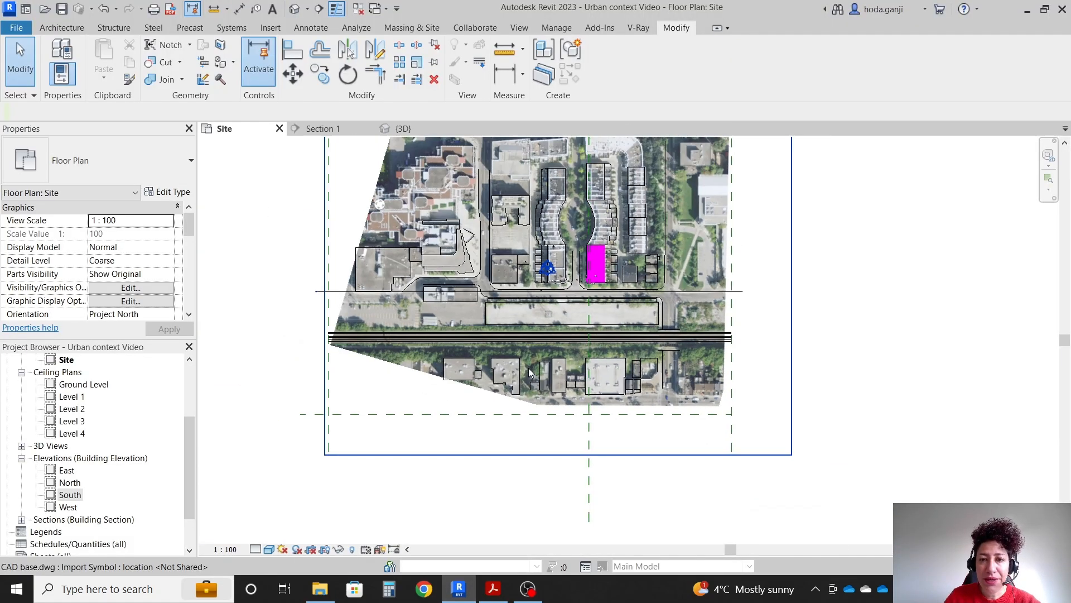
{"action": "scroll", "coordinate": [528, 367], "scroll_direction": "up", "scroll_amount": 2}
{"action": "scroll", "coordinate": [550, 256], "scroll_direction": "up", "scroll_amount": 4}
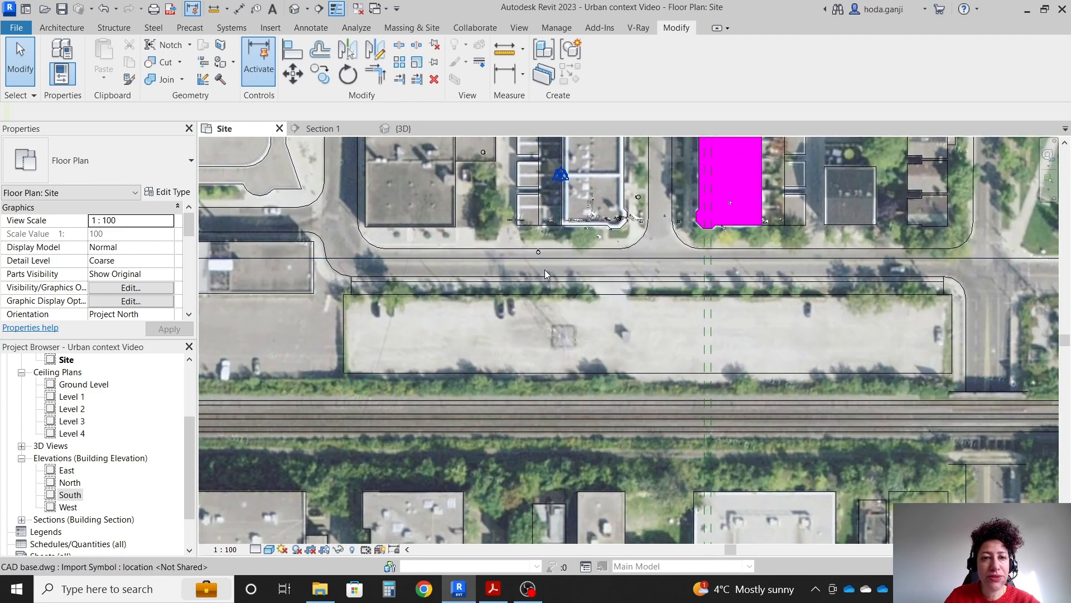
Place a reference plane 1.2 m inside the parking lot's west boundary by picking the CAD line with an offset
{"action": "key", "text": "r"}
{"action": "key", "text": "p"}
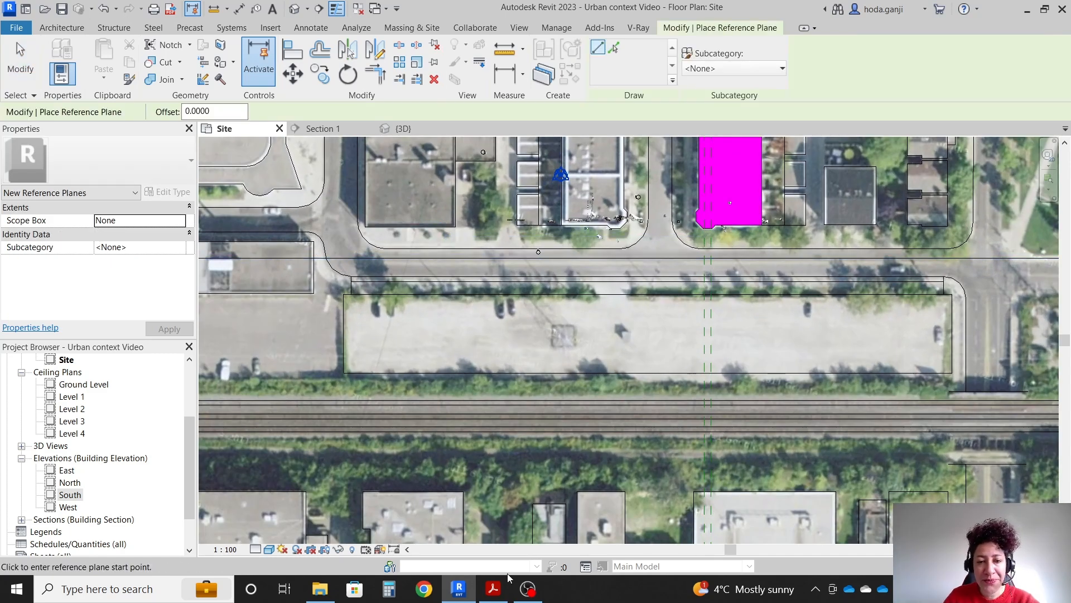
{"action": "left_click", "coordinate": [492, 589]}
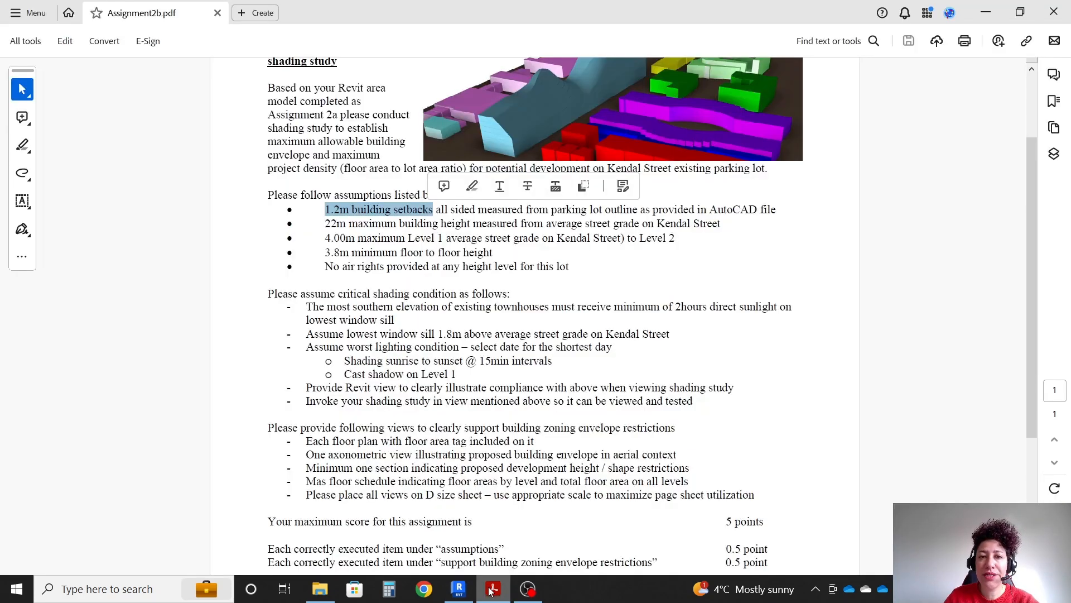
{"action": "left_click", "coordinate": [490, 589]}
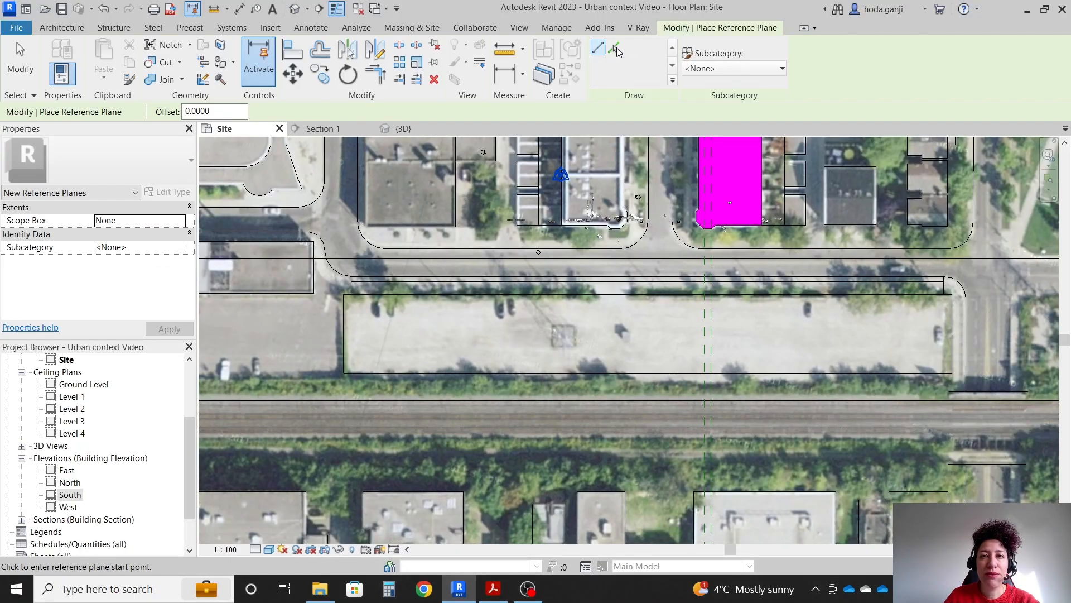
{"action": "left_click", "coordinate": [614, 48]}
{"action": "double_click", "coordinate": [201, 111]}
{"action": "type", "text": "1"}
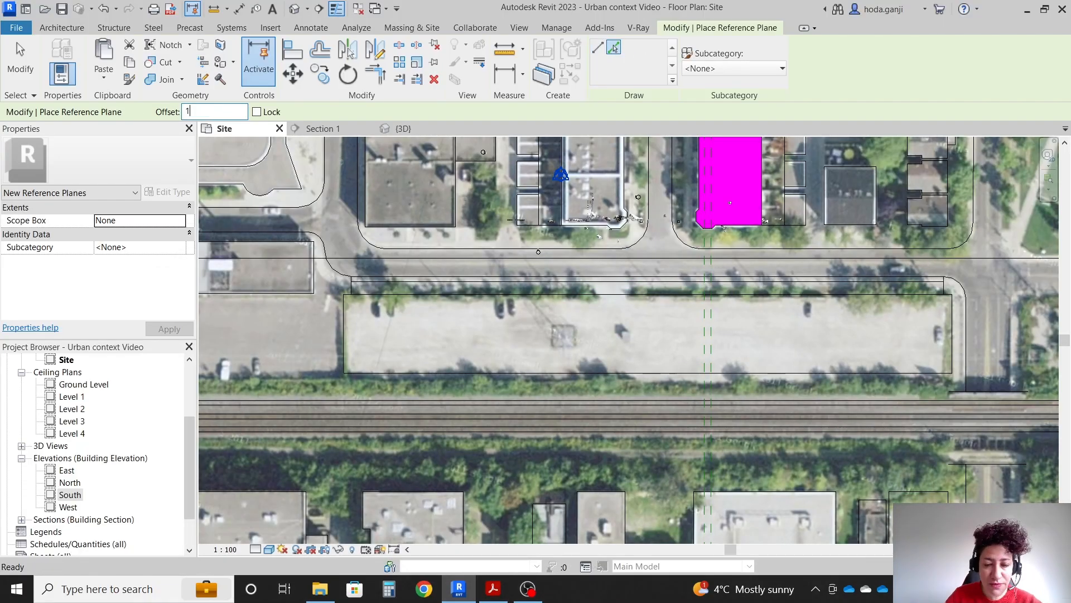
{"action": "scroll", "coordinate": [368, 315], "scroll_direction": "up", "scroll_amount": 2}
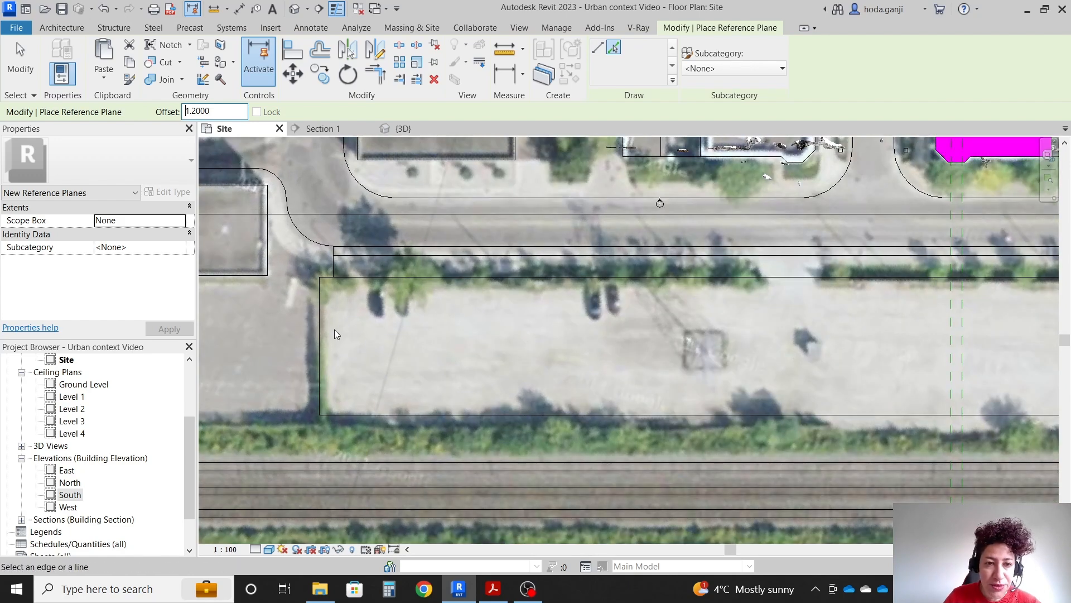
{"action": "left_click", "coordinate": [323, 333]}
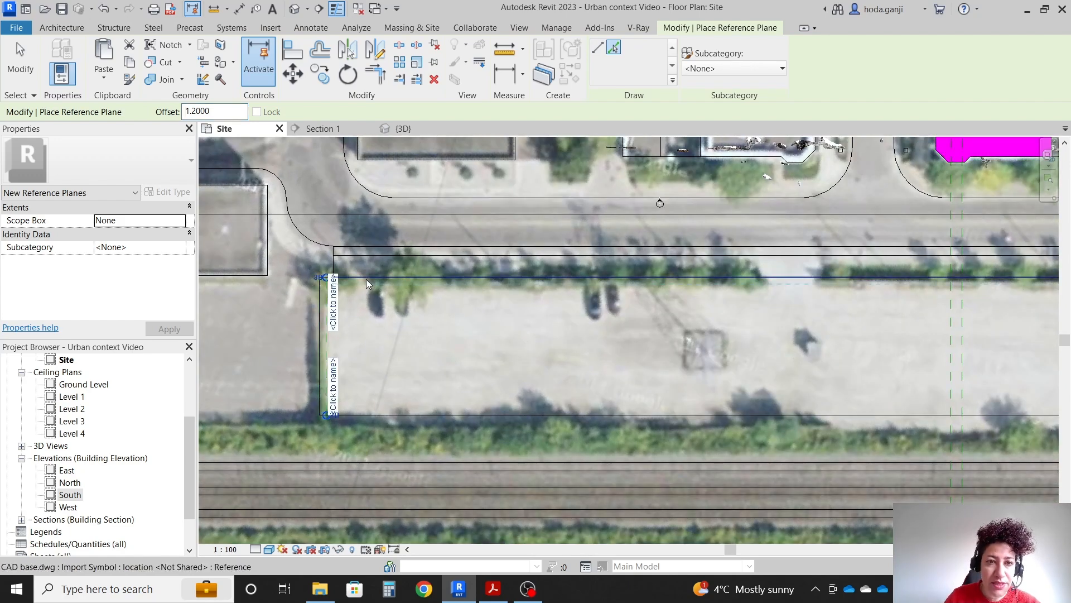
Place reference planes 1.2 m inside the parking lot's north, south and east boundaries by picking the CAD lines
{"action": "left_click", "coordinate": [366, 279]}
{"action": "left_click", "coordinate": [390, 413]}
{"action": "scroll", "coordinate": [360, 329], "scroll_direction": "down", "scroll_amount": 3}
{"action": "scroll", "coordinate": [720, 293], "scroll_direction": "up", "scroll_amount": 4}
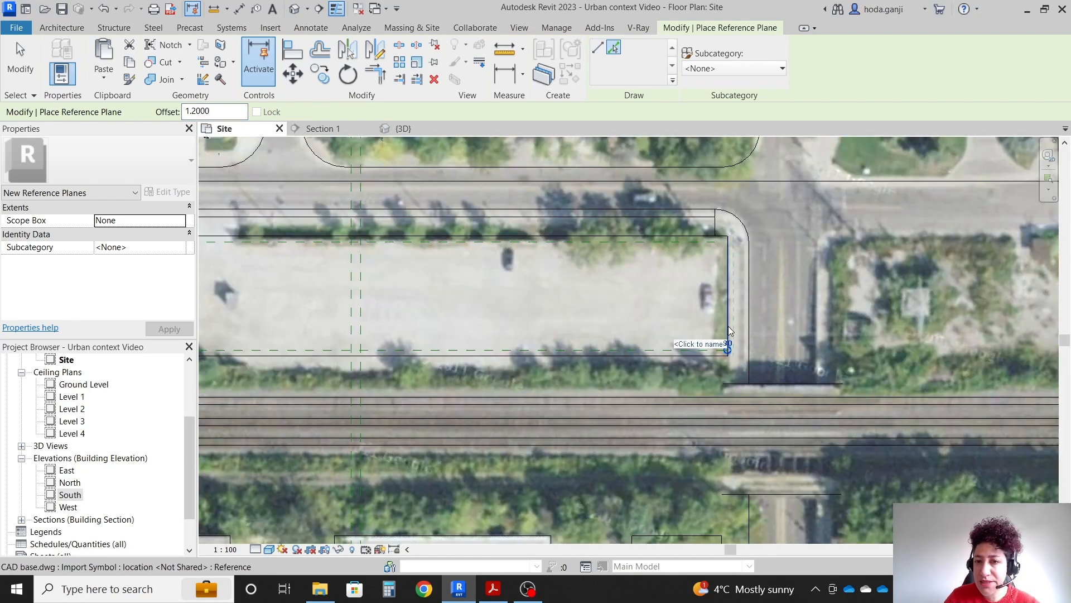
{"action": "left_click", "coordinate": [718, 294]}
Extend the north setback plane eastward and the east setback plane northward so they cross beyond the lot's northeast corner
{"action": "left_click", "coordinate": [682, 232]}
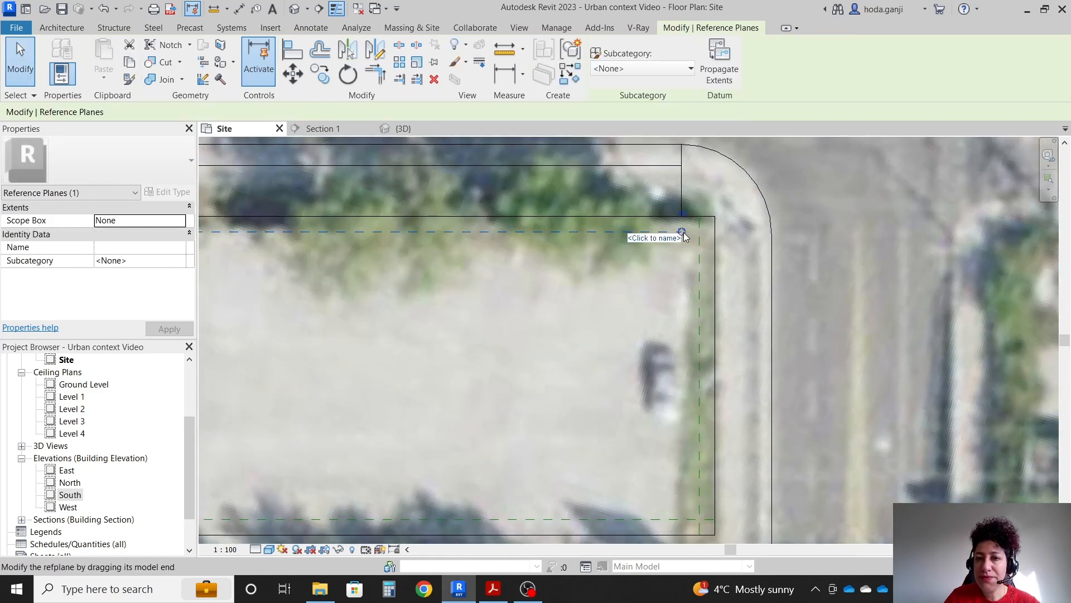
{"action": "left_click_drag", "start_coordinate": [681, 231], "coordinate": [808, 231]}
{"action": "left_click", "coordinate": [690, 263]}
{"action": "left_click", "coordinate": [698, 267]}
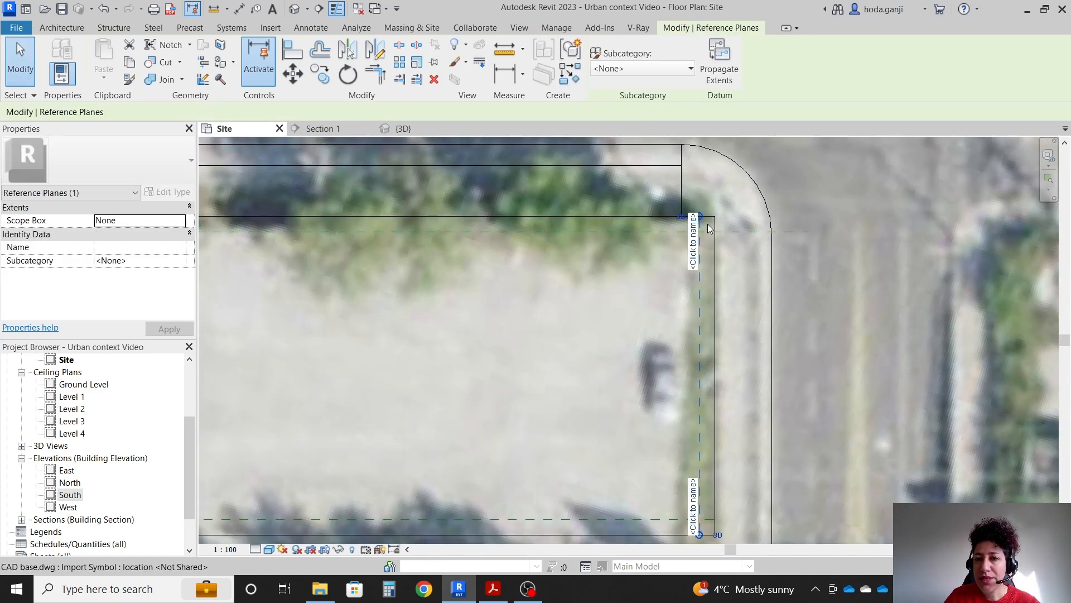
{"action": "left_click_drag", "start_coordinate": [699, 216], "coordinate": [700, 166]}
{"action": "scroll", "coordinate": [805, 223], "scroll_direction": "down", "scroll_amount": 3}
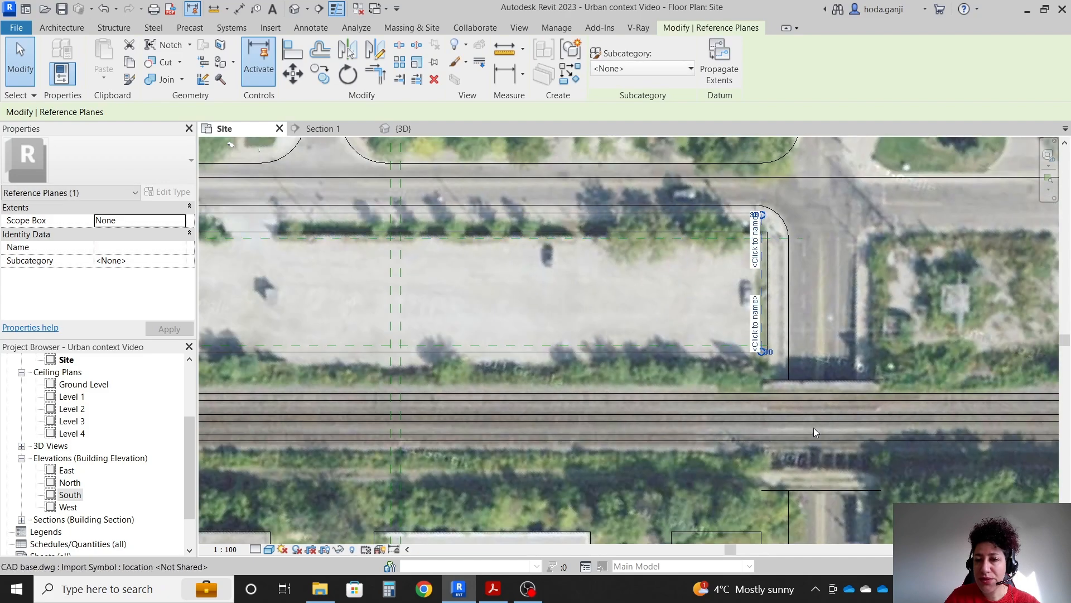
Extend the east setback plane southward and the south setback plane eastward so they cross at the lot's southeast corner
{"action": "scroll", "coordinate": [778, 384], "scroll_direction": "up", "scroll_amount": 4}
{"action": "left_click", "coordinate": [719, 316]}
{"action": "left_click", "coordinate": [685, 278]}
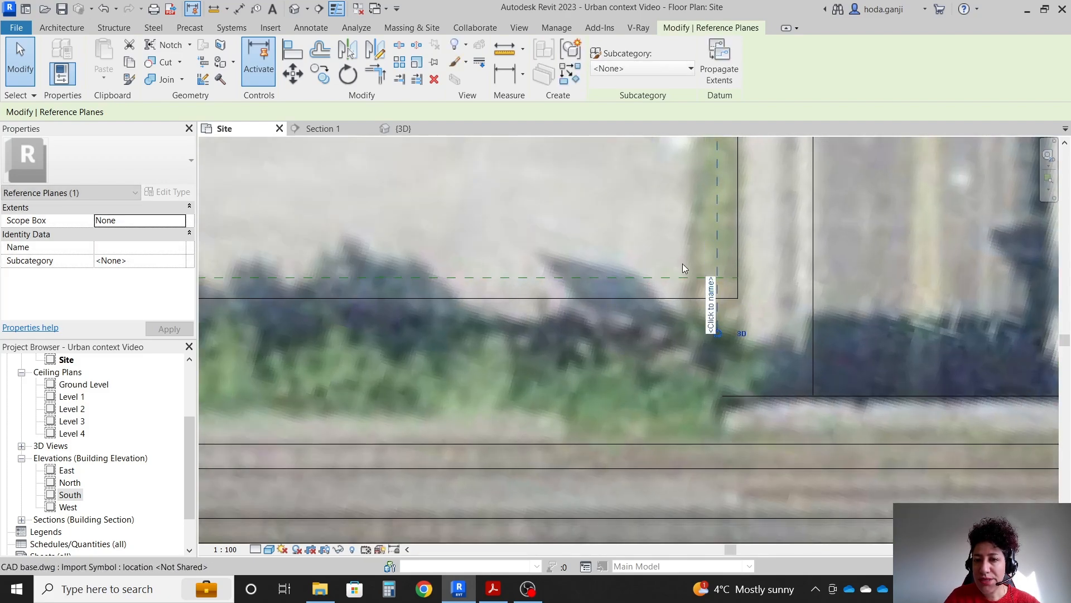
{"action": "scroll", "coordinate": [872, 314], "scroll_direction": "down", "scroll_amount": 5}
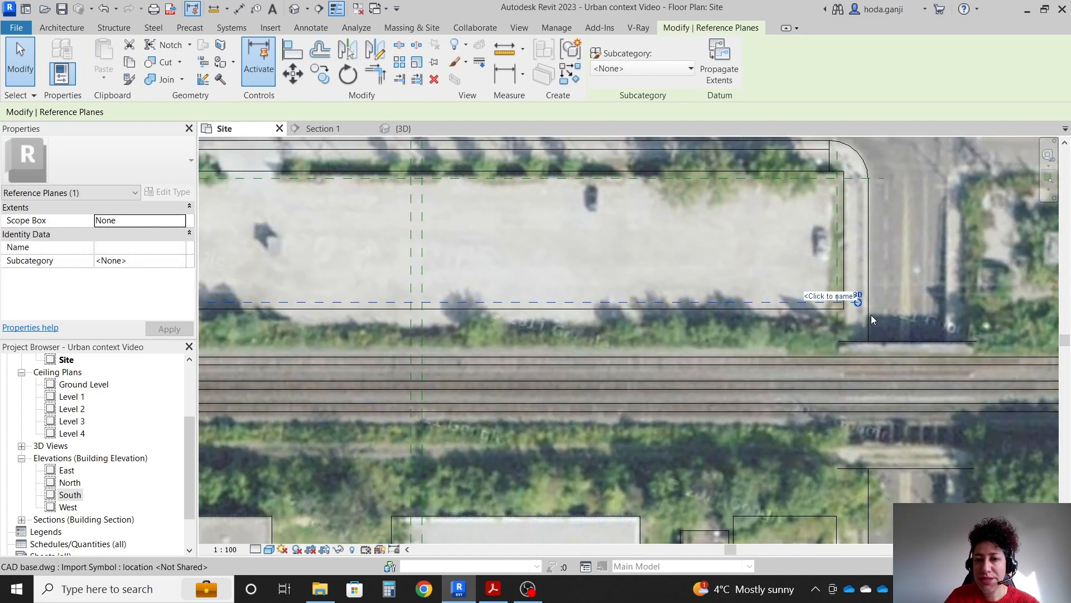
Extend the south setback plane westward and the west setback plane southward past the parking lot's southwest corner
{"action": "scroll", "coordinate": [414, 331], "scroll_direction": "up", "scroll_amount": 5}
{"action": "scroll", "coordinate": [418, 329], "scroll_direction": "up", "scroll_amount": 2}
{"action": "left_click", "coordinate": [579, 327]}
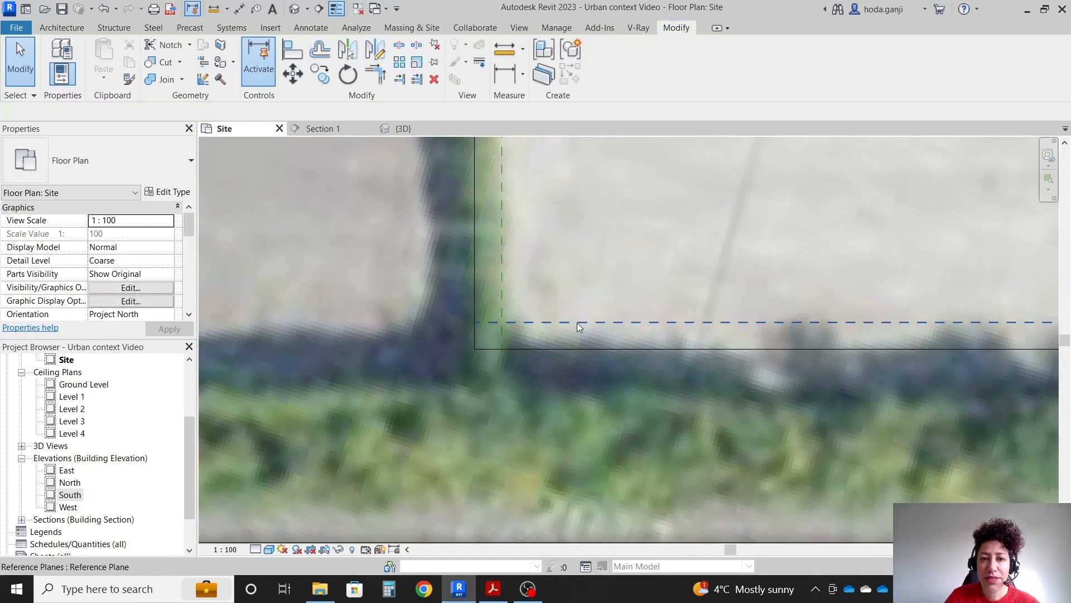
{"action": "left_click", "coordinate": [579, 322]}
{"action": "left_click_drag", "start_coordinate": [476, 325], "coordinate": [435, 323]}
{"action": "left_click", "coordinate": [463, 304]}
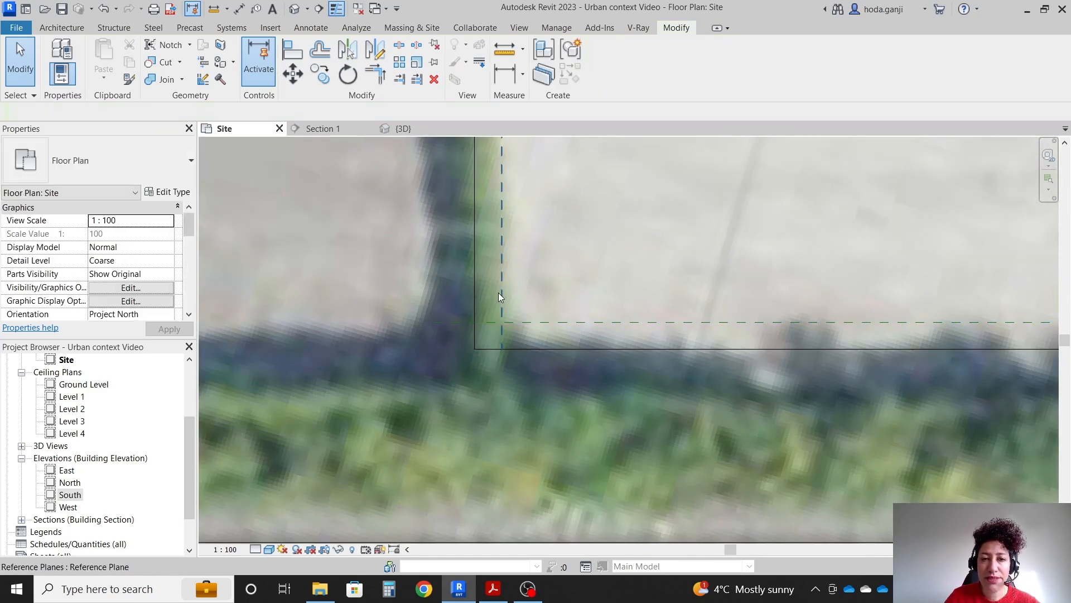
{"action": "left_click", "coordinate": [500, 294]}
{"action": "left_click_drag", "start_coordinate": [500, 350], "coordinate": [500, 439]}
Extend the north setback plane westward and the west setback plane northward so they cross at the lot's northwest corner
{"action": "scroll", "coordinate": [500, 439], "scroll_direction": "down", "scroll_amount": 4}
{"action": "scroll", "coordinate": [508, 206], "scroll_direction": "up", "scroll_amount": 5}
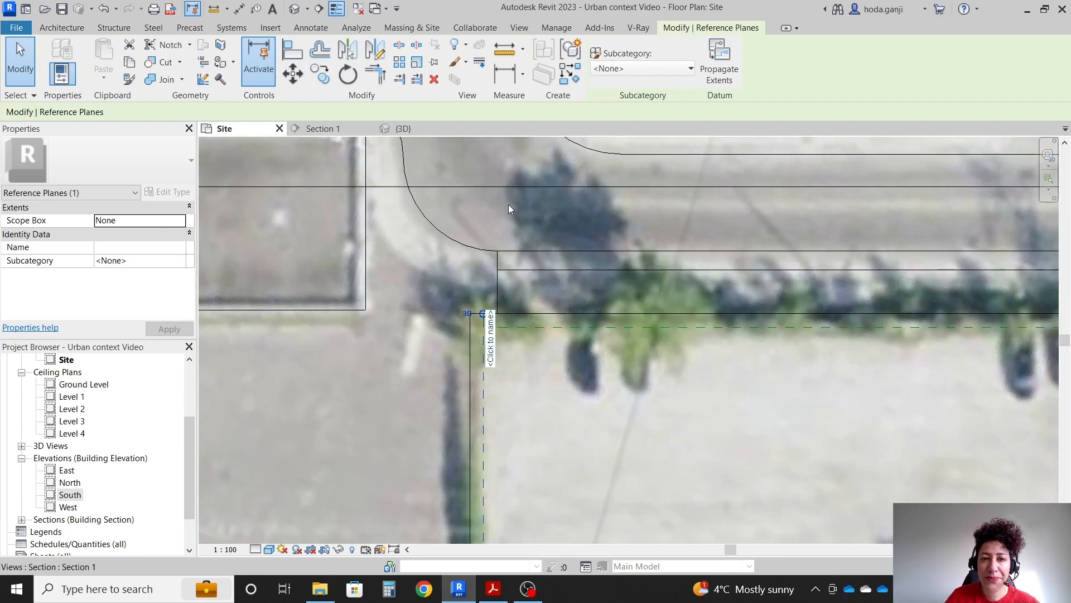
{"action": "left_click", "coordinate": [511, 318]}
{"action": "left_click", "coordinate": [541, 331]}
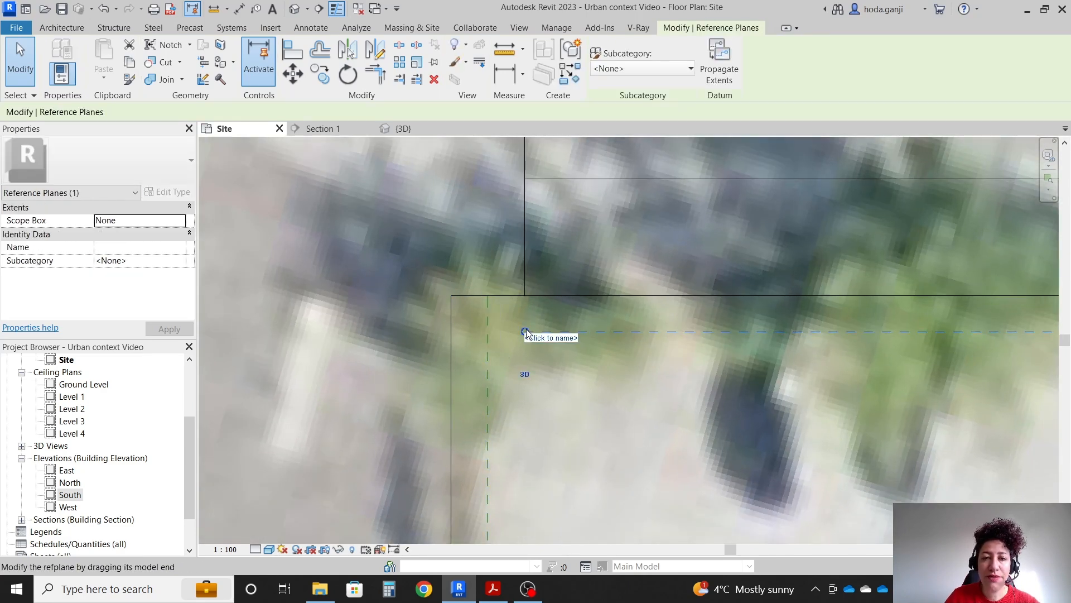
{"action": "left_click_drag", "start_coordinate": [526, 333], "coordinate": [378, 330]}
{"action": "left_click", "coordinate": [435, 346]}
{"action": "left_click", "coordinate": [488, 357]}
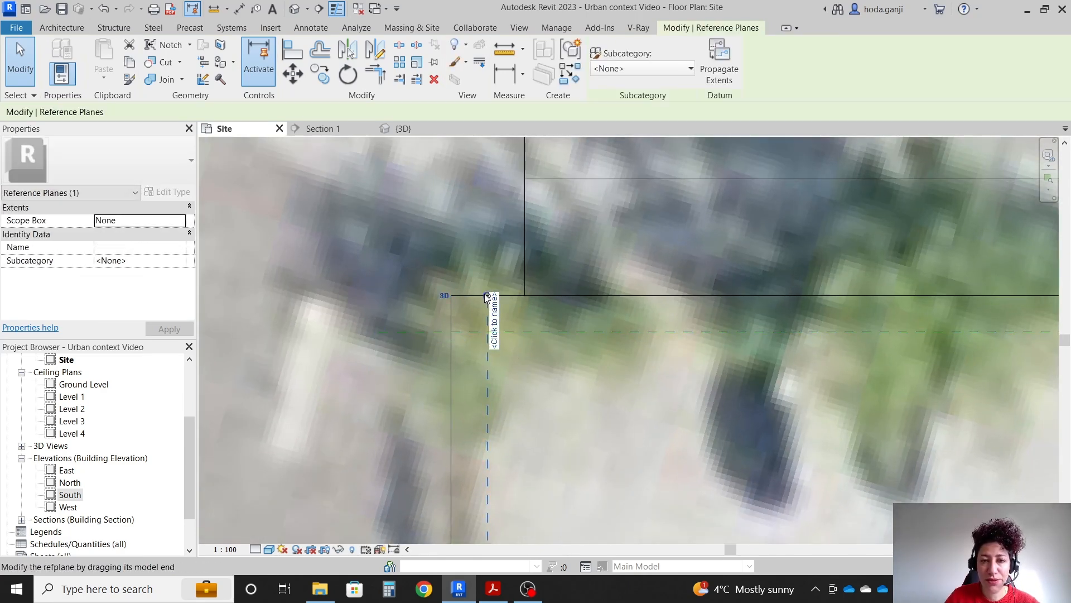
{"action": "scroll", "coordinate": [471, 232], "scroll_direction": "down", "scroll_amount": 5}
Switch to Assignment2b.pdf, review the maximum building height requirement, and return to Revit
{"action": "key", "text": "alt+Tab"}
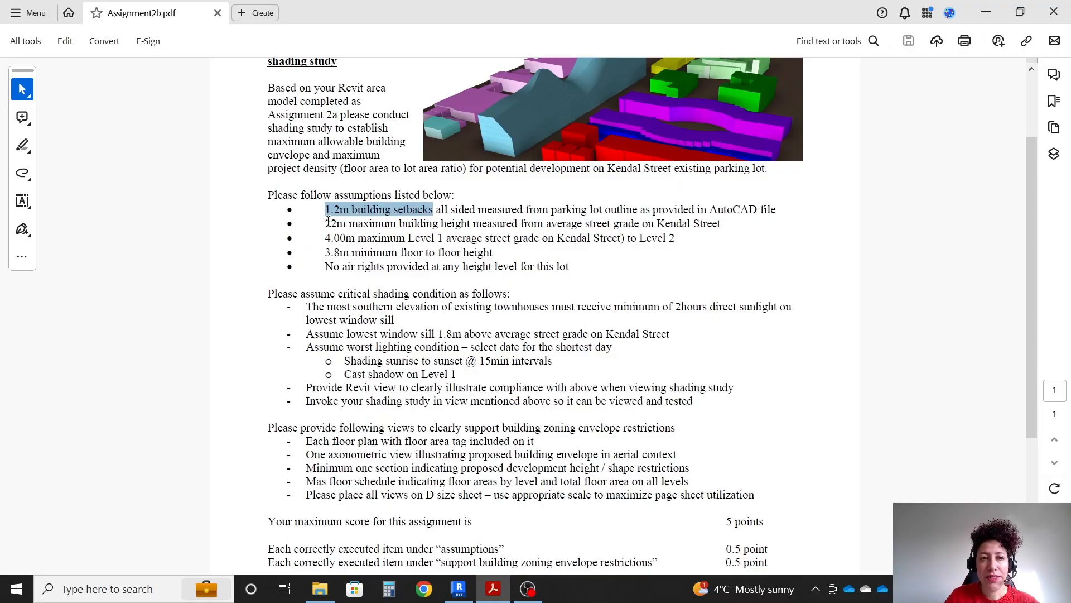
{"action": "left_click_drag", "start_coordinate": [327, 223], "coordinate": [518, 222]}
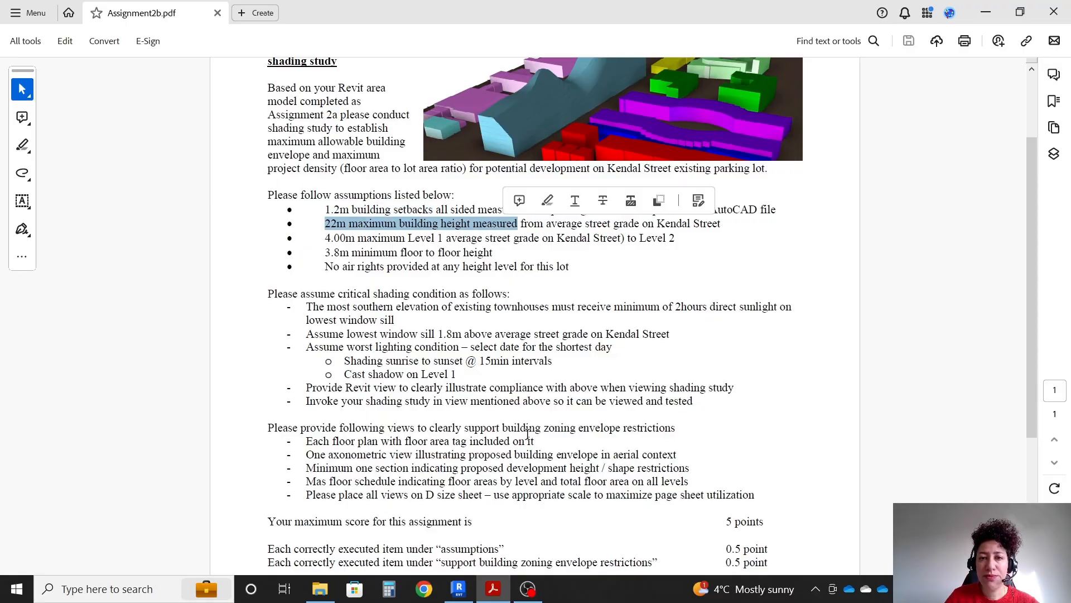
{"action": "left_click", "coordinate": [493, 588]}
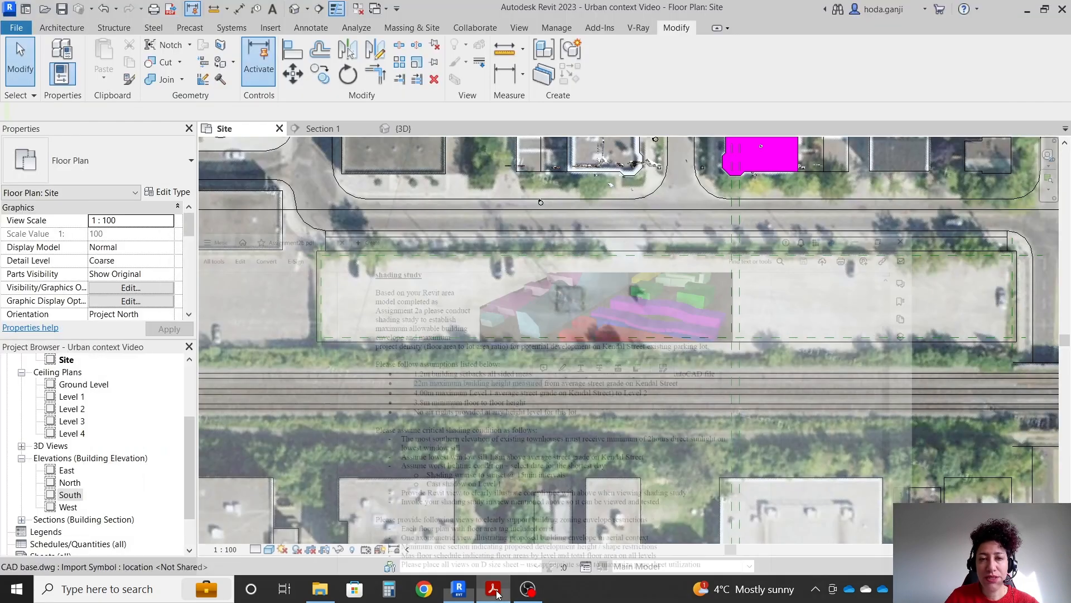
In Section 1, place a reference plane 22 m above Ground Level by picking the level line with an offset
{"action": "left_click", "coordinate": [324, 128]}
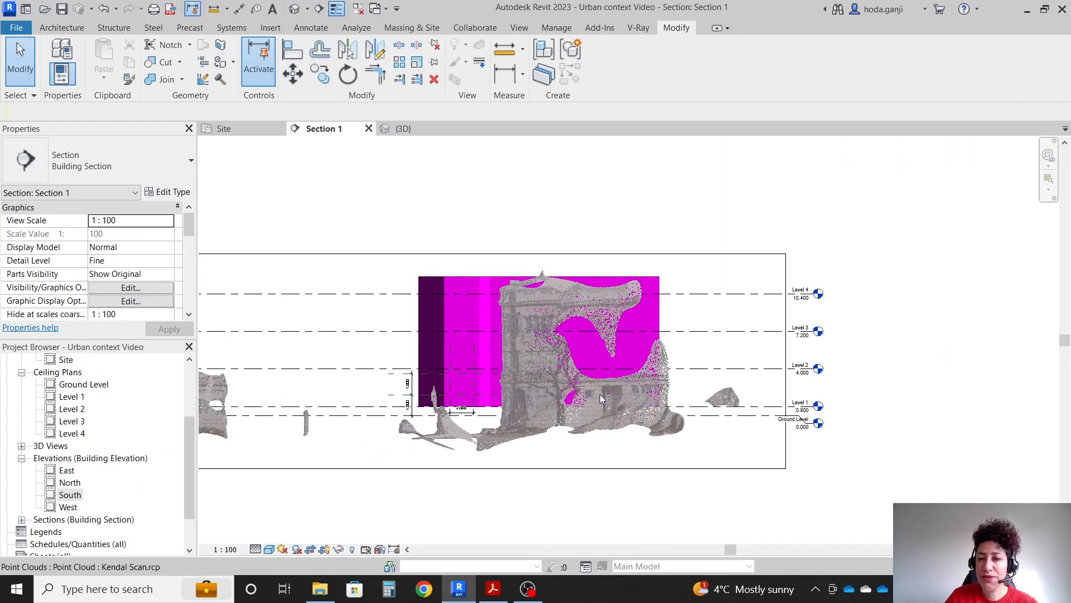
{"action": "key", "text": "r"}
{"action": "key", "text": "p"}
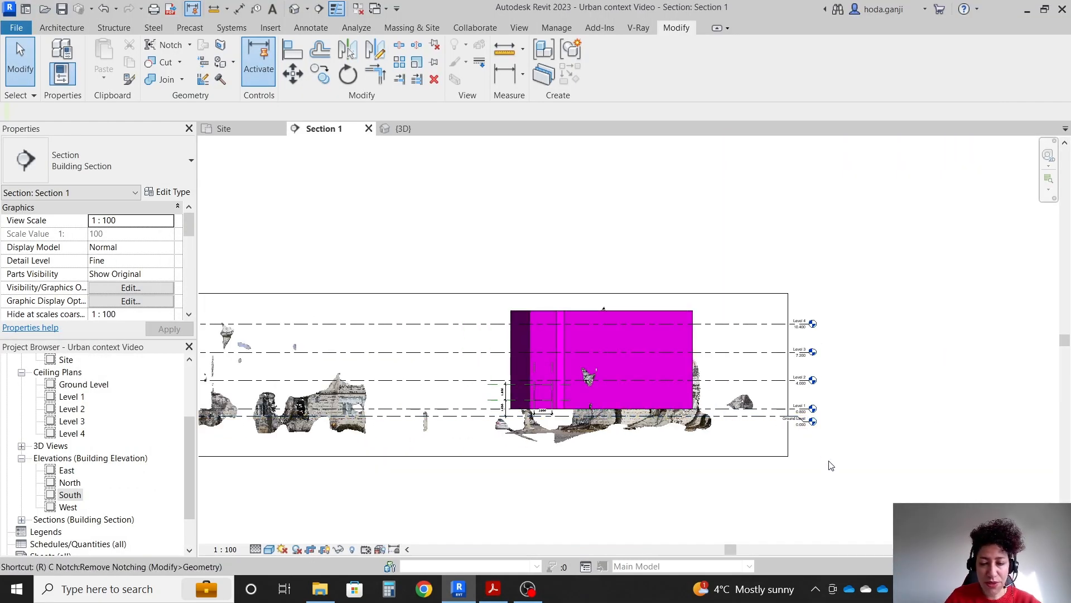
{"action": "scroll", "coordinate": [774, 418], "scroll_direction": "up", "scroll_amount": 2}
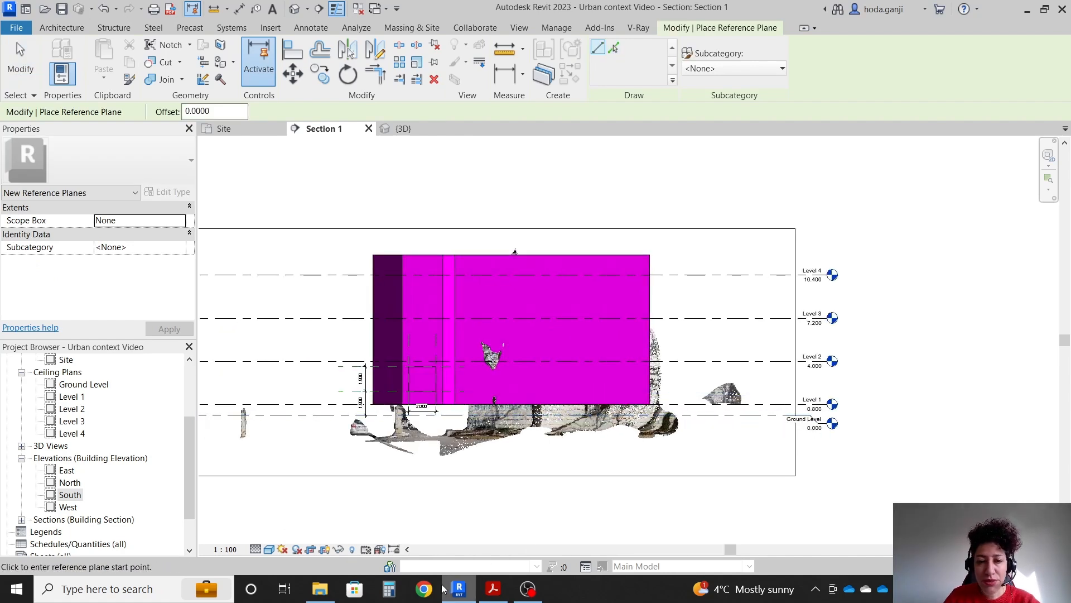
{"action": "scroll", "coordinate": [846, 434], "scroll_direction": "up", "scroll_amount": 2}
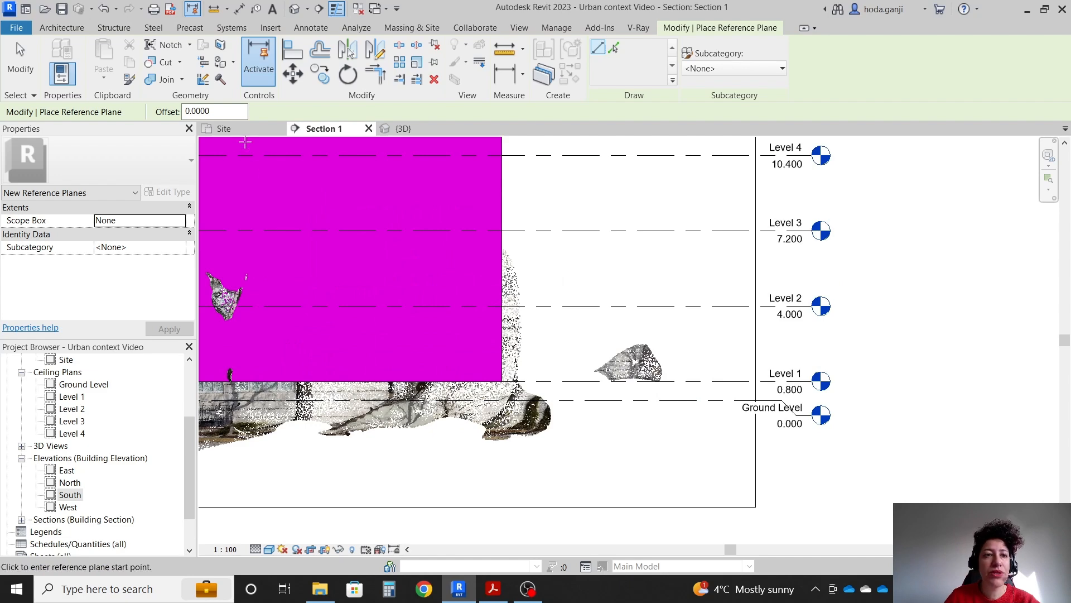
{"action": "double_click", "coordinate": [215, 112]}
{"action": "type", "text": "22"}
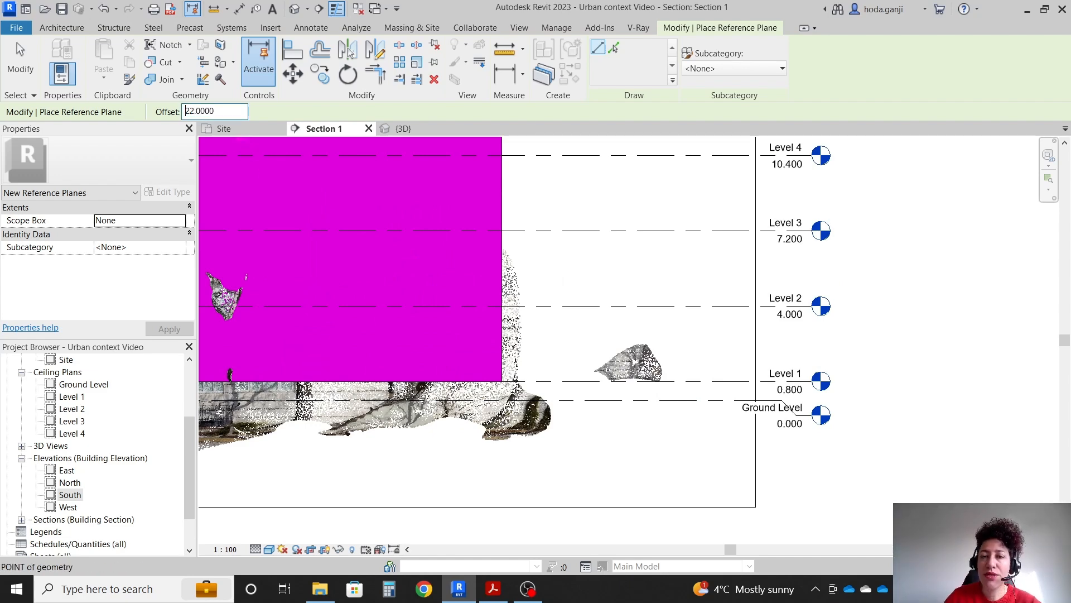
{"action": "left_click", "coordinate": [613, 48]}
{"action": "scroll", "coordinate": [987, 371], "scroll_direction": "down", "scroll_amount": 4}
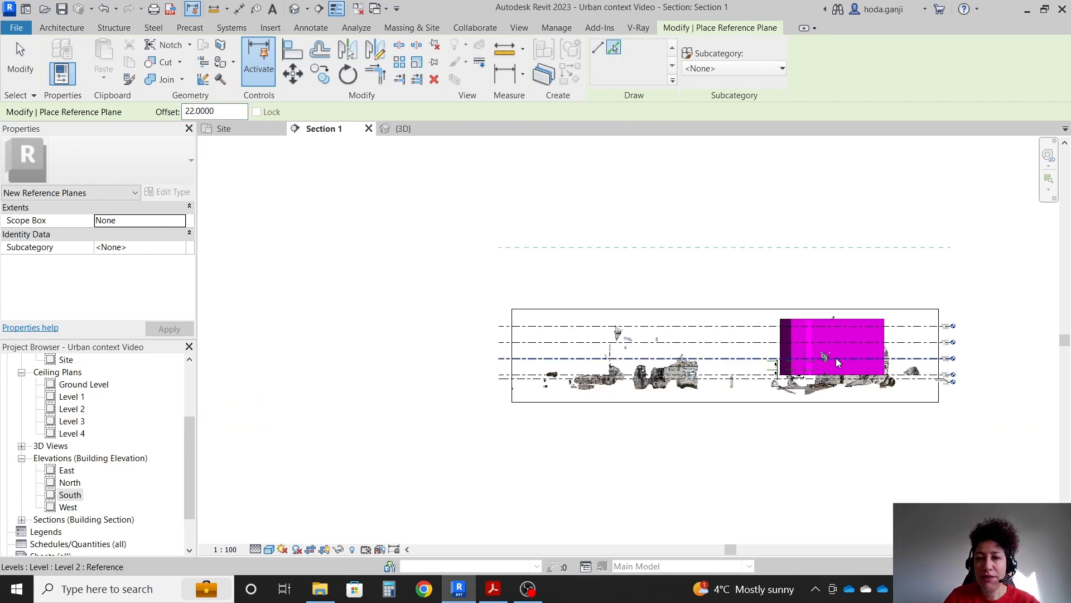
{"action": "scroll", "coordinate": [814, 352], "scroll_direction": "up", "scroll_amount": 1}
{"action": "left_click", "coordinate": [654, 394]}
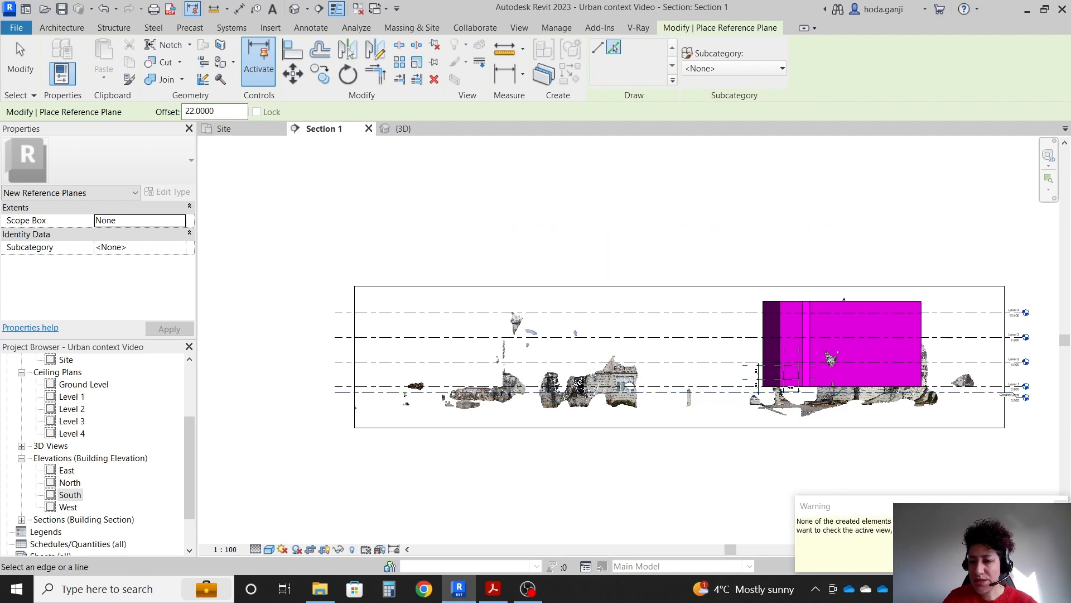
{"action": "key", "text": "Escape"}
Raise the upper edge of Section 1's crop region above the maximum height reference plane
{"action": "scroll", "coordinate": [574, 478], "scroll_direction": "down", "scroll_amount": 2}
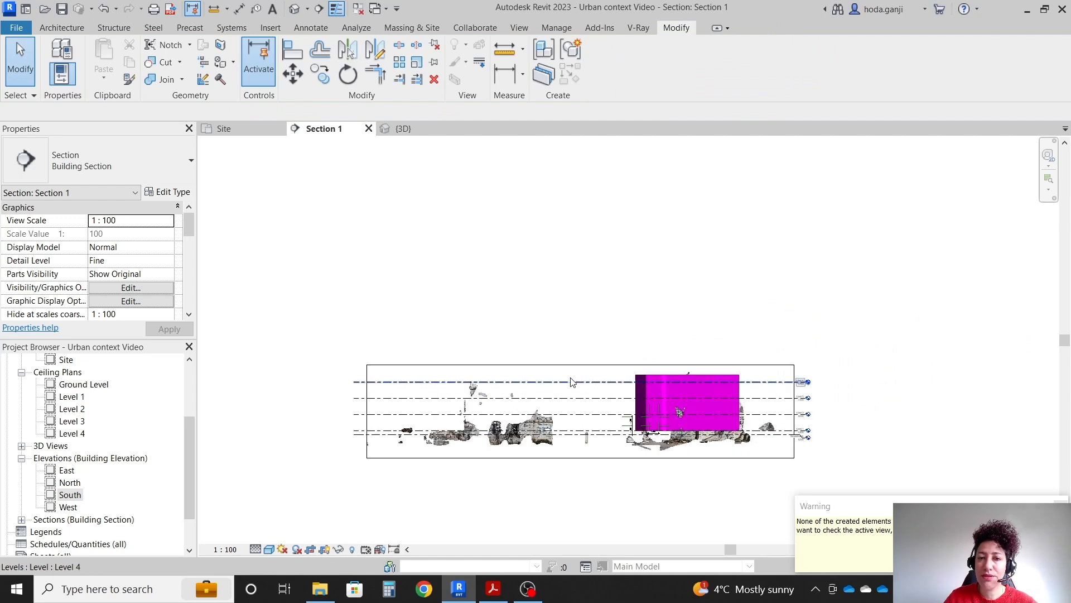
{"action": "left_click", "coordinate": [580, 365]}
{"action": "left_click_drag", "start_coordinate": [581, 365], "coordinate": [581, 260]}
{"action": "scroll", "coordinate": [688, 451], "scroll_direction": "up", "scroll_amount": 2}
{"action": "scroll", "coordinate": [661, 335], "scroll_direction": "up", "scroll_amount": 1}
{"action": "left_click", "coordinate": [974, 464]}
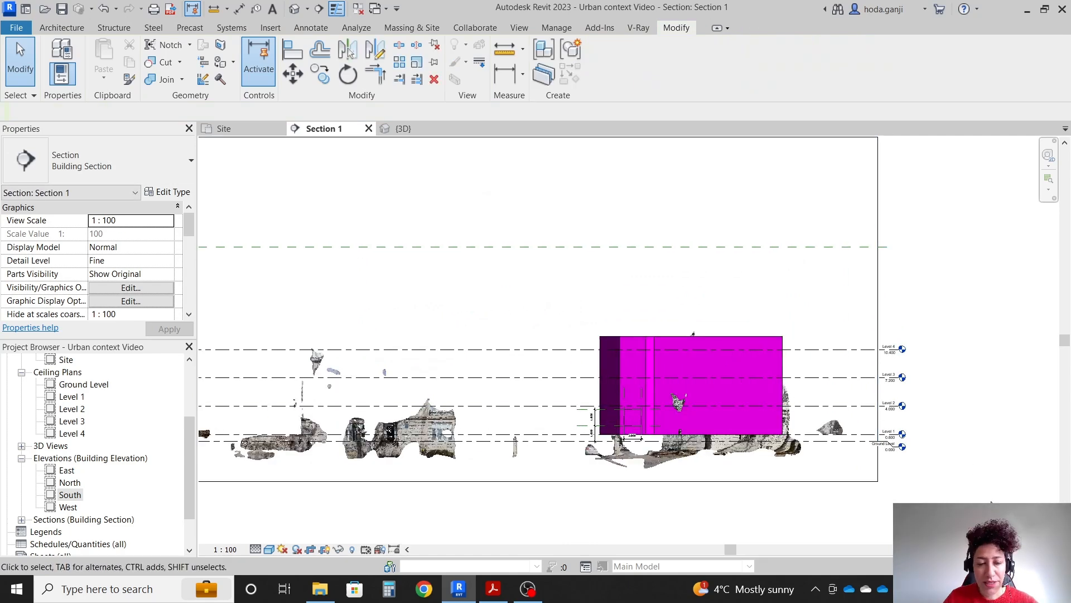
Add an aligned dimension between Ground Level and the maximum height reference plane, placed beside the level heads
{"action": "key", "text": "d"}
{"action": "key", "text": "i"}
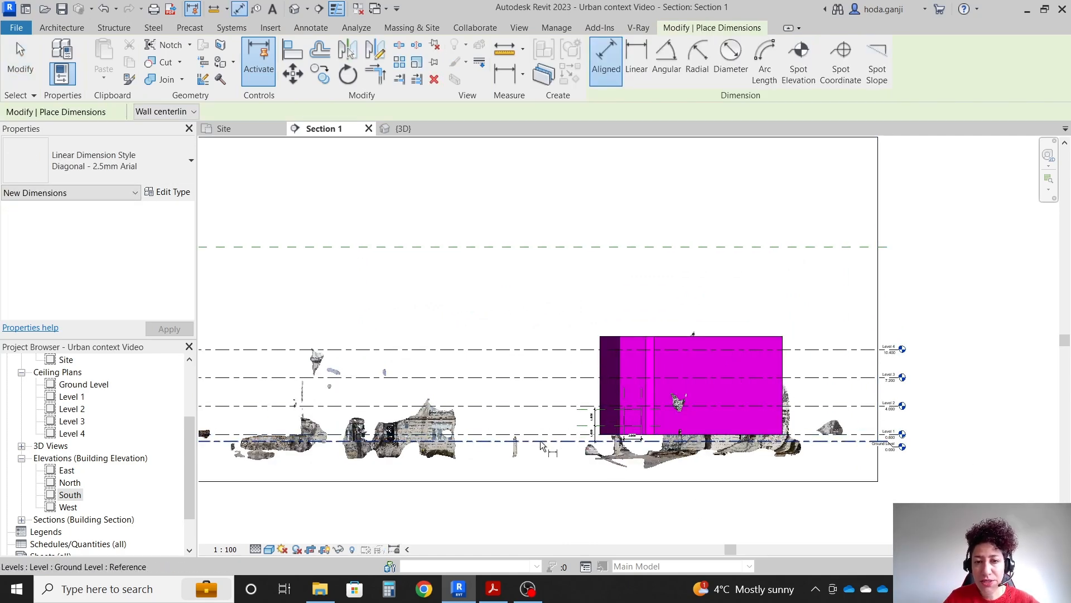
{"action": "left_click", "coordinate": [563, 246]}
{"action": "scroll", "coordinate": [851, 286], "scroll_direction": "up", "scroll_amount": 2}
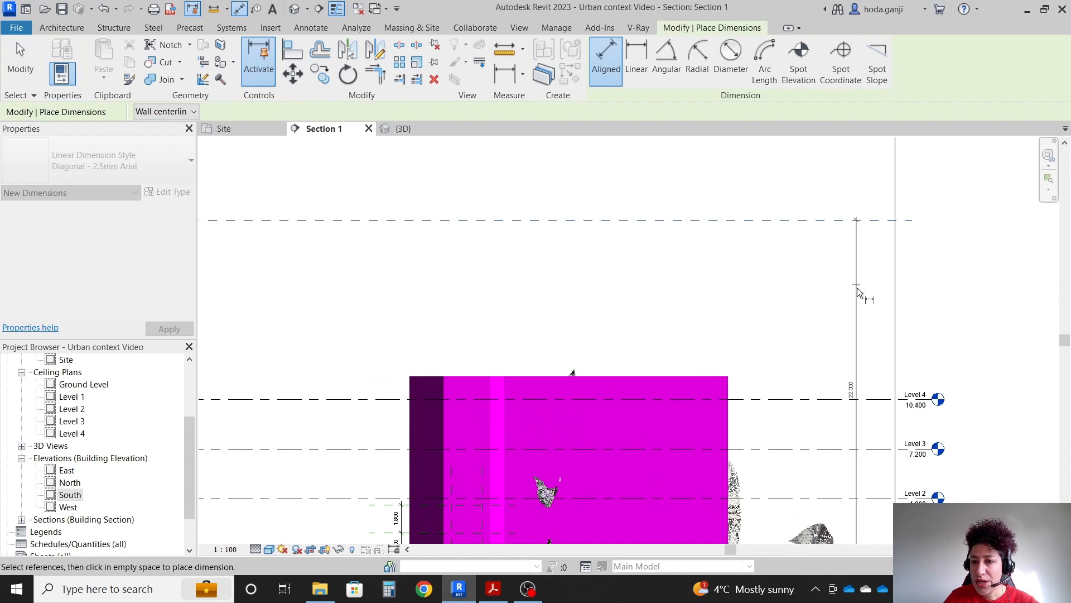
{"action": "left_click", "coordinate": [859, 298]}
{"action": "scroll", "coordinate": [823, 360], "scroll_direction": "down", "scroll_amount": 2}
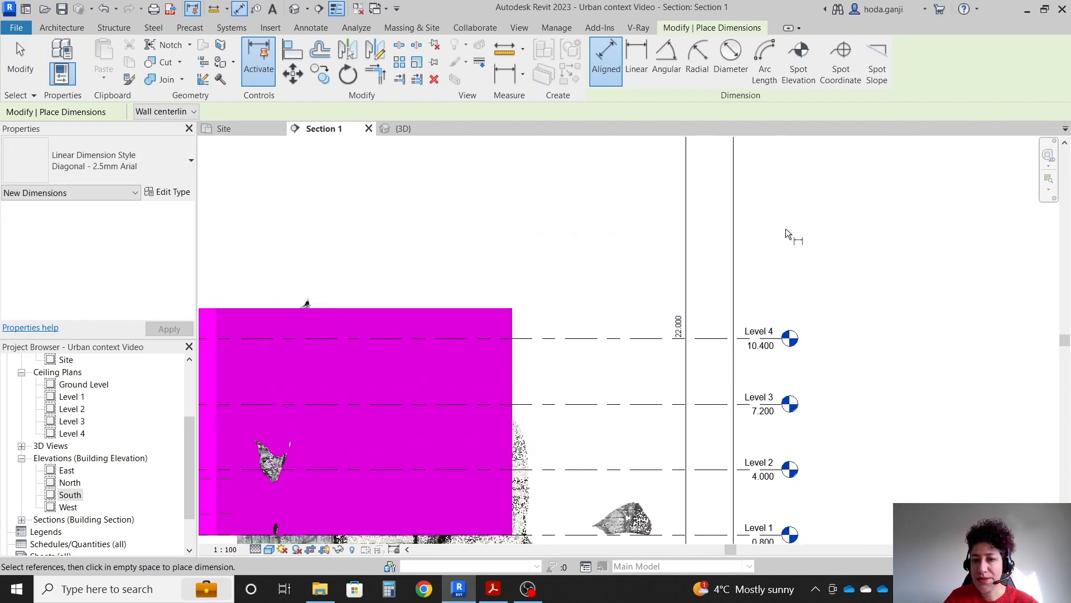
{"action": "key", "text": "Escape"}
{"action": "key", "text": "Escape"}
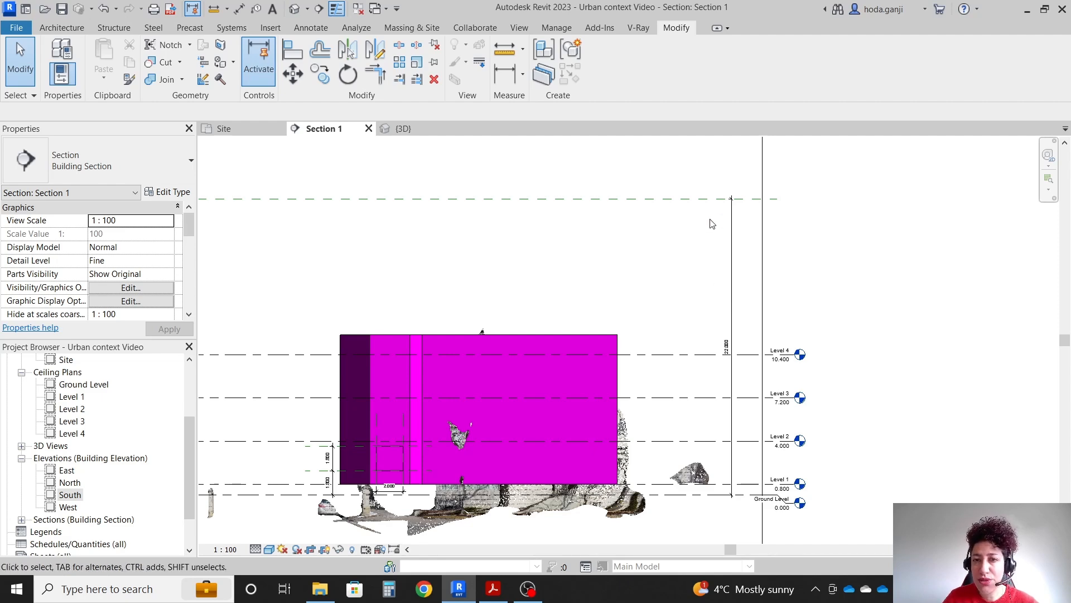
Compare the Level 1 to Level 2 and minimum floor-to-floor height requirements in Assignment2b.pdf with the levels in Revit's Section 1
{"action": "scroll", "coordinate": [704, 241], "scroll_direction": "up", "scroll_amount": 1}
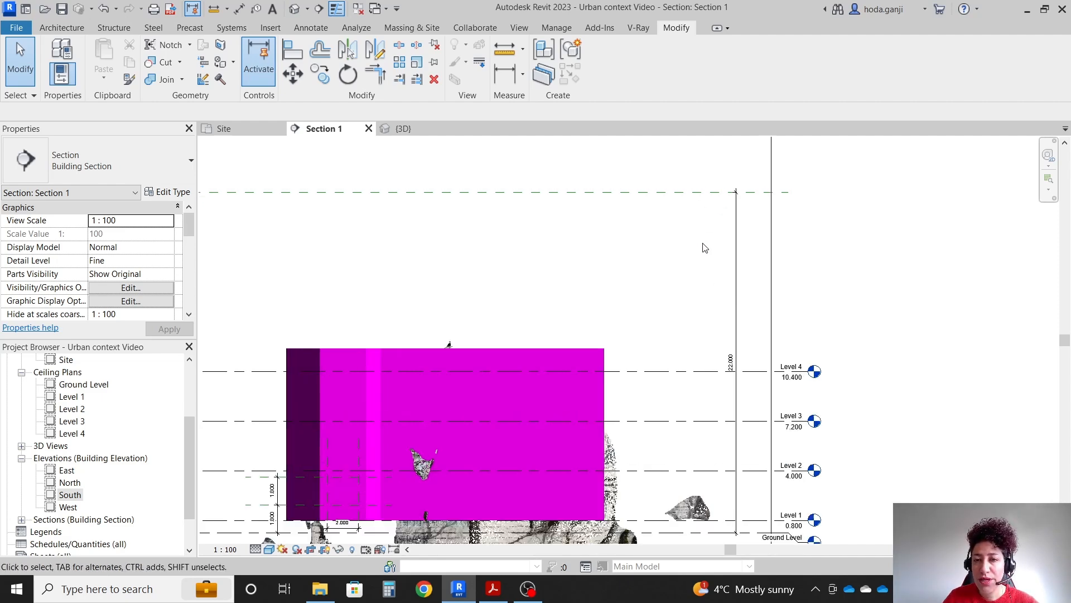
{"action": "left_click", "coordinate": [697, 192]}
{"action": "key", "text": "alt+Tab"}
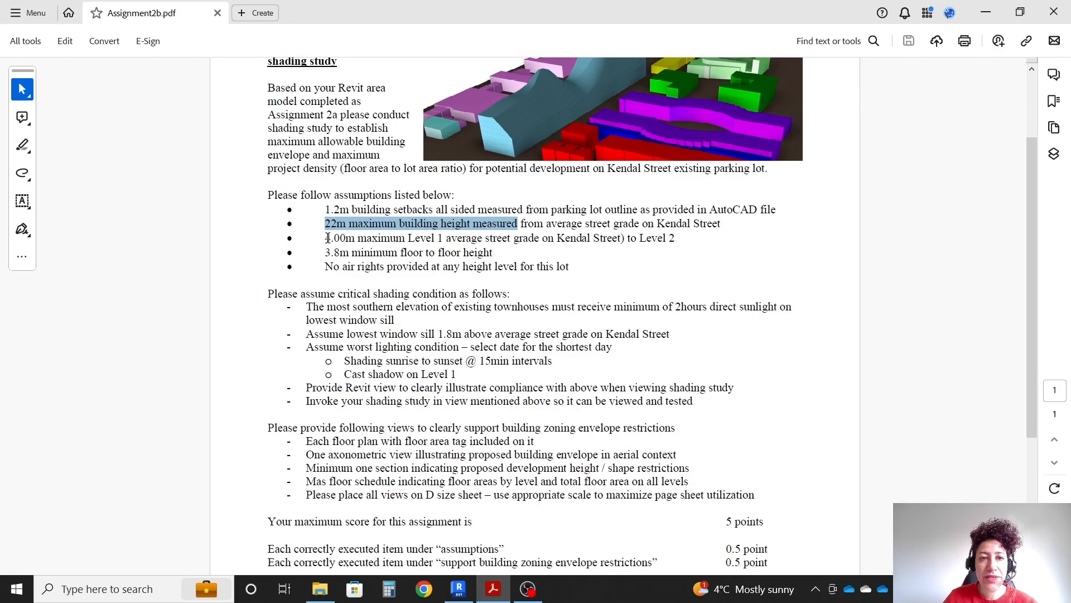
{"action": "left_click_drag", "start_coordinate": [324, 238], "coordinate": [444, 239]}
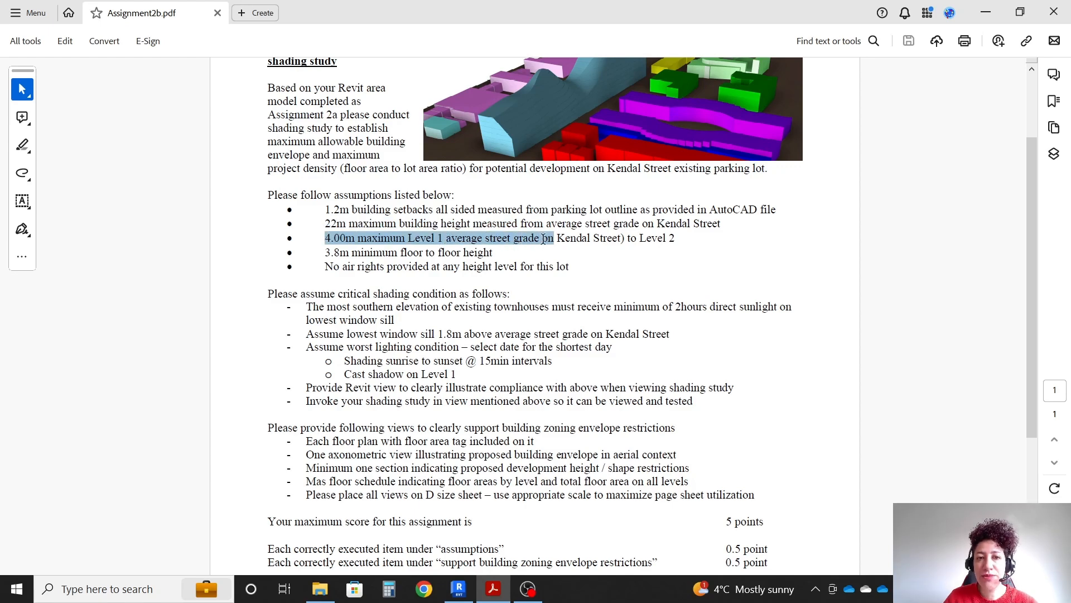
{"action": "left_click_drag", "start_coordinate": [647, 243], "coordinate": [668, 238]}
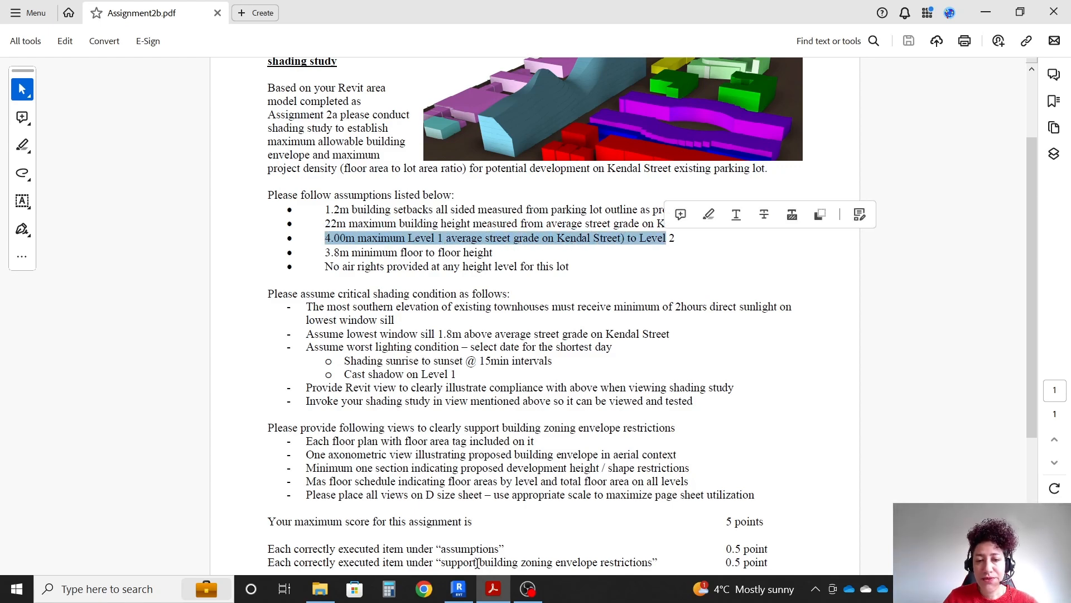
{"action": "left_click", "coordinate": [459, 589]}
{"action": "scroll", "coordinate": [768, 446], "scroll_direction": "up", "scroll_amount": 2}
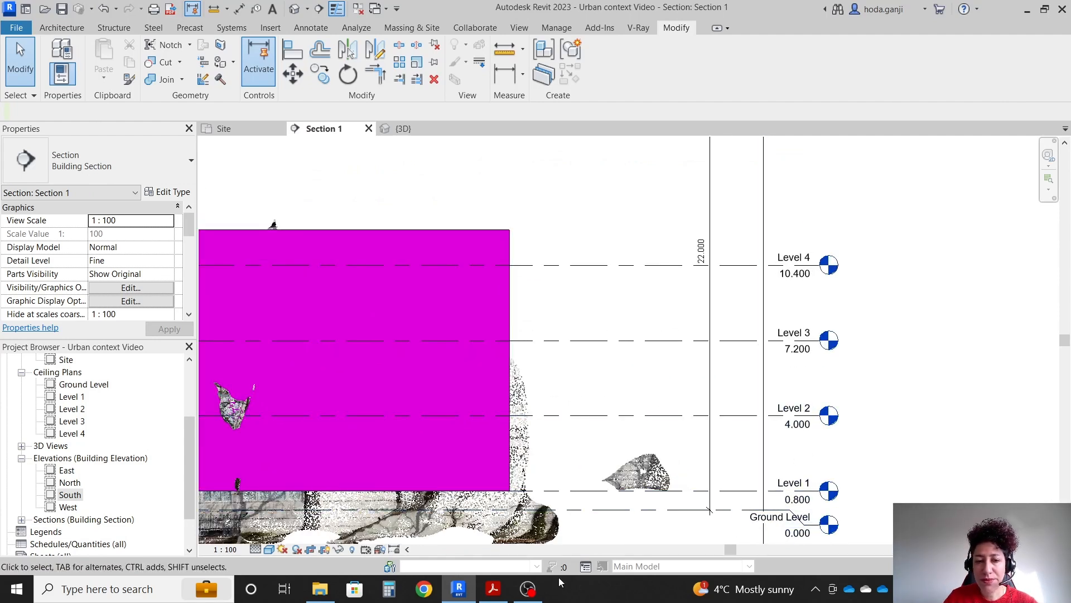
{"action": "left_click", "coordinate": [494, 589]}
{"action": "left_click_drag", "start_coordinate": [322, 249], "coordinate": [496, 253]}
{"action": "scroll", "coordinate": [859, 363], "scroll_direction": "up", "scroll_amount": 2}
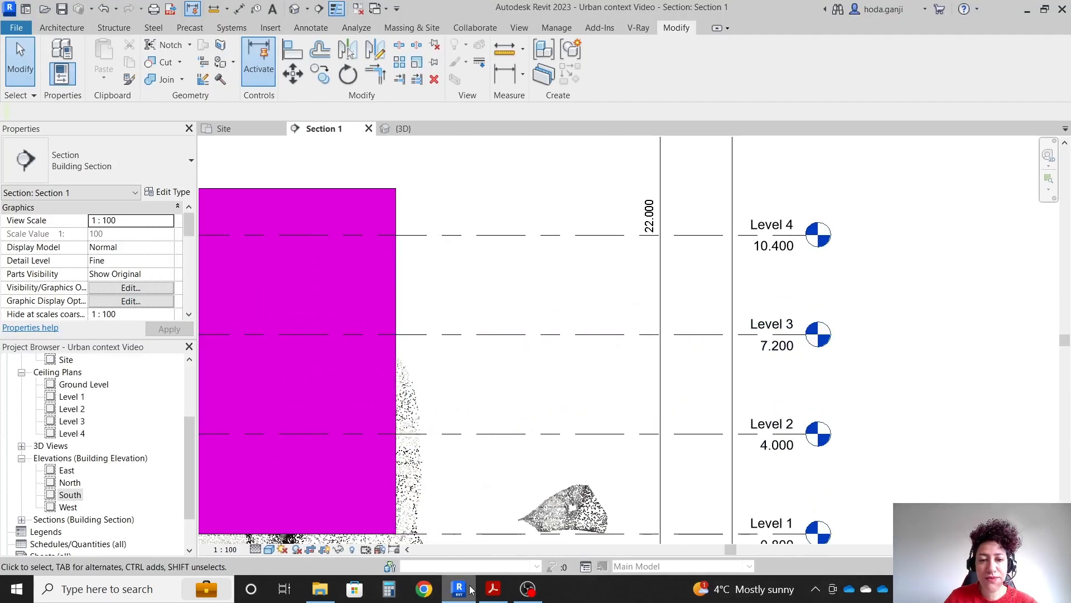
{"action": "left_click", "coordinate": [493, 589]}
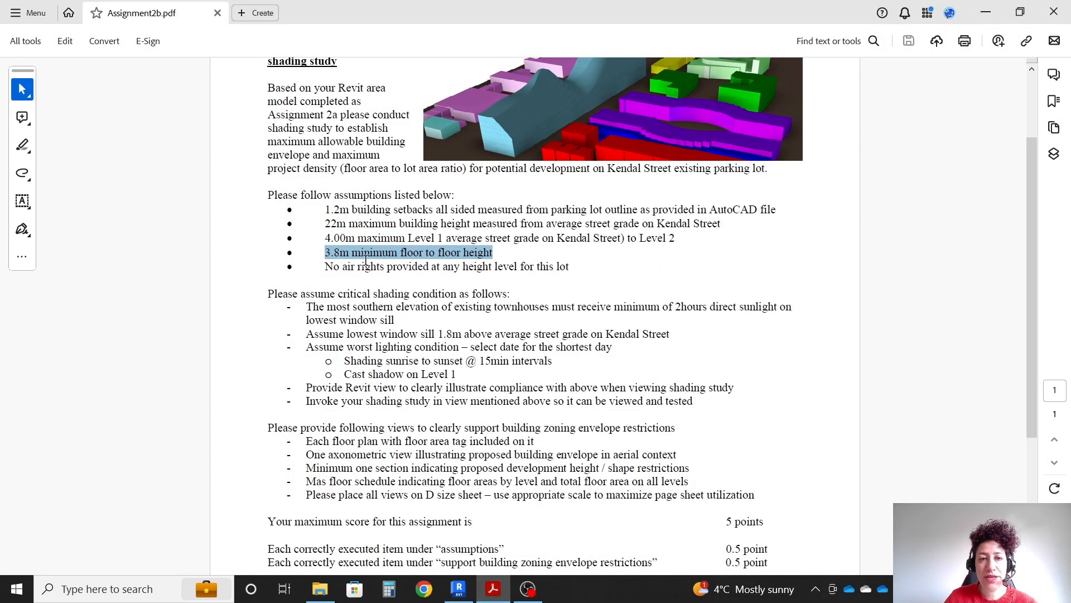
{"action": "left_click", "coordinate": [502, 595]}
In Revit's Section 1, set Level 3's height above Level 2 to 3.8 m
{"action": "left_click", "coordinate": [550, 322]}
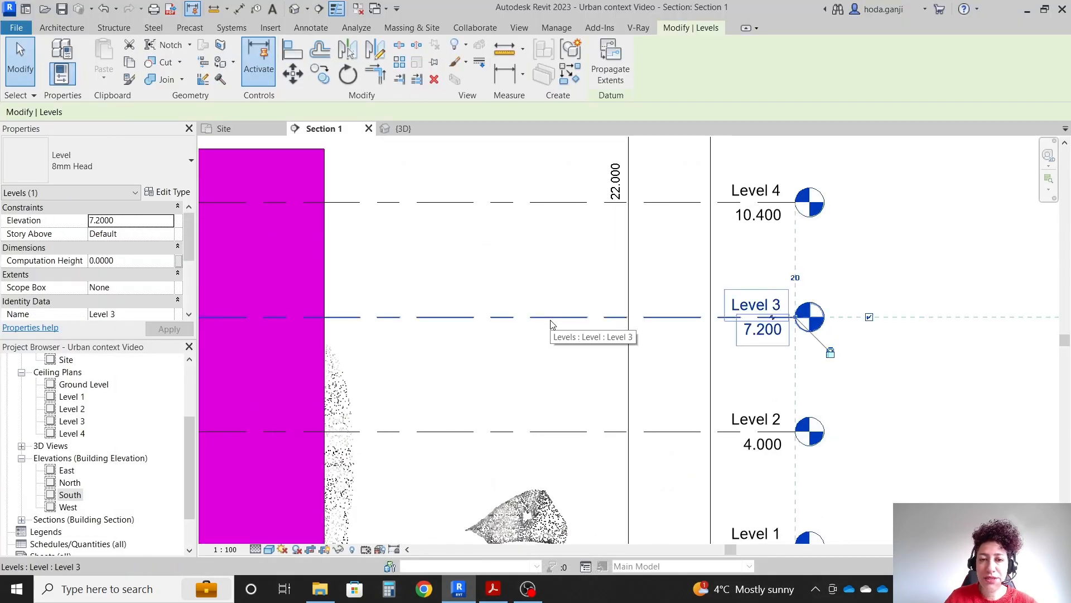
{"action": "scroll", "coordinate": [430, 306], "scroll_direction": "down", "scroll_amount": 6}
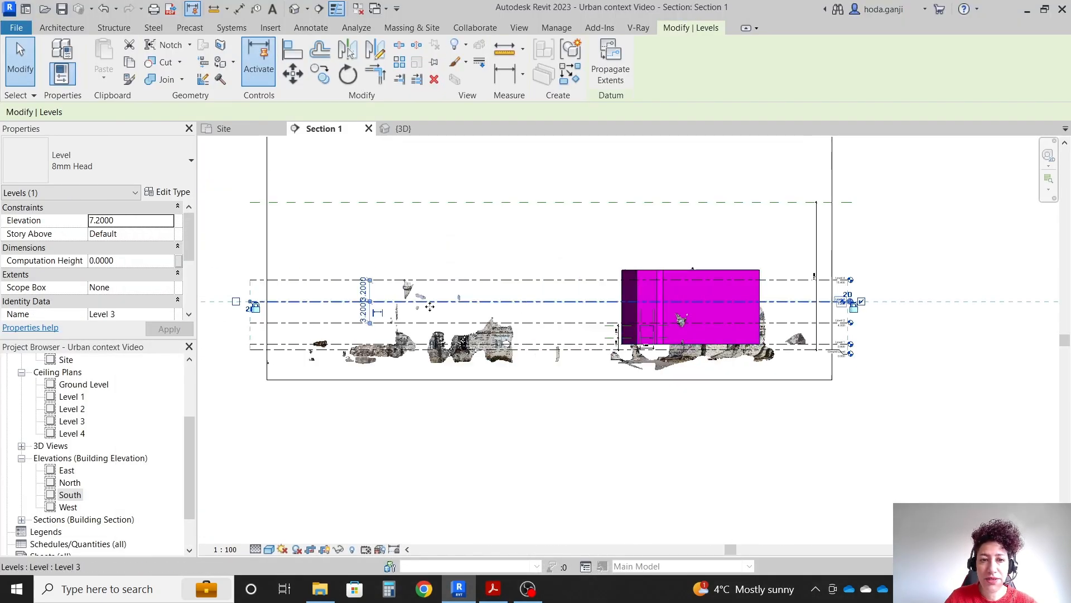
{"action": "scroll", "coordinate": [375, 316], "scroll_direction": "up", "scroll_amount": 2}
{"action": "left_click", "coordinate": [1038, 318]}
{"action": "scroll", "coordinate": [1037, 318], "scroll_direction": "up", "scroll_amount": 8}
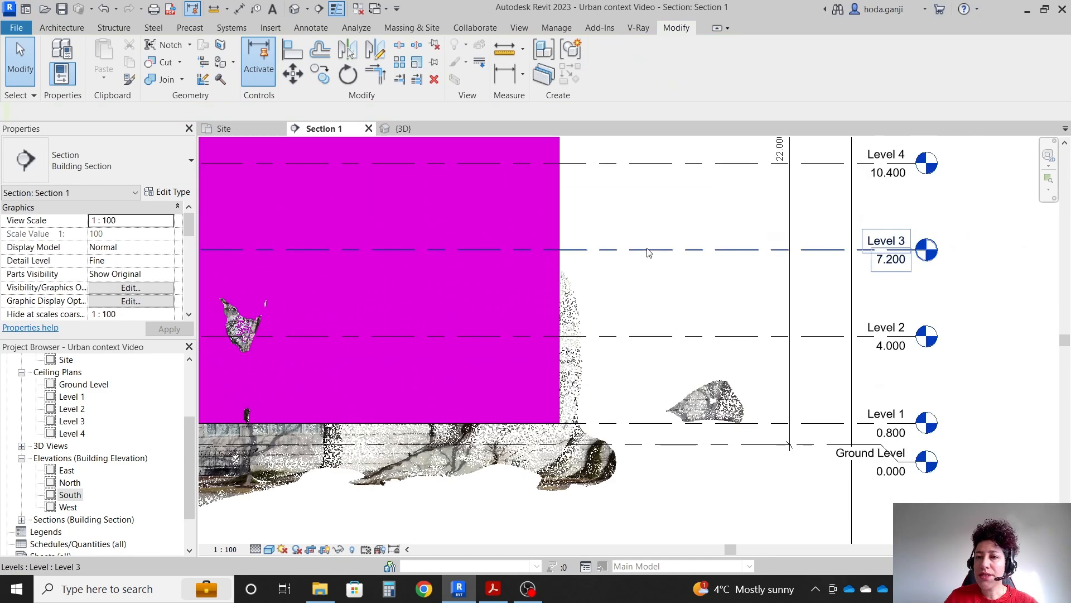
{"action": "left_click", "coordinate": [647, 252]}
{"action": "scroll", "coordinate": [647, 252], "scroll_direction": "down", "scroll_amount": 5}
{"action": "scroll", "coordinate": [307, 326], "scroll_direction": "up", "scroll_amount": 5}
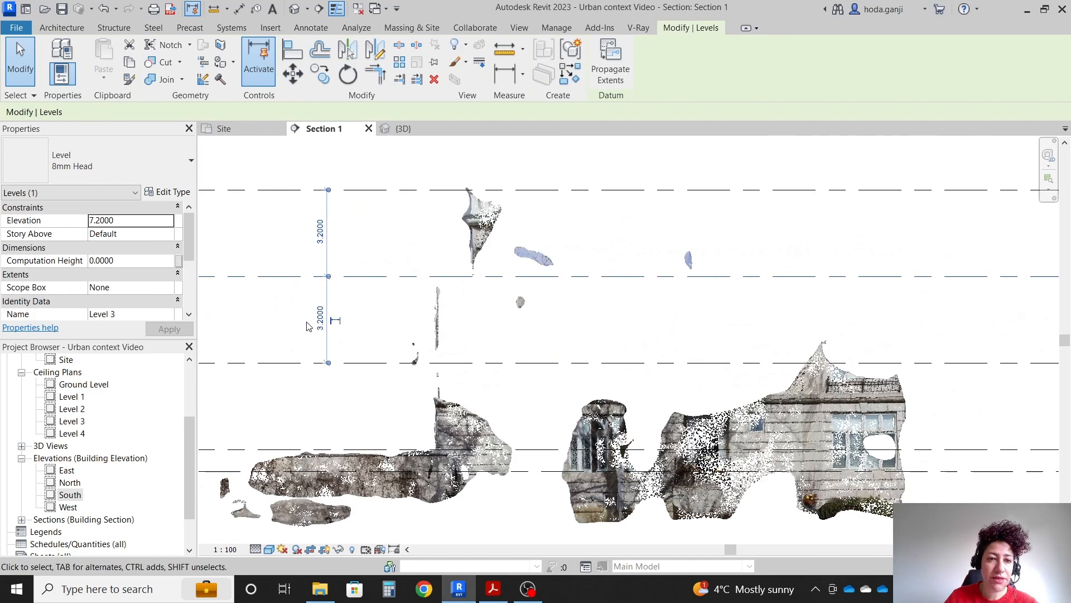
{"action": "left_click", "coordinate": [320, 323]}
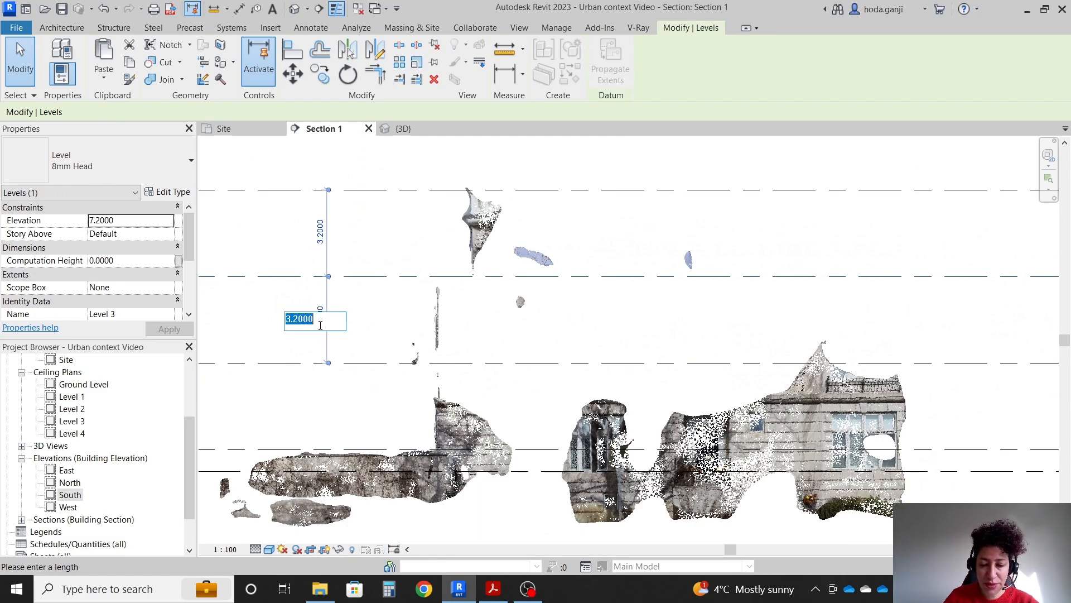
{"action": "type", "text": "3.8"}
{"action": "key", "text": "Return"}
{"action": "left_click", "coordinate": [357, 226]}
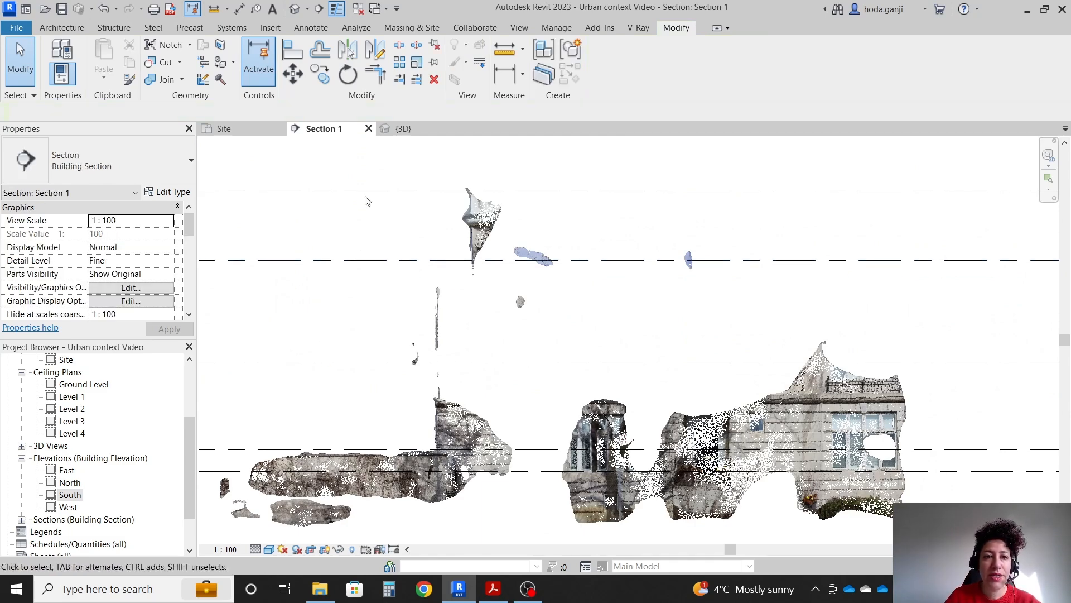
Set Level 4's height above Level 3 to 3.8 m
{"action": "left_click", "coordinate": [365, 190]}
{"action": "left_click", "coordinate": [320, 222]}
{"action": "type", "text": "3."}
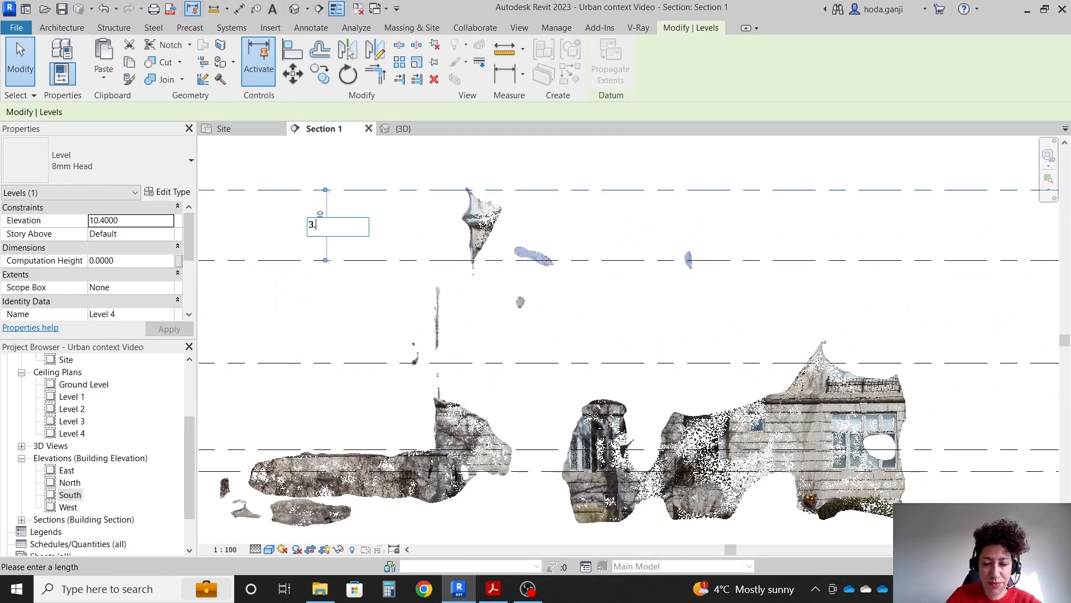
{"action": "type", "text": "8"}
{"action": "key", "text": "Return"}
{"action": "left_click", "coordinate": [333, 304]}
Add three levels above Level 4 by picking level lines, each offset 3.8 m above the one below
{"action": "scroll", "coordinate": [333, 303], "scroll_direction": "down", "scroll_amount": 4}
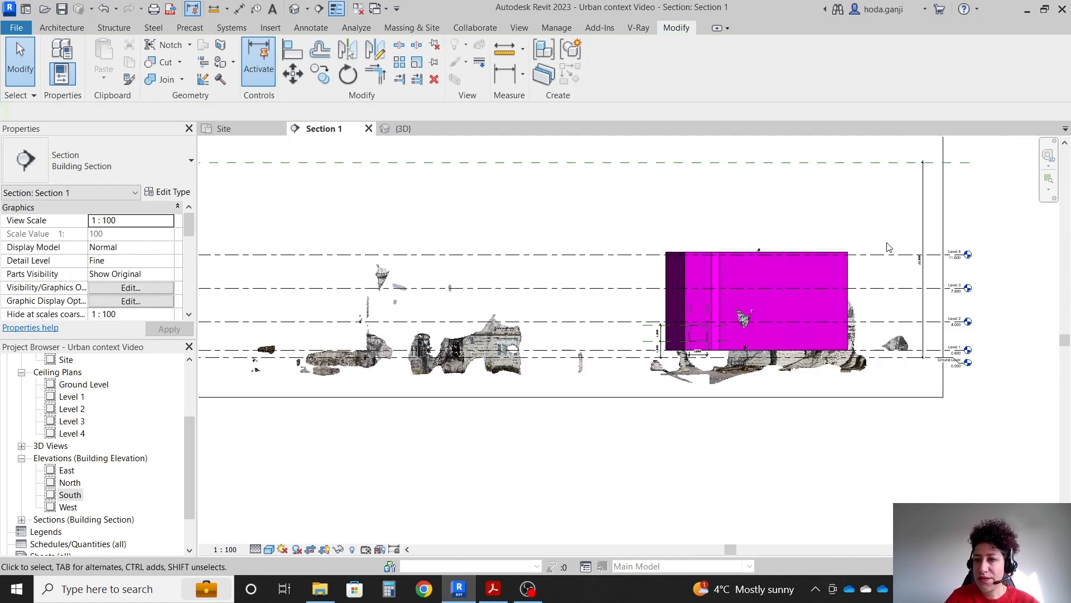
{"action": "scroll", "coordinate": [888, 244], "scroll_direction": "up", "scroll_amount": 6}
{"action": "scroll", "coordinate": [590, 332], "scroll_direction": "down", "scroll_amount": 4}
{"action": "scroll", "coordinate": [921, 280], "scroll_direction": "up", "scroll_amount": 2}
{"action": "key", "text": "l"}
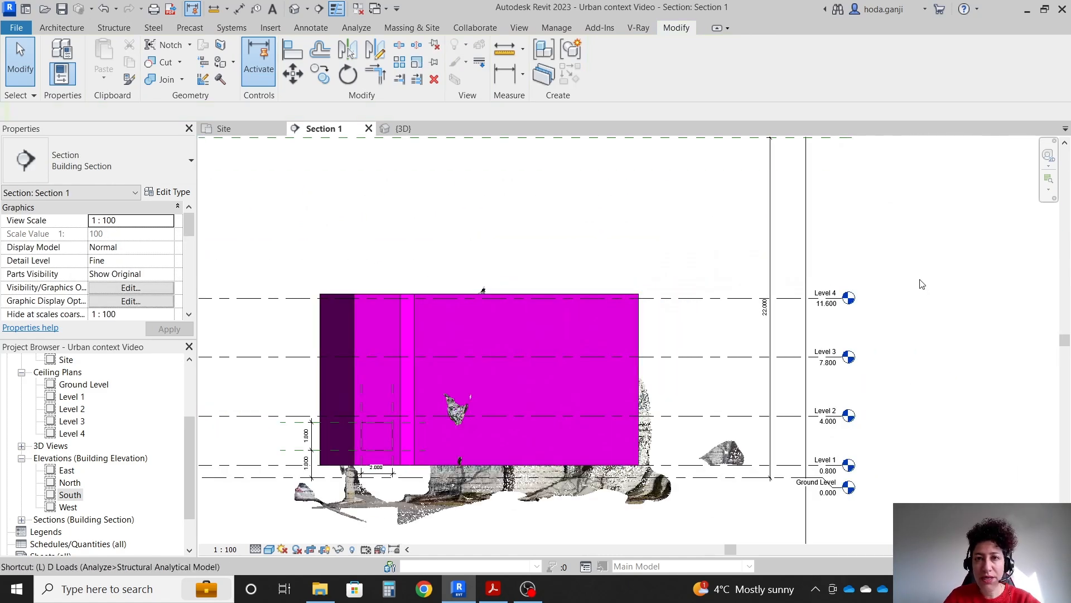
{"action": "key", "text": "l"}
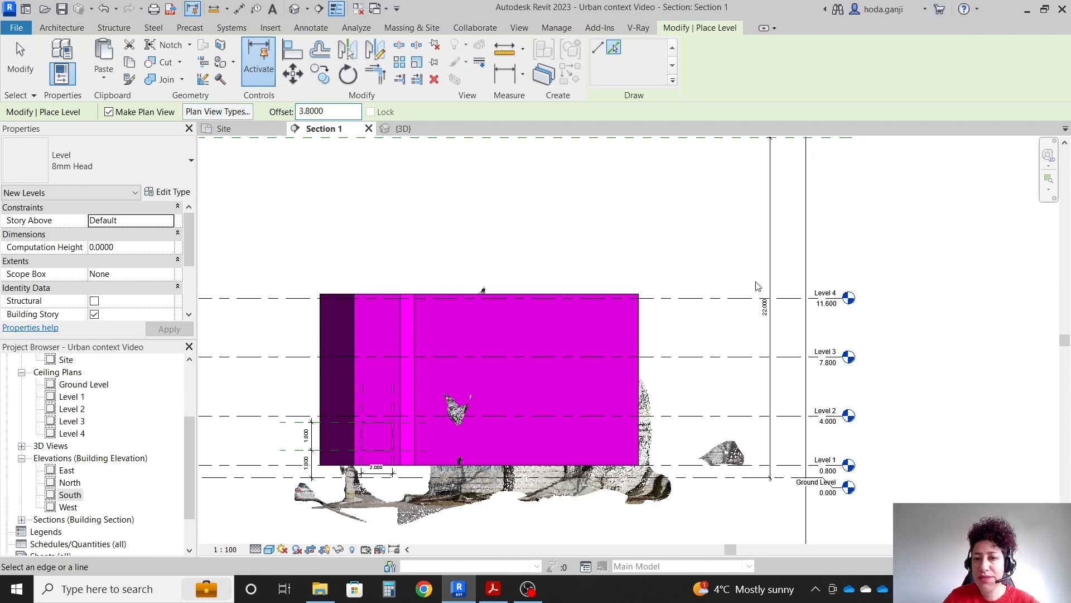
{"action": "left_click", "coordinate": [729, 299]}
{"action": "scroll", "coordinate": [713, 350], "scroll_direction": "down", "scroll_amount": 4}
{"action": "scroll", "coordinate": [710, 311], "scroll_direction": "up", "scroll_amount": 3}
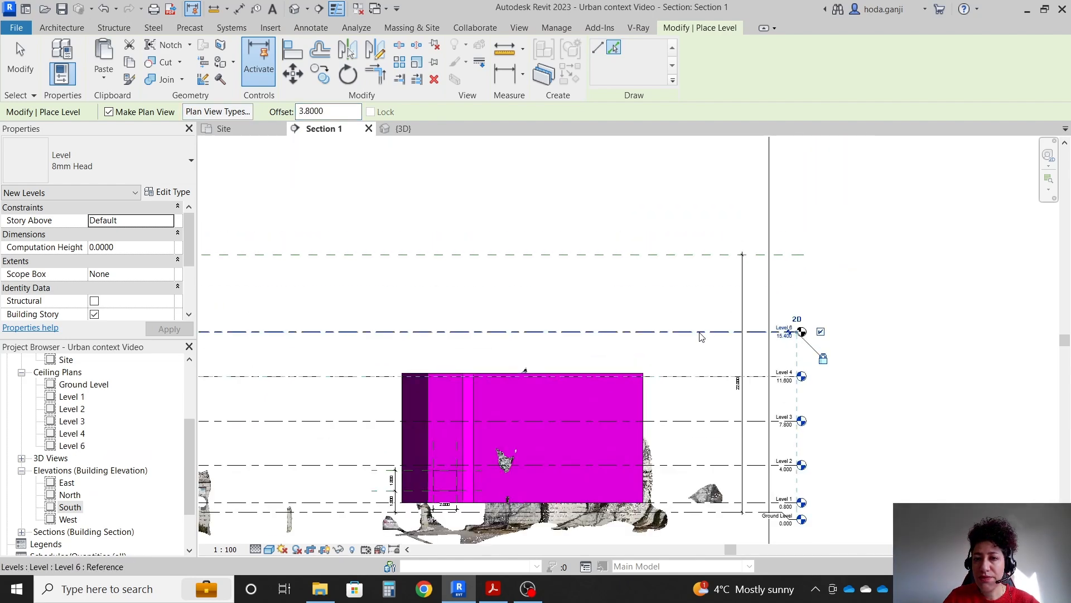
{"action": "left_click", "coordinate": [700, 334]}
{"action": "scroll", "coordinate": [694, 312], "scroll_direction": "up", "scroll_amount": 3}
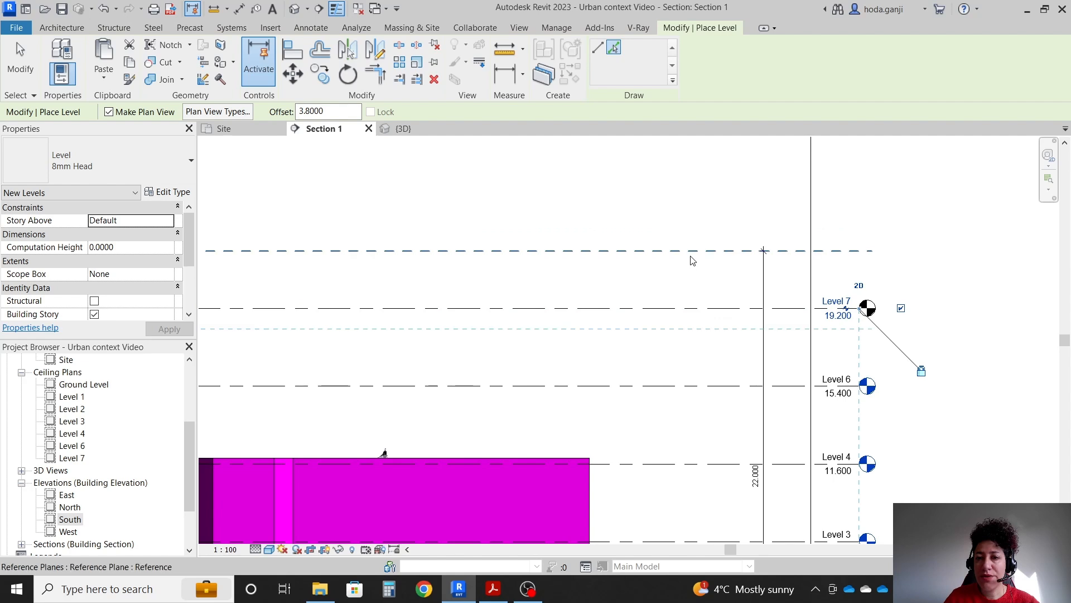
{"action": "left_click", "coordinate": [689, 312]}
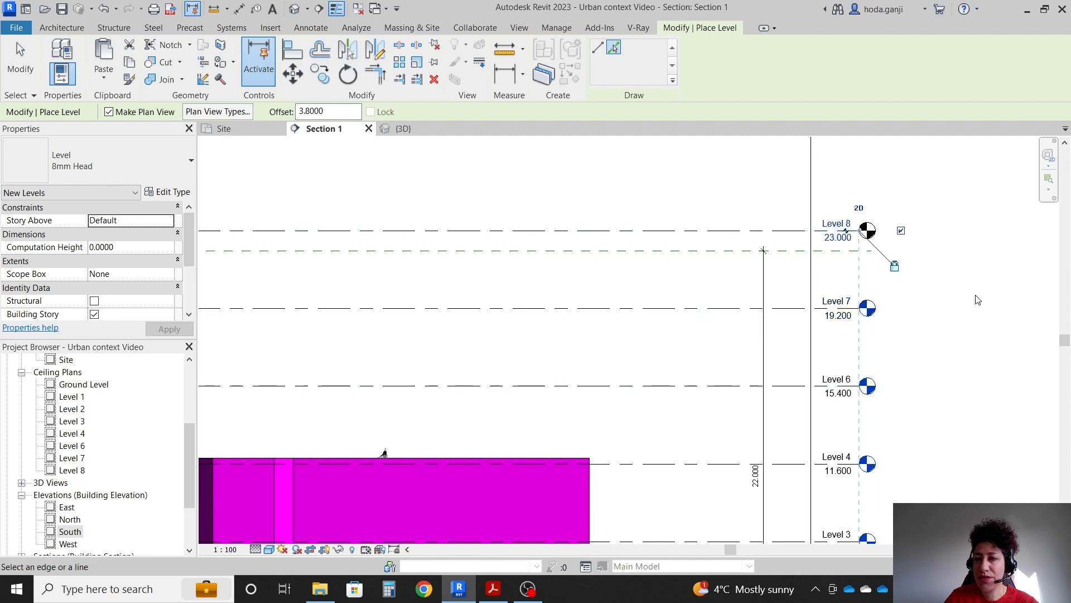
{"action": "scroll", "coordinate": [949, 296], "scroll_direction": "up", "scroll_amount": 3}
{"action": "key", "text": "Escape"}
{"action": "key", "text": "Escape"}
{"action": "key", "text": "i"}
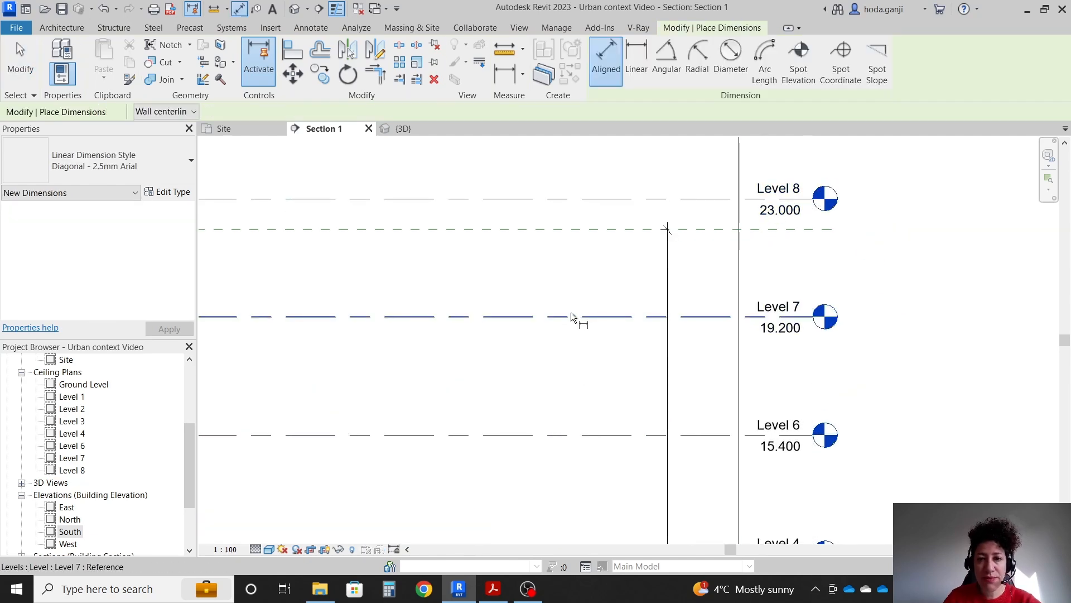
{"action": "left_click", "coordinate": [570, 316]}
{"action": "left_click", "coordinate": [576, 230]}
{"action": "key", "text": "Escape"}
{"action": "key", "text": "Escape"}
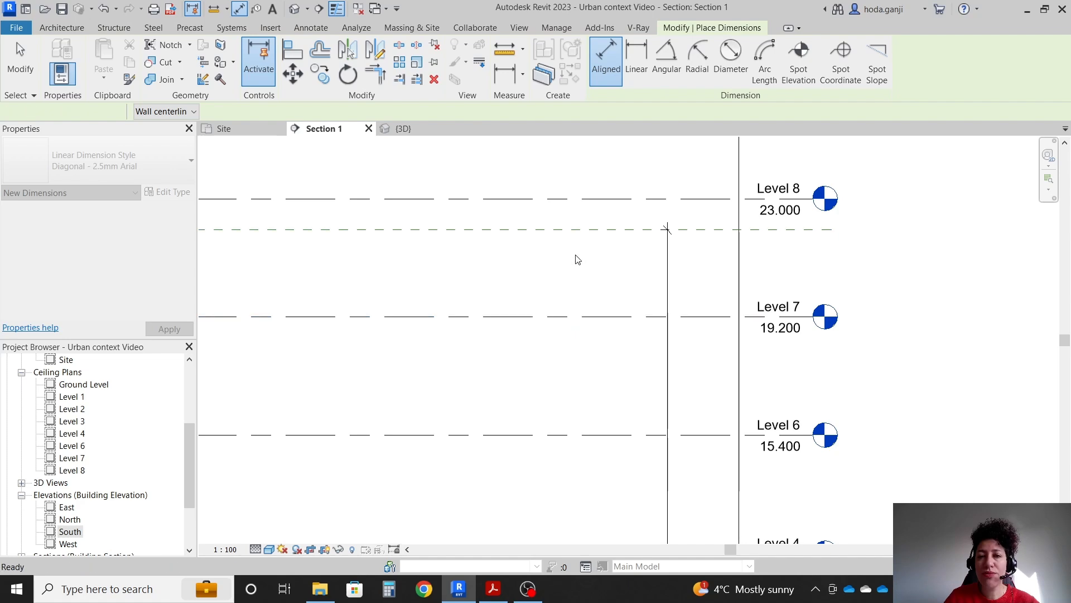
Make Level 8's temporary dimension to the maximum height plane permanent and move its lower reference to Level 7
{"action": "left_click", "coordinate": [590, 198]}
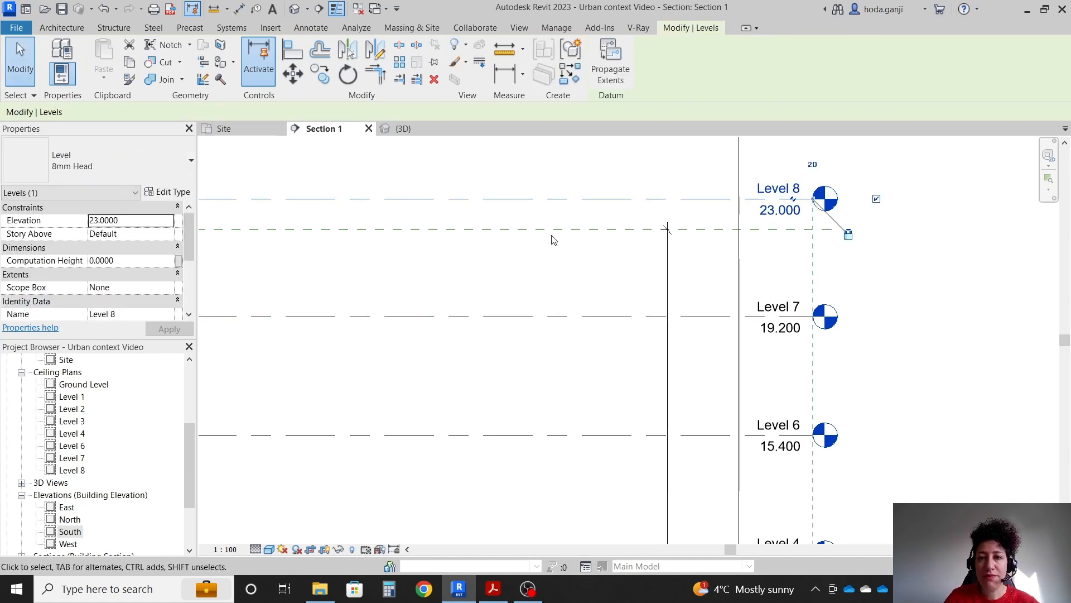
{"action": "scroll", "coordinate": [552, 240], "scroll_direction": "down", "scroll_amount": 5}
{"action": "scroll", "coordinate": [395, 258], "scroll_direction": "up", "scroll_amount": 6}
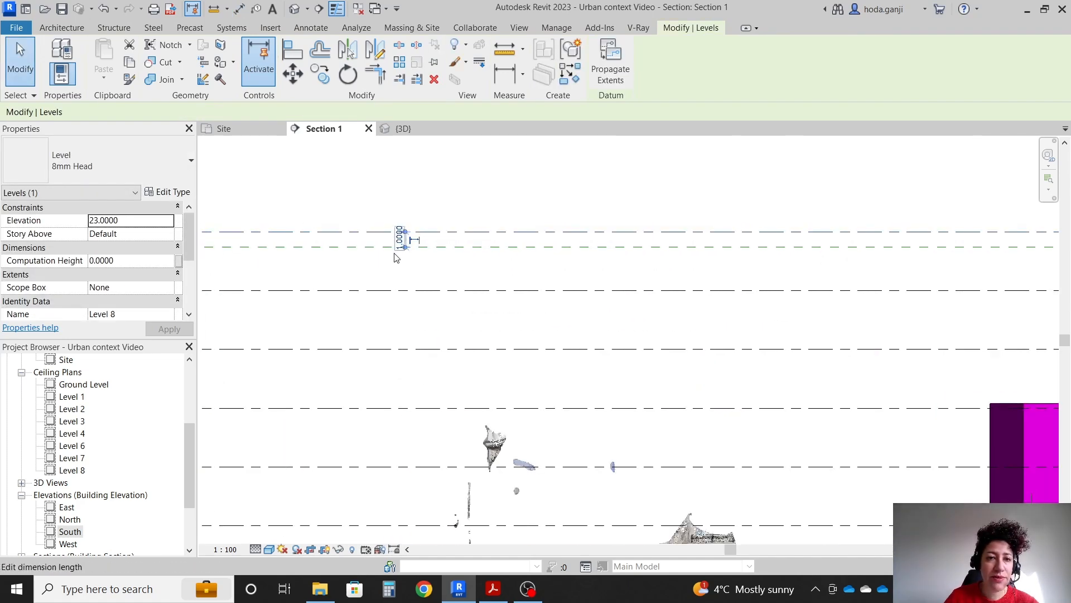
{"action": "scroll", "coordinate": [394, 254], "scroll_direction": "up", "scroll_amount": 1}
{"action": "scroll", "coordinate": [527, 251], "scroll_direction": "down", "scroll_amount": 5}
{"action": "scroll", "coordinate": [400, 258], "scroll_direction": "up", "scroll_amount": 5}
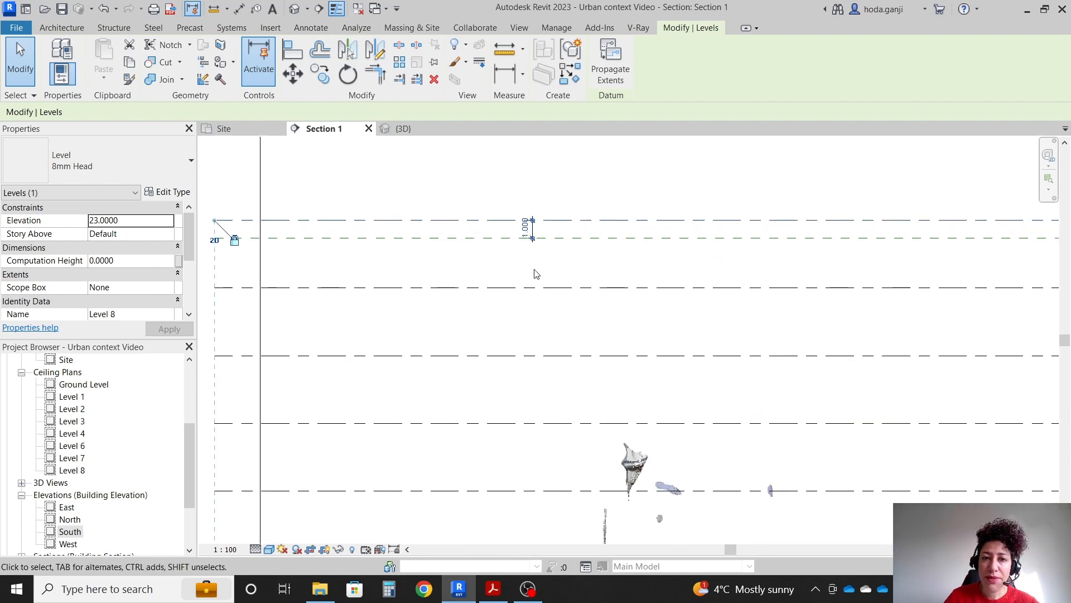
{"action": "scroll", "coordinate": [530, 240], "scroll_direction": "up", "scroll_amount": 2}
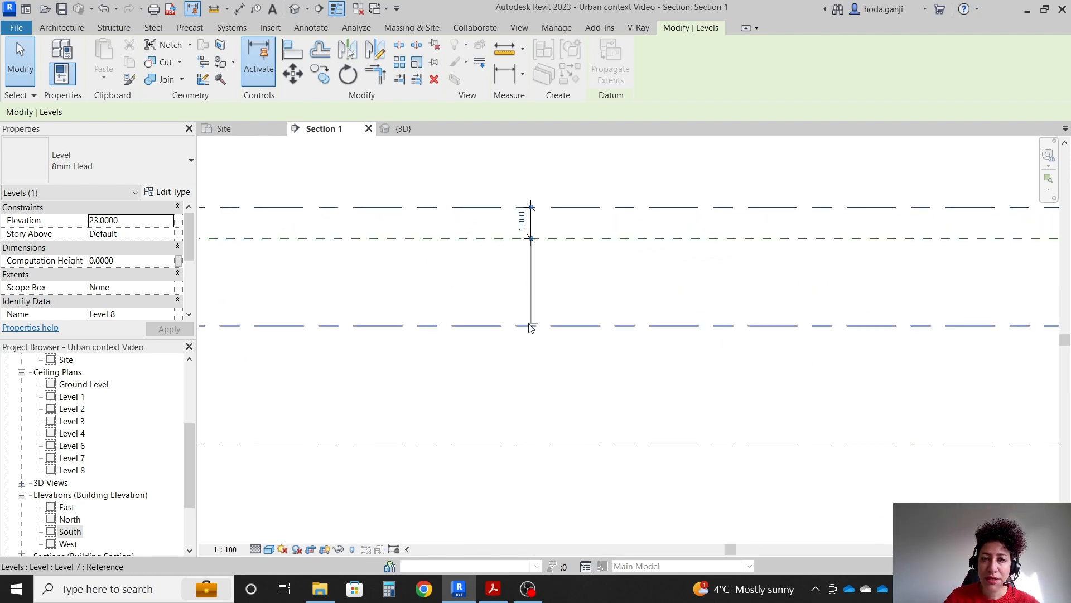
{"action": "left_click_drag", "start_coordinate": [529, 324], "coordinate": [530, 325]}
{"action": "scroll", "coordinate": [528, 230], "scroll_direction": "up", "scroll_amount": 2}
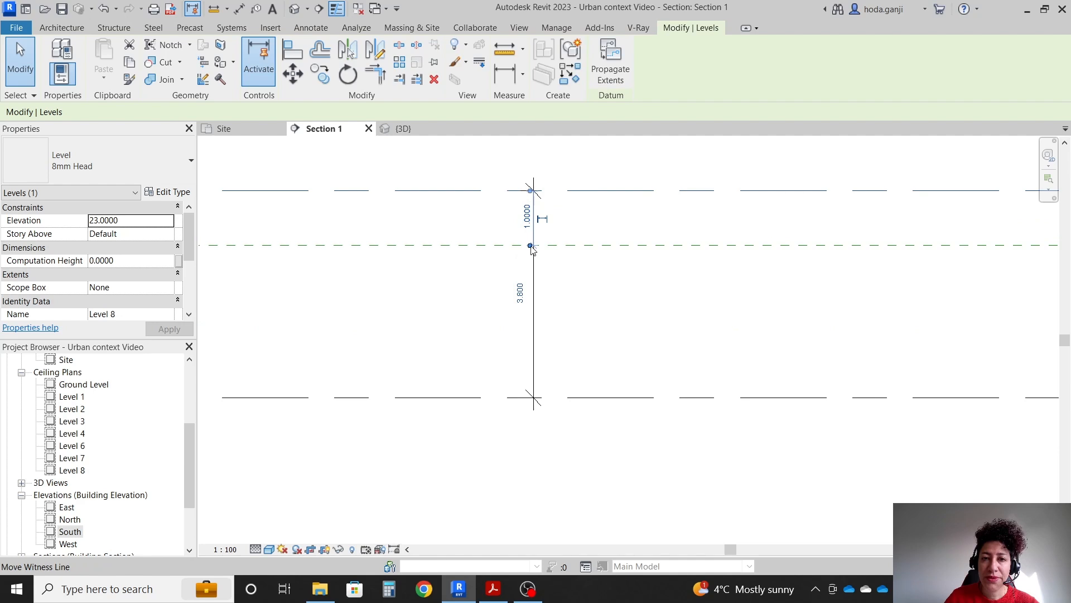
Reference Level 8's temporary dimension to Level 7 and set the distance to 2.8 m
{"action": "left_click_drag", "start_coordinate": [532, 250], "coordinate": [545, 382]}
{"action": "scroll", "coordinate": [556, 339], "scroll_direction": "up", "scroll_amount": 1}
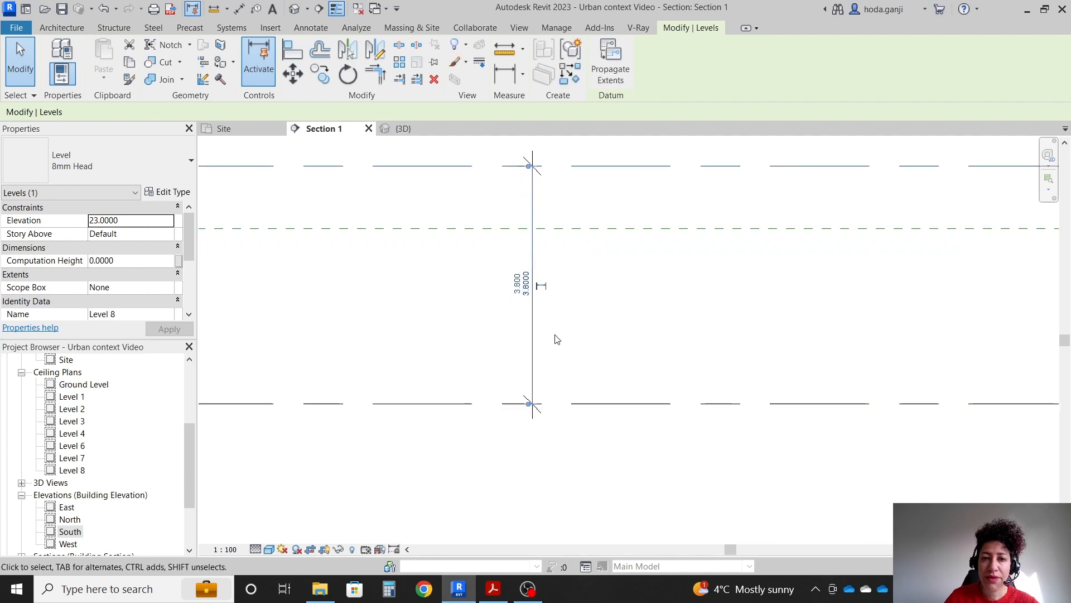
{"action": "left_click", "coordinate": [527, 284]}
{"action": "type", "text": "2.8"}
{"action": "key", "text": "Return"}
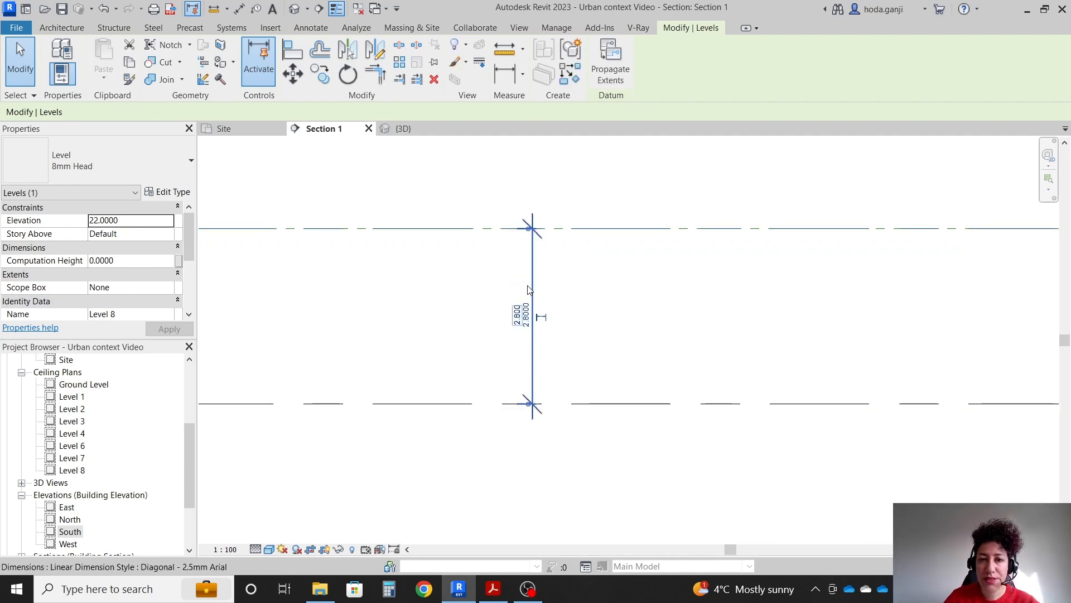
{"action": "left_click", "coordinate": [429, 241]}
Add an aligned dimension between Level 7 and Level 8 beside the overall height dimension near the level heads
{"action": "scroll", "coordinate": [427, 239], "scroll_direction": "down", "scroll_amount": 8}
{"action": "scroll", "coordinate": [647, 240], "scroll_direction": "up", "scroll_amount": 4}
{"action": "scroll", "coordinate": [964, 250], "scroll_direction": "up", "scroll_amount": 3}
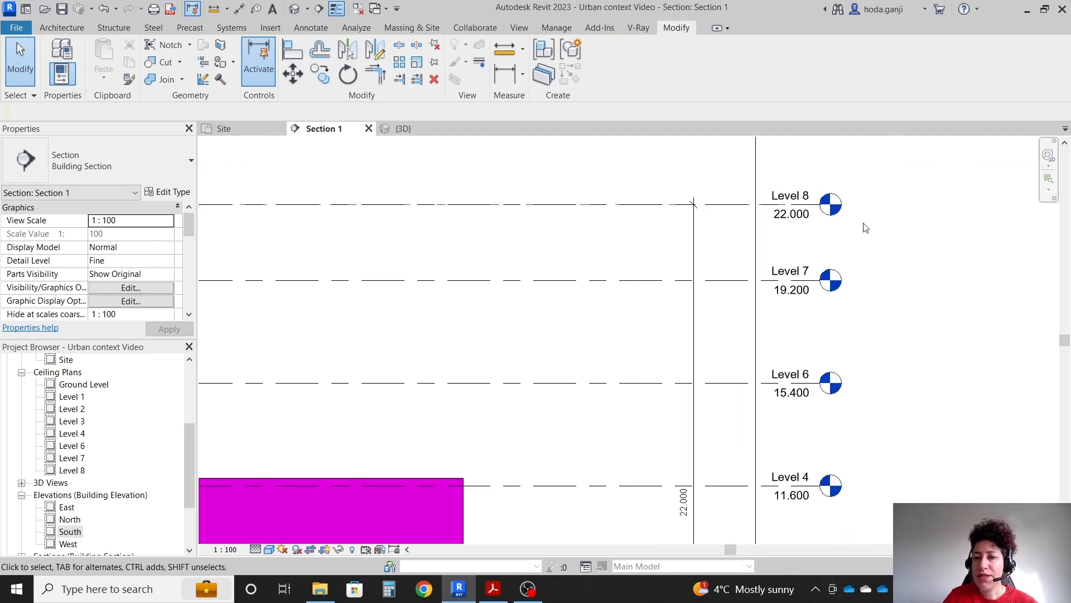
{"action": "key", "text": "d"}
{"action": "key", "text": "i"}
{"action": "left_click", "coordinate": [669, 279]}
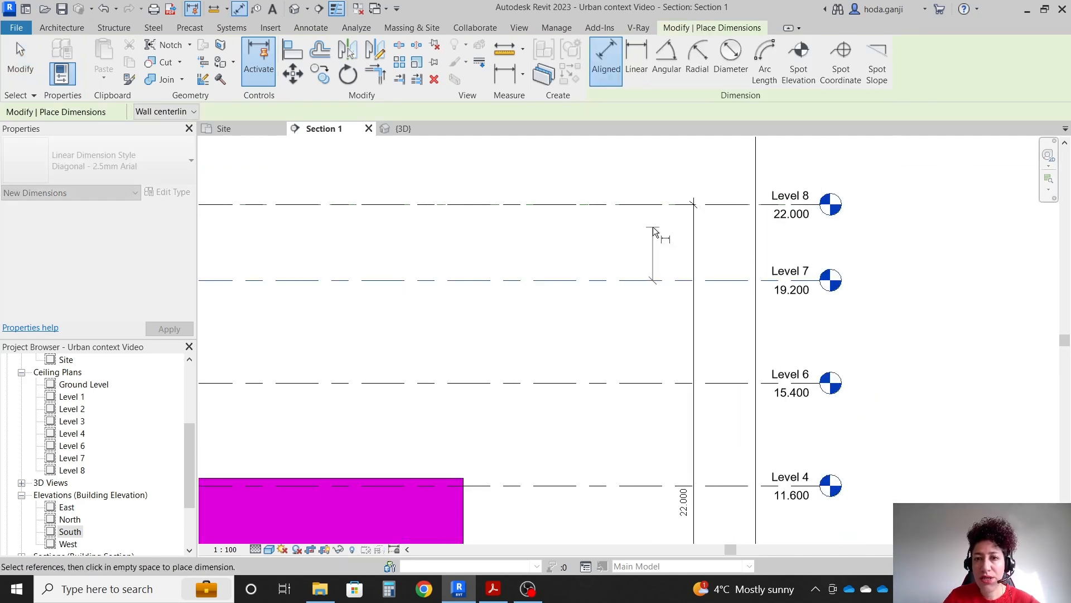
{"action": "left_click", "coordinate": [660, 205]}
{"action": "left_click", "coordinate": [660, 240]}
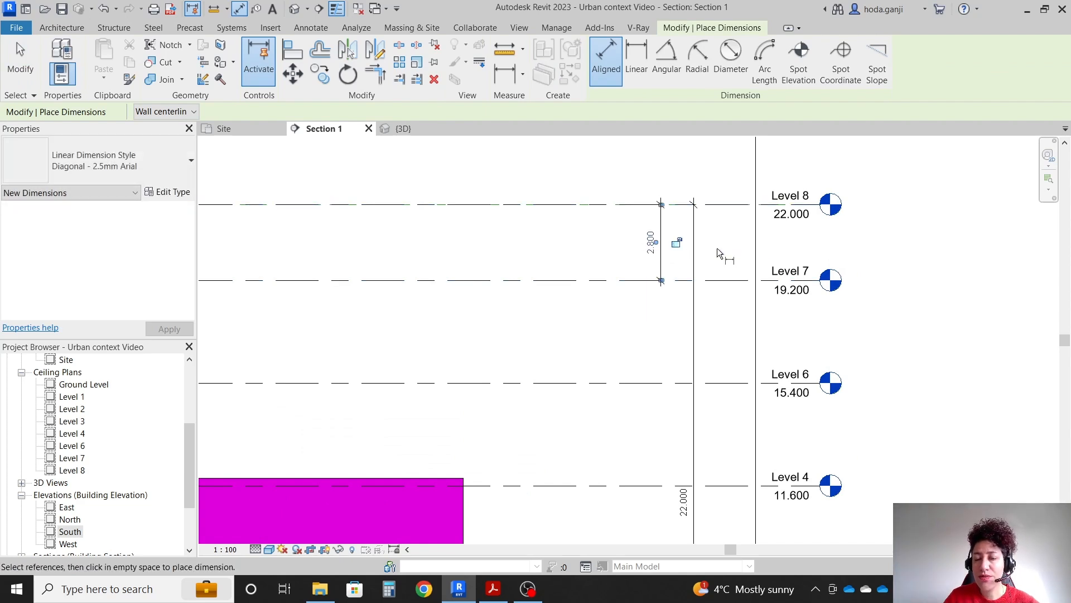
{"action": "key", "text": "Escape"}
{"action": "key", "text": "Escape"}
Review the no-air-rights assumption in Assignment2b.pdf against the parking lot's setback planes in Revit's Site plan
{"action": "left_click_drag", "start_coordinate": [325, 266], "coordinate": [572, 275]}
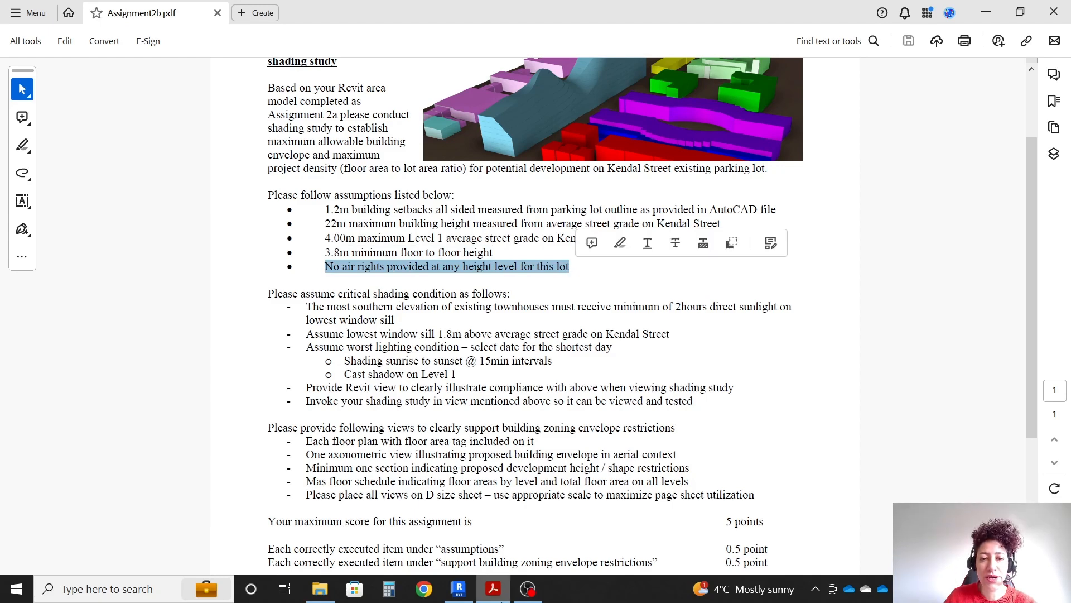
{"action": "left_click", "coordinate": [458, 589]}
{"action": "left_click", "coordinate": [242, 131]}
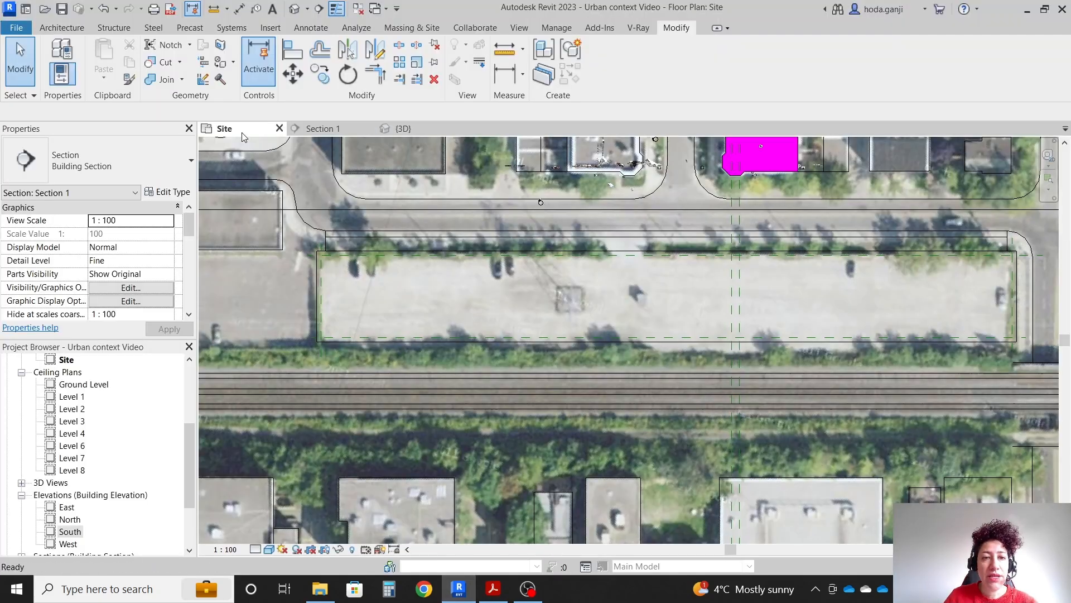
{"action": "scroll", "coordinate": [310, 269], "scroll_direction": "up", "scroll_amount": 2}
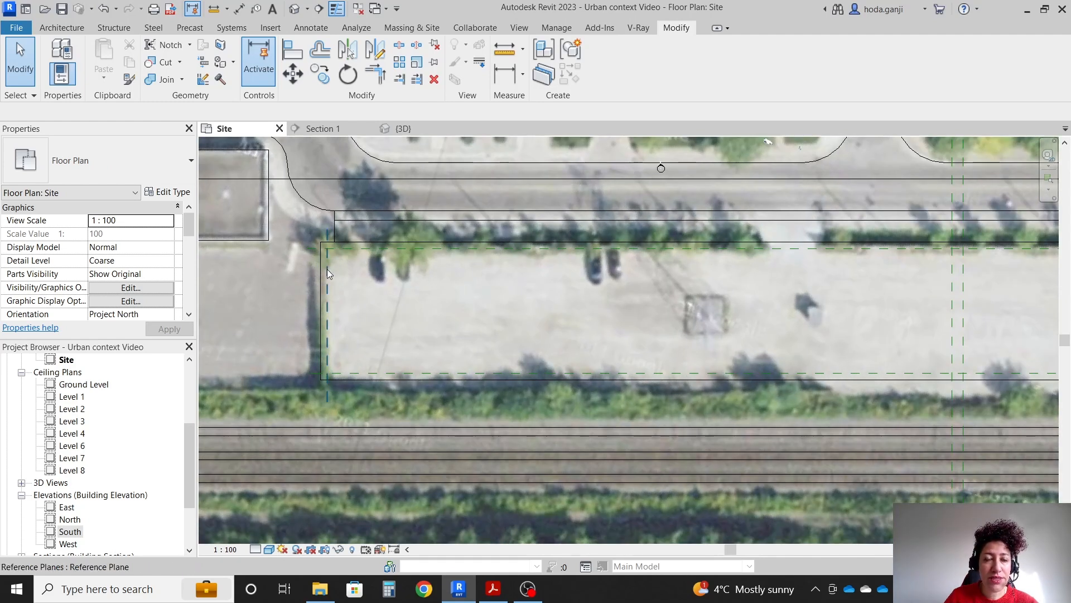
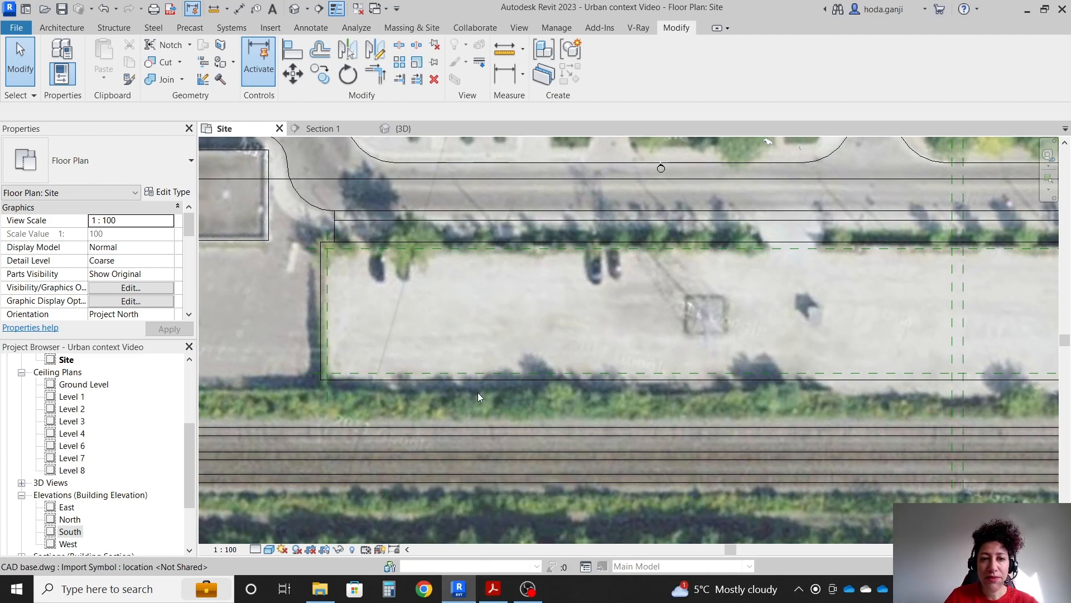
{"action": "scroll", "coordinate": [306, 381], "scroll_direction": "down", "scroll_amount": 3}
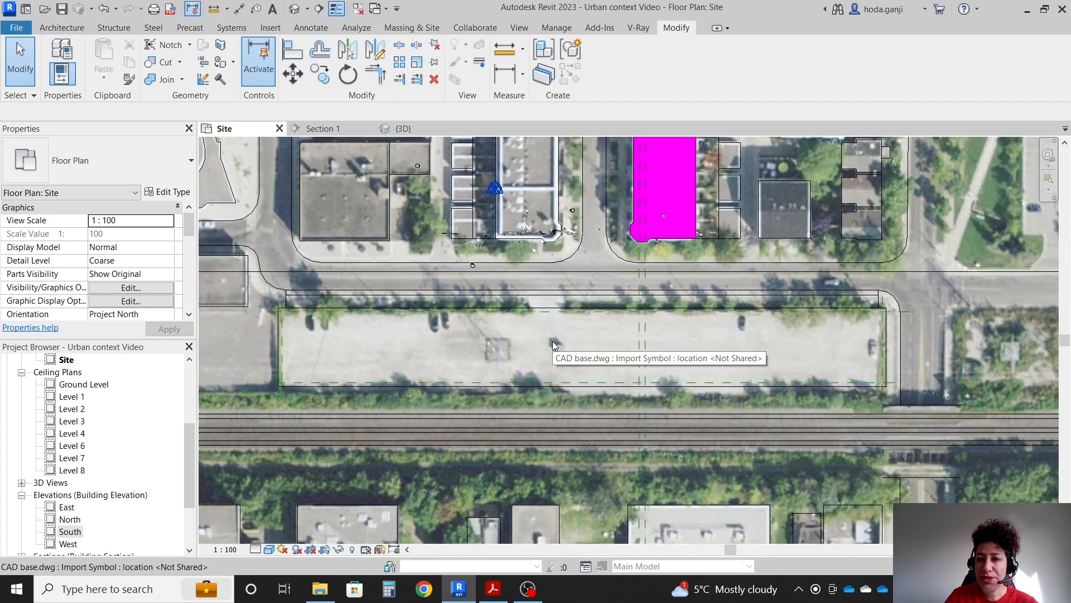
Delete the two vertical reference planes running from the magenta building across the street and parking lot
{"action": "scroll", "coordinate": [658, 270], "scroll_direction": "up", "scroll_amount": 5}
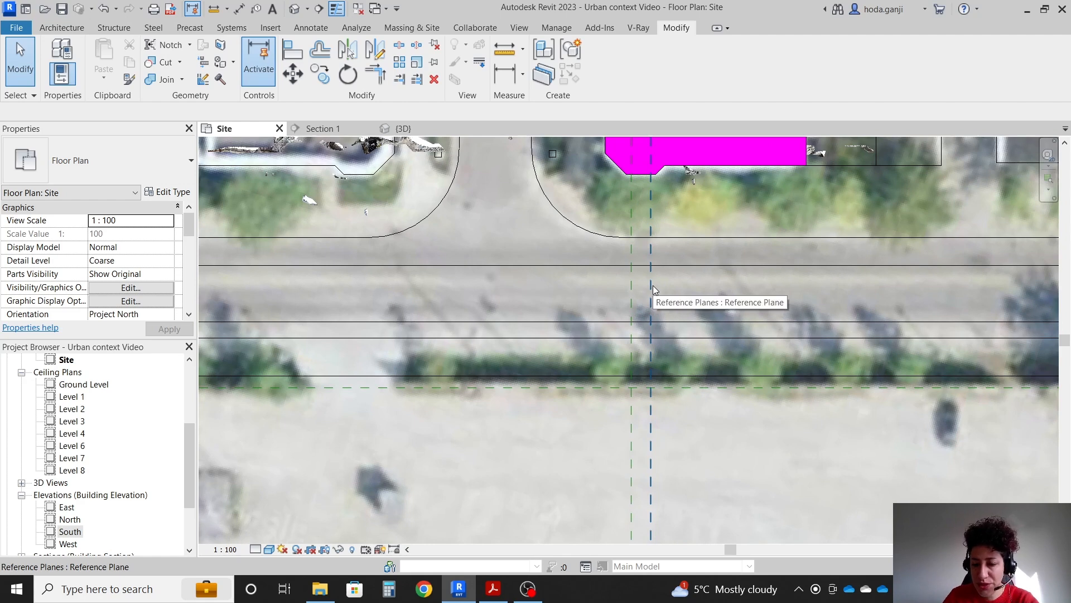
{"action": "left_click", "coordinate": [653, 285]}
{"action": "key", "text": "Delete"}
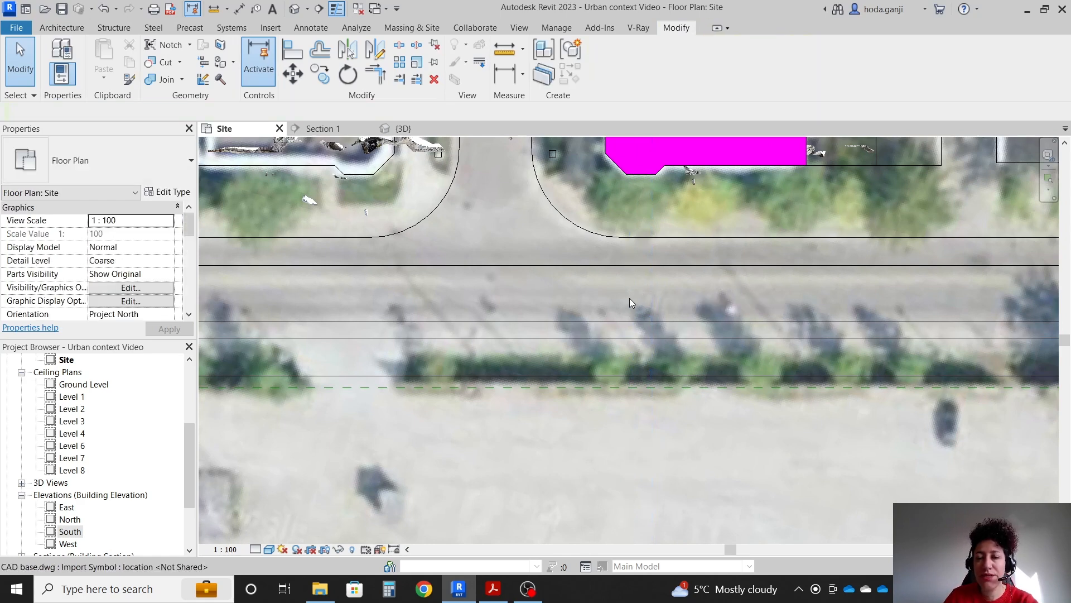
Start a new in-place mass named Parking in the Site plan
{"action": "scroll", "coordinate": [630, 297], "scroll_direction": "down", "scroll_amount": 4}
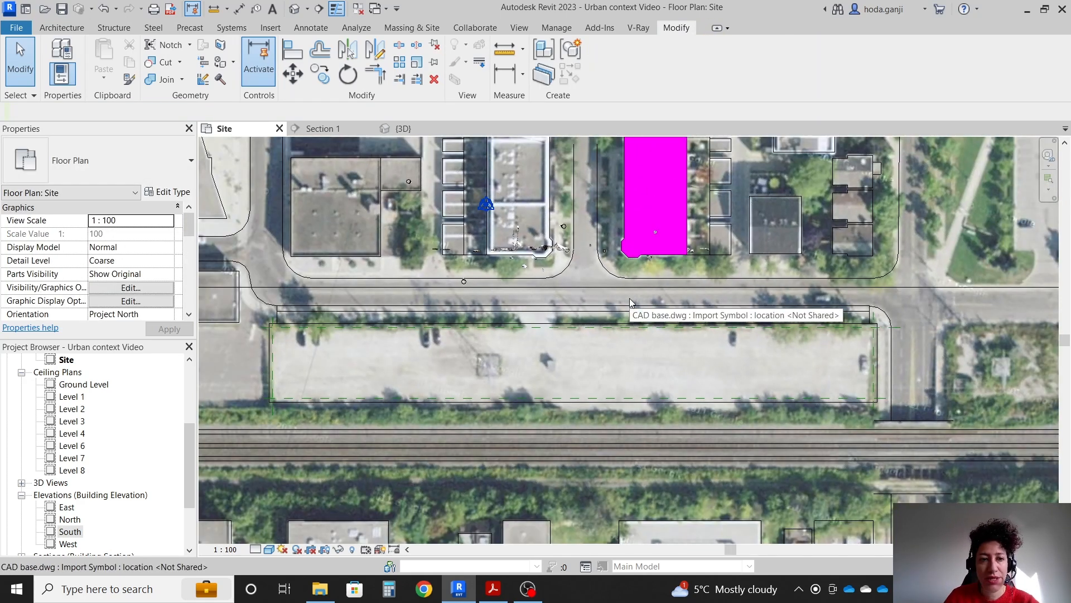
{"action": "scroll", "coordinate": [579, 485], "scroll_direction": "up", "scroll_amount": 1}
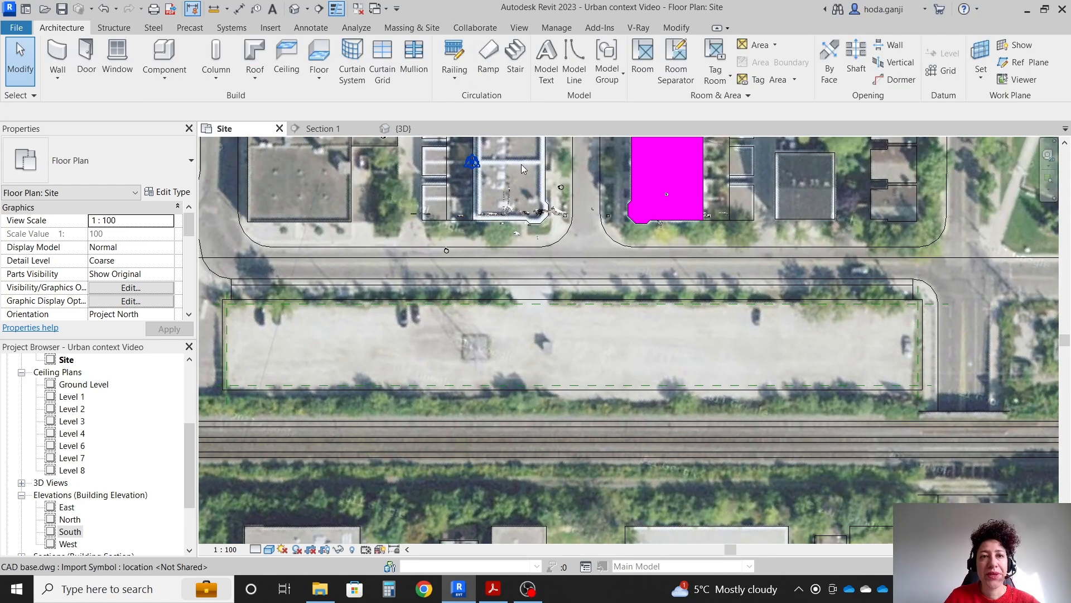
{"action": "left_click", "coordinate": [412, 28]}
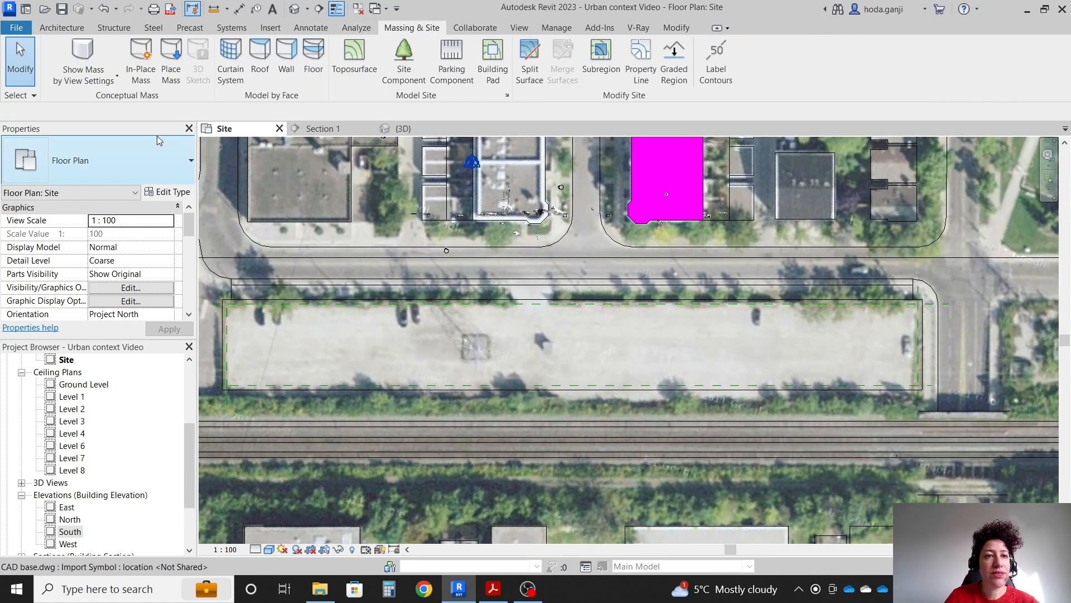
{"action": "left_click", "coordinate": [141, 62]}
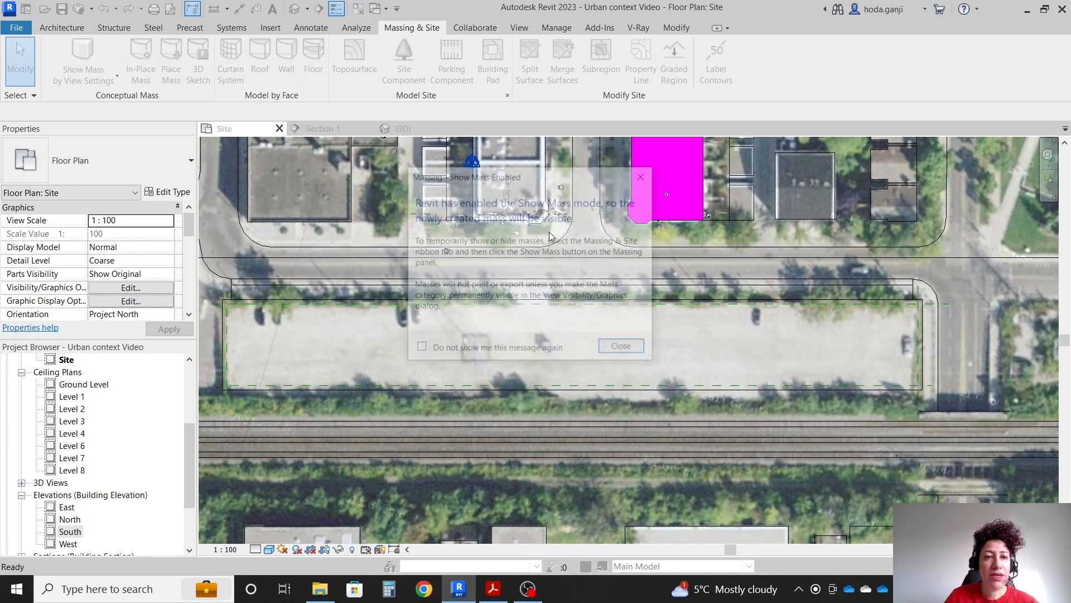
{"action": "left_click", "coordinate": [624, 348]}
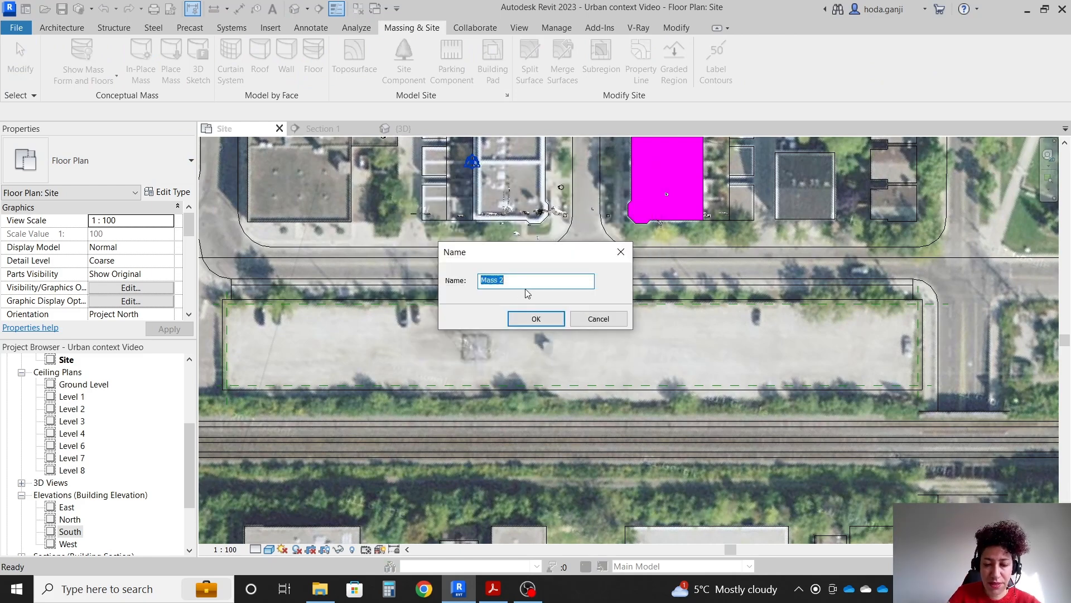
{"action": "type", "text": "Neighbor"}
{"action": "key", "text": "Return"}
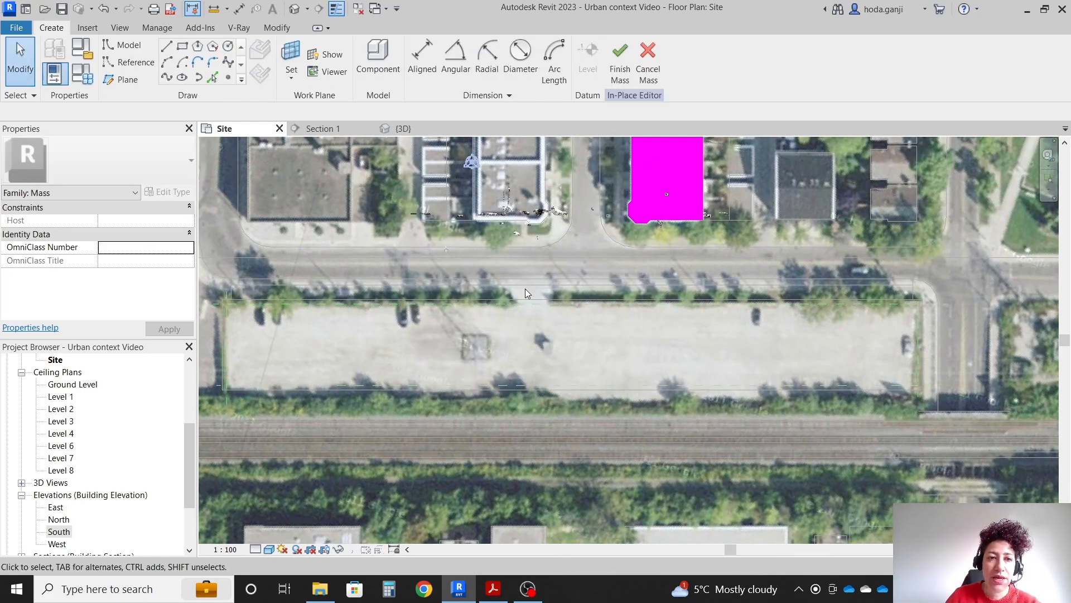
Draw a rectangle over the parking lot between opposite intersections of the setback reference planes, on Level 1
{"action": "left_click", "coordinate": [184, 47]}
{"action": "scroll", "coordinate": [234, 316], "scroll_direction": "up", "scroll_amount": 5}
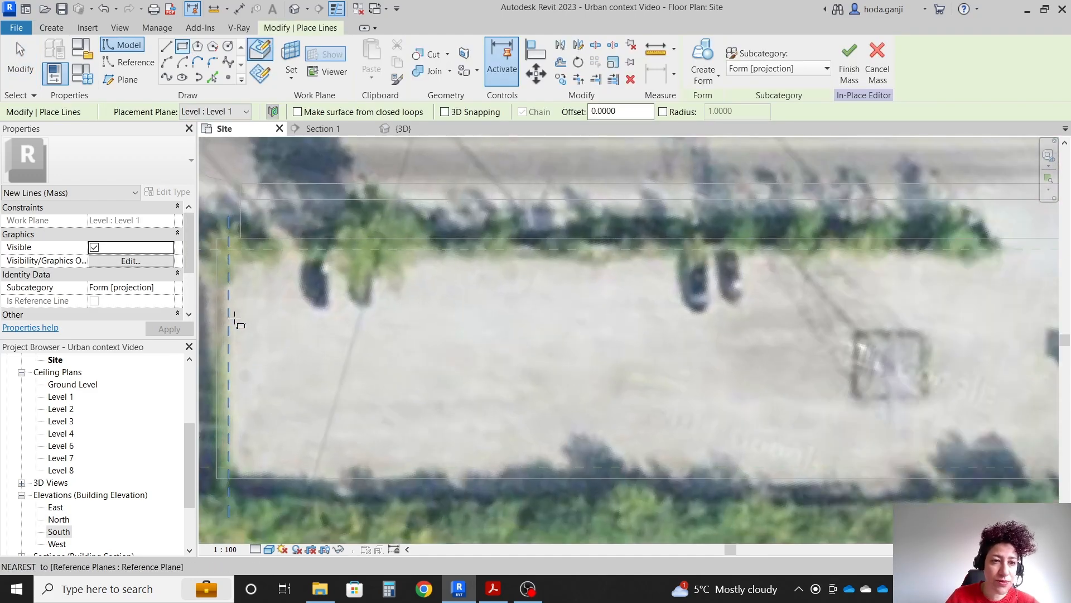
{"action": "left_click", "coordinate": [229, 250]}
{"action": "scroll", "coordinate": [365, 344], "scroll_direction": "down", "scroll_amount": 2}
{"action": "scroll", "coordinate": [367, 343], "scroll_direction": "down", "scroll_amount": 3}
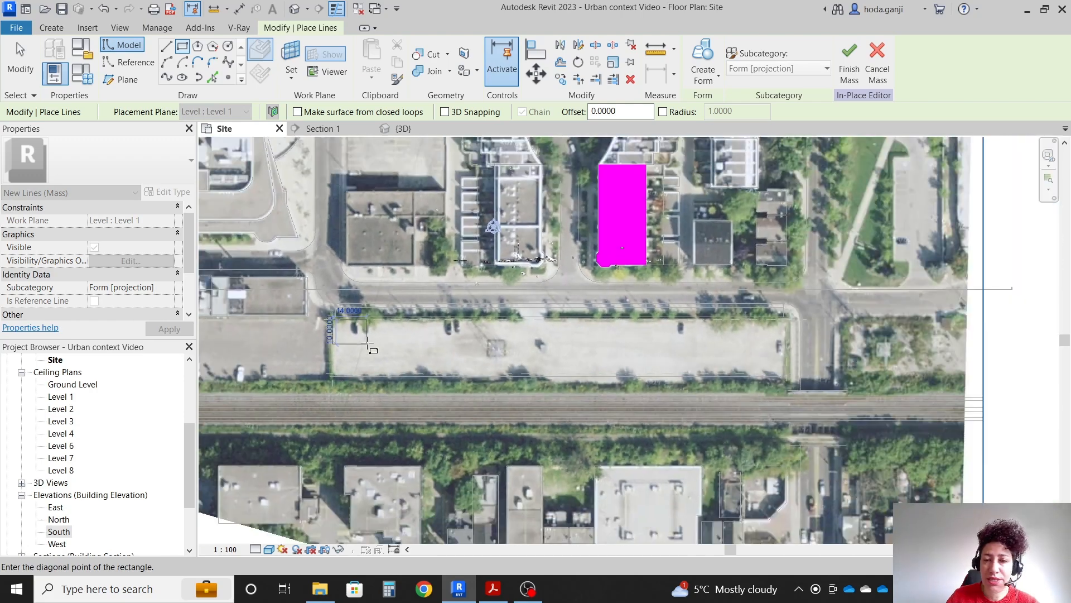
{"action": "scroll", "coordinate": [841, 399], "scroll_direction": "up", "scroll_amount": 6}
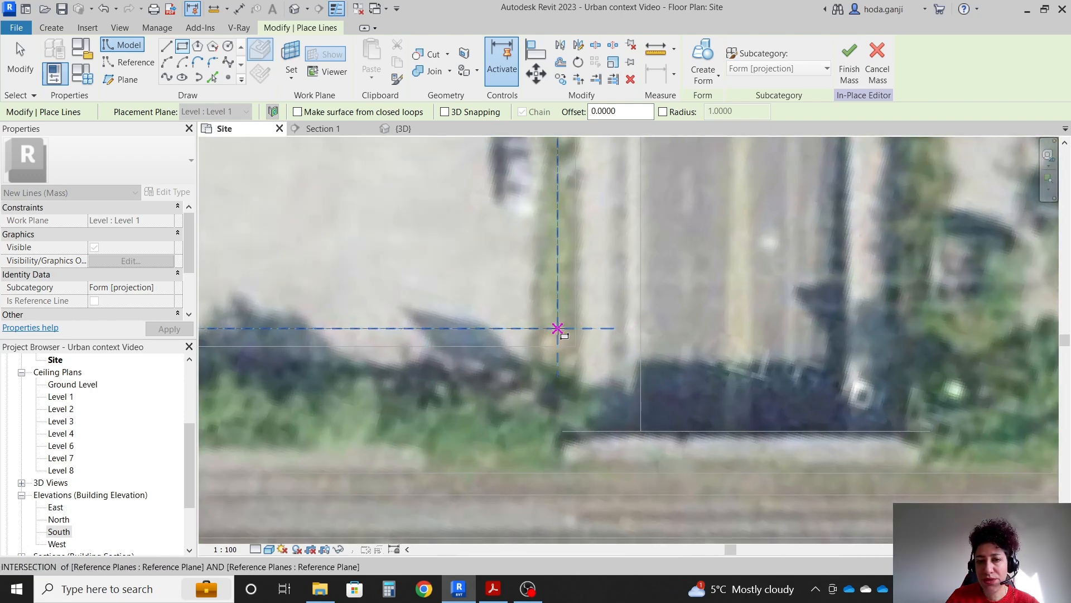
{"action": "left_click", "coordinate": [557, 328]}
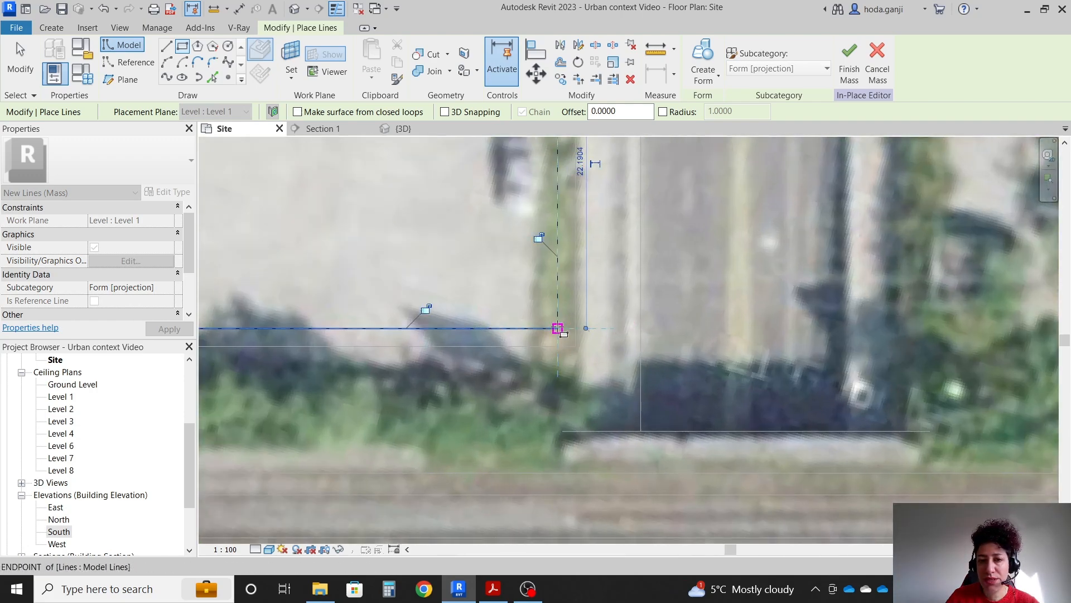
Create a solid form from the parking lot rectangle and finish the in-place mass
{"action": "scroll", "coordinate": [558, 328], "scroll_direction": "down", "scroll_amount": 5}
{"action": "left_click", "coordinate": [702, 65]}
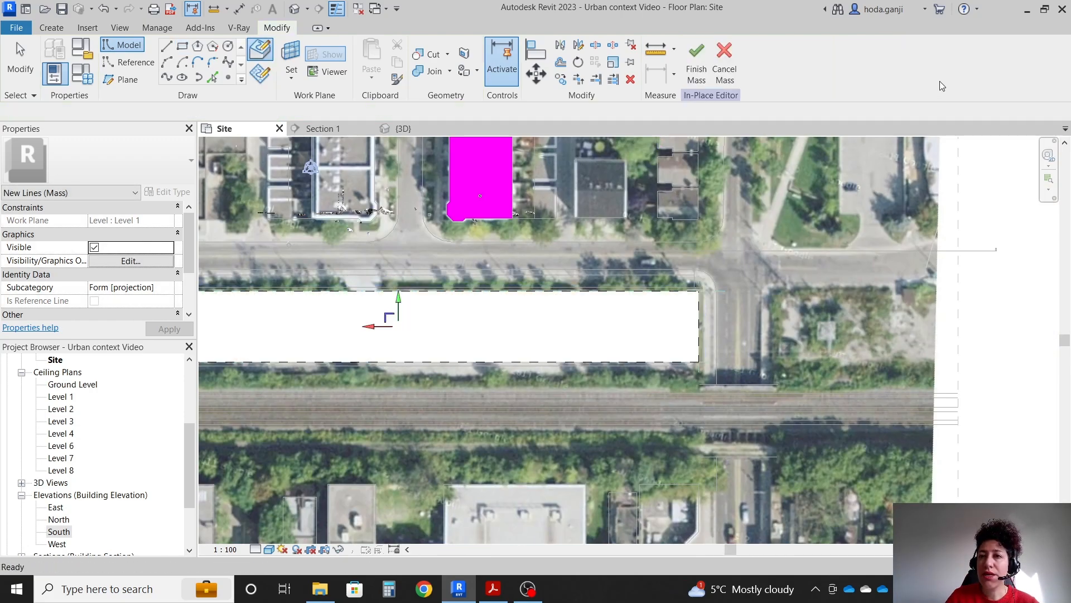
{"action": "left_click", "coordinate": [1008, 64]}
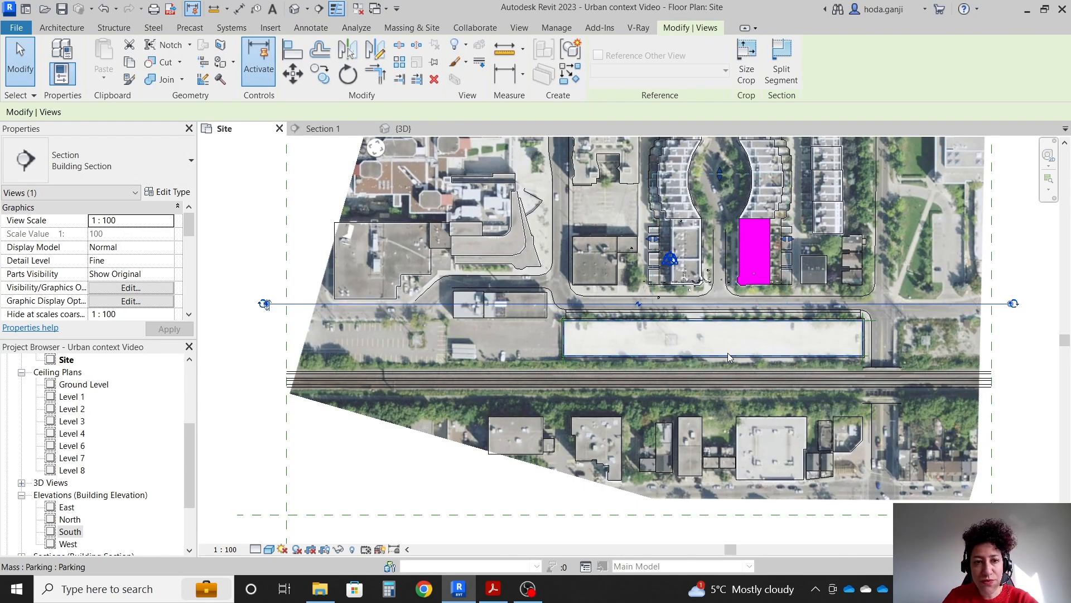
Nudge the horizontal section line down from the street so that it cuts through the parking lot mass
{"action": "key", "text": "Down"}
{"action": "key", "text": "Down"}
{"action": "key", "text": "Down"}
{"action": "key", "text": "Down"}
{"action": "key", "text": "Down"}
{"action": "key", "text": "Down"}
{"action": "key", "text": "Down"}
{"action": "key", "text": "Down"}
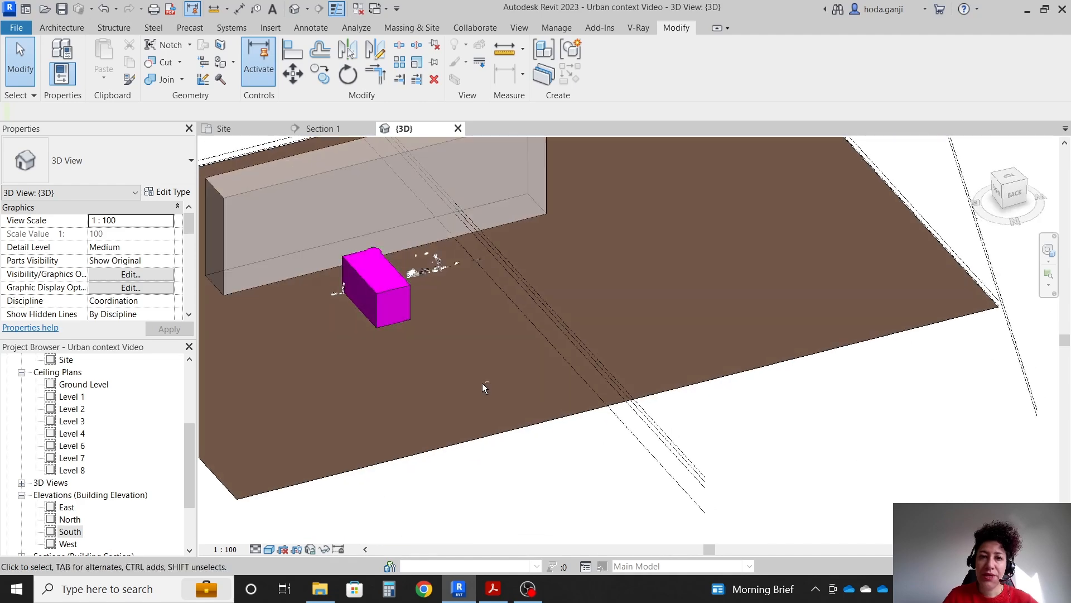
Turn on shadows in the 3D view and inspect those cast by the parking and magenta masses
{"action": "middle_click_drag", "start_coordinate": [482, 383], "coordinate": [483, 251], "text": "shift"}
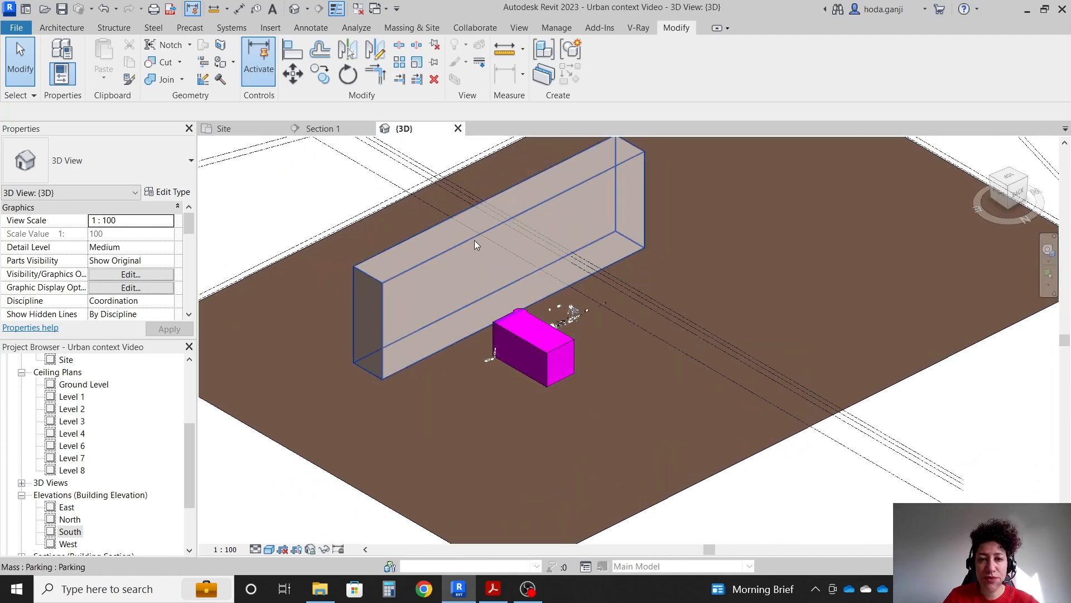
{"action": "scroll", "coordinate": [409, 254], "scroll_direction": "up", "scroll_amount": 2}
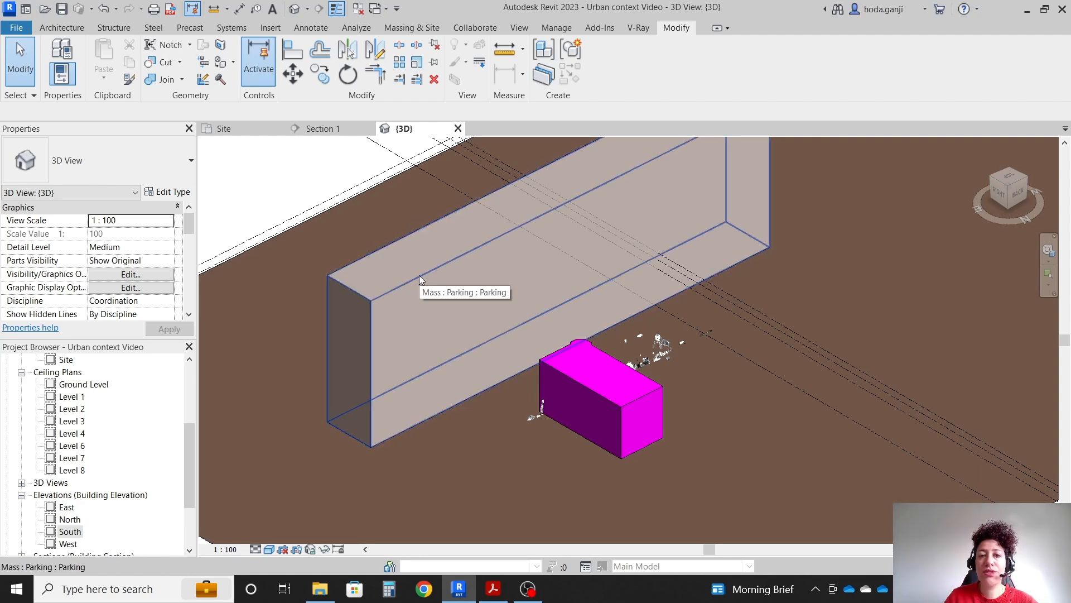
{"action": "left_click", "coordinate": [311, 548]}
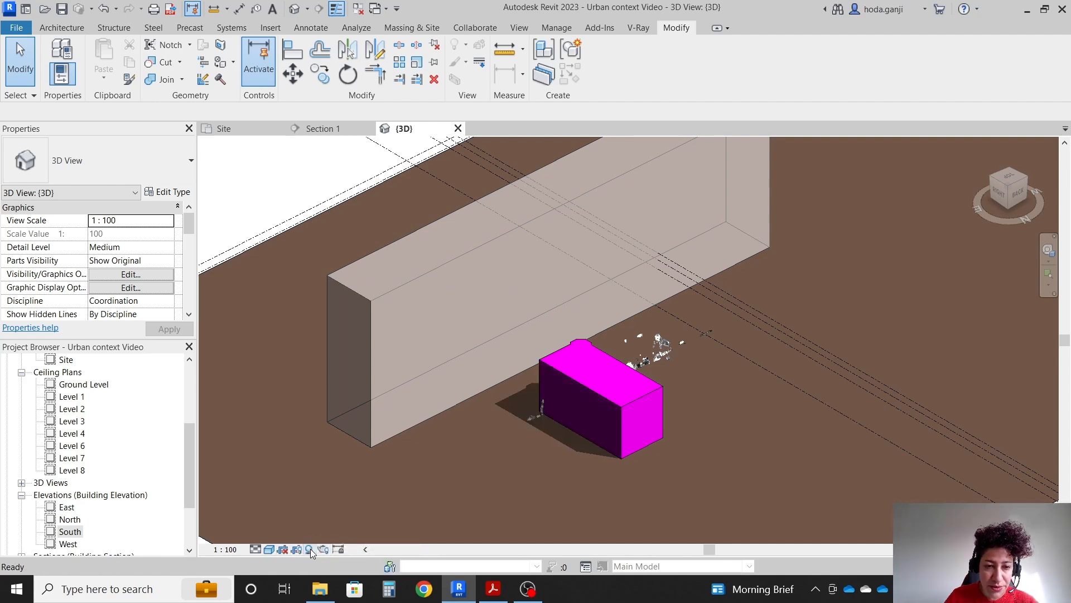
{"action": "scroll", "coordinate": [385, 362], "scroll_direction": "down", "scroll_amount": 1}
{"action": "scroll", "coordinate": [372, 321], "scroll_direction": "down", "scroll_amount": 3}
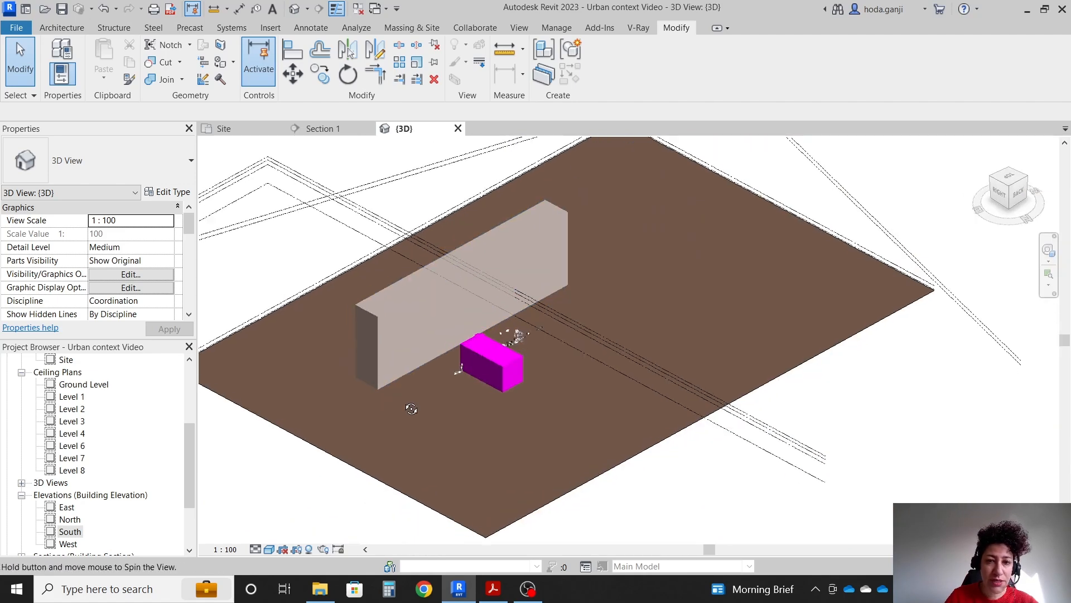
{"action": "middle_click_drag", "start_coordinate": [372, 322], "coordinate": [503, 400], "text": "shift"}
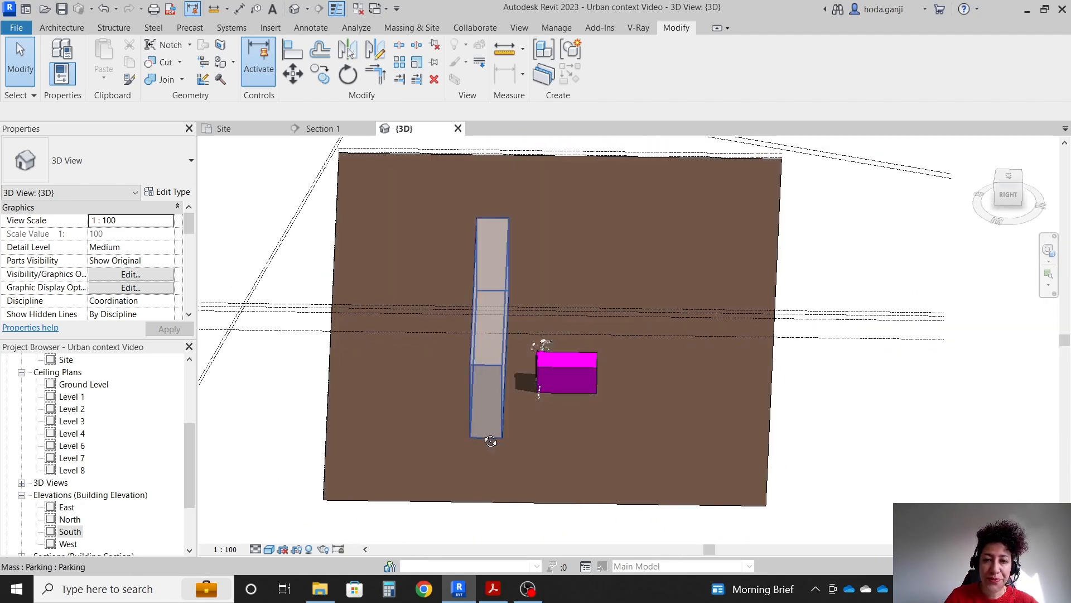
{"action": "scroll", "coordinate": [502, 362], "scroll_direction": "up", "scroll_amount": 4}
{"action": "middle_click_drag", "start_coordinate": [507, 366], "coordinate": [449, 357], "text": "shift"}
Edit the Parking mass in place and create a new material named Green for its form
{"action": "left_click", "coordinate": [450, 357]}
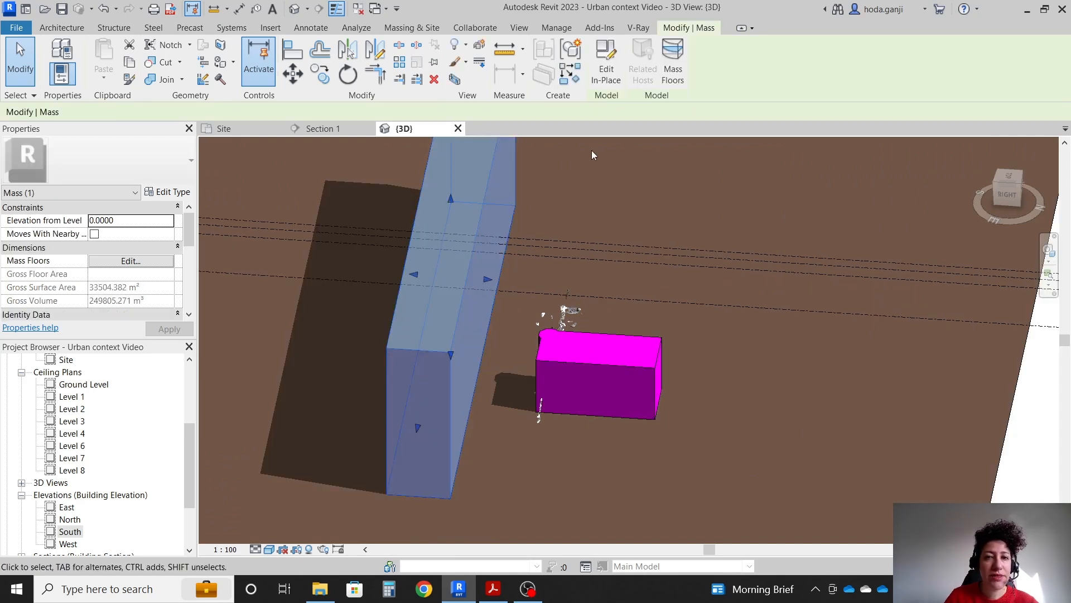
{"action": "left_click", "coordinate": [603, 70]}
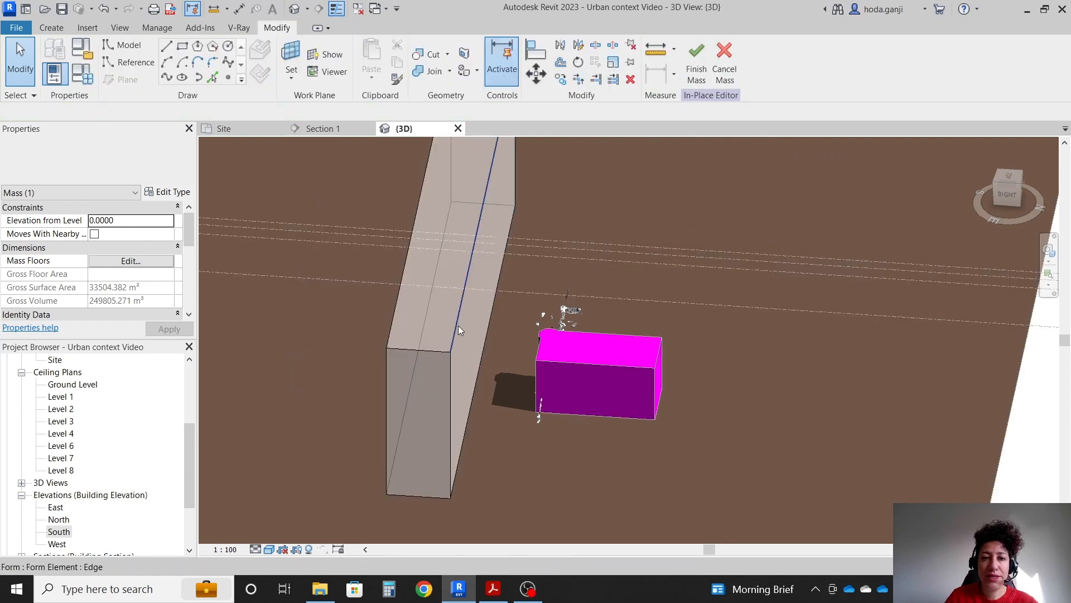
{"action": "left_click", "coordinate": [438, 350]}
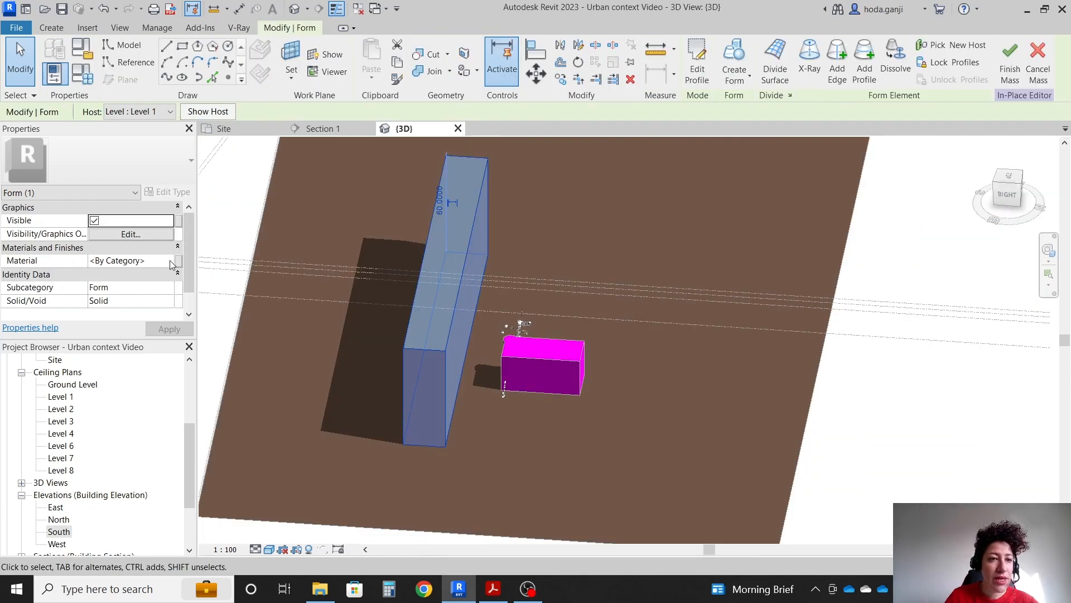
{"action": "left_click", "coordinate": [171, 261]}
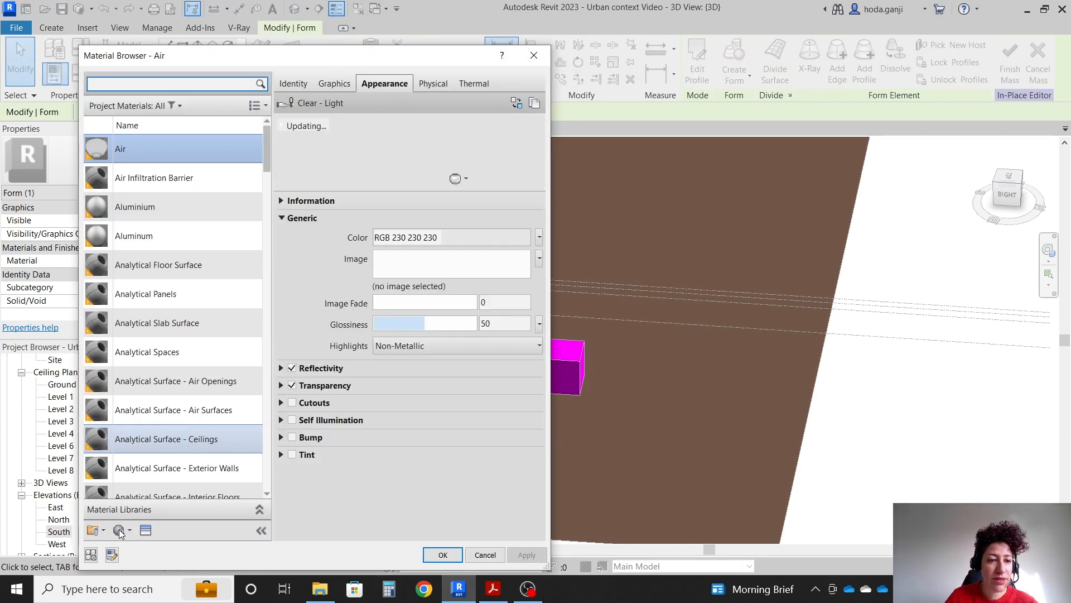
{"action": "left_click", "coordinate": [120, 533]}
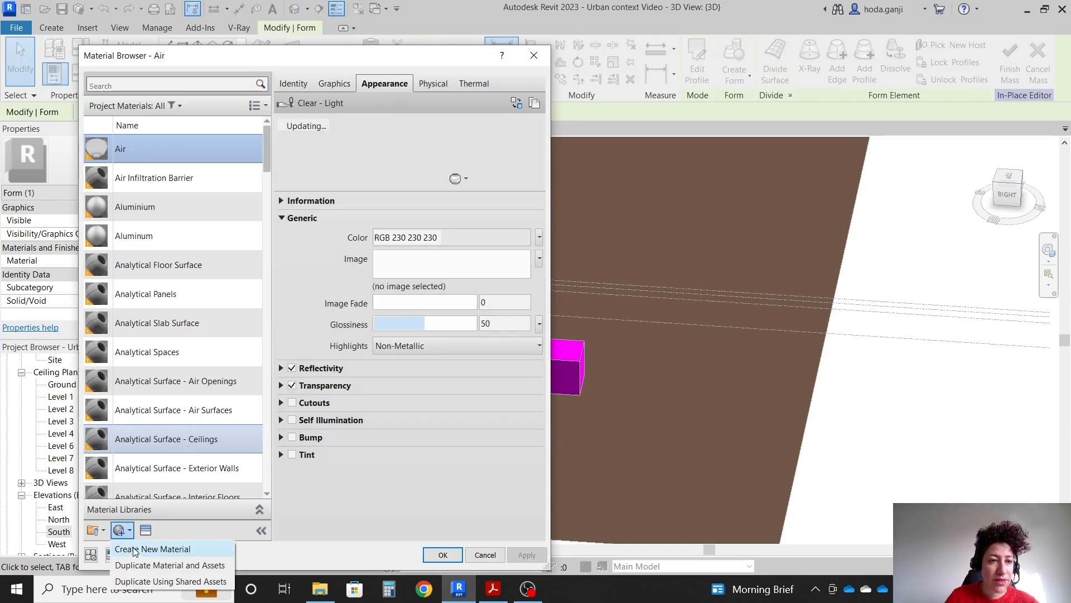
{"action": "left_click", "coordinate": [148, 548]}
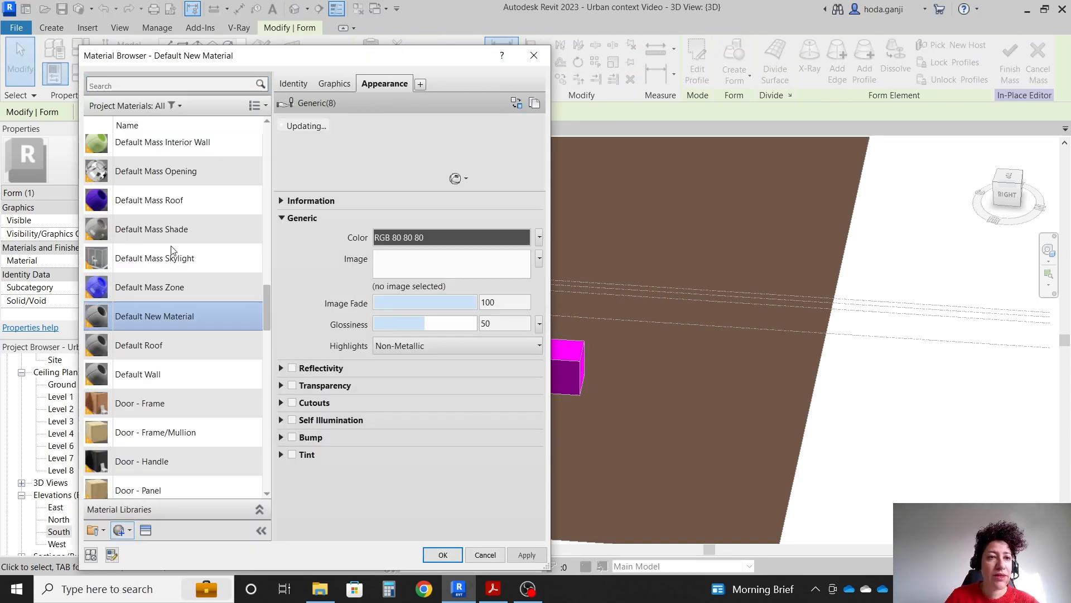
{"action": "right_click", "coordinate": [164, 317]}
{"action": "left_click", "coordinate": [211, 370]}
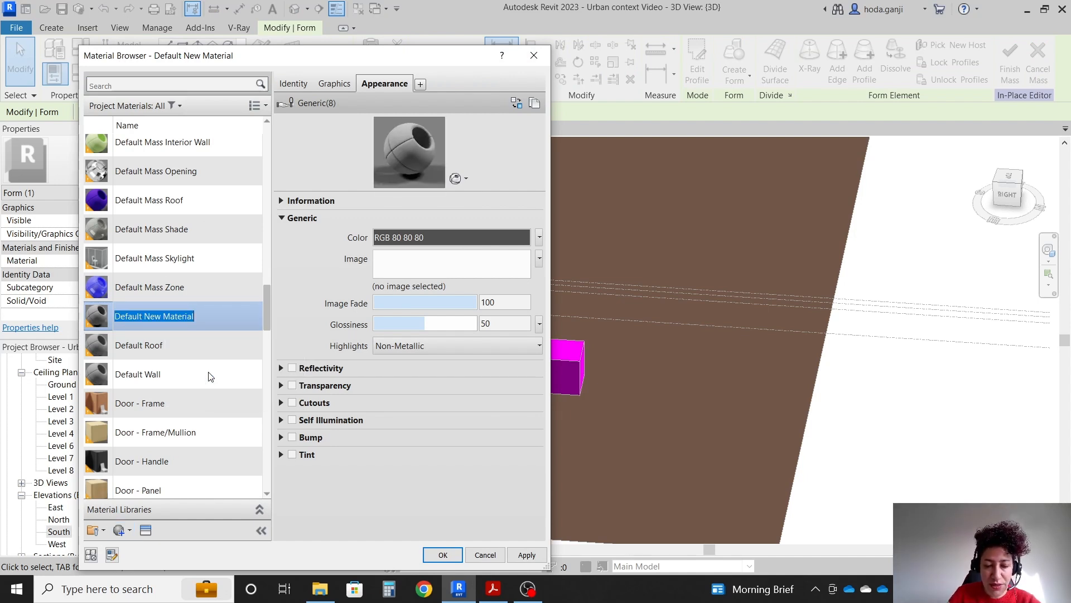
{"action": "type", "text": "Gr"}
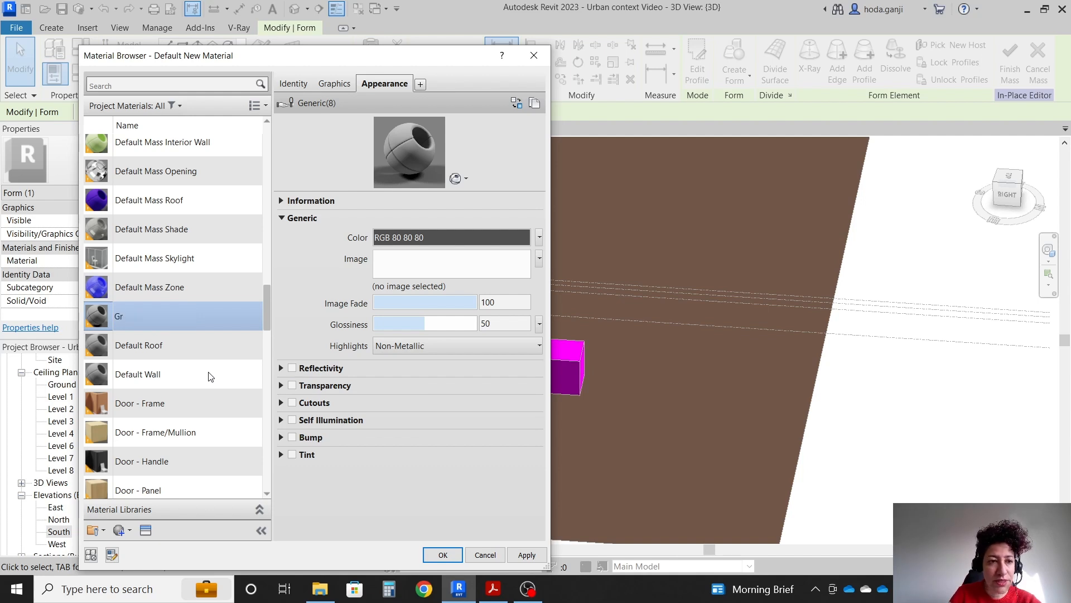
{"action": "type", "text": "een"}
{"action": "key", "text": "Return"}
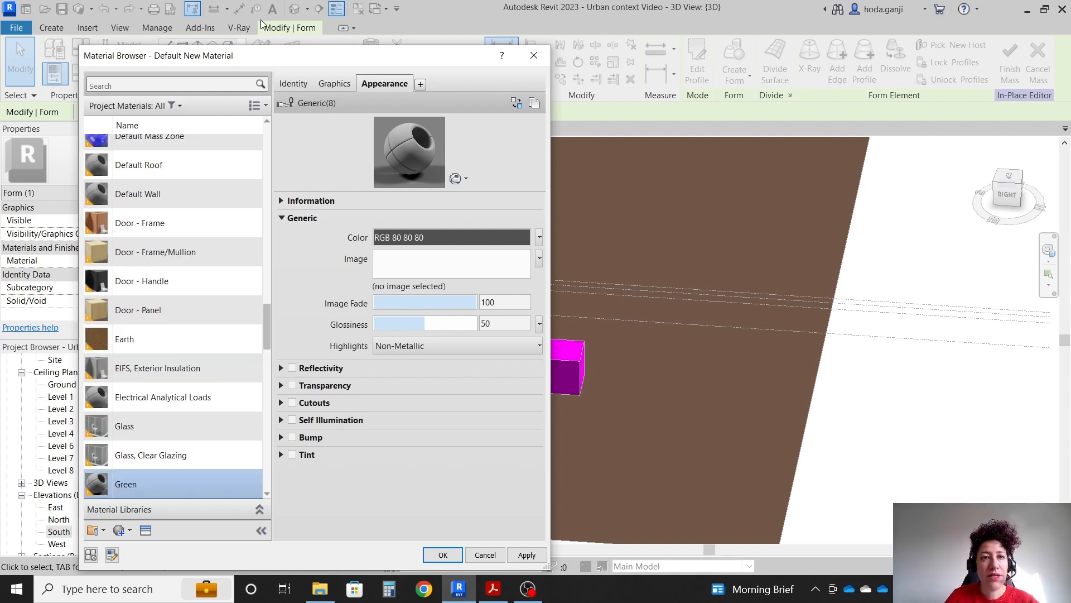
Make Green use its render appearance coloured RGB 0 255 0, apply it to the form, and finish the Parking mass
{"action": "left_click", "coordinate": [335, 83]}
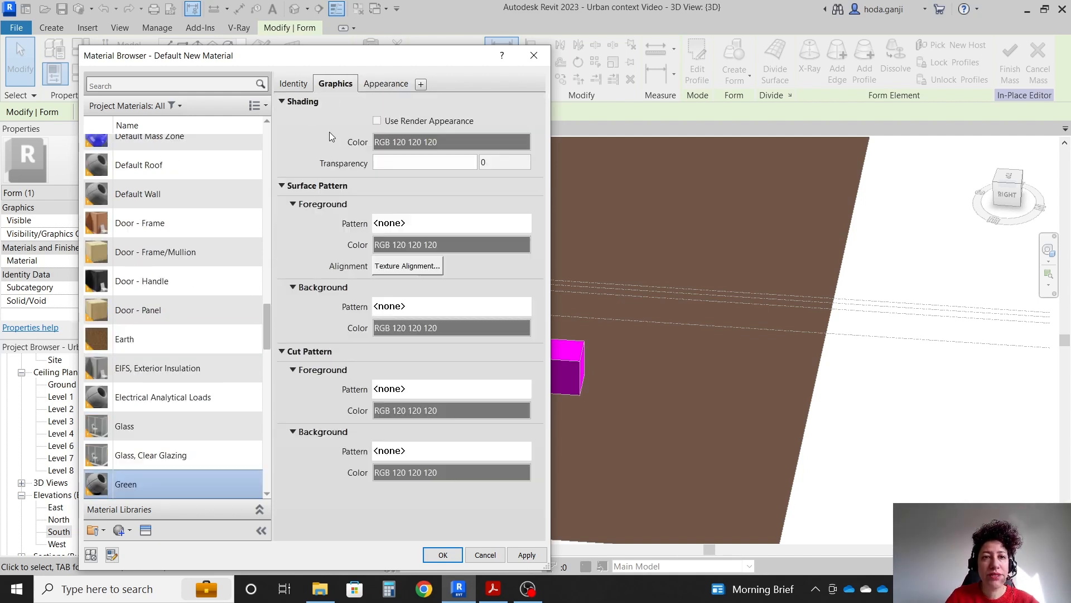
{"action": "left_click", "coordinate": [377, 121]}
{"action": "left_click", "coordinate": [384, 84]}
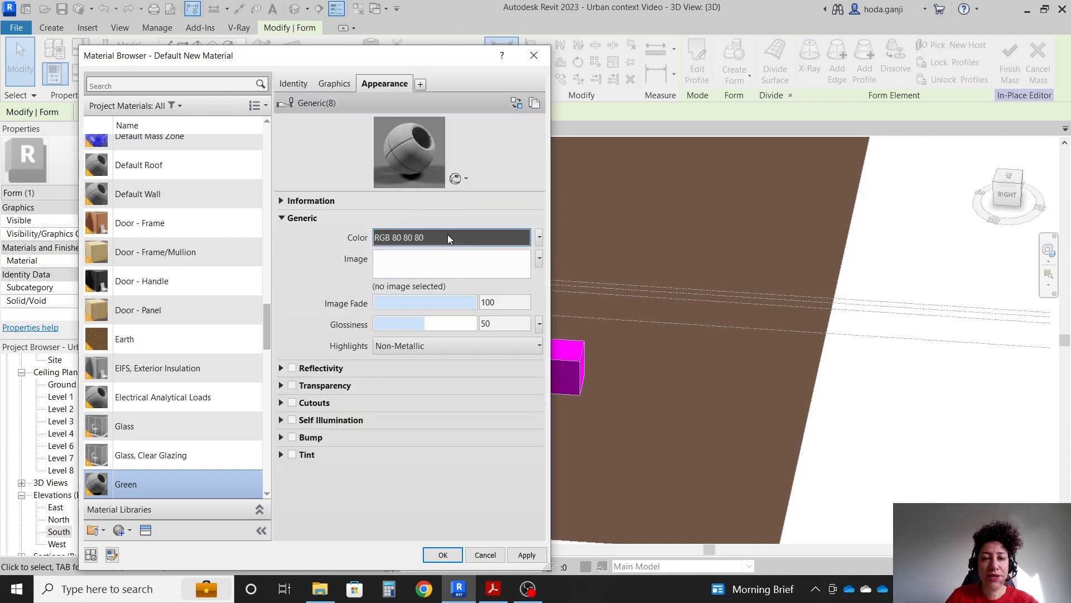
{"action": "left_click", "coordinate": [448, 238]}
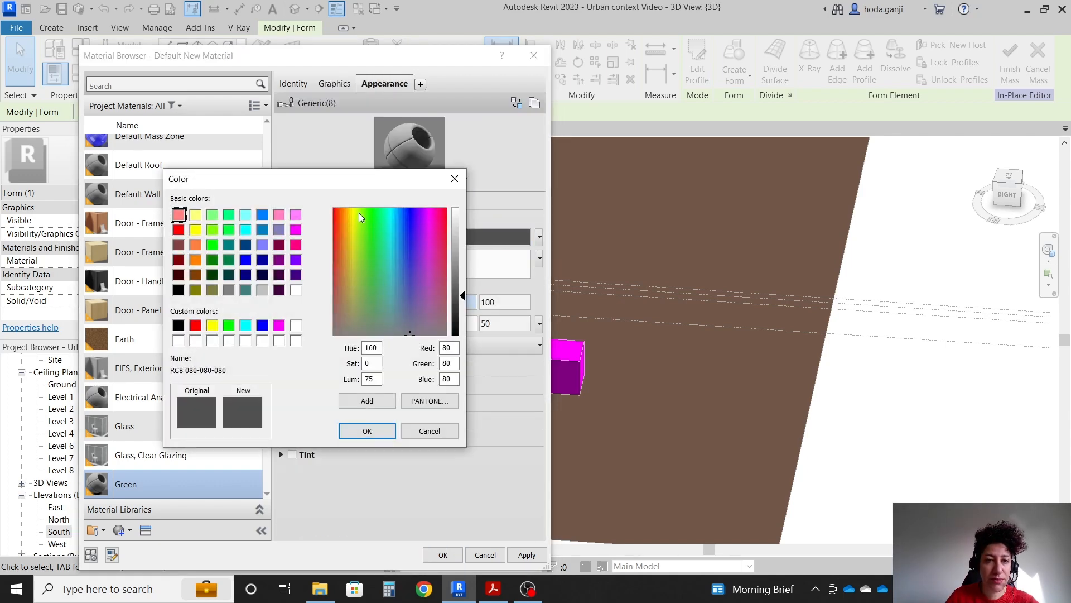
{"action": "left_click", "coordinate": [229, 326]}
{"action": "left_click", "coordinate": [367, 431]}
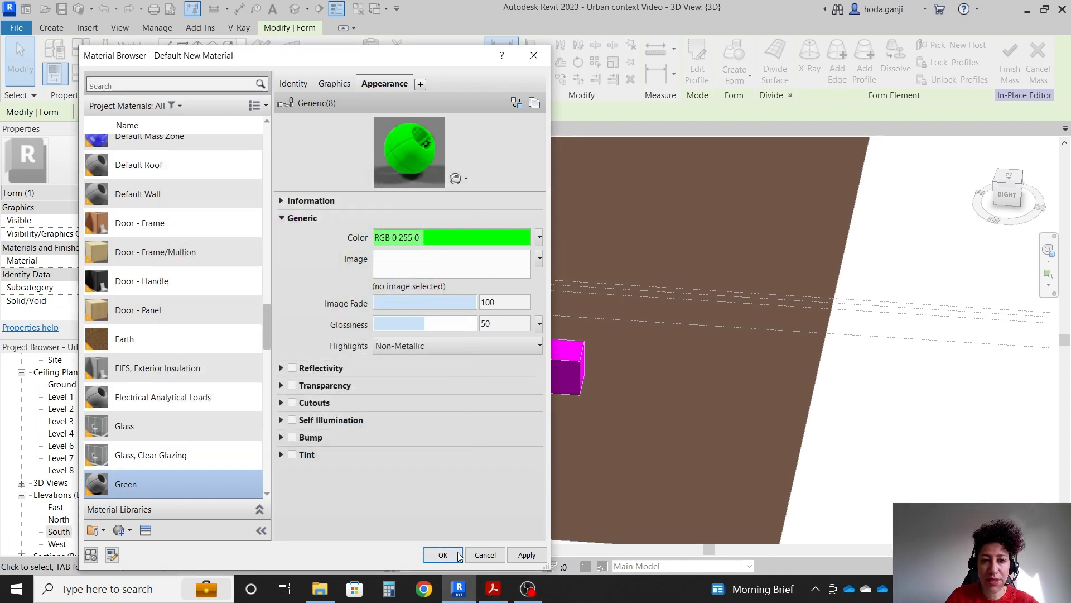
{"action": "left_click", "coordinate": [458, 555]}
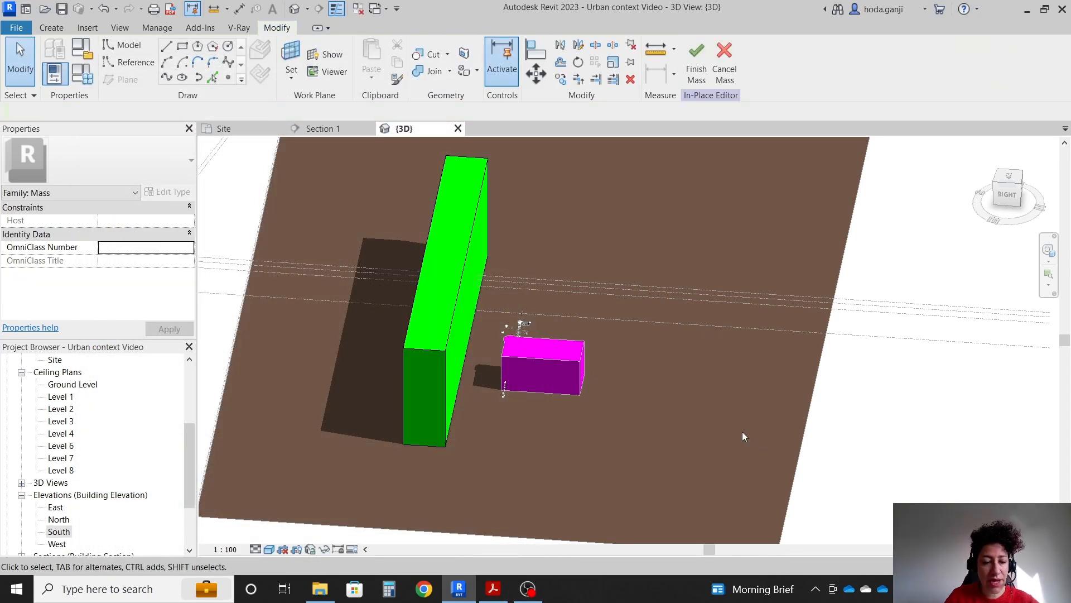
{"action": "middle_click_drag", "start_coordinate": [742, 436], "coordinate": [696, 450], "text": "shift"}
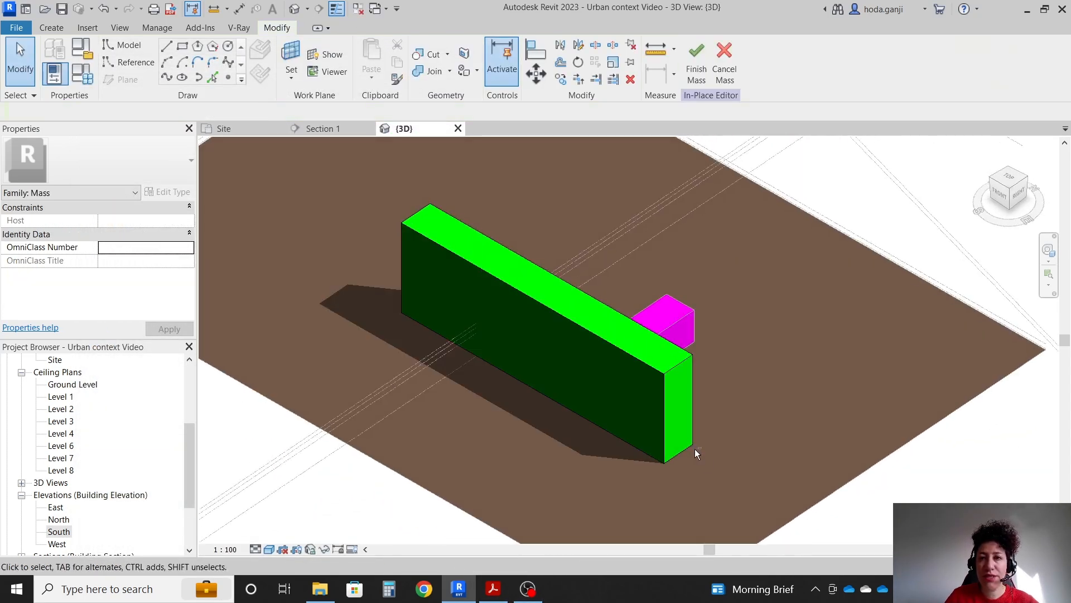
{"action": "left_click", "coordinate": [693, 70]}
Toggle the shadow display in the Site floor plan and return to the 3D view
{"action": "left_click", "coordinate": [224, 128]}
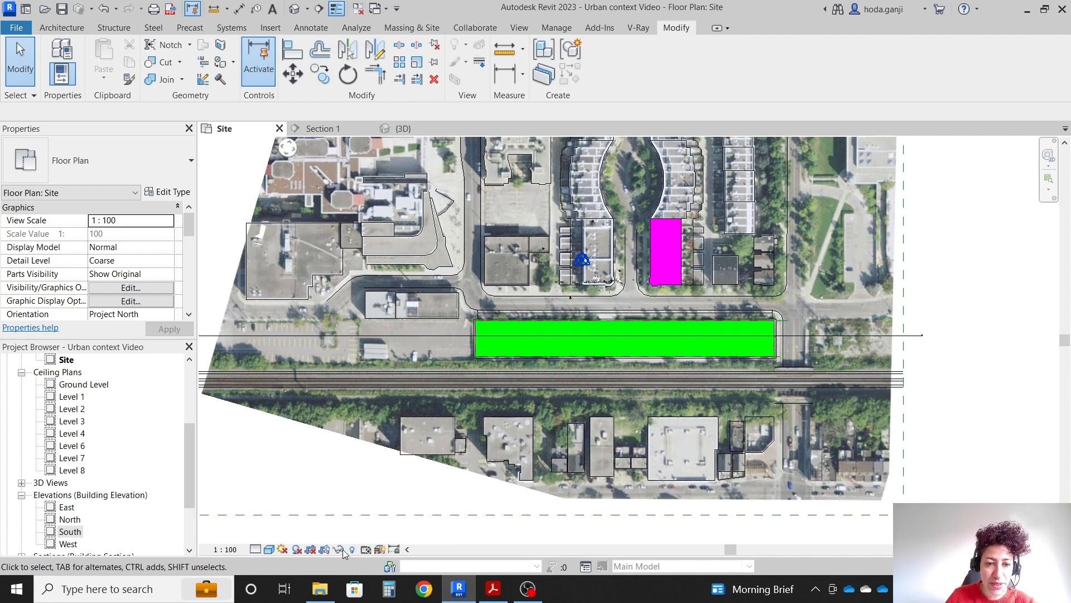
{"action": "left_click", "coordinate": [294, 549]}
{"action": "left_click", "coordinate": [397, 129]}
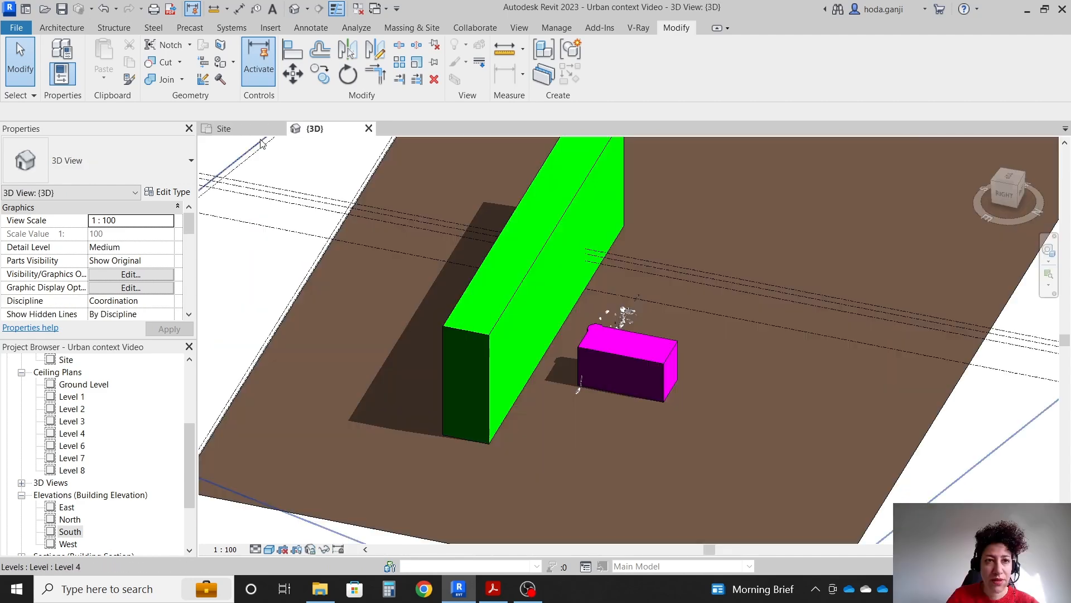
Tile the Site floor plan beside the 3D view and inspect the shadows around both masses in the plan
{"action": "left_click", "coordinate": [225, 128]}
{"action": "key", "text": "w"}
{"action": "key", "text": "t"}
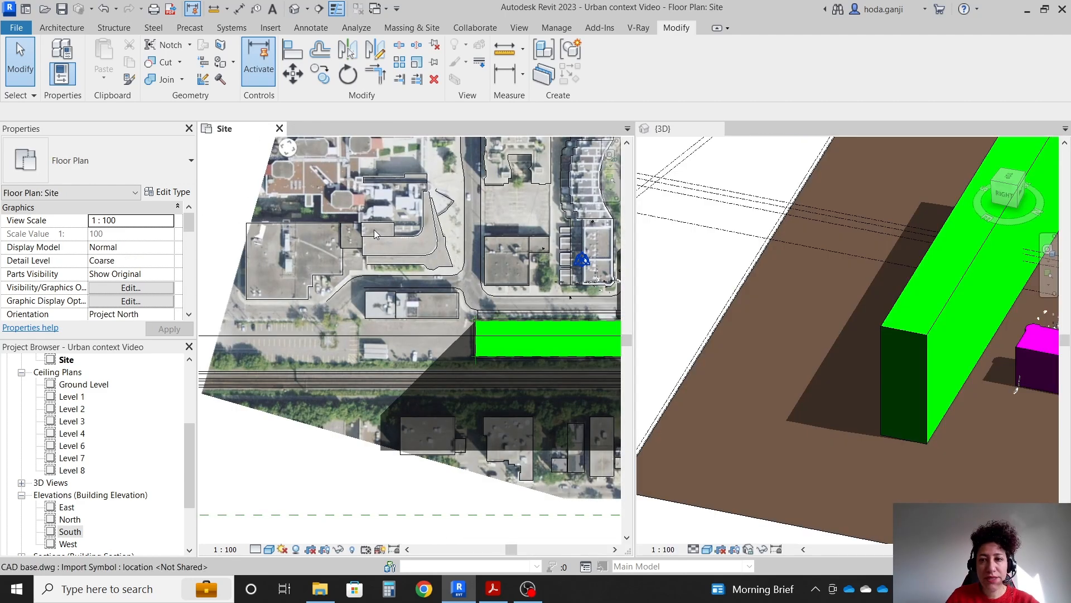
{"action": "scroll", "coordinate": [321, 462], "scroll_direction": "up", "scroll_amount": 1}
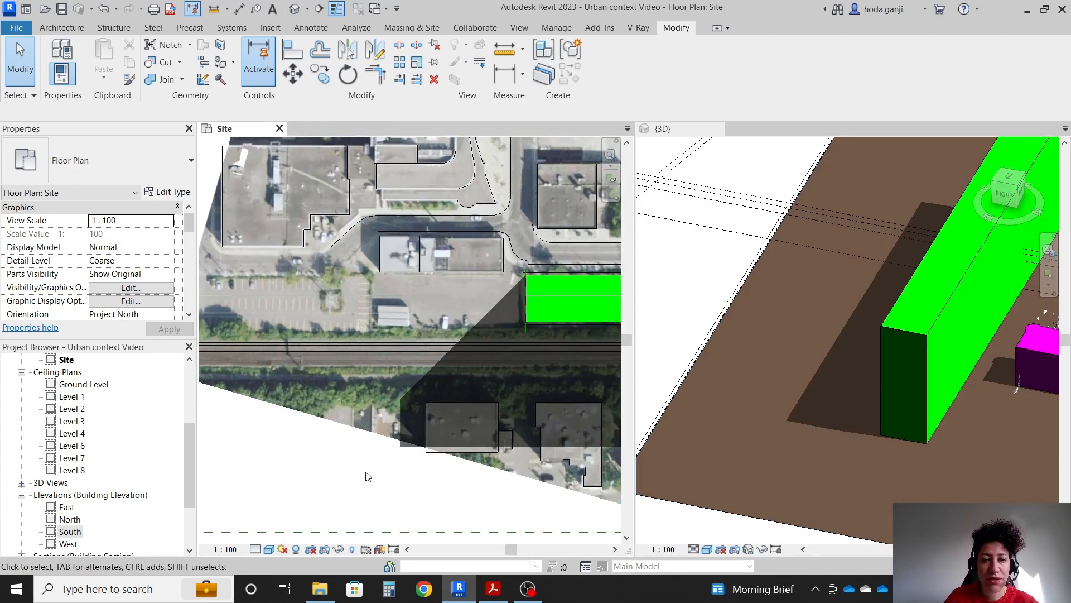
{"action": "scroll", "coordinate": [407, 408], "scroll_direction": "down", "scroll_amount": 1}
{"action": "scroll", "coordinate": [413, 402], "scroll_direction": "down", "scroll_amount": 1}
{"action": "scroll", "coordinate": [280, 363], "scroll_direction": "down", "scroll_amount": 2}
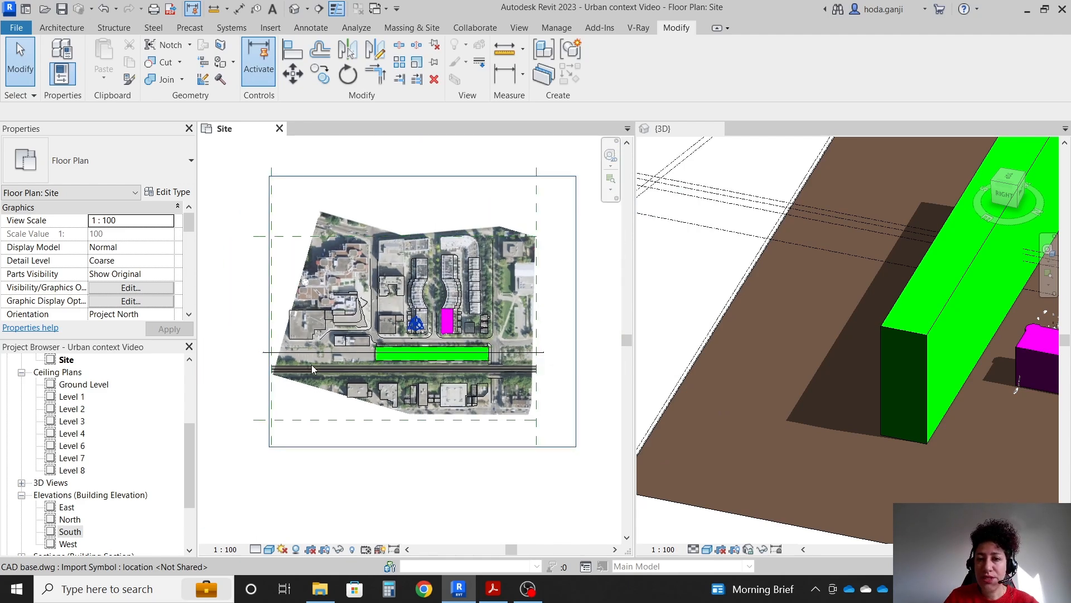
{"action": "scroll", "coordinate": [464, 360], "scroll_direction": "up", "scroll_amount": 2}
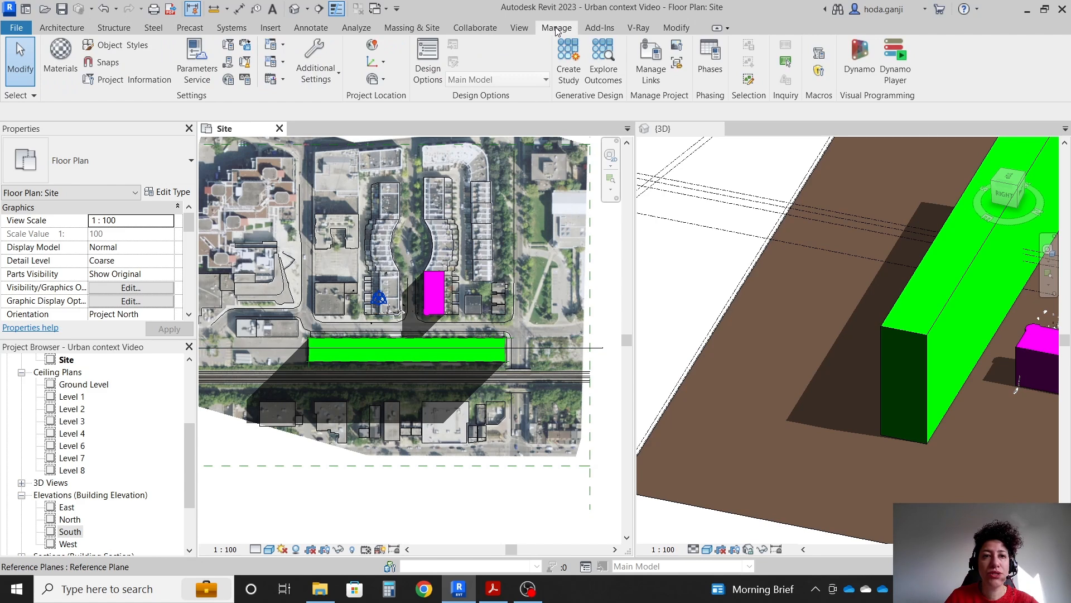
Review the project location and keep it defined by the Default City List
{"action": "left_click", "coordinate": [372, 46]}
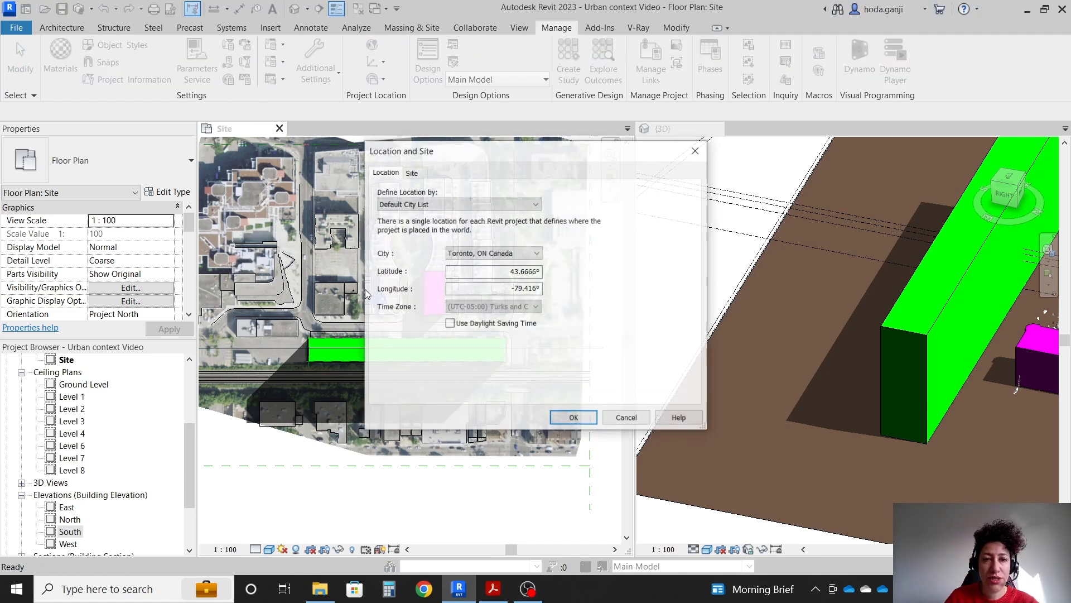
{"action": "left_click", "coordinate": [434, 205]}
{"action": "left_click", "coordinate": [435, 212]}
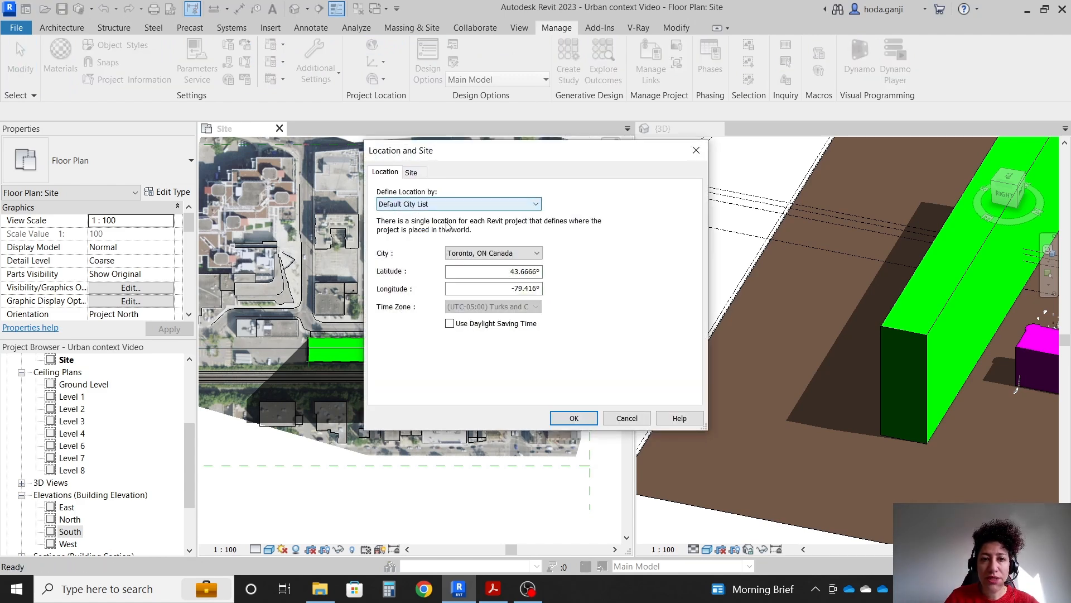
{"action": "left_click", "coordinate": [574, 418]}
Set the Site plan's sun settings to a single-day Winter Solstice Solar Study running from sunrise to sunset
{"action": "left_click", "coordinate": [283, 549]}
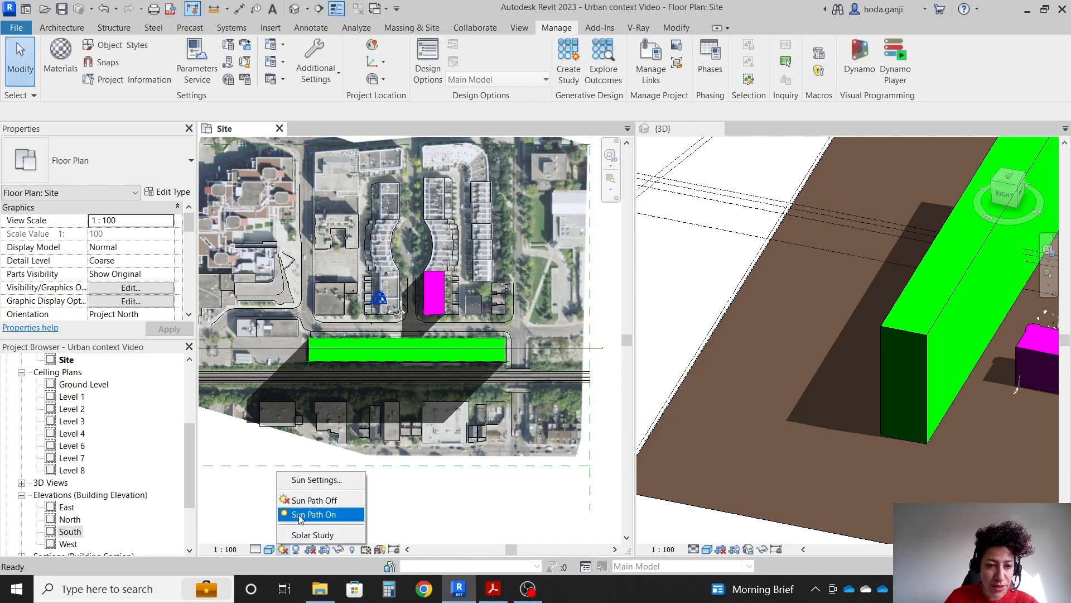
{"action": "left_click", "coordinate": [314, 481]}
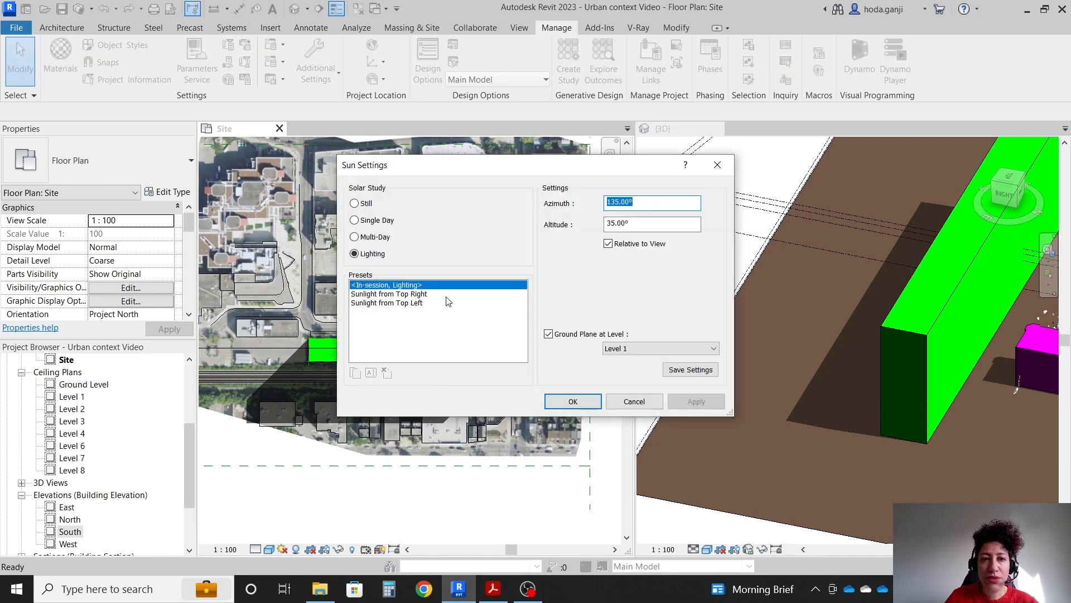
{"action": "left_click", "coordinate": [355, 221]}
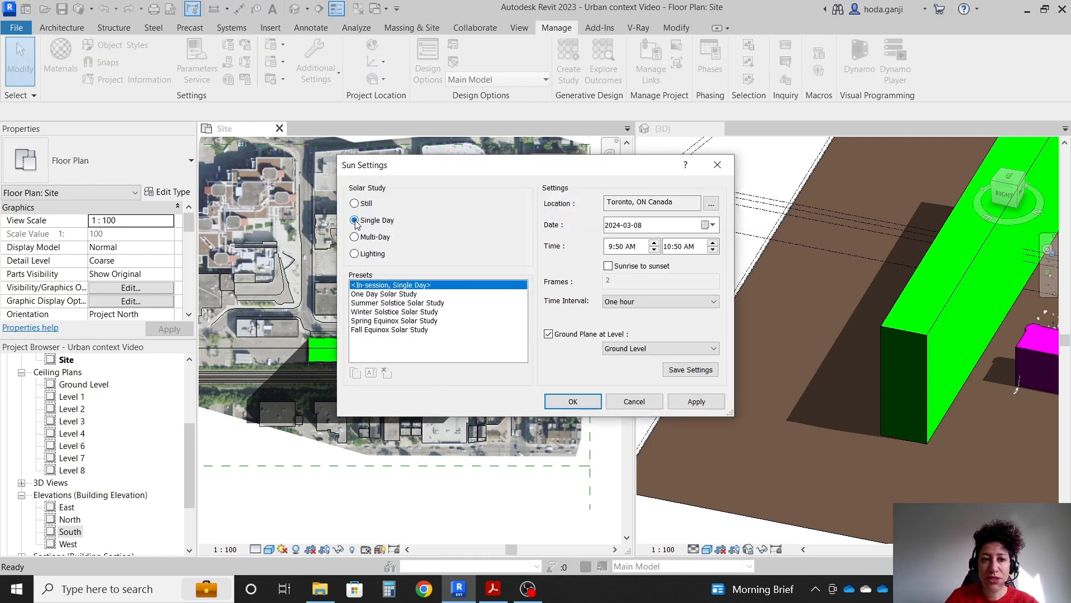
{"action": "left_click", "coordinate": [378, 311]}
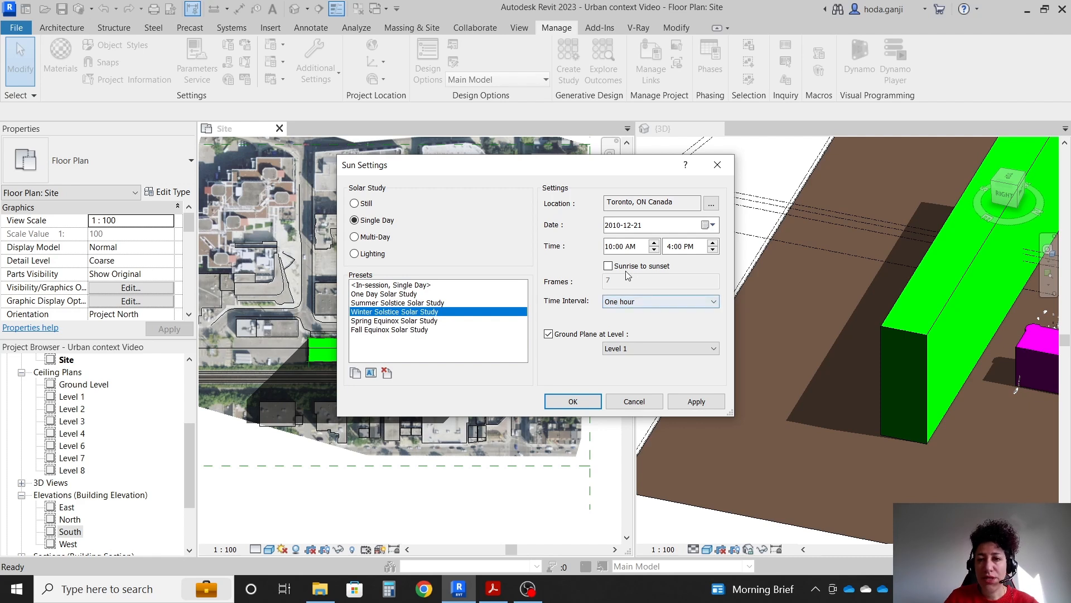
{"action": "left_click", "coordinate": [608, 266]}
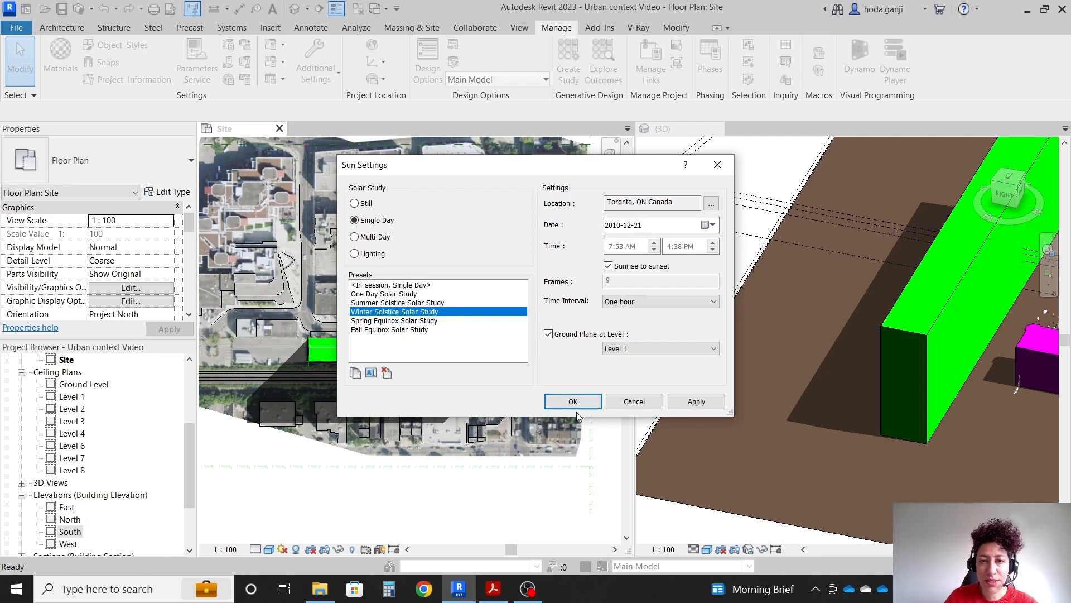
Check the "Cast shadow on Level 1" requirement in the assignment PDF and accept the sun settings
{"action": "left_click", "coordinate": [493, 588]}
{"action": "left_click_drag", "start_coordinate": [342, 267], "coordinate": [456, 268]}
{"action": "left_click", "coordinate": [493, 594]}
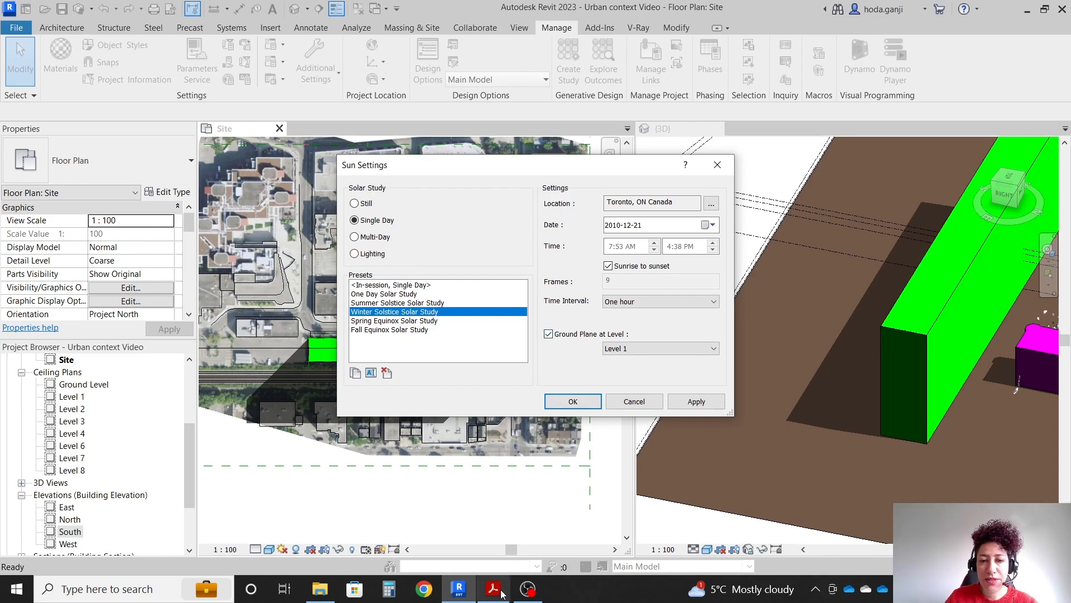
{"action": "mouse_move", "coordinate": [500, 592]}
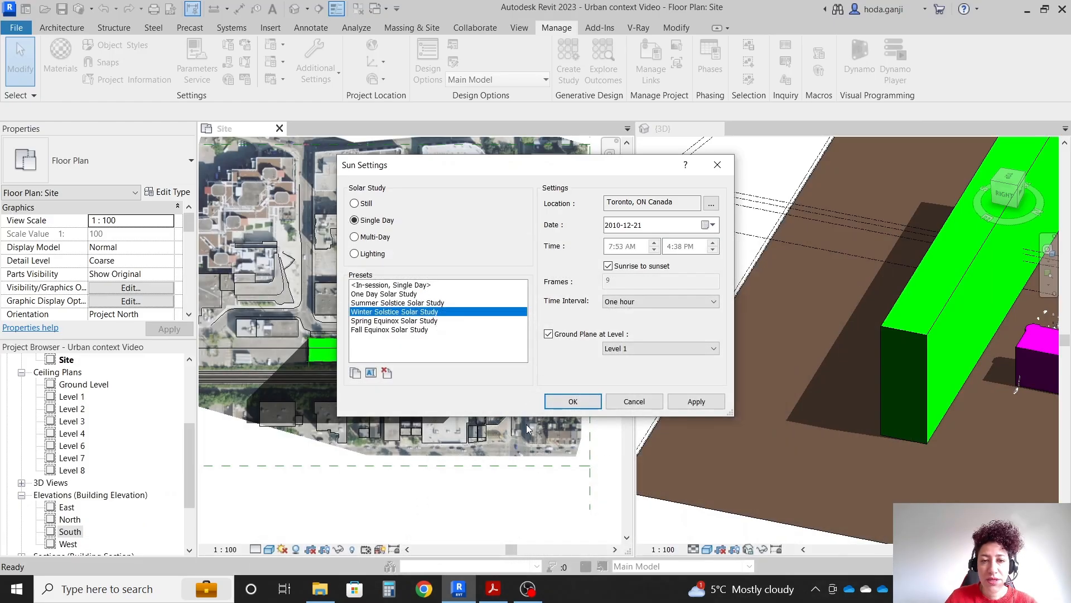
{"action": "left_click", "coordinate": [573, 401]}
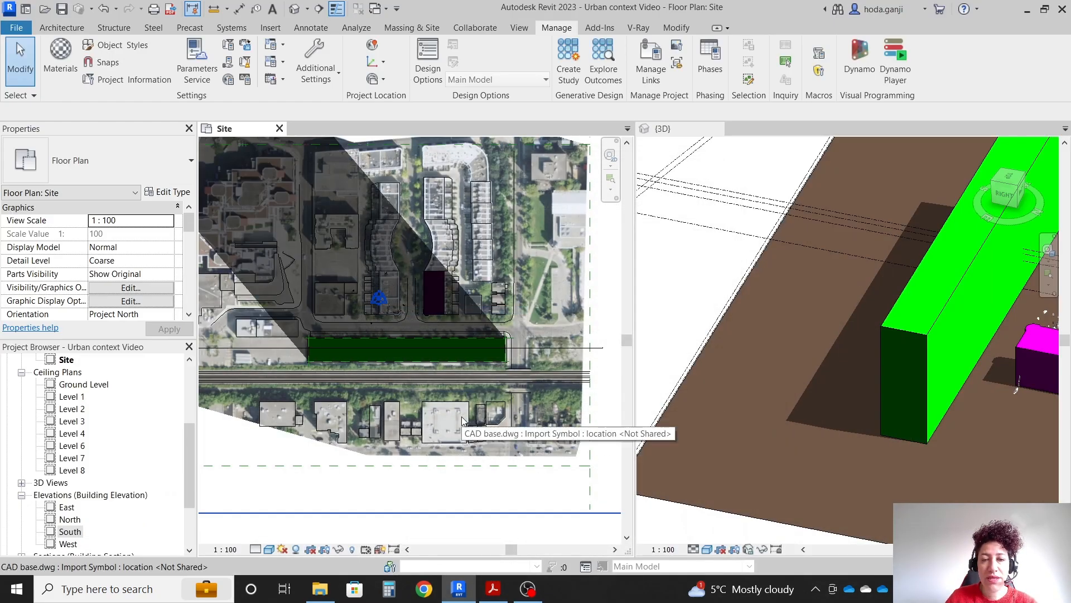
Start the solar study in the Site plan, inspect the green and magenta masses in 3D, and return to the plan
{"action": "left_click", "coordinate": [283, 550]}
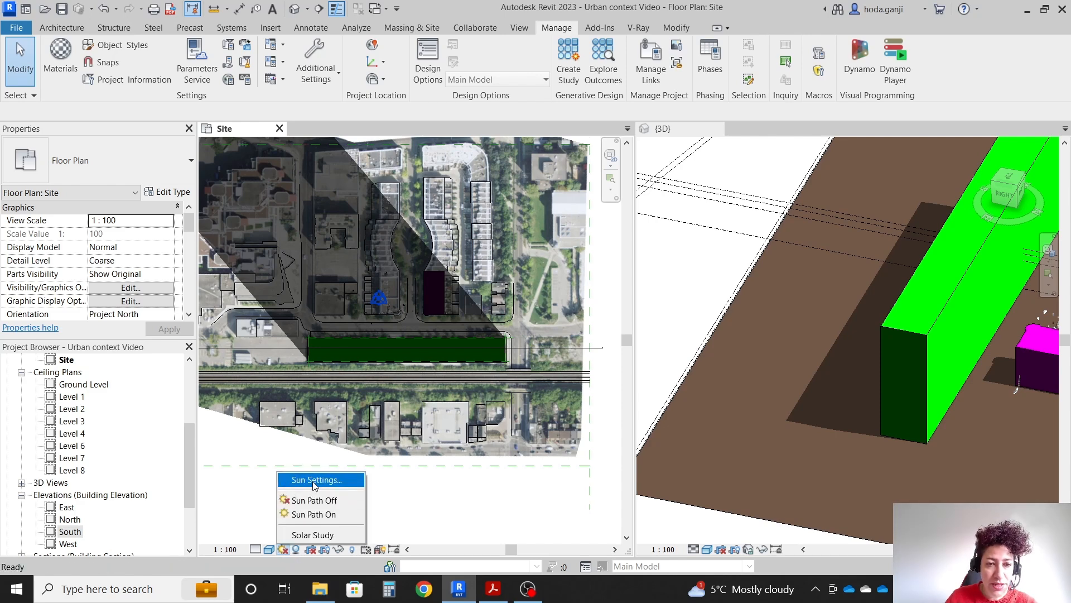
{"action": "left_click", "coordinate": [330, 535]}
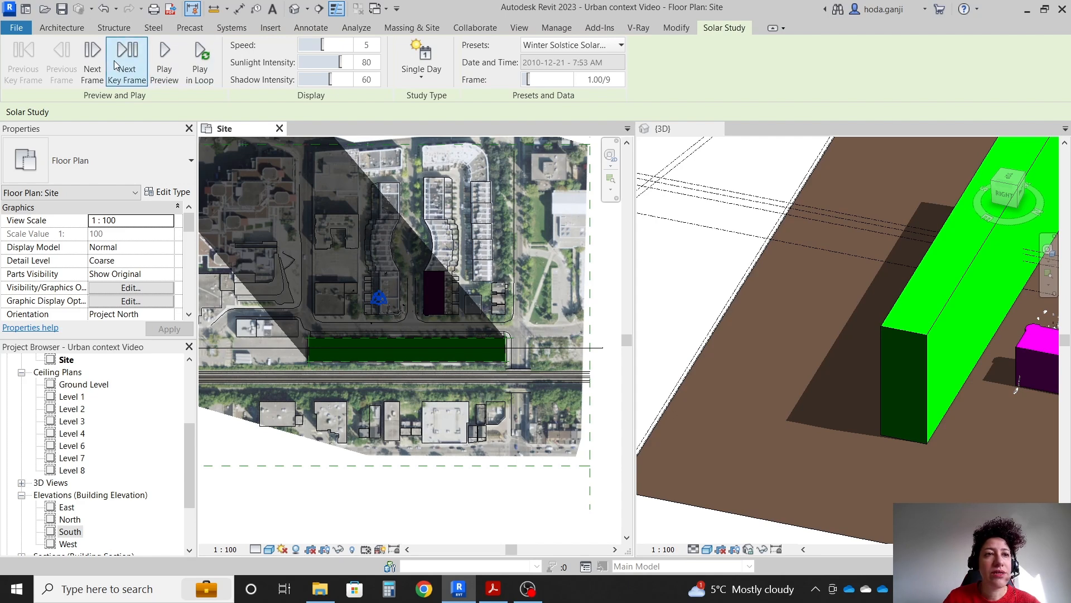
{"action": "scroll", "coordinate": [783, 347], "scroll_direction": "down", "scroll_amount": 2}
{"action": "middle_click_drag", "start_coordinate": [842, 513], "coordinate": [773, 395], "text": "shift"}
{"action": "scroll", "coordinate": [888, 390], "scroll_direction": "up", "scroll_amount": 2}
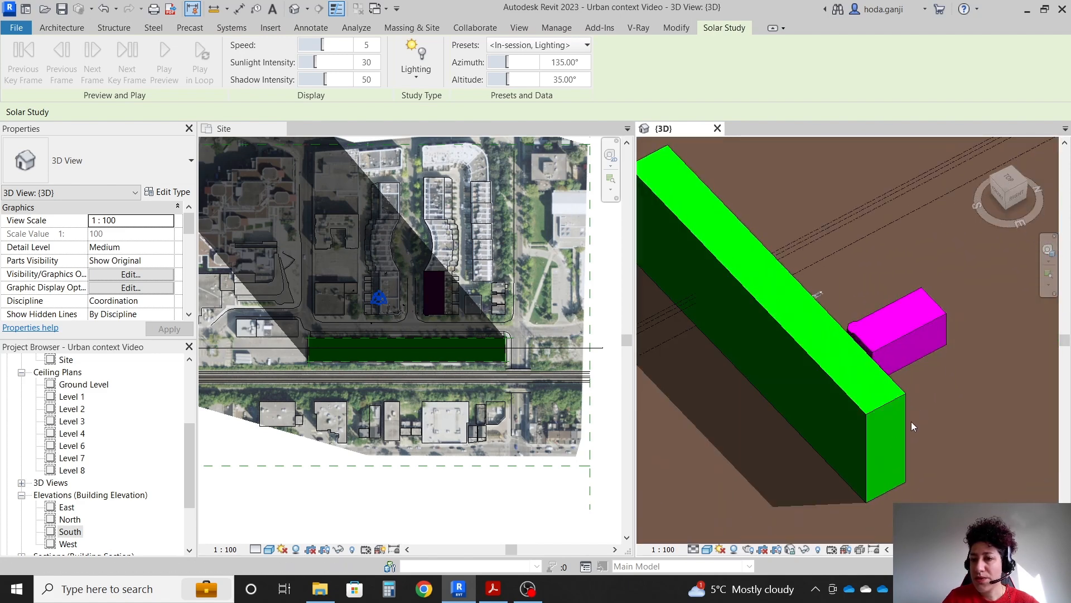
{"action": "middle_click_drag", "start_coordinate": [912, 424], "coordinate": [832, 486], "text": "shift"}
{"action": "scroll", "coordinate": [790, 374], "scroll_direction": "up", "scroll_amount": 4}
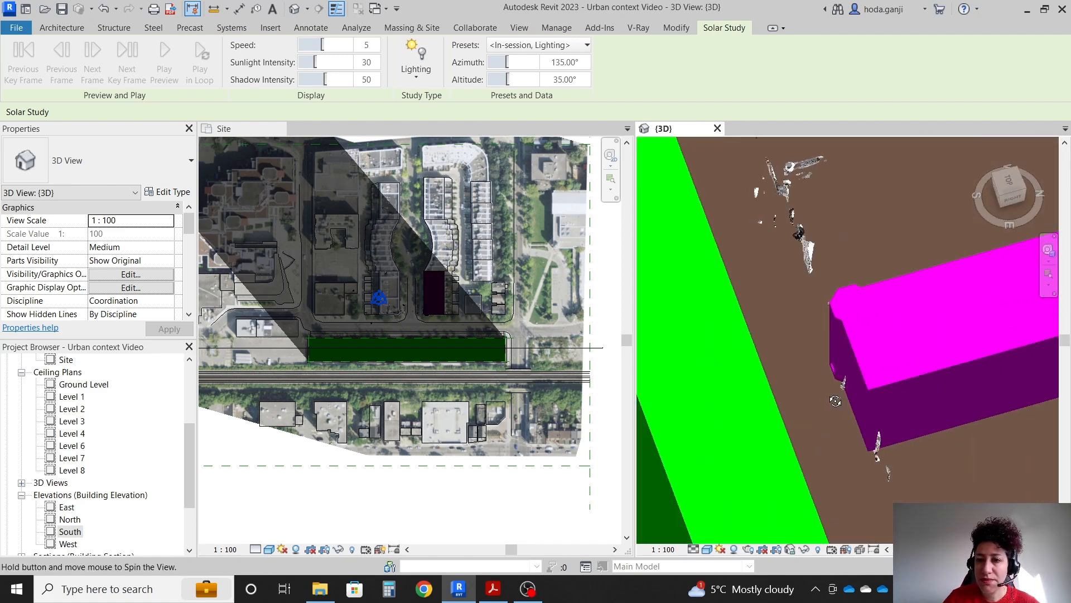
{"action": "scroll", "coordinate": [892, 327], "scroll_direction": "up", "scroll_amount": 5}
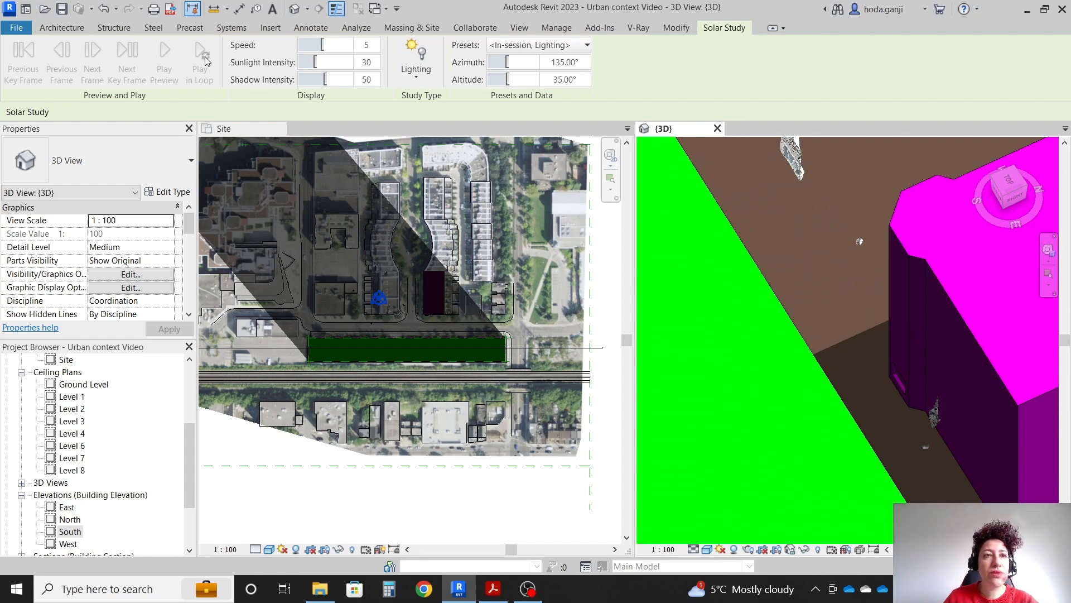
{"action": "left_click", "coordinate": [291, 152]}
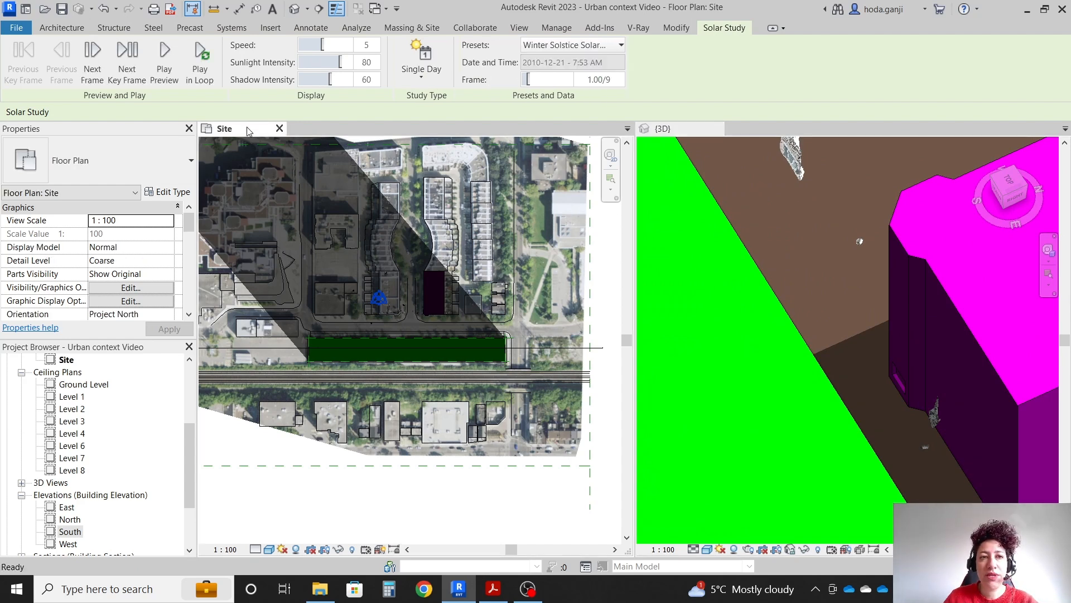
Step the winter solstice study frame by frame to its end and back, examining the shadows on the townhouses
{"action": "left_click", "coordinate": [93, 56]}
{"action": "left_click", "coordinate": [93, 55]}
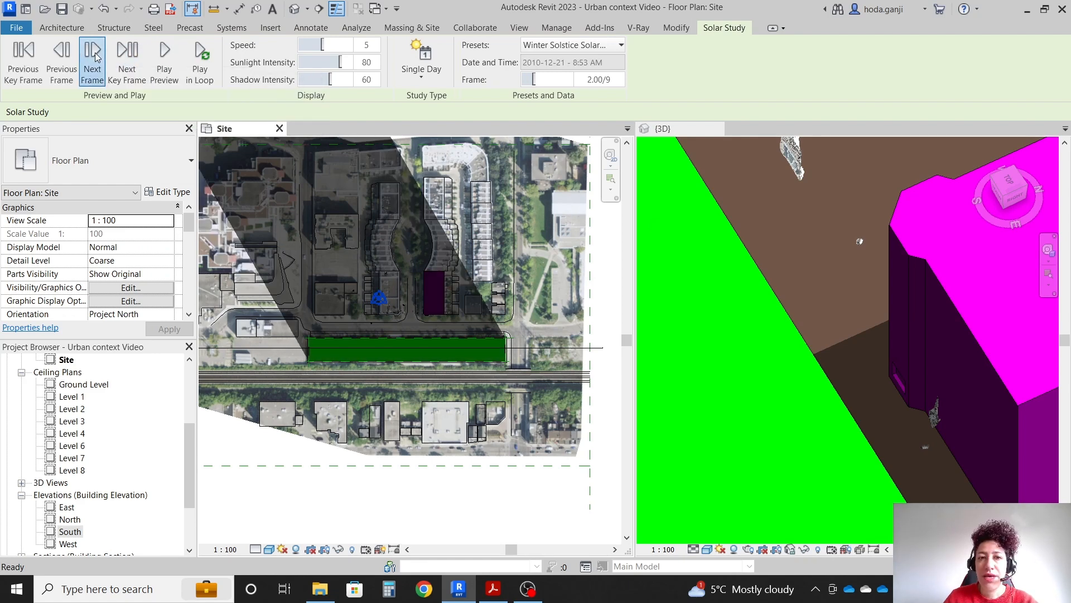
{"action": "left_click", "coordinate": [93, 56]}
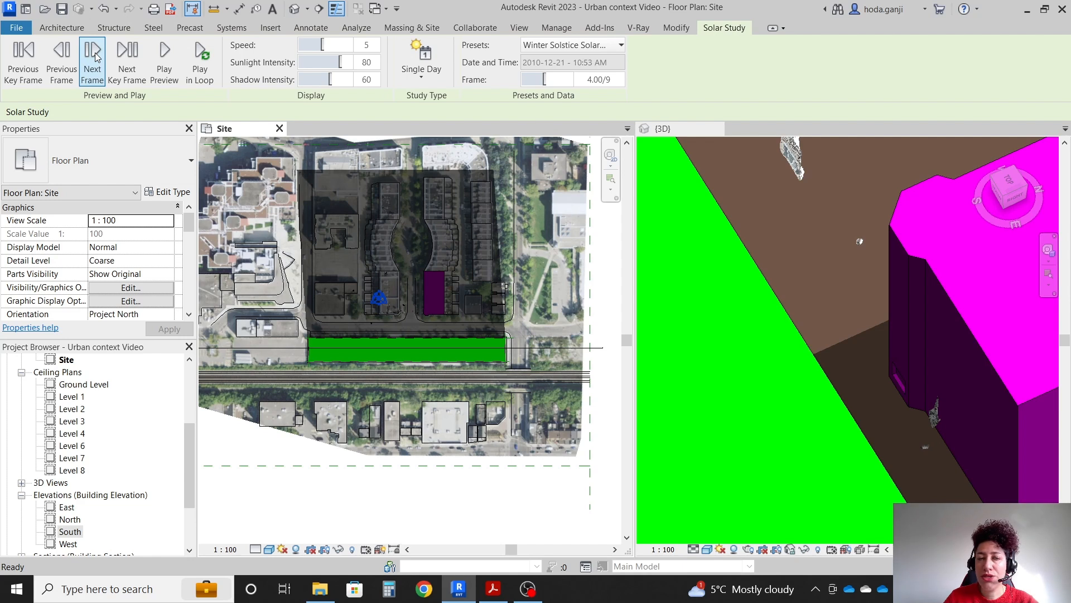
{"action": "left_click", "coordinate": [94, 56]}
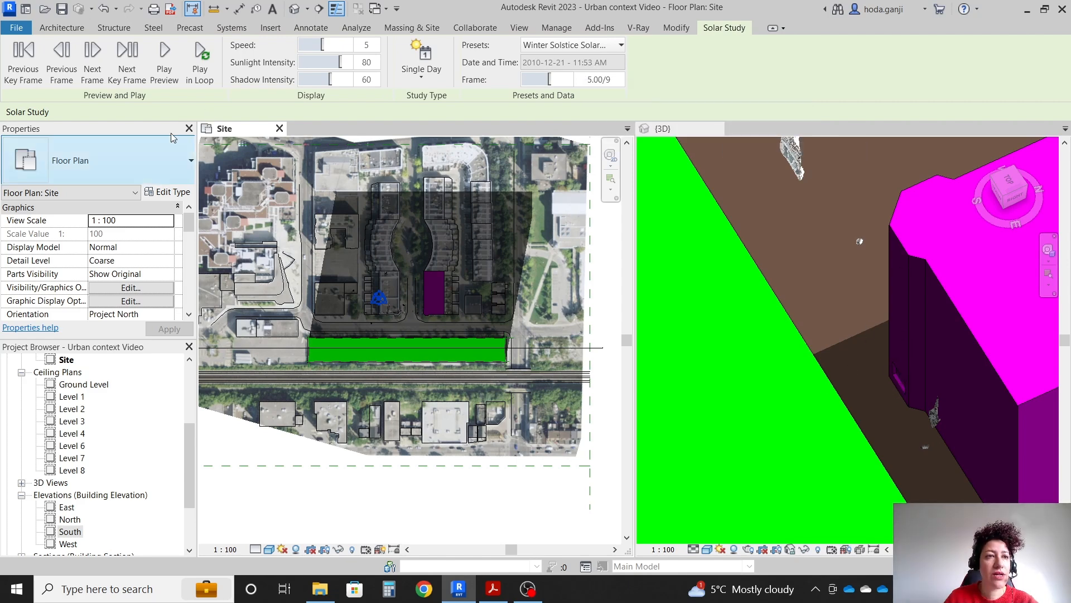
{"action": "left_click", "coordinate": [93, 61]}
{"action": "left_click", "coordinate": [94, 62]}
{"action": "left_click", "coordinate": [94, 61]}
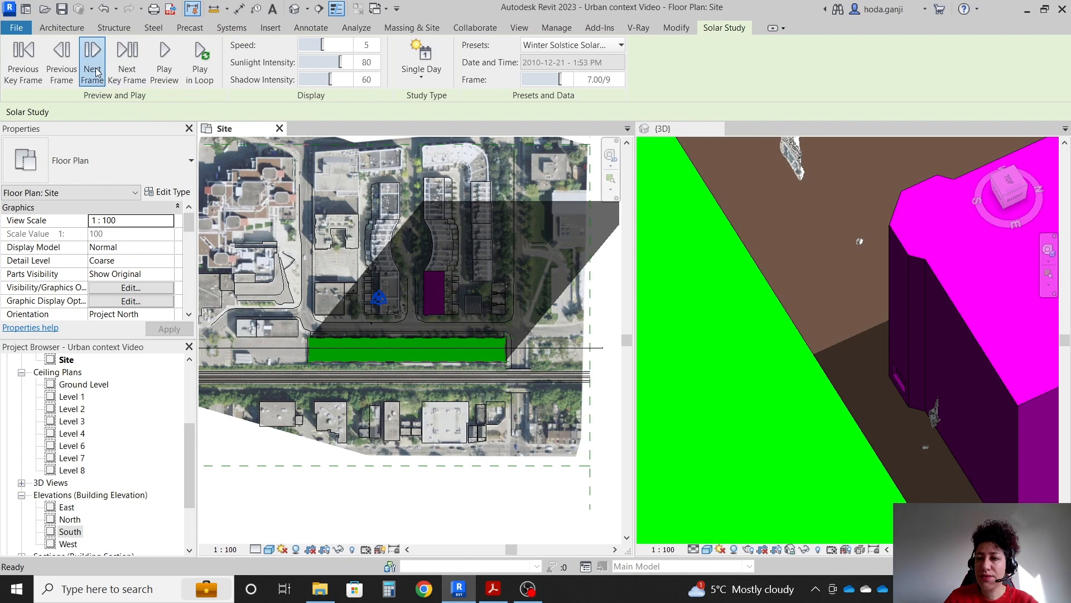
{"action": "left_click", "coordinate": [94, 61]}
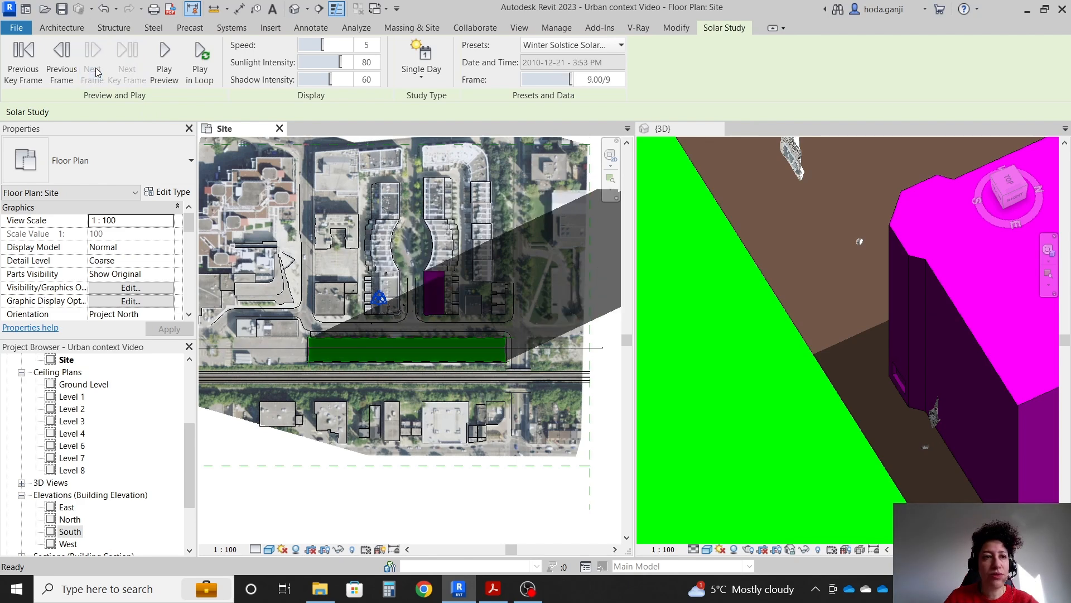
{"action": "left_click", "coordinate": [67, 70]}
{"action": "left_click", "coordinate": [67, 70]}
{"action": "left_click", "coordinate": [67, 70]}
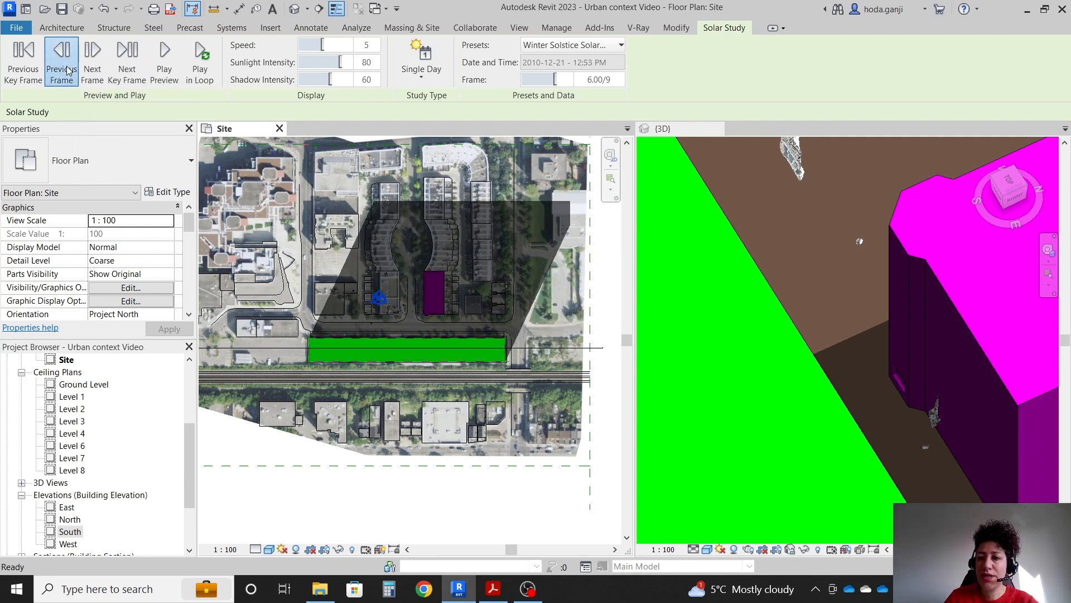
{"action": "left_click", "coordinate": [66, 71]}
{"action": "left_click", "coordinate": [66, 71]}
{"action": "left_click", "coordinate": [66, 71]}
{"action": "left_click", "coordinate": [66, 71]}
{"action": "left_click", "coordinate": [66, 71]}
Repeat the frame-by-frame pass from morning to afternoon, then return the solar study to its first frame
{"action": "left_click", "coordinate": [93, 73]}
{"action": "left_click", "coordinate": [92, 74]}
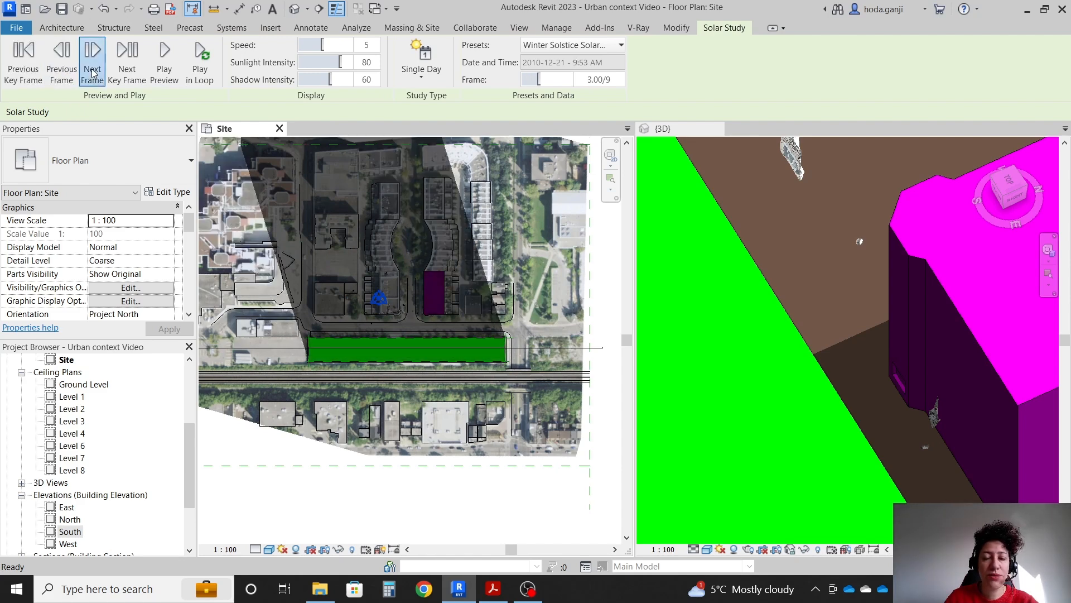
{"action": "left_click", "coordinate": [92, 62]}
{"action": "left_click", "coordinate": [93, 61]}
{"action": "left_click", "coordinate": [93, 61]}
{"action": "left_click", "coordinate": [93, 72]}
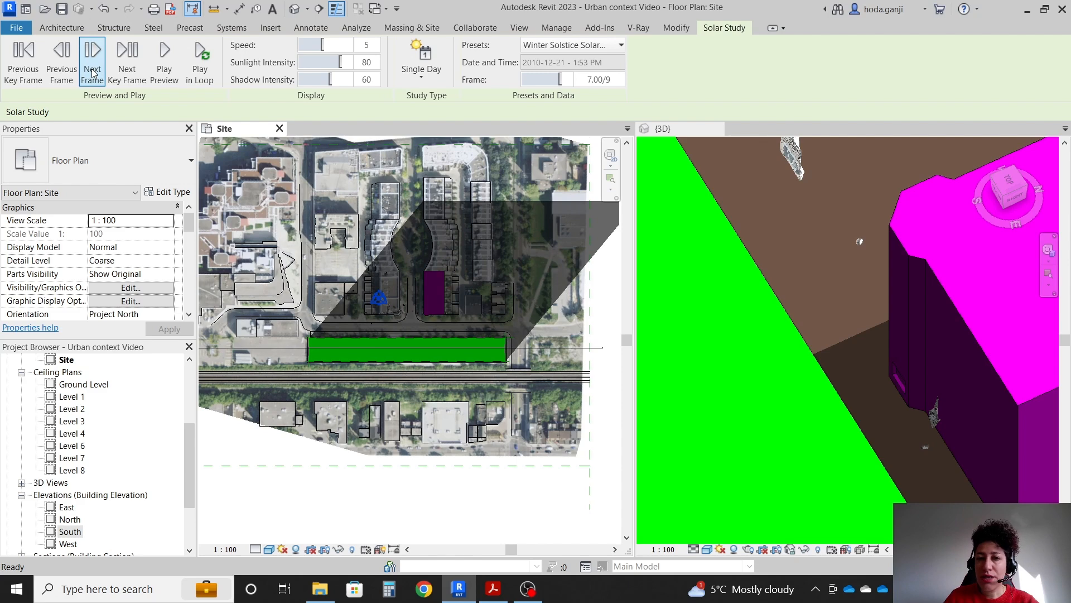
{"action": "left_click", "coordinate": [93, 72]}
{"action": "left_click", "coordinate": [93, 72]}
{"action": "left_click", "coordinate": [61, 71]}
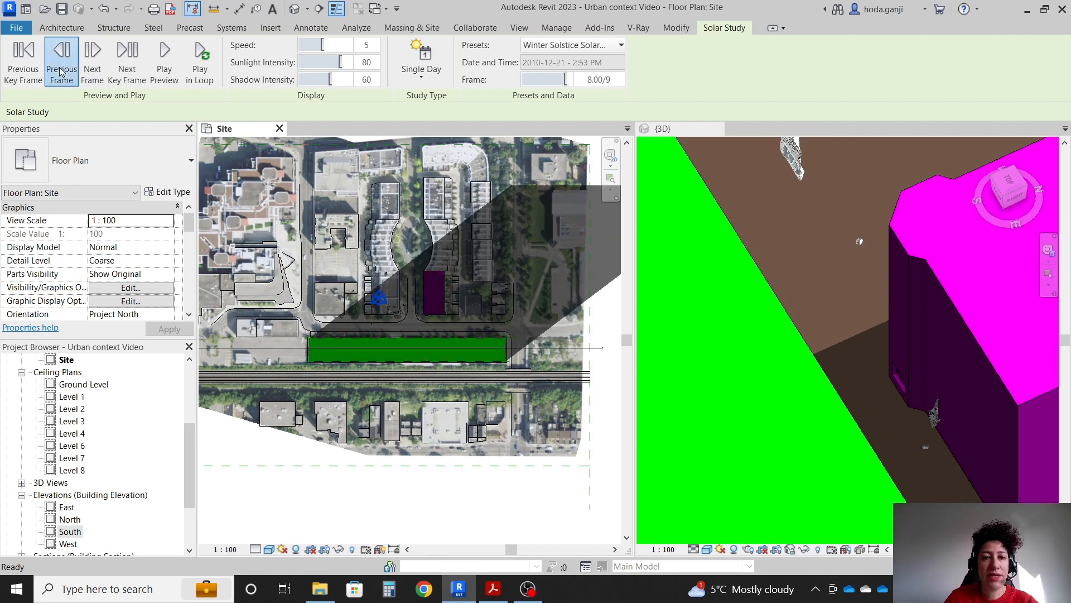
{"action": "left_click", "coordinate": [61, 71]}
{"action": "left_click", "coordinate": [62, 71]}
{"action": "left_click", "coordinate": [62, 71]}
{"action": "left_click", "coordinate": [61, 71]}
{"action": "left_click", "coordinate": [61, 71]}
{"action": "left_click", "coordinate": [61, 71]}
{"action": "left_click", "coordinate": [61, 71]}
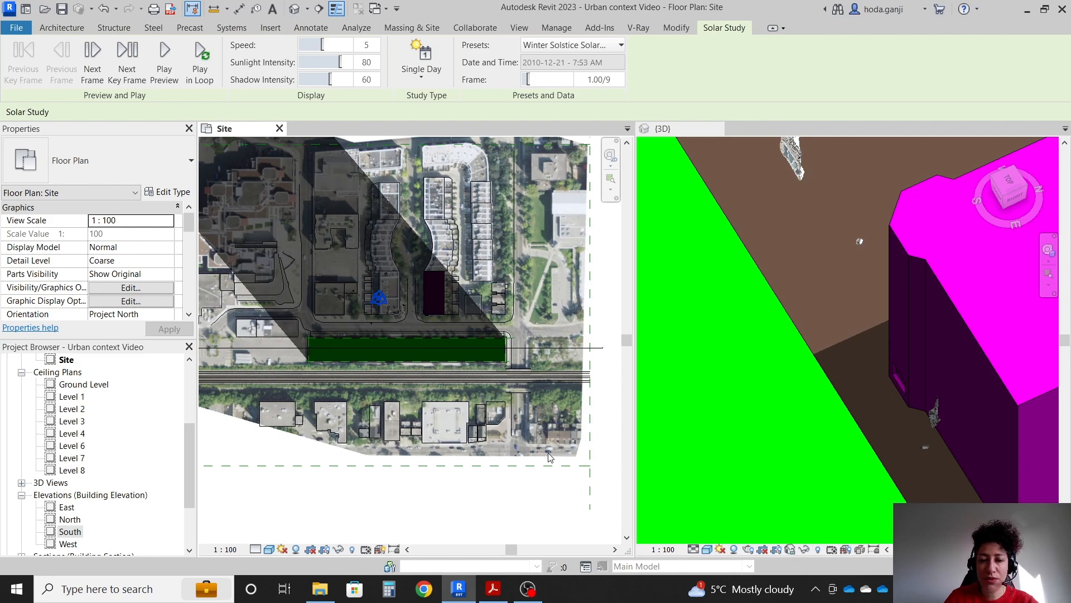
Switch to Assignment2b.pdf and highlight the townhouses' "2hours direct sunlight" requirement
{"action": "left_click", "coordinate": [493, 589]}
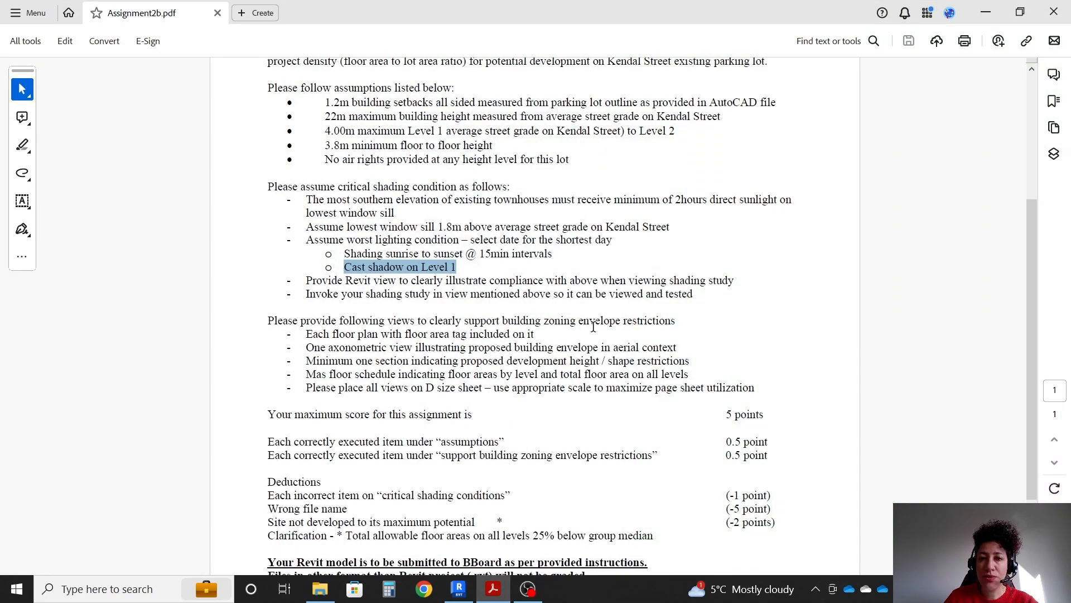
{"action": "left_click_drag", "start_coordinate": [677, 200], "coordinate": [777, 200]}
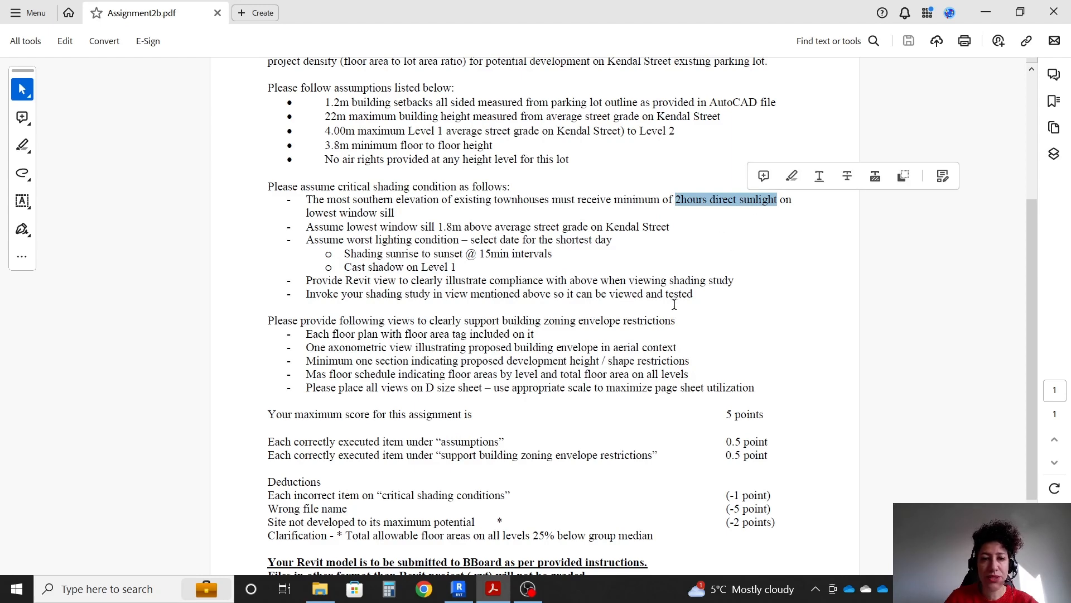
Switch back to Revit and turn off shadows in the Site floor plan
{"action": "key", "text": "alt+Tab"}
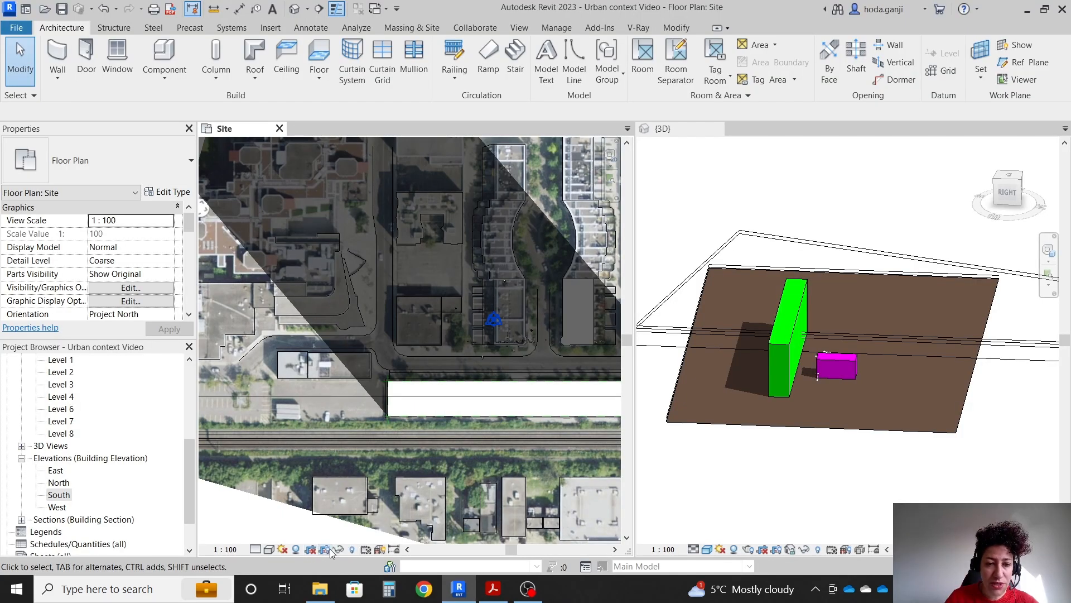
{"action": "left_click", "coordinate": [288, 551]}
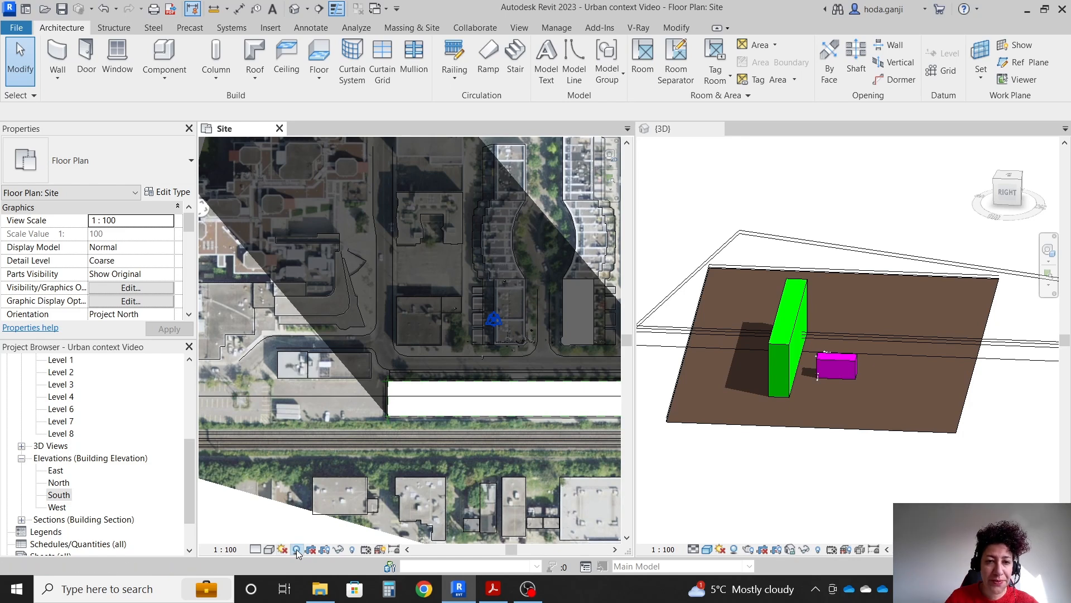
{"action": "scroll", "coordinate": [380, 457], "scroll_direction": "up", "scroll_amount": 2}
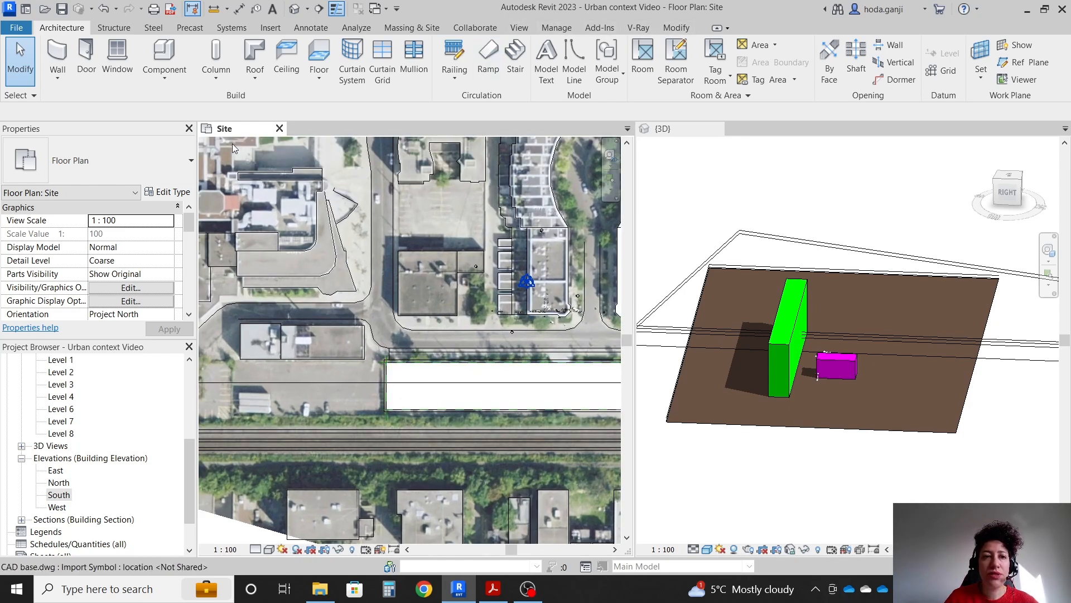
Draw a vertical building section in the site plan along the street just east of the long white plot
{"action": "left_click", "coordinate": [524, 28]}
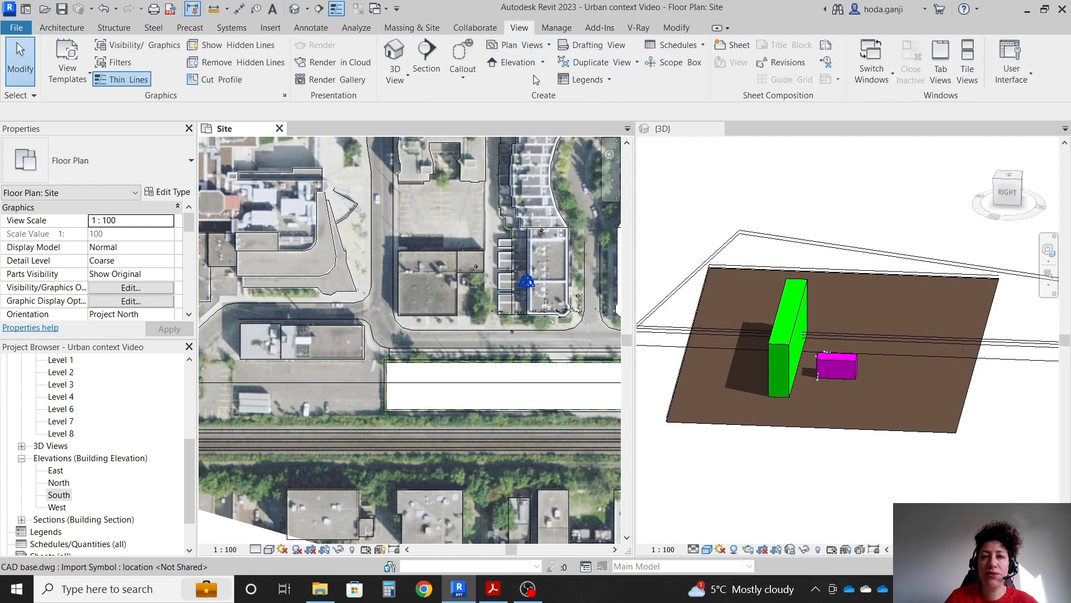
{"action": "left_click", "coordinate": [427, 59]}
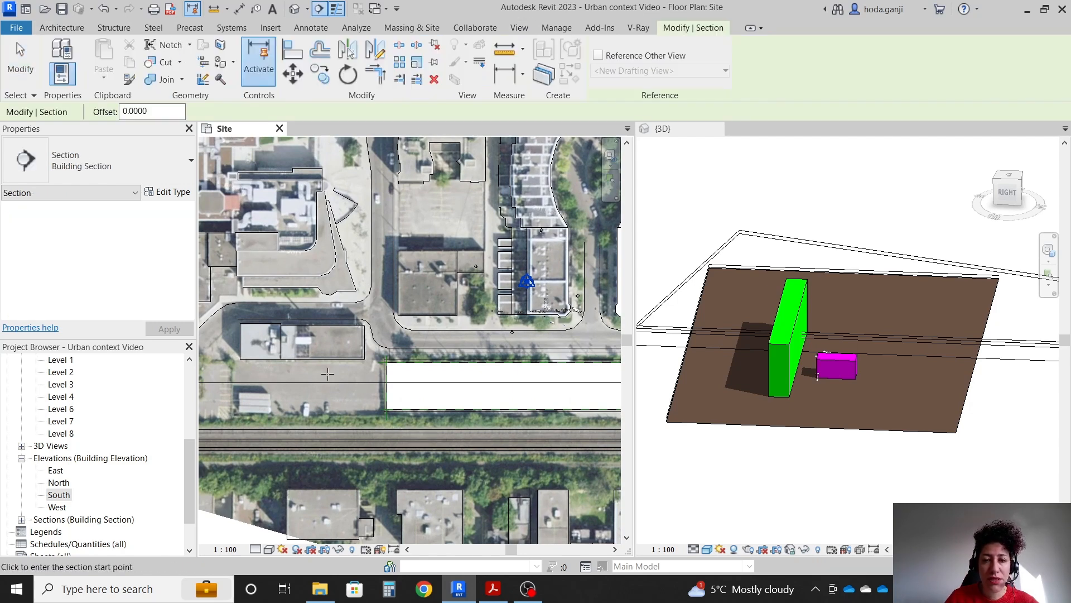
{"action": "scroll", "coordinate": [469, 365], "scroll_direction": "down", "scroll_amount": 3}
{"action": "scroll", "coordinate": [542, 405], "scroll_direction": "up", "scroll_amount": 5}
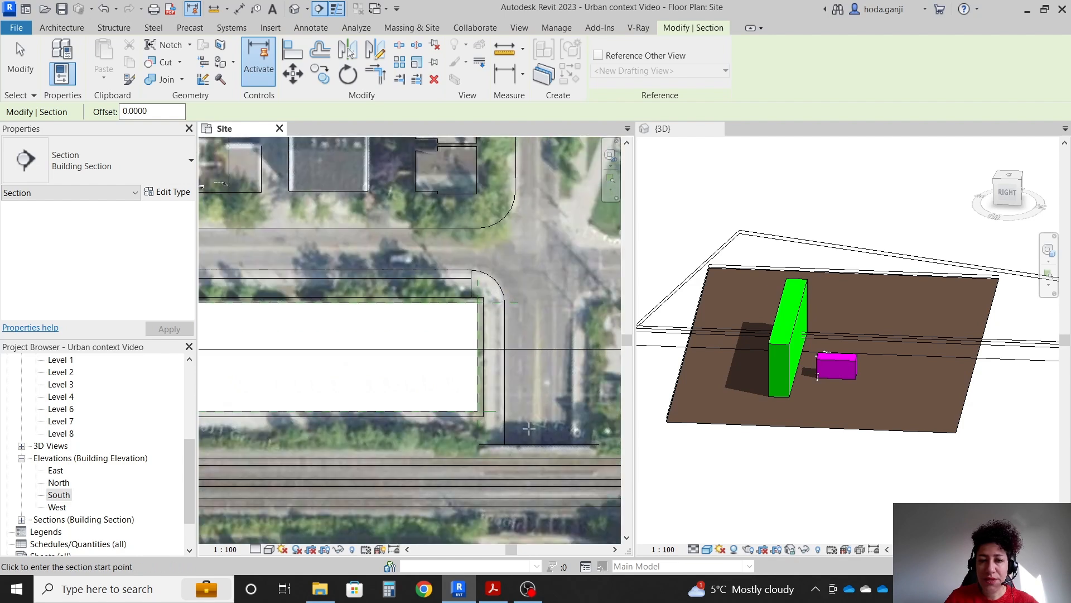
{"action": "left_click", "coordinate": [528, 431]}
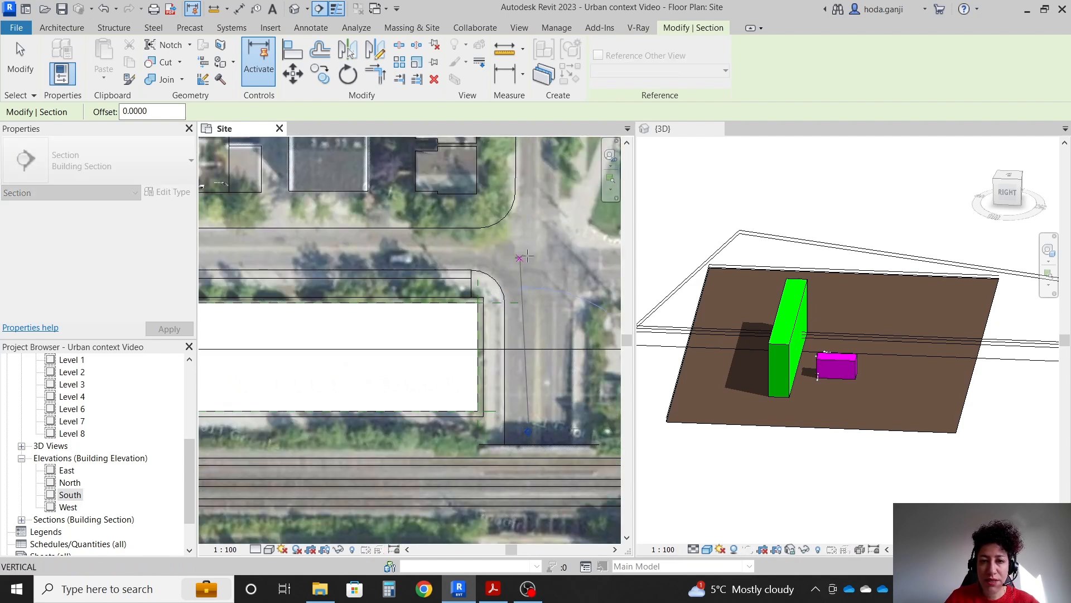
{"action": "left_click", "coordinate": [530, 255]}
{"action": "key", "text": "Escape"}
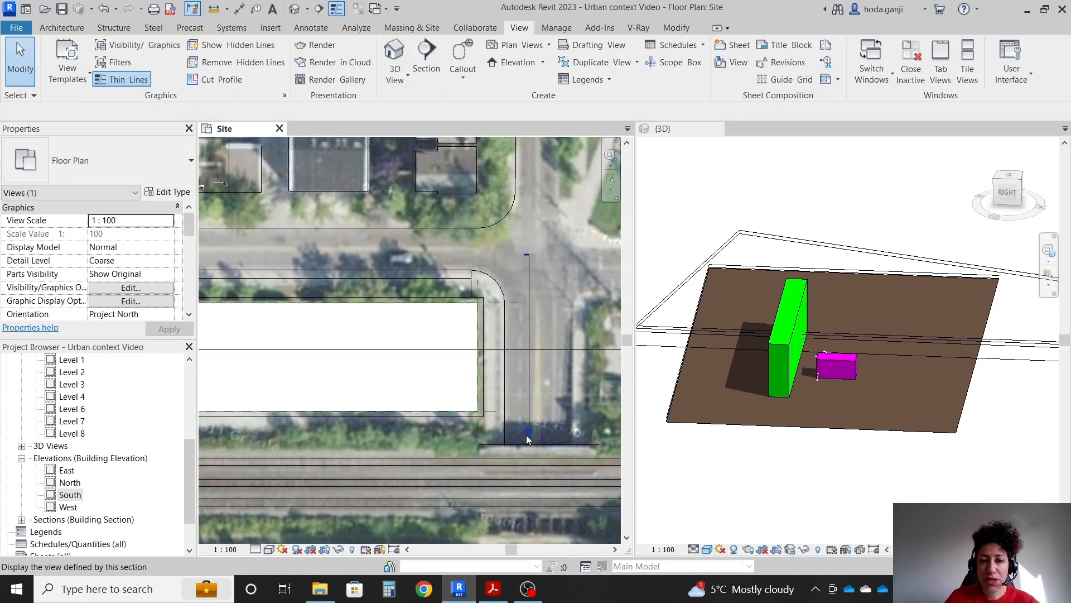
Open the new section's view and make the Mass category visible in it
{"action": "scroll", "coordinate": [524, 441], "scroll_direction": "up", "scroll_amount": 5}
{"action": "double_click", "coordinate": [523, 406]}
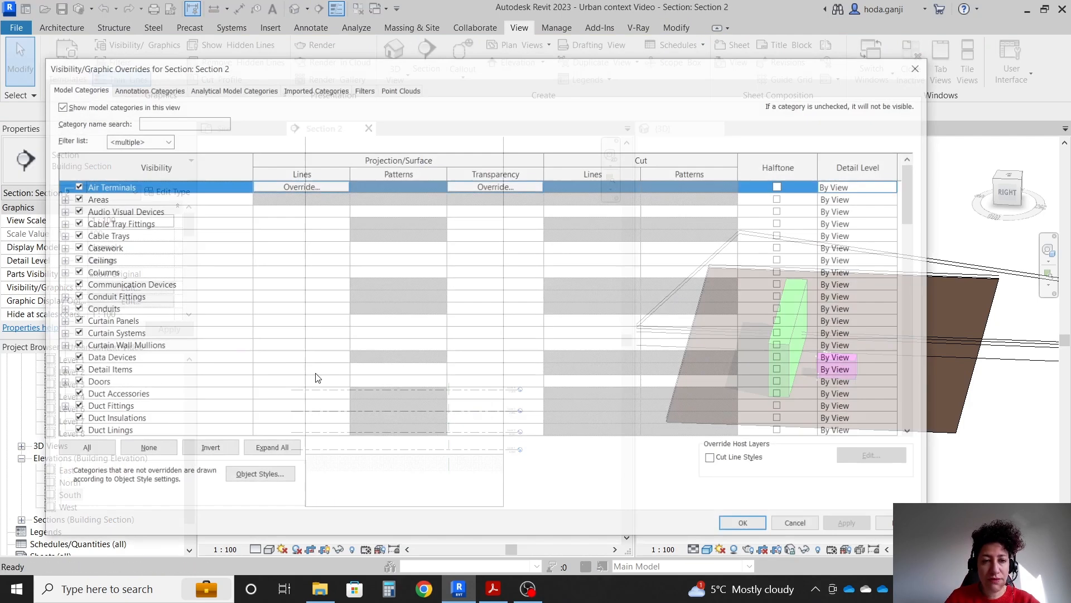
{"action": "key", "text": "v"}
{"action": "key", "text": "g"}
{"action": "left_click", "coordinate": [290, 333]}
{"action": "key", "text": "m"}
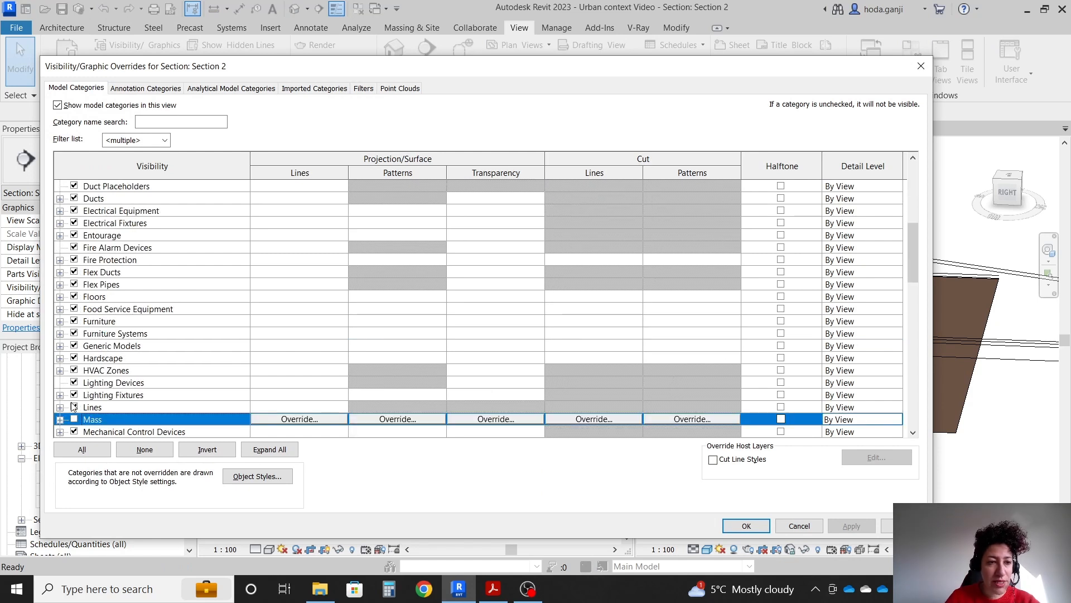
{"action": "left_click", "coordinate": [74, 419]}
{"action": "left_click", "coordinate": [730, 524]}
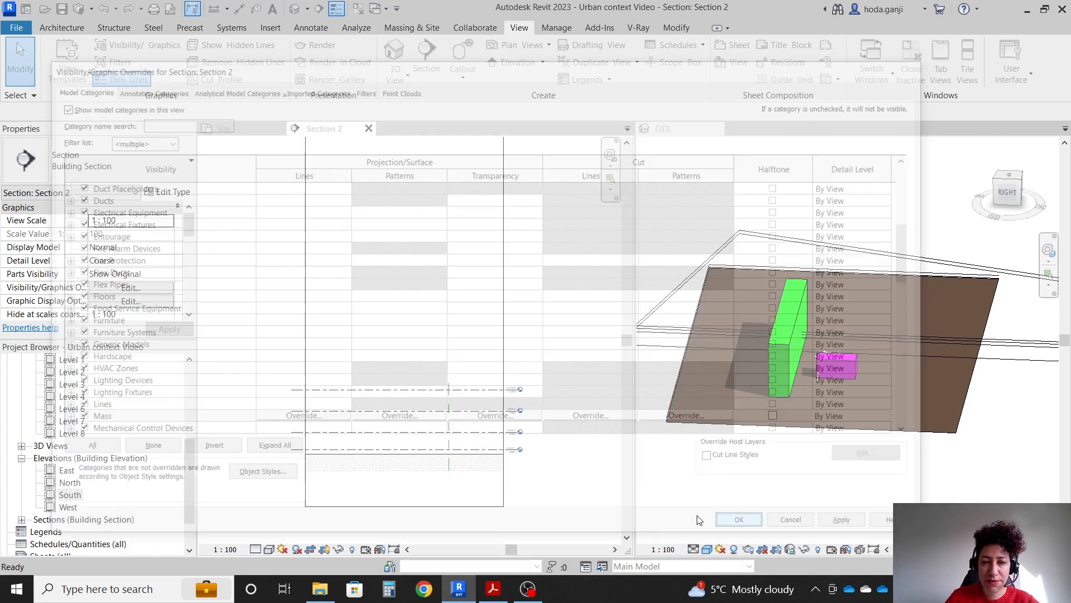
Return to the Site plan and extend the section's view depth westward over the long white plot
{"action": "key", "text": "ctrl+Tab"}
{"action": "scroll", "coordinate": [453, 385], "scroll_direction": "down", "scroll_amount": 3}
{"action": "left_click", "coordinate": [493, 320]}
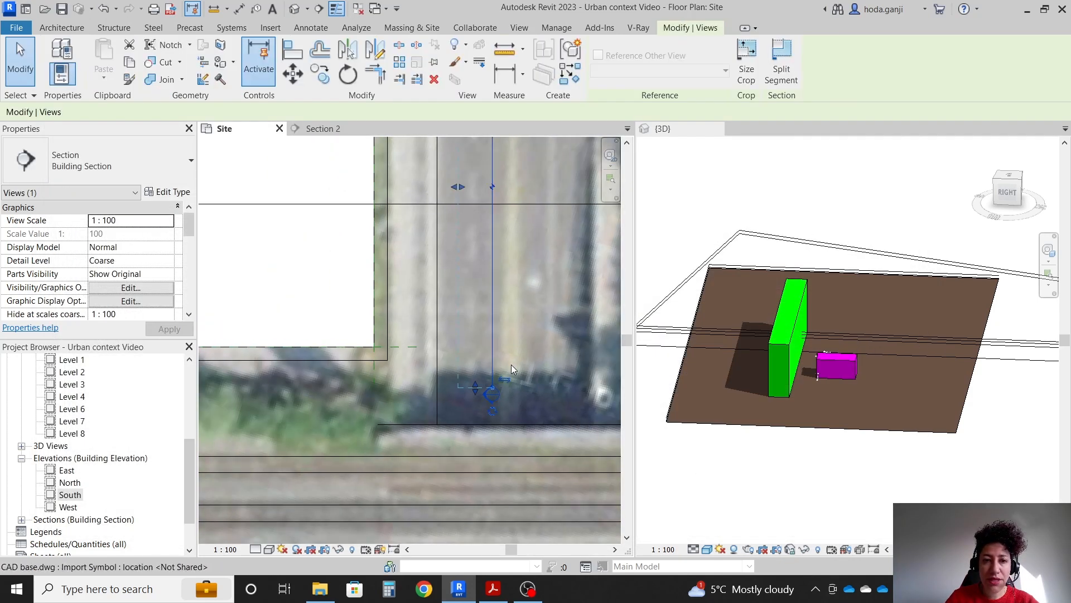
{"action": "scroll", "coordinate": [488, 307], "scroll_direction": "down", "scroll_amount": 5}
{"action": "left_click_drag", "start_coordinate": [488, 300], "coordinate": [247, 302]}
{"action": "scroll", "coordinate": [349, 306], "scroll_direction": "down", "scroll_amount": 2}
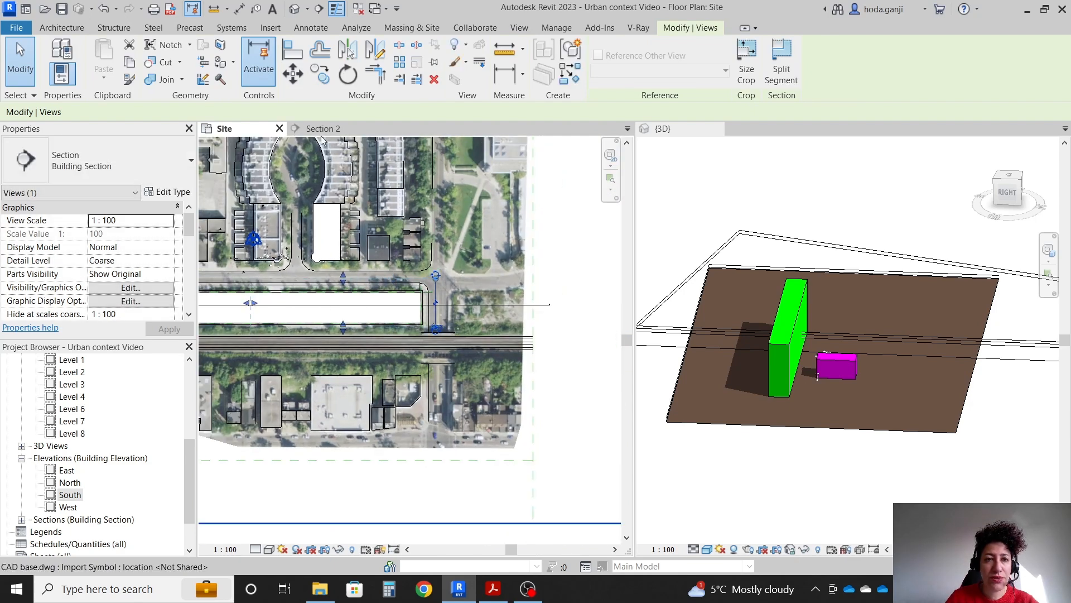
Reopen the Section 2 view and set its visual style to Shaded
{"action": "left_click", "coordinate": [323, 128]}
{"action": "scroll", "coordinate": [384, 425], "scroll_direction": "down", "scroll_amount": 2}
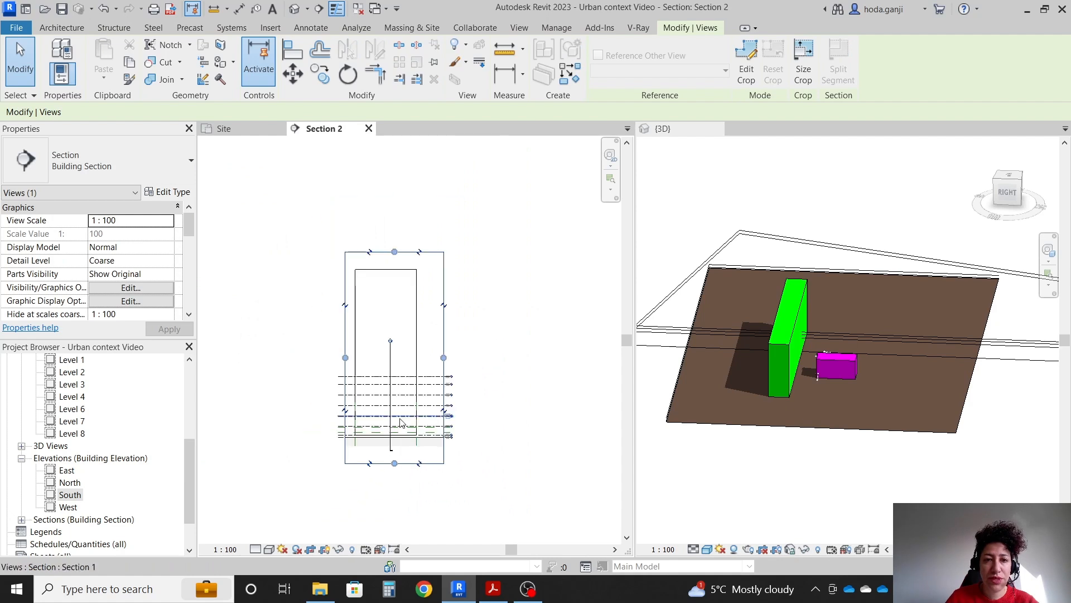
{"action": "left_click", "coordinate": [532, 359]}
{"action": "left_click", "coordinate": [270, 550]}
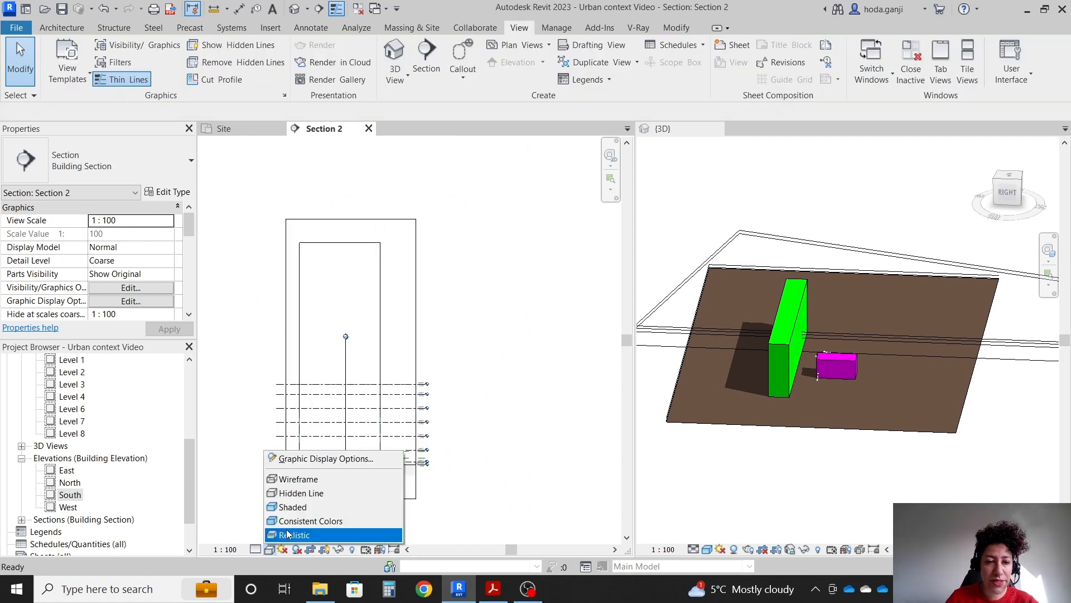
{"action": "left_click", "coordinate": [292, 506]}
Widen the Section 2 crop region so that it takes in the magenta mass beside the green one
{"action": "left_click", "coordinate": [417, 332]}
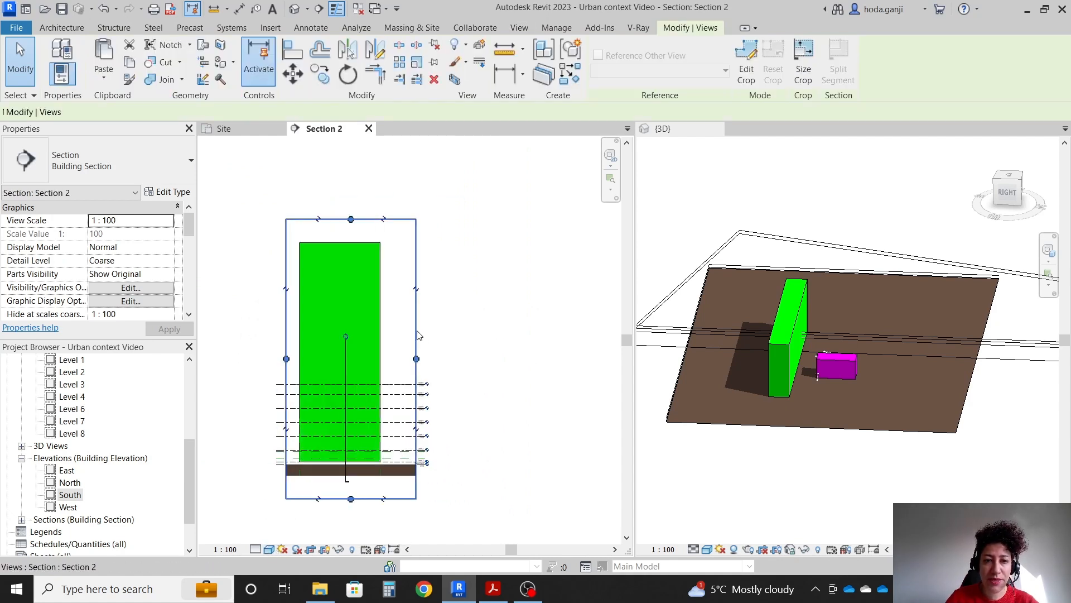
{"action": "left_click_drag", "start_coordinate": [416, 358], "coordinate": [549, 359]}
{"action": "left_click", "coordinate": [447, 349]}
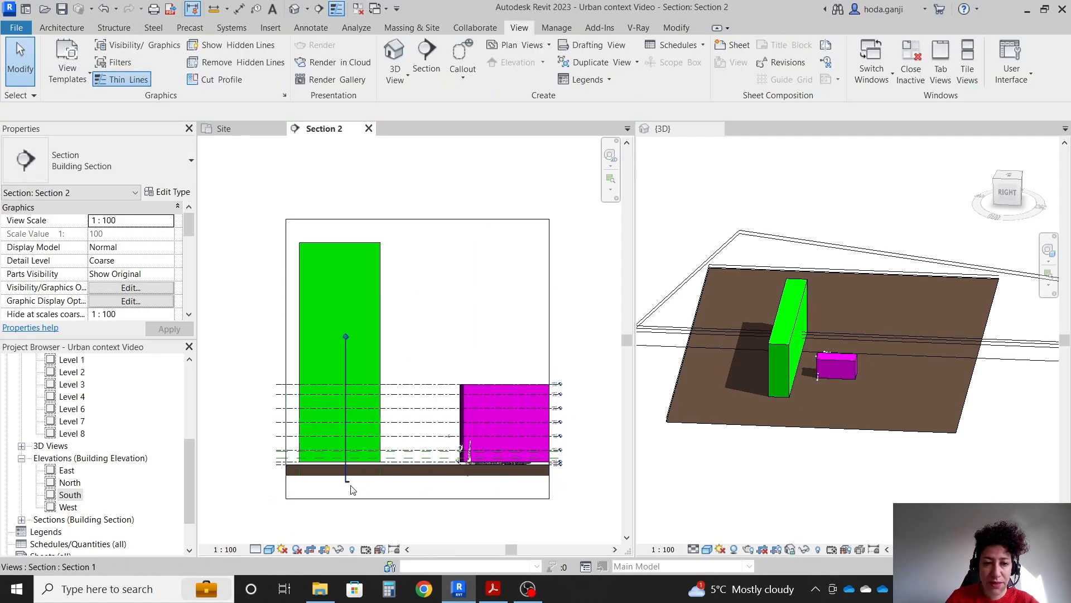
Stretch the base of the green Parking mass down to the top of the ground at Ground Level
{"action": "scroll", "coordinate": [341, 392], "scroll_direction": "up", "scroll_amount": 3}
{"action": "scroll", "coordinate": [340, 391], "scroll_direction": "down", "scroll_amount": 2}
{"action": "scroll", "coordinate": [558, 441], "scroll_direction": "up", "scroll_amount": 4}
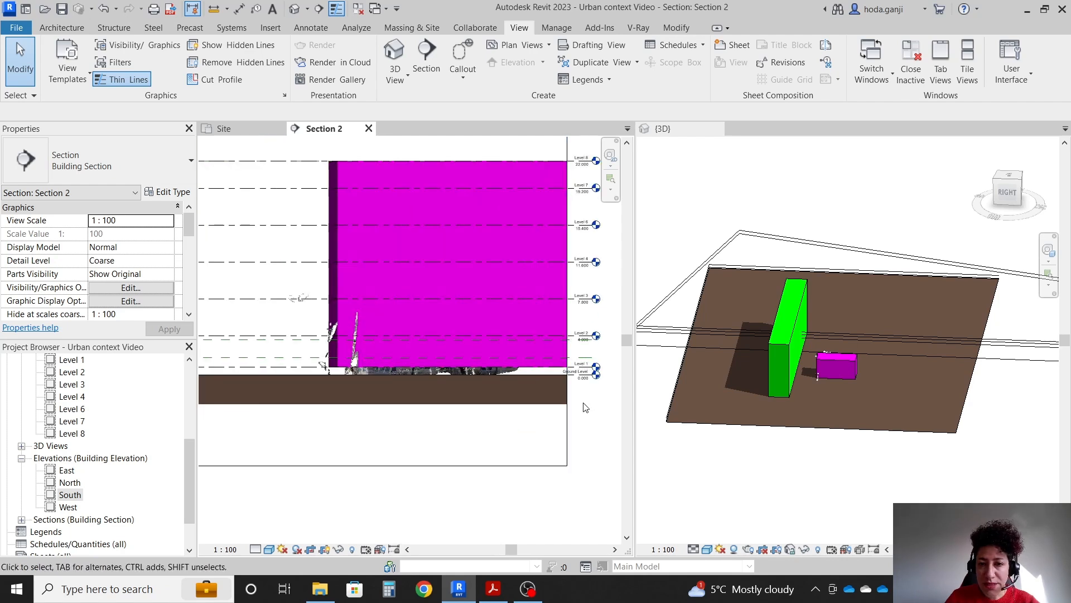
{"action": "scroll", "coordinate": [591, 400], "scroll_direction": "down", "scroll_amount": 2}
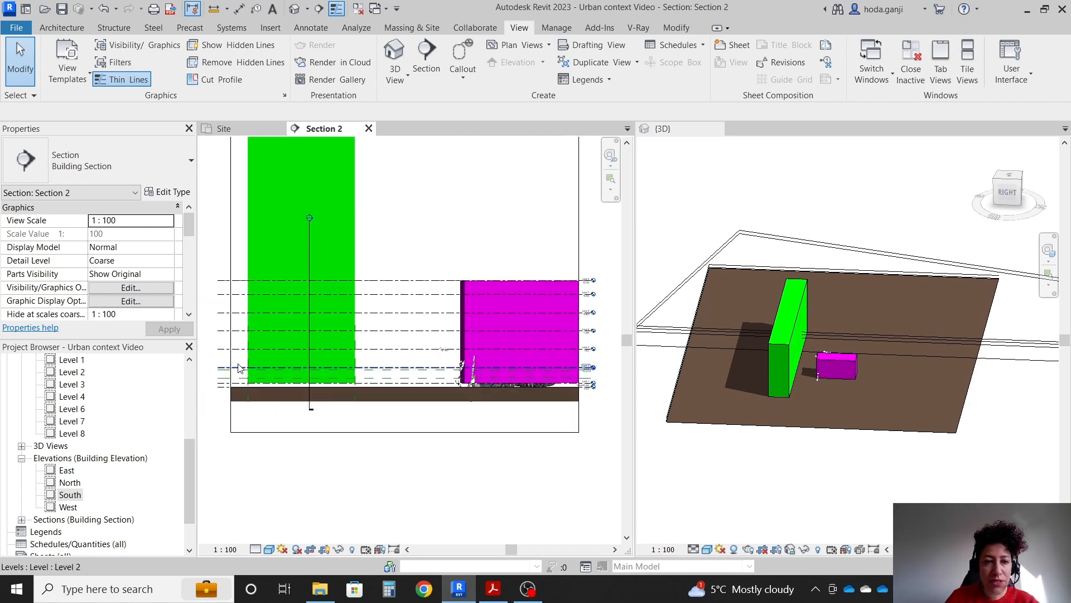
{"action": "scroll", "coordinate": [236, 368], "scroll_direction": "up", "scroll_amount": 2}
{"action": "left_click", "coordinate": [441, 401]}
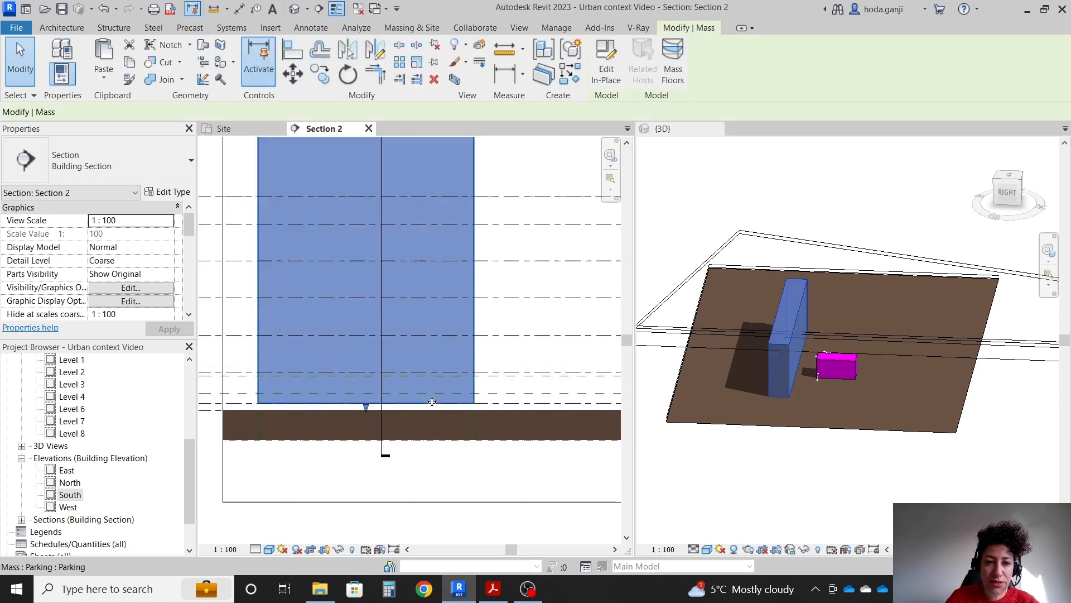
{"action": "scroll", "coordinate": [338, 410], "scroll_direction": "up", "scroll_amount": 3}
{"action": "left_click_drag", "start_coordinate": [413, 384], "coordinate": [412, 400]}
{"action": "scroll", "coordinate": [346, 419], "scroll_direction": "down", "scroll_amount": 3}
{"action": "scroll", "coordinate": [441, 423], "scroll_direction": "down", "scroll_amount": 2}
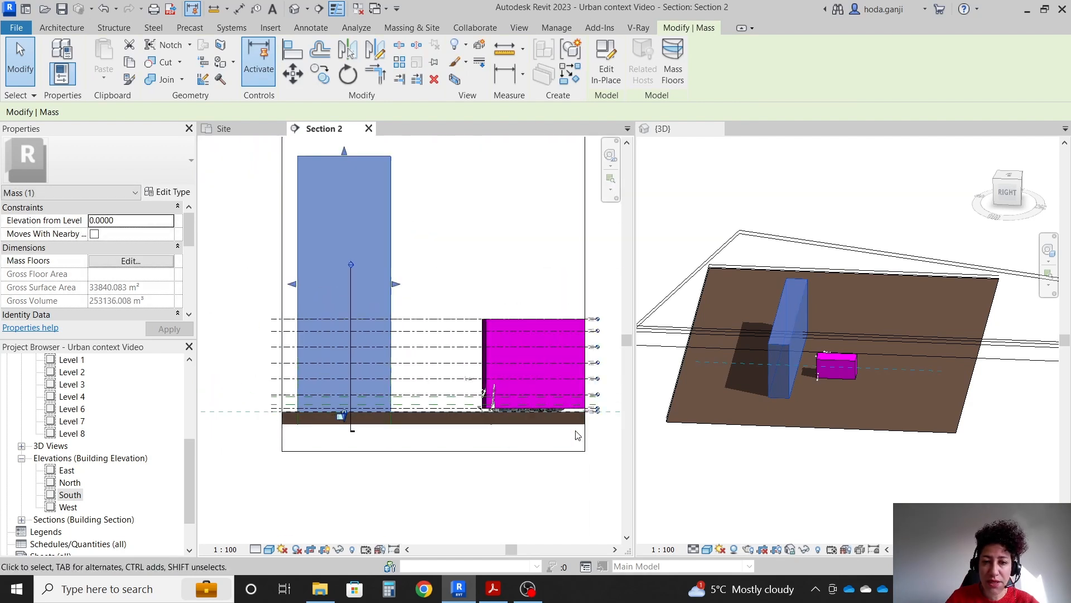
Stretch the base of the magenta mass down to the top of the ground at Ground Level
{"action": "scroll", "coordinate": [639, 429], "scroll_direction": "up", "scroll_amount": 3}
{"action": "scroll", "coordinate": [584, 416], "scroll_direction": "up", "scroll_amount": 4}
{"action": "scroll", "coordinate": [584, 416], "scroll_direction": "up", "scroll_amount": 1}
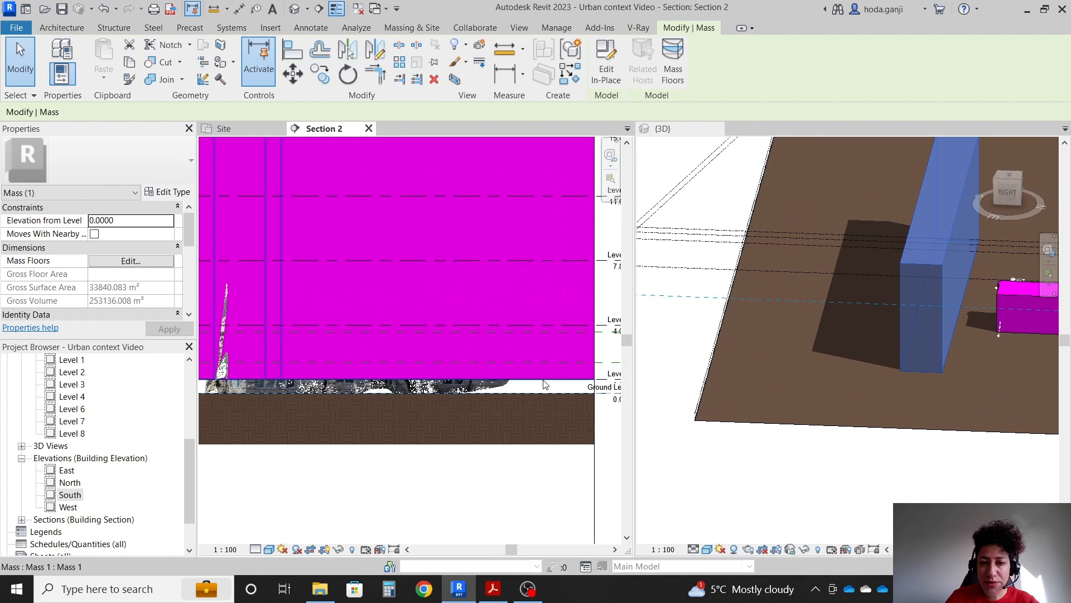
{"action": "left_click", "coordinate": [544, 378]}
{"action": "left_click_drag", "start_coordinate": [536, 385], "coordinate": [536, 393]}
{"action": "scroll", "coordinate": [424, 402], "scroll_direction": "down", "scroll_amount": 3}
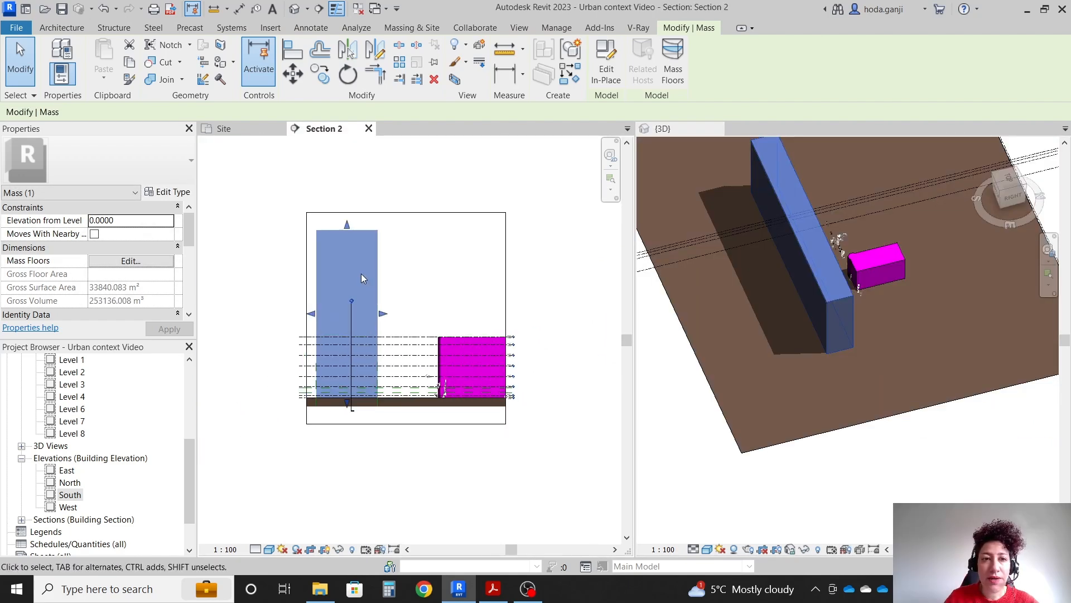
Lower the top of the Parking mass to Level 8, in line with the magenta mass's top
{"action": "scroll", "coordinate": [363, 276], "scroll_direction": "up", "scroll_amount": 4}
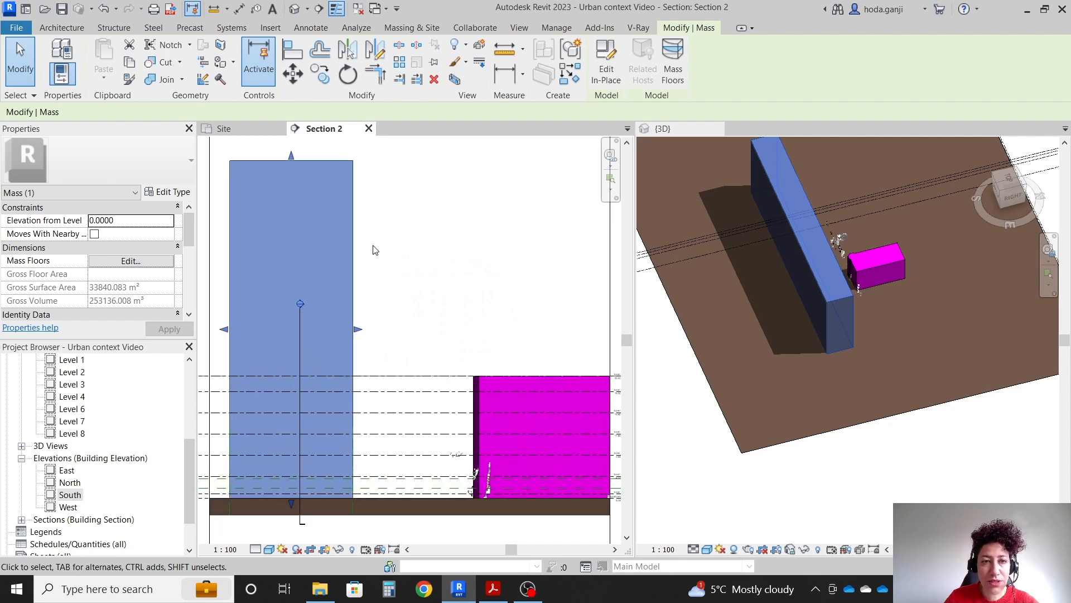
{"action": "scroll", "coordinate": [341, 286], "scroll_direction": "down", "scroll_amount": 2}
{"action": "scroll", "coordinate": [495, 356], "scroll_direction": "up", "scroll_amount": 6}
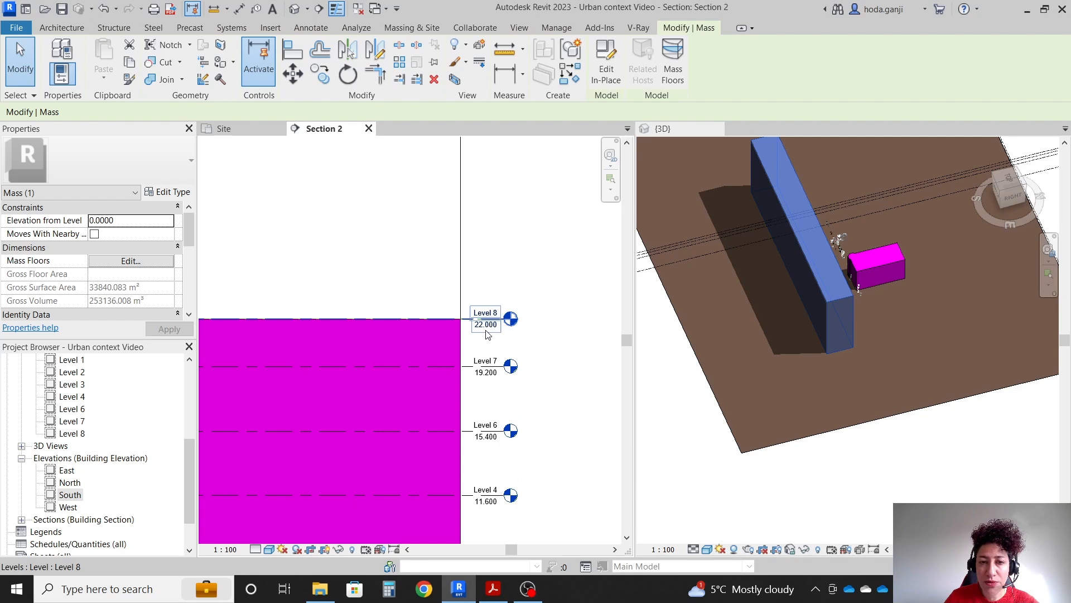
{"action": "scroll", "coordinate": [482, 346], "scroll_direction": "down", "scroll_amount": 5}
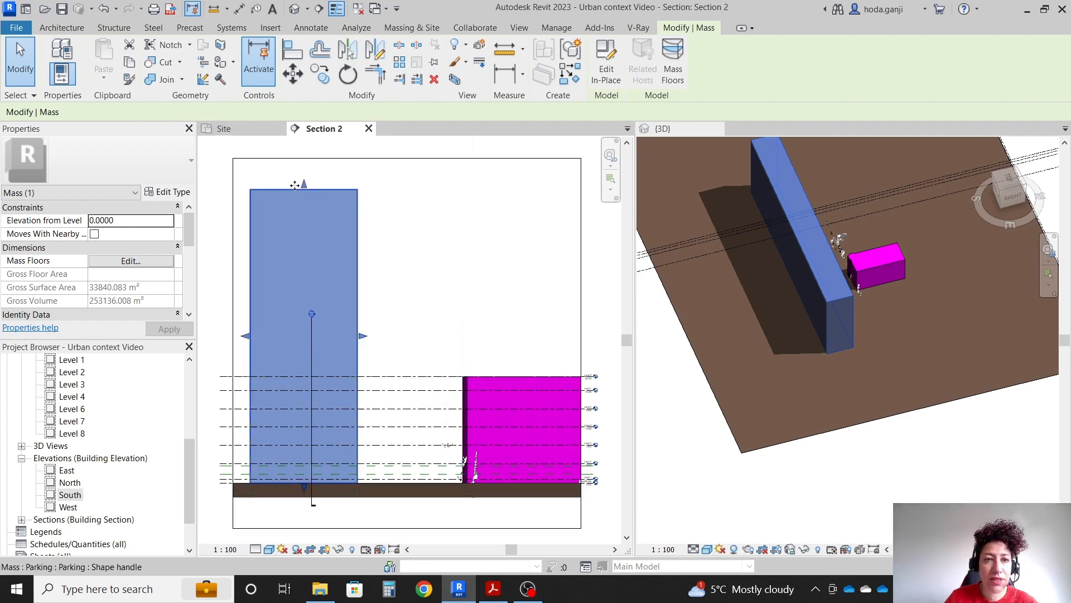
{"action": "left_click_drag", "start_coordinate": [304, 184], "coordinate": [311, 375]}
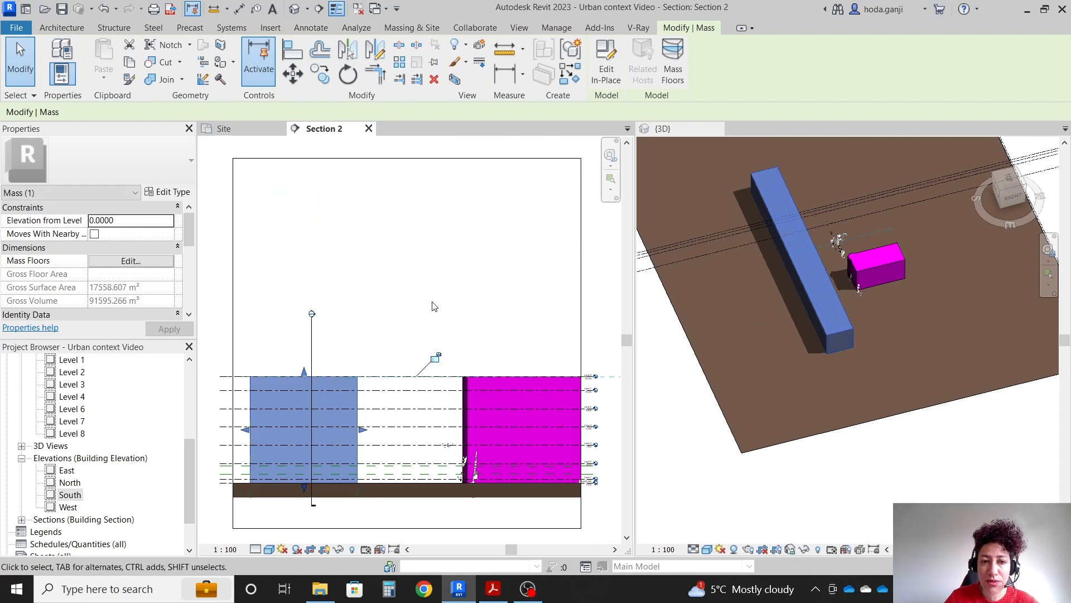
{"action": "left_click", "coordinate": [346, 294]}
Extend the two vertical reference planes at the green mass's side edges upward beyond its top
{"action": "scroll", "coordinate": [439, 371], "scroll_direction": "up", "scroll_amount": 5}
{"action": "left_click", "coordinate": [270, 331]}
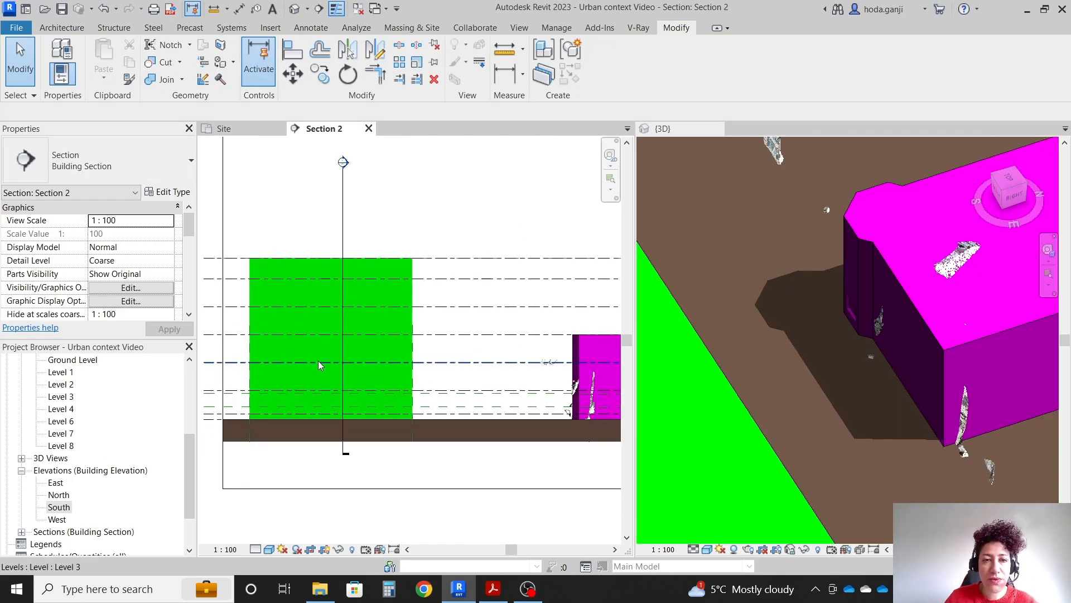
{"action": "scroll", "coordinate": [318, 362], "scroll_direction": "up", "scroll_amount": 2}
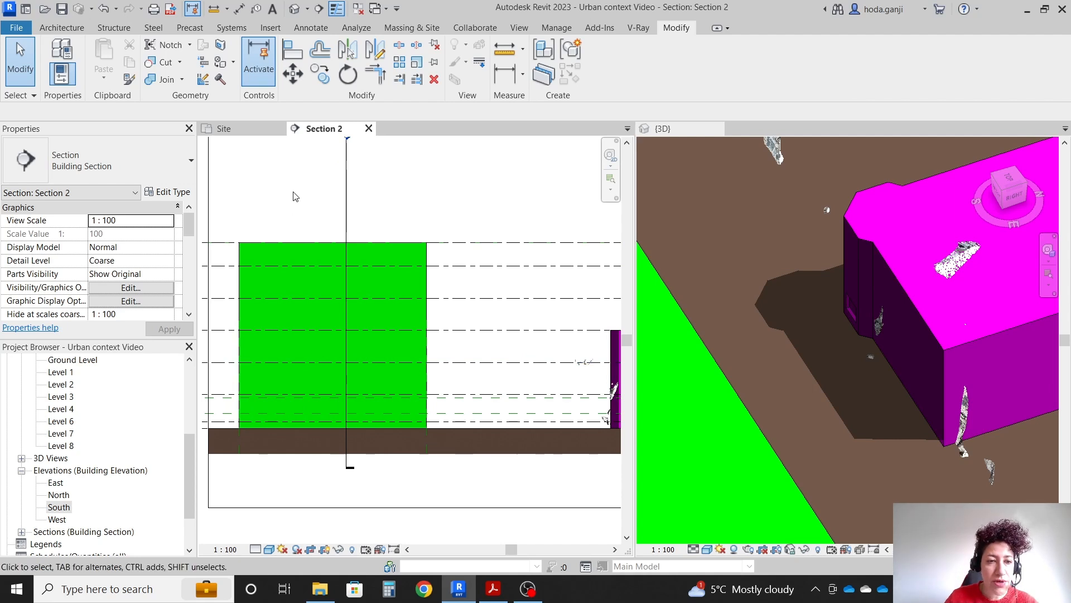
{"action": "left_click", "coordinate": [238, 443]}
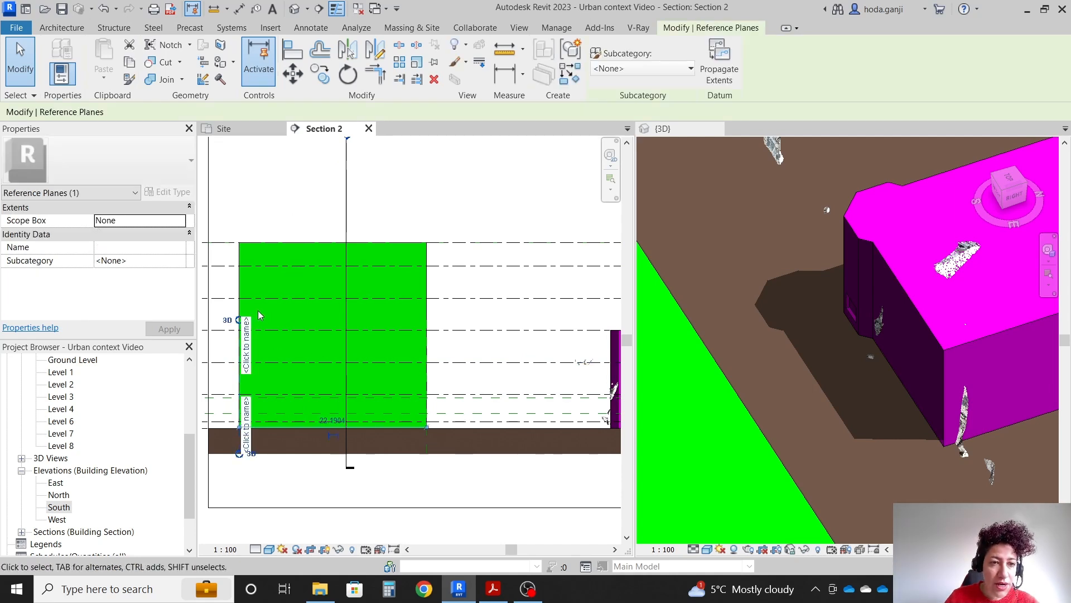
{"action": "left_click_drag", "start_coordinate": [259, 316], "coordinate": [263, 187]}
{"action": "left_click", "coordinate": [263, 187]}
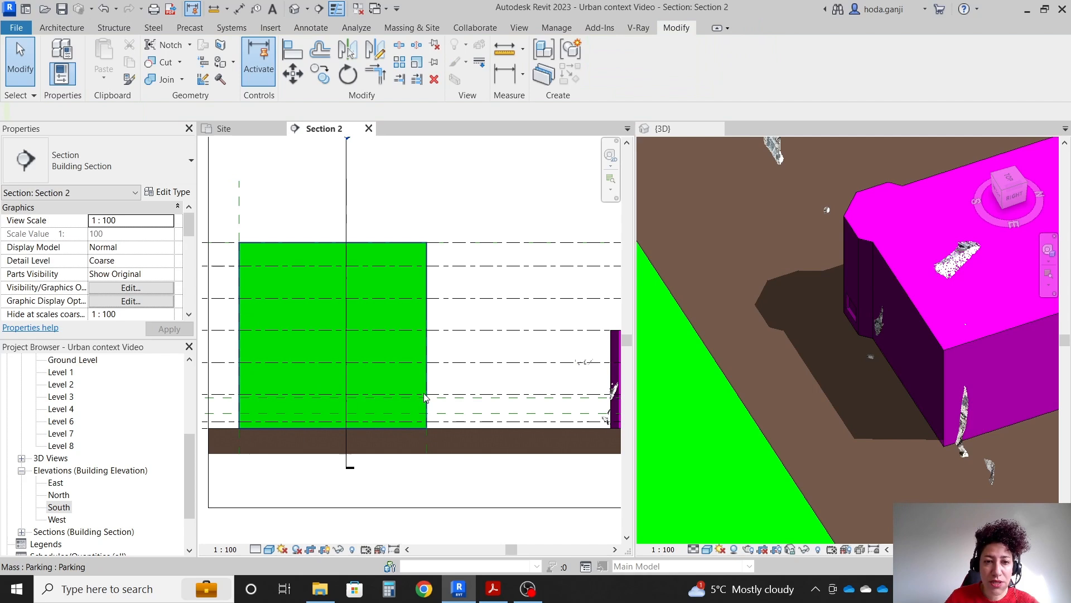
{"action": "left_click", "coordinate": [426, 438]}
{"action": "left_click_drag", "start_coordinate": [428, 320], "coordinate": [440, 174]}
{"action": "left_click", "coordinate": [467, 198]}
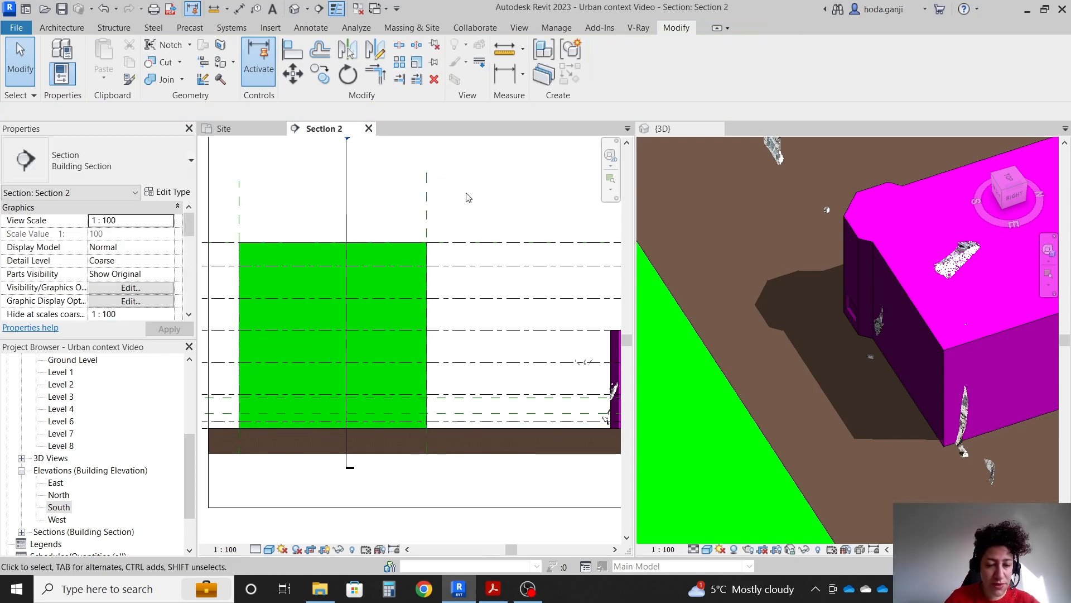
Place an aligned dimension between the two reference planes above the green mass
{"action": "key", "text": "d"}
{"action": "key", "text": "i"}
{"action": "left_click", "coordinate": [236, 206]}
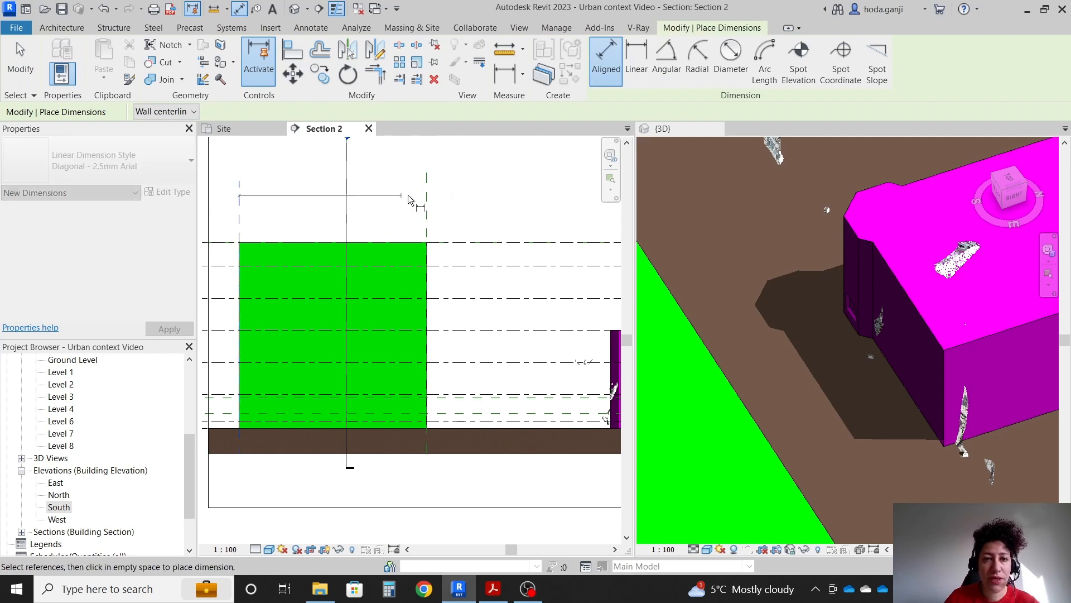
{"action": "left_click", "coordinate": [425, 197]}
{"action": "scroll", "coordinate": [323, 202], "scroll_direction": "up", "scroll_amount": 1}
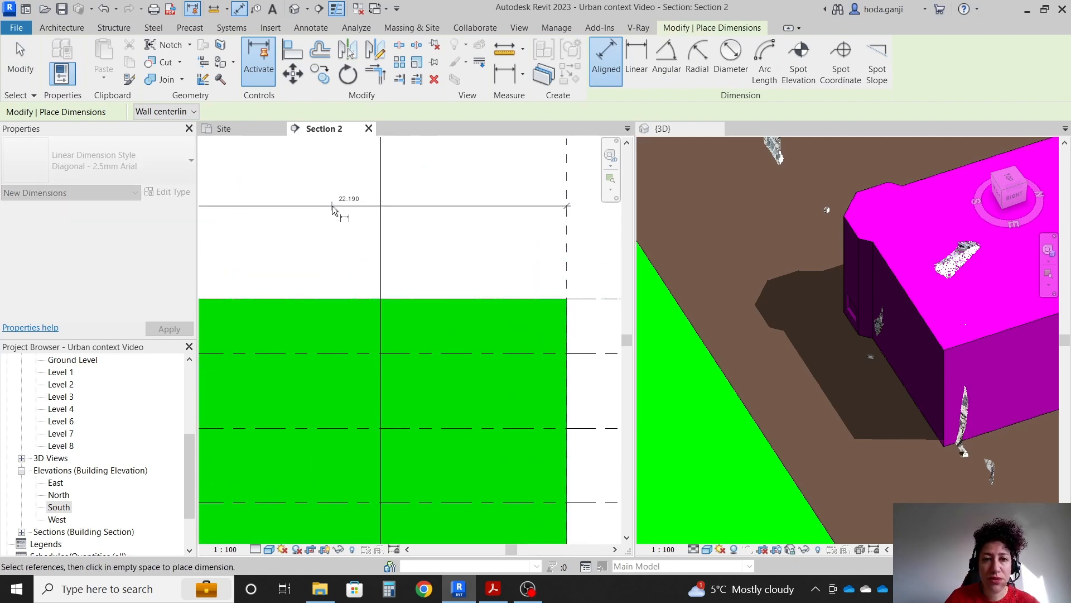
{"action": "scroll", "coordinate": [337, 207], "scroll_direction": "down", "scroll_amount": 2}
{"action": "key", "text": "Escape"}
{"action": "scroll", "coordinate": [314, 190], "scroll_direction": "up", "scroll_amount": 1}
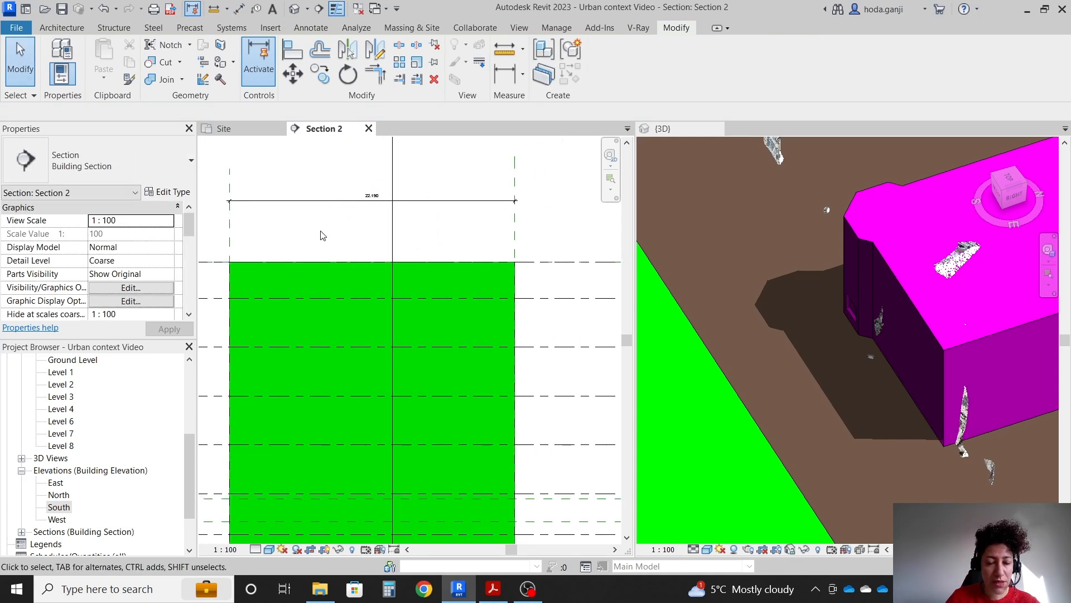
Add three vertical reference planes across the green mass by picking lines with a 5.5 offset, starting from its edge plane
{"action": "key", "text": "p"}
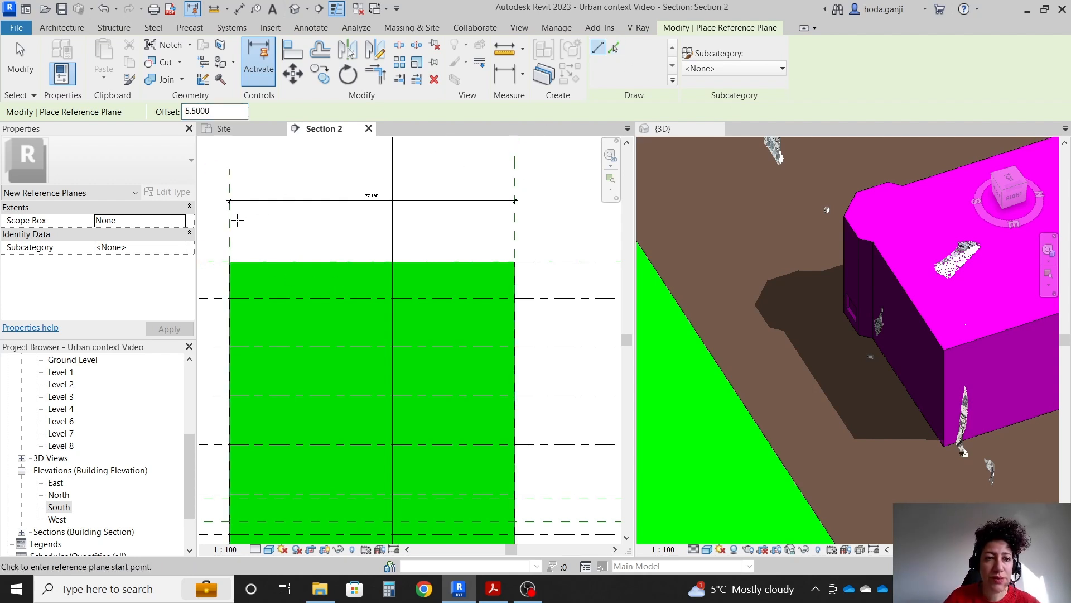
{"action": "left_click", "coordinate": [614, 47]}
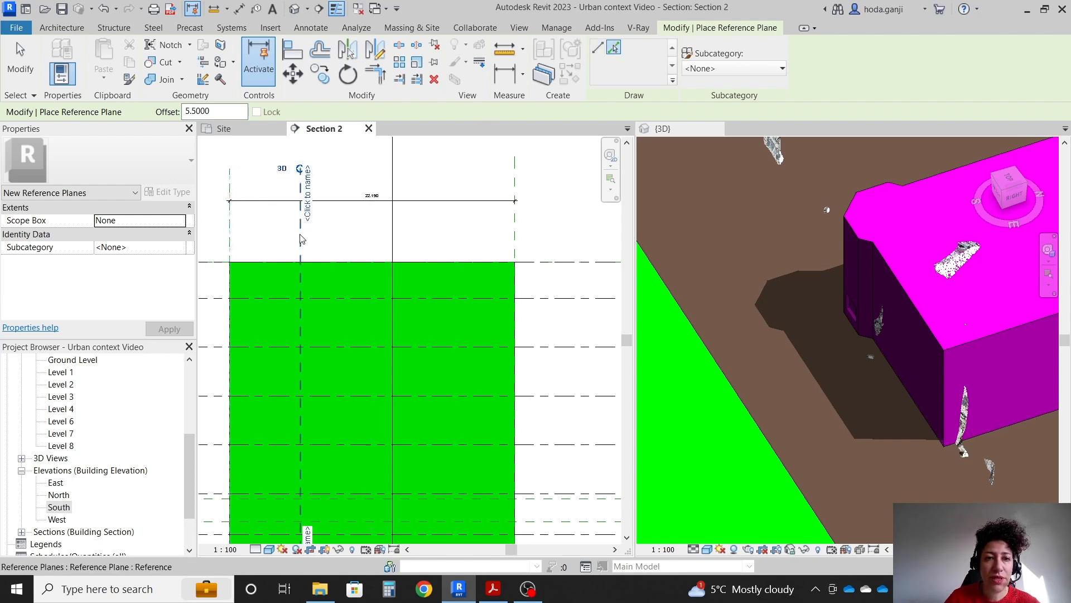
{"action": "left_click", "coordinate": [371, 235]}
{"action": "key", "text": "Escape"}
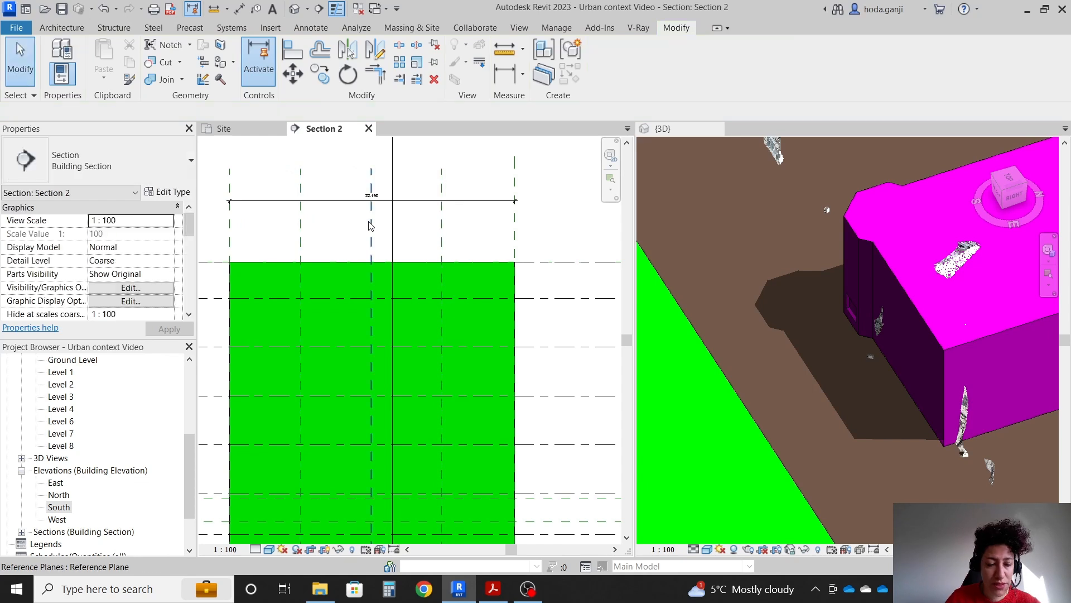
Place a continuous aligned dimension string across all five vertical reference planes, between the overall dimension and the green mass's top
{"action": "key", "text": "d"}
{"action": "key", "text": "i"}
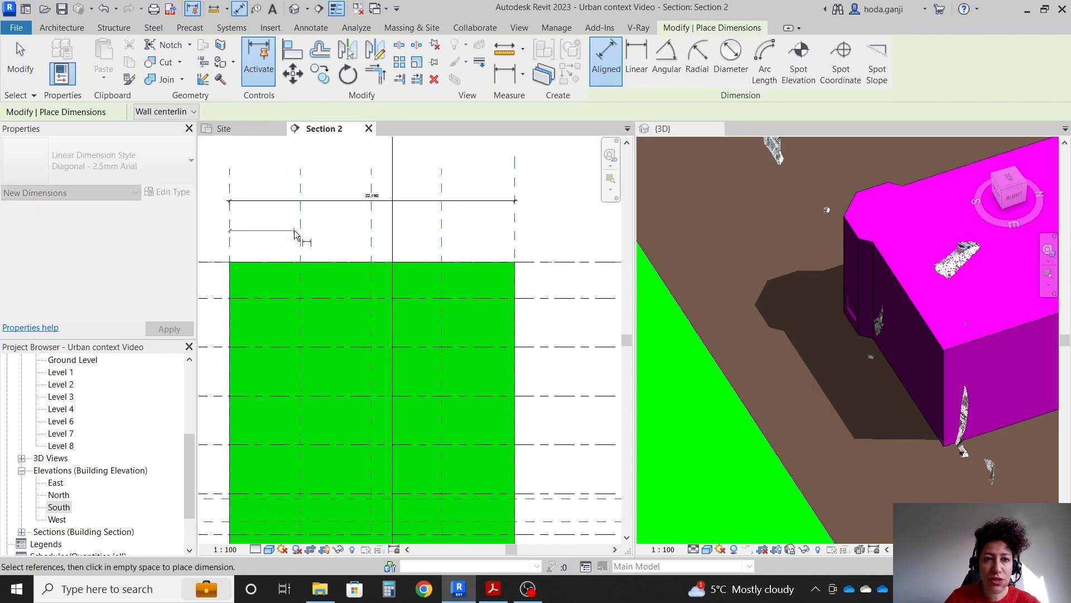
{"action": "left_click", "coordinate": [230, 240]}
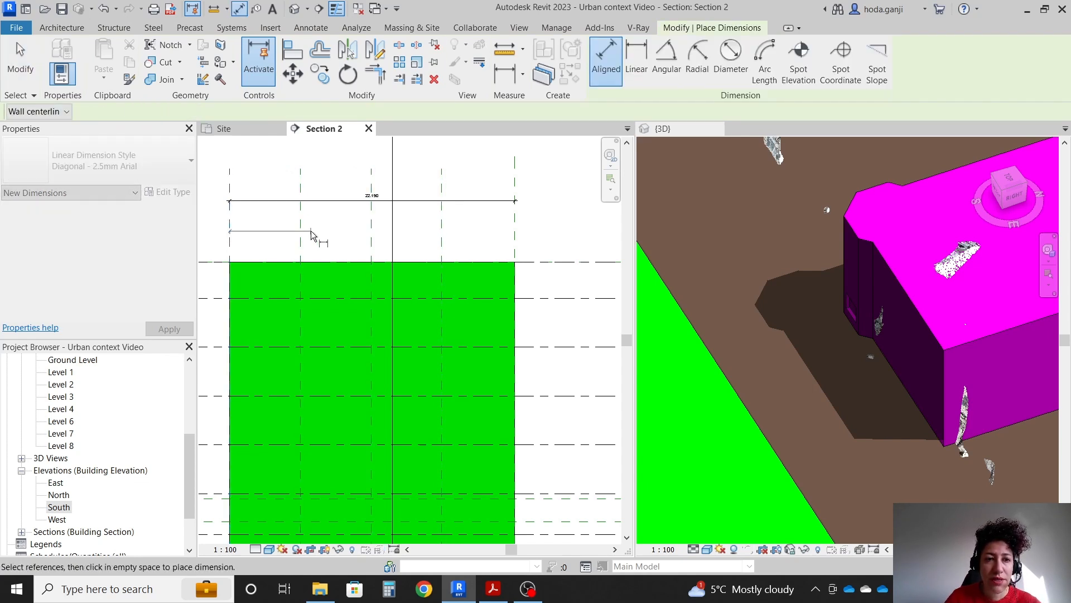
{"action": "left_click", "coordinate": [300, 237]}
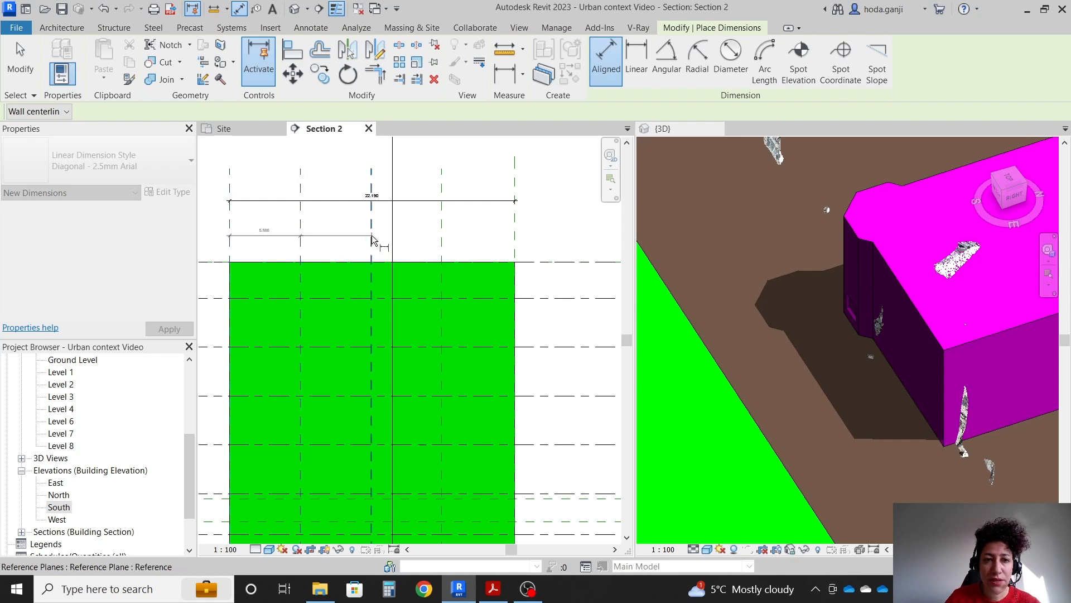
{"action": "left_click", "coordinate": [371, 237]}
{"action": "left_click", "coordinate": [441, 232]}
{"action": "left_click", "coordinate": [515, 239]}
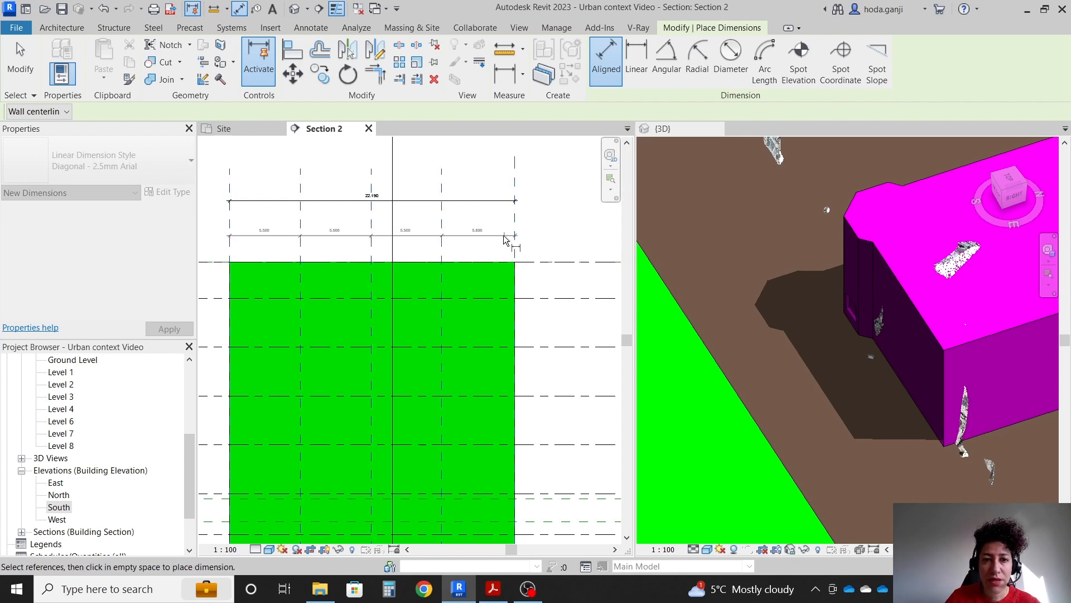
{"action": "left_click", "coordinate": [507, 238]}
{"action": "scroll", "coordinate": [482, 243], "scroll_direction": "up", "scroll_amount": 4}
{"action": "key", "text": "Escape"}
{"action": "key", "text": "Escape"}
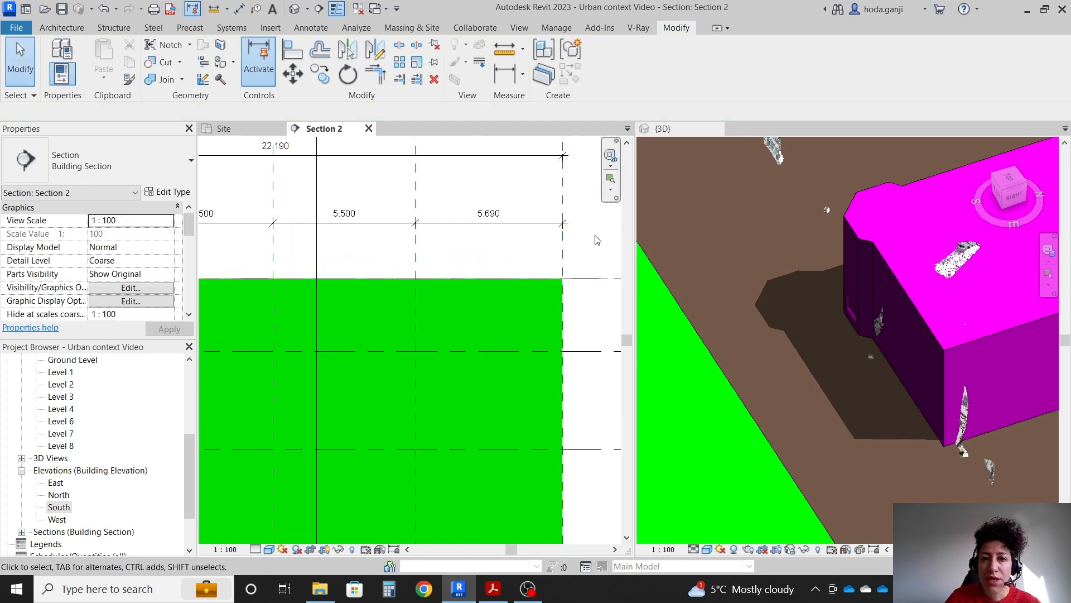
{"action": "scroll", "coordinate": [597, 239], "scroll_direction": "down", "scroll_amount": 2}
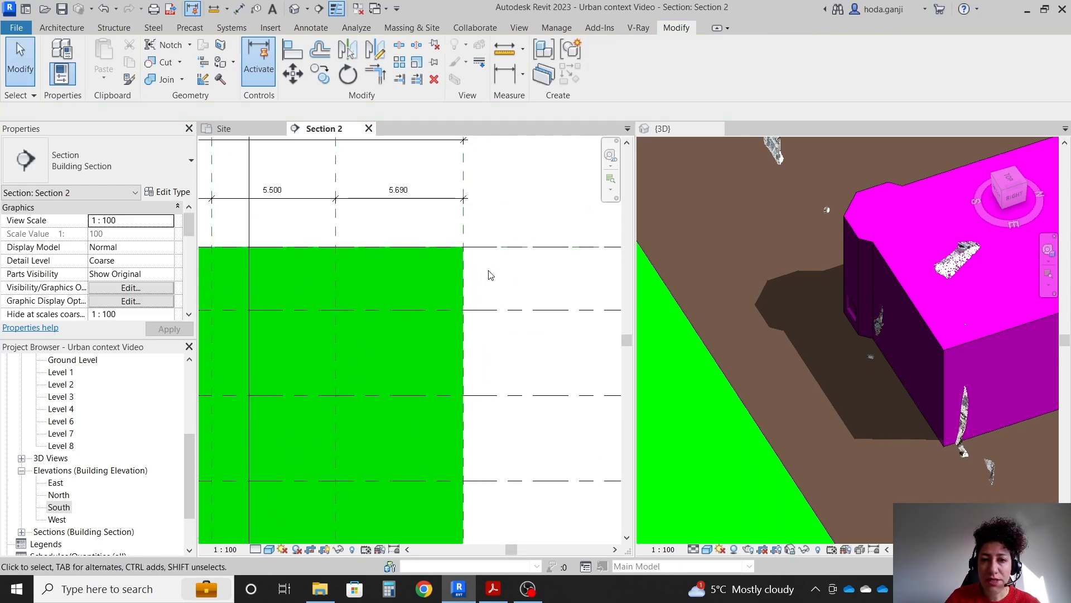
{"action": "left_click", "coordinate": [441, 253]}
{"action": "scroll", "coordinate": [441, 252], "scroll_direction": "down", "scroll_amount": 2}
{"action": "left_click", "coordinate": [426, 239]}
{"action": "scroll", "coordinate": [418, 222], "scroll_direction": "up", "scroll_amount": 1}
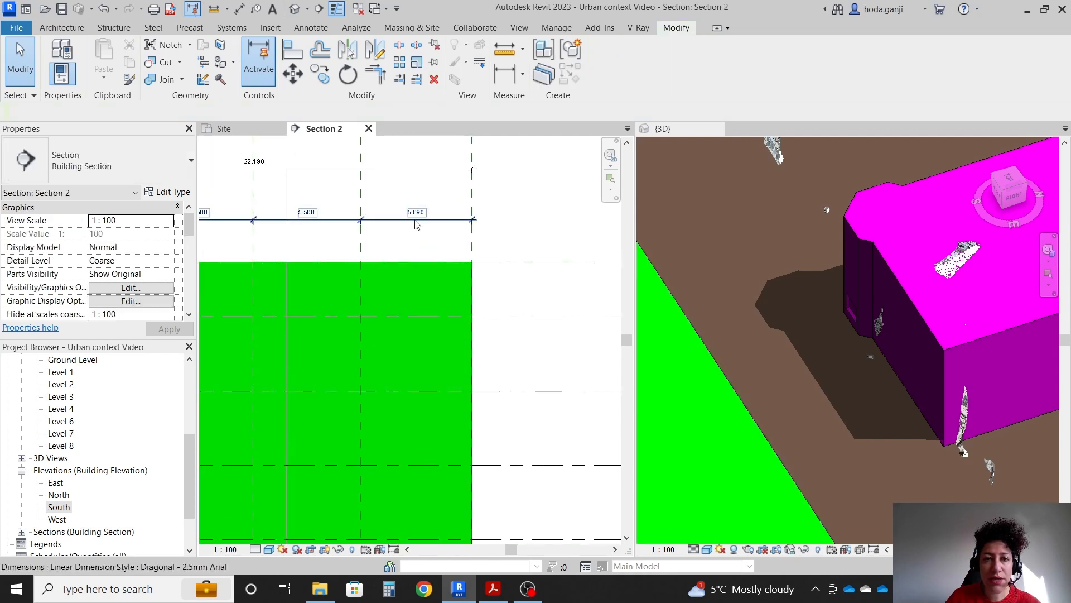
{"action": "scroll", "coordinate": [390, 280], "scroll_direction": "down", "scroll_amount": 1}
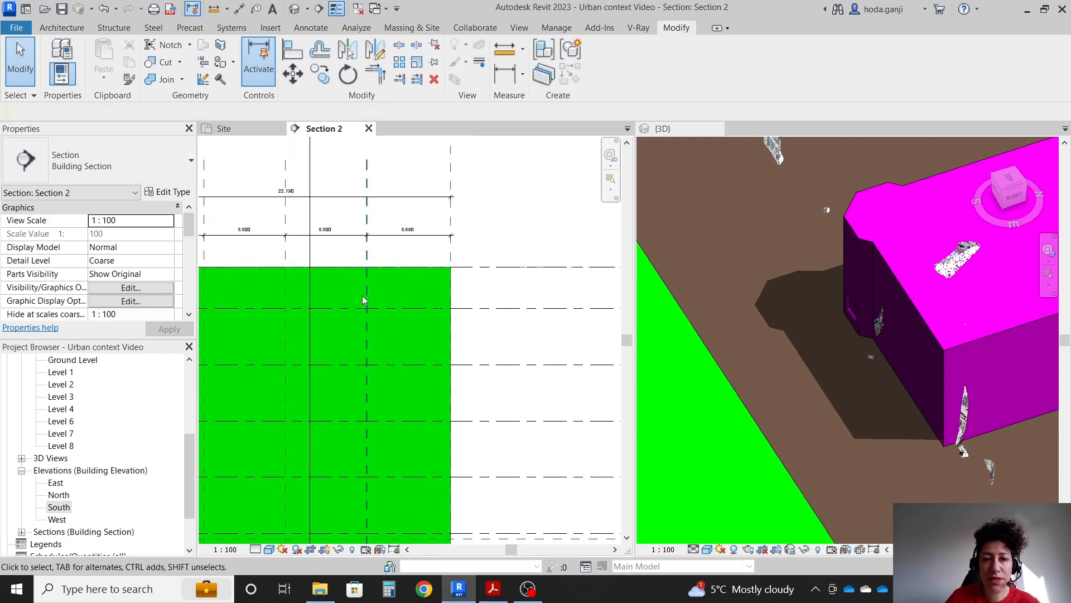
{"action": "scroll", "coordinate": [357, 294], "scroll_direction": "down", "scroll_amount": 1}
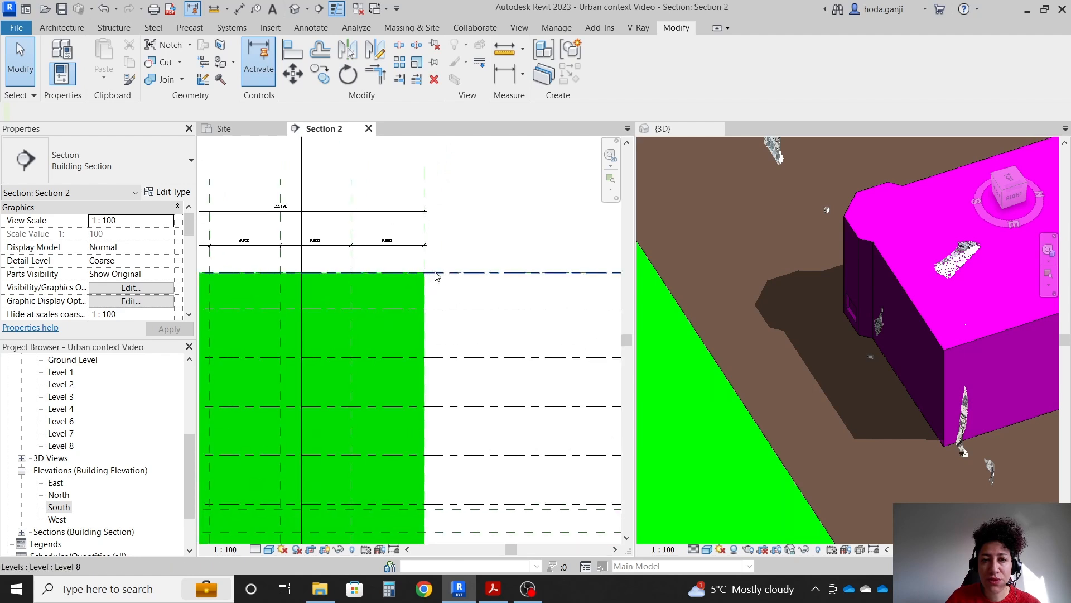
{"action": "scroll", "coordinate": [402, 279], "scroll_direction": "up", "scroll_amount": 3}
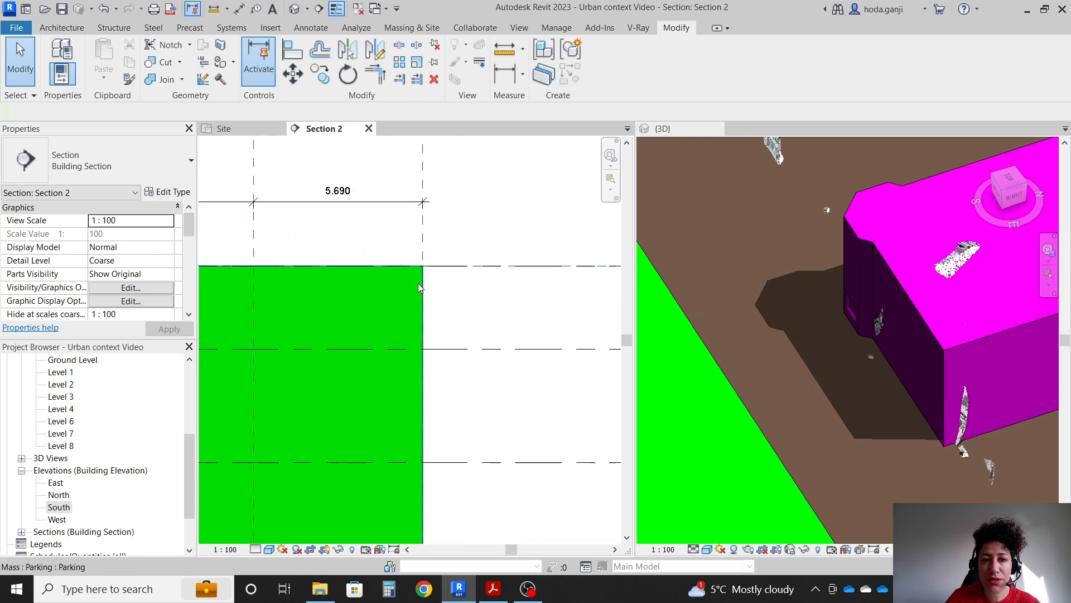
{"action": "left_click", "coordinate": [385, 273]}
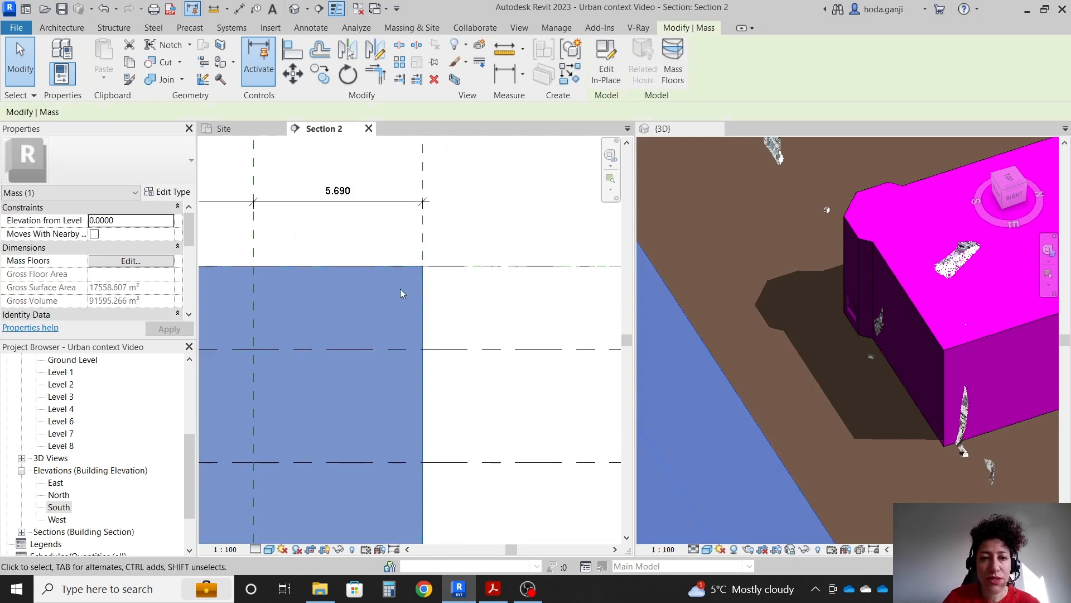
{"action": "scroll", "coordinate": [411, 319], "scroll_direction": "down", "scroll_amount": 2}
{"action": "left_click", "coordinate": [297, 172]}
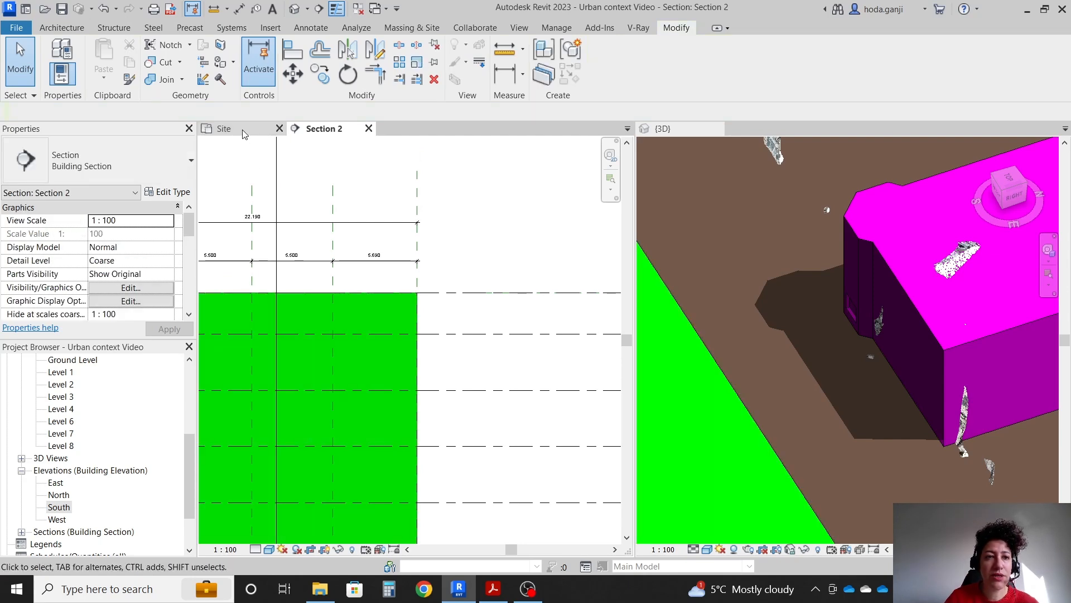
Tile the Site plan alongside Section 2 and the 3D view, and turn off the shadows in the plan
{"action": "left_click", "coordinate": [224, 129]}
{"action": "key", "text": "w"}
{"action": "key", "text": "t"}
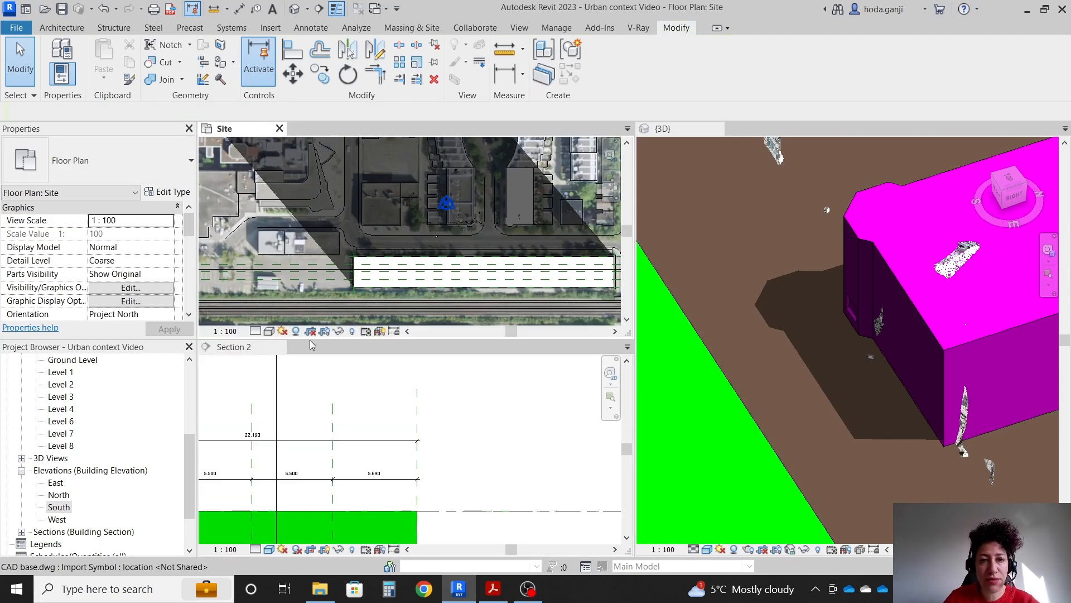
{"action": "scroll", "coordinate": [375, 262], "scroll_direction": "down", "scroll_amount": 1}
{"action": "middle_click_drag", "start_coordinate": [541, 272], "coordinate": [491, 282]}
{"action": "scroll", "coordinate": [497, 284], "scroll_direction": "up", "scroll_amount": 3}
{"action": "scroll", "coordinate": [572, 231], "scroll_direction": "down", "scroll_amount": 1}
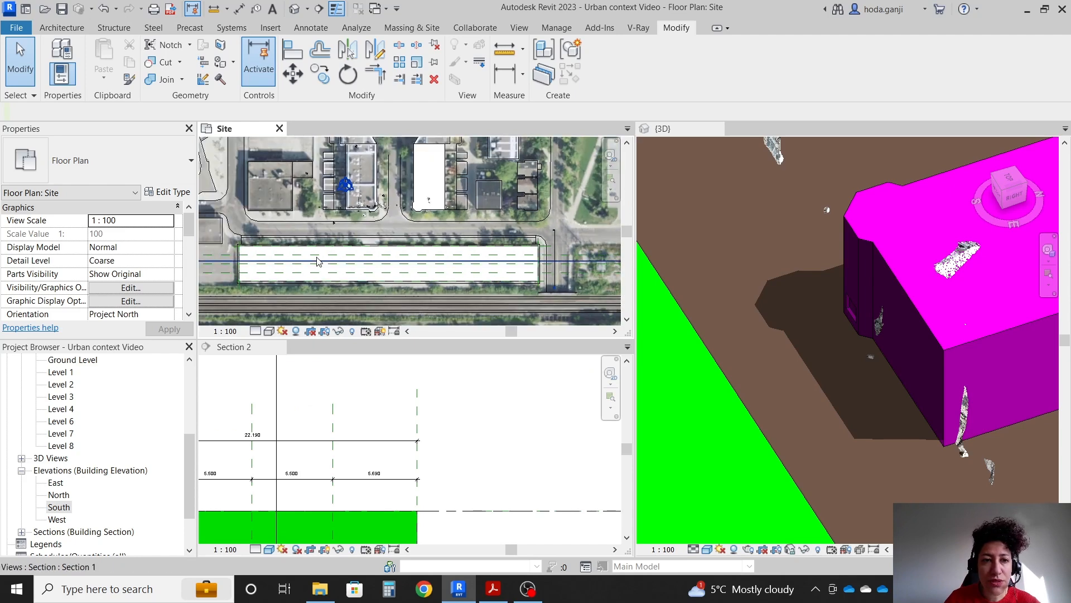
{"action": "scroll", "coordinate": [296, 247], "scroll_direction": "up", "scroll_amount": 1}
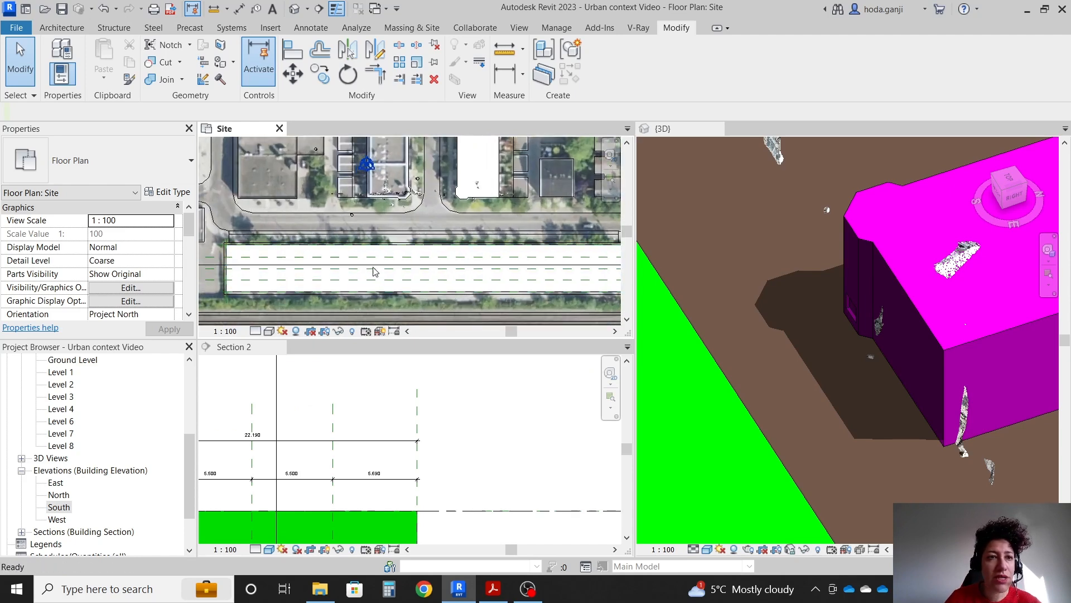
{"action": "left_click", "coordinate": [295, 331]}
{"action": "scroll", "coordinate": [334, 212], "scroll_direction": "down", "scroll_amount": 2}
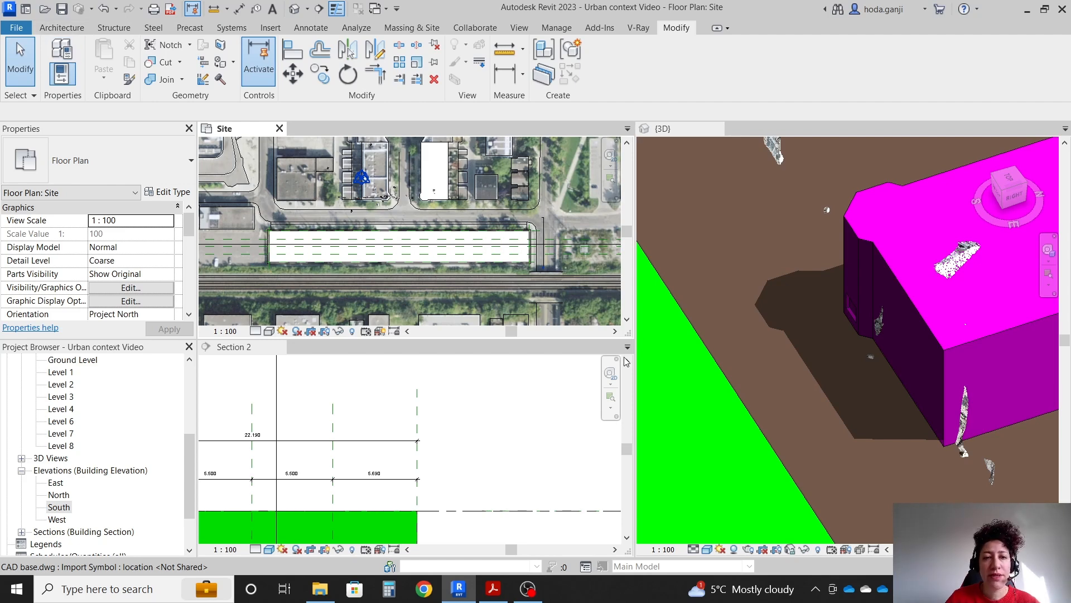
Open the Parking mass for in-place editing
{"action": "left_click", "coordinate": [760, 381]}
{"action": "left_click", "coordinate": [729, 384]}
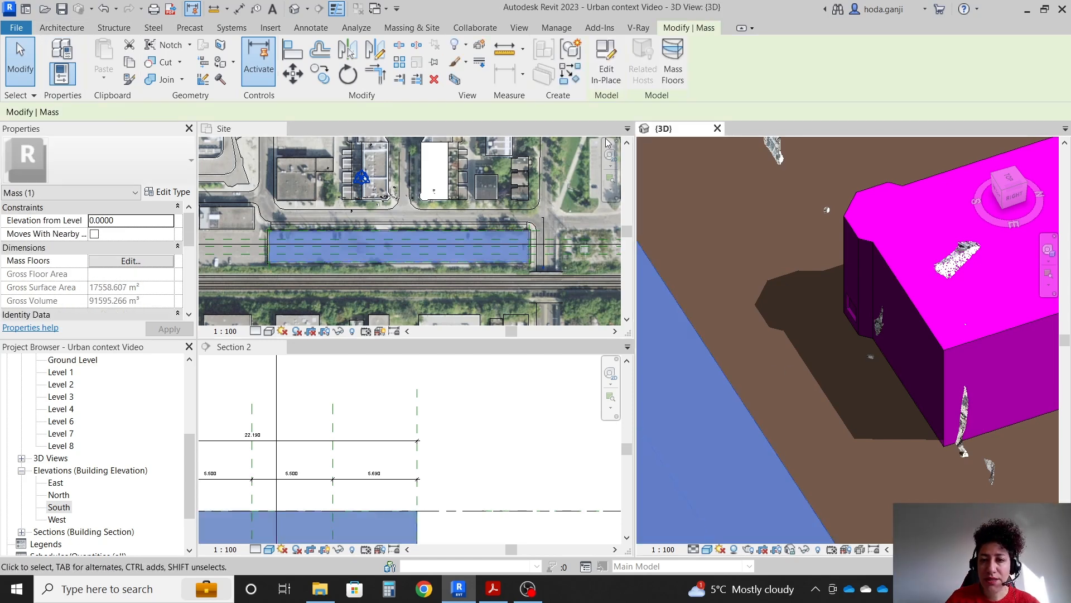
{"action": "left_click", "coordinate": [610, 57]}
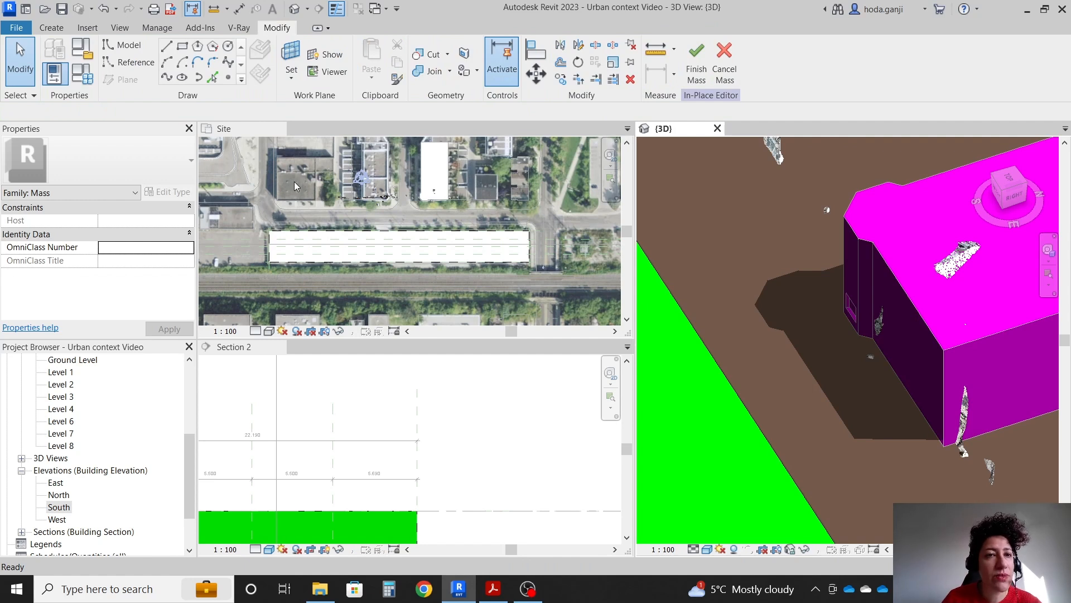
Sketch a rectangle about 5.69 wide along the Parking mass's long road-side edge in the Site plan, ending at the nearest reference plane
{"action": "left_click", "coordinate": [183, 46]}
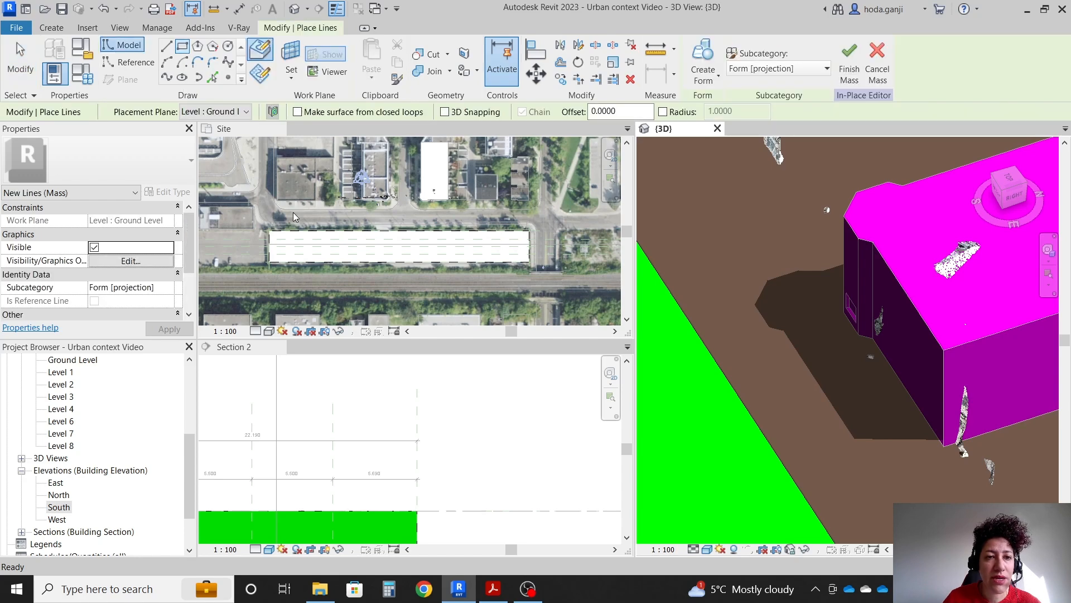
{"action": "scroll", "coordinate": [256, 243], "scroll_direction": "up", "scroll_amount": 5}
{"action": "left_click", "coordinate": [356, 158]}
{"action": "scroll", "coordinate": [446, 223], "scroll_direction": "down", "scroll_amount": 6}
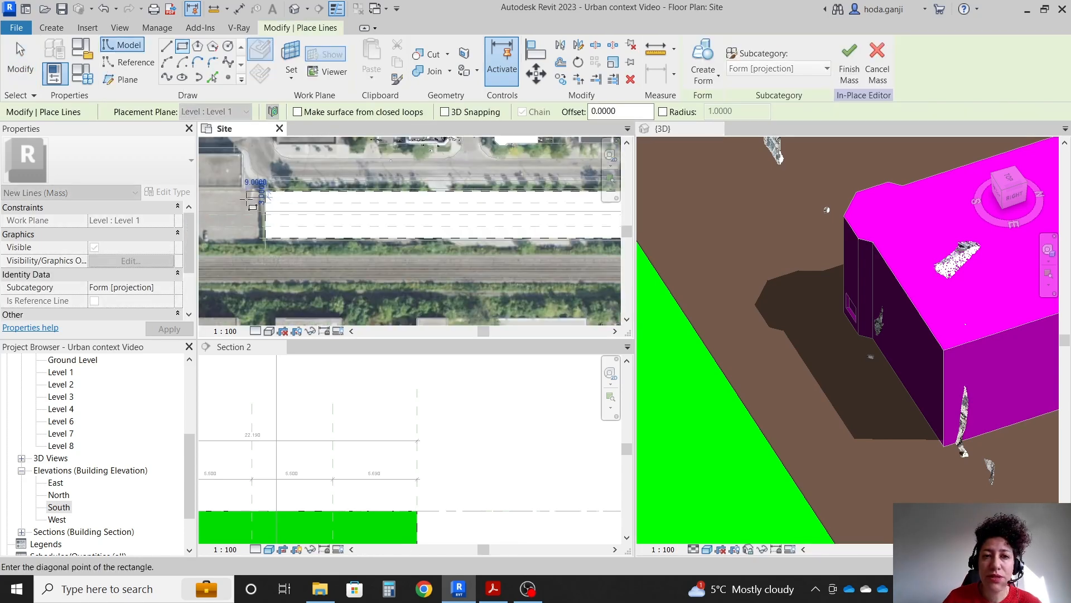
{"action": "scroll", "coordinate": [549, 211], "scroll_direction": "up", "scroll_amount": 5}
{"action": "scroll", "coordinate": [549, 211], "scroll_direction": "up", "scroll_amount": 1}
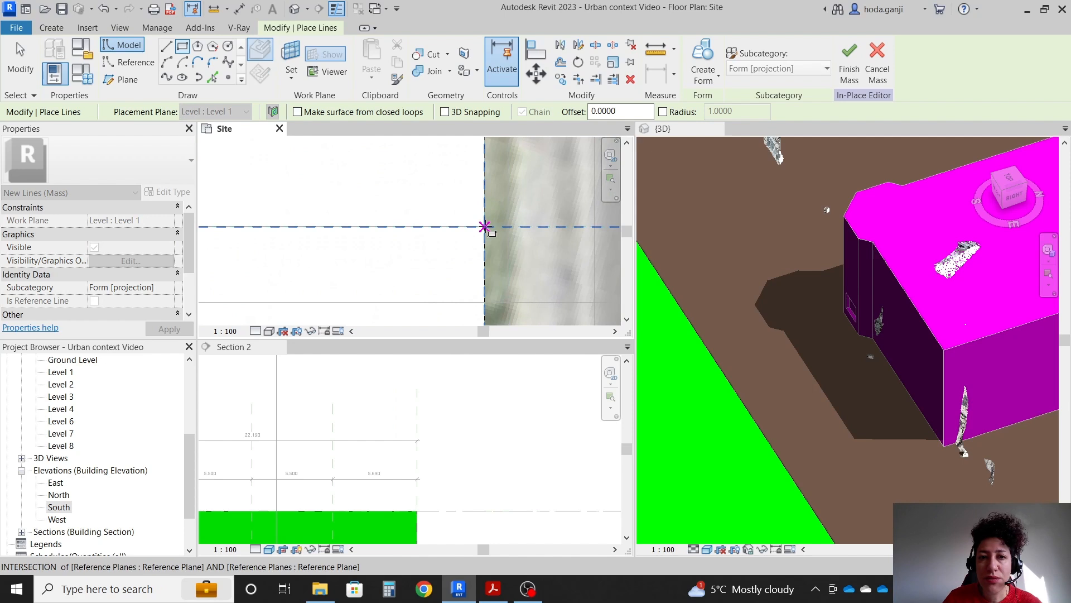
{"action": "left_click", "coordinate": [513, 227]}
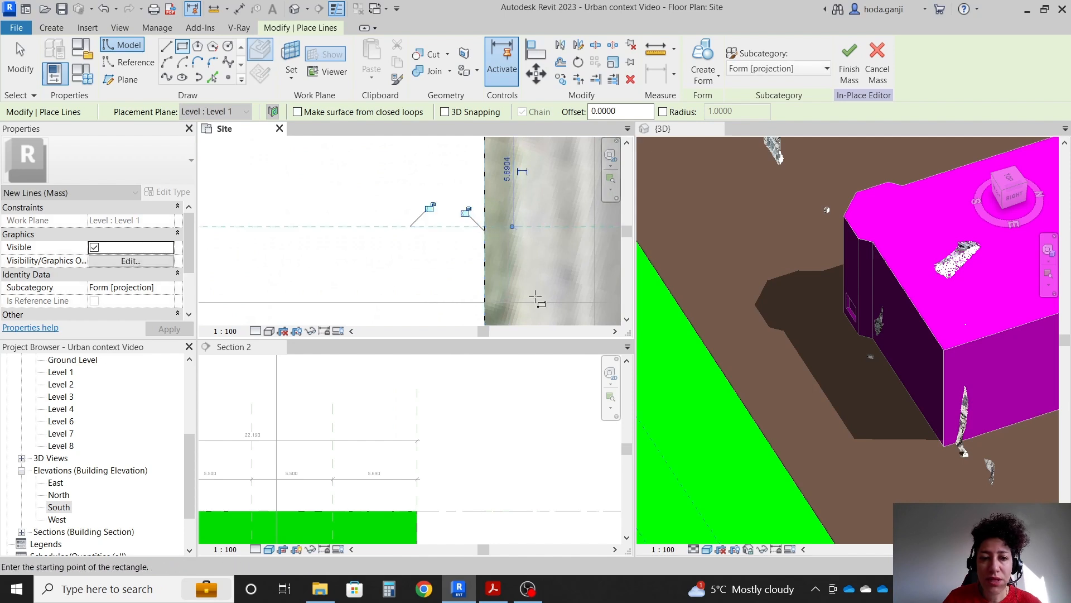
Create a void form from the rectangle to cut the strip out of the Parking mass
{"action": "left_click", "coordinate": [710, 82]}
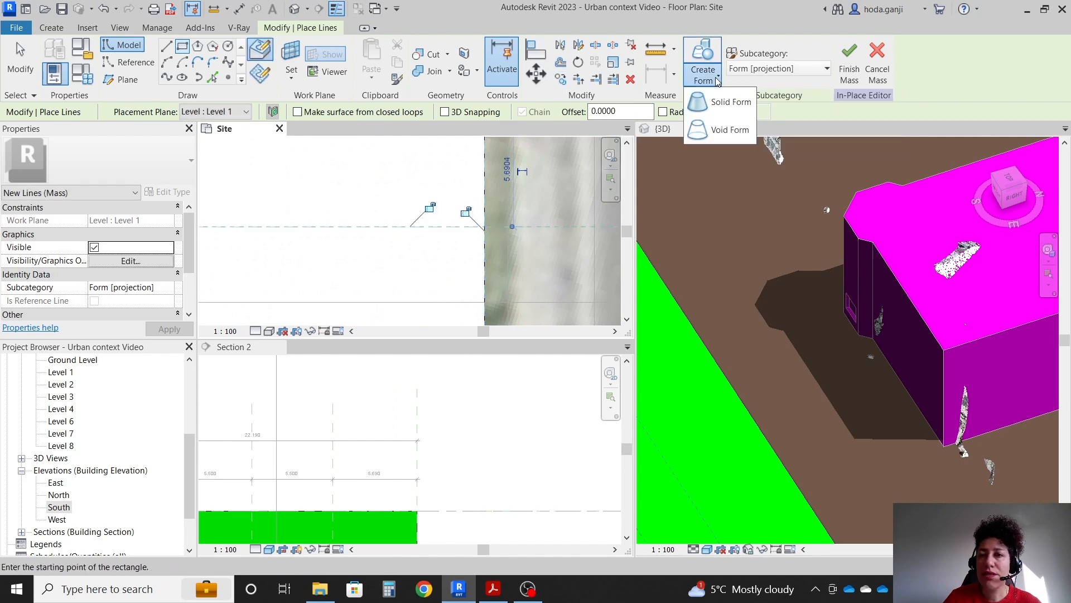
{"action": "left_click", "coordinate": [727, 138]}
{"action": "scroll", "coordinate": [427, 395], "scroll_direction": "down", "scroll_amount": 5}
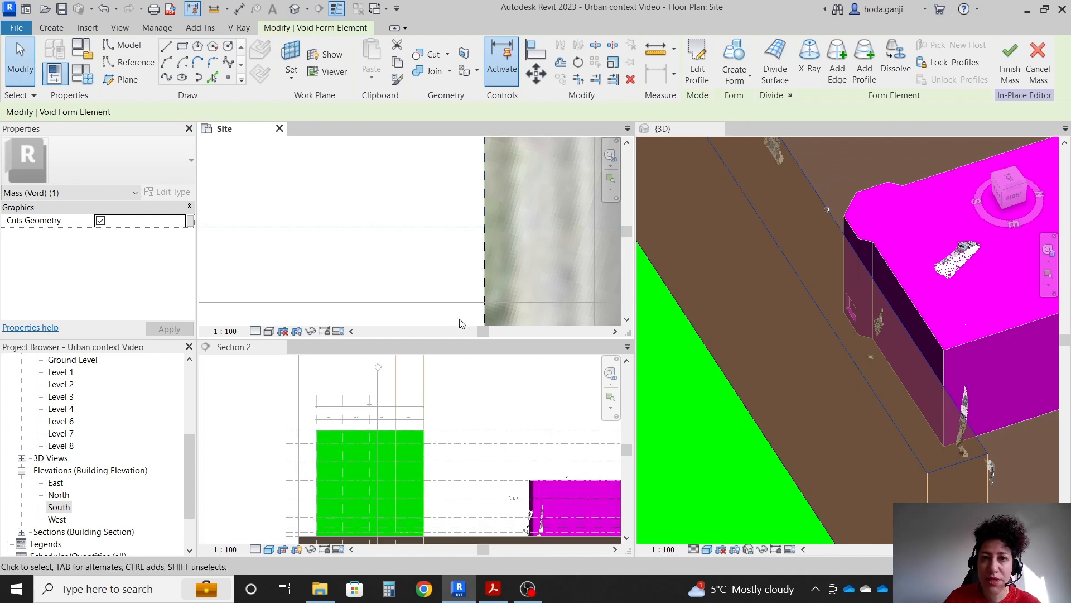
{"action": "scroll", "coordinate": [446, 395], "scroll_direction": "down", "scroll_amount": 3}
{"action": "scroll", "coordinate": [446, 395], "scroll_direction": "up", "scroll_amount": 3}
{"action": "left_click", "coordinate": [459, 395]}
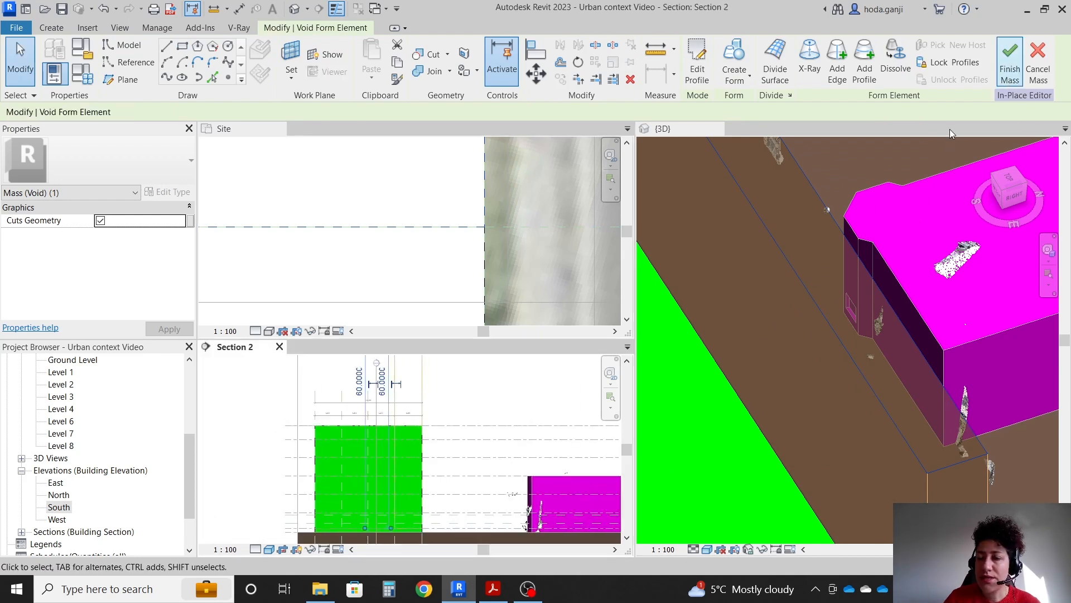
{"action": "left_click", "coordinate": [466, 403]}
{"action": "scroll", "coordinate": [367, 489], "scroll_direction": "down", "scroll_amount": 2}
{"action": "scroll", "coordinate": [415, 520], "scroll_direction": "up", "scroll_amount": 5}
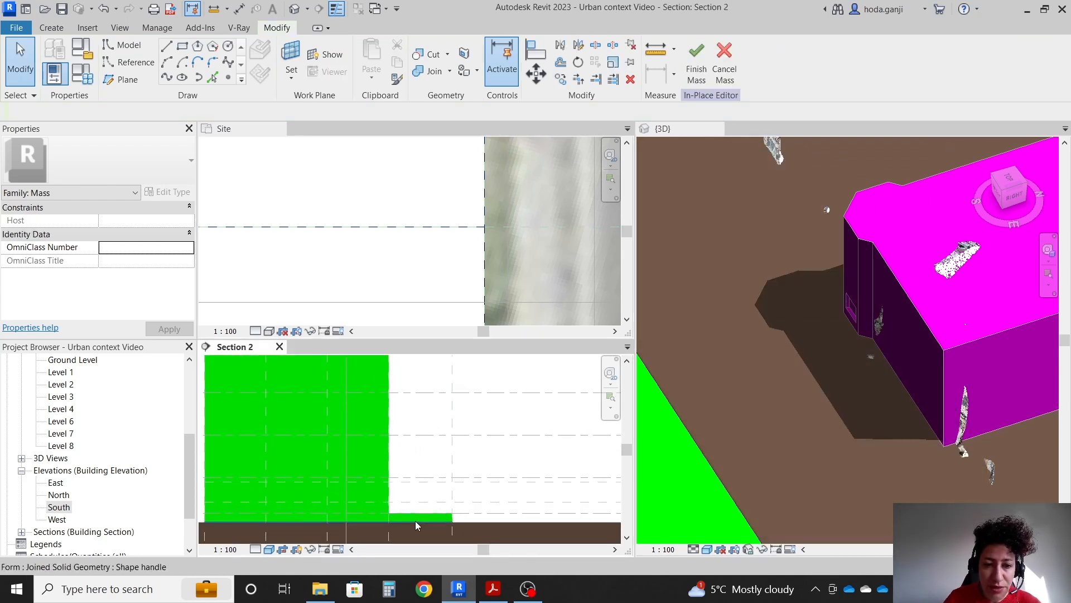
Raise the cut strip's top face in Section 2 to the level just below the mass's top, and finish the mass
{"action": "left_click", "coordinate": [422, 516]}
{"action": "scroll", "coordinate": [384, 521], "scroll_direction": "down", "scroll_amount": 2}
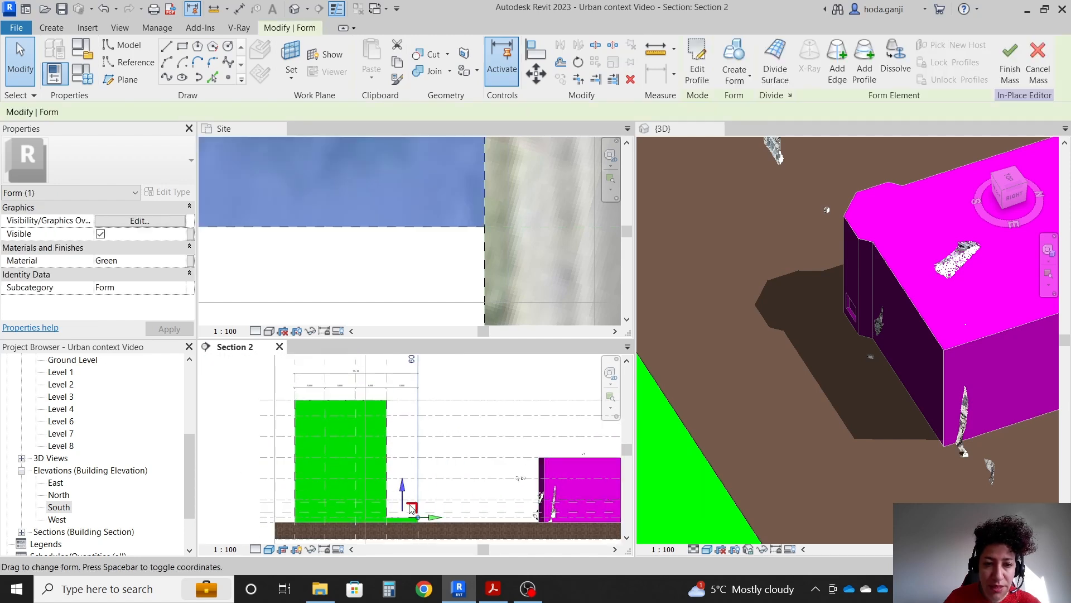
{"action": "left_click_drag", "start_coordinate": [403, 488], "coordinate": [441, 391]}
{"action": "left_click", "coordinate": [440, 391]}
{"action": "scroll", "coordinate": [929, 447], "scroll_direction": "down", "scroll_amount": 4}
{"action": "middle_click_drag", "start_coordinate": [929, 446], "coordinate": [1029, 455], "text": "shift"}
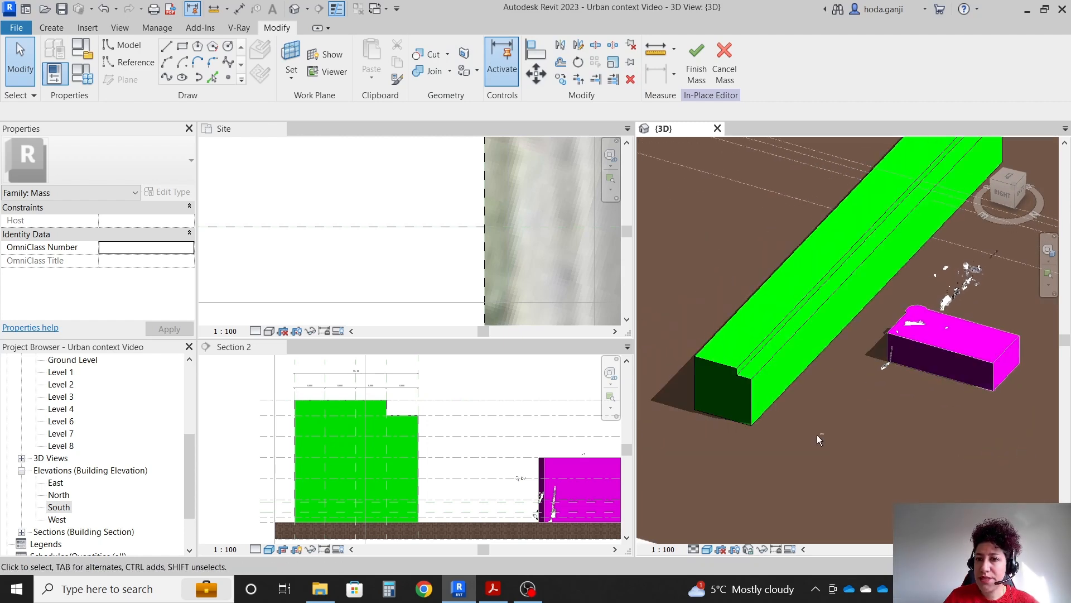
{"action": "middle_click_drag", "start_coordinate": [818, 440], "coordinate": [885, 421]}
{"action": "scroll", "coordinate": [926, 219], "scroll_direction": "up", "scroll_amount": 2}
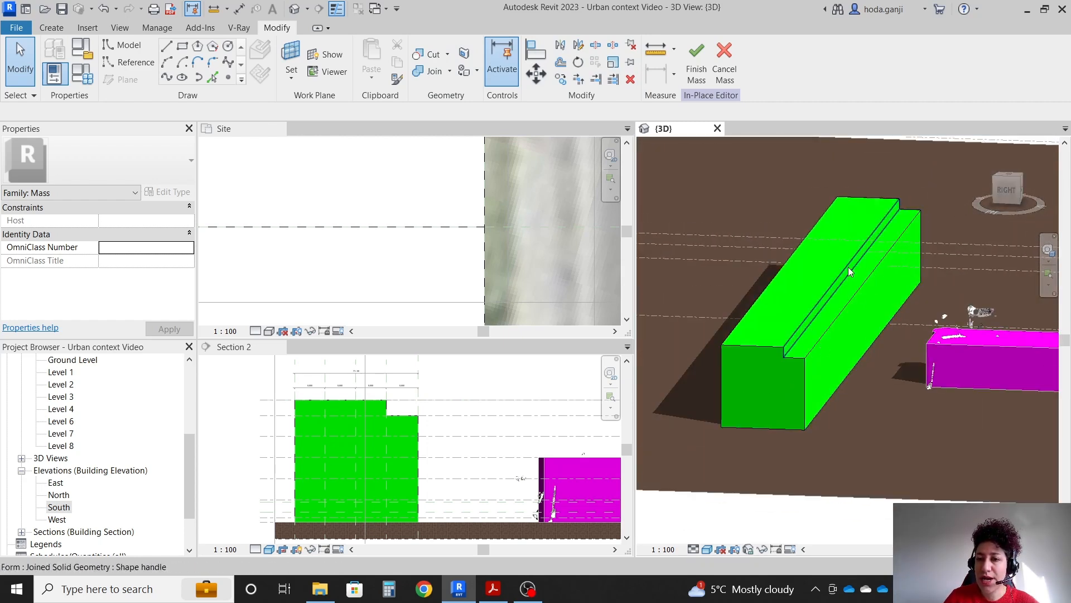
{"action": "left_click", "coordinate": [696, 63]}
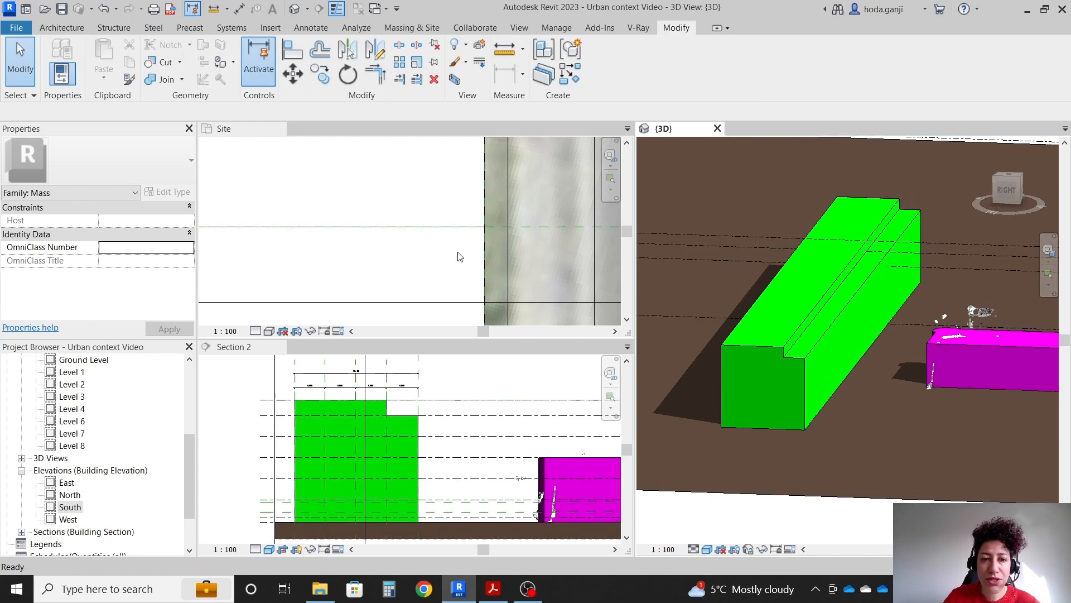
Start a Solar Study in the 3D view of the stepped Parking mass
{"action": "left_click", "coordinate": [407, 292]}
{"action": "scroll", "coordinate": [265, 233], "scroll_direction": "up", "scroll_amount": 2}
{"action": "scroll", "coordinate": [265, 233], "scroll_direction": "down", "scroll_amount": 3}
{"action": "scroll", "coordinate": [436, 266], "scroll_direction": "up", "scroll_amount": 2}
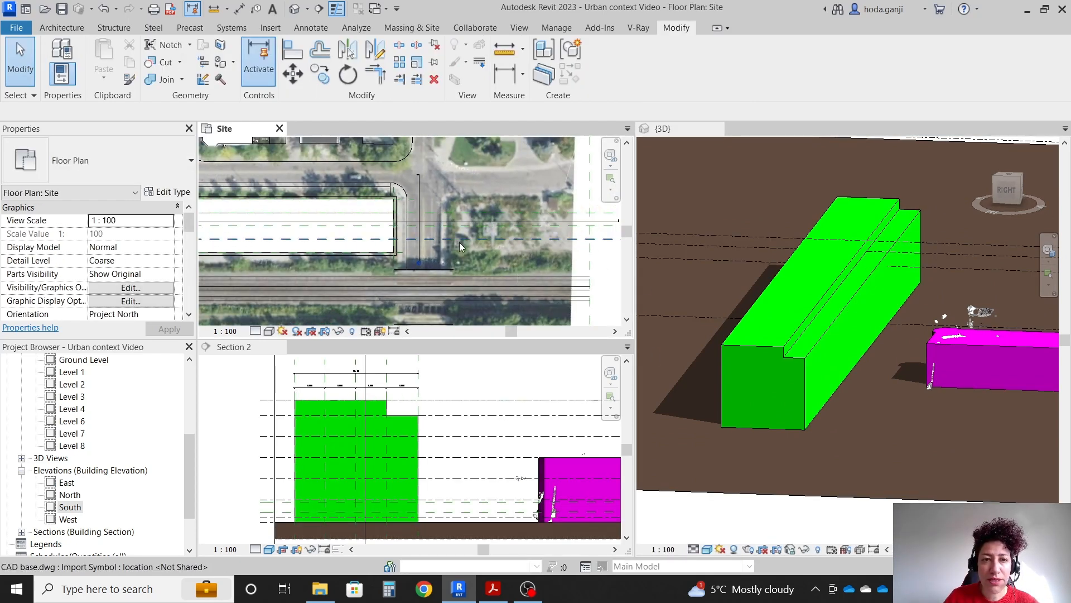
{"action": "left_click", "coordinate": [862, 508]}
{"action": "middle_click_drag", "start_coordinate": [802, 397], "coordinate": [906, 448], "text": "shift"}
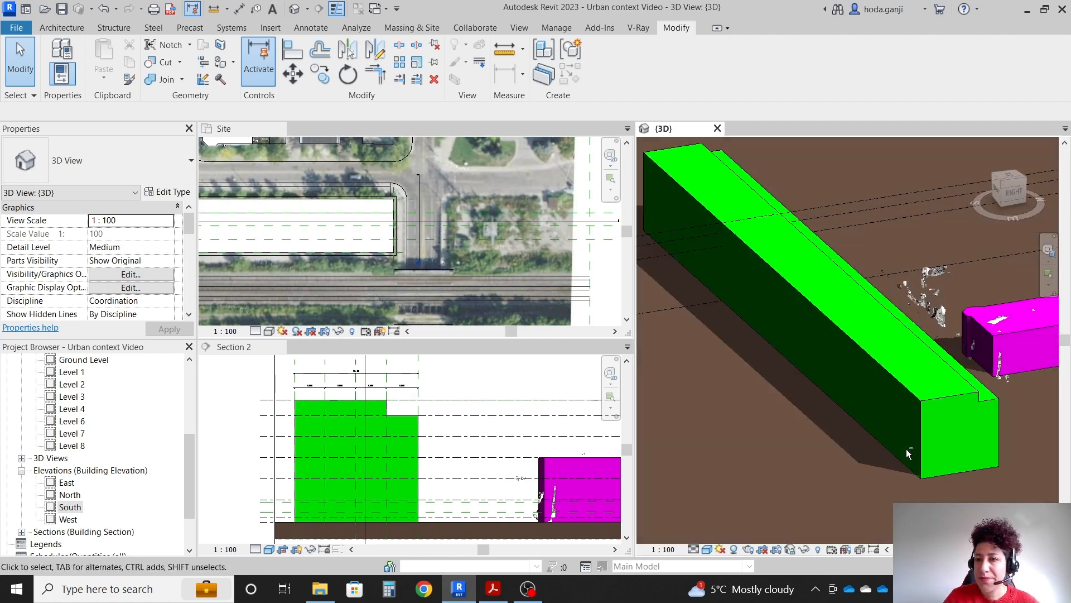
{"action": "scroll", "coordinate": [924, 390], "scroll_direction": "up", "scroll_amount": 3}
{"action": "scroll", "coordinate": [976, 325], "scroll_direction": "up", "scroll_amount": 1}
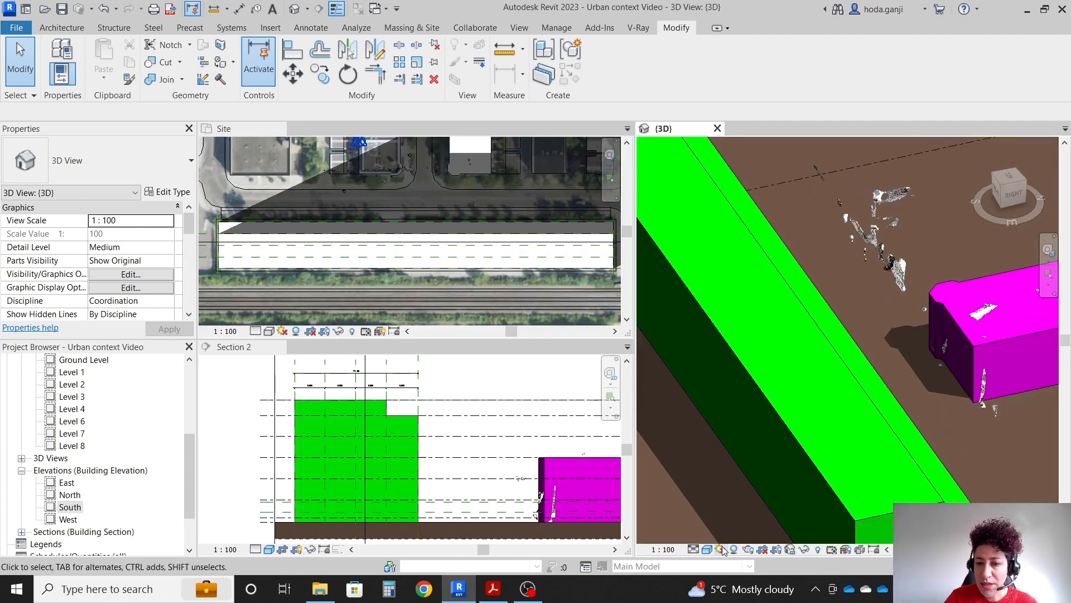
{"action": "left_click", "coordinate": [721, 549]}
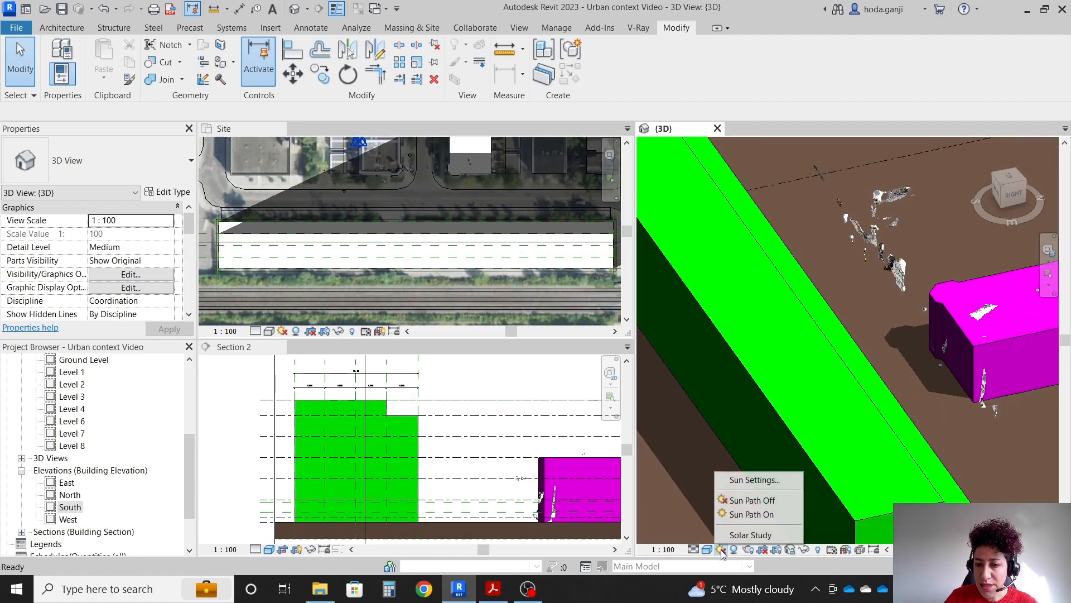
{"action": "left_click", "coordinate": [754, 535]}
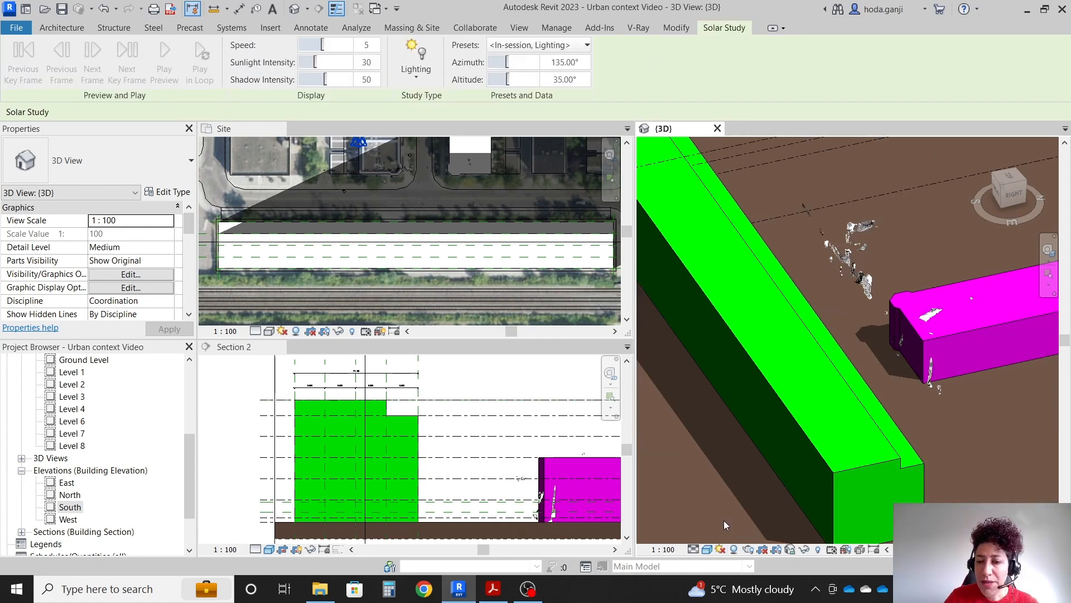
{"action": "left_click", "coordinate": [720, 549]}
{"action": "left_click", "coordinate": [756, 480]}
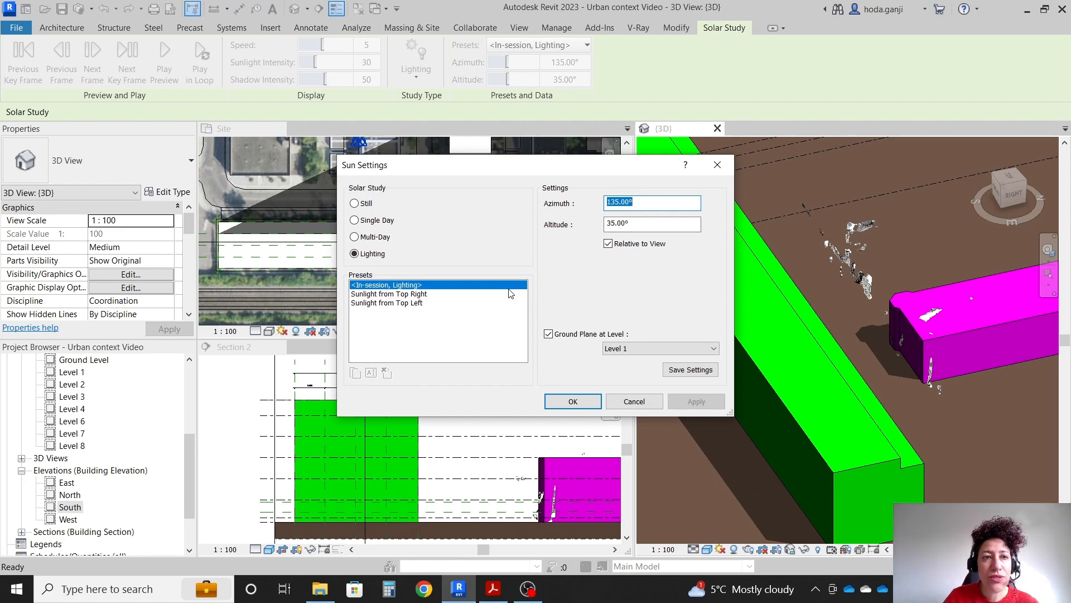
{"action": "key", "text": "Escape"}
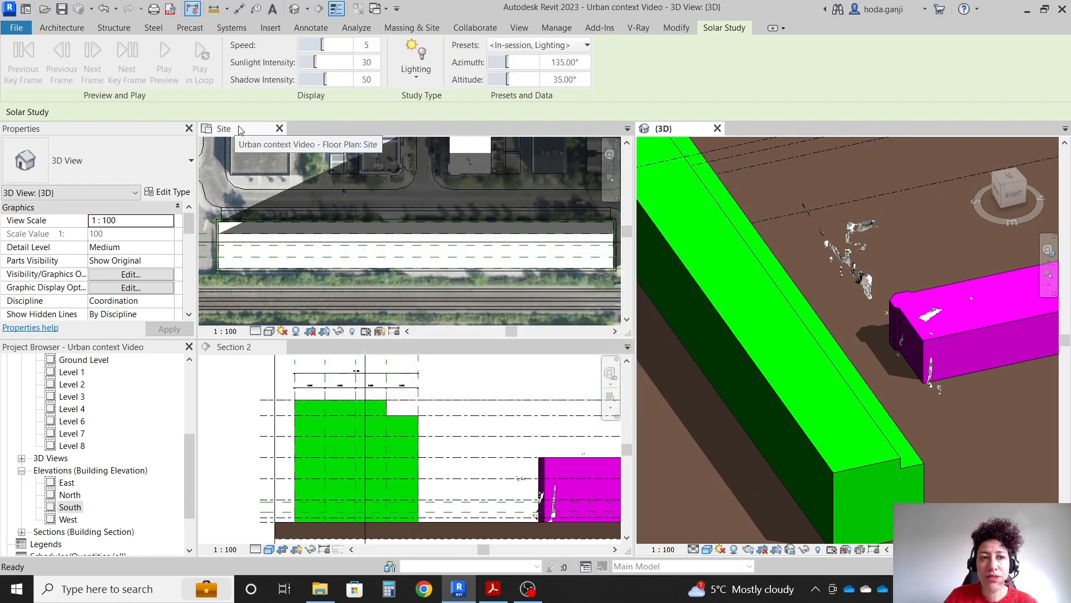
Set the 3D view's sun settings to a Single Day study using the Winter Solstice Solar Study preset
{"action": "left_click", "coordinate": [724, 550]}
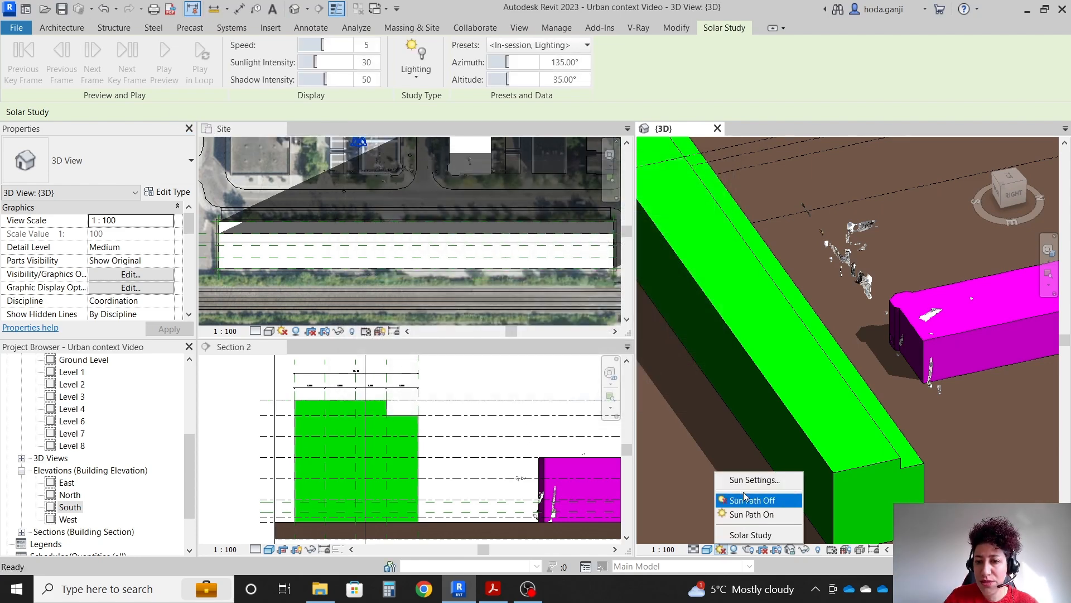
{"action": "left_click", "coordinate": [752, 479]}
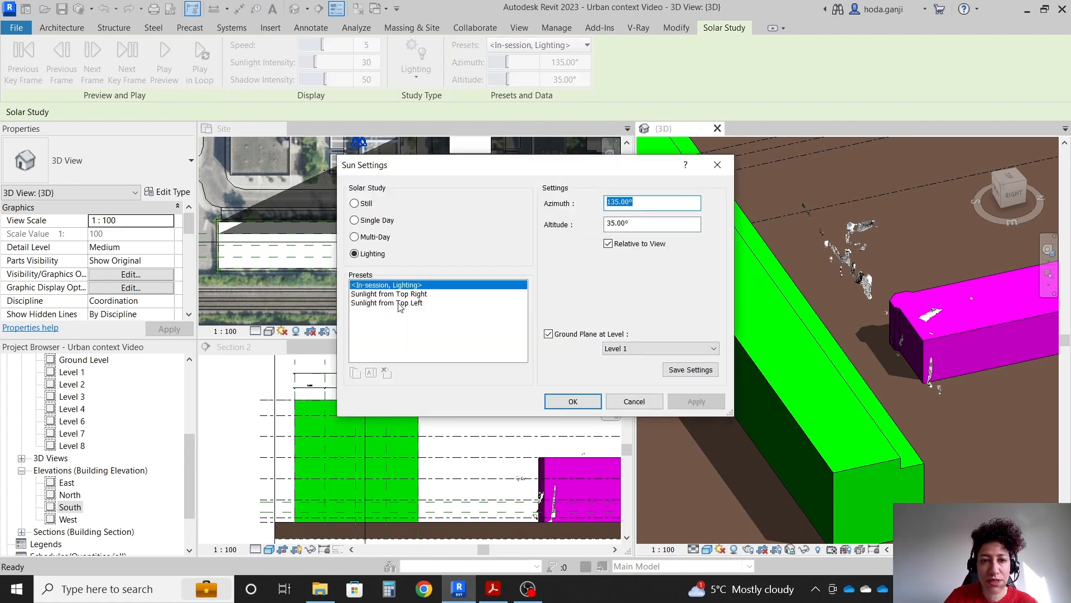
{"action": "left_click", "coordinate": [355, 221]}
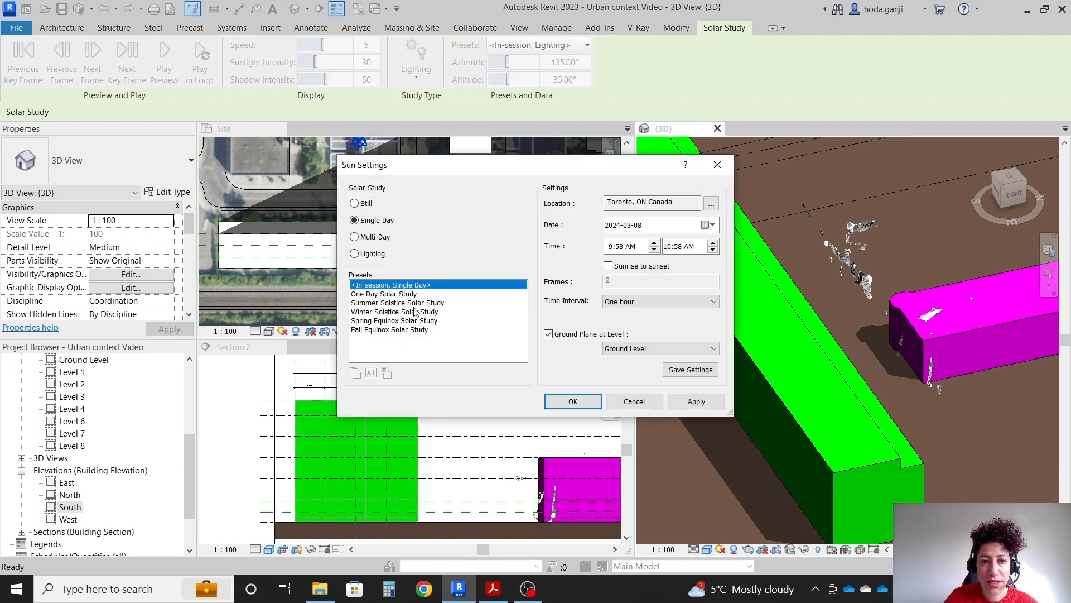
{"action": "left_click", "coordinate": [412, 312]}
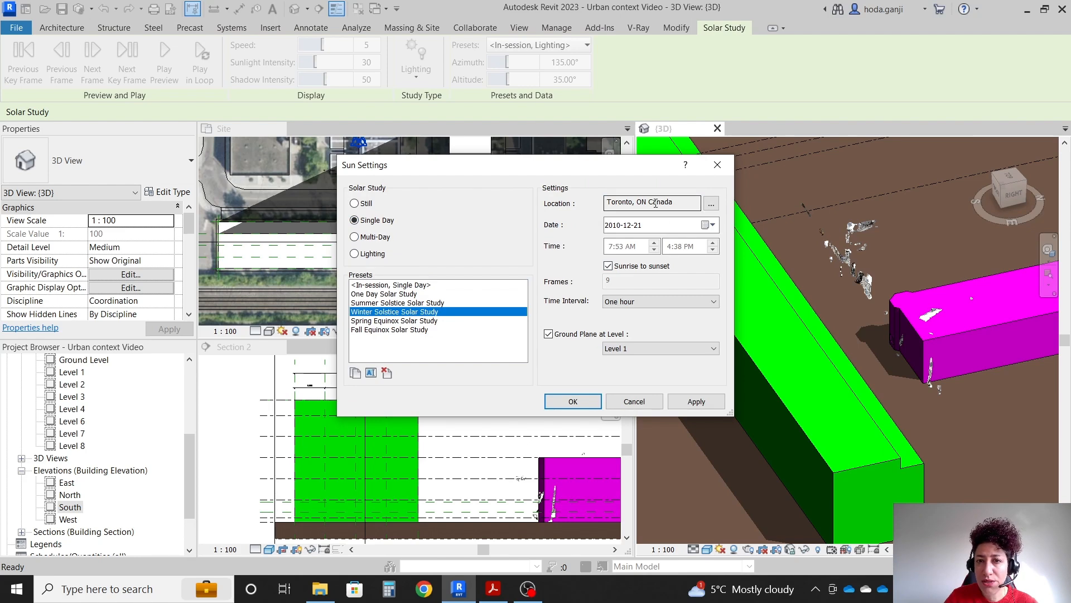
{"action": "left_click", "coordinate": [572, 401]}
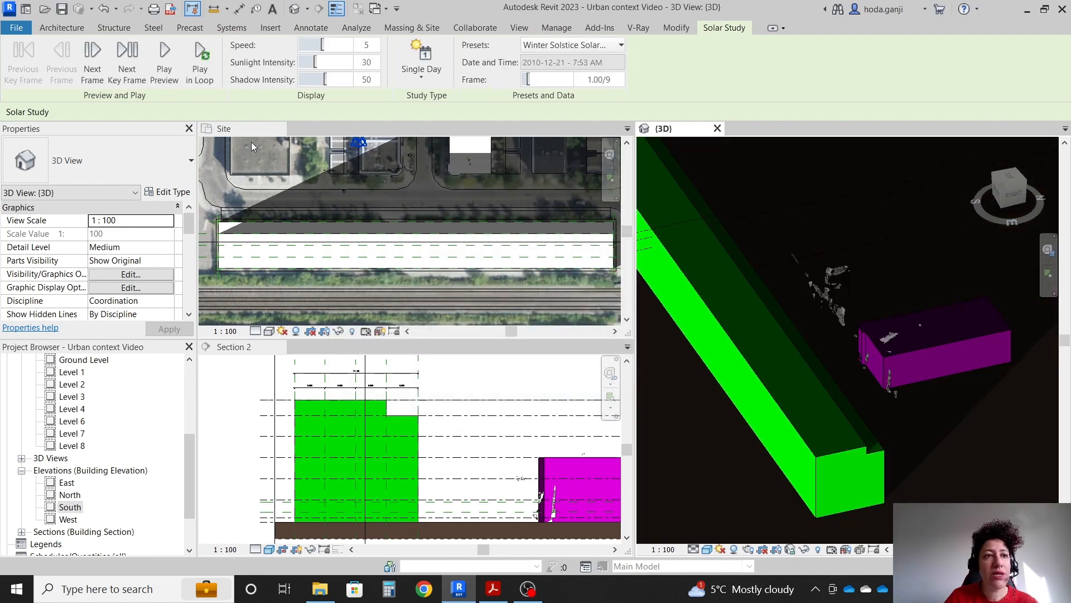
Advance the winter solstice study frame by frame to 11:53 AM and examine the Parking mass's shadow around the magenta building
{"action": "left_click", "coordinate": [92, 79]}
{"action": "left_click", "coordinate": [91, 78]}
{"action": "left_click", "coordinate": [92, 78]}
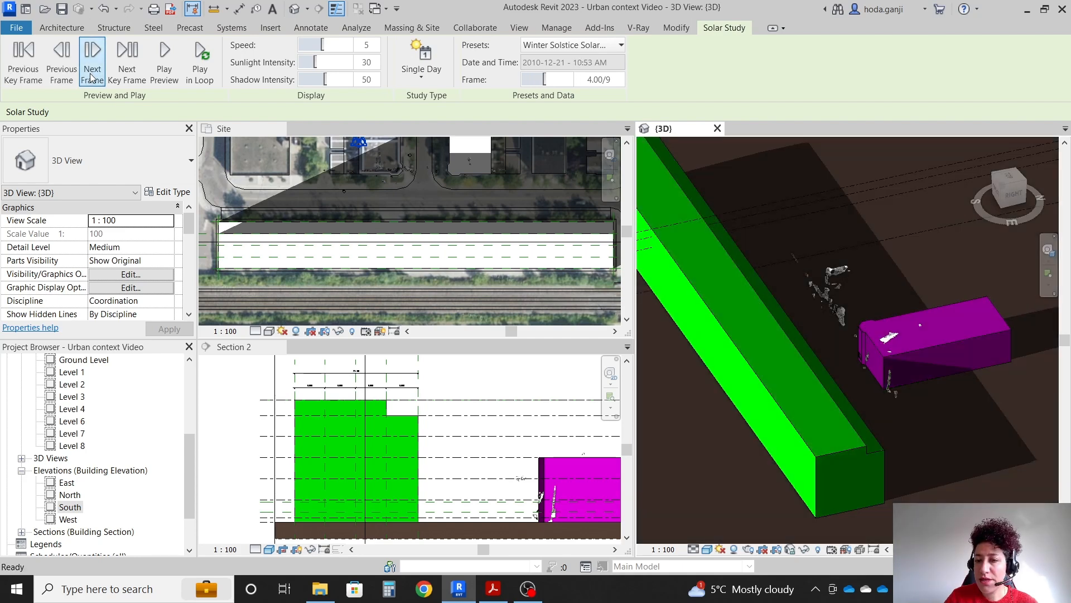
{"action": "left_click", "coordinate": [92, 78]}
{"action": "scroll", "coordinate": [895, 362], "scroll_direction": "up", "scroll_amount": 4}
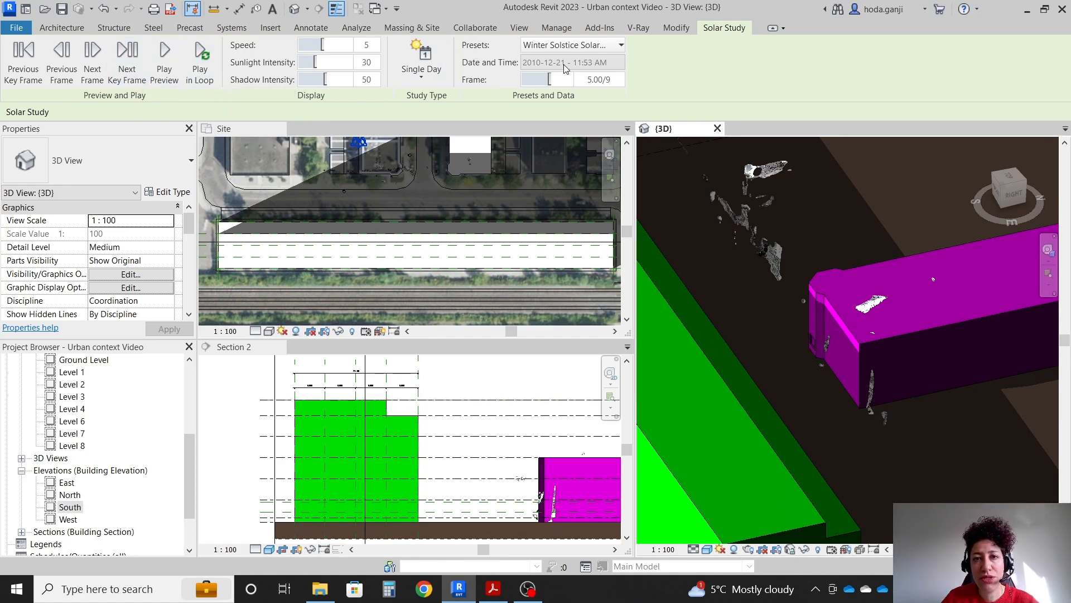
Check the winter solstice study's last and first key frames, and play through all nine frames one at a time
{"action": "left_click", "coordinate": [129, 70]}
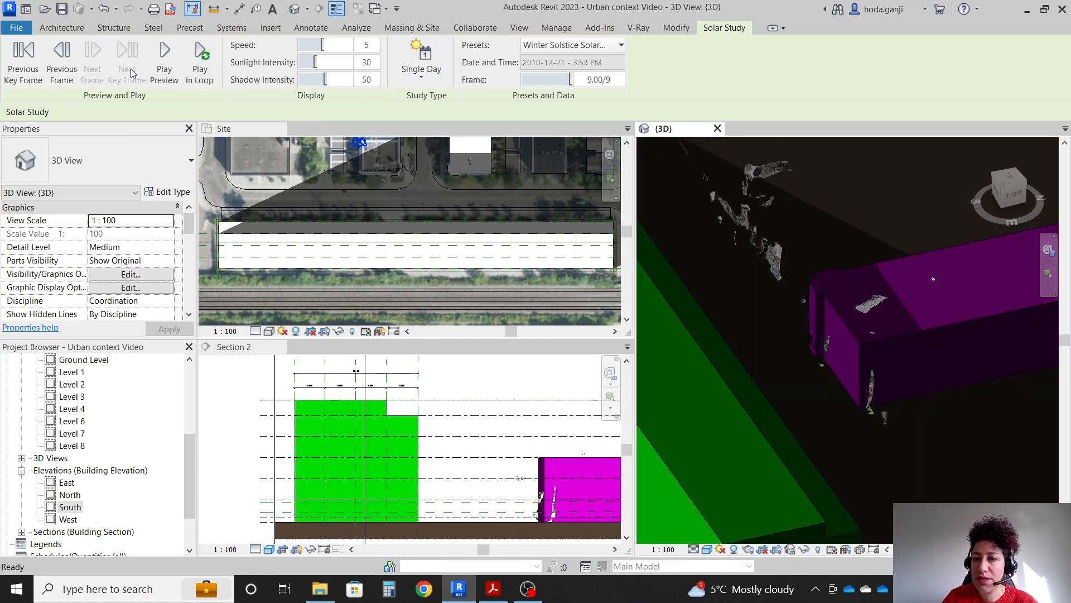
{"action": "left_click", "coordinate": [25, 65]}
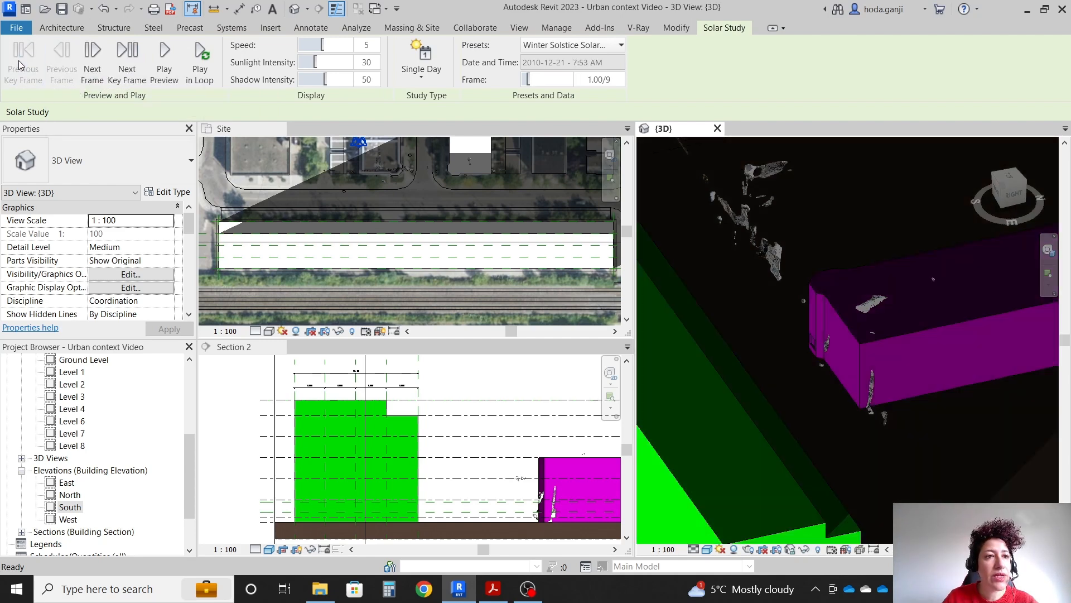
{"action": "left_click", "coordinate": [90, 78]}
{"action": "left_click", "coordinate": [90, 78]}
{"action": "left_click", "coordinate": [90, 78]}
{"action": "left_click", "coordinate": [91, 78]}
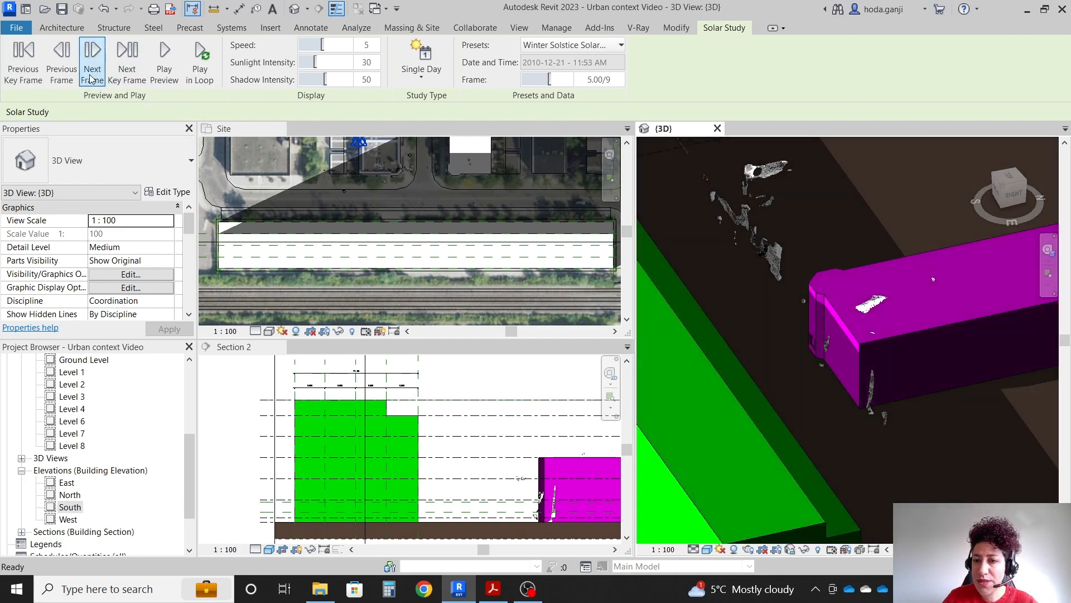
{"action": "left_click", "coordinate": [91, 78]}
{"action": "left_click", "coordinate": [91, 78]}
{"action": "left_click", "coordinate": [90, 78]}
{"action": "left_click", "coordinate": [90, 78]}
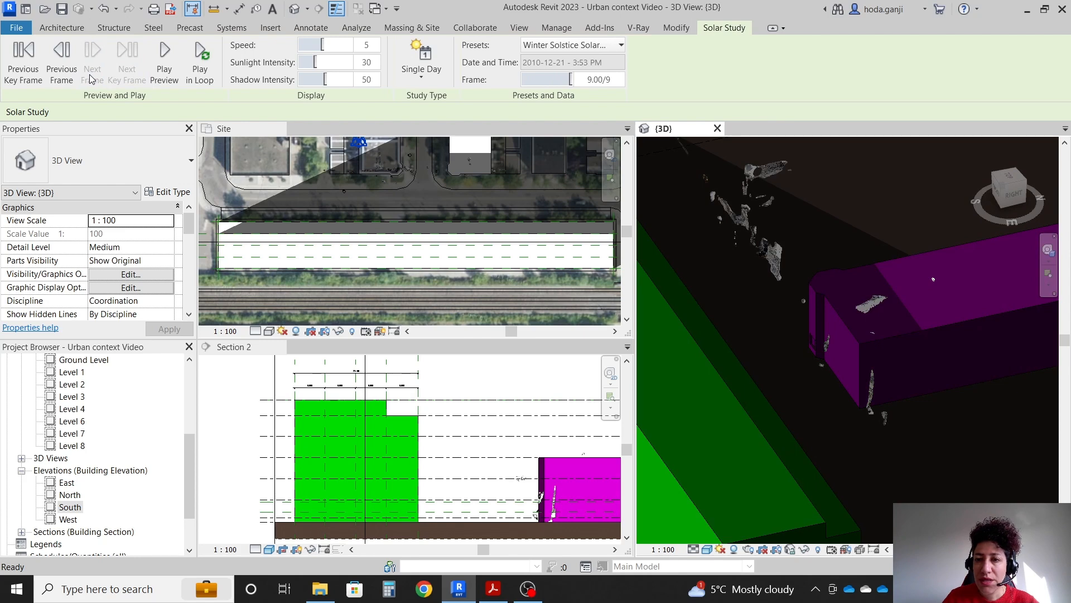
Go back through the study frames to 10:53 AM and examine the shadow on the magenta building up close
{"action": "left_click", "coordinate": [61, 69]}
{"action": "left_click", "coordinate": [61, 70]}
{"action": "left_click", "coordinate": [61, 70]}
{"action": "left_click", "coordinate": [61, 70]}
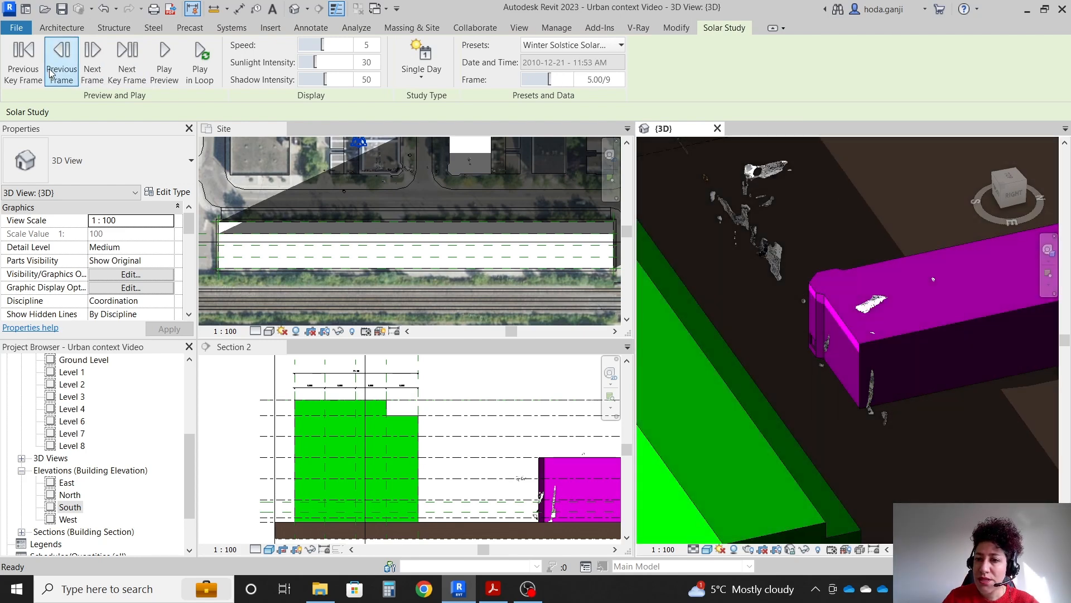
{"action": "left_click", "coordinate": [61, 69]}
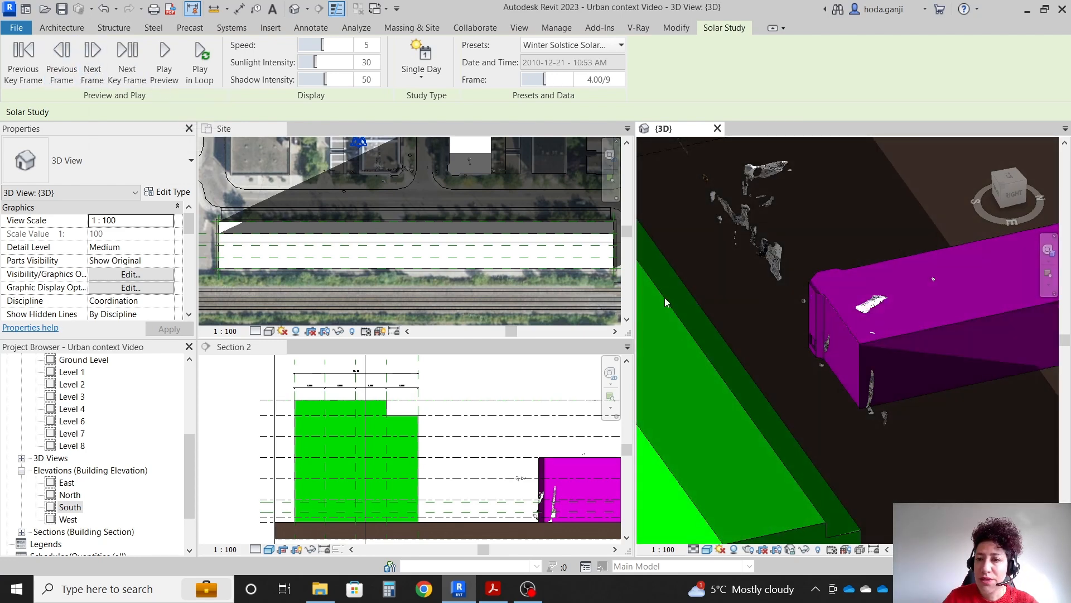
{"action": "scroll", "coordinate": [793, 353], "scroll_direction": "up", "scroll_amount": 2}
{"action": "scroll", "coordinate": [792, 351], "scroll_direction": "up", "scroll_amount": 1}
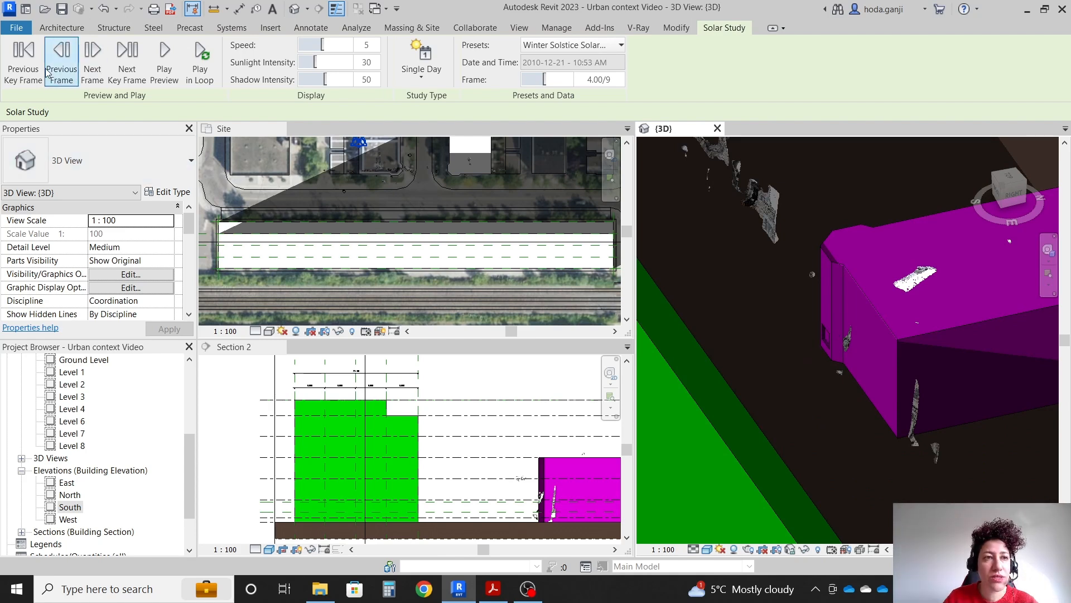
Widen the Parking mass's upper setback in Section 2 by moving its vertical face to the middle reference plane
{"action": "scroll", "coordinate": [328, 444], "scroll_direction": "up", "scroll_amount": 2}
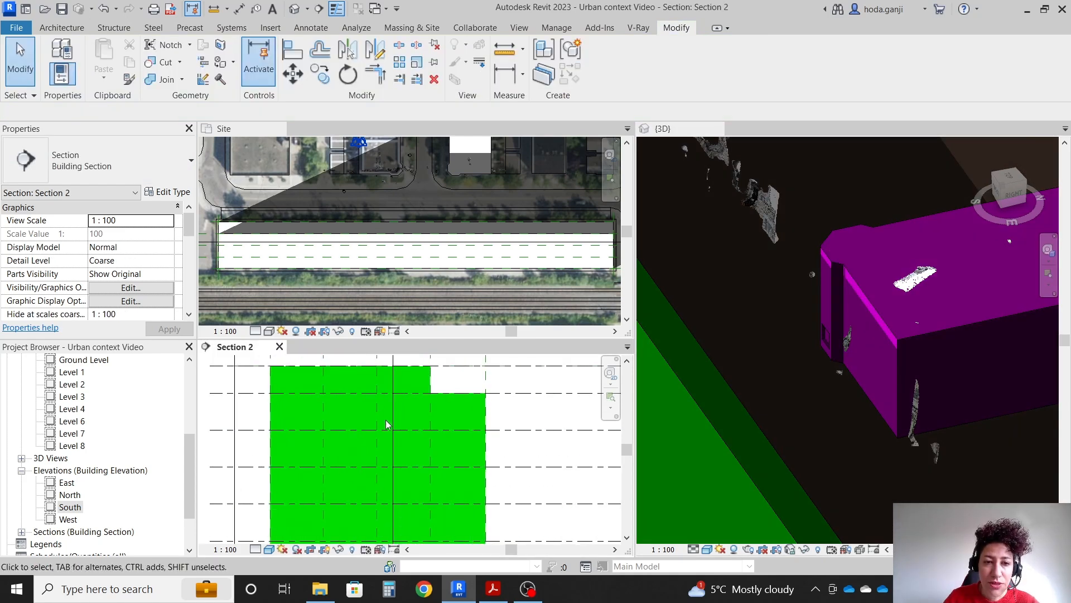
{"action": "scroll", "coordinate": [491, 430], "scroll_direction": "down", "scroll_amount": 1}
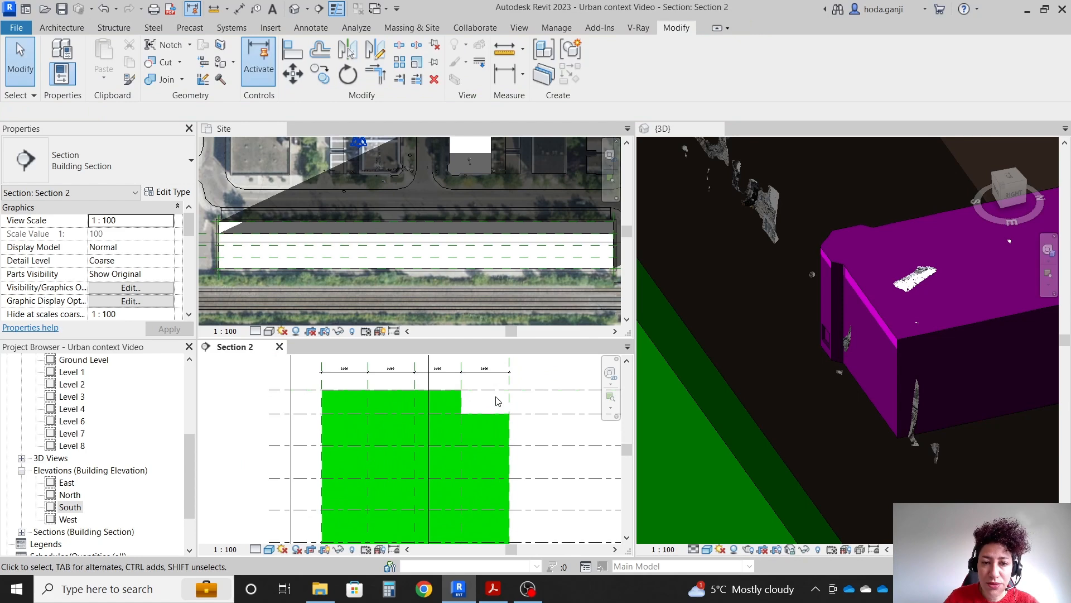
{"action": "left_click", "coordinate": [509, 437]}
{"action": "scroll", "coordinate": [488, 400], "scroll_direction": "up", "scroll_amount": 2}
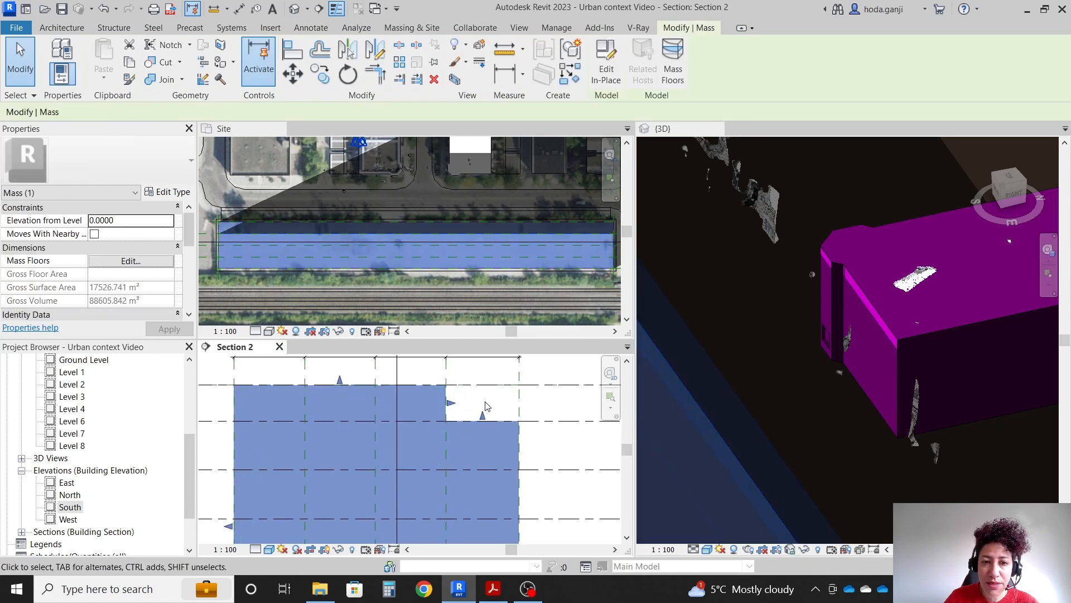
{"action": "left_click_drag", "start_coordinate": [444, 403], "coordinate": [359, 402]}
{"action": "left_click", "coordinate": [447, 406]}
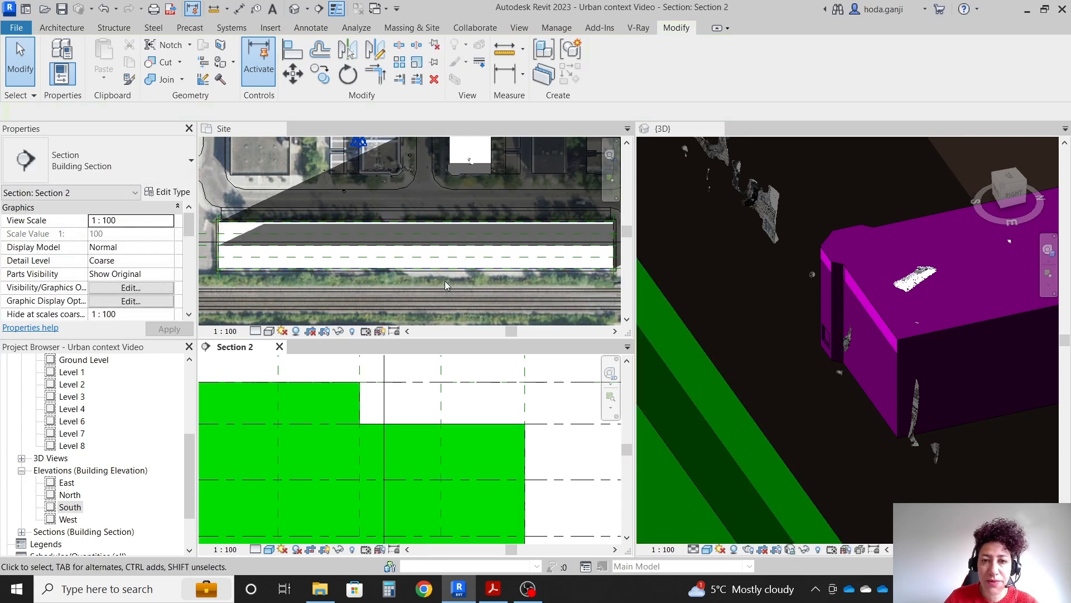
Restart the Solar Study in the 3D view and advance to frame 8 at 2:53 PM to examine the widened setback's shadows
{"action": "left_click", "coordinate": [777, 347]}
{"action": "scroll", "coordinate": [778, 347], "scroll_direction": "down", "scroll_amount": 3}
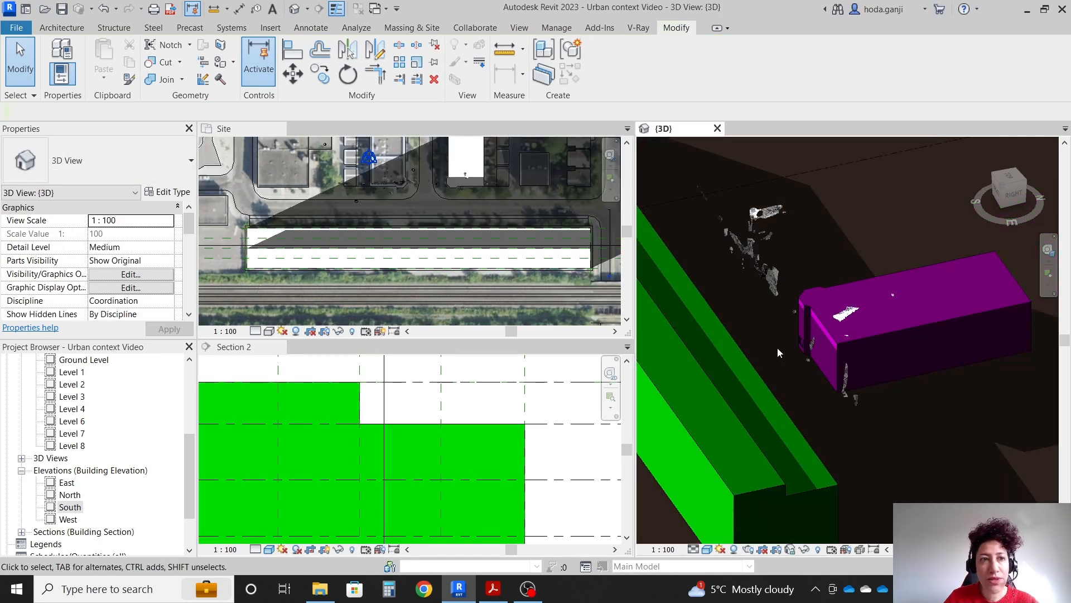
{"action": "left_click", "coordinate": [722, 549]}
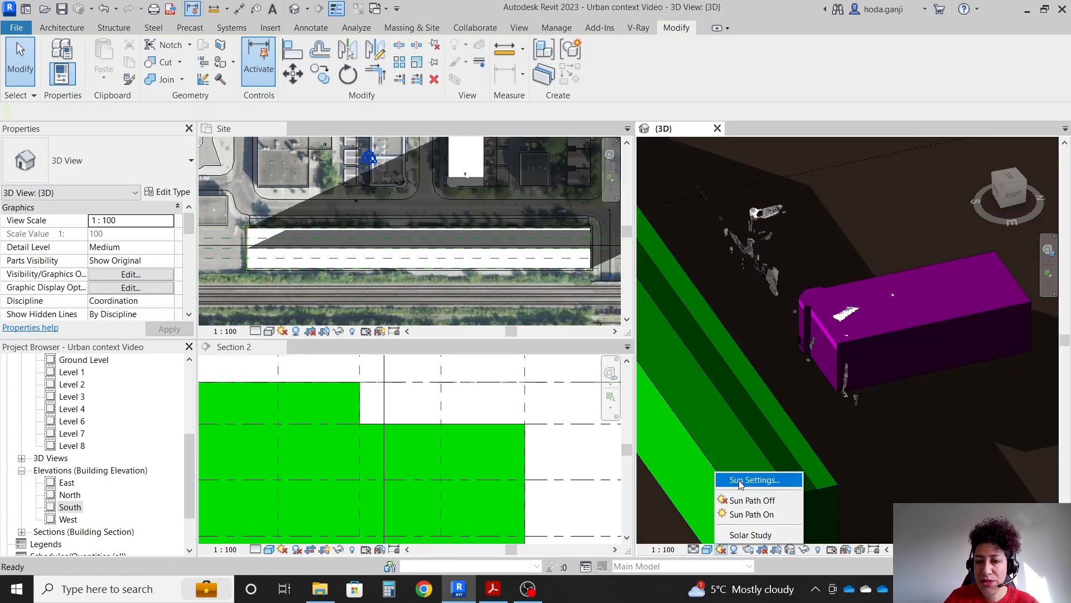
{"action": "left_click", "coordinate": [739, 536]}
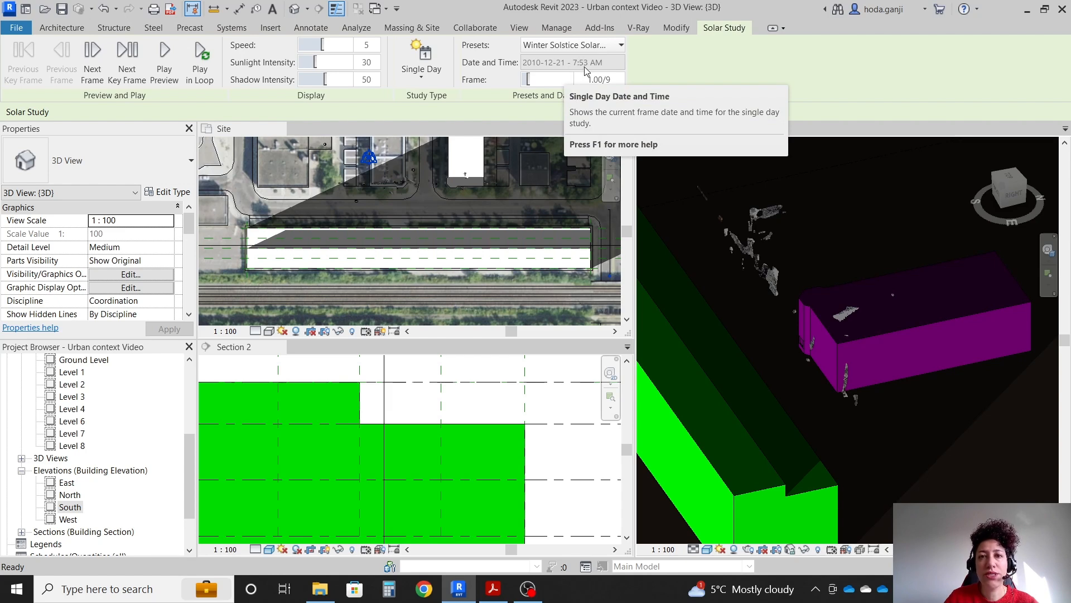
{"action": "left_click", "coordinate": [93, 66]}
{"action": "left_click", "coordinate": [94, 68]}
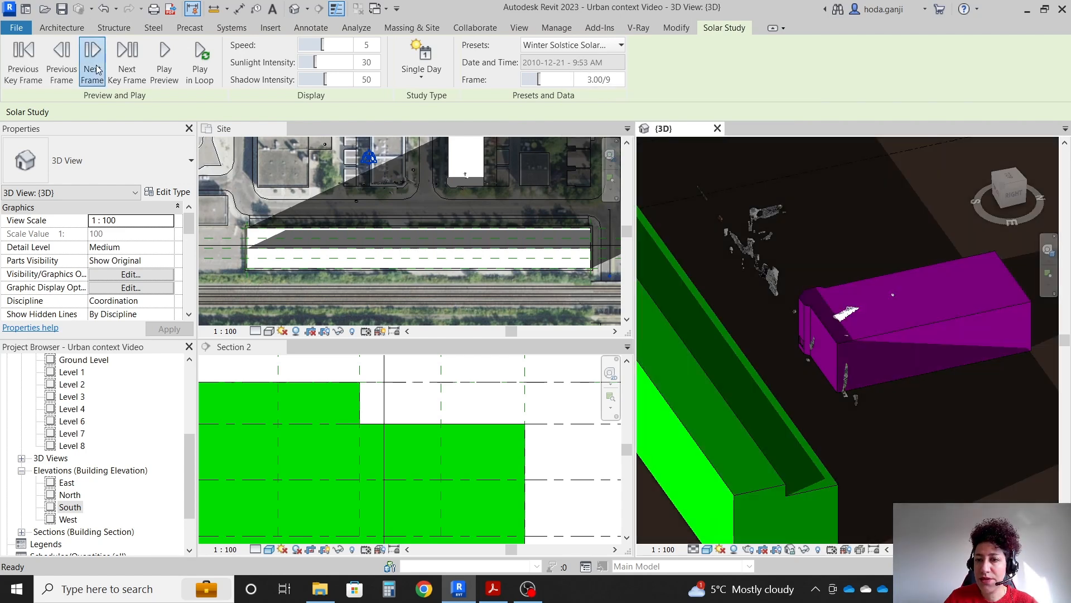
{"action": "left_click", "coordinate": [93, 66]}
{"action": "left_click", "coordinate": [93, 66]}
{"action": "left_click", "coordinate": [93, 66]}
{"action": "left_click", "coordinate": [93, 66]}
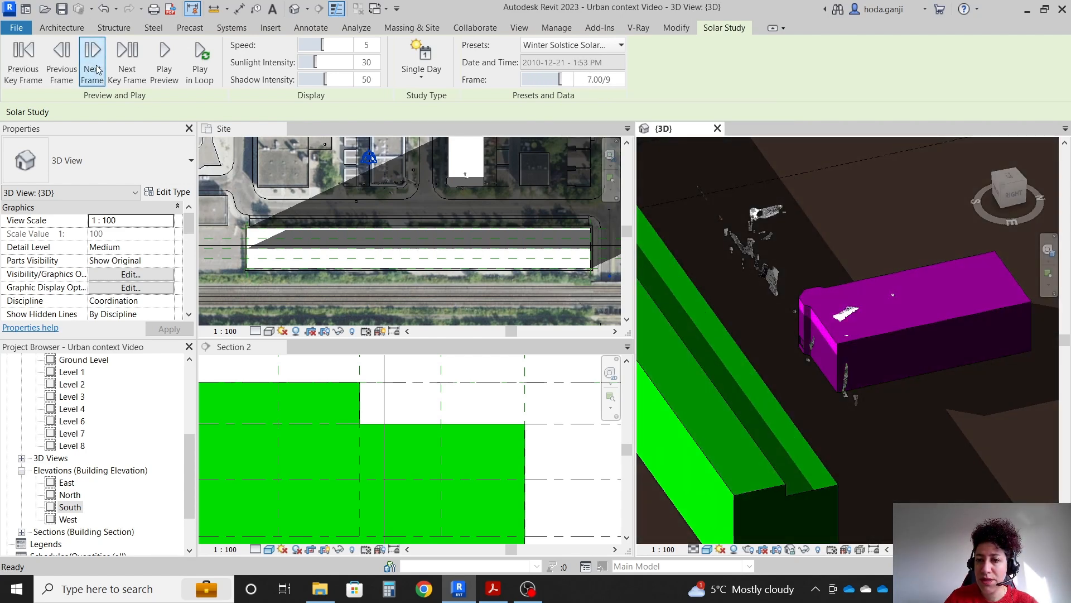
{"action": "left_click", "coordinate": [97, 69]}
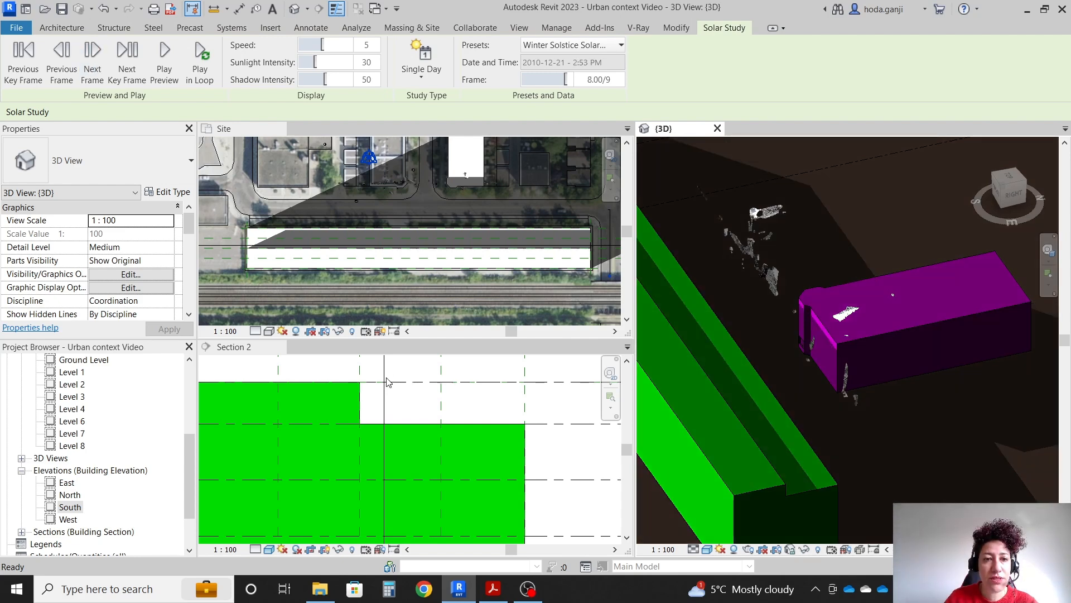
Move the setback's vertical face in Section 2 one reference plane further from the road, leaving only the last strip at full height
{"action": "left_click", "coordinate": [380, 391]}
{"action": "left_click", "coordinate": [377, 400]}
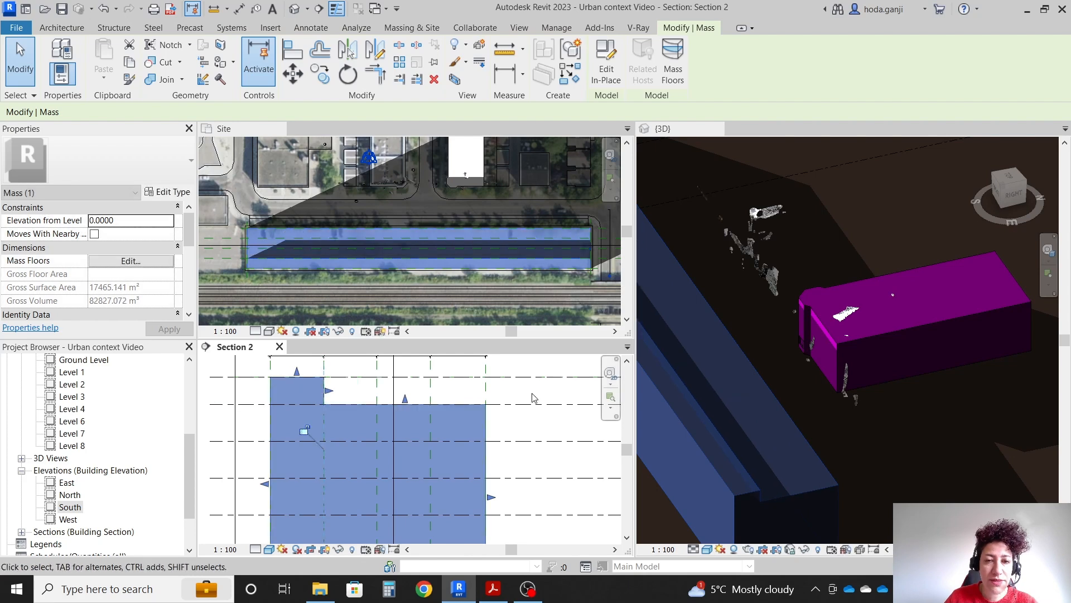
{"action": "key", "text": "Escape"}
Rerun the Solar Study on the narrowed top in the 3D view, advancing frame by frame to 1:53 PM
{"action": "left_click", "coordinate": [672, 130]}
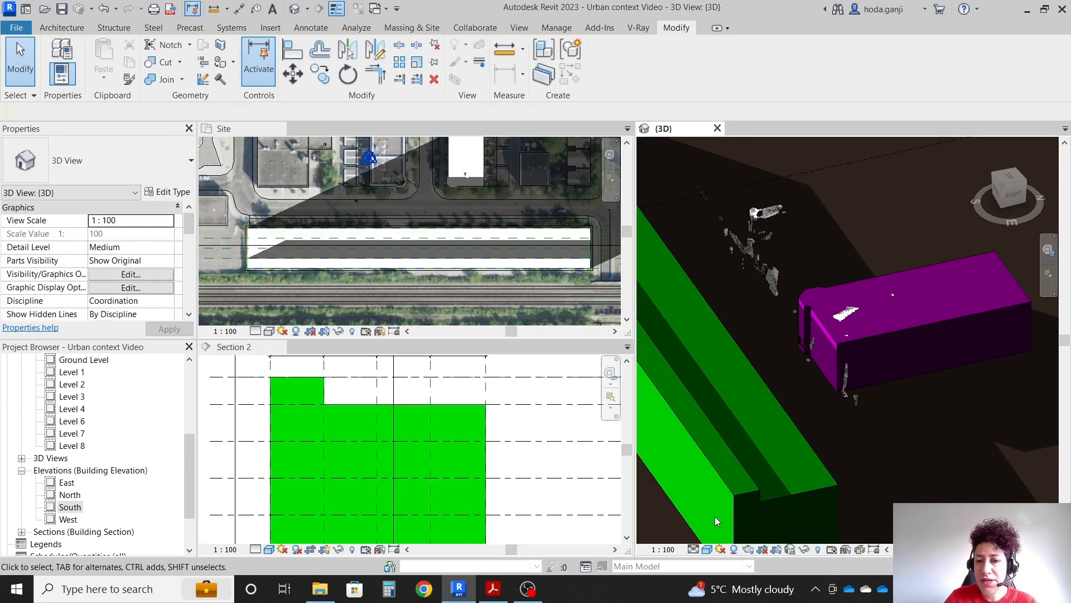
{"action": "left_click", "coordinate": [721, 549]}
{"action": "left_click", "coordinate": [749, 535]}
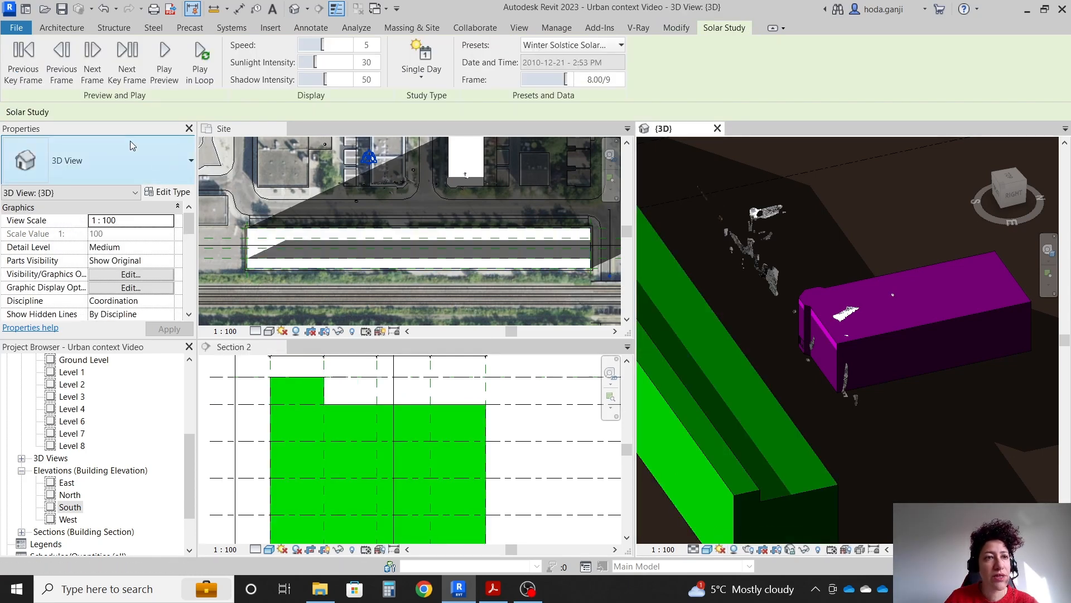
{"action": "left_click", "coordinate": [96, 68]}
{"action": "left_click", "coordinate": [96, 67]}
{"action": "left_click", "coordinate": [96, 67]}
{"action": "left_click", "coordinate": [97, 68]}
{"action": "left_click", "coordinate": [96, 68]}
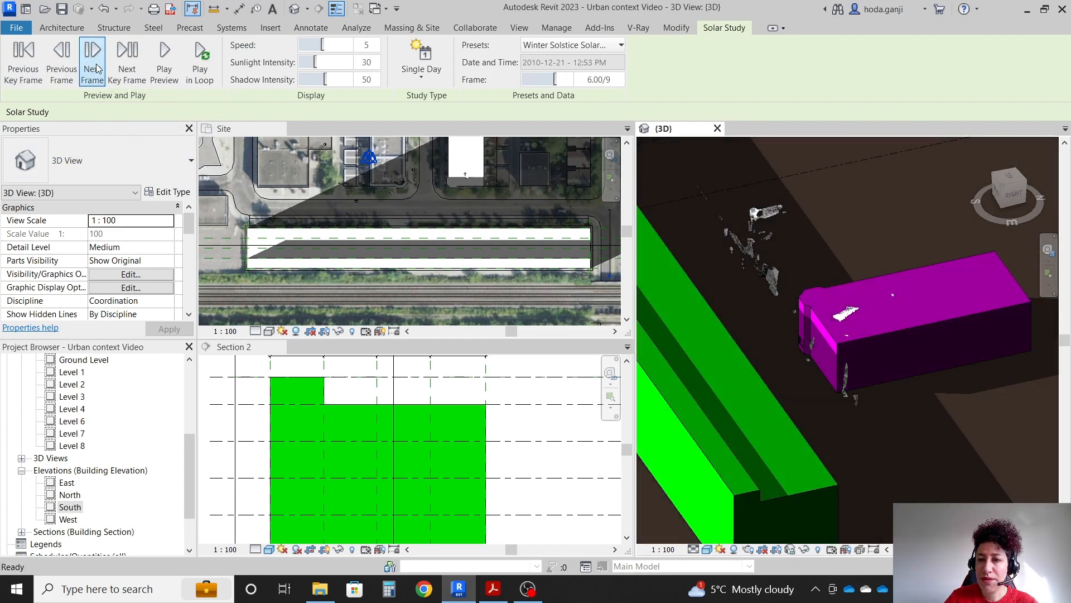
{"action": "left_click", "coordinate": [97, 67]}
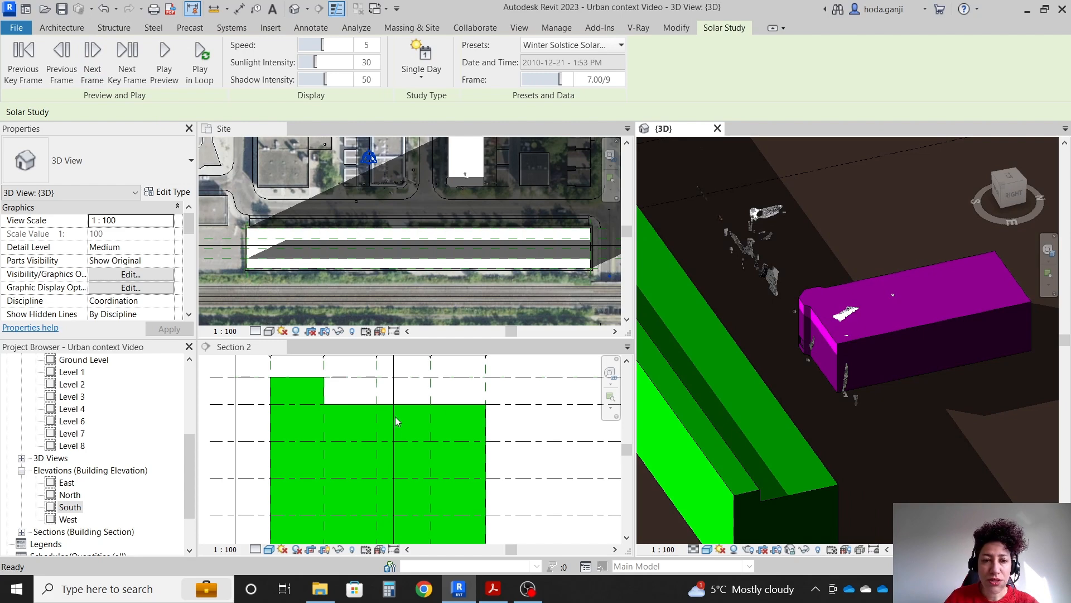
Open the stepped Parking mass for in-place editing from Section 2
{"action": "left_click", "coordinate": [469, 420]}
{"action": "left_click", "coordinate": [470, 419]}
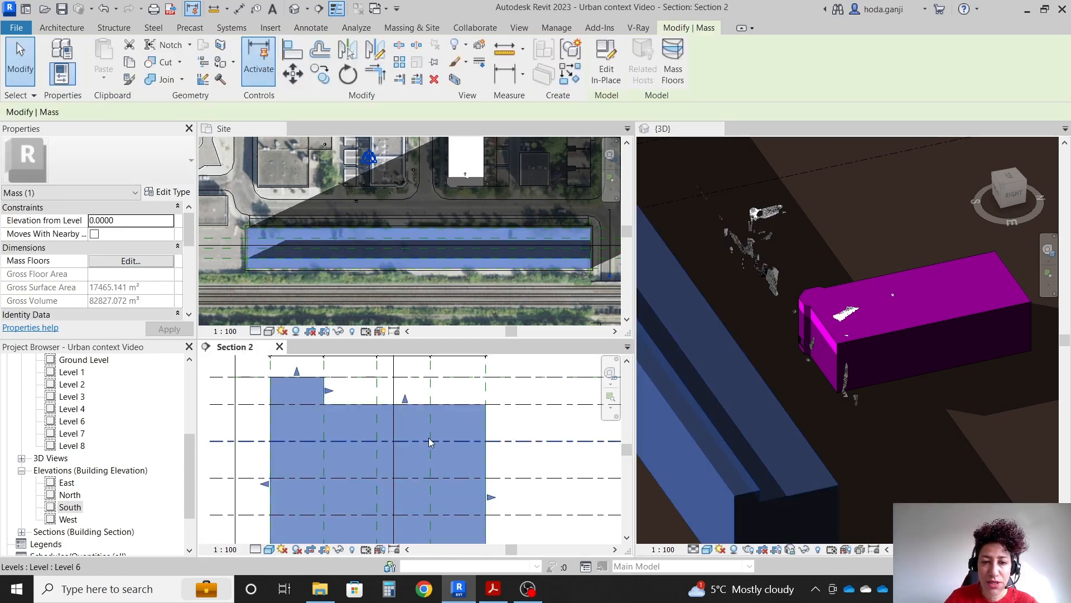
{"action": "scroll", "coordinate": [506, 432], "scroll_direction": "up", "scroll_amount": 1}
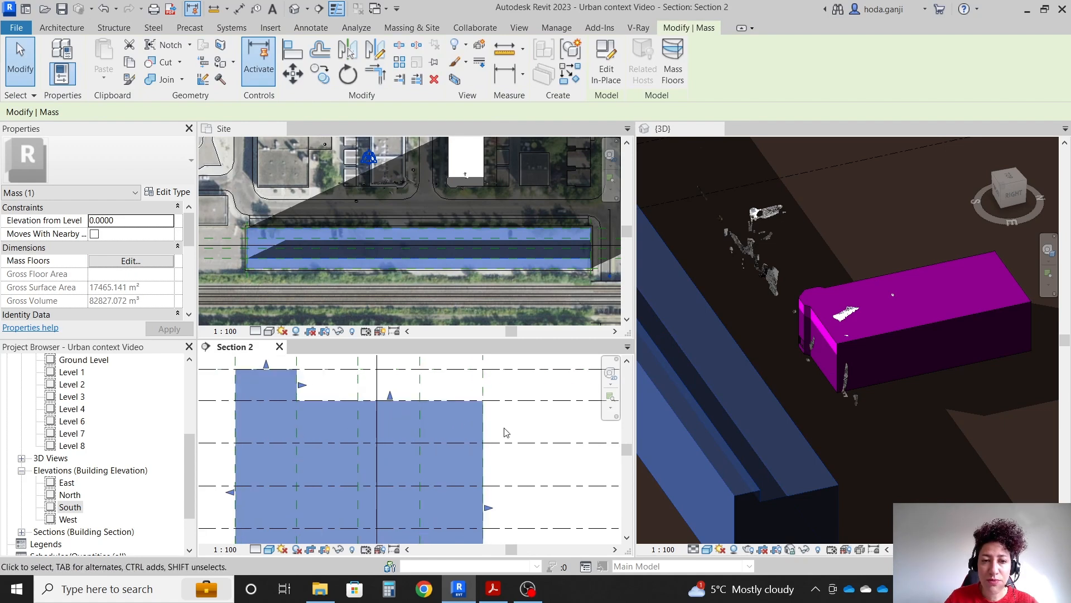
{"action": "left_click", "coordinate": [506, 432]}
{"action": "scroll", "coordinate": [506, 432], "scroll_direction": "up", "scroll_amount": 1}
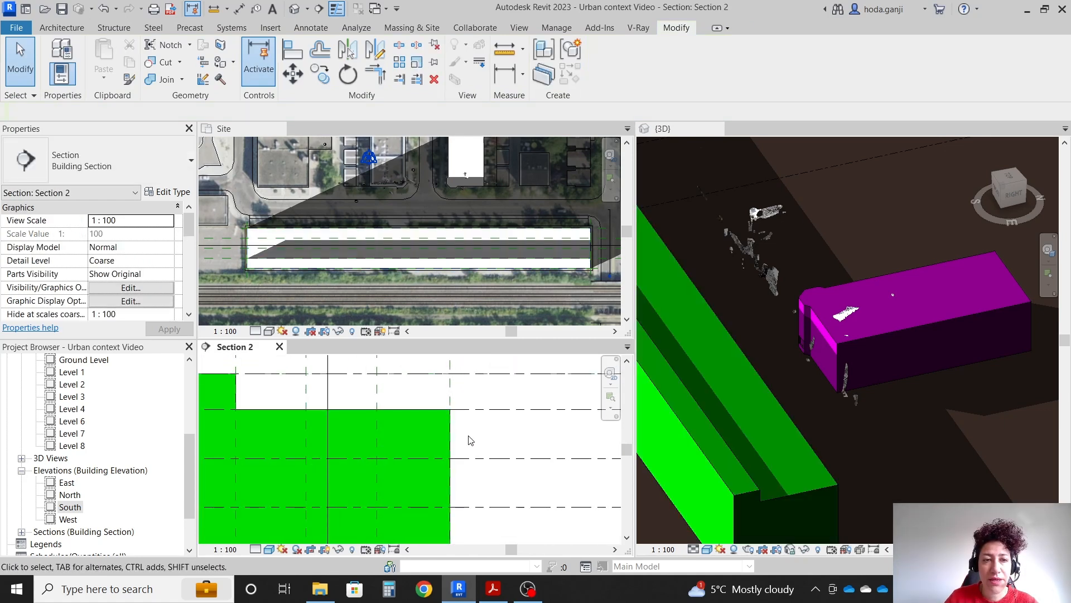
{"action": "left_click", "coordinate": [417, 414]}
{"action": "left_click", "coordinate": [607, 64]}
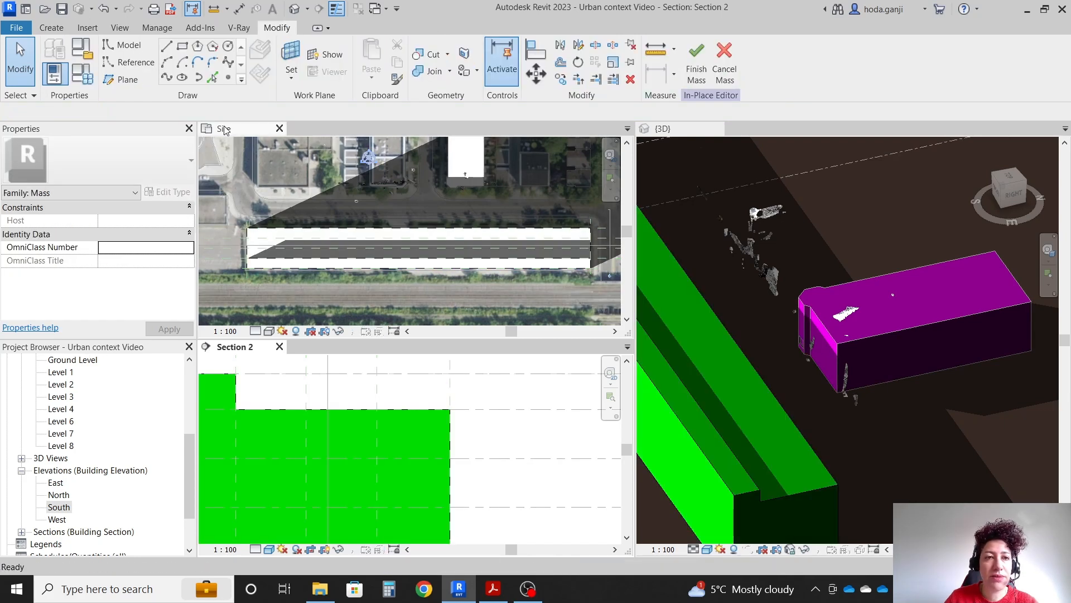
Sketch a rectangle over the mass's full-length road-side strip in the Site plan and create a void form that cuts it
{"action": "left_click", "coordinate": [183, 48]}
{"action": "scroll", "coordinate": [275, 225], "scroll_direction": "up", "scroll_amount": 4}
{"action": "left_click", "coordinate": [275, 224]}
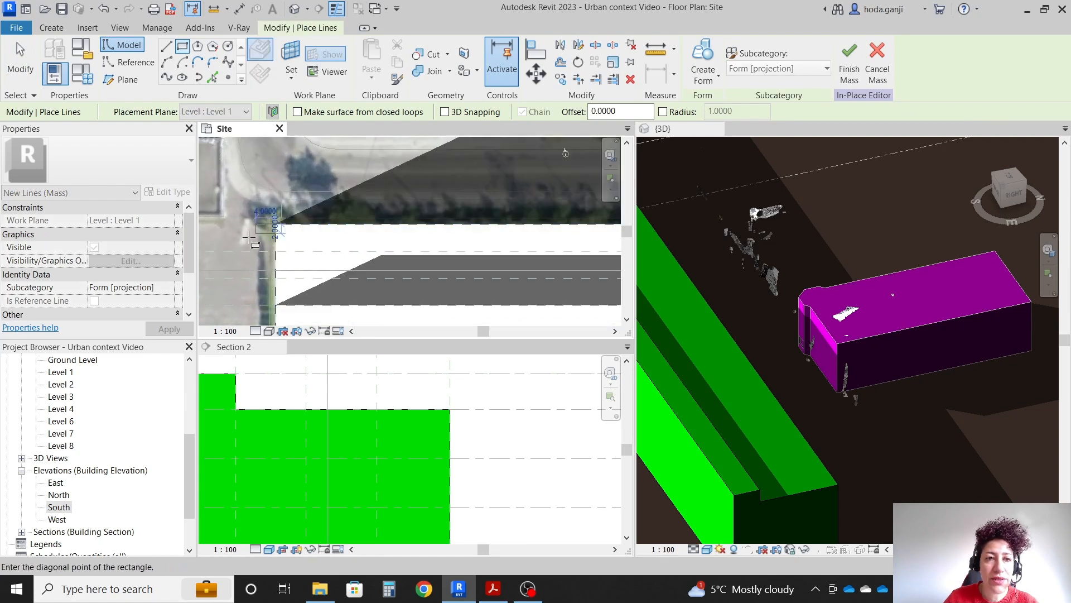
{"action": "scroll", "coordinate": [335, 234], "scroll_direction": "down", "scroll_amount": 3}
{"action": "scroll", "coordinate": [384, 244], "scroll_direction": "up", "scroll_amount": 4}
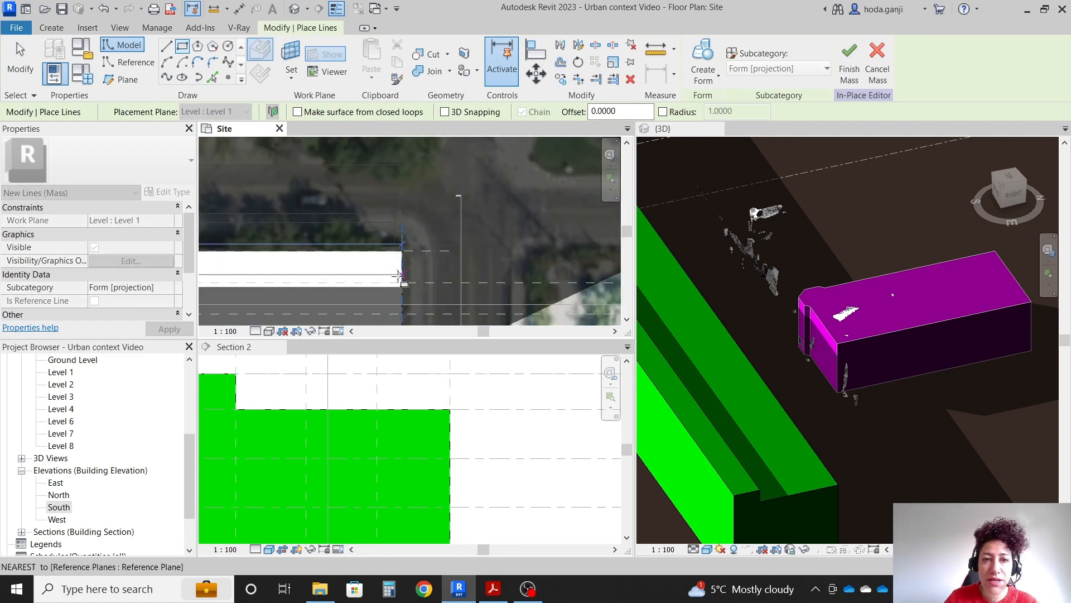
{"action": "scroll", "coordinate": [401, 283], "scroll_direction": "up", "scroll_amount": 2}
{"action": "key", "text": "Escape"}
{"action": "key", "text": "Escape"}
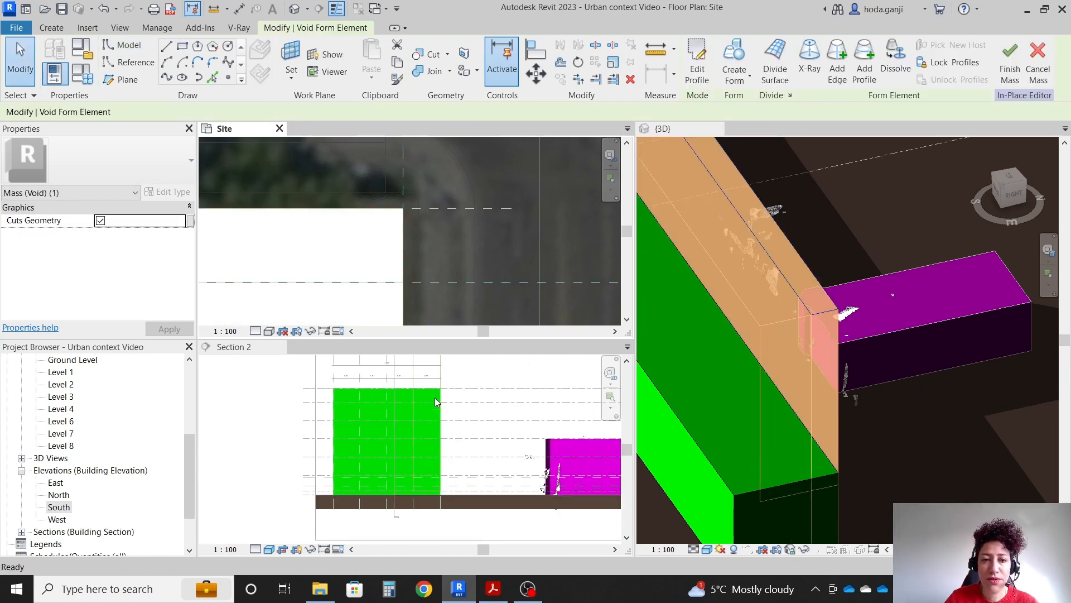
{"action": "left_click", "coordinate": [478, 437]}
{"action": "left_click", "coordinate": [505, 376]}
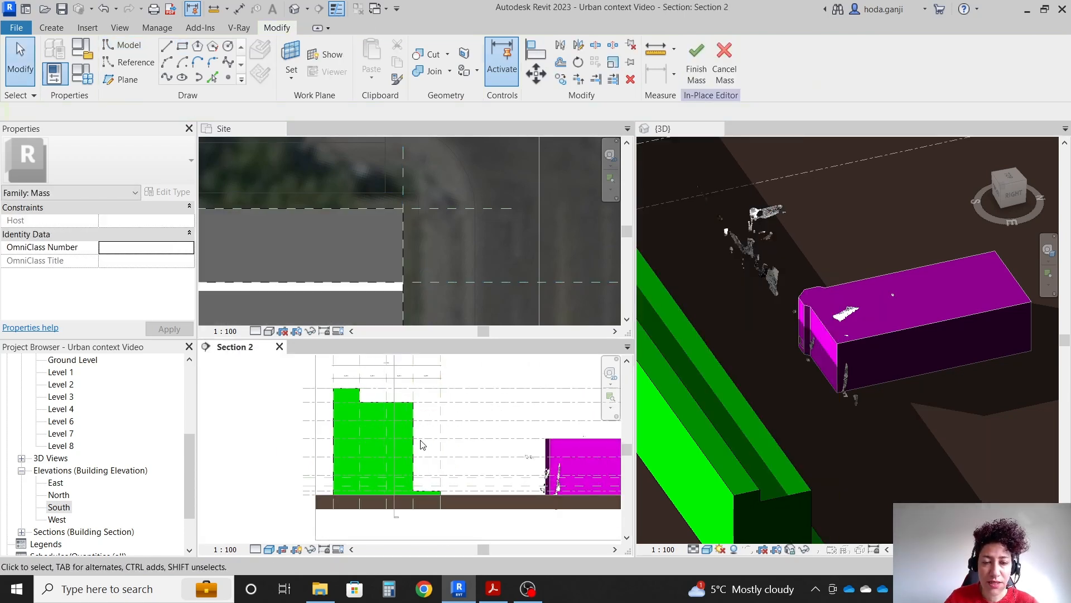
Raise the cut road-side strip to Level 6 in Section 2, forming a second lower step, and finish the mass
{"action": "scroll", "coordinate": [428, 490], "scroll_direction": "up", "scroll_amount": 2}
{"action": "left_click", "coordinate": [428, 490]}
{"action": "scroll", "coordinate": [429, 490], "scroll_direction": "down", "scroll_amount": 2}
{"action": "scroll", "coordinate": [429, 479], "scroll_direction": "up", "scroll_amount": 3}
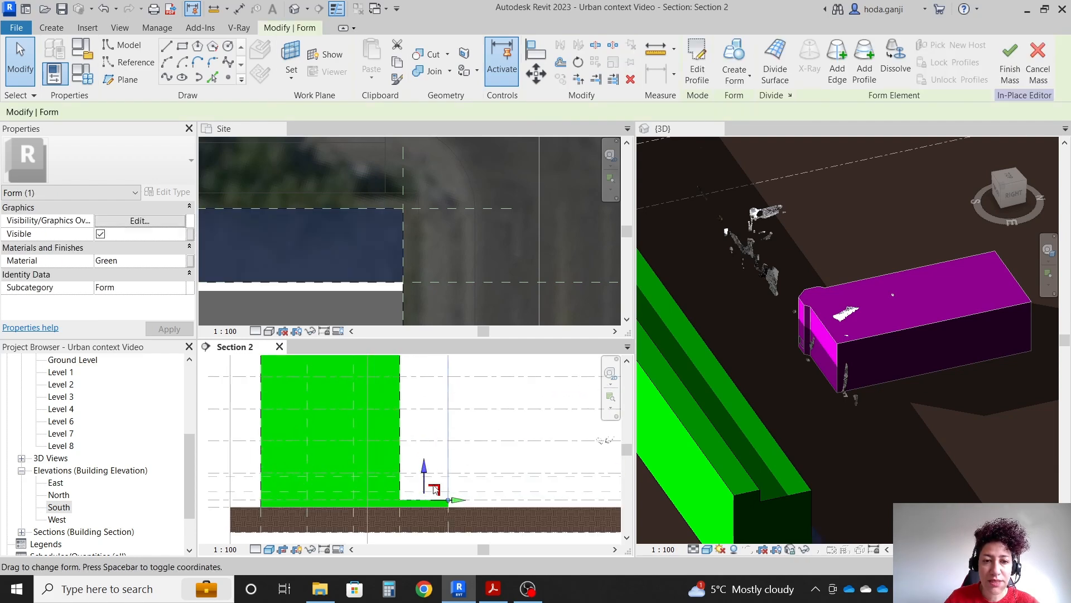
{"action": "scroll", "coordinate": [432, 490], "scroll_direction": "down", "scroll_amount": 2}
{"action": "left_click_drag", "start_coordinate": [428, 468], "coordinate": [432, 389]}
{"action": "key", "text": "Escape"}
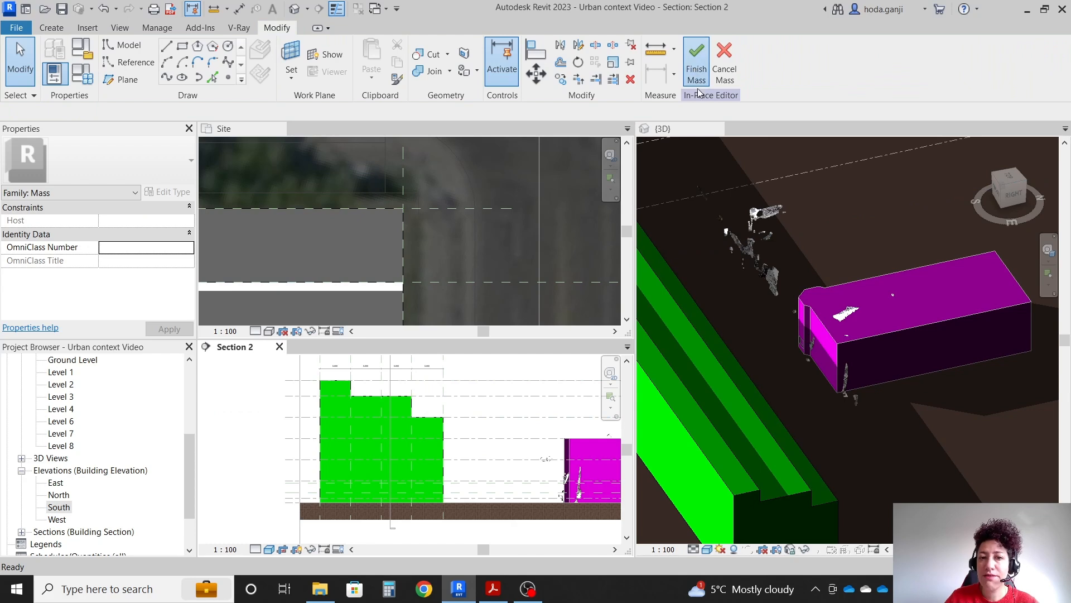
{"action": "left_click", "coordinate": [696, 61]}
Run the Solar Study on the three-tier mass in the 3D view, advancing past 1:53 PM and stepping back to frame 6 at 12:53 PM
{"action": "left_click", "coordinate": [825, 277]}
{"action": "scroll", "coordinate": [825, 279], "scroll_direction": "down", "scroll_amount": 2}
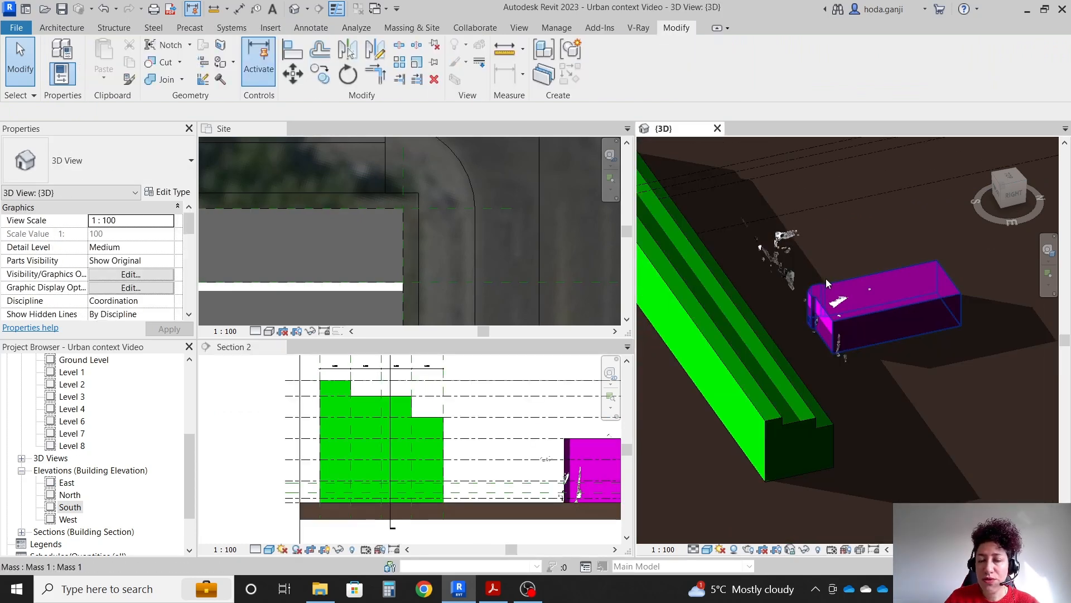
{"action": "scroll", "coordinate": [838, 289], "scroll_direction": "up", "scroll_amount": 2}
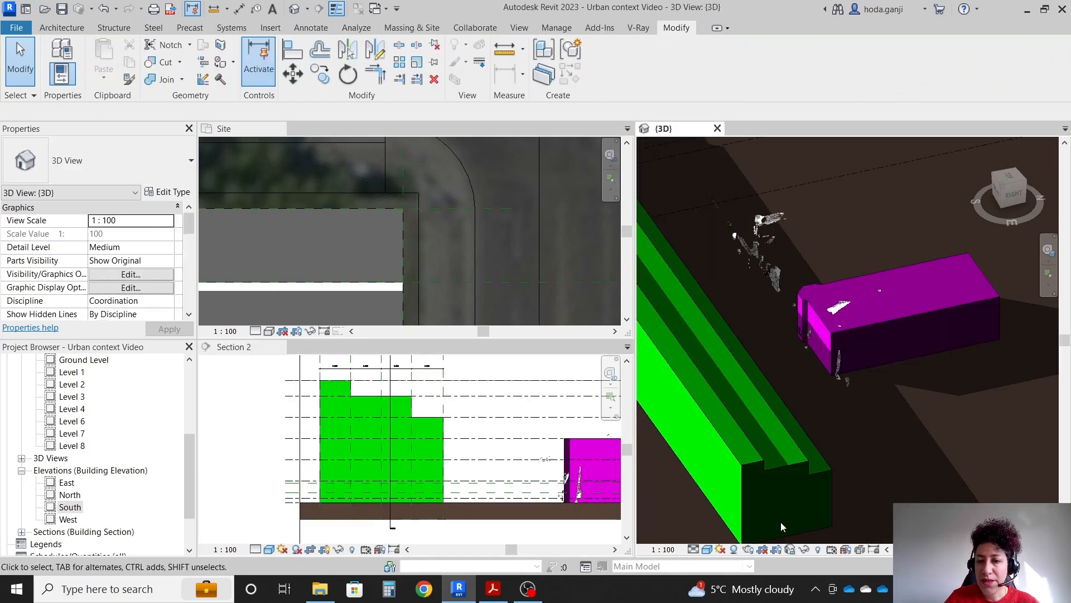
{"action": "left_click", "coordinate": [721, 549]}
{"action": "left_click", "coordinate": [755, 535]}
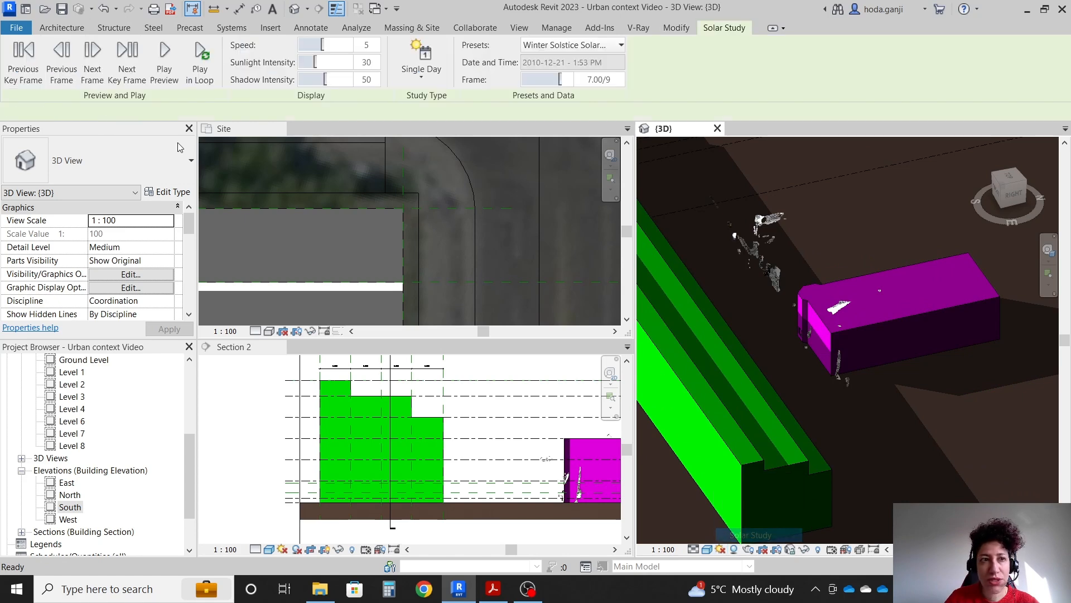
{"action": "left_click", "coordinate": [93, 69]}
{"action": "left_click", "coordinate": [93, 69]}
{"action": "left_click", "coordinate": [92, 69]}
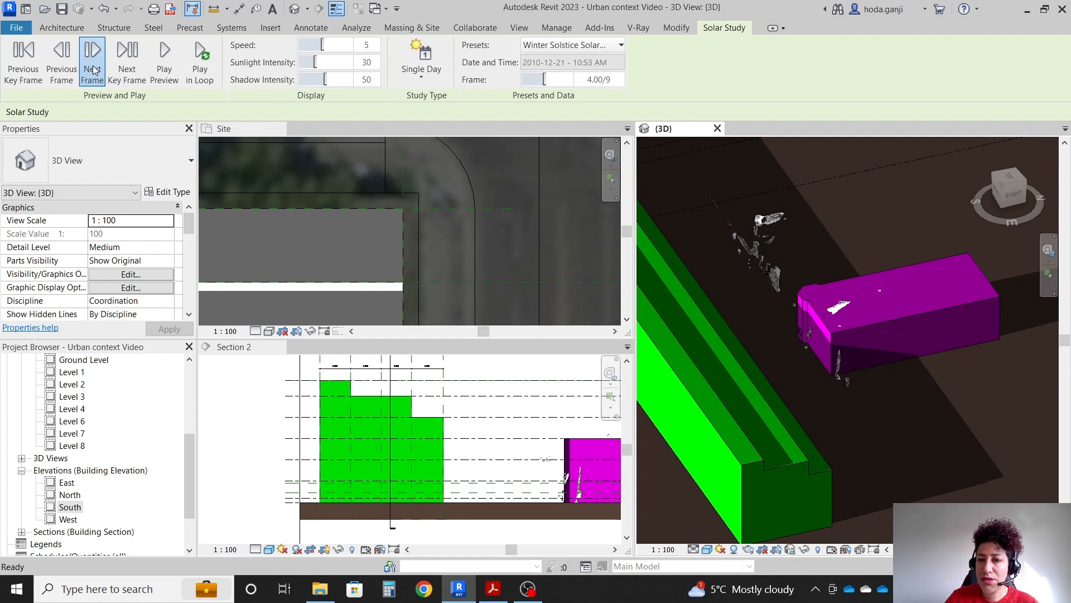
{"action": "left_click", "coordinate": [92, 69]}
{"action": "left_click", "coordinate": [93, 69]}
{"action": "left_click", "coordinate": [93, 69]}
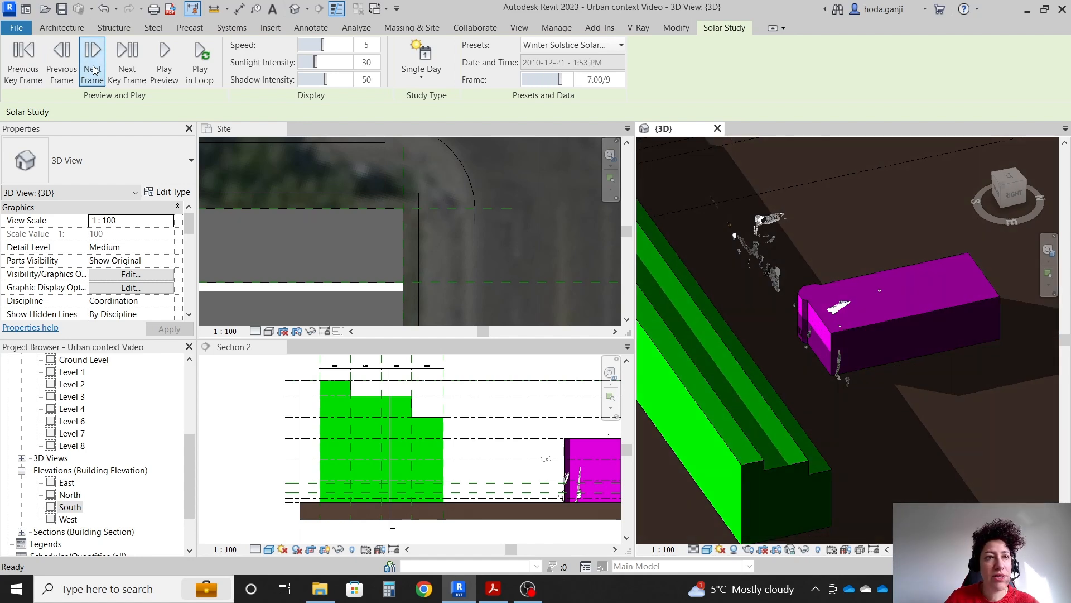
{"action": "left_click", "coordinate": [92, 69]}
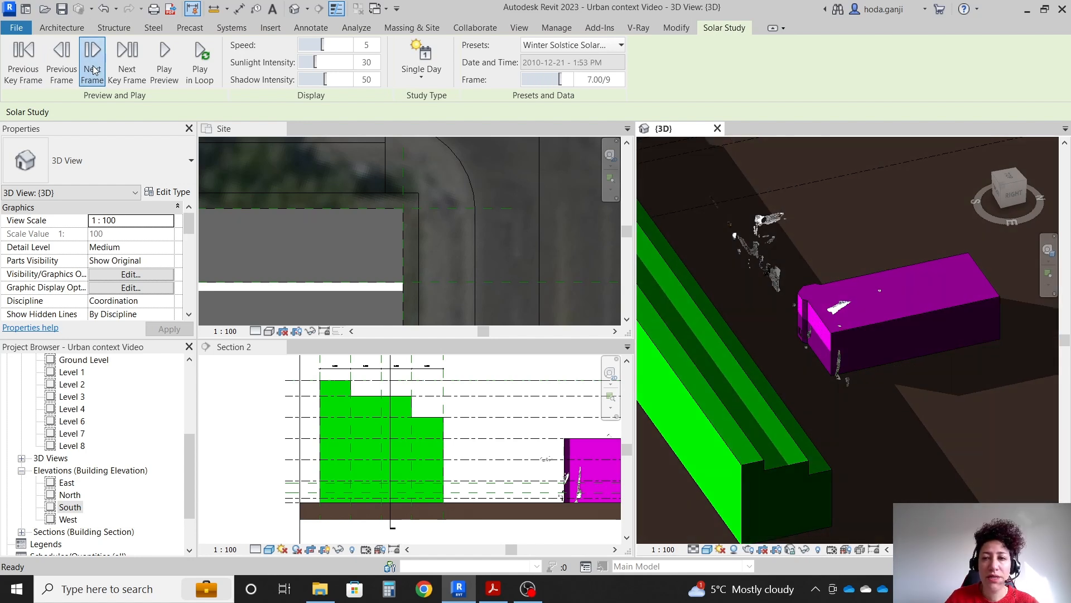
{"action": "left_click", "coordinate": [50, 63]}
{"action": "left_click", "coordinate": [50, 63]}
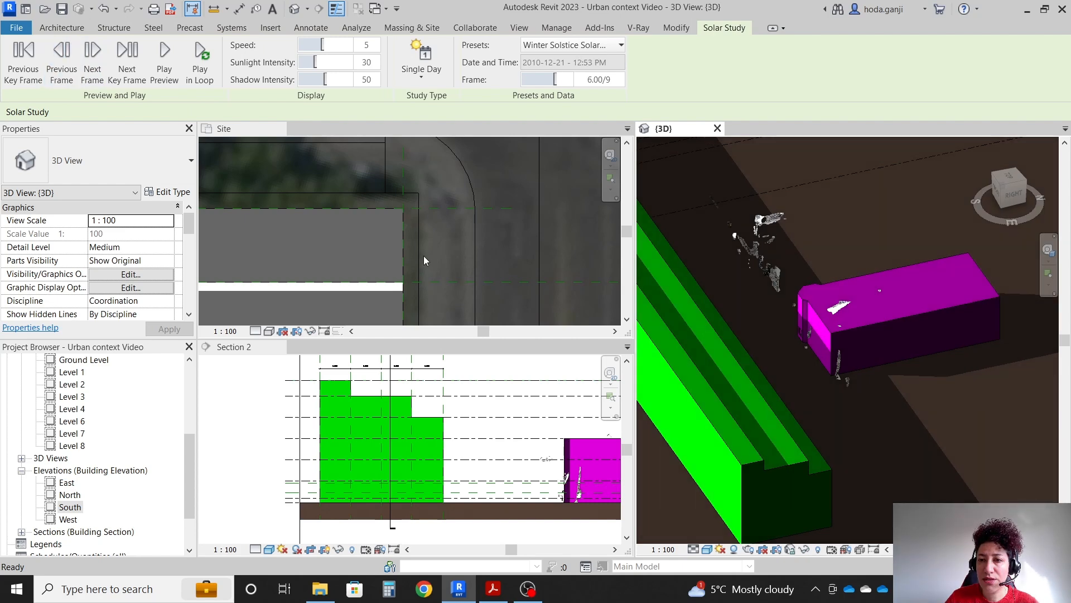
Widen the lower Level 6 setback in Section 2 by moving its vertical face to the middle reference plane
{"action": "scroll", "coordinate": [441, 442], "scroll_direction": "up", "scroll_amount": 2}
{"action": "left_click", "coordinate": [467, 422]}
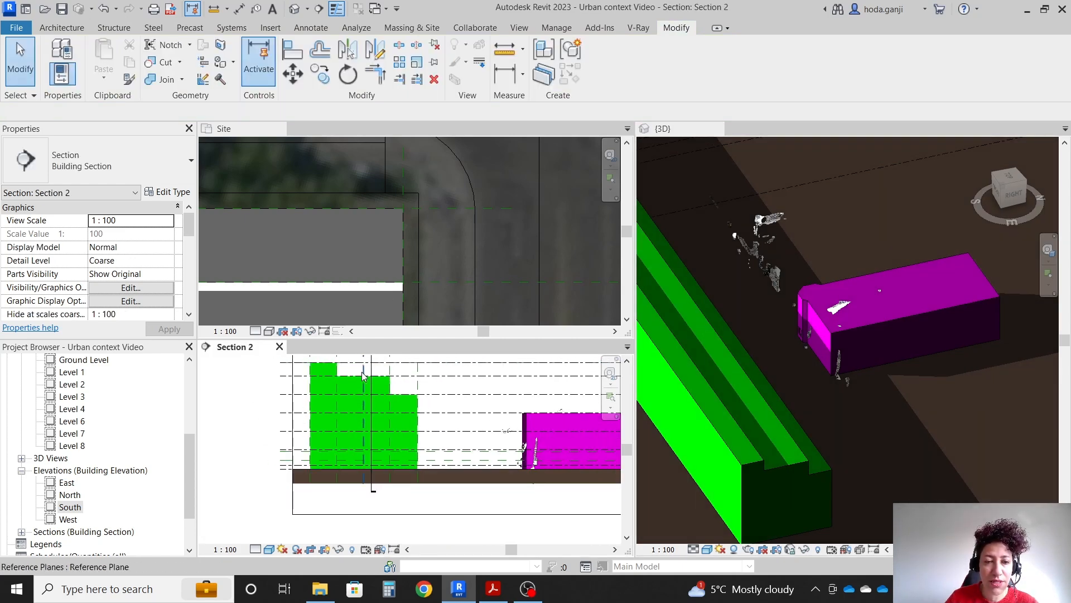
{"action": "scroll", "coordinate": [446, 413], "scroll_direction": "up", "scroll_amount": 2}
{"action": "left_click", "coordinate": [427, 401]}
{"action": "left_click_drag", "start_coordinate": [427, 400], "coordinate": [363, 397]}
{"action": "left_click", "coordinate": [450, 407]}
Restart the Solar Study in the 3D view and advance through frame 8 at 2:53 PM to examine the wider lower setback's shadows
{"action": "left_click", "coordinate": [817, 222]}
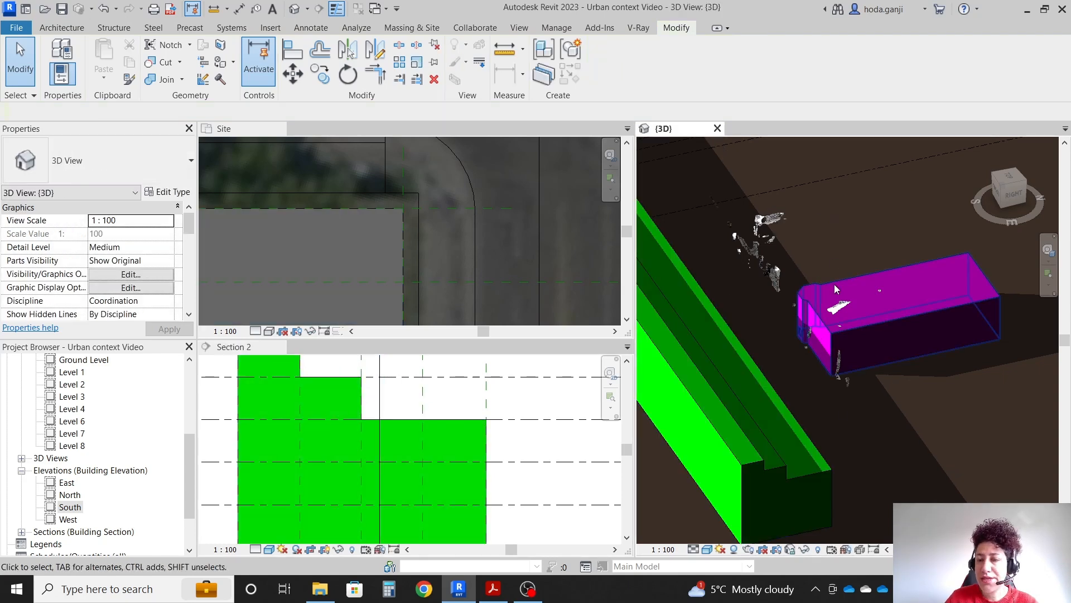
{"action": "left_click", "coordinate": [720, 549]}
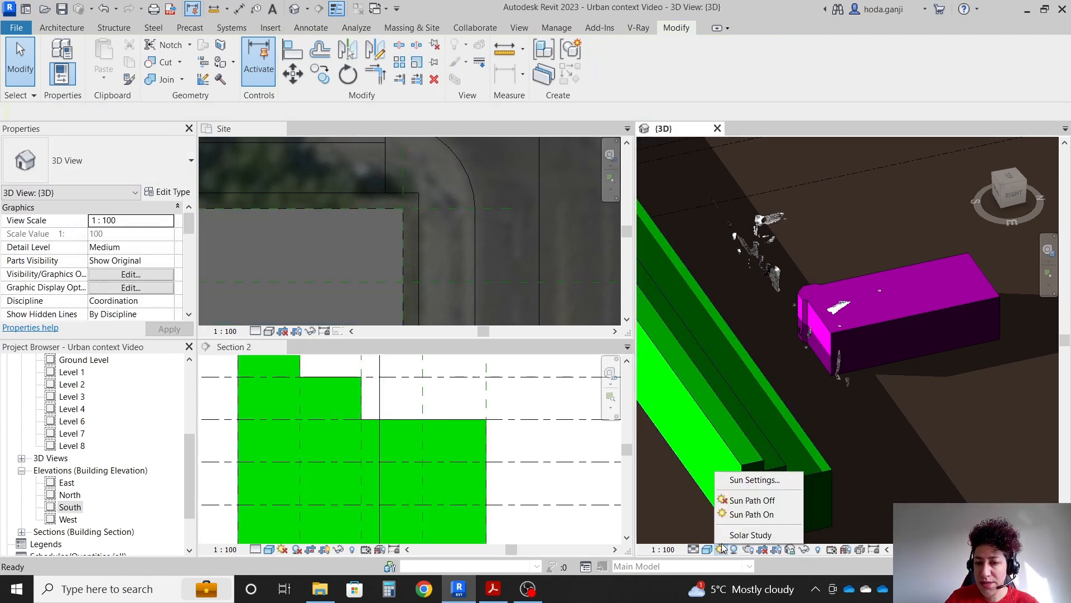
{"action": "left_click", "coordinate": [728, 536]}
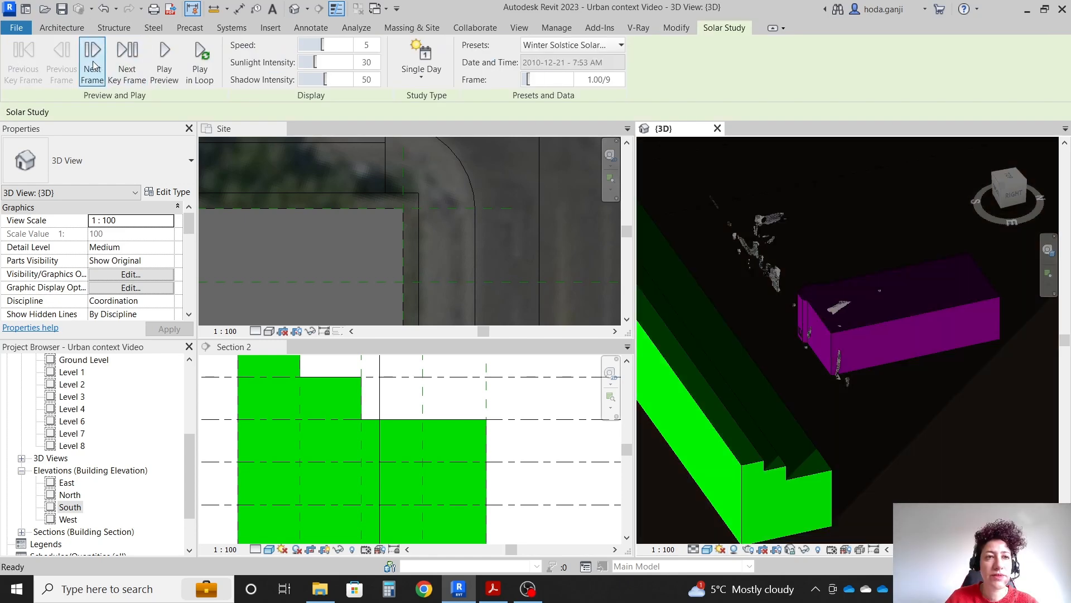
{"action": "left_click", "coordinate": [93, 66]}
{"action": "left_click", "coordinate": [93, 66]}
{"action": "left_click", "coordinate": [93, 65]}
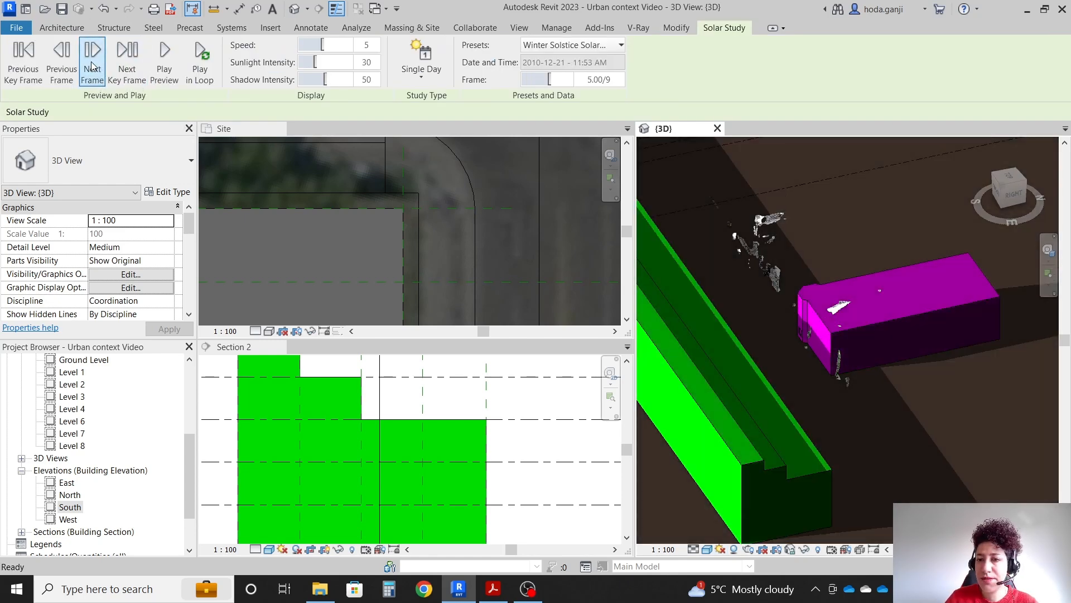
{"action": "left_click", "coordinate": [92, 66]}
{"action": "left_click", "coordinate": [93, 66]}
{"action": "left_click", "coordinate": [92, 66]}
{"action": "left_click", "coordinate": [93, 66]}
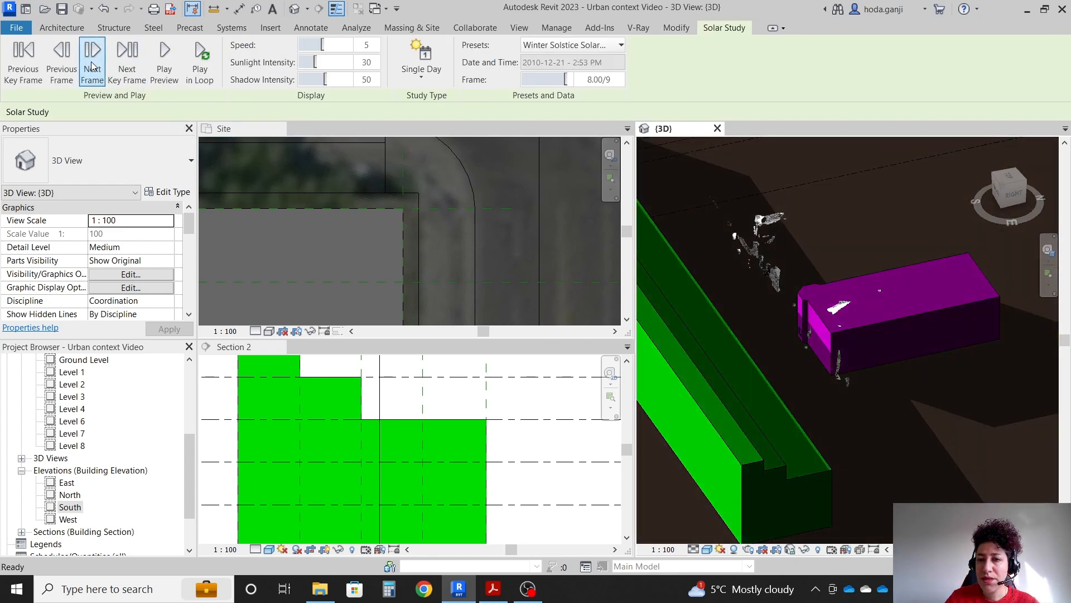
{"action": "left_click", "coordinate": [93, 66]}
Check the neighbouring building's top against the levels in Section 2 and reopen the Parking mass for in-place editing
{"action": "left_click", "coordinate": [424, 445]}
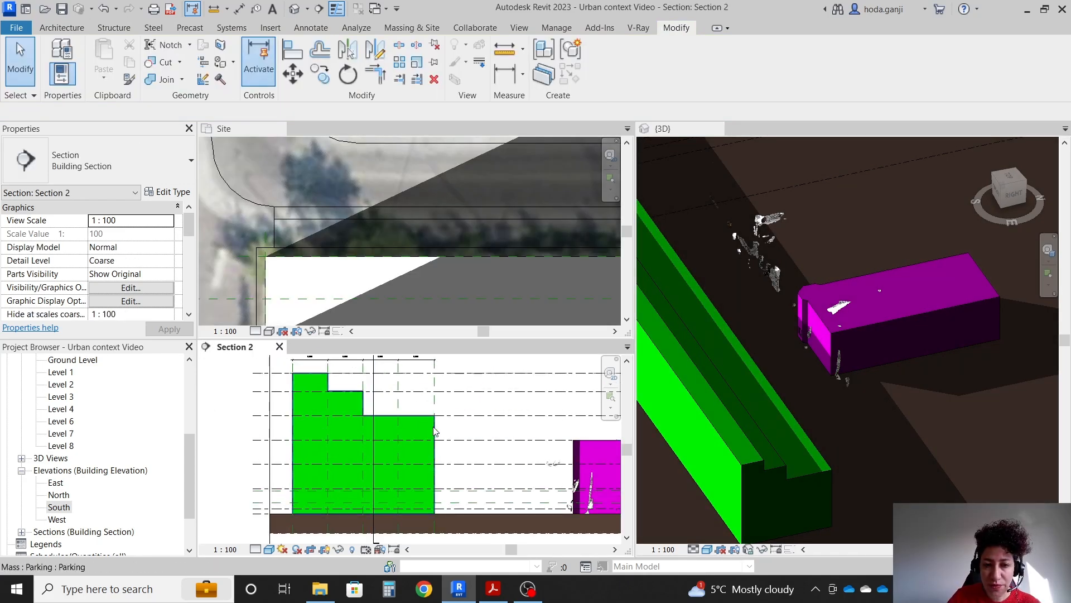
{"action": "scroll", "coordinate": [401, 421], "scroll_direction": "down", "scroll_amount": 2}
{"action": "scroll", "coordinate": [557, 441], "scroll_direction": "up", "scroll_amount": 3}
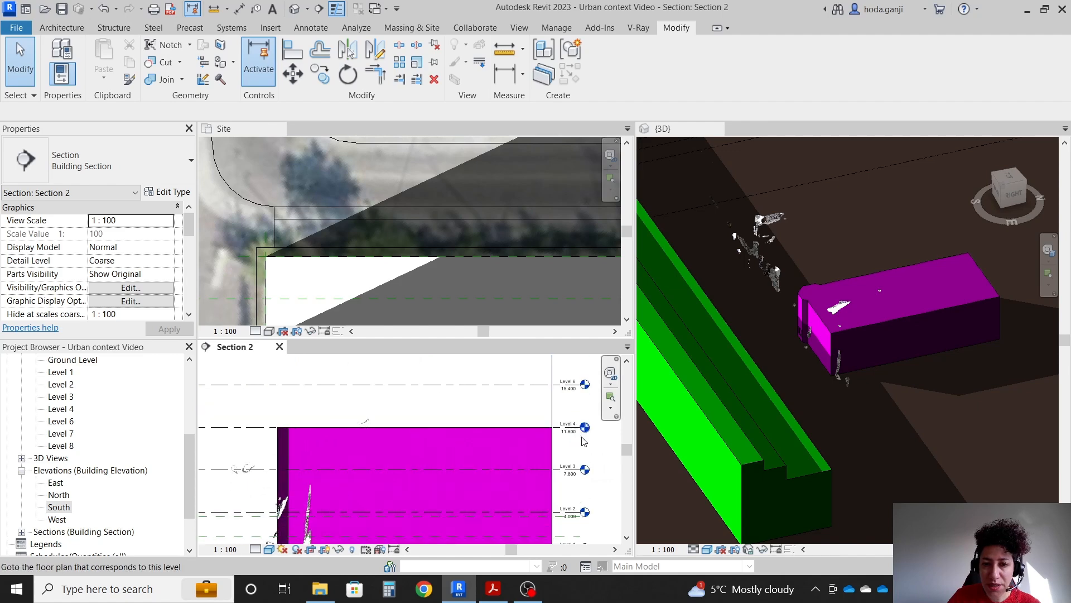
{"action": "scroll", "coordinate": [583, 441], "scroll_direction": "down", "scroll_amount": 3}
{"action": "scroll", "coordinate": [370, 427], "scroll_direction": "up", "scroll_amount": 2}
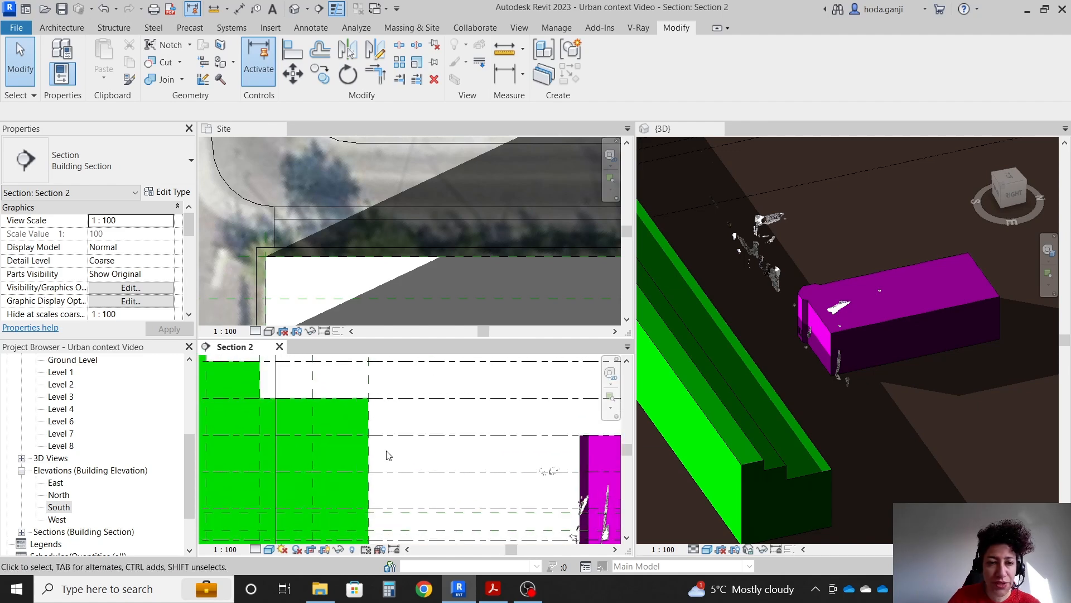
{"action": "left_click", "coordinate": [346, 401]}
{"action": "left_click", "coordinate": [606, 69]}
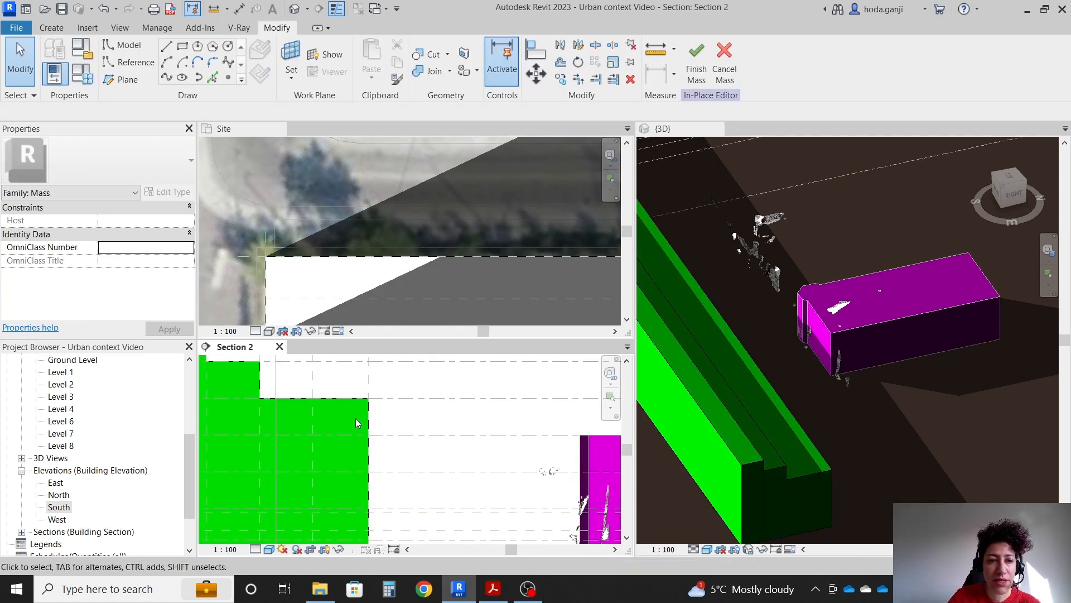
Examine in Section 2 which level matches the neighbouring building's top and follow it back to the Parking mass
{"action": "left_click", "coordinate": [182, 49]}
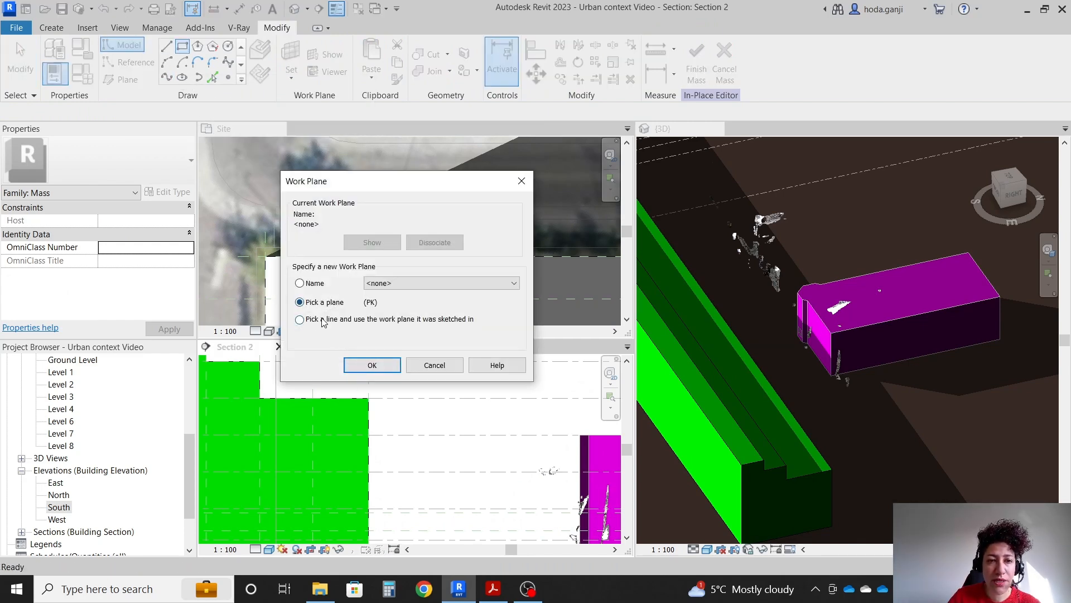
{"action": "key", "text": "Escape"}
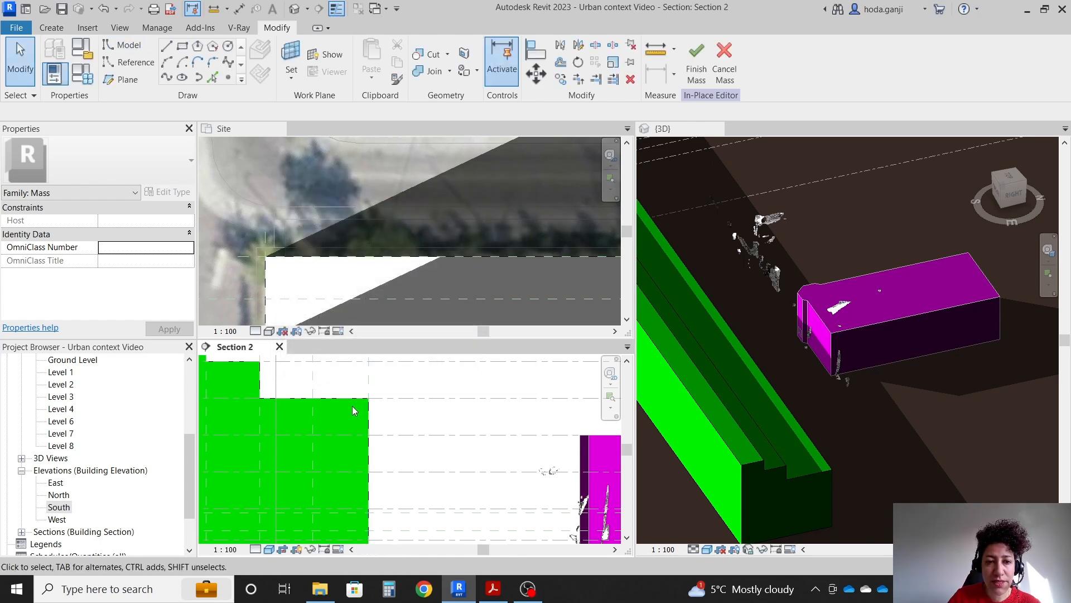
{"action": "scroll", "coordinate": [273, 414], "scroll_direction": "down", "scroll_amount": 4}
{"action": "scroll", "coordinate": [325, 426], "scroll_direction": "up", "scroll_amount": 2}
{"action": "scroll", "coordinate": [519, 416], "scroll_direction": "up", "scroll_amount": 2}
{"action": "scroll", "coordinate": [518, 438], "scroll_direction": "up", "scroll_amount": 3}
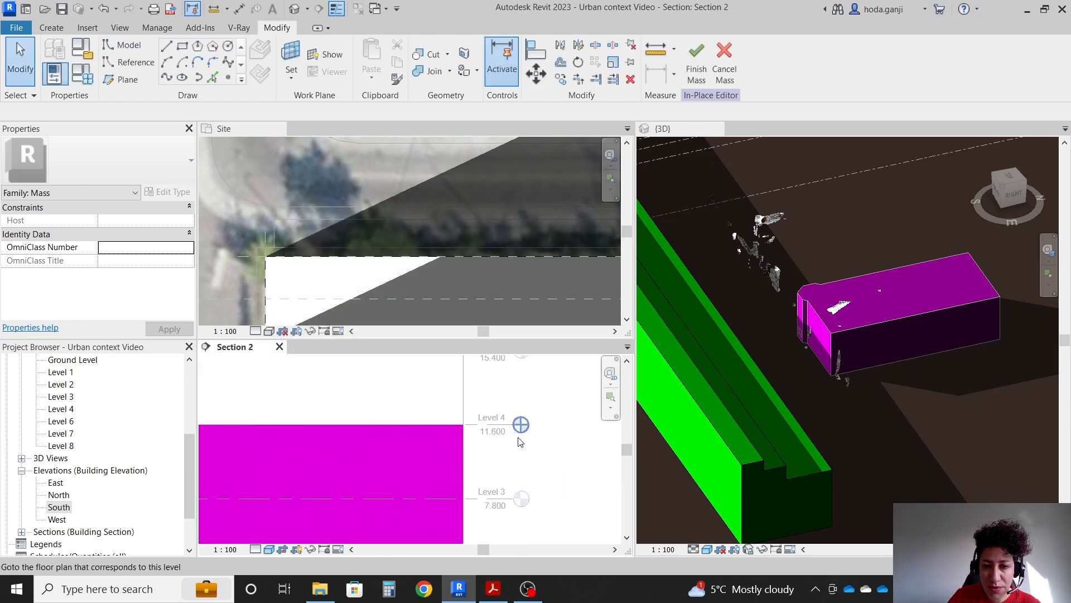
{"action": "scroll", "coordinate": [559, 436], "scroll_direction": "down", "scroll_amount": 3}
{"action": "scroll", "coordinate": [554, 446], "scroll_direction": "down", "scroll_amount": 2}
{"action": "scroll", "coordinate": [334, 438], "scroll_direction": "up", "scroll_amount": 2}
{"action": "scroll", "coordinate": [337, 439], "scroll_direction": "up", "scroll_amount": 2}
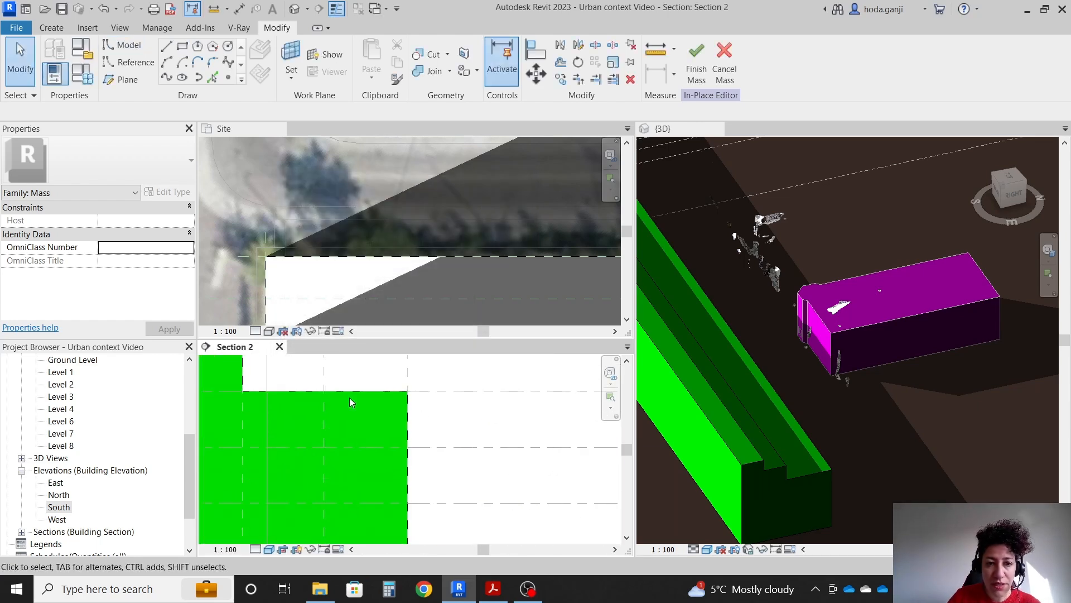
Start a rectangle on the Level 4 work plane and open the Site floor plan for sketching it
{"action": "left_click", "coordinate": [182, 47]}
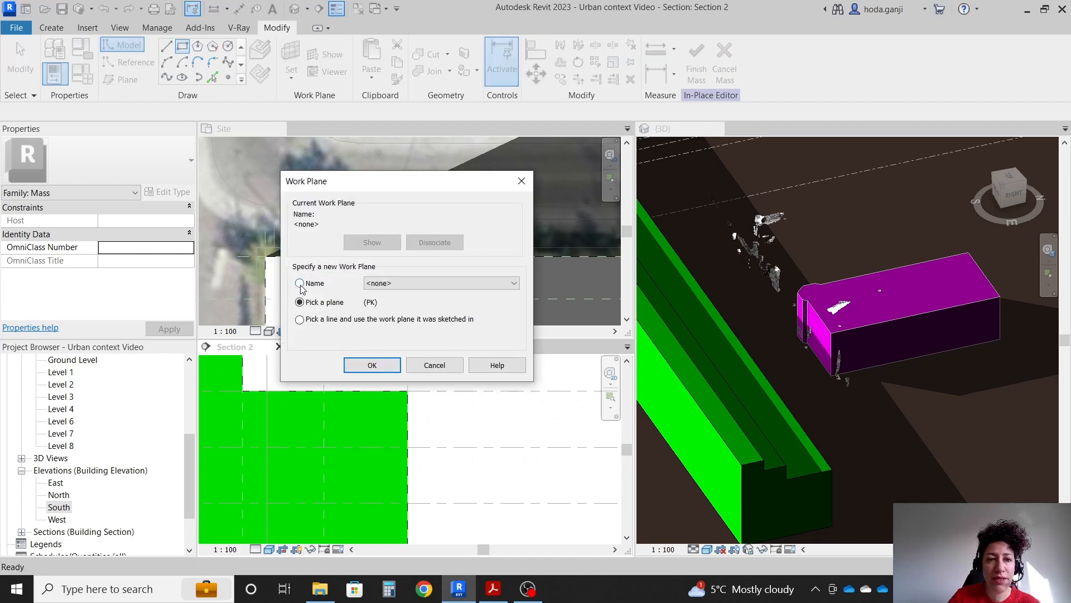
{"action": "left_click", "coordinate": [301, 284]}
{"action": "left_click", "coordinate": [391, 283]}
{"action": "left_click", "coordinate": [390, 337]}
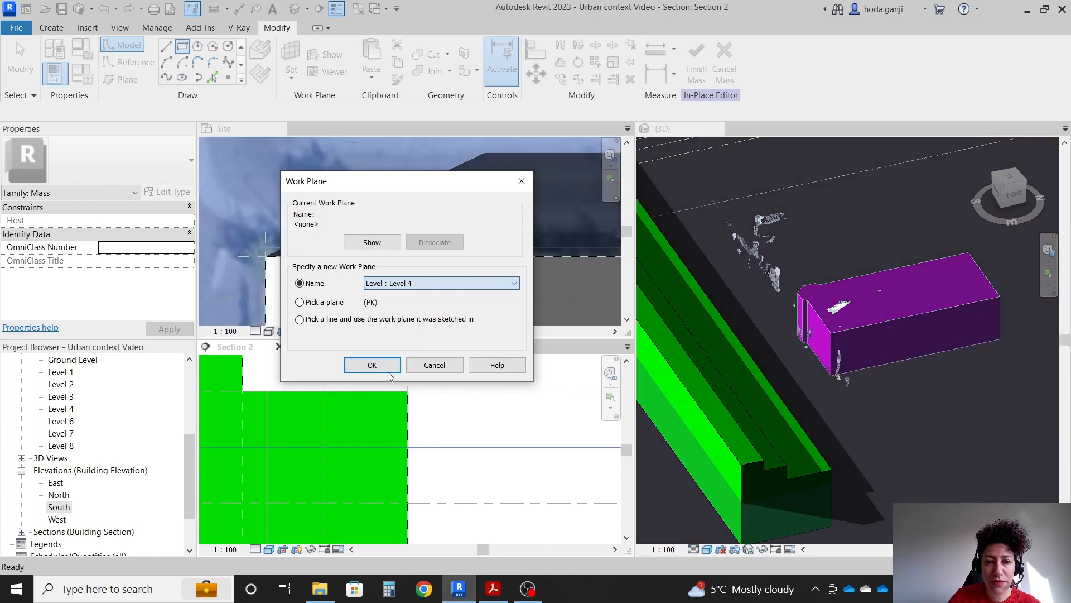
{"action": "left_click", "coordinate": [372, 366]}
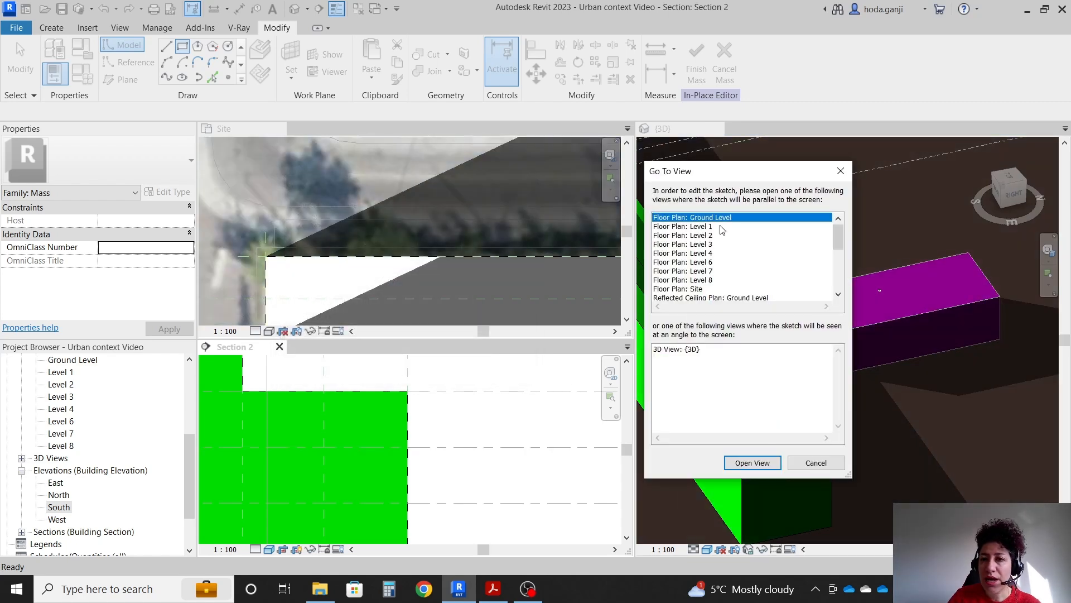
{"action": "scroll", "coordinate": [734, 256], "scroll_direction": "down", "scroll_amount": 1}
{"action": "left_click", "coordinate": [693, 263]}
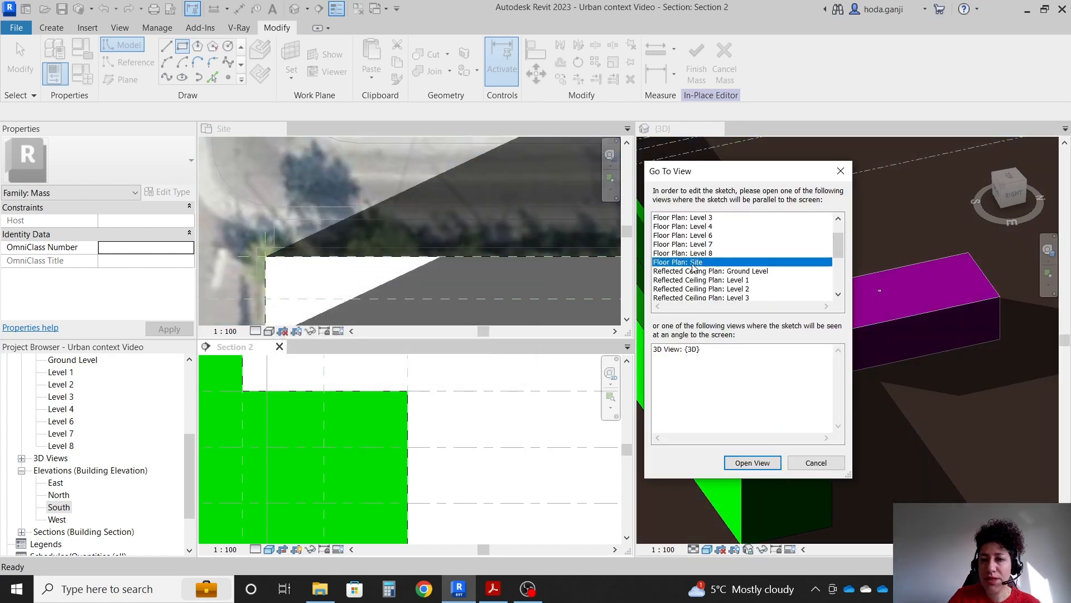
{"action": "left_click", "coordinate": [747, 462]}
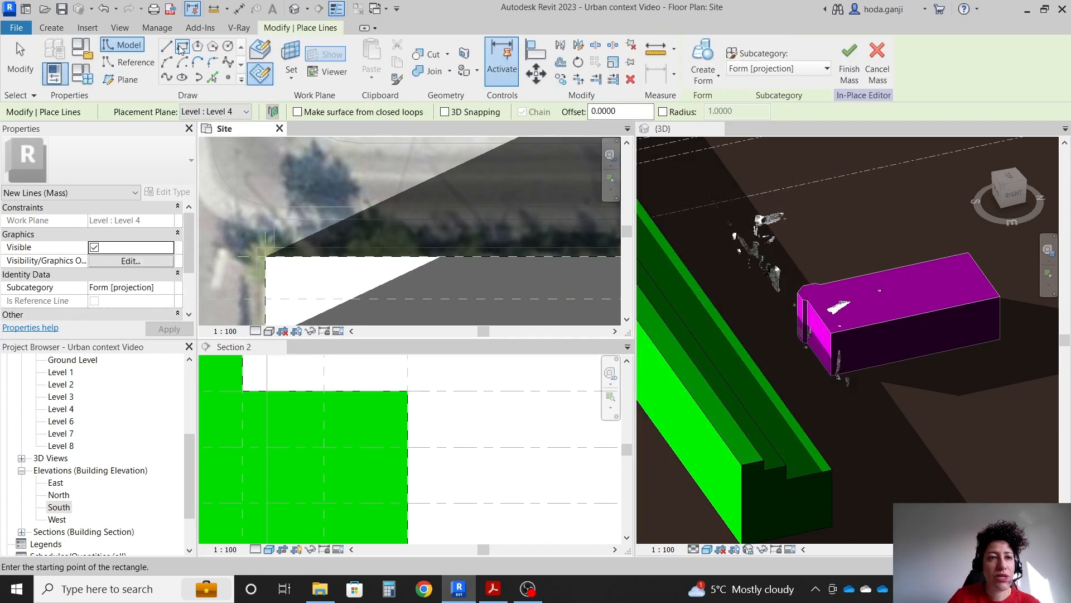
Draw the rectangle along the Parking mass's full road side, from its outer corner to the nearest lengthwise reference plane at the far end
{"action": "left_click", "coordinate": [265, 256]}
{"action": "scroll", "coordinate": [557, 247], "scroll_direction": "down", "scroll_amount": 5}
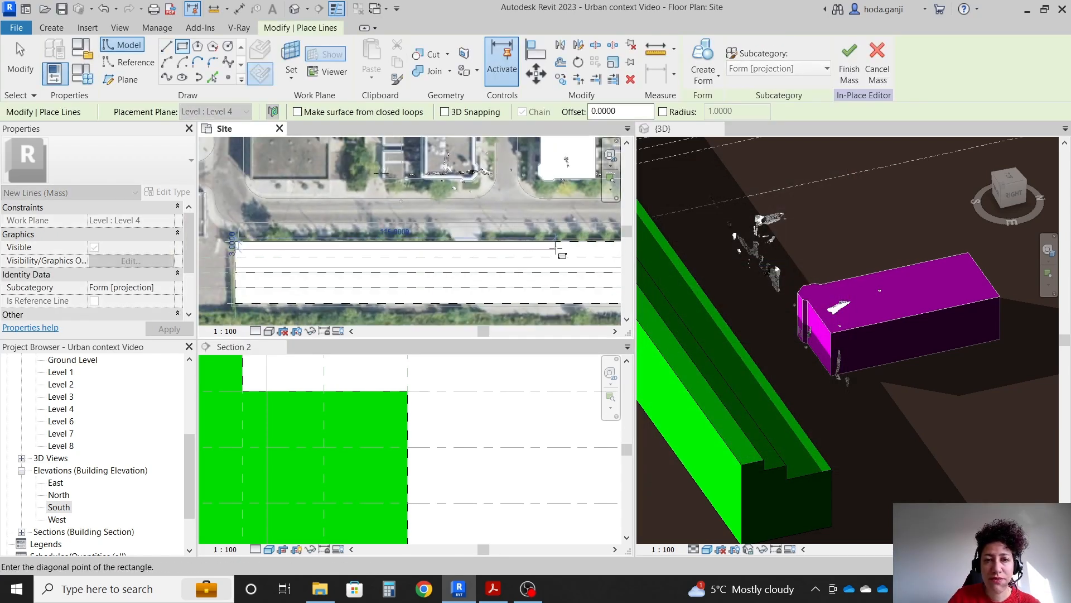
{"action": "scroll", "coordinate": [487, 250], "scroll_direction": "up", "scroll_amount": 6}
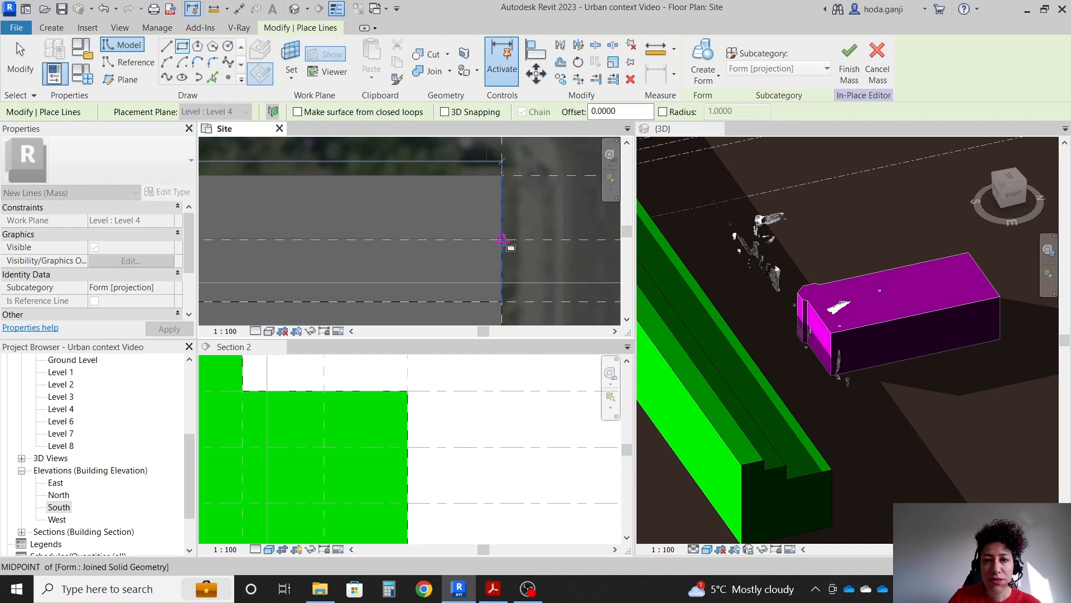
{"action": "left_click", "coordinate": [502, 239]}
Create a void form from the rectangle to cut a road-side setback into the Parking mass at Level 4
{"action": "scroll", "coordinate": [467, 376], "scroll_direction": "down", "scroll_amount": 3}
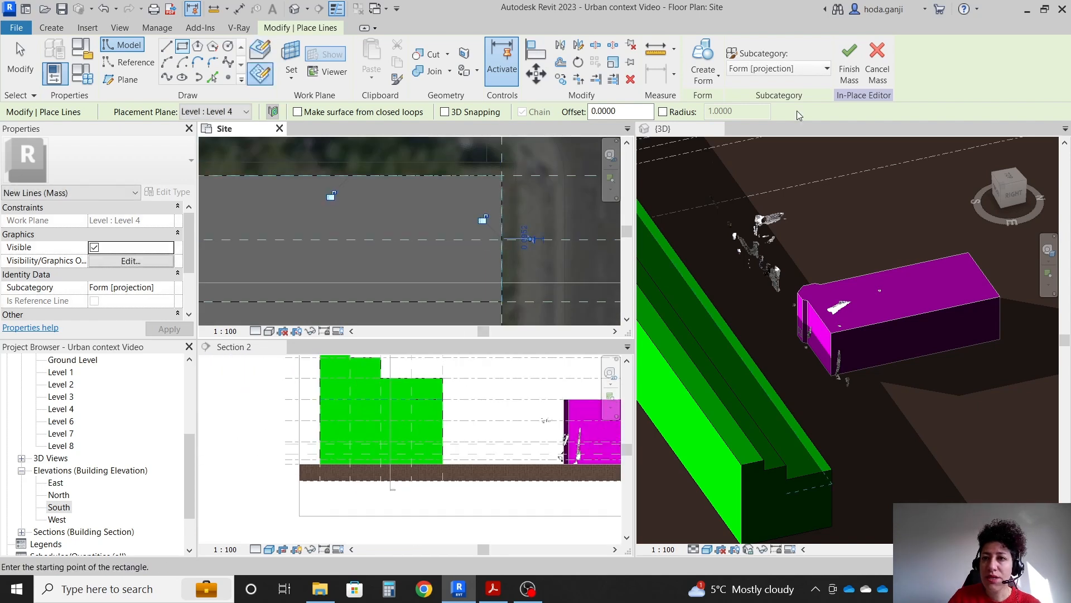
{"action": "left_click", "coordinate": [708, 80]}
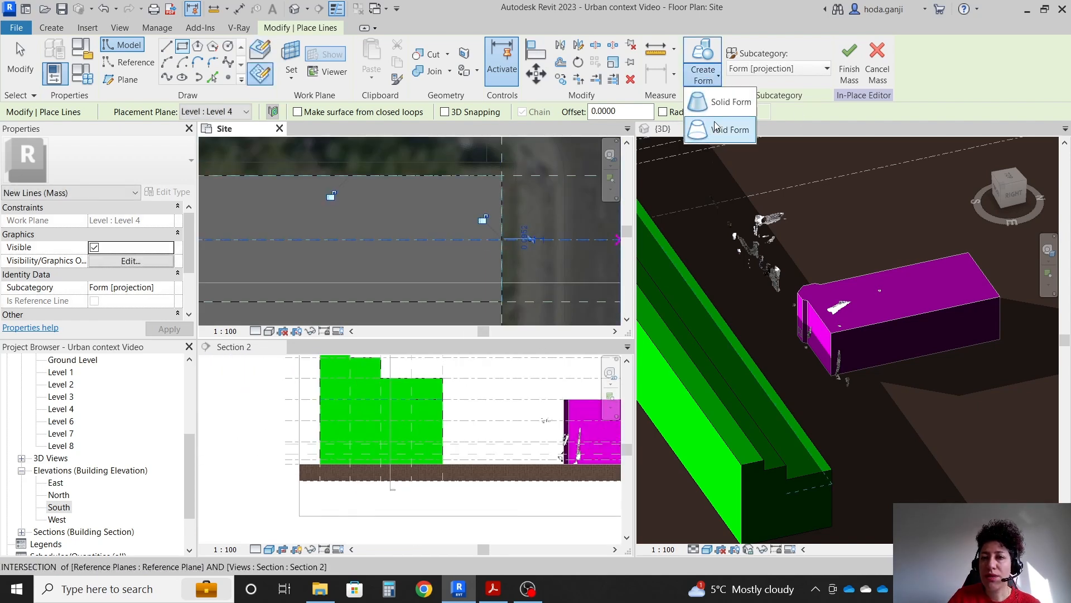
{"action": "left_click", "coordinate": [719, 127]}
{"action": "scroll", "coordinate": [371, 460], "scroll_direction": "down", "scroll_amount": 3}
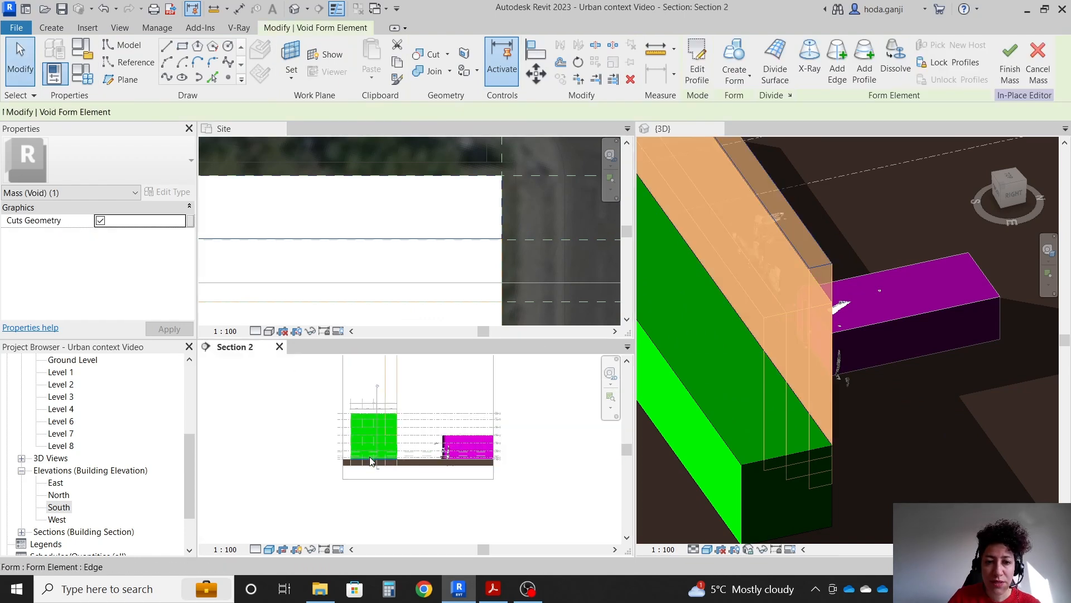
{"action": "left_click", "coordinate": [437, 521]}
{"action": "scroll", "coordinate": [394, 443], "scroll_direction": "up", "scroll_amount": 5}
{"action": "scroll", "coordinate": [403, 415], "scroll_direction": "down", "scroll_amount": 1}
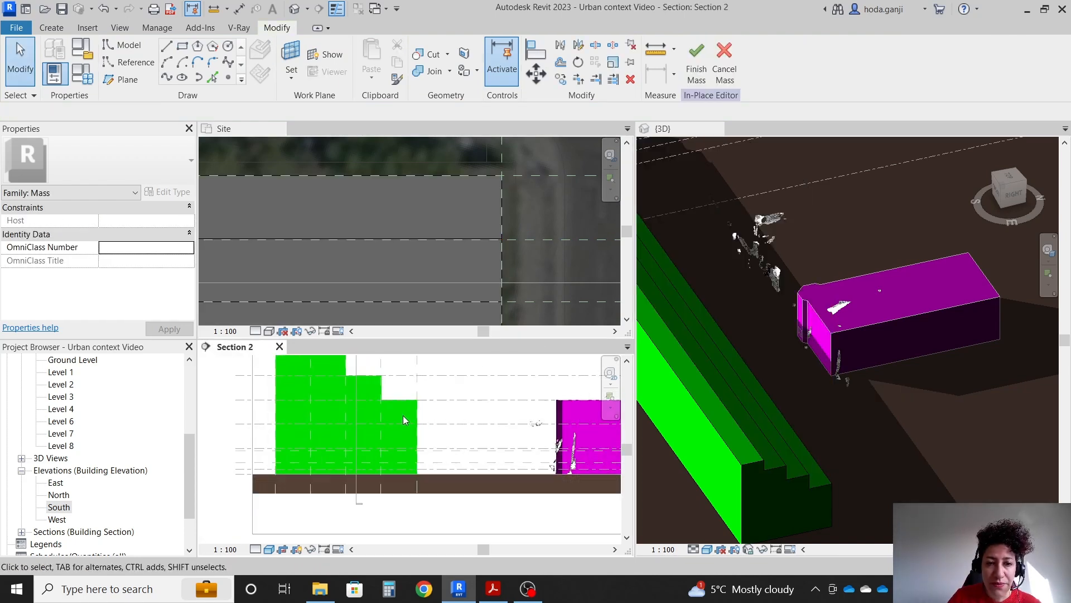
Compare Section 2 with and without the Level 4 setback by undoing and restoring the cut, and finish the mass
{"action": "left_click", "coordinate": [404, 400]}
{"action": "scroll", "coordinate": [371, 450], "scroll_direction": "down", "scroll_amount": 4}
{"action": "left_click", "coordinate": [401, 516]}
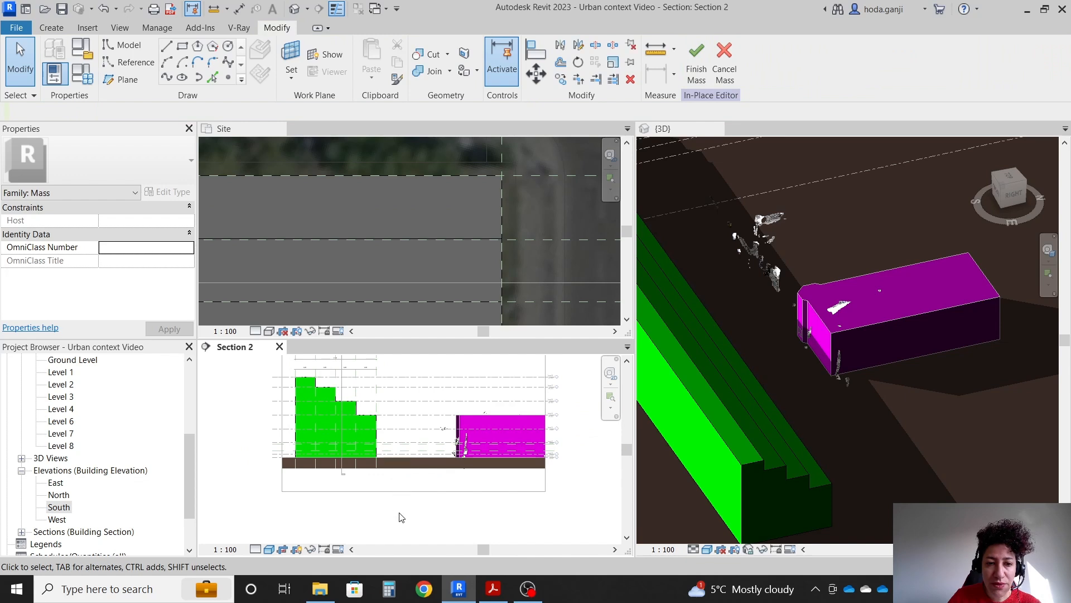
{"action": "key", "text": "ctrl+z"}
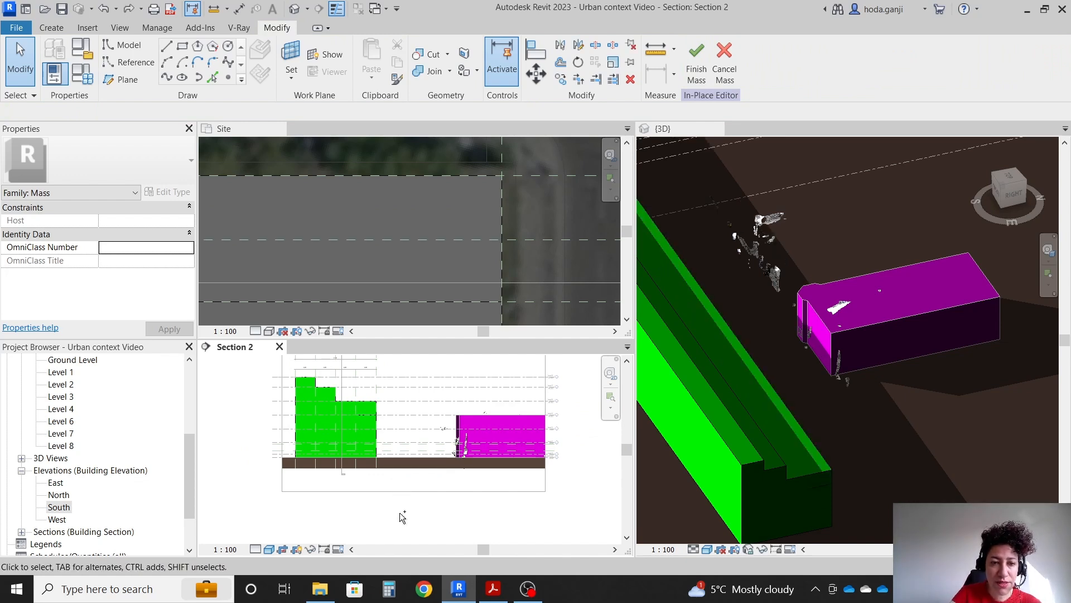
{"action": "key", "text": "ctrl+y"}
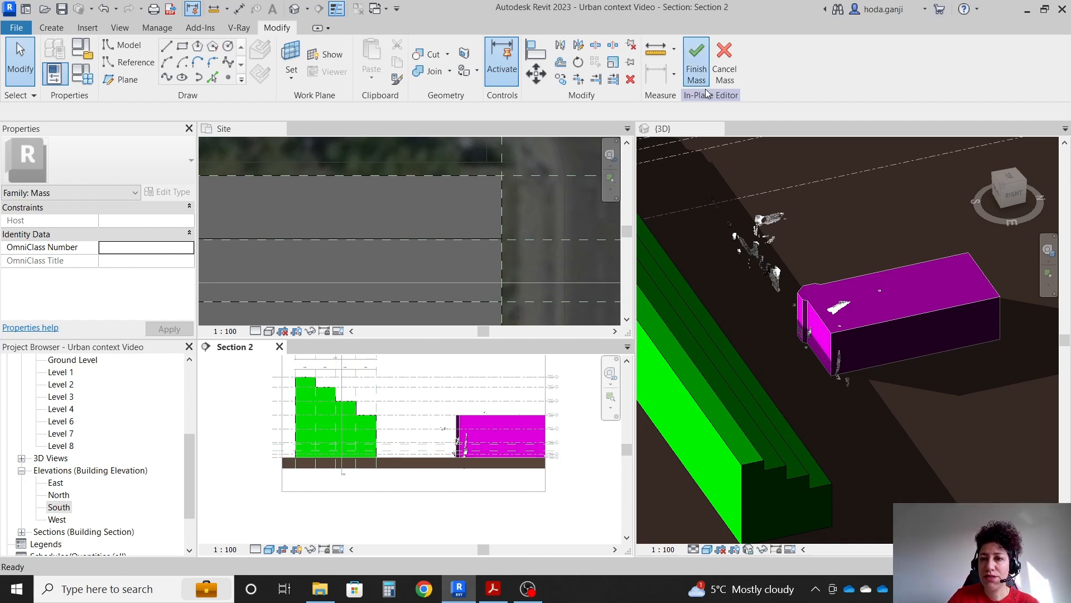
{"action": "left_click", "coordinate": [695, 62]}
Restart the Solar Study from 7:53 AM in the 3D view and advance to frame 8 at 2:53 PM to examine the shadows, stepping back one frame
{"action": "left_click", "coordinate": [835, 441]}
{"action": "left_click", "coordinate": [719, 549]}
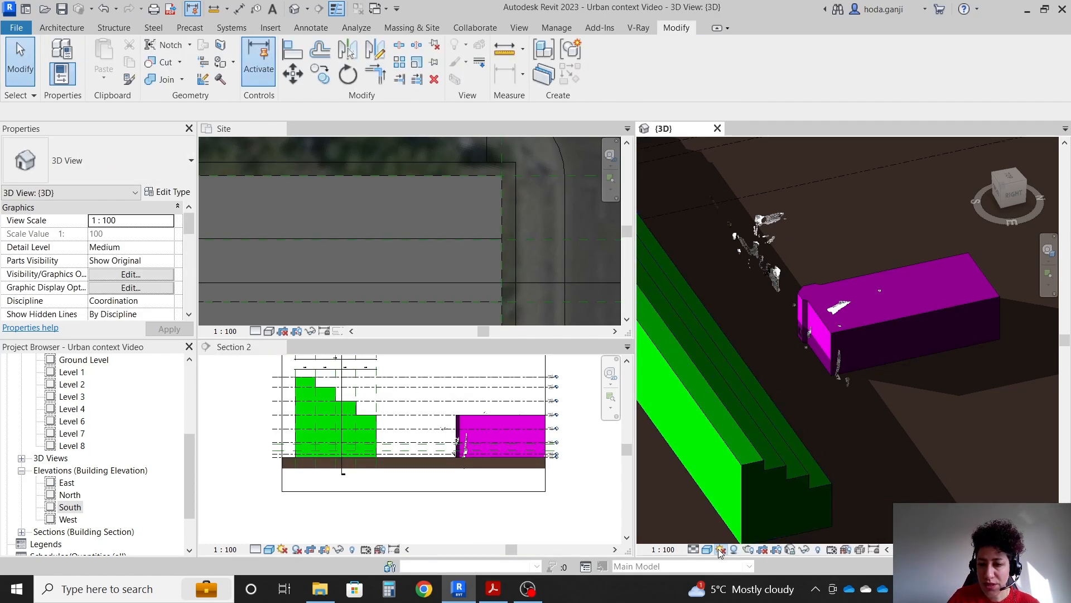
{"action": "left_click", "coordinate": [750, 535]}
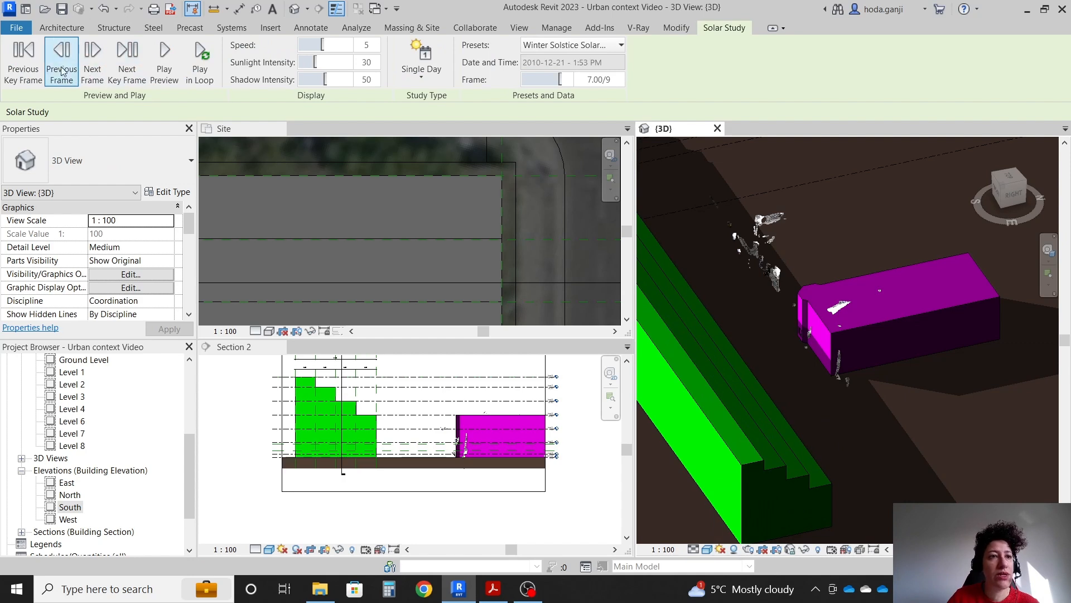
{"action": "left_click", "coordinate": [23, 62]}
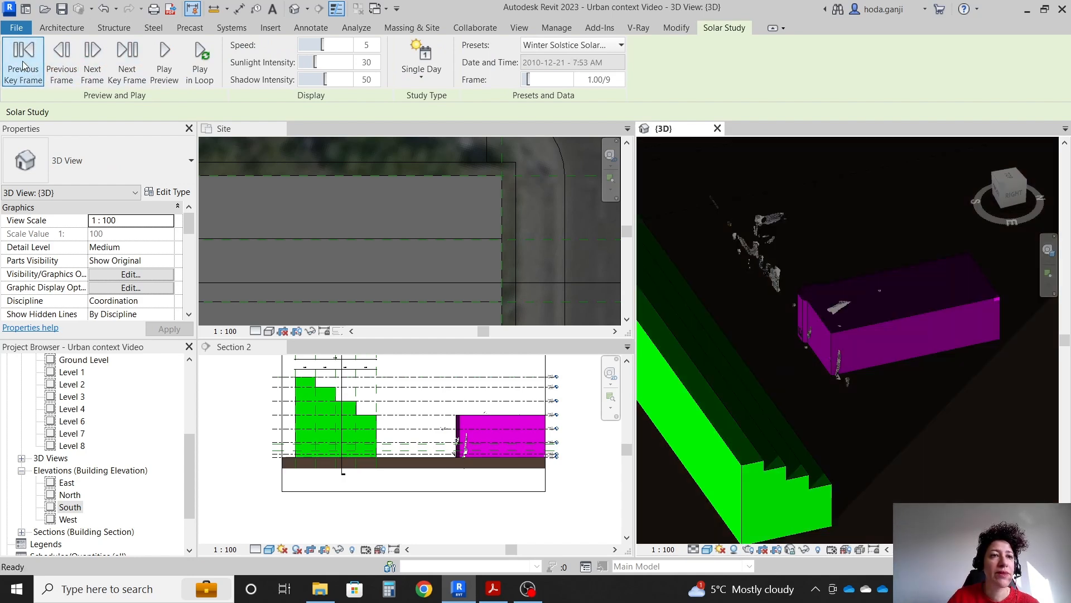
{"action": "left_click", "coordinate": [94, 67]}
{"action": "left_click", "coordinate": [95, 70]}
{"action": "left_click", "coordinate": [95, 70]}
{"action": "left_click", "coordinate": [95, 69]}
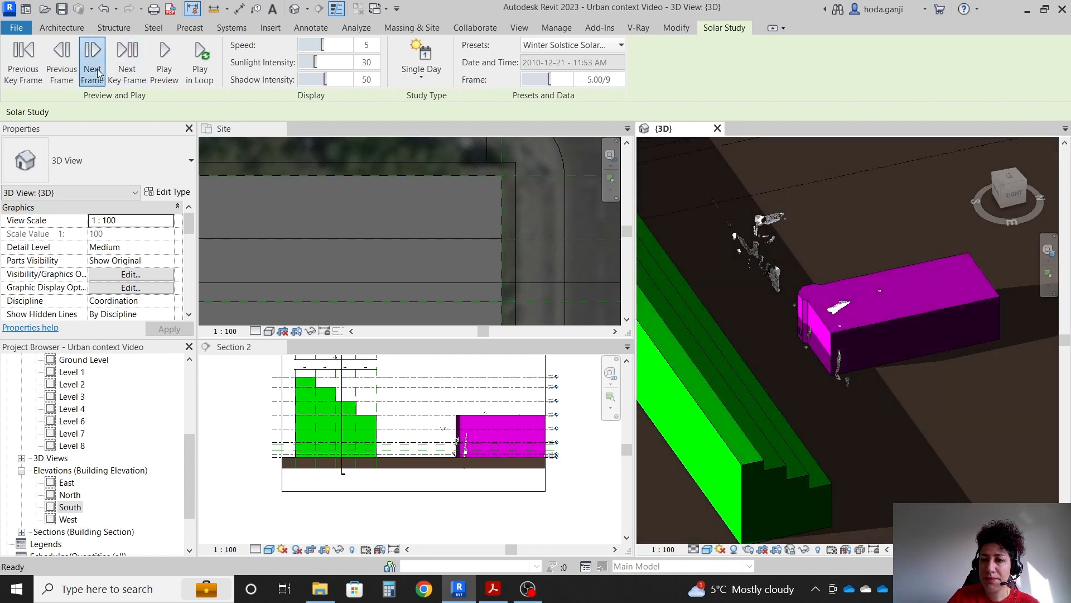
{"action": "left_click", "coordinate": [95, 70]}
{"action": "left_click", "coordinate": [98, 72]}
{"action": "left_click", "coordinate": [98, 73]}
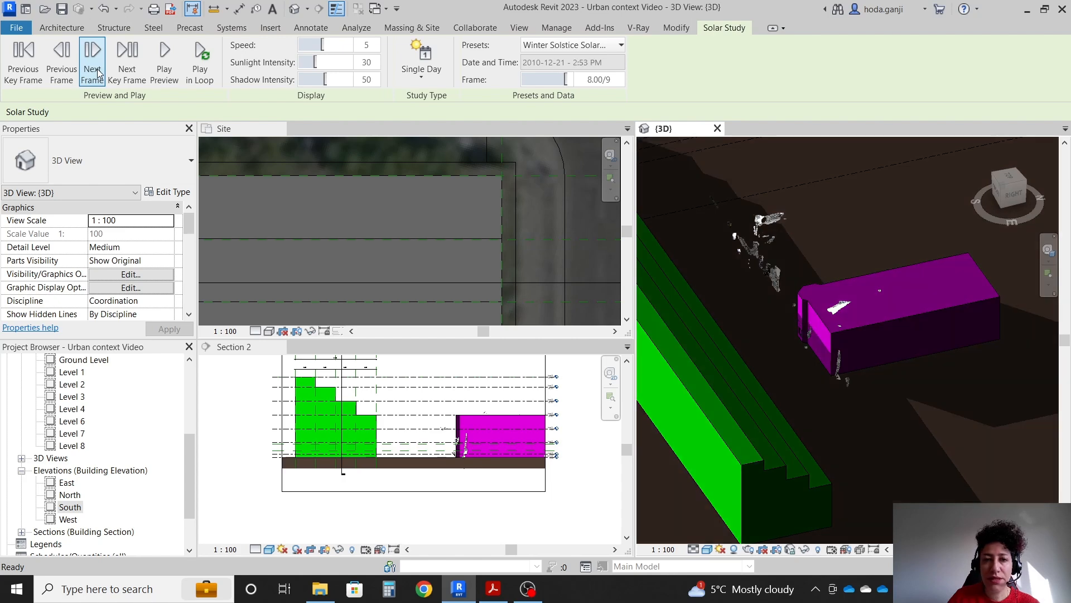
{"action": "left_click", "coordinate": [61, 70]}
Lower the top of the Parking mass's lowest road-side step from Level 4 to Level 3 in Section 2
{"action": "scroll", "coordinate": [438, 437], "scroll_direction": "up", "scroll_amount": 2}
{"action": "left_click", "coordinate": [438, 437]}
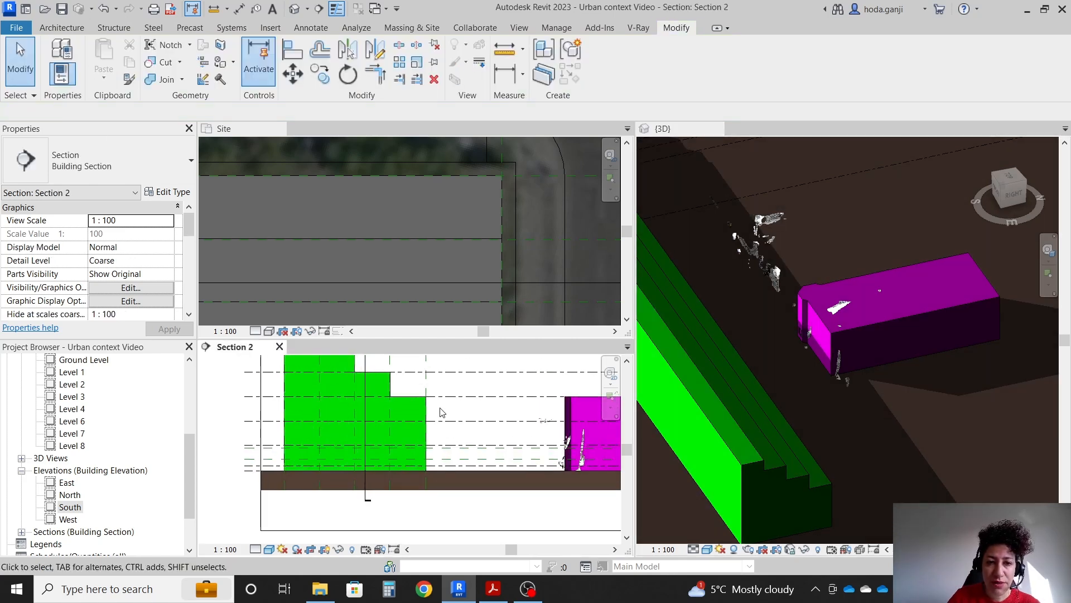
{"action": "left_click", "coordinate": [420, 403]}
{"action": "scroll", "coordinate": [411, 394], "scroll_direction": "up", "scroll_amount": 1}
{"action": "left_click_drag", "start_coordinate": [411, 394], "coordinate": [416, 425]}
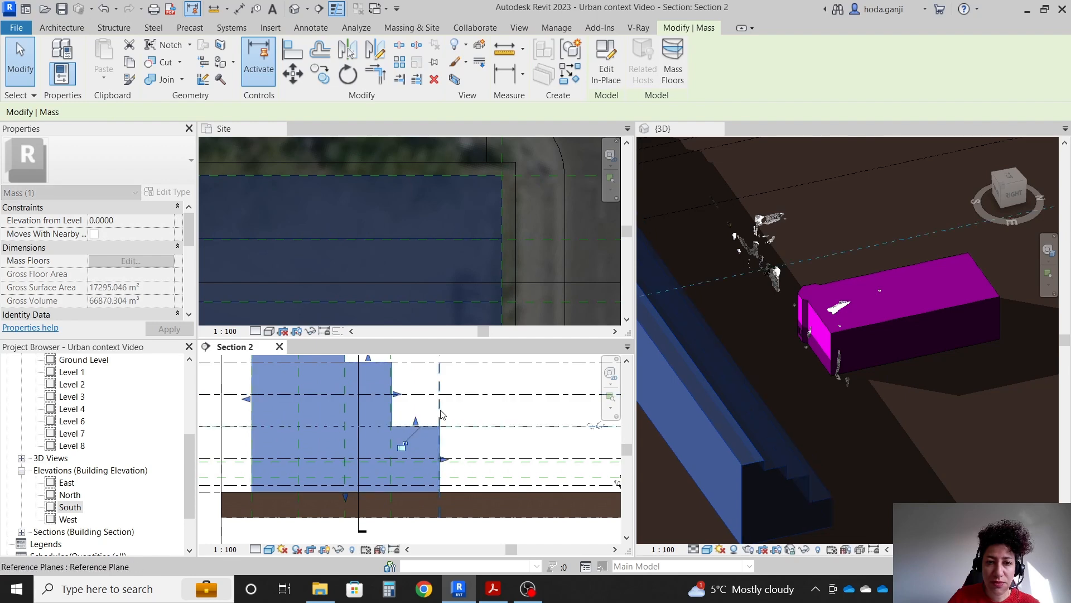
{"action": "left_click", "coordinate": [484, 405]}
Run the Solar Study back to 10:53 AM and forward to 1:53 PM to examine the lowered bottom step's shadows
{"action": "left_click", "coordinate": [851, 351]}
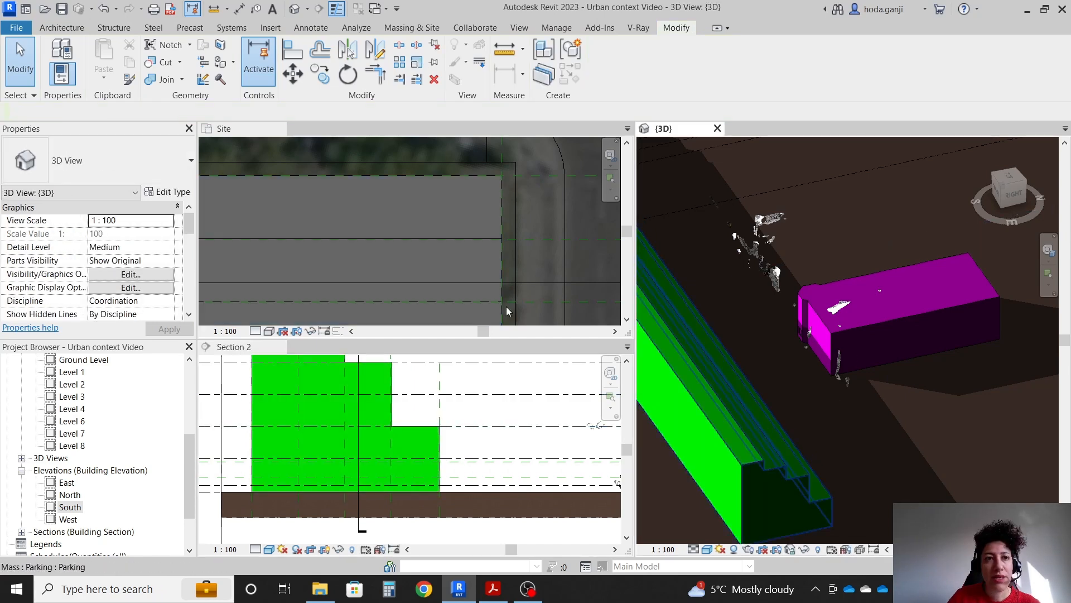
{"action": "left_click", "coordinate": [720, 550]}
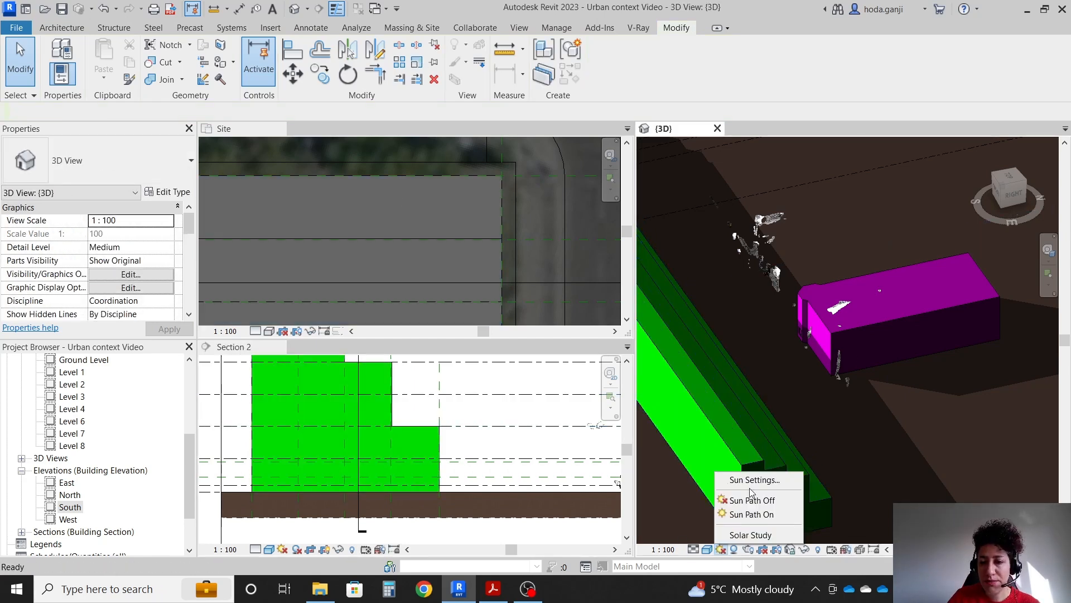
{"action": "left_click", "coordinate": [750, 535]}
{"action": "left_click", "coordinate": [74, 66]}
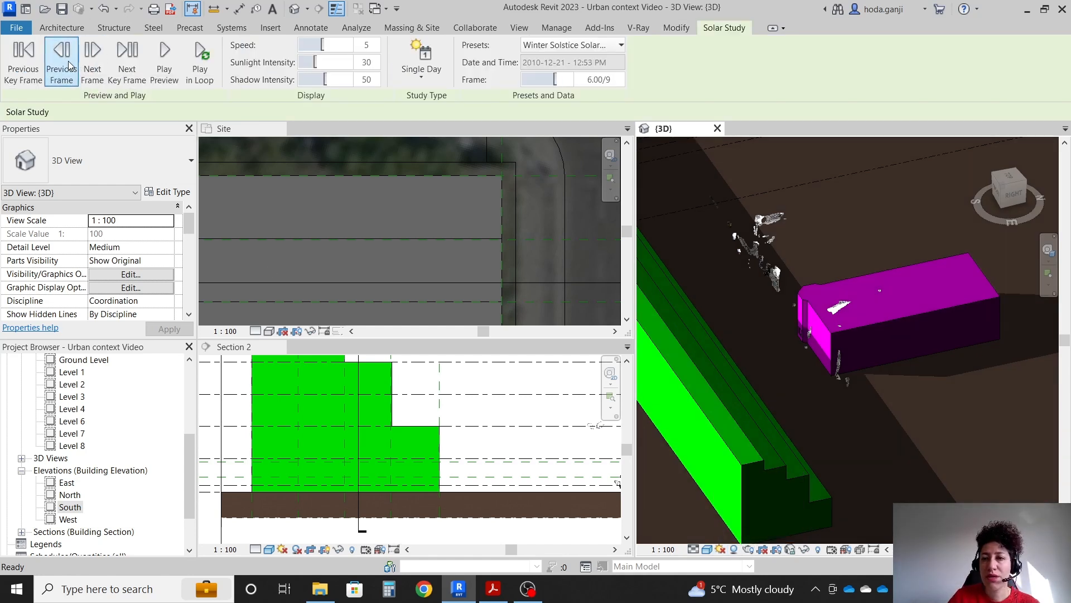
{"action": "left_click", "coordinate": [71, 66]}
{"action": "left_click", "coordinate": [71, 66]}
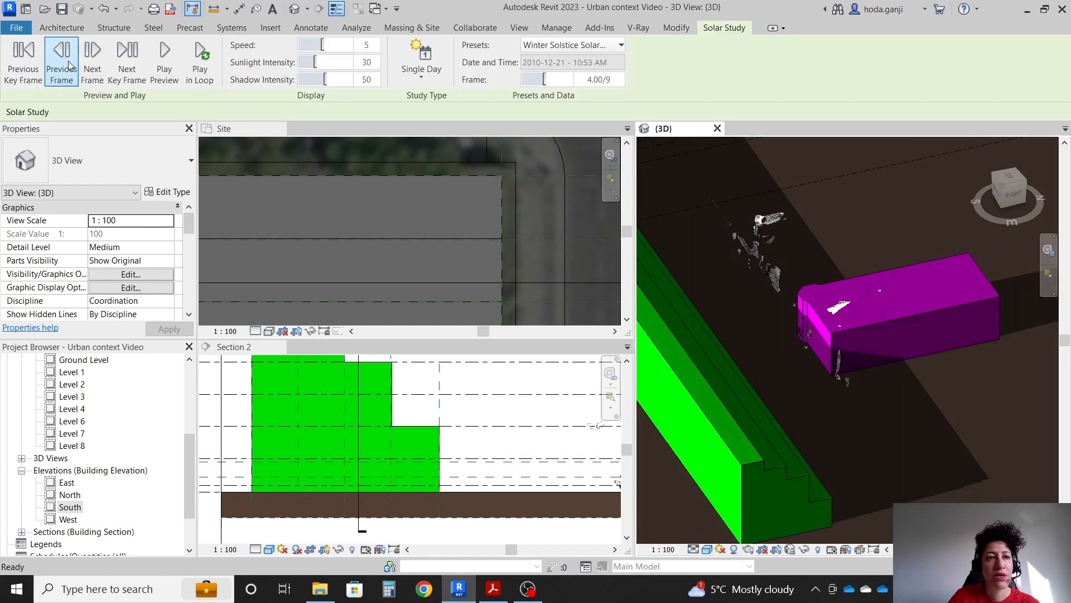
{"action": "left_click", "coordinate": [94, 67]}
{"action": "left_click", "coordinate": [96, 72]}
{"action": "left_click", "coordinate": [98, 75]}
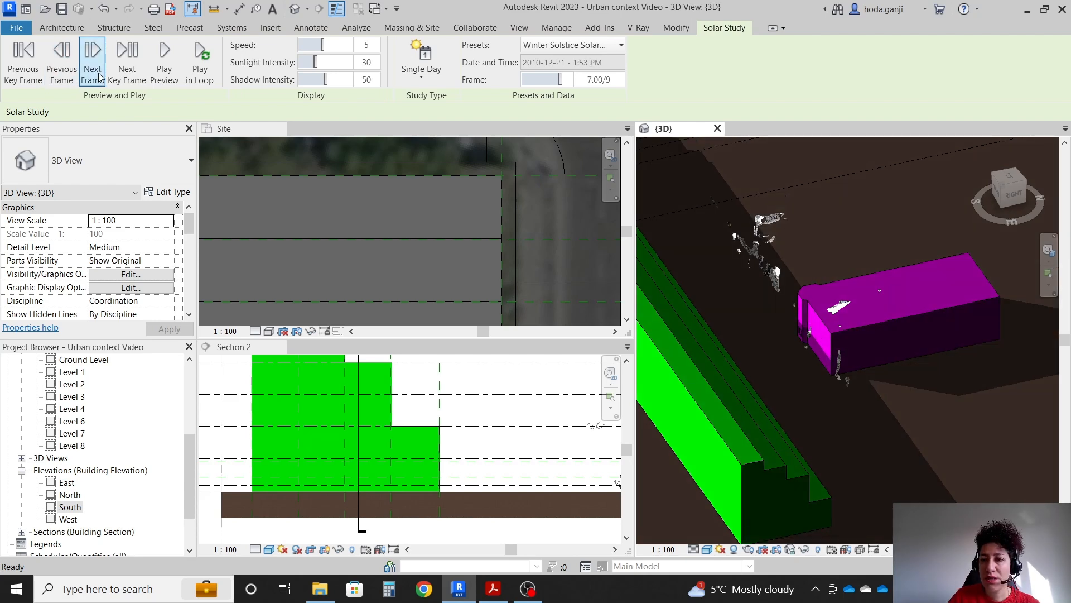
Lower the Parking mass's Level 6 setback to Level 4 and its Level 7 setback to Level 6 in Section 2
{"action": "left_click", "coordinate": [483, 462]}
{"action": "scroll", "coordinate": [506, 461], "scroll_direction": "down", "scroll_amount": 3}
{"action": "scroll", "coordinate": [325, 363], "scroll_direction": "up", "scroll_amount": 4}
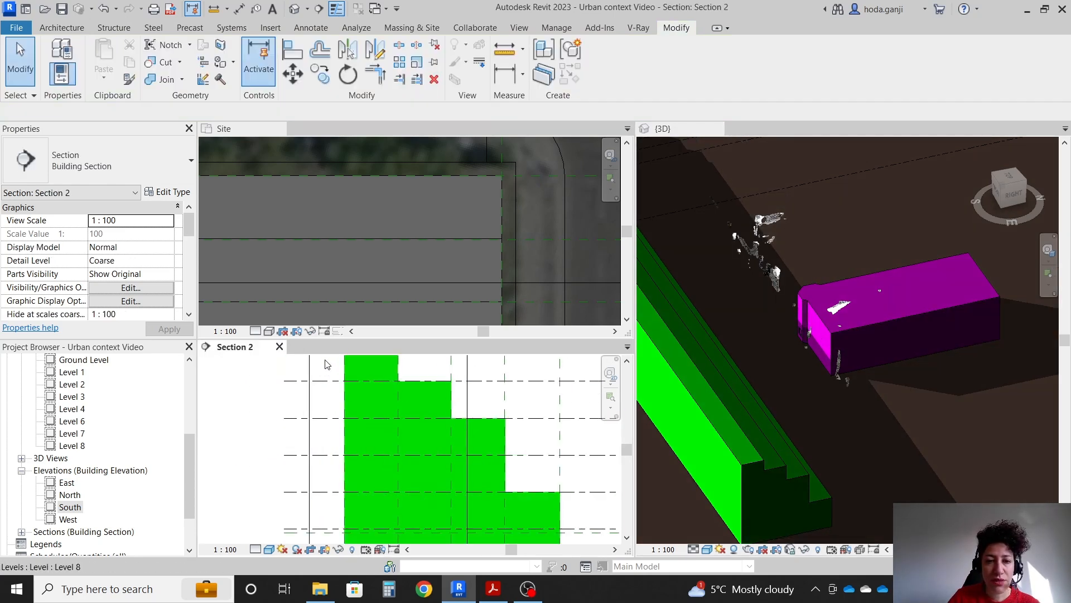
{"action": "left_click", "coordinate": [492, 423]}
{"action": "left_click_drag", "start_coordinate": [479, 418], "coordinate": [478, 455]}
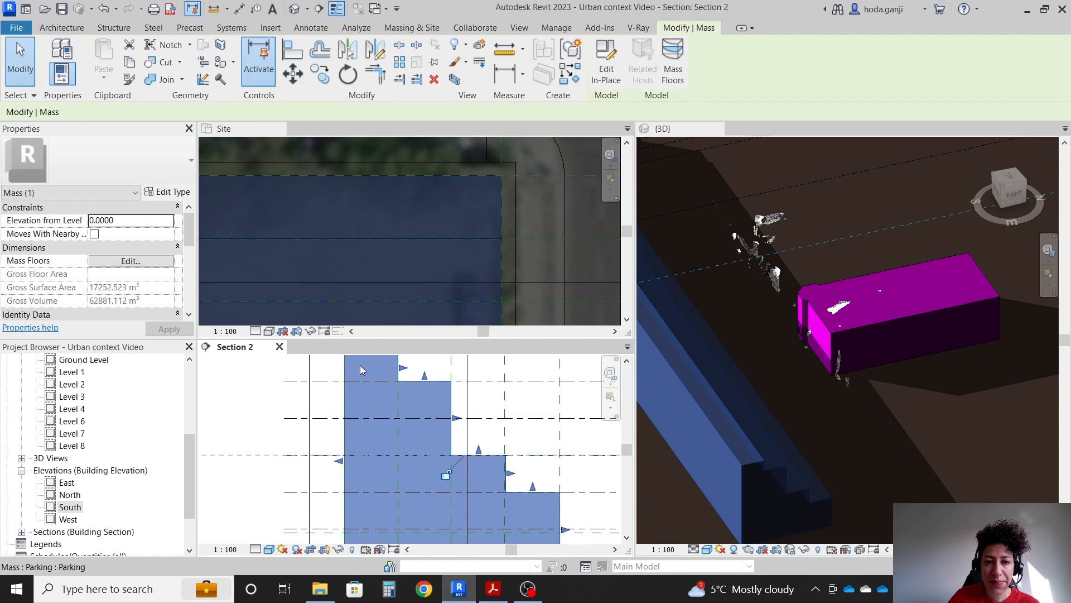
{"action": "left_click_drag", "start_coordinate": [424, 377], "coordinate": [425, 418]}
{"action": "left_click", "coordinate": [450, 406]}
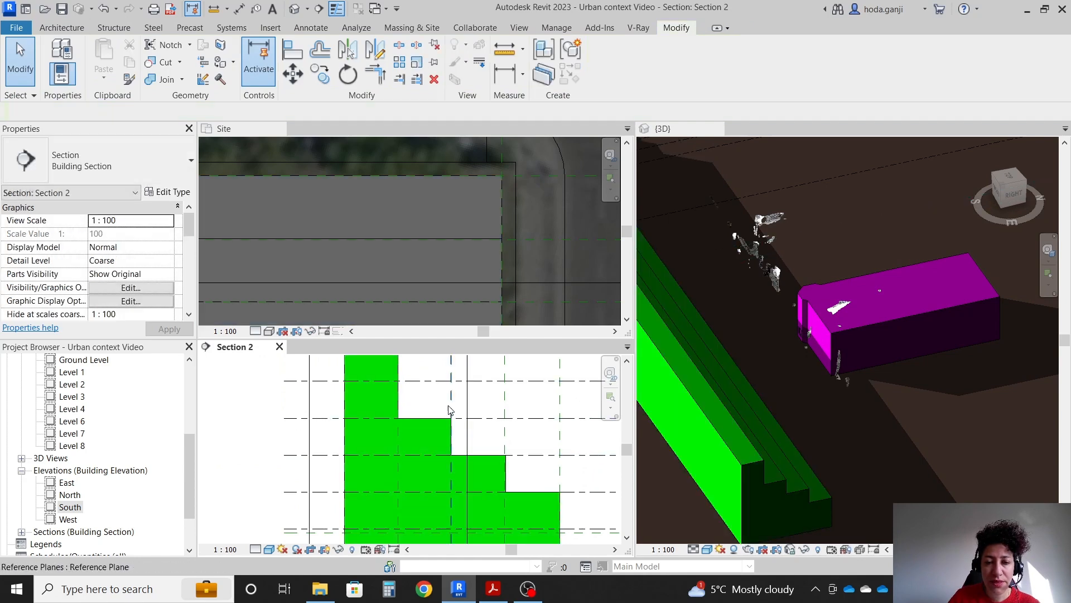
Run the Solar Study in the 3D view back to 9:53 AM and forward past 1:53 PM to examine the lowered setbacks' shadows
{"action": "scroll", "coordinate": [356, 422], "scroll_direction": "down", "scroll_amount": 3}
{"action": "left_click", "coordinate": [854, 217]}
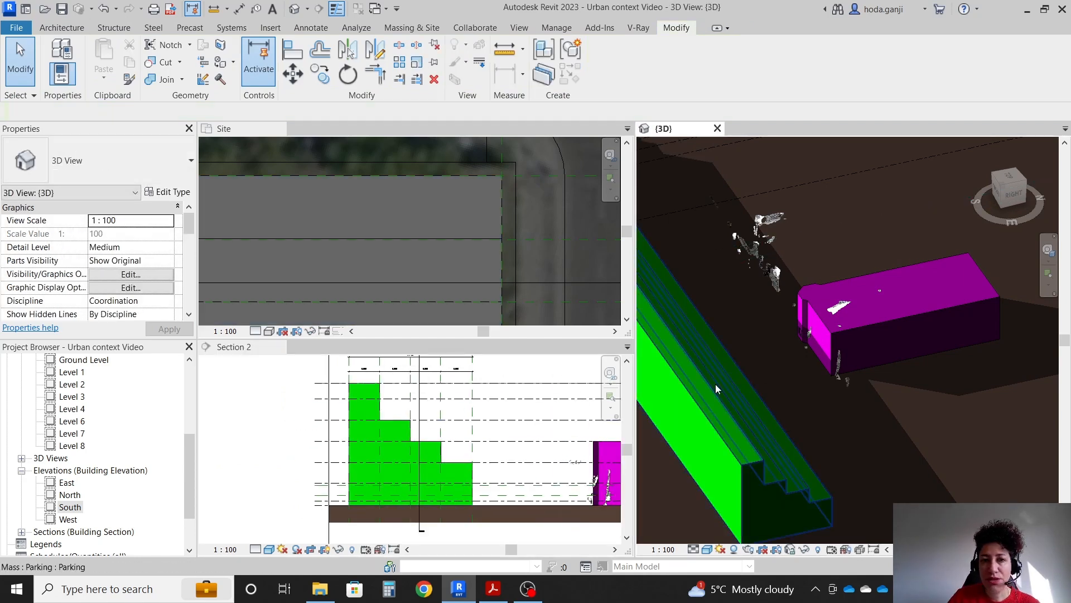
{"action": "left_click", "coordinate": [721, 549]}
{"action": "left_click", "coordinate": [751, 534]}
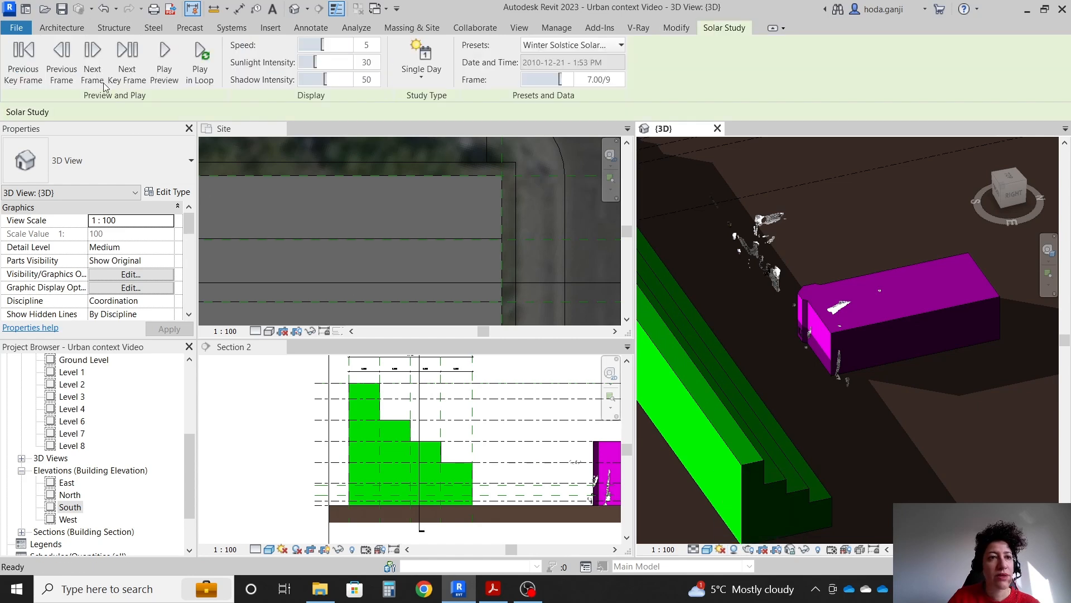
{"action": "left_click", "coordinate": [70, 70]}
{"action": "left_click", "coordinate": [70, 69]}
{"action": "left_click", "coordinate": [69, 70]}
{"action": "left_click", "coordinate": [69, 69]}
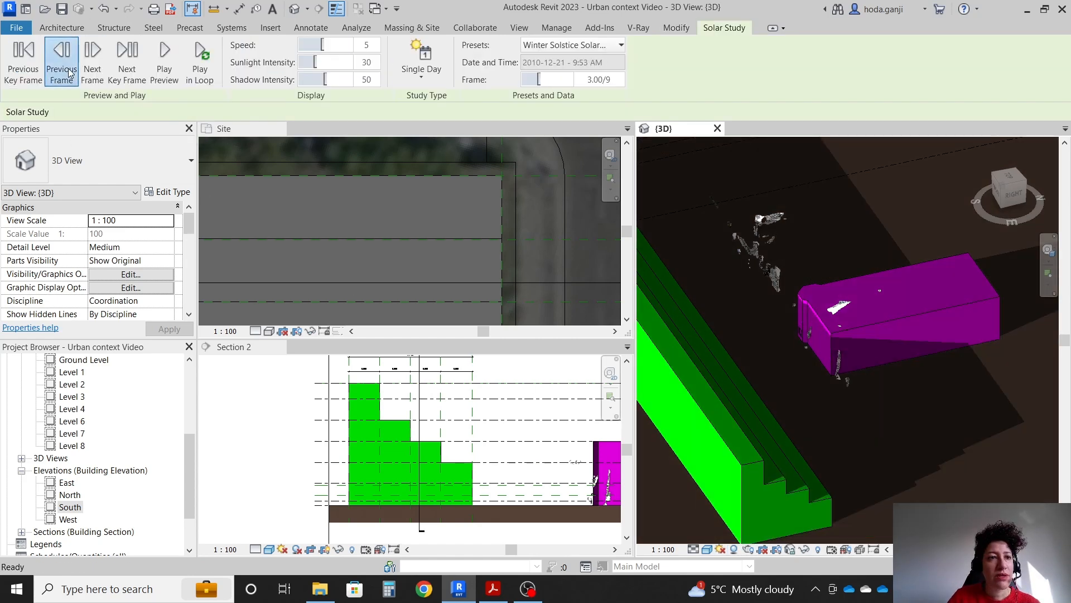
{"action": "left_click", "coordinate": [92, 70]}
{"action": "left_click", "coordinate": [92, 69]}
{"action": "left_click", "coordinate": [92, 70]}
{"action": "left_click", "coordinate": [92, 70]}
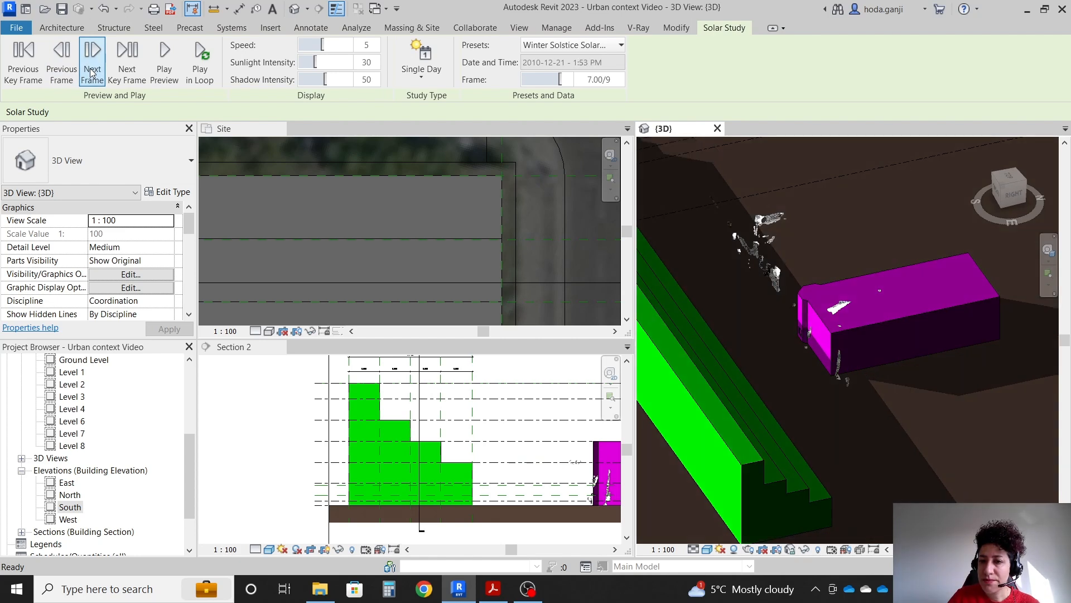
{"action": "left_click", "coordinate": [93, 72]}
Open the Parking mass for in-place editing from its tallest part in Section 2
{"action": "scroll", "coordinate": [351, 390], "scroll_direction": "up", "scroll_amount": 5}
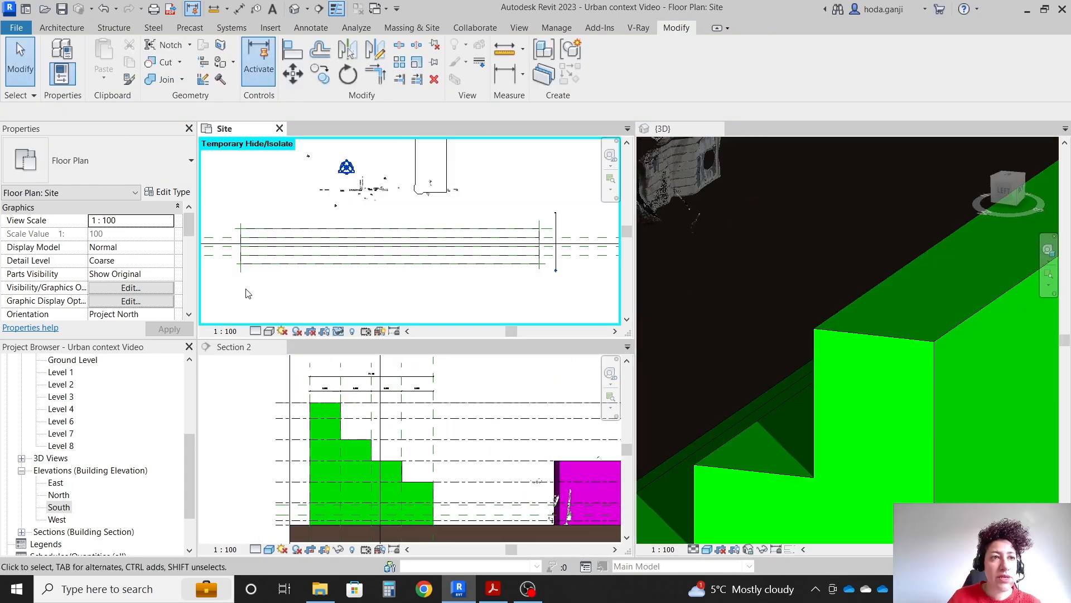
{"action": "scroll", "coordinate": [335, 486], "scroll_direction": "up", "scroll_amount": 2}
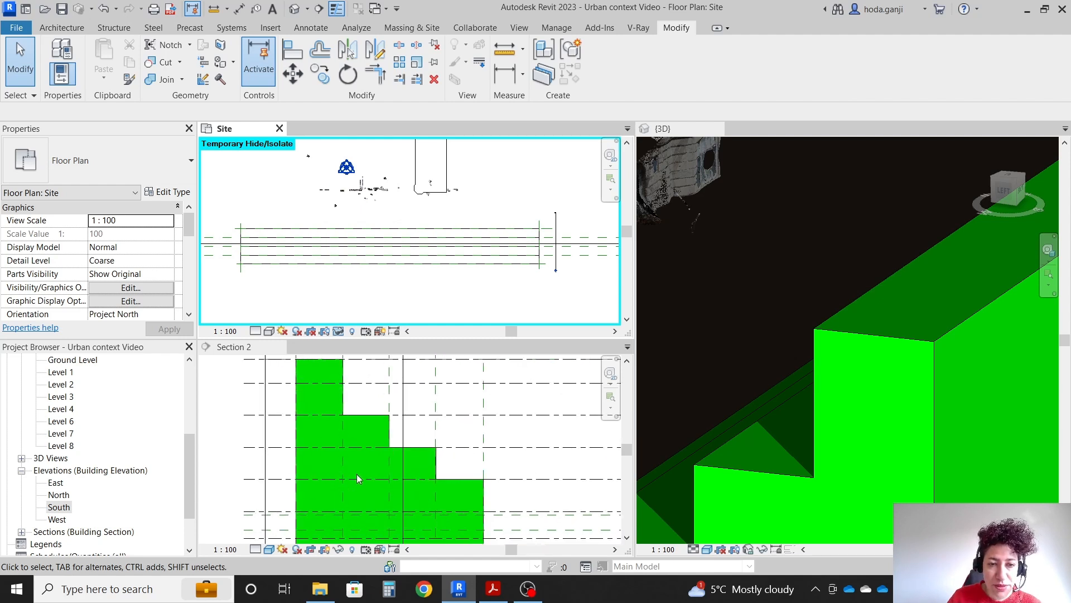
{"action": "scroll", "coordinate": [356, 473], "scroll_direction": "up", "scroll_amount": 2}
{"action": "left_click", "coordinate": [347, 412]}
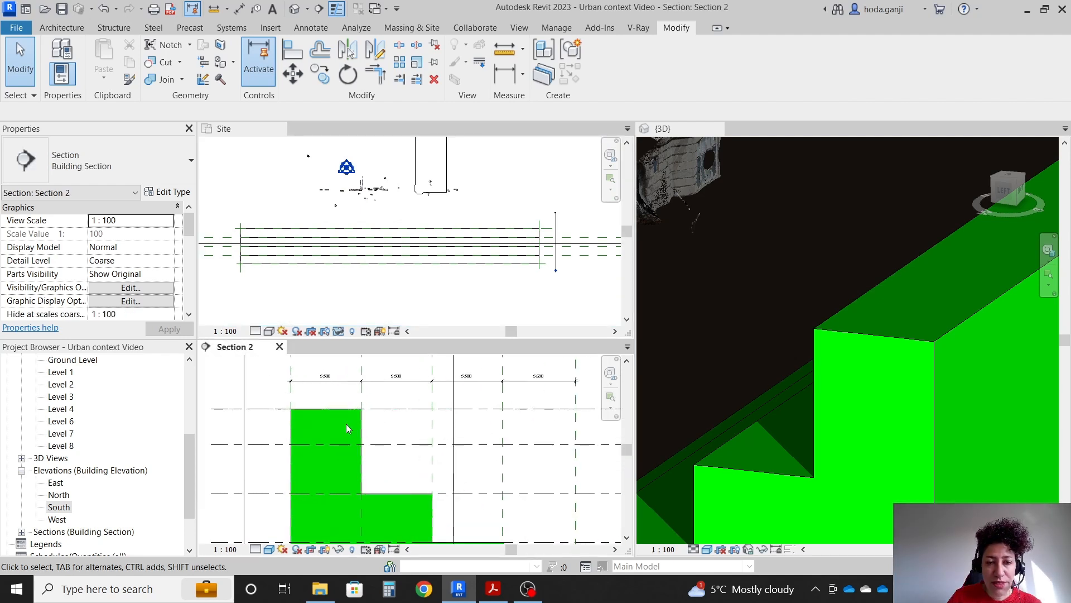
{"action": "left_click", "coordinate": [360, 437]}
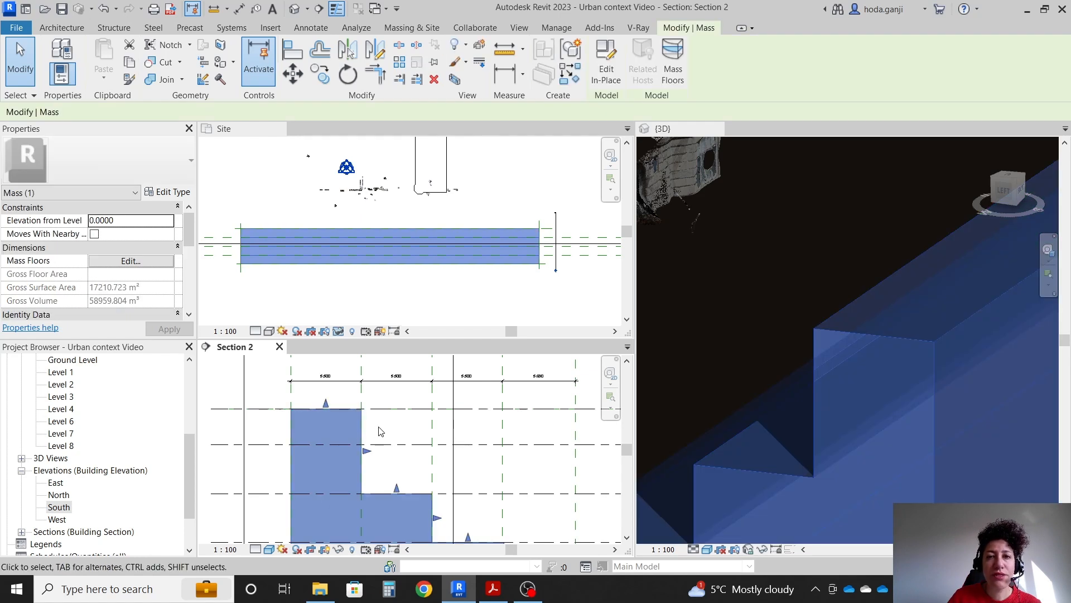
{"action": "left_click", "coordinate": [613, 77]}
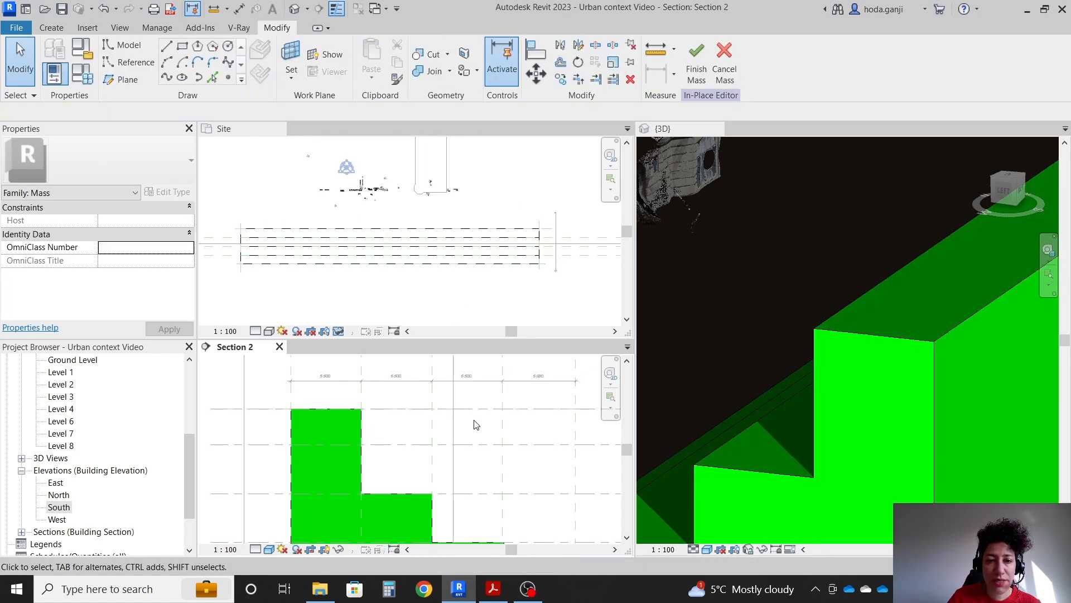
Set the work plane to the reference plane at the mass's end in the Site plan and go to Section 2
{"action": "left_click", "coordinate": [306, 214]}
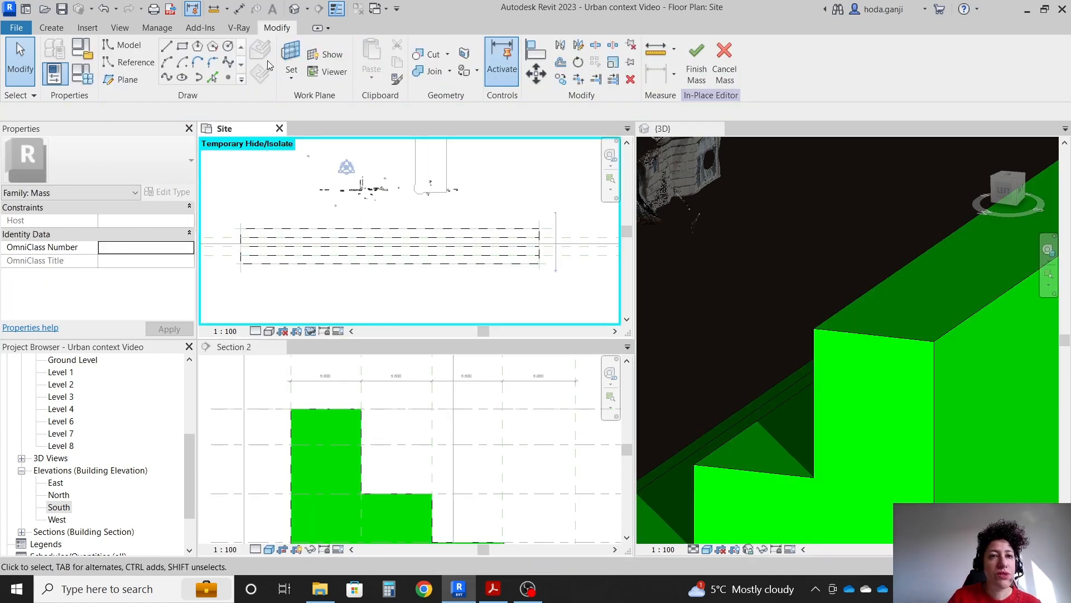
{"action": "left_click", "coordinate": [291, 55]}
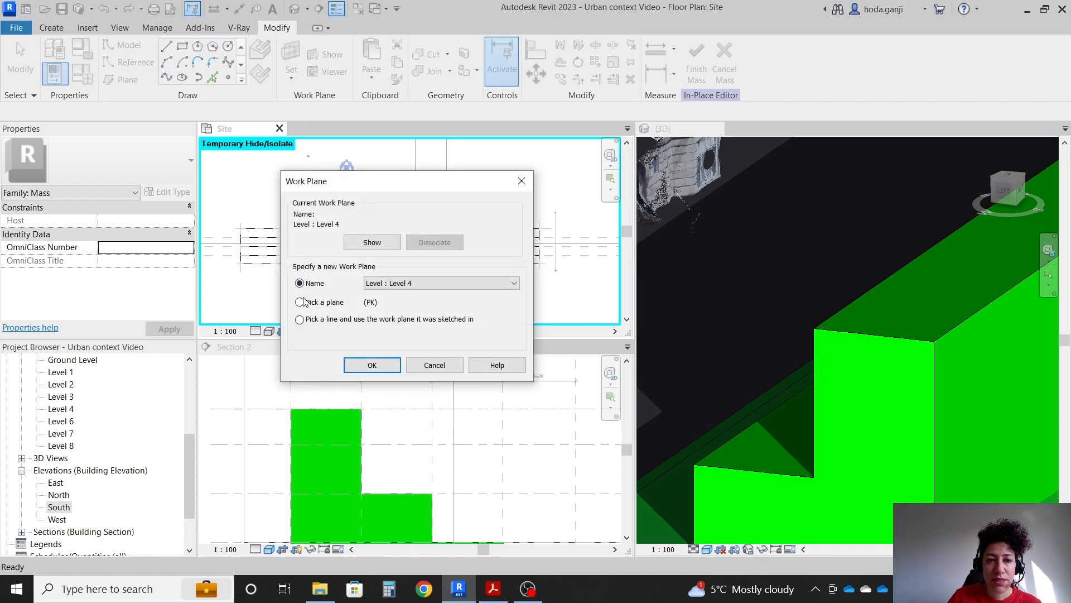
{"action": "left_click", "coordinate": [359, 363]}
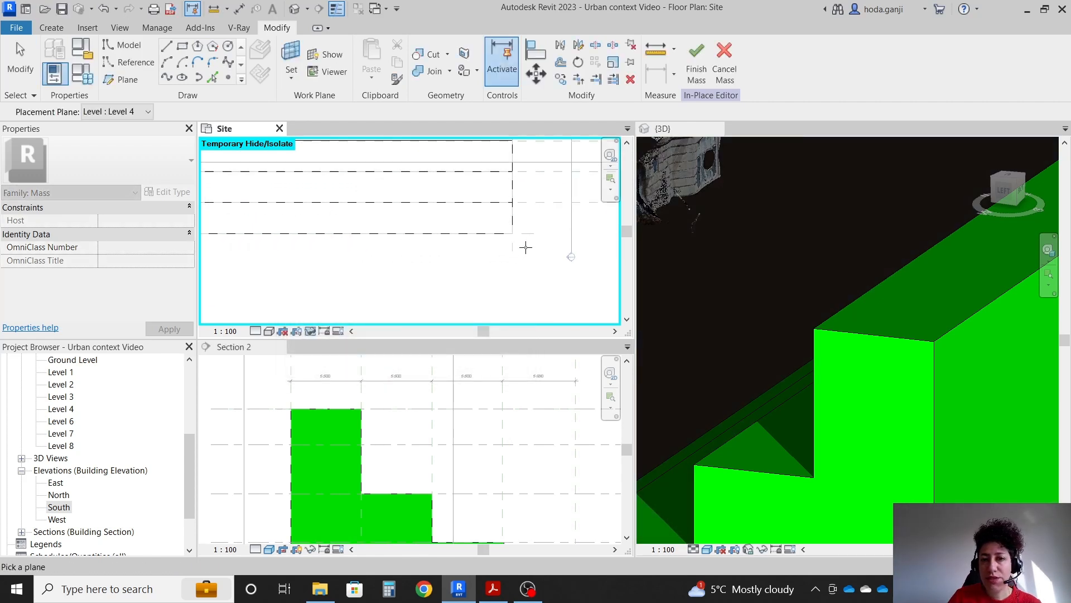
{"action": "left_click", "coordinate": [512, 243]}
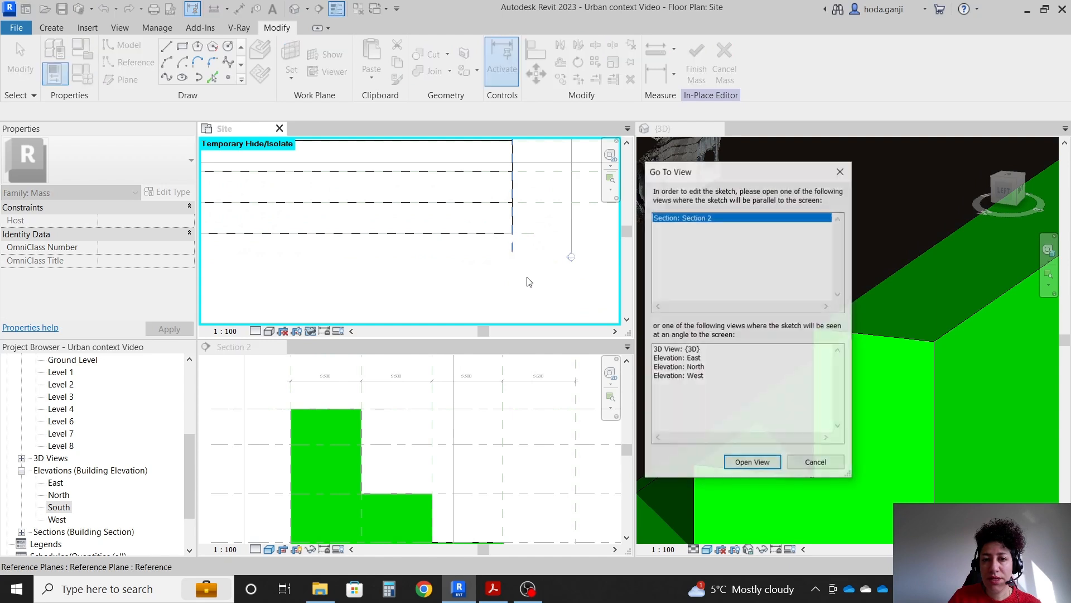
{"action": "left_click", "coordinate": [760, 459]}
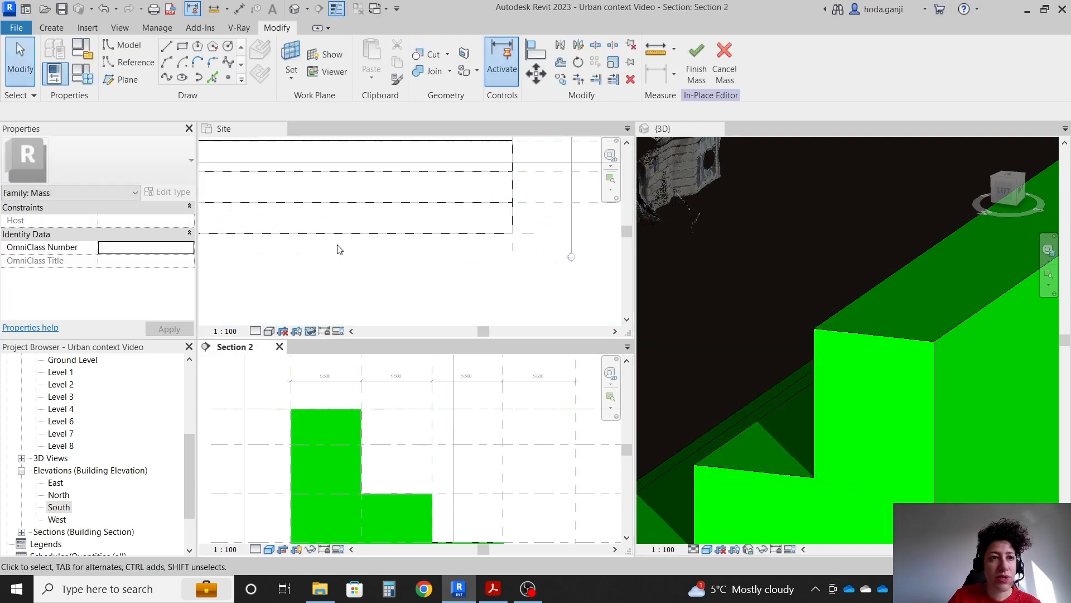
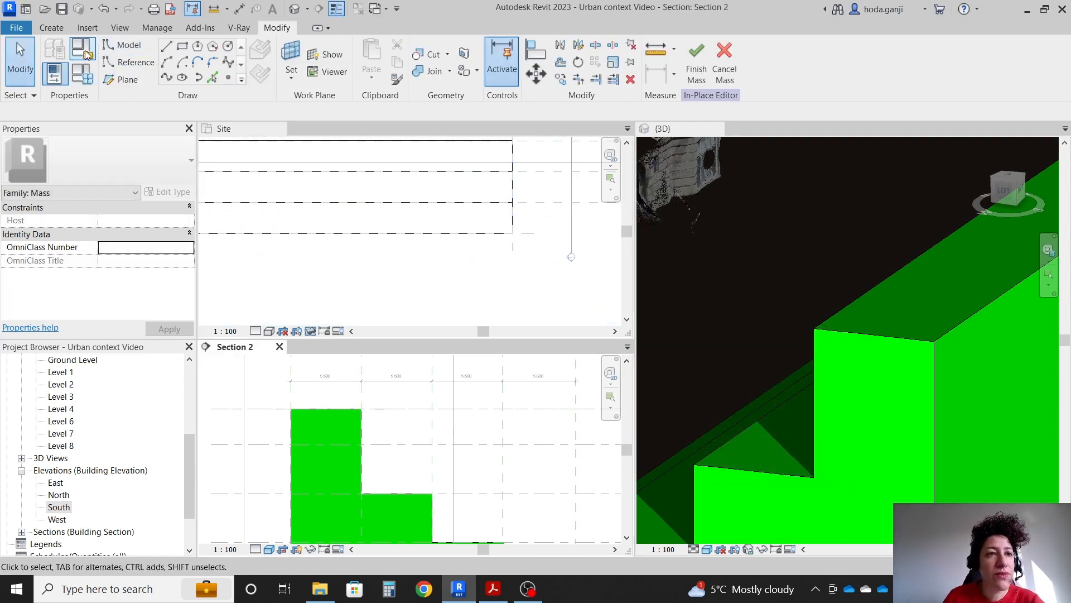
Draw a closed triangle of model lines on the tallest part's upper road-side corner, about 2.8 m high
{"action": "left_click", "coordinate": [52, 29]}
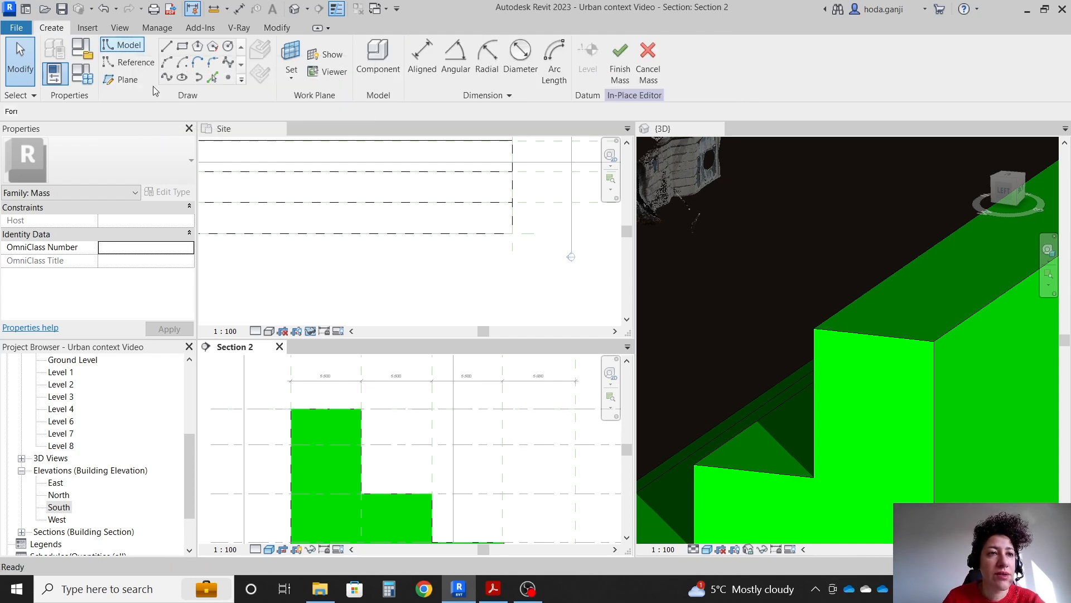
{"action": "left_click", "coordinate": [129, 45]}
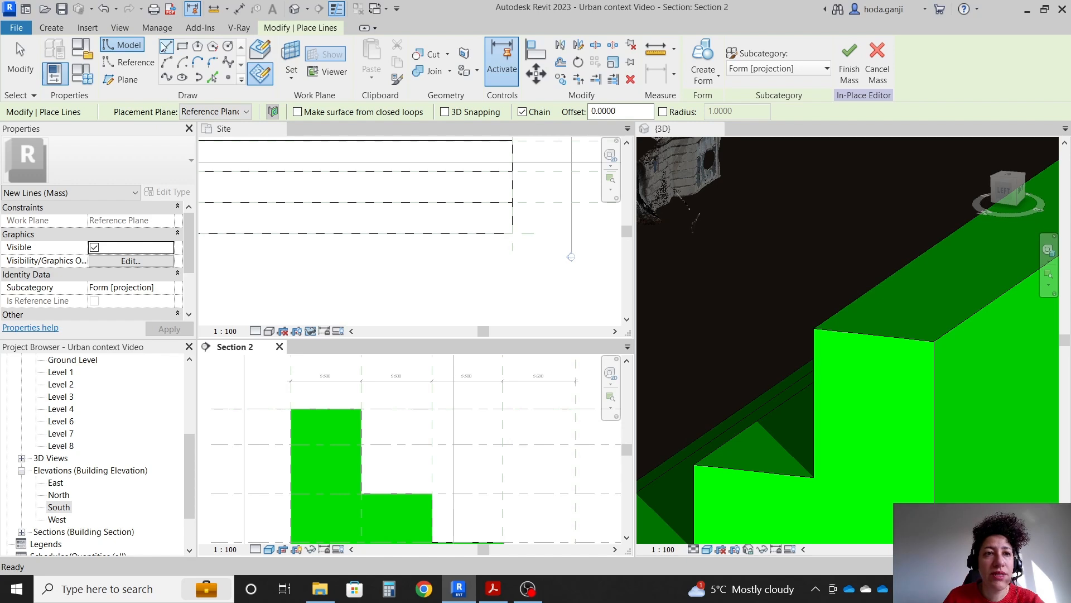
{"action": "scroll", "coordinate": [360, 410], "scroll_direction": "up", "scroll_amount": 5}
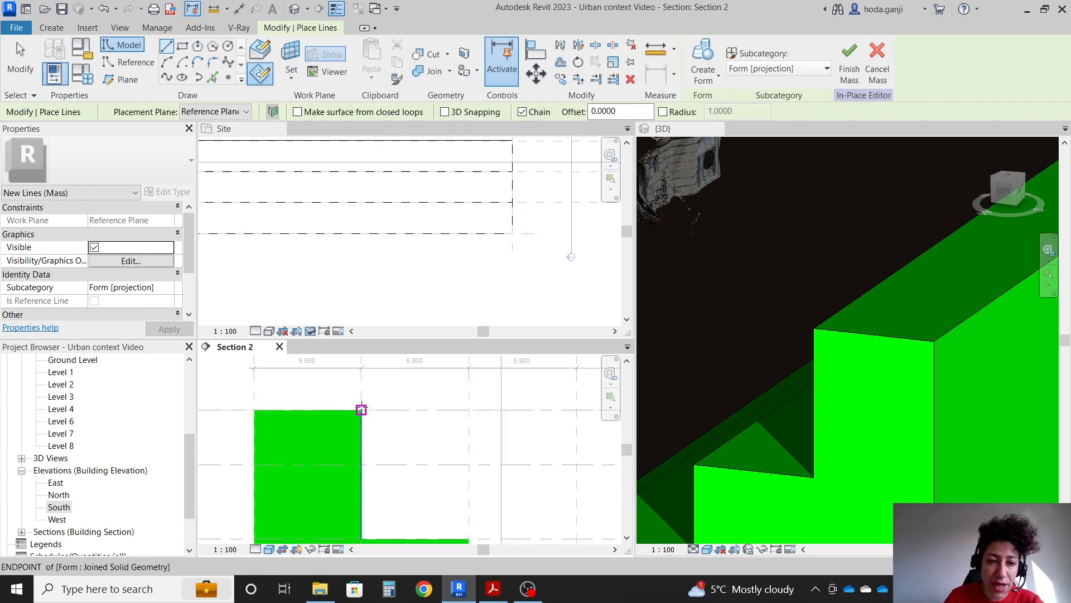
{"action": "left_click", "coordinate": [362, 473]}
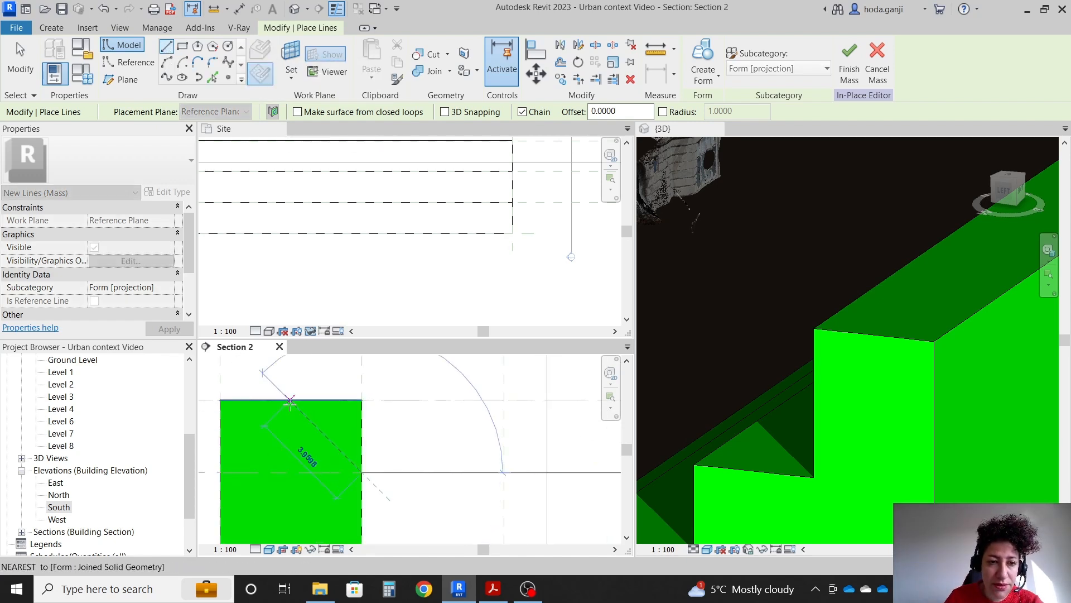
{"action": "left_click", "coordinate": [288, 400]}
{"action": "left_click", "coordinate": [362, 400]}
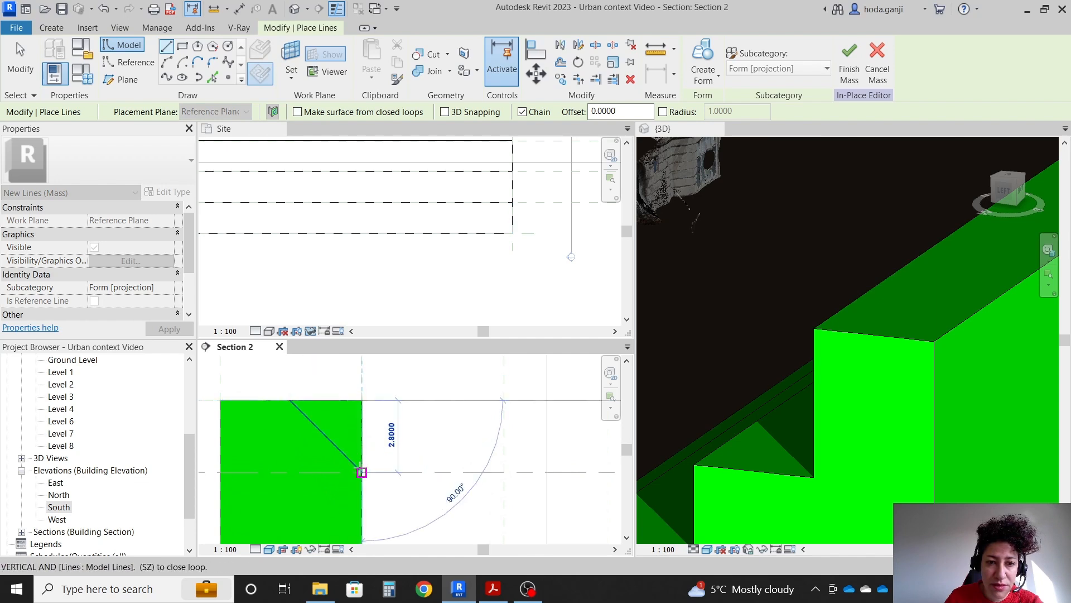
{"action": "left_click", "coordinate": [361, 472]}
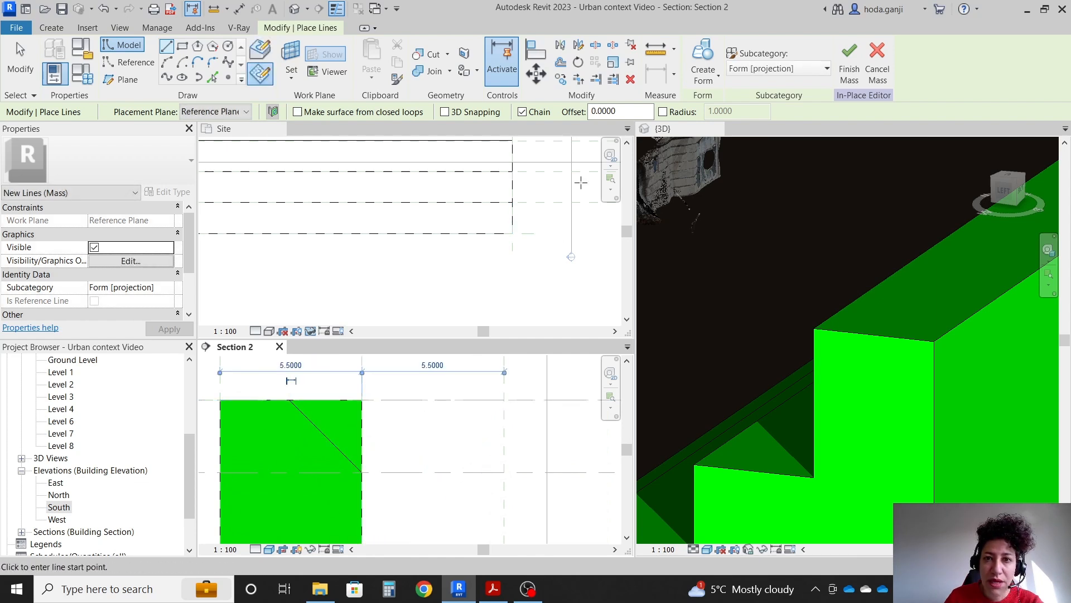
Try to create a void form from the corner triangle's lines and examine it on the mass's end in 3D
{"action": "left_click", "coordinate": [717, 82]}
{"action": "left_click", "coordinate": [725, 123]}
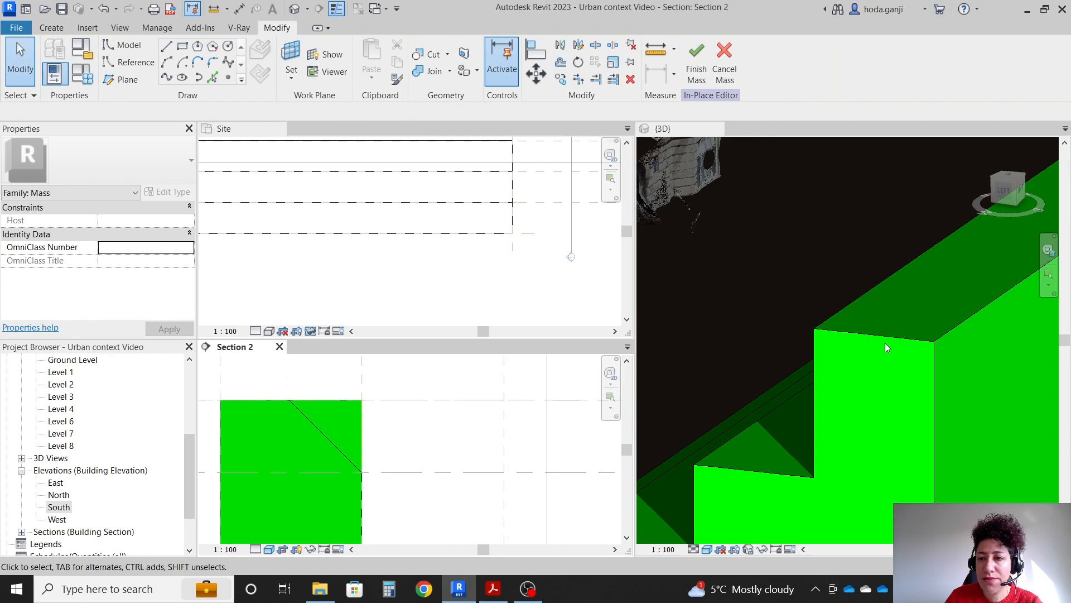
{"action": "scroll", "coordinate": [887, 347], "scroll_direction": "down", "scroll_amount": 5}
{"action": "middle_click_drag", "start_coordinate": [887, 347], "coordinate": [580, 437], "text": "shift"}
{"action": "scroll", "coordinate": [856, 373], "scroll_direction": "up", "scroll_amount": 6}
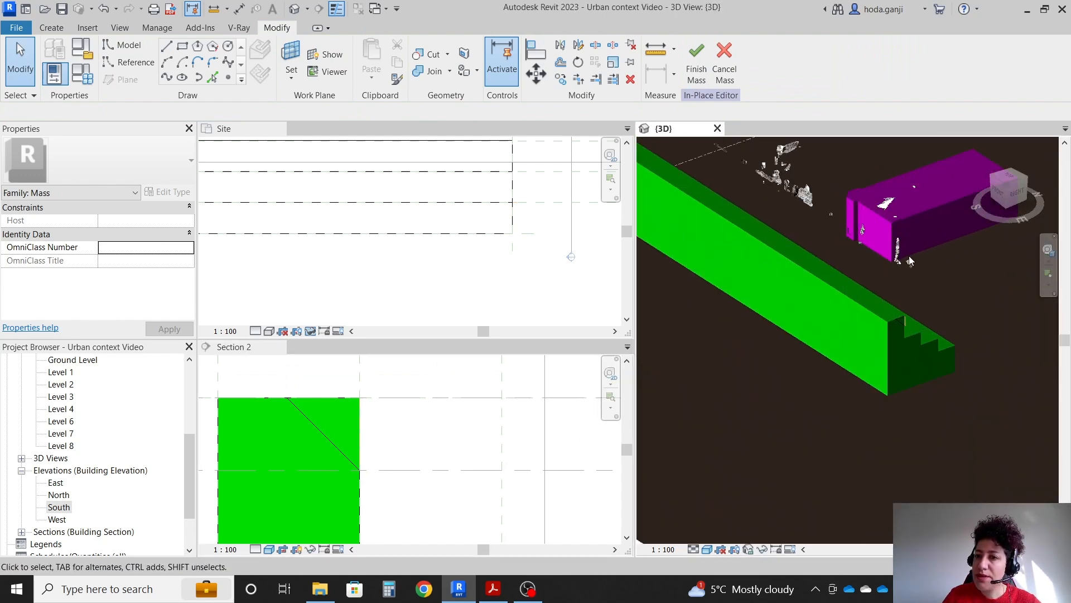
{"action": "scroll", "coordinate": [921, 307], "scroll_direction": "up", "scroll_amount": 3}
{"action": "middle_click_drag", "start_coordinate": [935, 354], "coordinate": [896, 434], "text": "shift"}
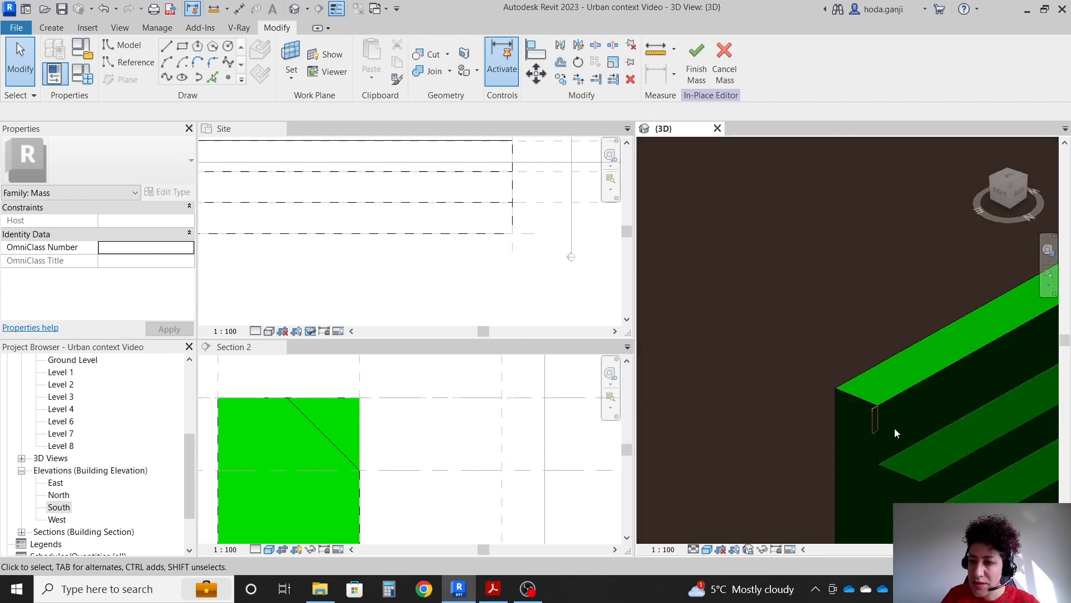
{"action": "scroll", "coordinate": [896, 433], "scroll_direction": "up", "scroll_amount": 5}
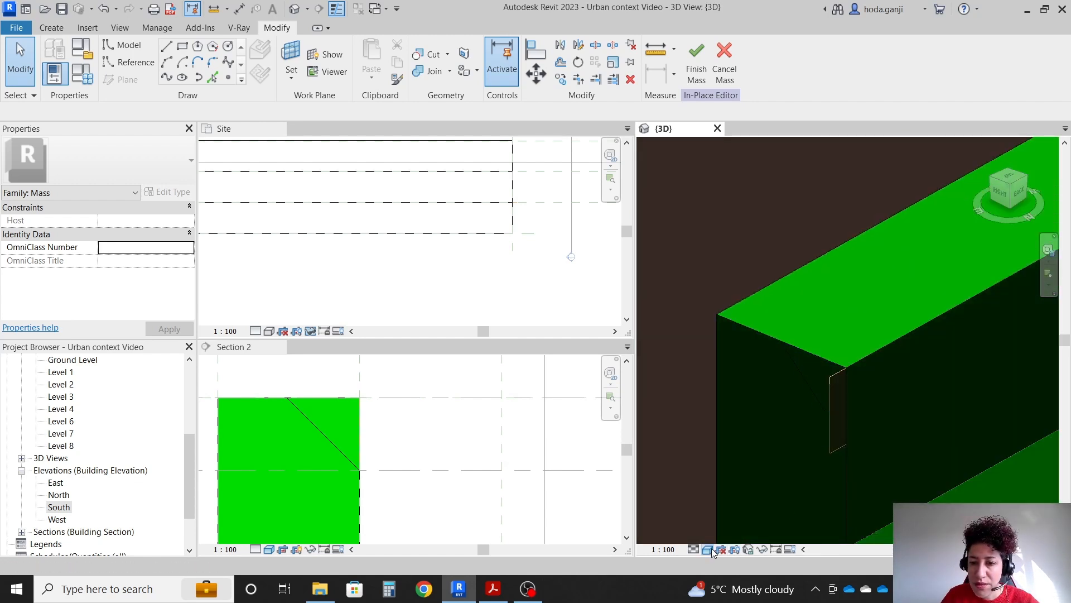
Set the 3D view's visual style to Hidden Line and delete the flat void at the mass's corner
{"action": "left_click", "coordinate": [711, 550]}
{"action": "left_click", "coordinate": [736, 494]}
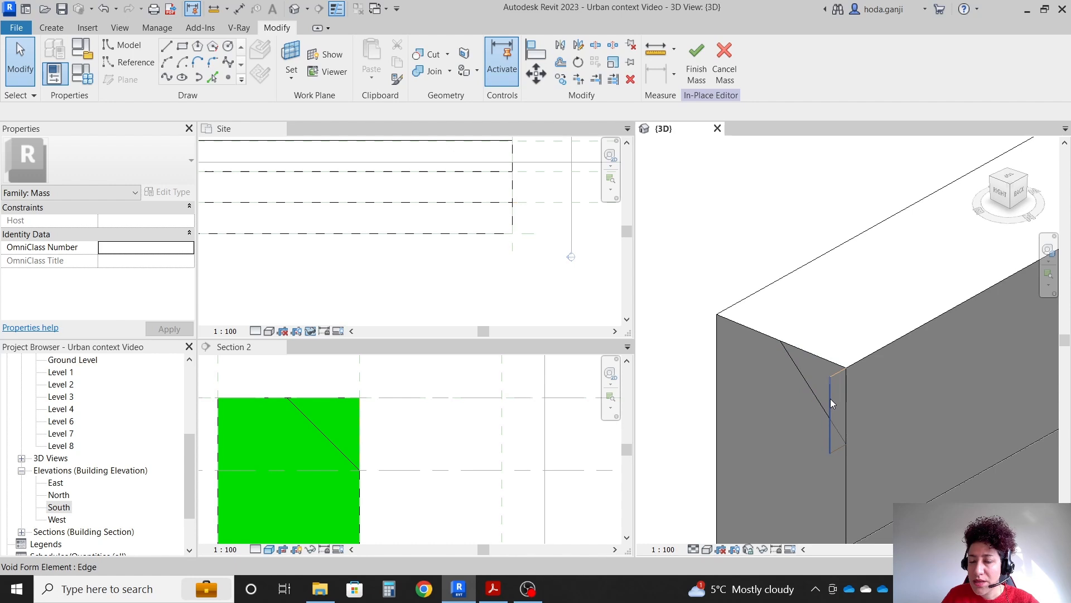
{"action": "left_click", "coordinate": [838, 446]}
{"action": "key", "text": "Delete"}
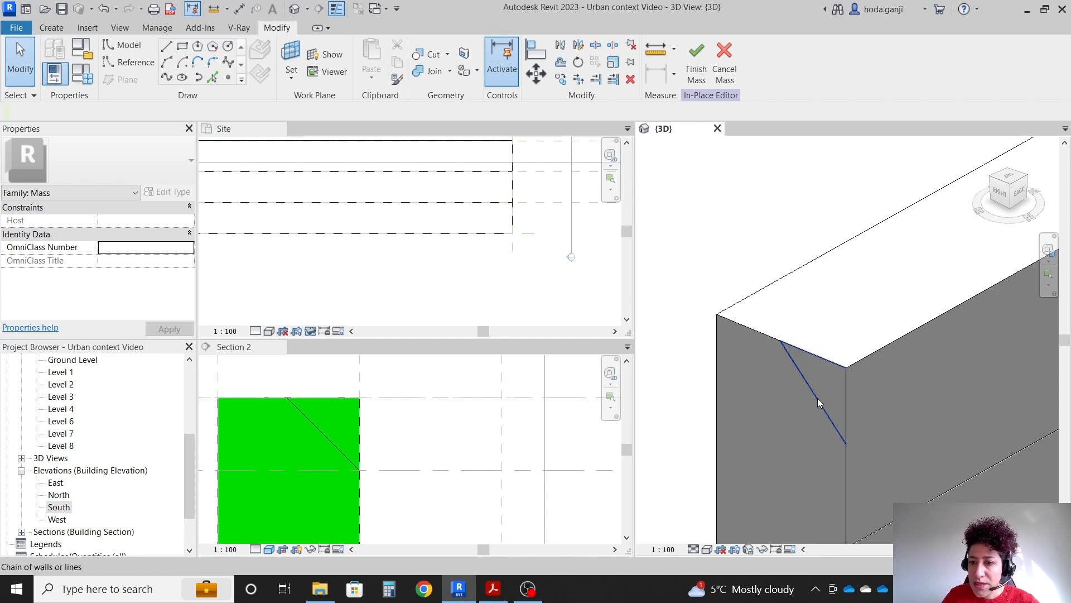
Check the corner triangle's line chain and redraw its missing vertical model line in Section 2
{"action": "left_click", "coordinate": [818, 397]}
{"action": "scroll", "coordinate": [818, 397], "scroll_direction": "up", "scroll_amount": 3}
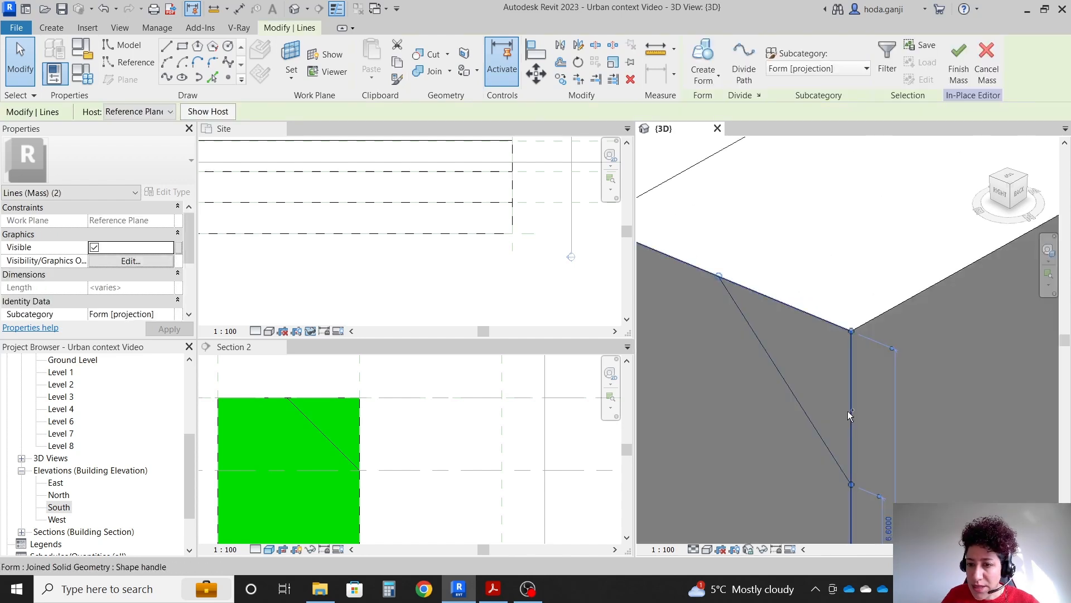
{"action": "left_click", "coordinate": [324, 440]}
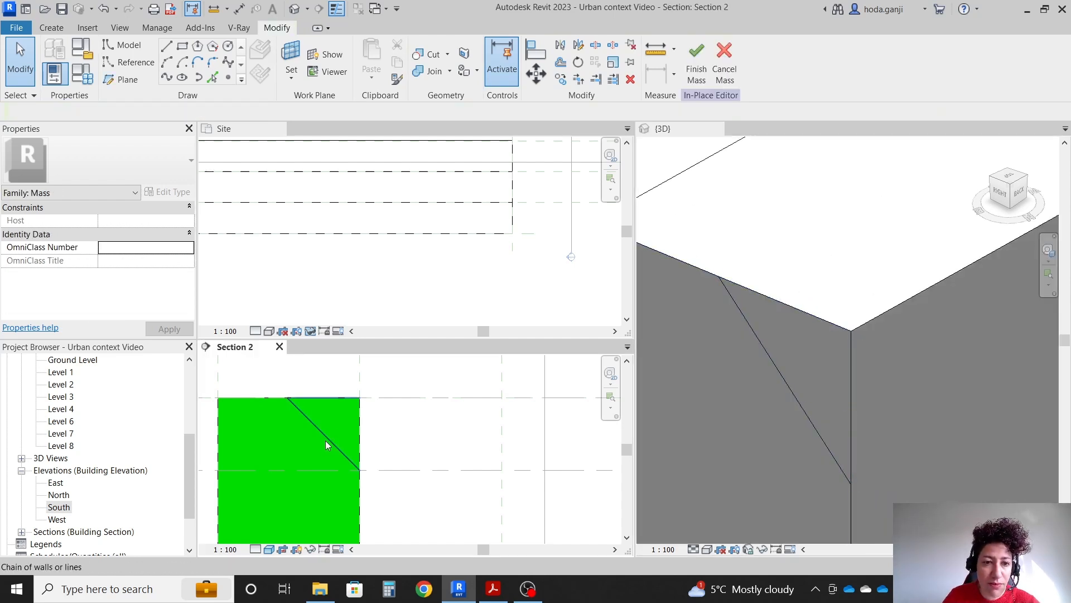
{"action": "left_click", "coordinate": [326, 440]}
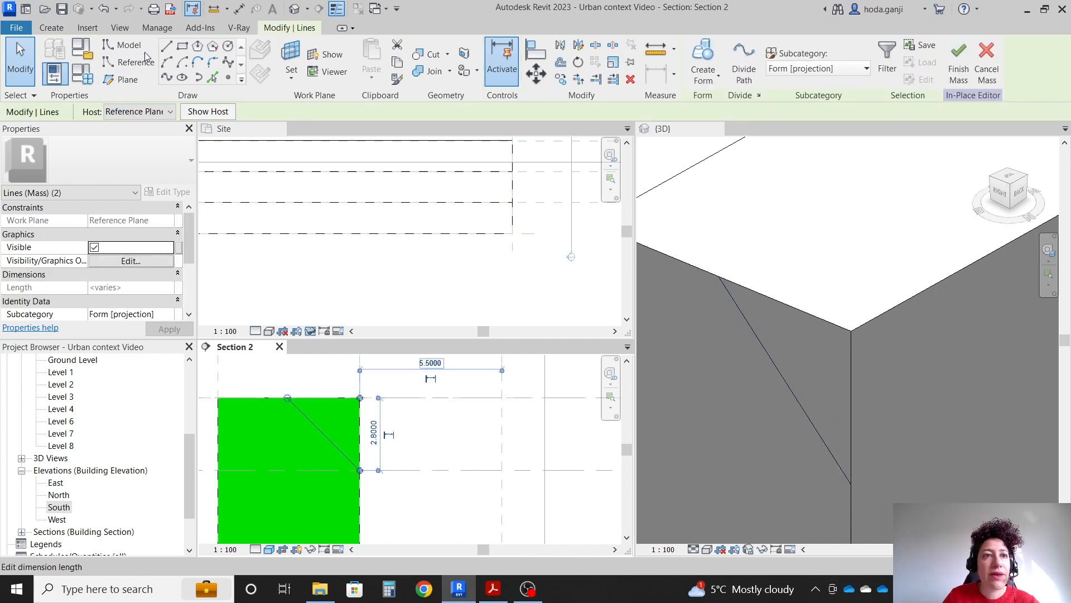
{"action": "left_click", "coordinate": [130, 45]}
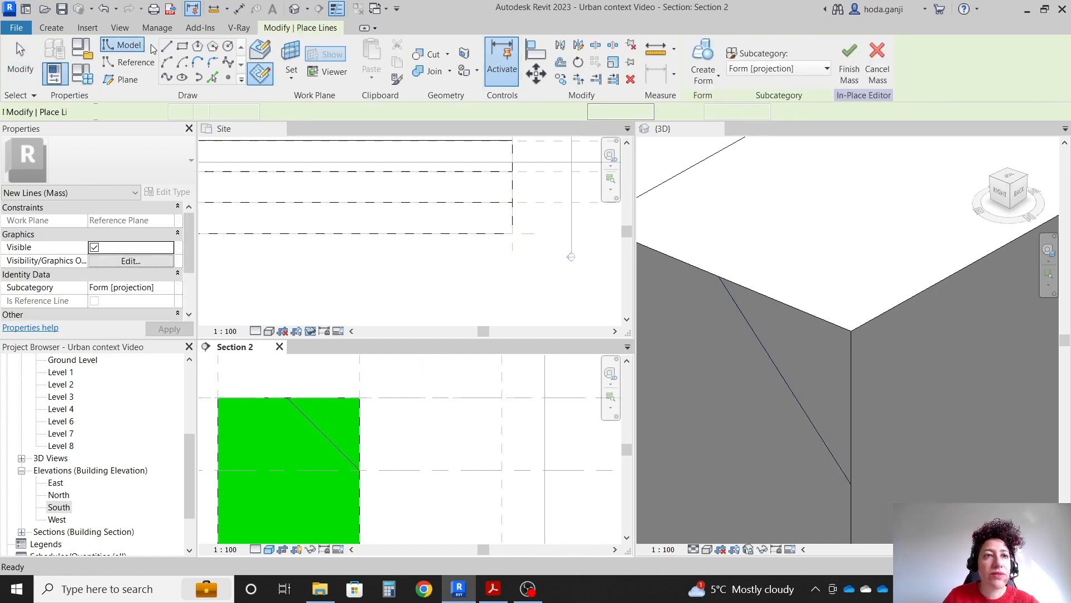
{"action": "left_click", "coordinate": [360, 397]}
{"action": "key", "text": "Escape"}
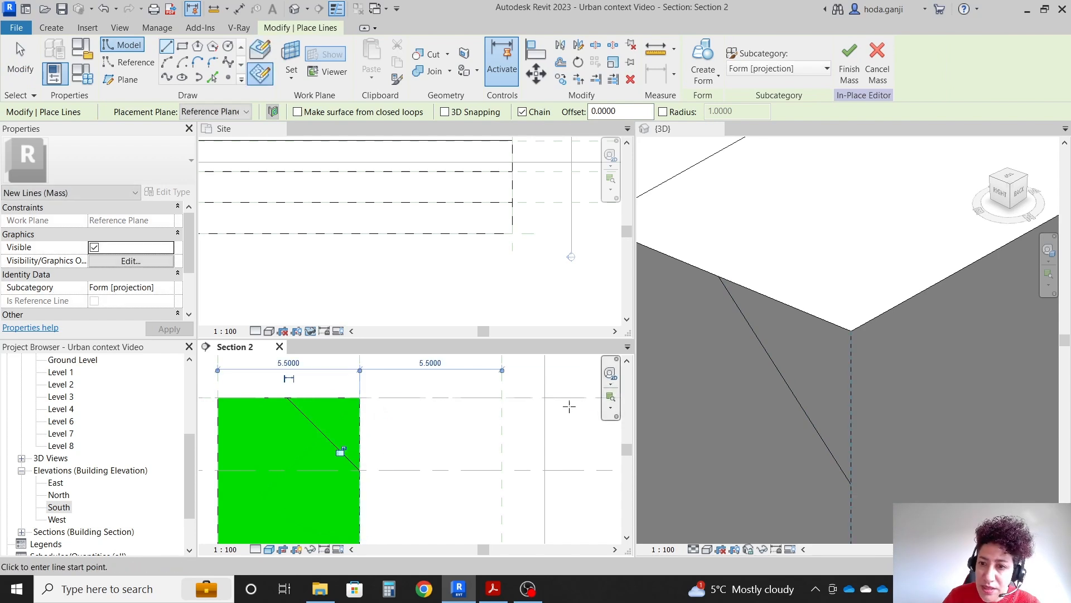
{"action": "key", "text": "Escape"}
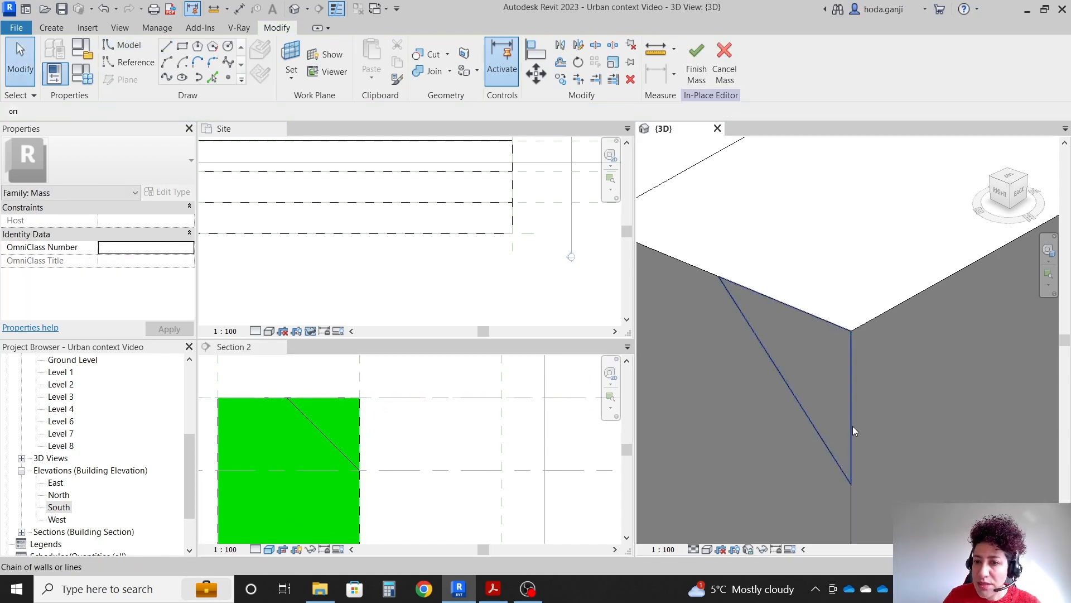
Create a void form from the three connected lines of the corner triangle
{"action": "left_click", "coordinate": [853, 426]}
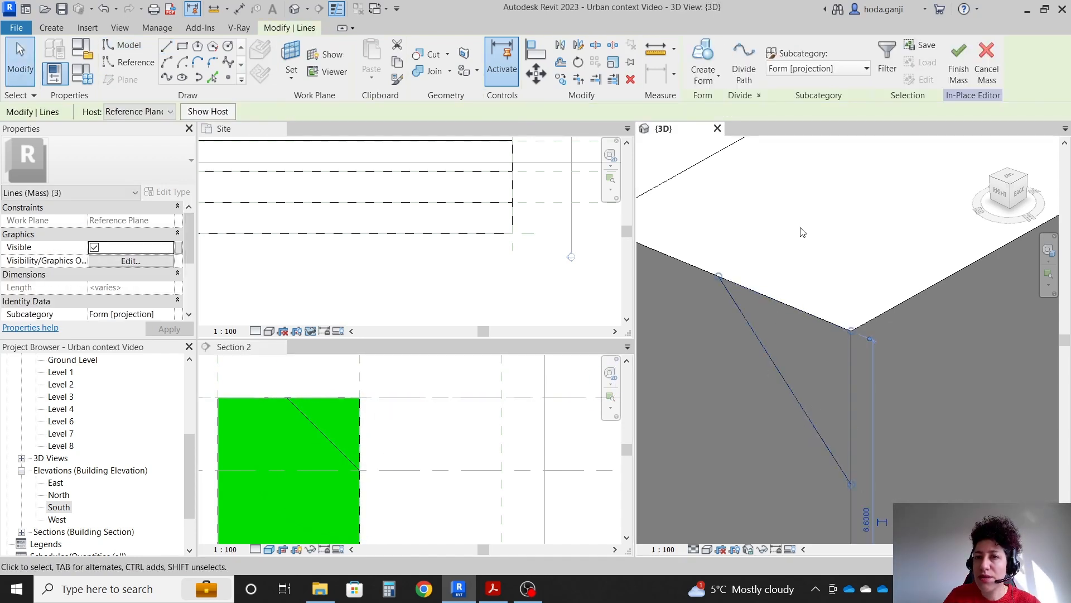
{"action": "left_click", "coordinate": [714, 77]}
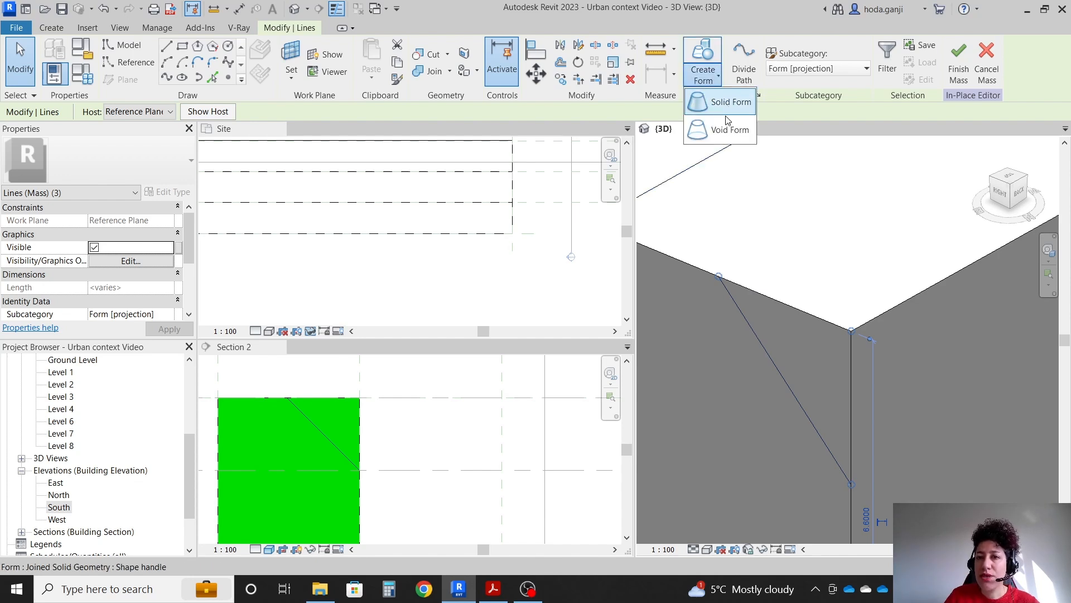
{"action": "left_click", "coordinate": [732, 126]}
{"action": "scroll", "coordinate": [415, 415], "scroll_direction": "down", "scroll_amount": 4}
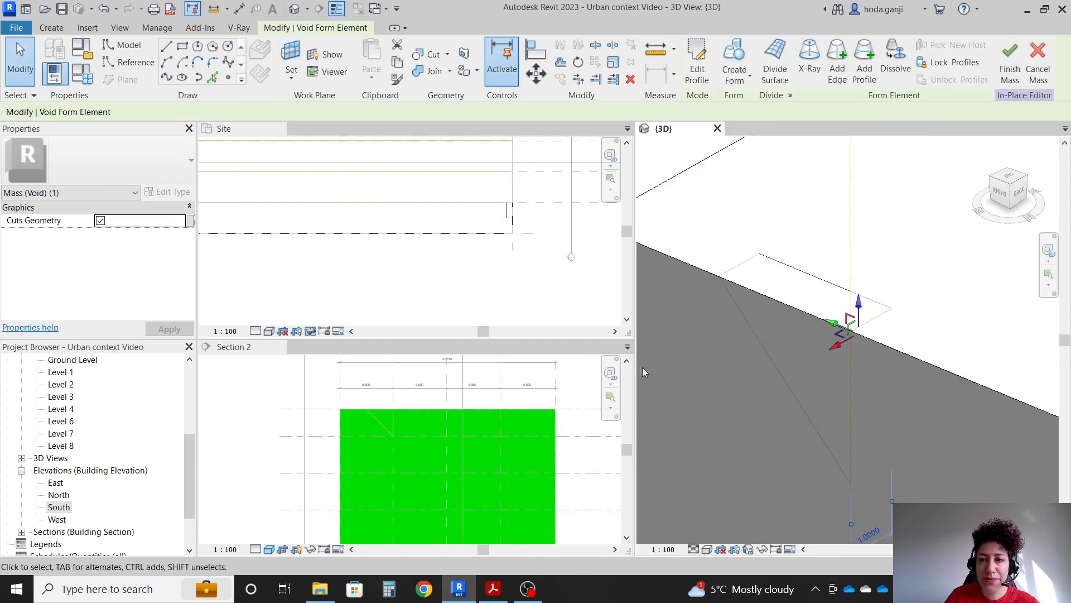
Examine the void's cut at the mass's stepped end in 3D and along the mass in the Site plan
{"action": "left_click", "coordinate": [914, 286]}
{"action": "scroll", "coordinate": [865, 291], "scroll_direction": "down", "scroll_amount": 5}
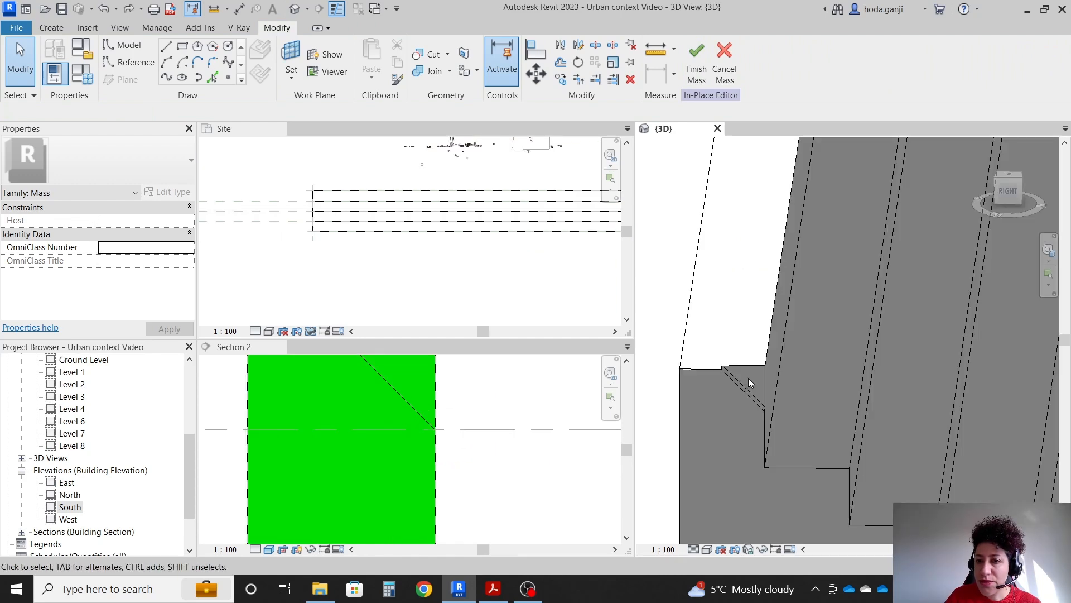
{"action": "left_click", "coordinate": [751, 385]}
{"action": "middle_click_drag", "start_coordinate": [874, 454], "coordinate": [763, 486], "text": "ctrl"}
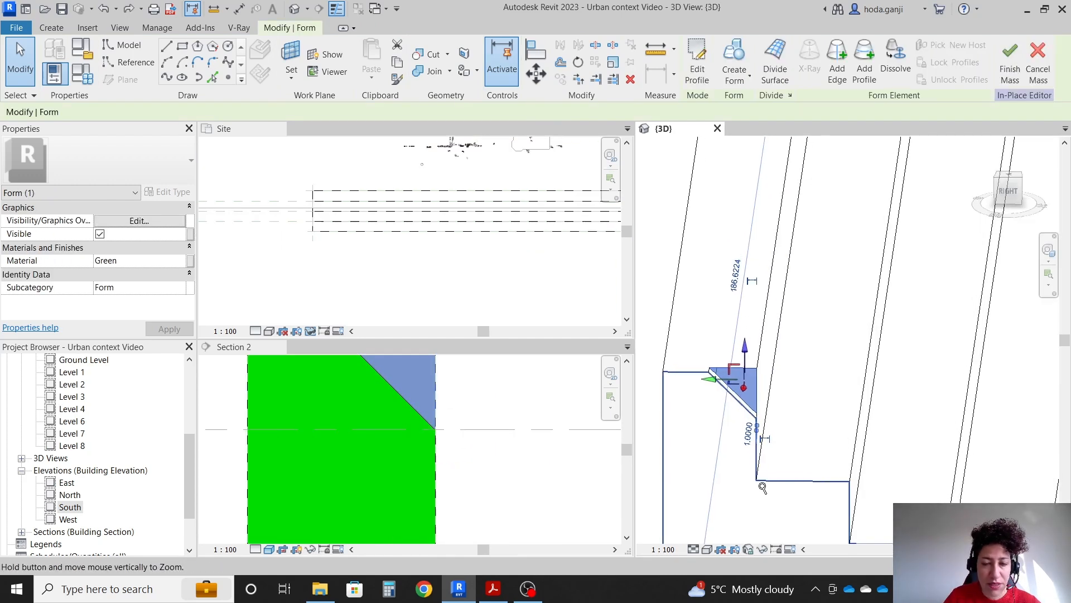
{"action": "middle_click", "coordinate": [239, 263]}
{"action": "scroll", "coordinate": [240, 263], "scroll_direction": "down", "scroll_amount": 2}
{"action": "middle_click_drag", "start_coordinate": [489, 206], "coordinate": [405, 223]}
{"action": "scroll", "coordinate": [353, 228], "scroll_direction": "up", "scroll_amount": 2}
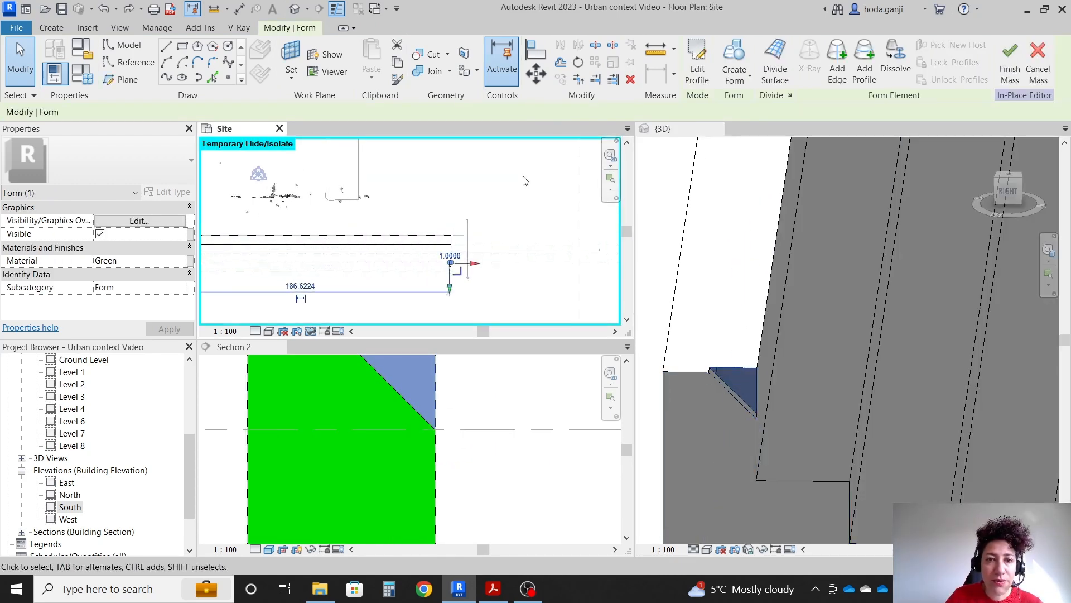
{"action": "scroll", "coordinate": [552, 181], "scroll_direction": "down", "scroll_amount": 3}
{"action": "scroll", "coordinate": [300, 194], "scroll_direction": "up", "scroll_amount": 1}
{"action": "left_click", "coordinate": [299, 202]}
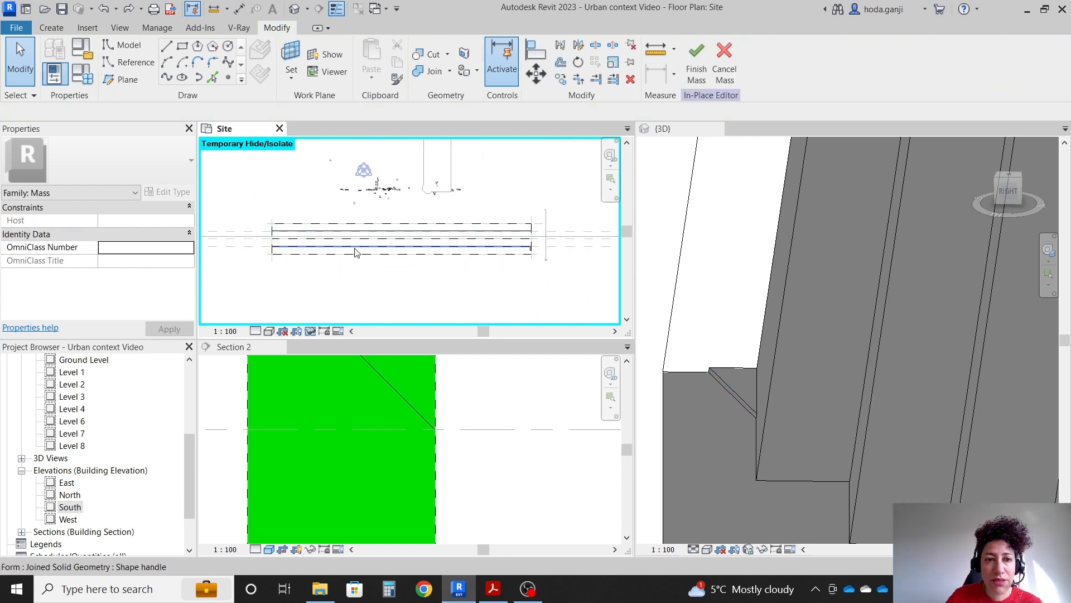
Add an aligned dimension along the mass's full length, between its two ends, in the Site plan
{"action": "scroll", "coordinate": [354, 301], "scroll_direction": "up", "scroll_amount": 2}
{"action": "key", "text": "i"}
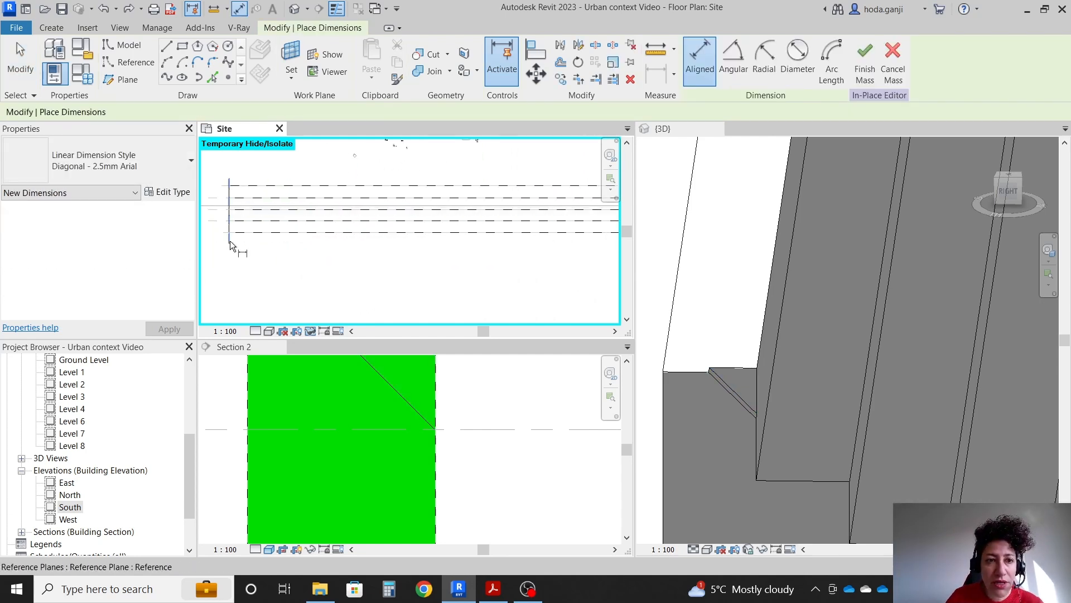
{"action": "middle_click_drag", "start_coordinate": [230, 245], "coordinate": [422, 253]}
{"action": "scroll", "coordinate": [422, 254], "scroll_direction": "up", "scroll_amount": 1}
{"action": "left_click", "coordinate": [435, 220]}
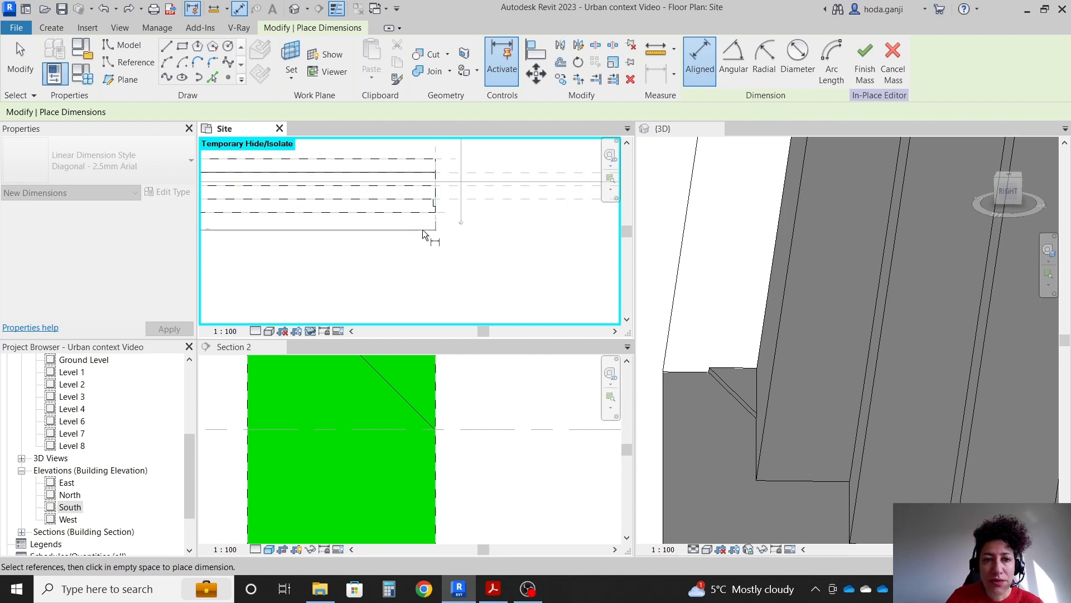
{"action": "scroll", "coordinate": [425, 243], "scroll_direction": "down", "scroll_amount": 3}
{"action": "scroll", "coordinate": [349, 246], "scroll_direction": "up", "scroll_amount": 3}
{"action": "scroll", "coordinate": [372, 221], "scroll_direction": "up", "scroll_amount": 3}
{"action": "left_click", "coordinate": [401, 208]}
{"action": "scroll", "coordinate": [380, 212], "scroll_direction": "up", "scroll_amount": 6}
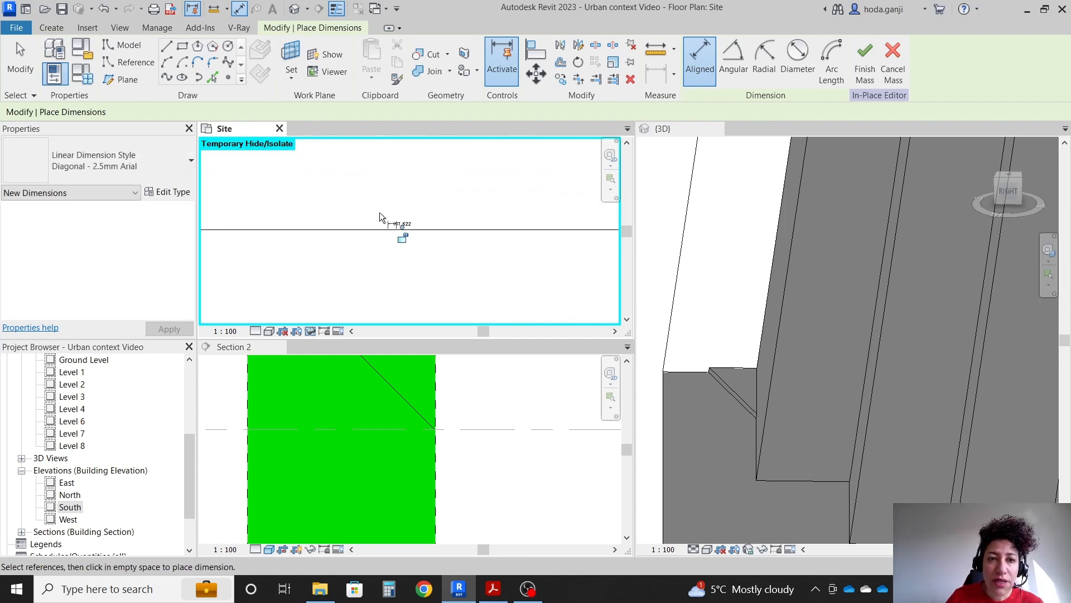
{"action": "key", "text": "Escape"}
Set the triangular void's depth to 188 from its inner face so it cuts along the mass's full length
{"action": "left_click", "coordinate": [741, 377]}
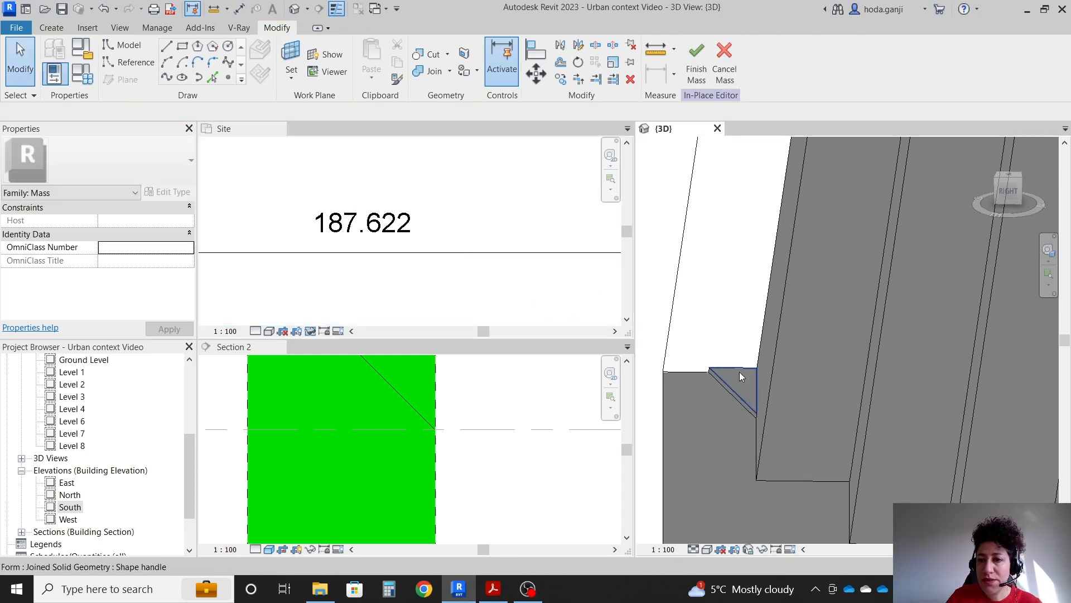
{"action": "left_click", "coordinate": [737, 390]}
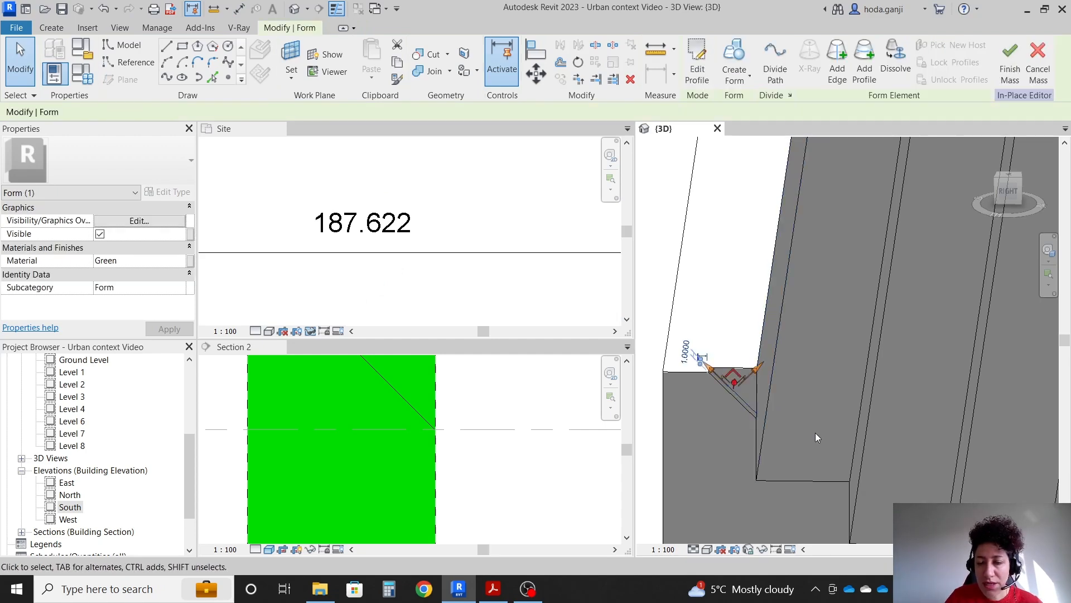
{"action": "scroll", "coordinate": [815, 433], "scroll_direction": "down", "scroll_amount": 10}
{"action": "scroll", "coordinate": [837, 357], "scroll_direction": "up", "scroll_amount": 10}
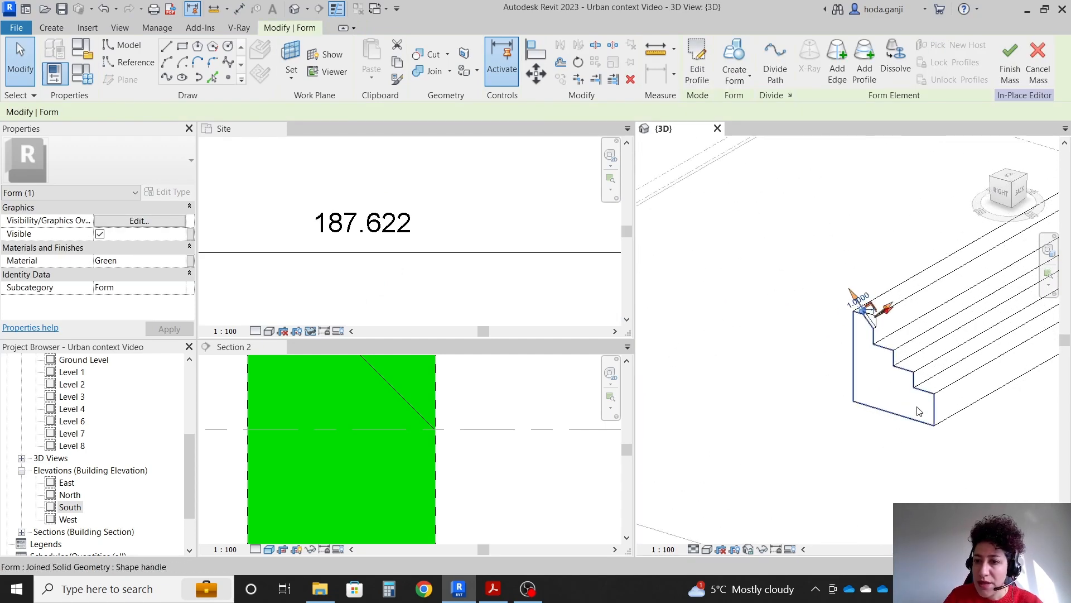
{"action": "key", "text": "Escape"}
{"action": "left_click", "coordinate": [890, 403]}
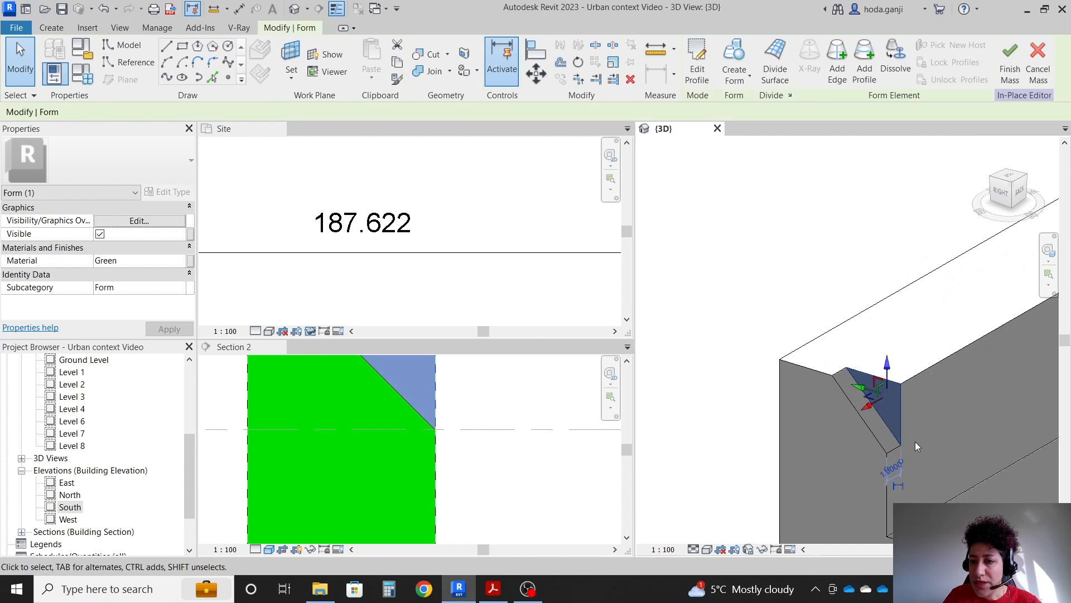
{"action": "scroll", "coordinate": [915, 441], "scroll_direction": "up", "scroll_amount": 4}
{"action": "left_click", "coordinate": [860, 458]}
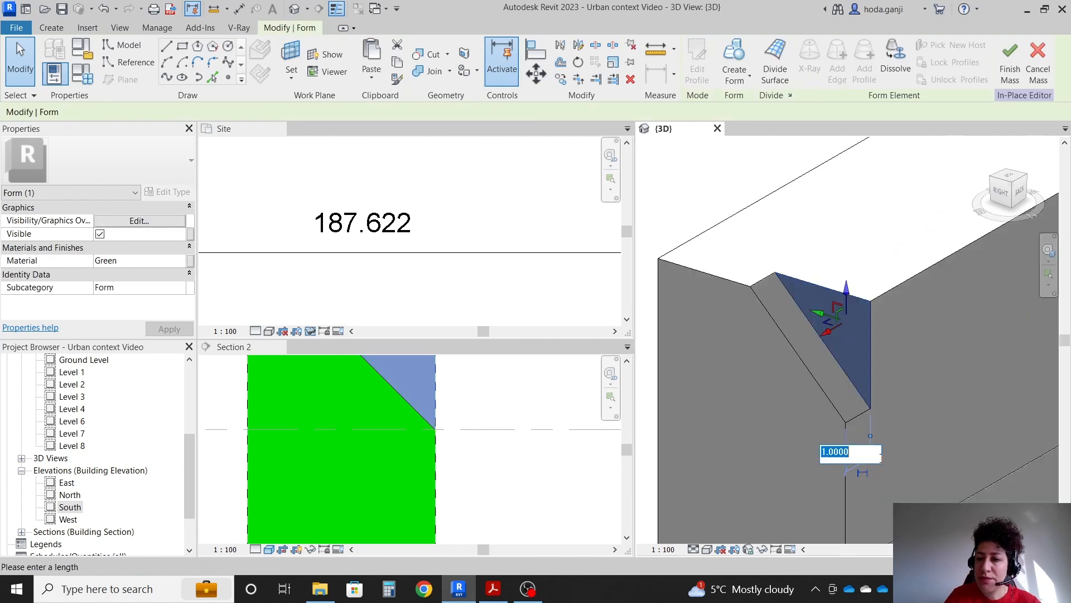
{"action": "type", "text": "188"}
{"action": "key", "text": "Return"}
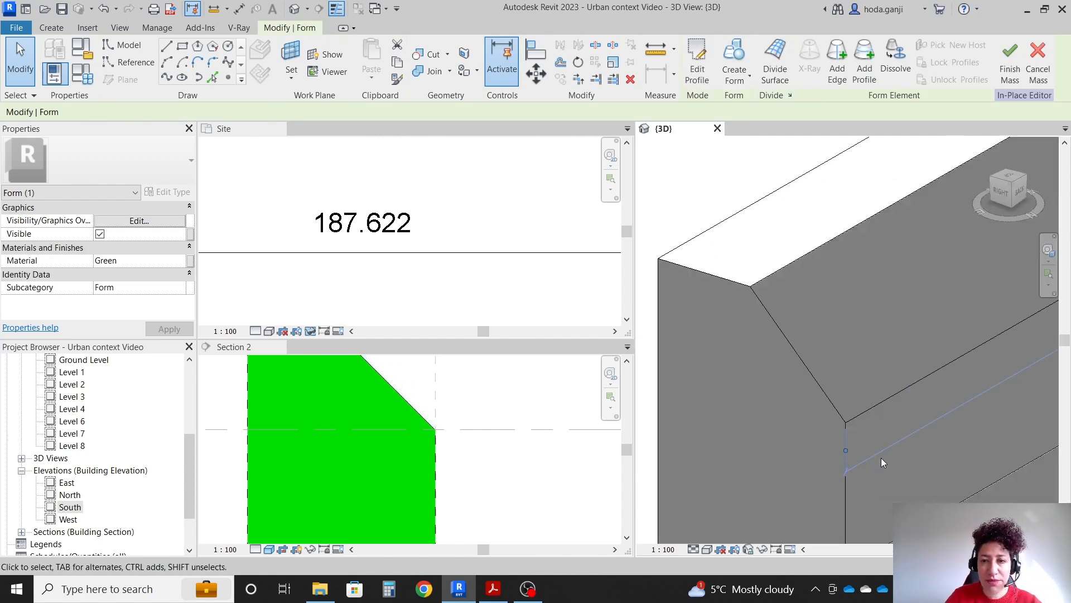
Check the chamfer along the whole mass in 3D and finish the in-place mass edit
{"action": "scroll", "coordinate": [783, 367], "scroll_direction": "down", "scroll_amount": 4}
{"action": "left_click", "coordinate": [745, 273]}
{"action": "scroll", "coordinate": [728, 308], "scroll_direction": "down", "scroll_amount": 3}
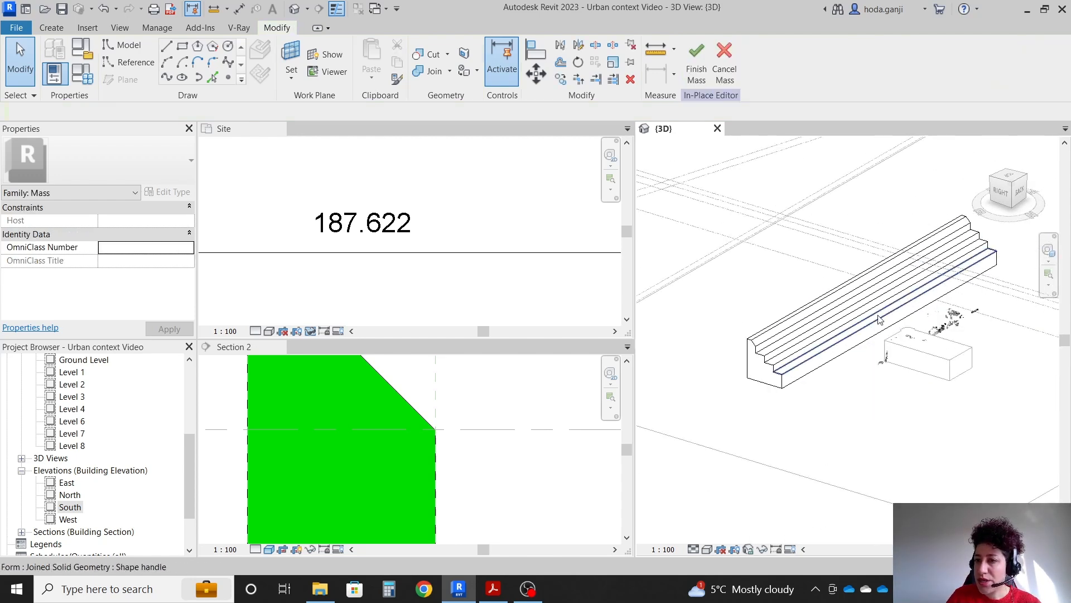
{"action": "scroll", "coordinate": [880, 320], "scroll_direction": "up", "scroll_amount": 1}
{"action": "left_click", "coordinate": [462, 496]}
{"action": "left_click", "coordinate": [696, 61]}
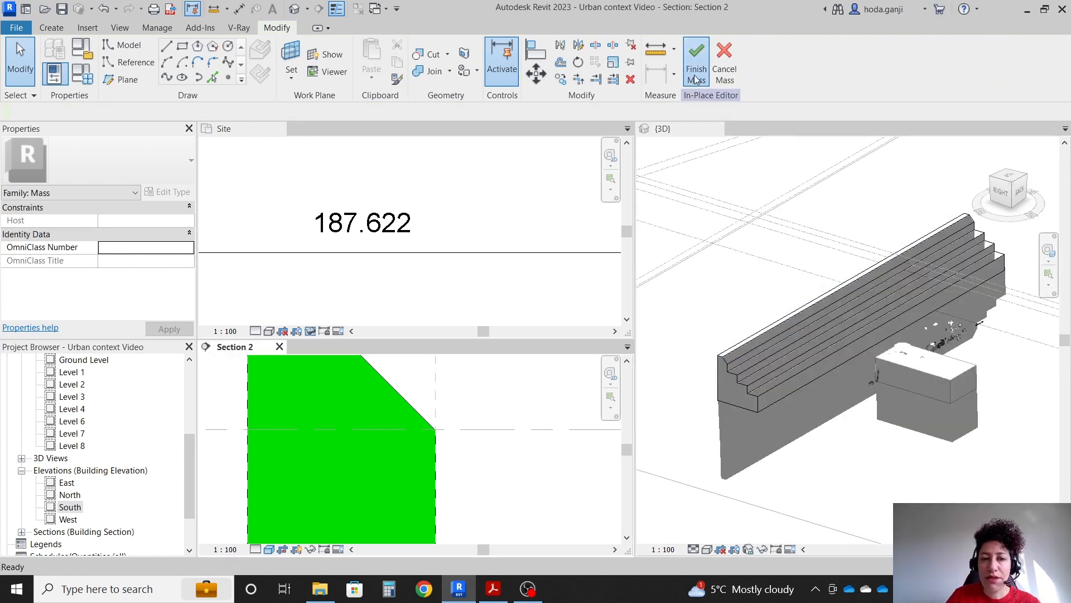
{"action": "scroll", "coordinate": [405, 387], "scroll_direction": "down", "scroll_amount": 2}
{"action": "scroll", "coordinate": [815, 457], "scroll_direction": "down", "scroll_amount": 2}
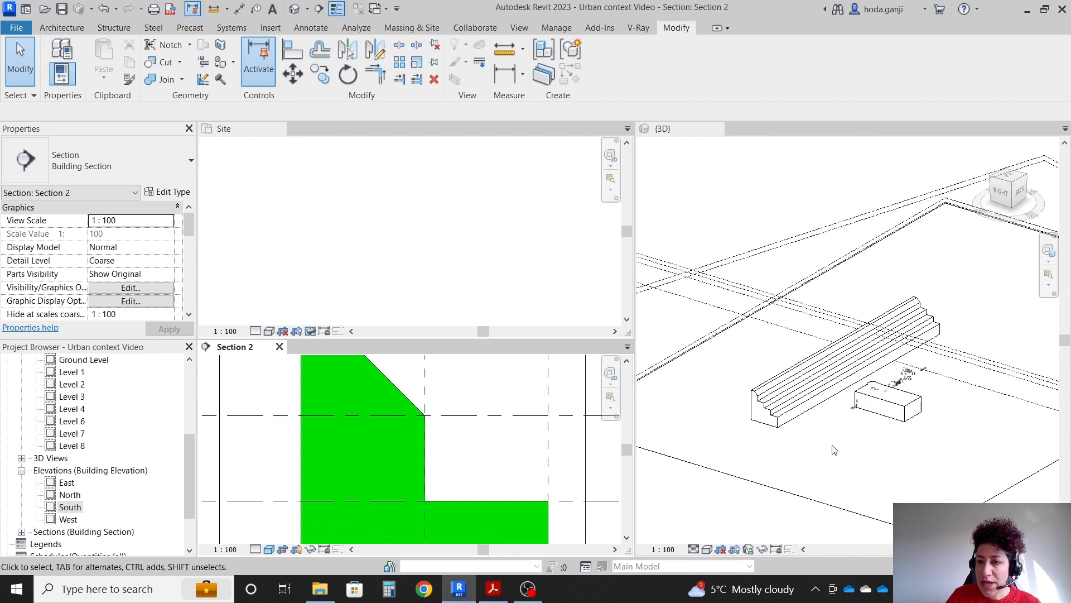
Run the winter solstice Solar Study in 3D frame by frame, examining the shadows on the neighbouring building from 7:53 AM to 2:53 PM
{"action": "left_click", "coordinate": [787, 479]}
{"action": "middle_click_drag", "start_coordinate": [762, 511], "coordinate": [874, 511], "text": "shift"}
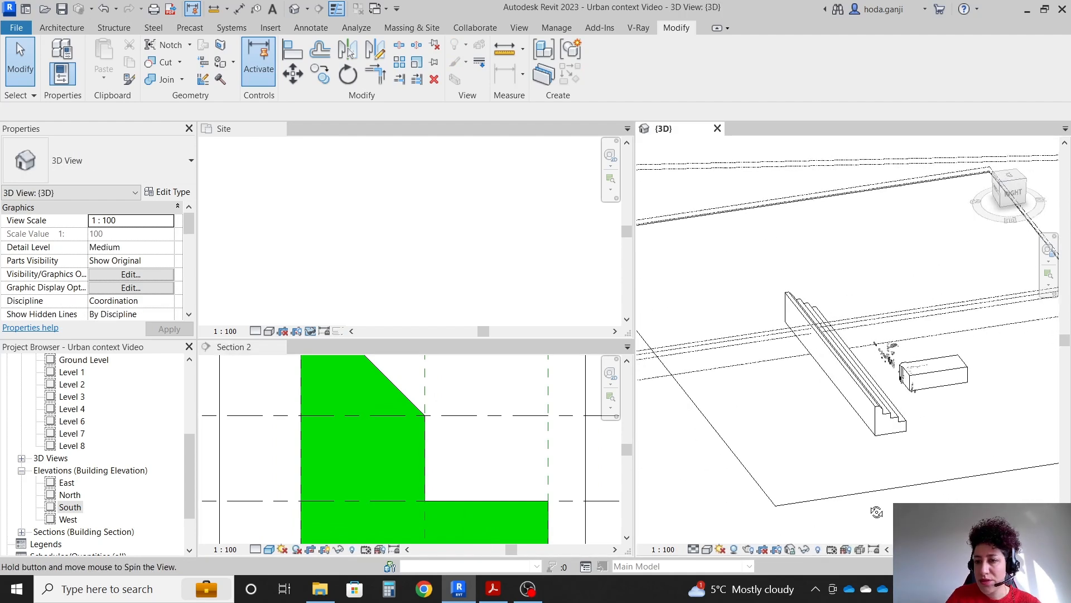
{"action": "scroll", "coordinate": [932, 374], "scroll_direction": "up", "scroll_amount": 6}
{"action": "middle_click_drag", "start_coordinate": [902, 459], "coordinate": [960, 410], "text": "shift"}
{"action": "left_click", "coordinate": [721, 550]}
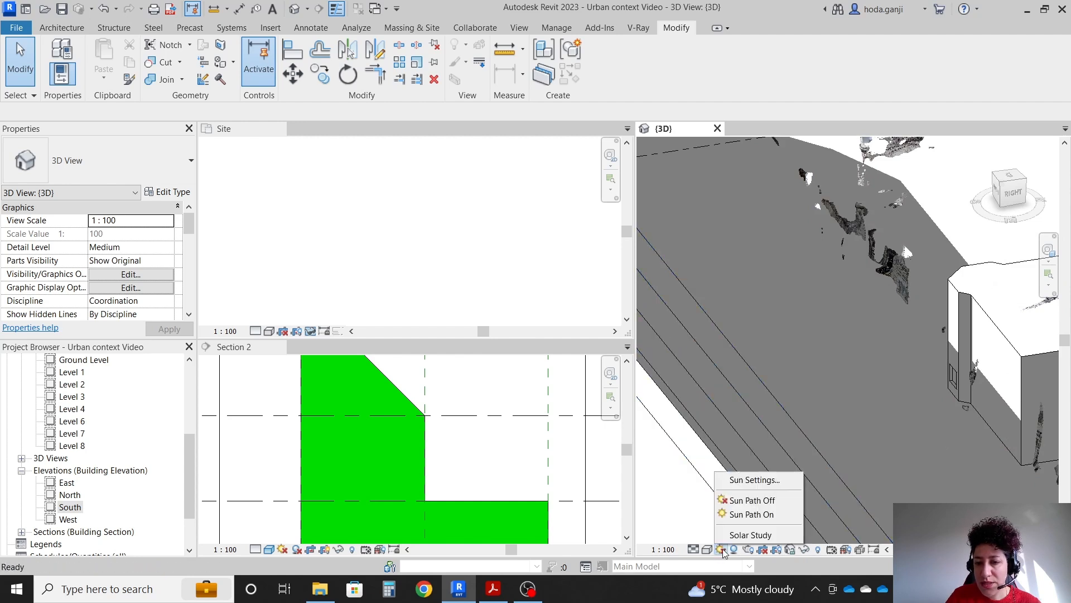
{"action": "left_click", "coordinate": [731, 536]}
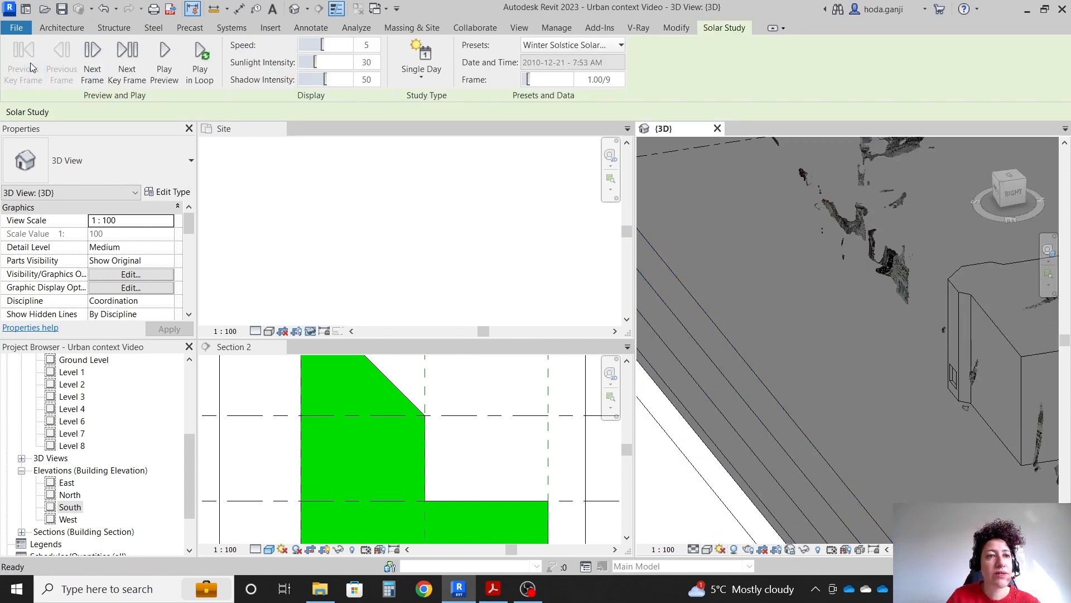
{"action": "left_click", "coordinate": [92, 73]}
{"action": "left_click", "coordinate": [92, 72]}
{"action": "left_click", "coordinate": [93, 73]}
{"action": "left_click", "coordinate": [94, 74]}
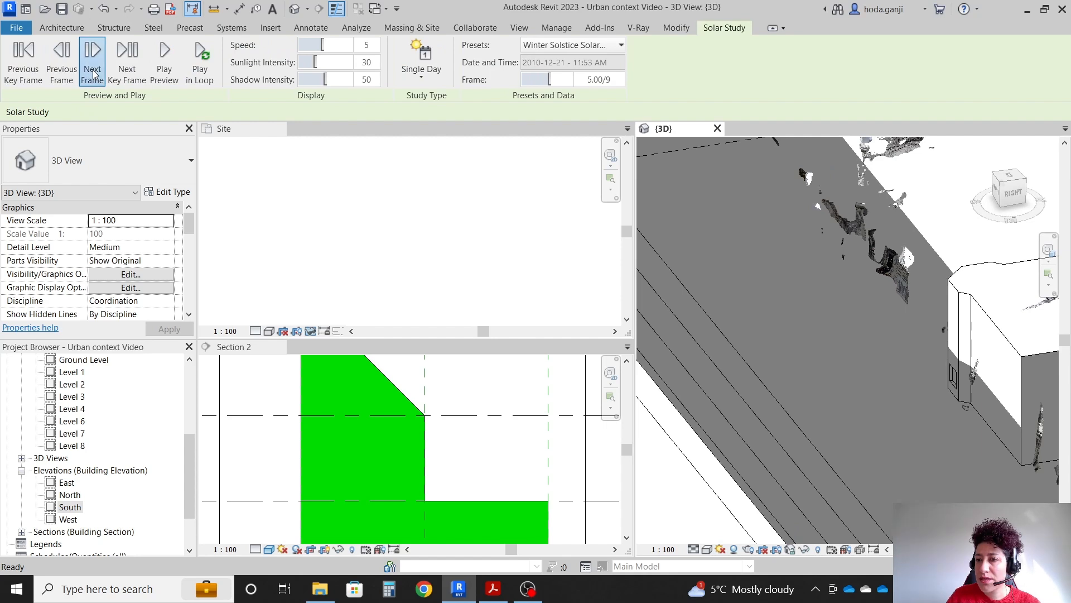
{"action": "left_click", "coordinate": [94, 75]}
{"action": "left_click", "coordinate": [93, 73]}
{"action": "left_click", "coordinate": [92, 74]}
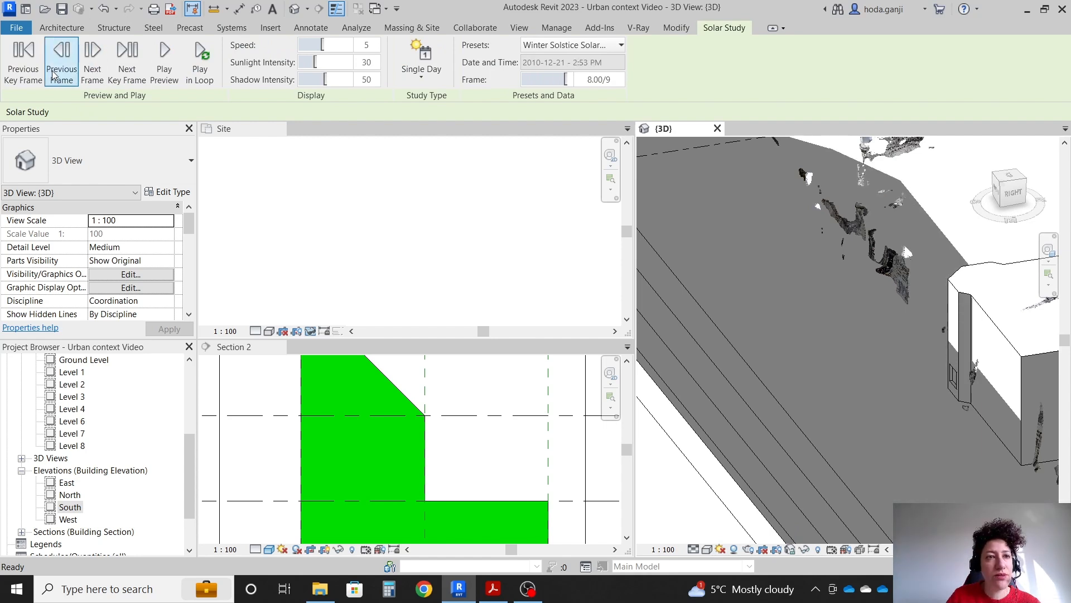
Open the stepped mass for in-place editing from Section 2 and lower its top face by about 1.54
{"action": "left_click", "coordinate": [416, 490]}
{"action": "scroll", "coordinate": [357, 474], "scroll_direction": "down", "scroll_amount": 2}
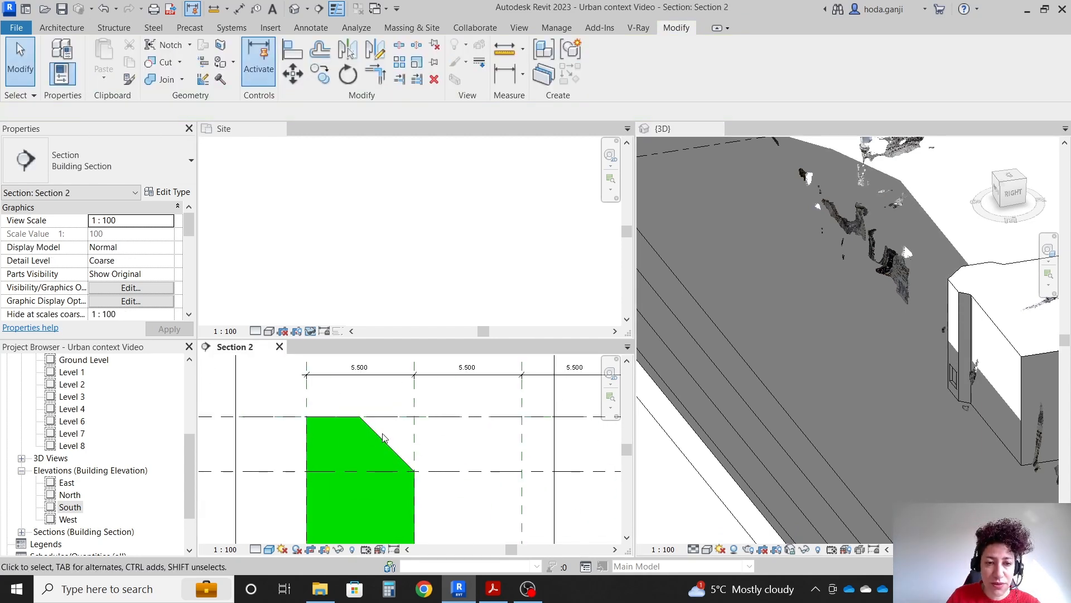
{"action": "left_click", "coordinate": [322, 473]}
{"action": "left_click", "coordinate": [607, 58]}
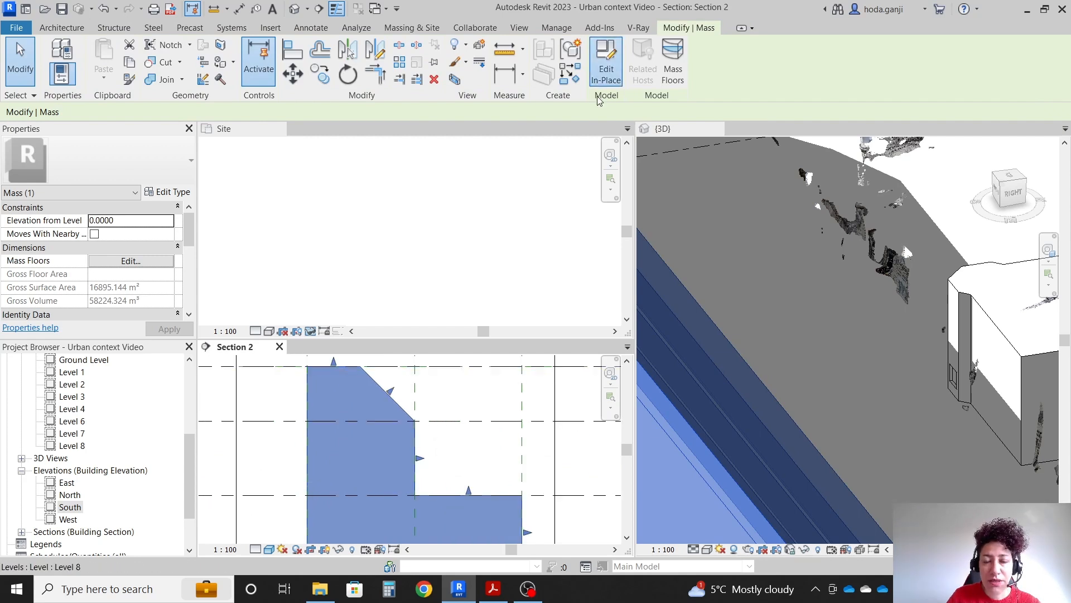
{"action": "scroll", "coordinate": [385, 404], "scroll_direction": "down", "scroll_amount": 1}
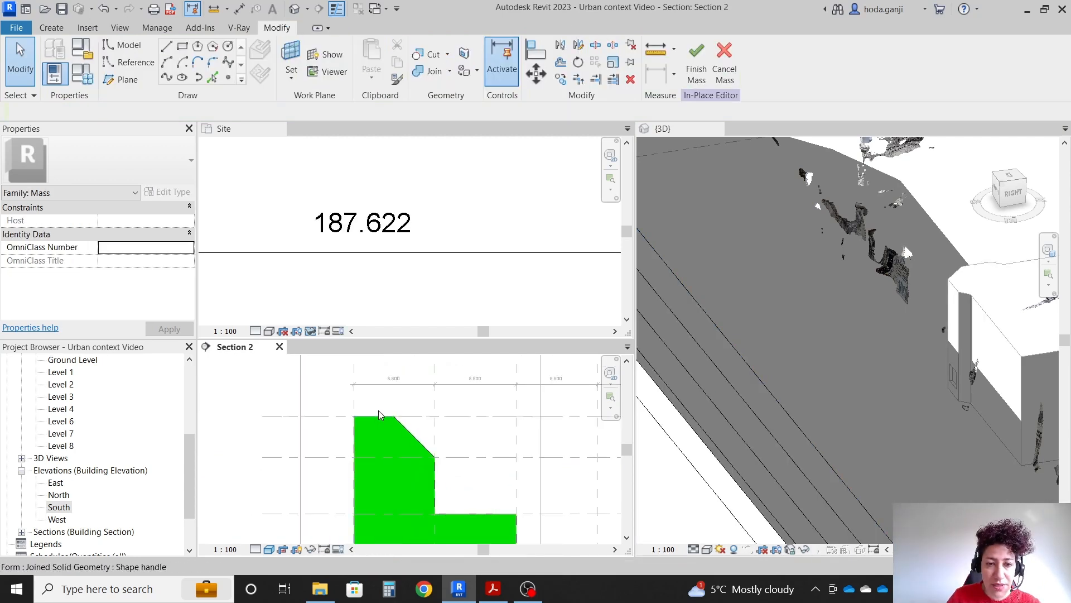
{"action": "left_click", "coordinate": [382, 419]}
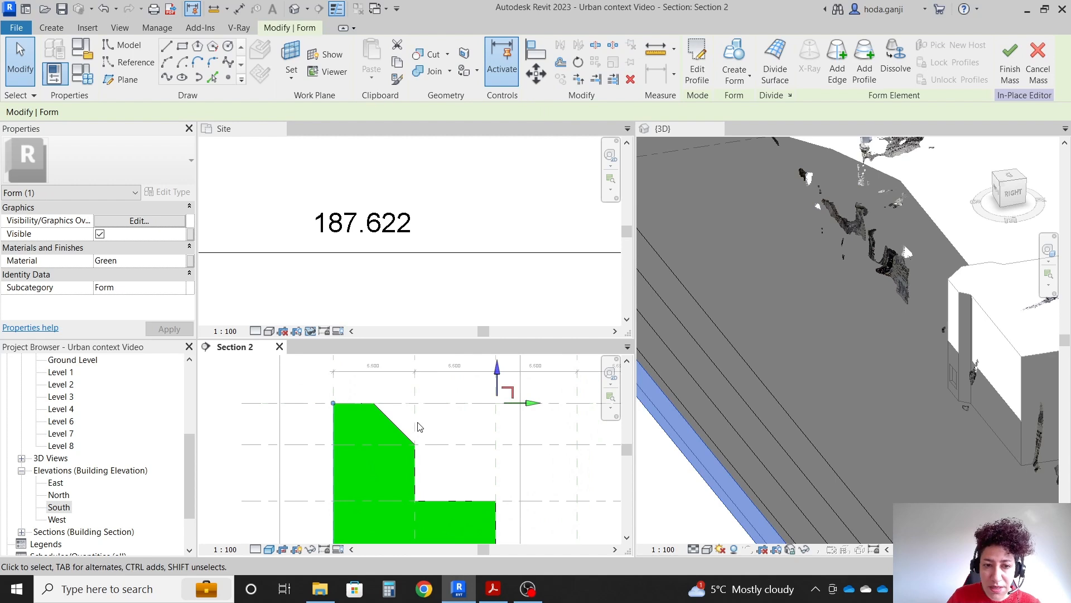
{"action": "left_click_drag", "start_coordinate": [497, 372], "coordinate": [506, 396]}
Set the top face's distance below the uppermost level line to 1.8 and finish the mass
{"action": "scroll", "coordinate": [342, 430], "scroll_direction": "up", "scroll_amount": 2}
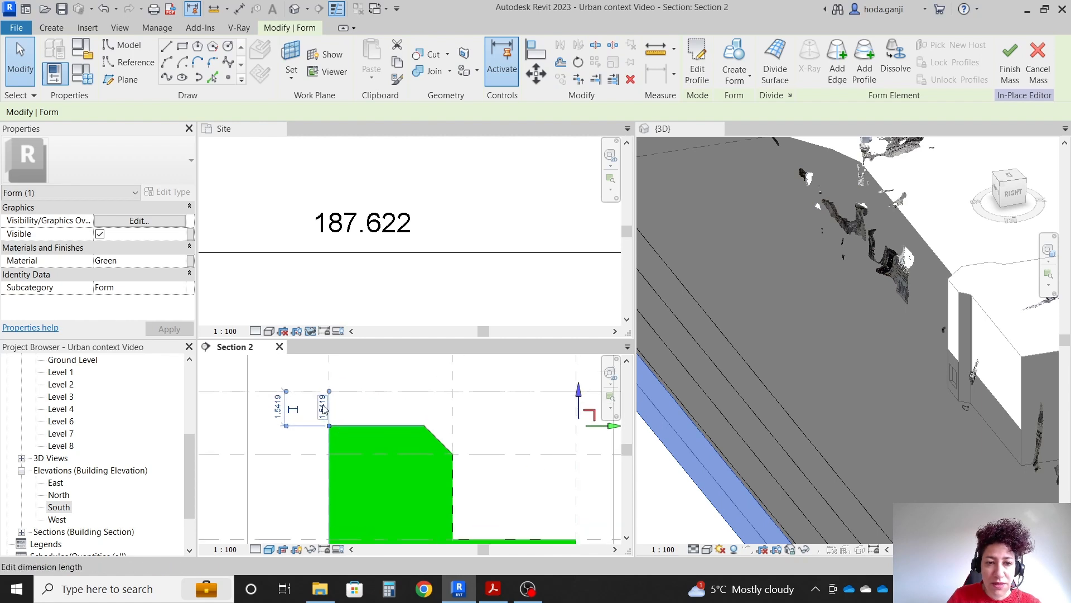
{"action": "left_click", "coordinate": [327, 412]}
{"action": "type", "text": "1."}
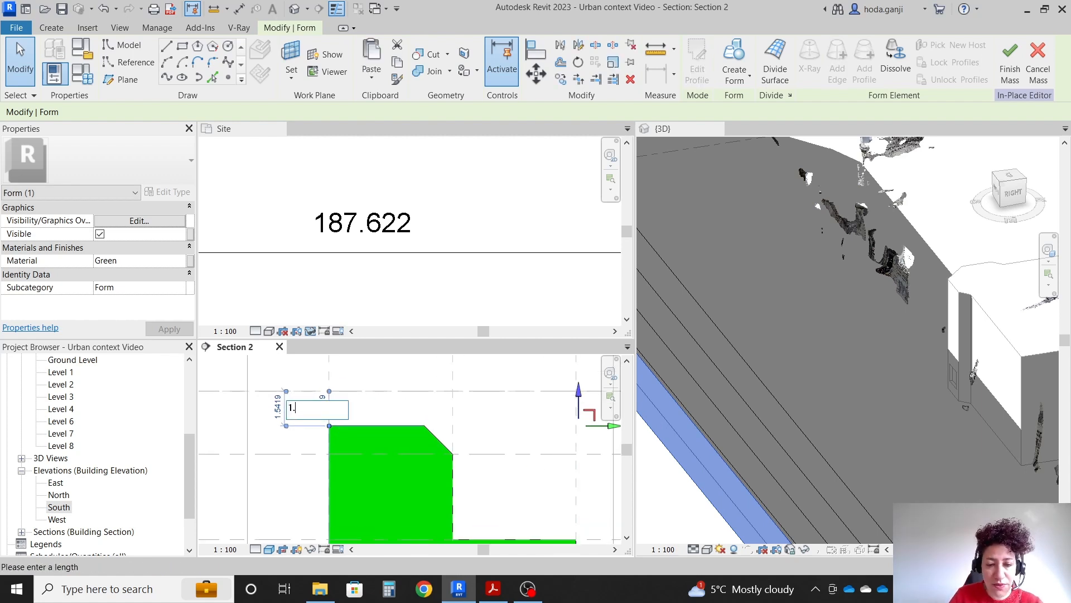
{"action": "type", "text": "8"}
{"action": "key", "text": "Return"}
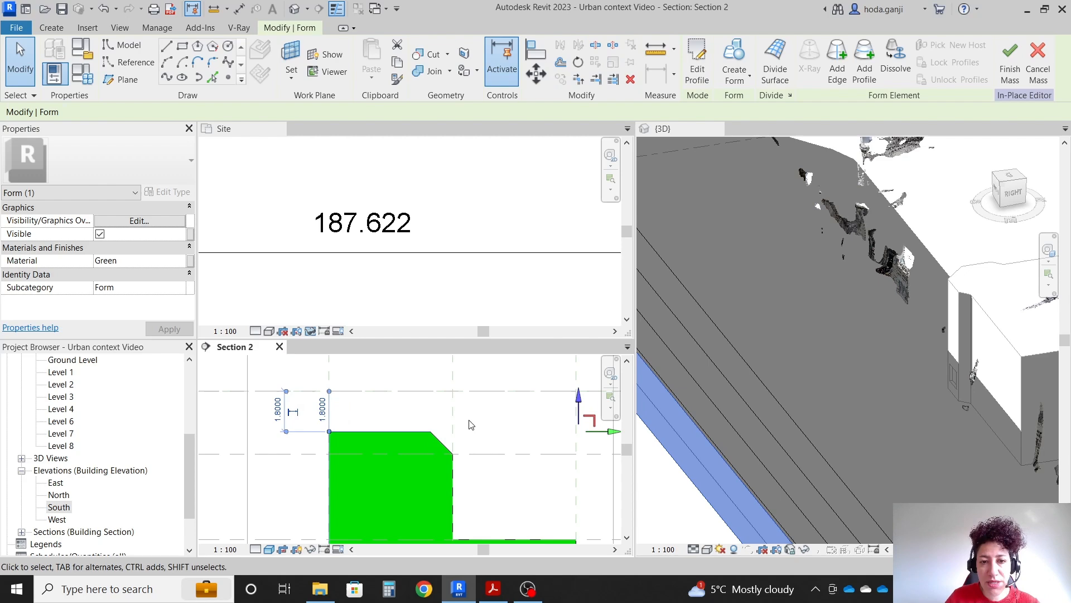
{"action": "left_click", "coordinate": [471, 425]}
{"action": "left_click", "coordinate": [696, 58]}
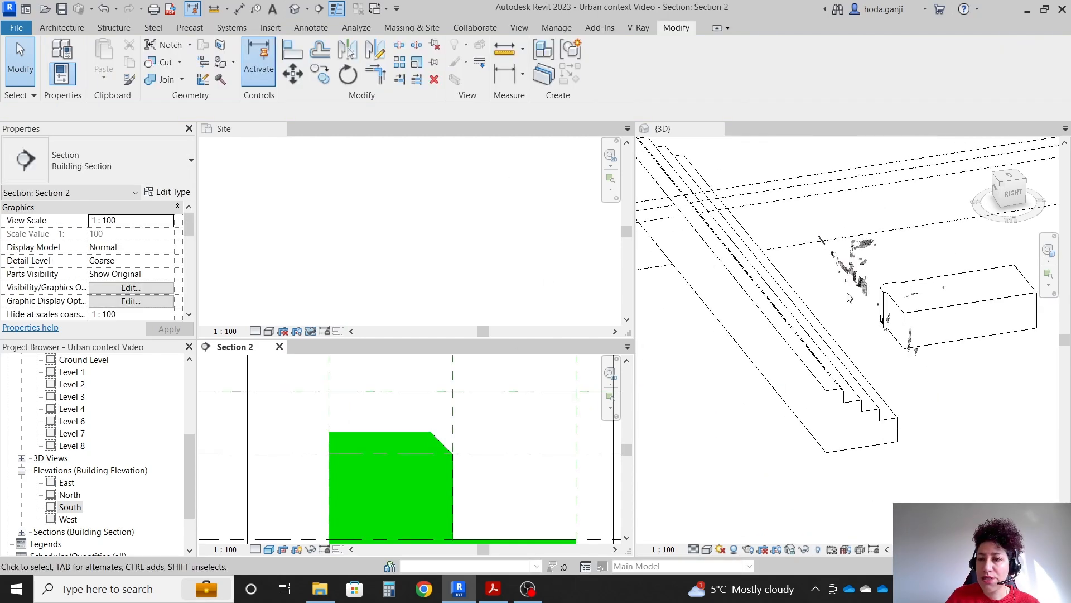
Start the winter solstice Solar Study in the 3D view, with the neighbouring building's facade and window opening in close view
{"action": "middle_click_drag", "start_coordinate": [901, 495], "coordinate": [926, 498], "text": "shift"}
{"action": "middle_click_drag", "start_coordinate": [853, 449], "coordinate": [903, 457], "text": "shift"}
{"action": "scroll", "coordinate": [966, 341], "scroll_direction": "up", "scroll_amount": 2}
{"action": "scroll", "coordinate": [971, 346], "scroll_direction": "up", "scroll_amount": 2}
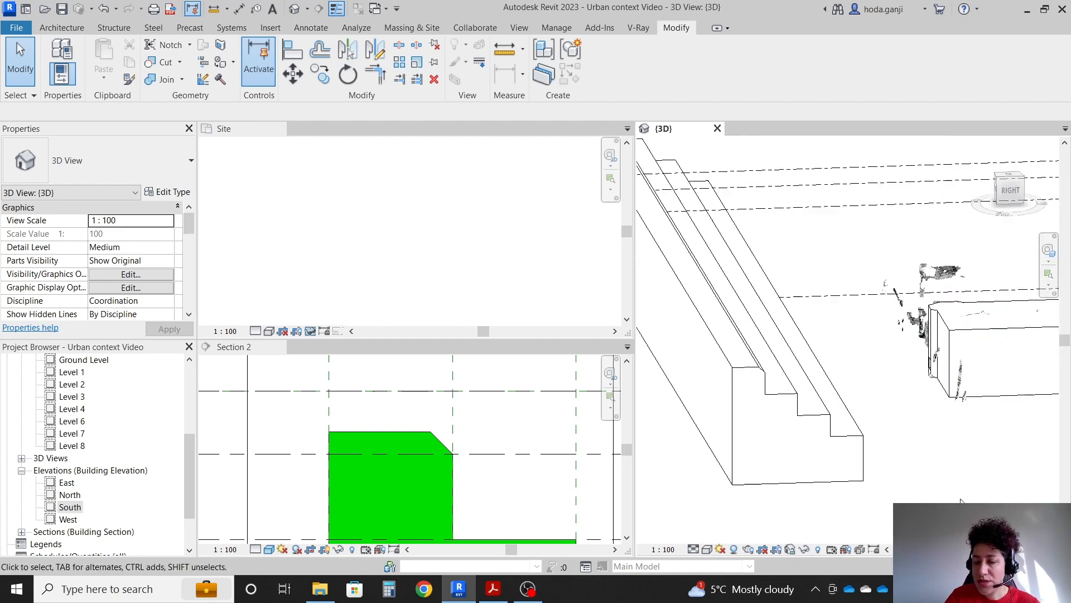
{"action": "scroll", "coordinate": [953, 341], "scroll_direction": "up", "scroll_amount": 1}
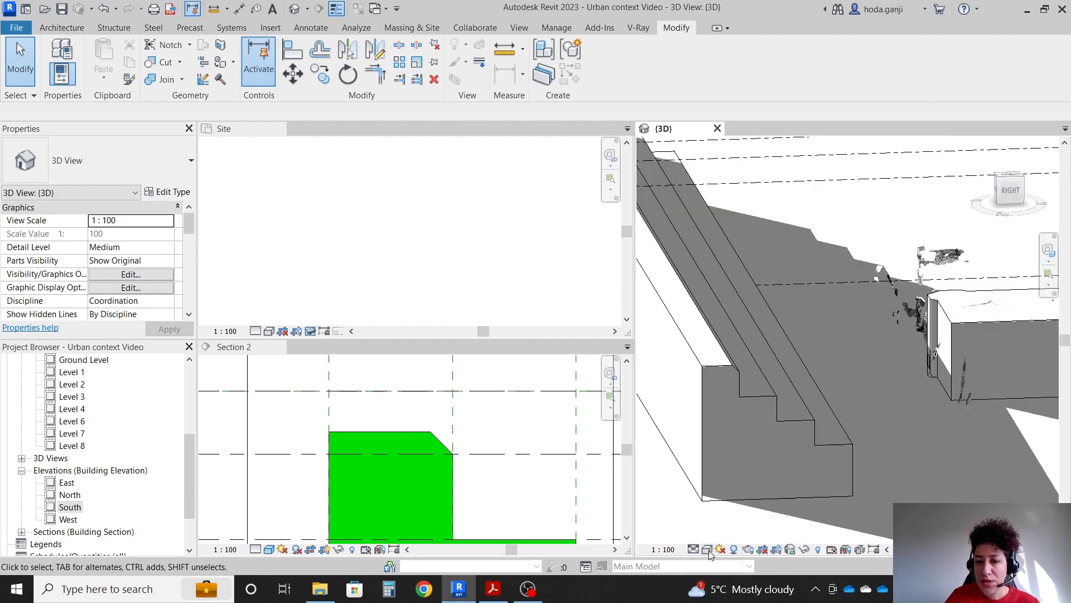
{"action": "left_click", "coordinate": [721, 549]}
{"action": "left_click", "coordinate": [751, 534]}
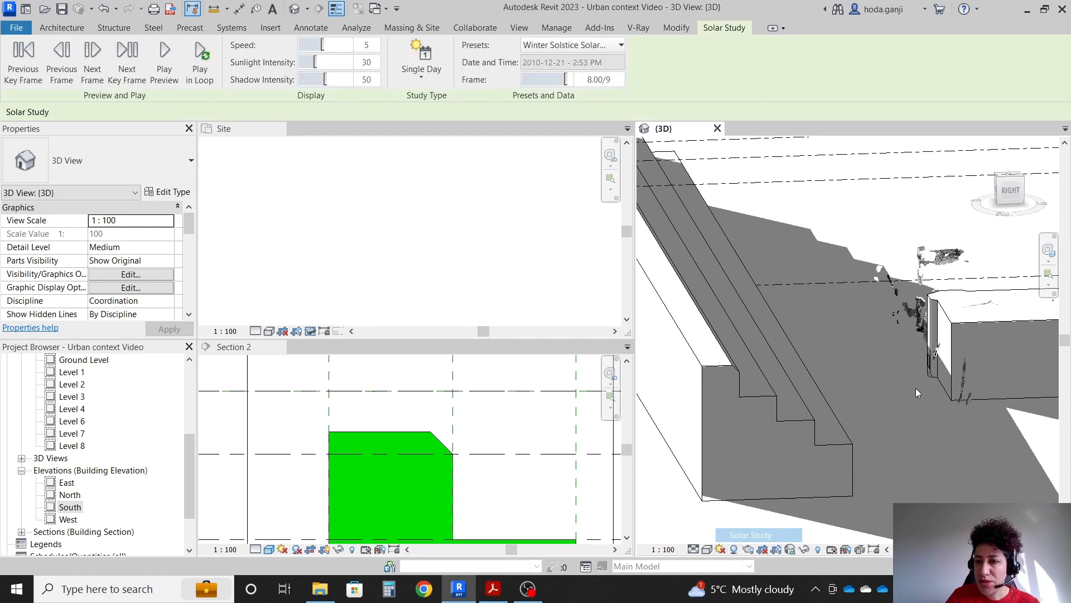
{"action": "scroll", "coordinate": [922, 420], "scroll_direction": "up", "scroll_amount": 4}
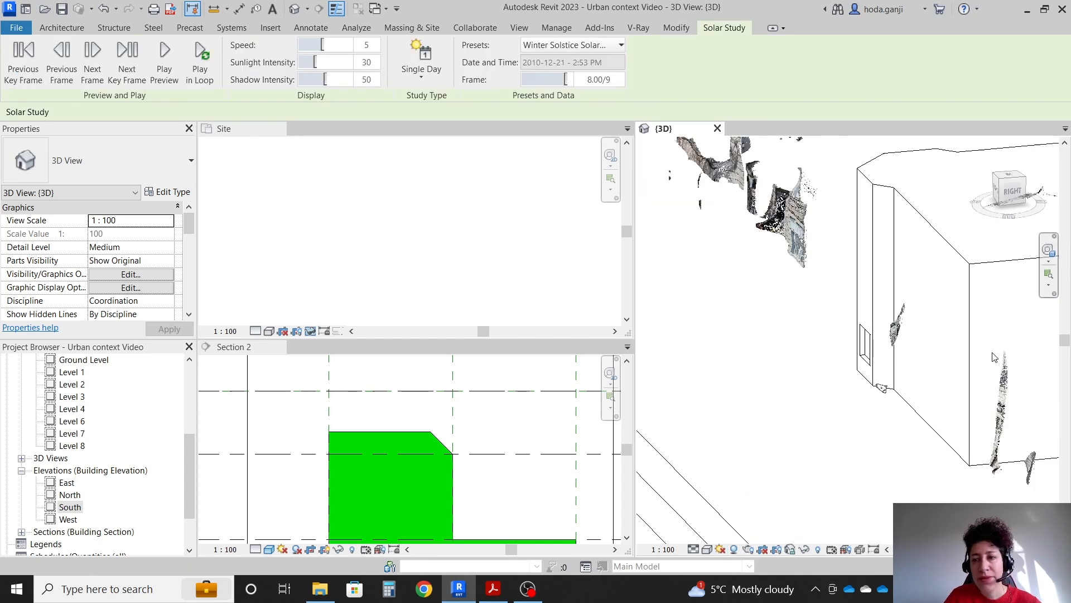
Step the one-hour solar study from 7:53 AM to 1:53 PM, comparing the shadow on the neighbouring window around 12:53 PM
{"action": "left_click", "coordinate": [24, 66]}
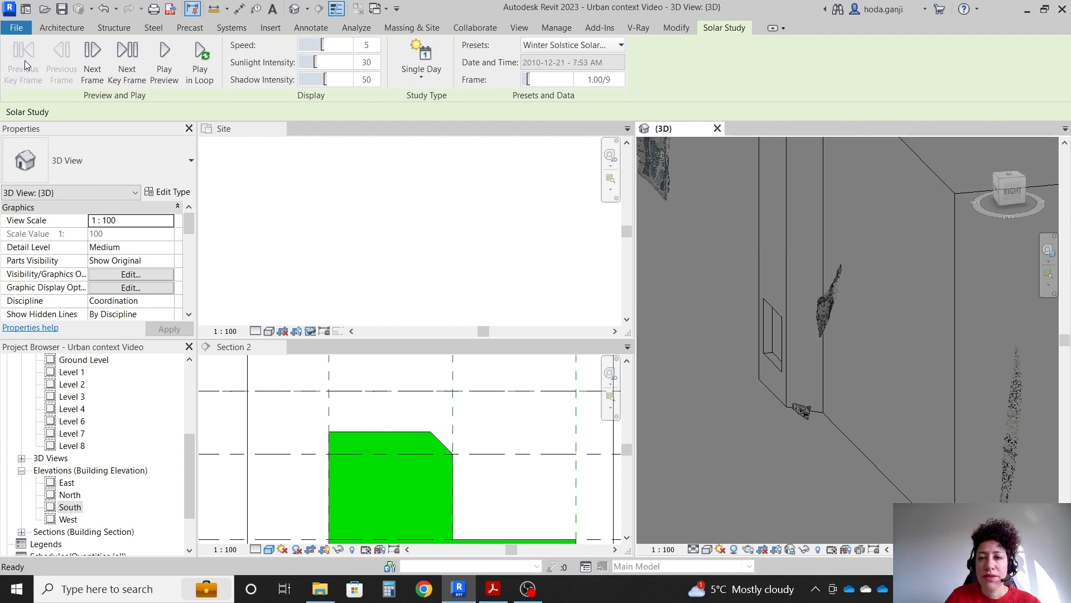
{"action": "left_click", "coordinate": [93, 67]}
{"action": "left_click", "coordinate": [93, 67]}
{"action": "left_click", "coordinate": [93, 67]}
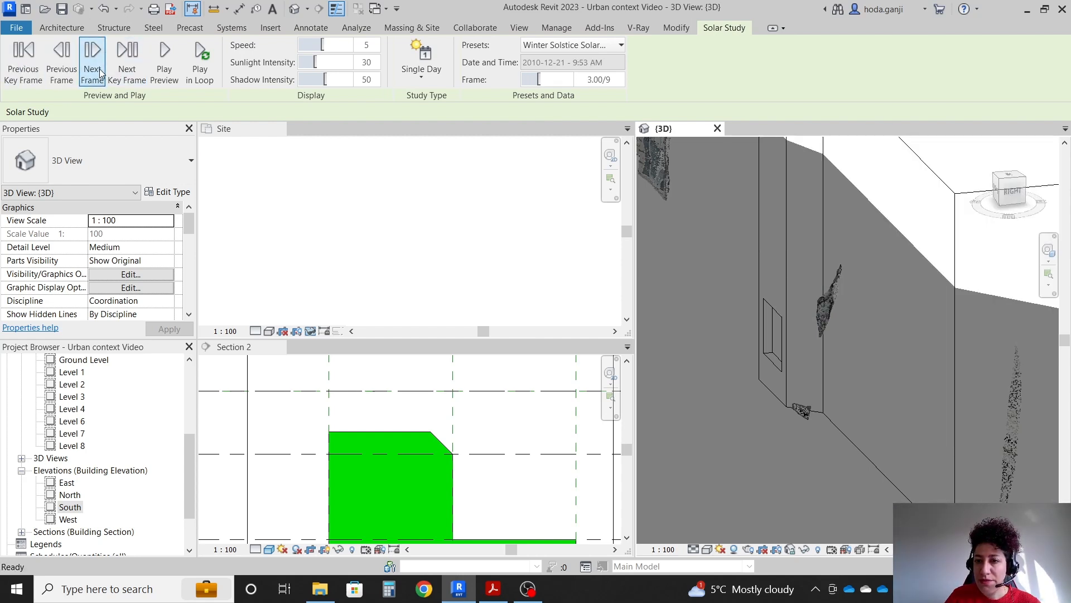
{"action": "left_click", "coordinate": [94, 68]}
{"action": "left_click", "coordinate": [94, 68]}
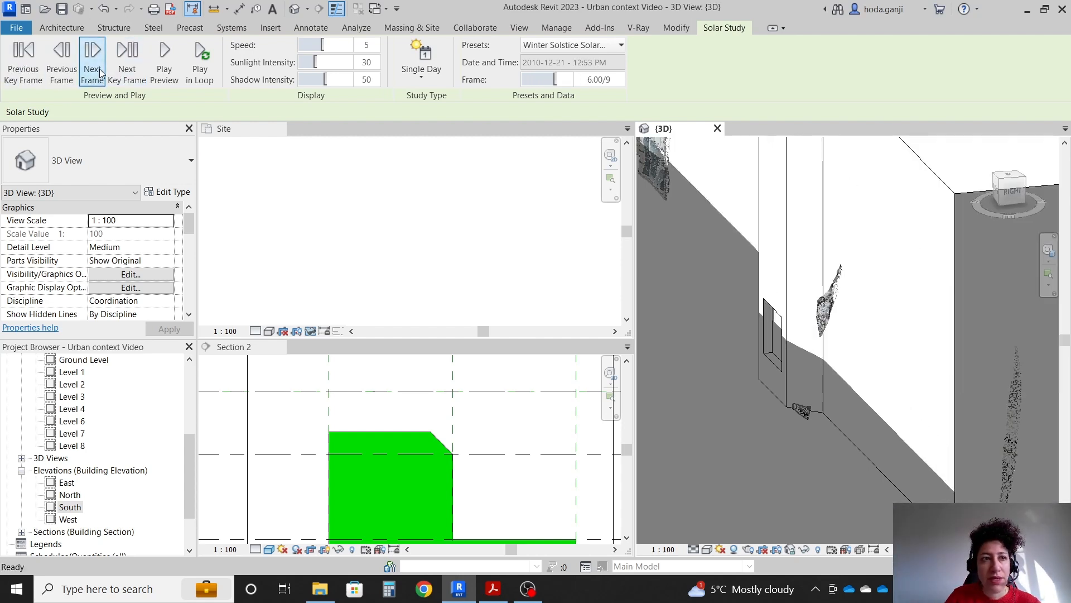
{"action": "left_click", "coordinate": [65, 72]}
{"action": "left_click", "coordinate": [92, 73]}
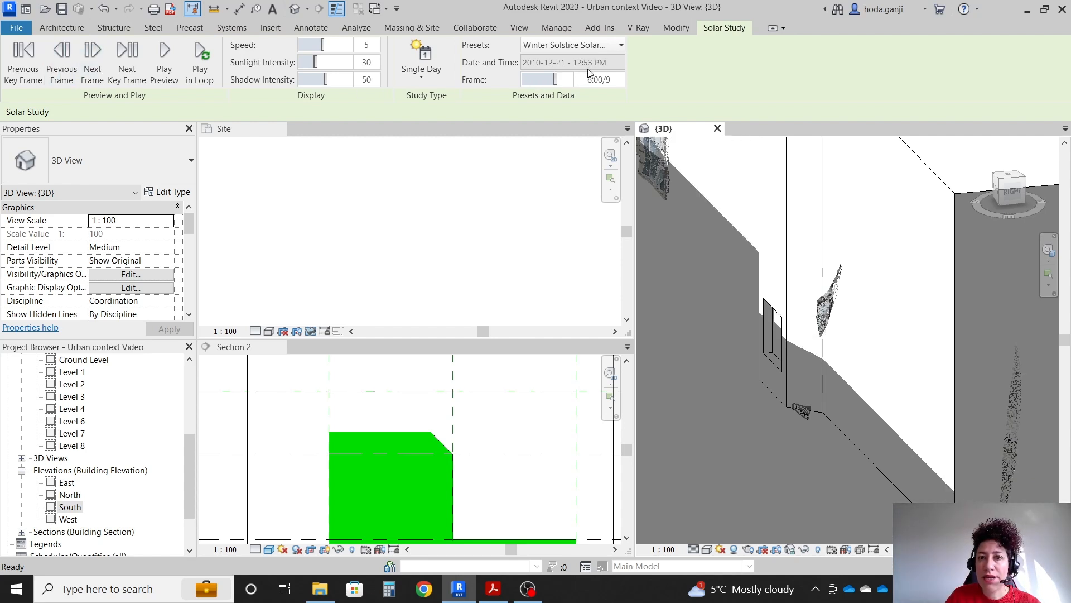
{"action": "left_click", "coordinate": [65, 74]}
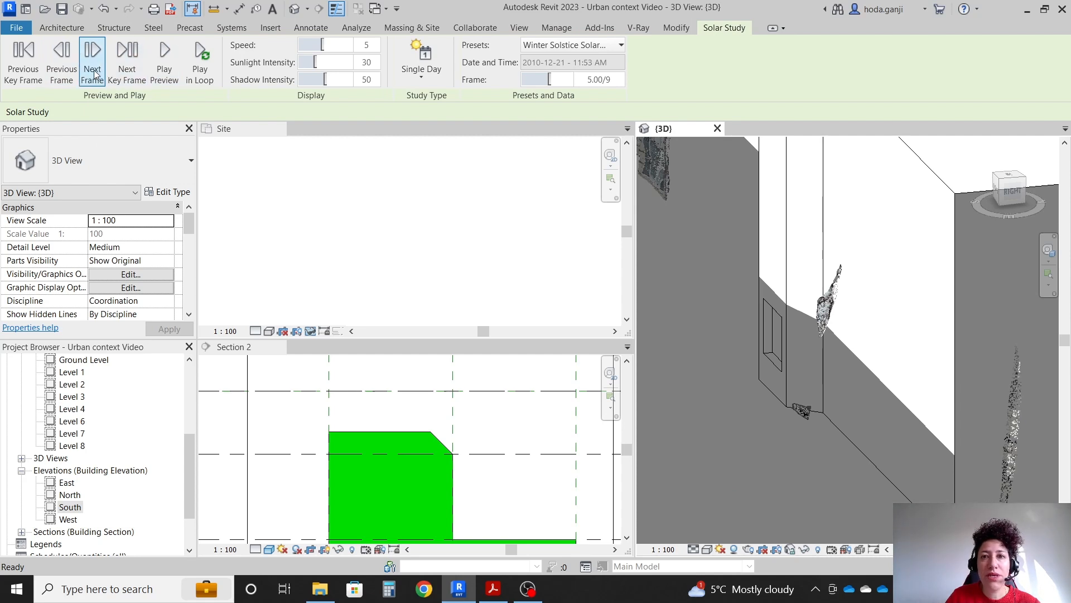
{"action": "left_click", "coordinate": [94, 74]}
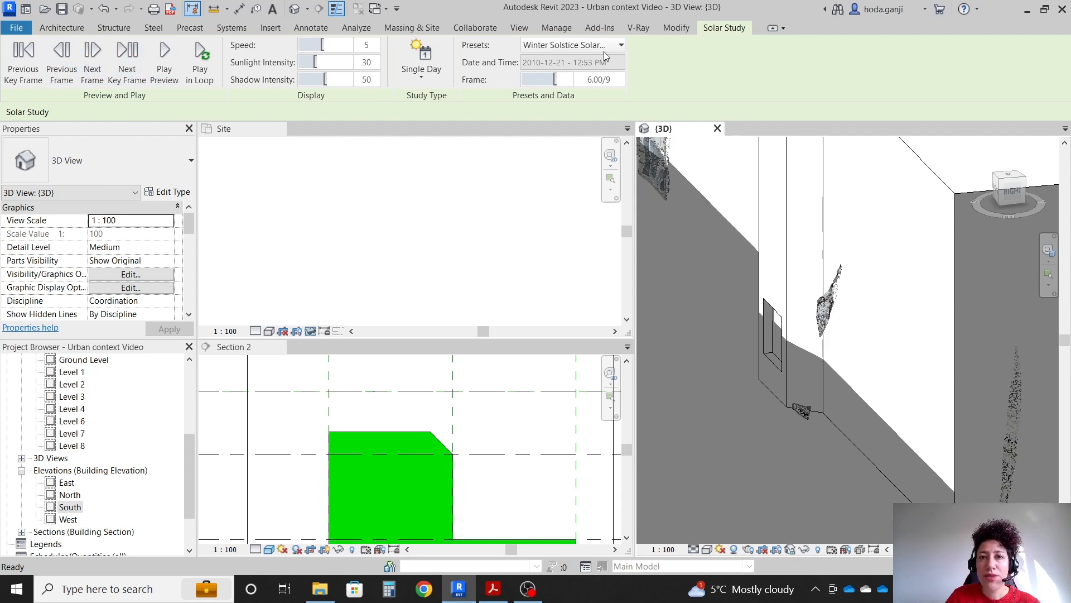
{"action": "left_click", "coordinate": [94, 72]}
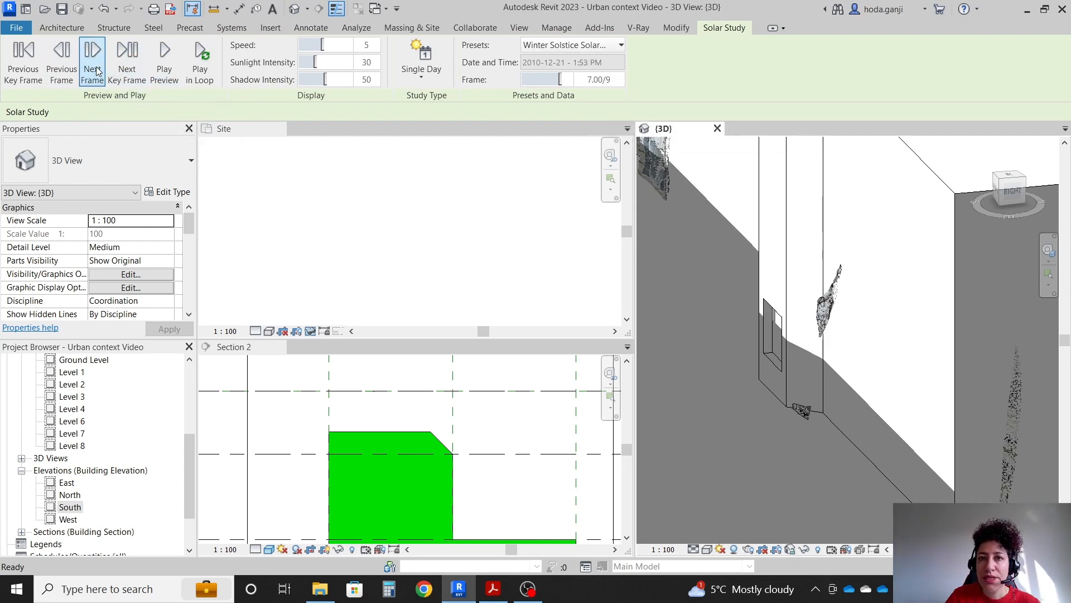
{"action": "left_click", "coordinate": [98, 71]}
{"action": "left_click", "coordinate": [684, 414]}
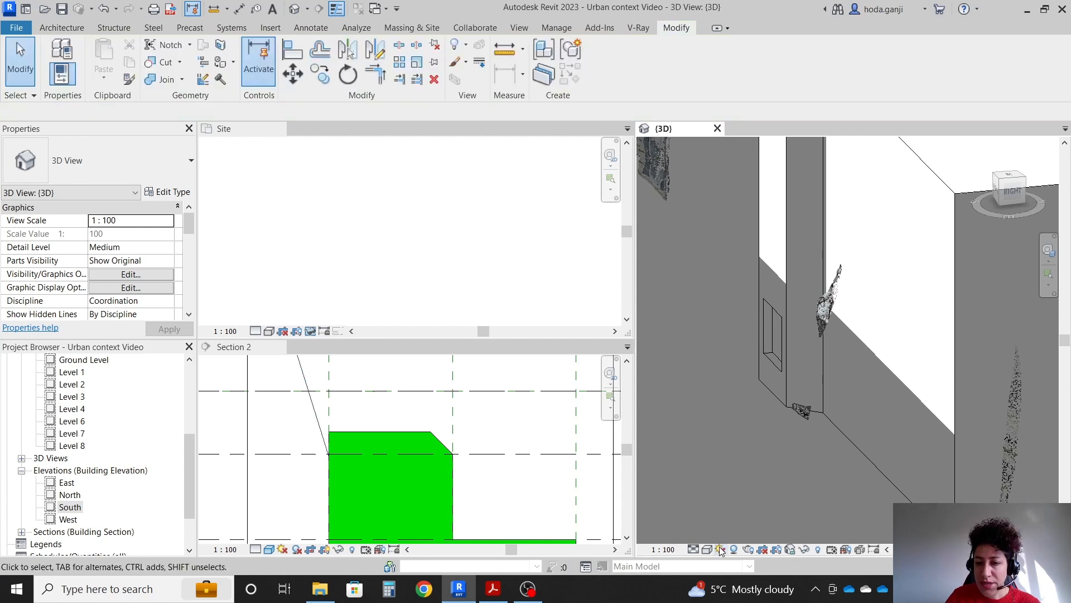
Set the Winter Solstice Solar Study's time interval to 30 minutes in the 3D view's sun settings
{"action": "left_click", "coordinate": [721, 550]}
{"action": "left_click", "coordinate": [748, 476]}
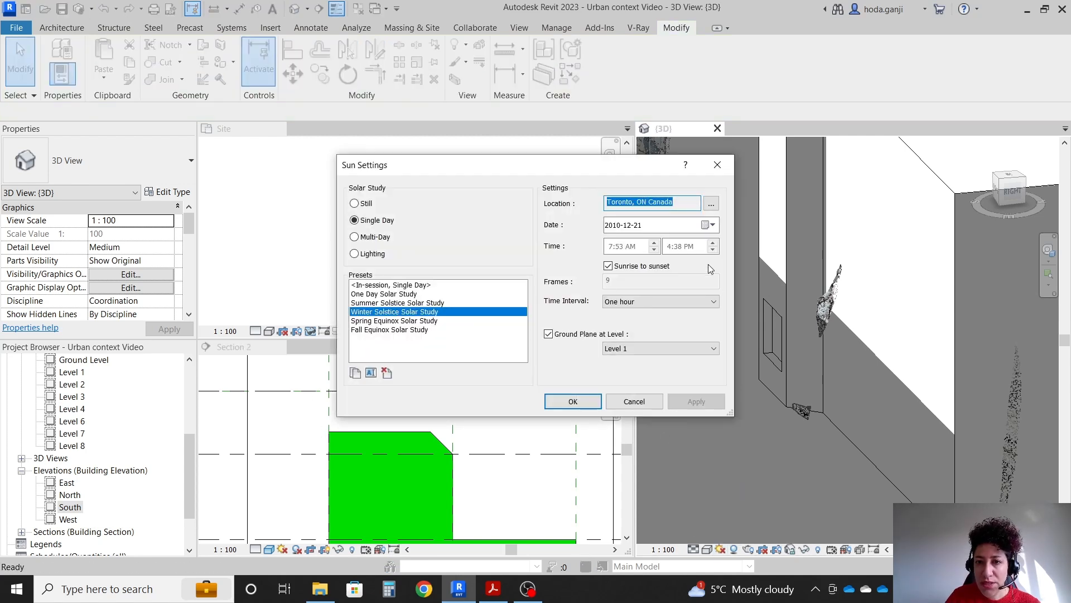
{"action": "left_click", "coordinate": [660, 304]}
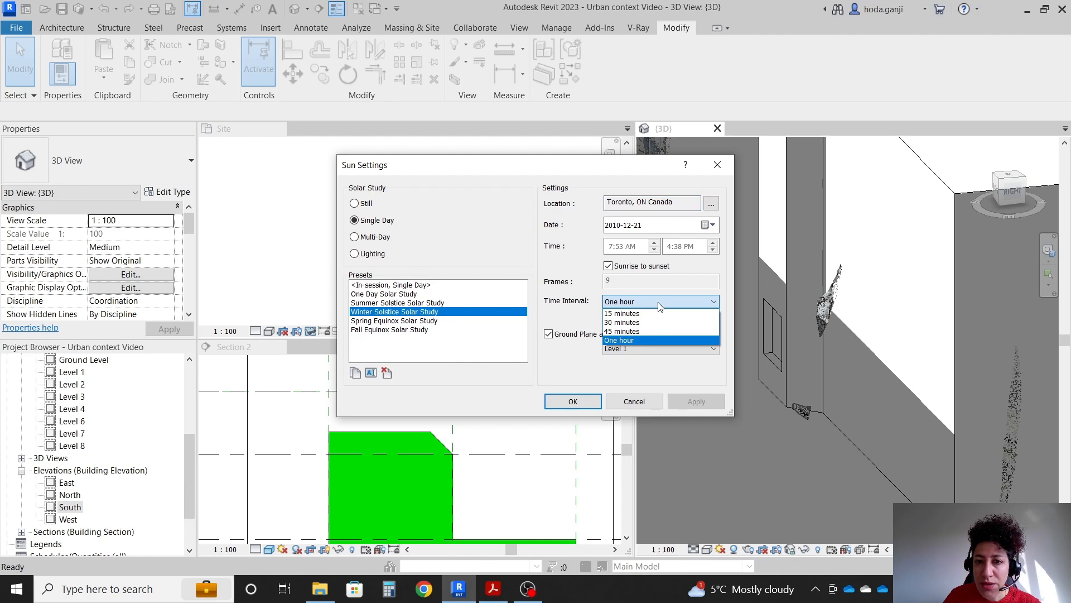
{"action": "left_click", "coordinate": [650, 322]}
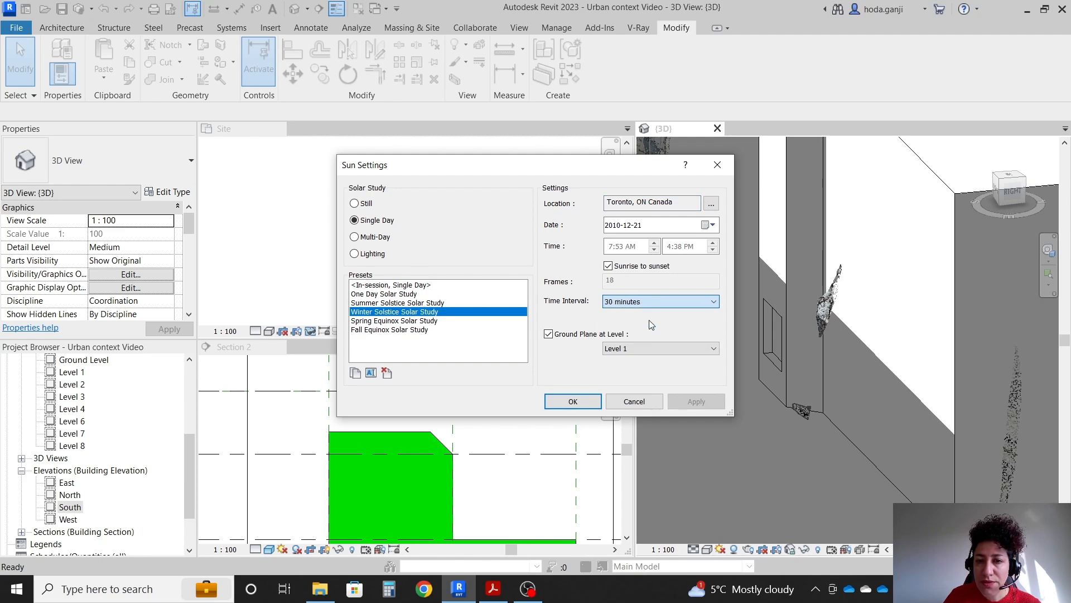
{"action": "left_click", "coordinate": [575, 401]}
Run the half-hour solar study through the late morning to 1:23 PM, examining the shadow edge at the neighbouring building's window
{"action": "left_click", "coordinate": [721, 551]}
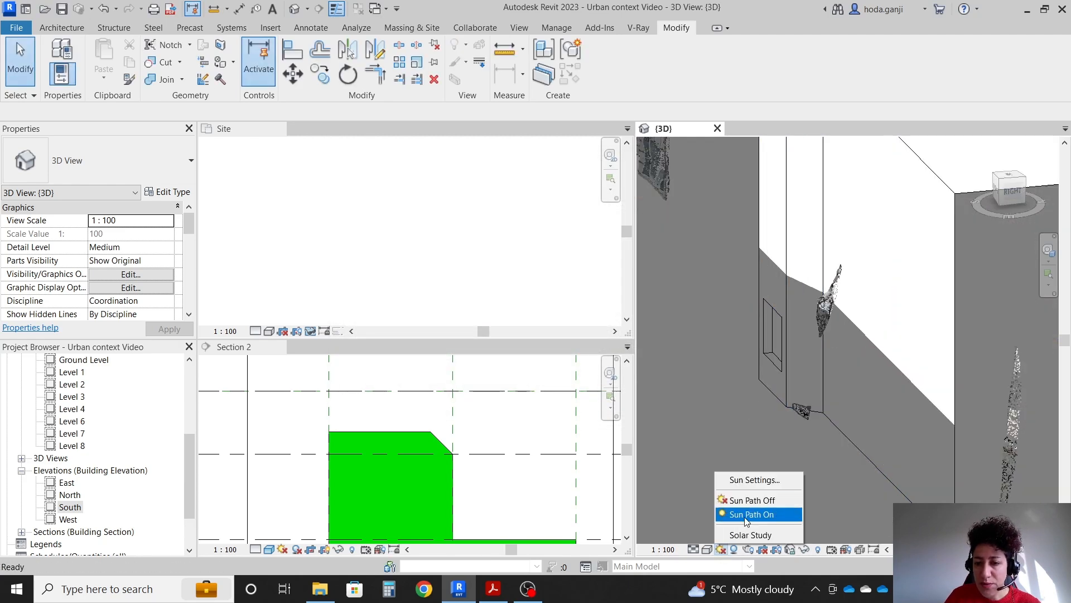
{"action": "left_click", "coordinate": [752, 536]}
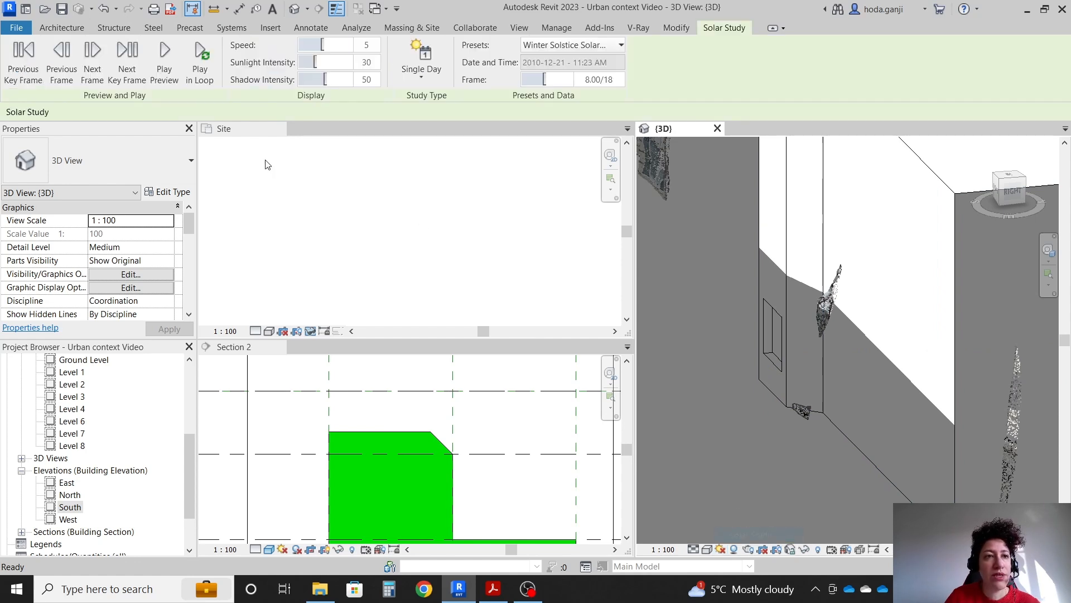
{"action": "left_click", "coordinate": [58, 72]}
{"action": "left_click", "coordinate": [92, 72]}
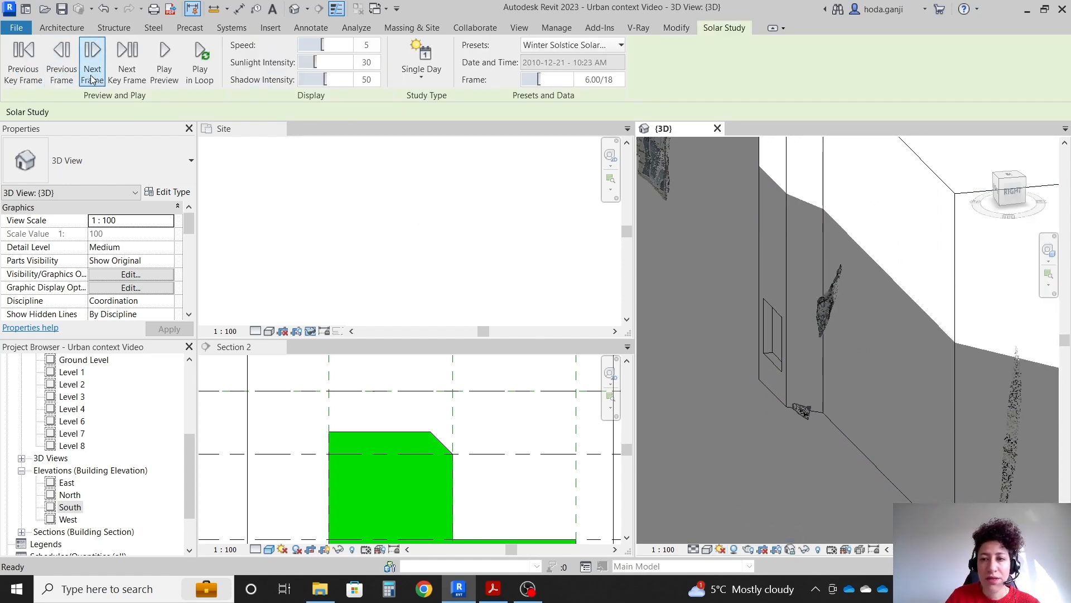
{"action": "left_click", "coordinate": [92, 73]}
{"action": "left_click", "coordinate": [92, 75]}
{"action": "left_click", "coordinate": [92, 77]}
{"action": "left_click", "coordinate": [92, 77]}
{"action": "left_click", "coordinate": [92, 77]}
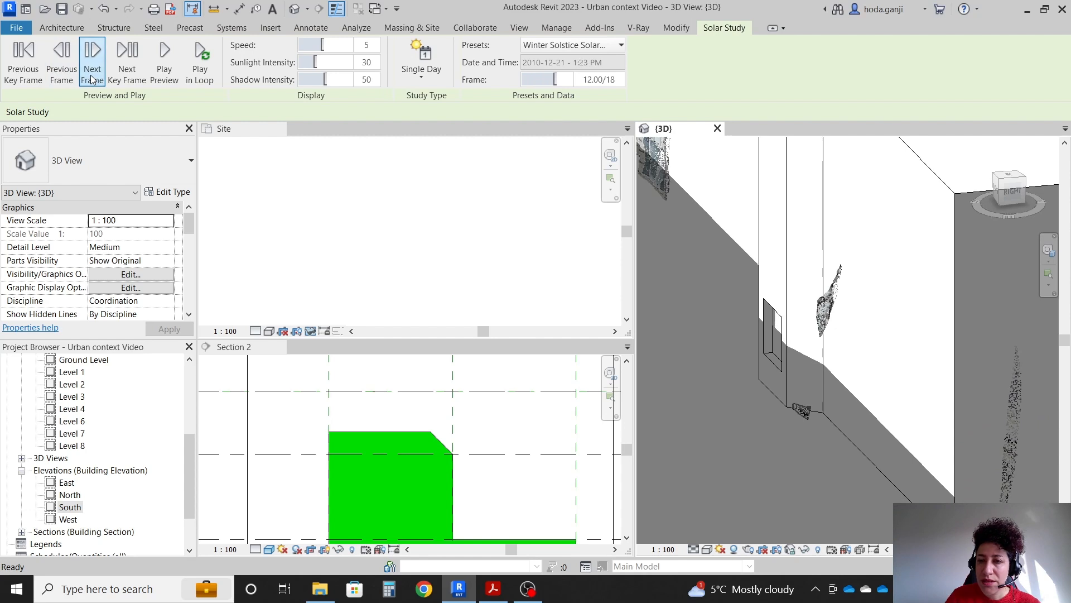
{"action": "left_click", "coordinate": [54, 61]}
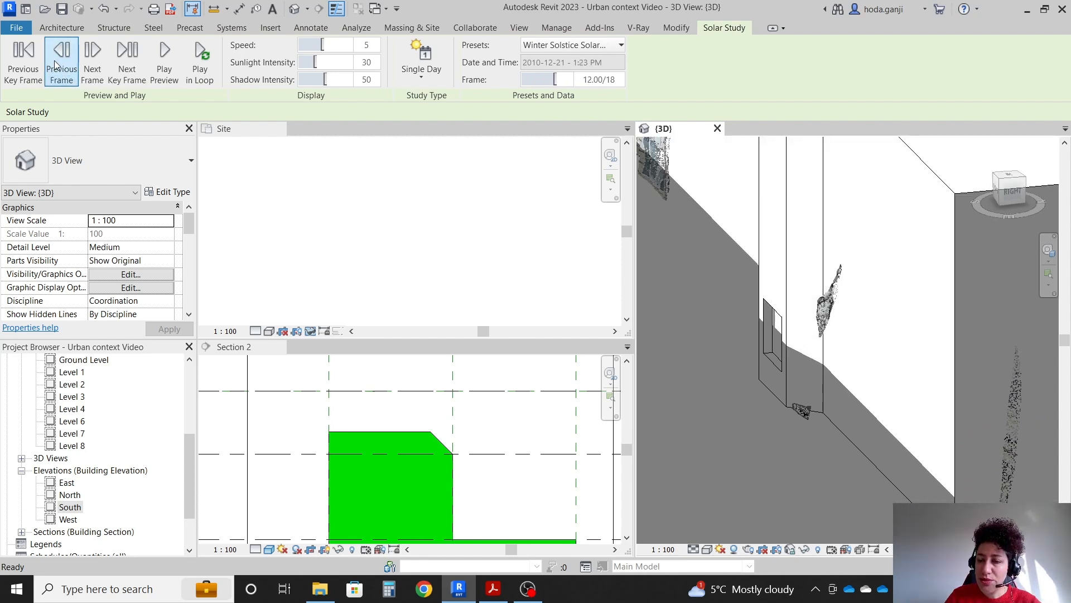
{"action": "left_click", "coordinate": [92, 64]}
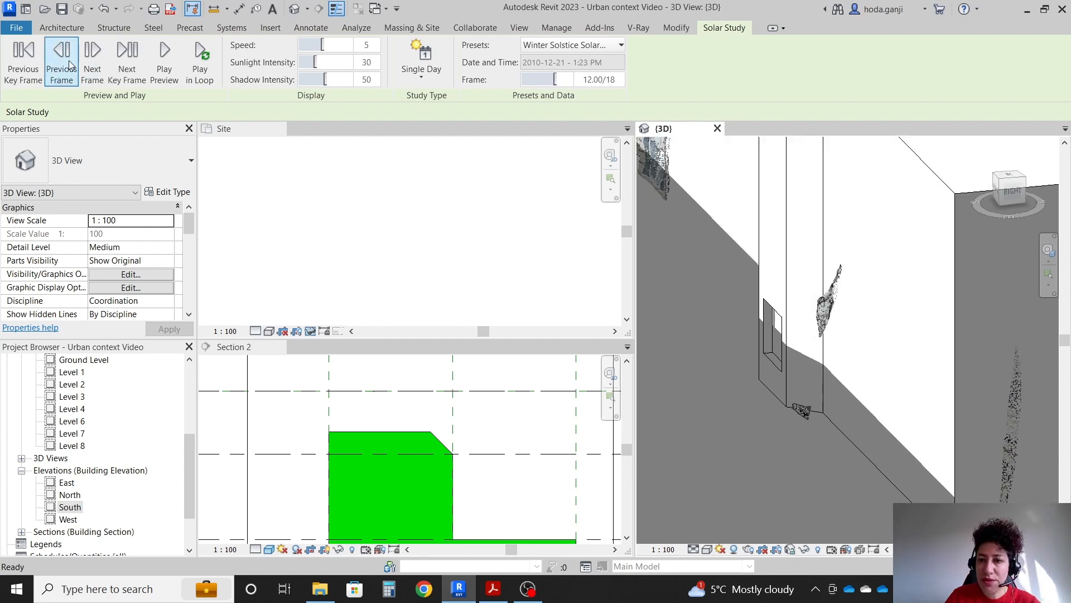
Try to move the stepped mass's top face directly in Section 2 without opening the mass for in-place editing
{"action": "left_click", "coordinate": [483, 430]}
{"action": "left_click", "coordinate": [417, 439]}
{"action": "scroll", "coordinate": [343, 455], "scroll_direction": "down", "scroll_amount": 2}
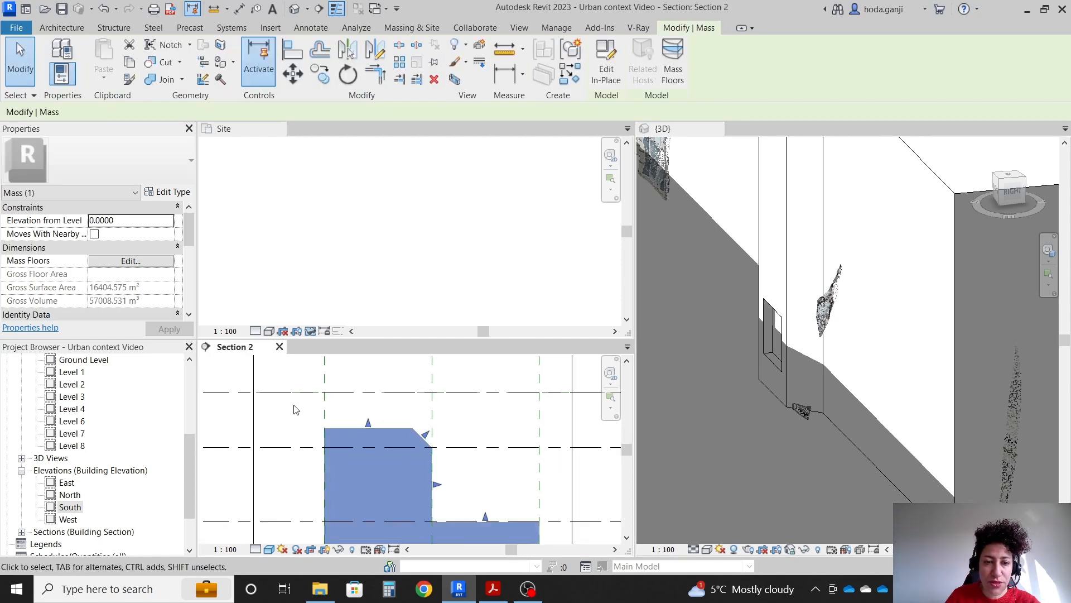
{"action": "scroll", "coordinate": [343, 455], "scroll_direction": "up", "scroll_amount": 1}
{"action": "left_click_drag", "start_coordinate": [346, 423], "coordinate": [346, 413]}
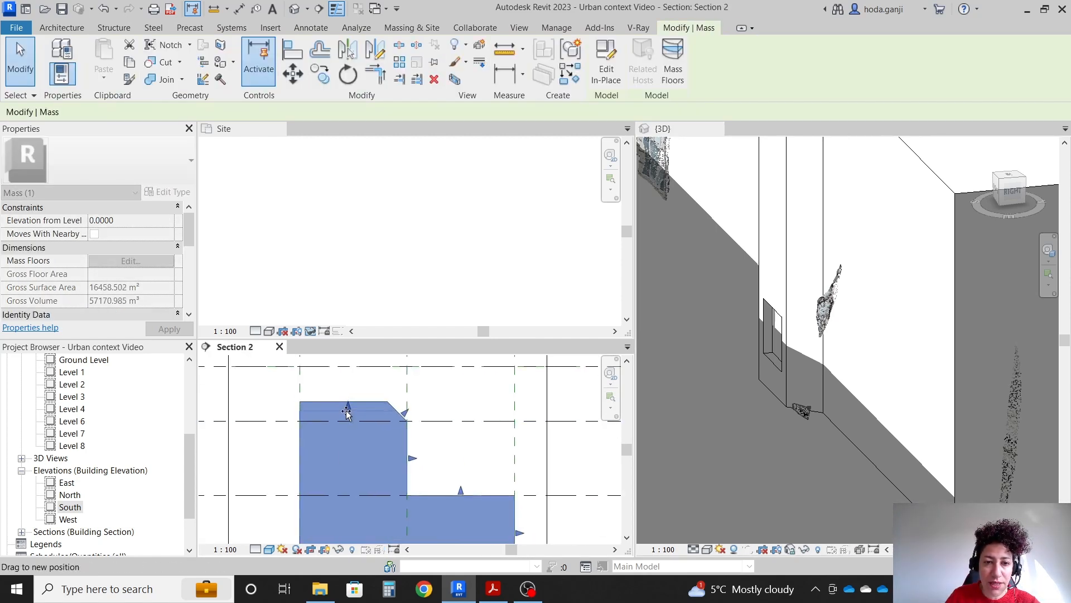
{"action": "left_click", "coordinate": [466, 402]}
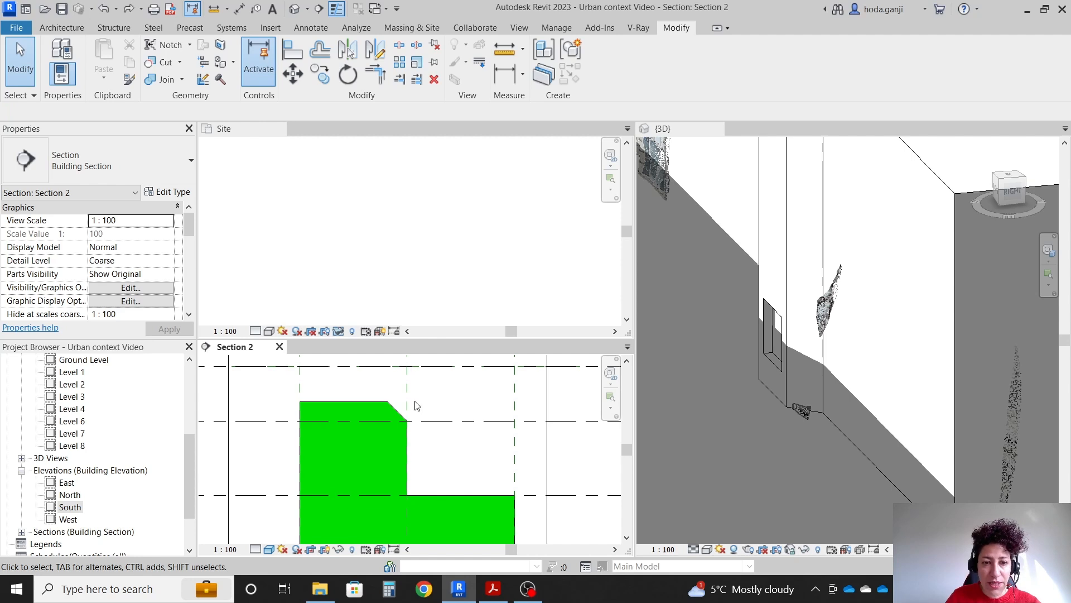
Open the stepped mass for in-place editing and set its top face 0.5 above the level line below it
{"action": "left_click", "coordinate": [389, 402]}
{"action": "left_click", "coordinate": [614, 62]}
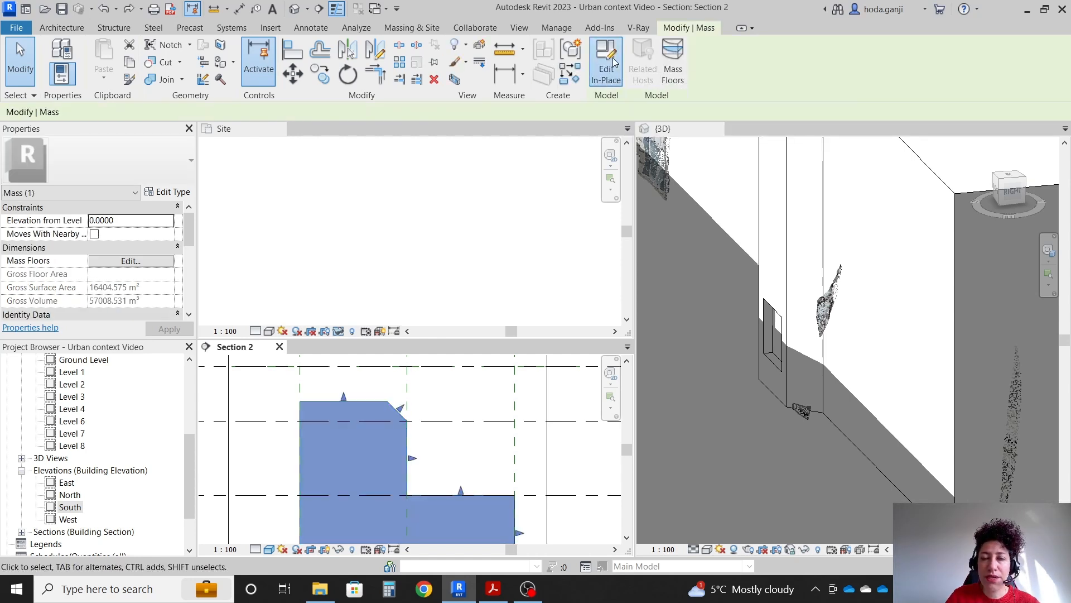
{"action": "scroll", "coordinate": [346, 413], "scroll_direction": "up", "scroll_amount": 2}
{"action": "left_click", "coordinate": [350, 391]}
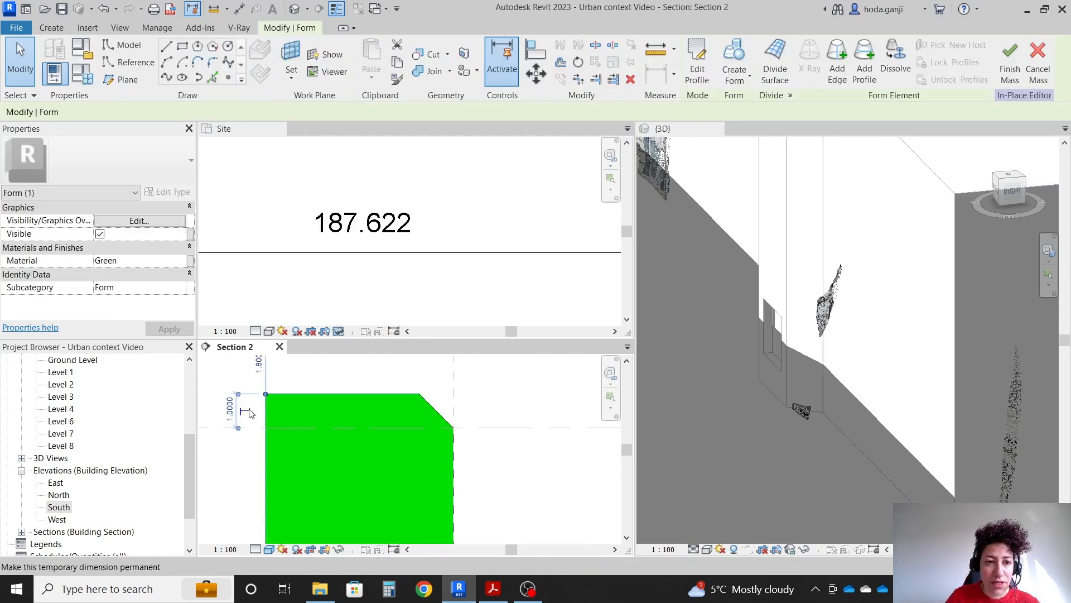
{"action": "type", "text": "0.5"}
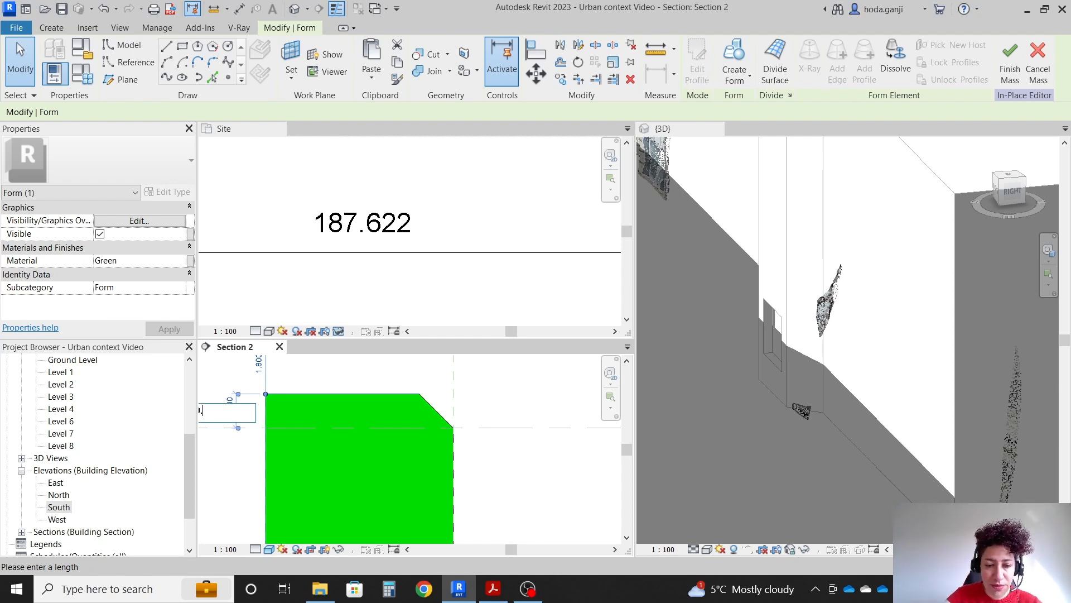
{"action": "key", "text": "Return"}
{"action": "left_click", "coordinate": [423, 399]}
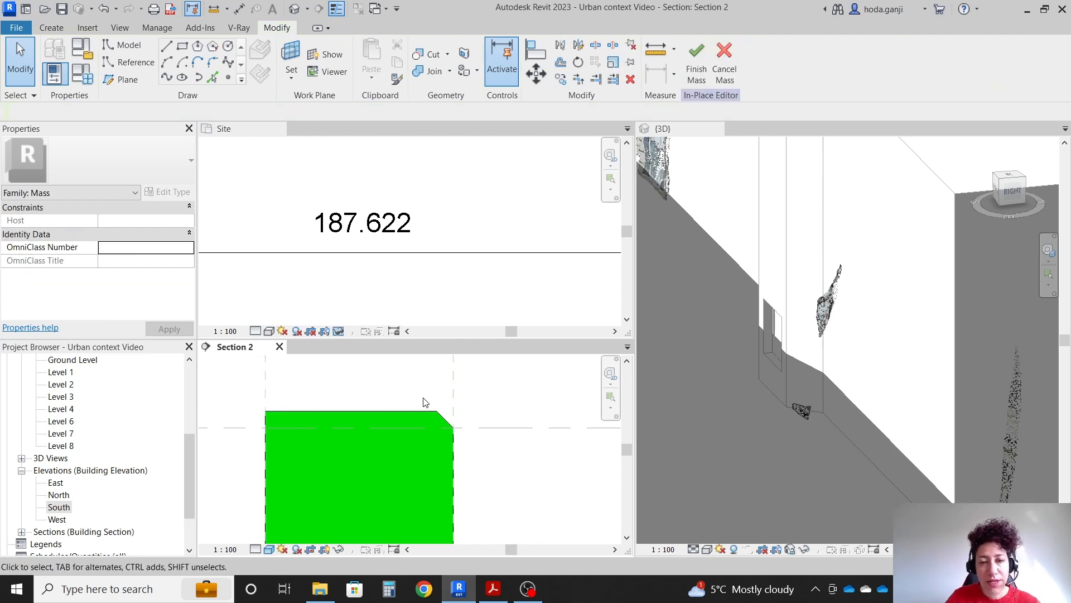
Set the top face's height above that level line to 0, finish the mass and check the window's shadow in 3D
{"action": "left_click", "coordinate": [396, 411]}
{"action": "left_click", "coordinate": [230, 418]}
{"action": "type", "text": "000"}
{"action": "key", "text": "Return"}
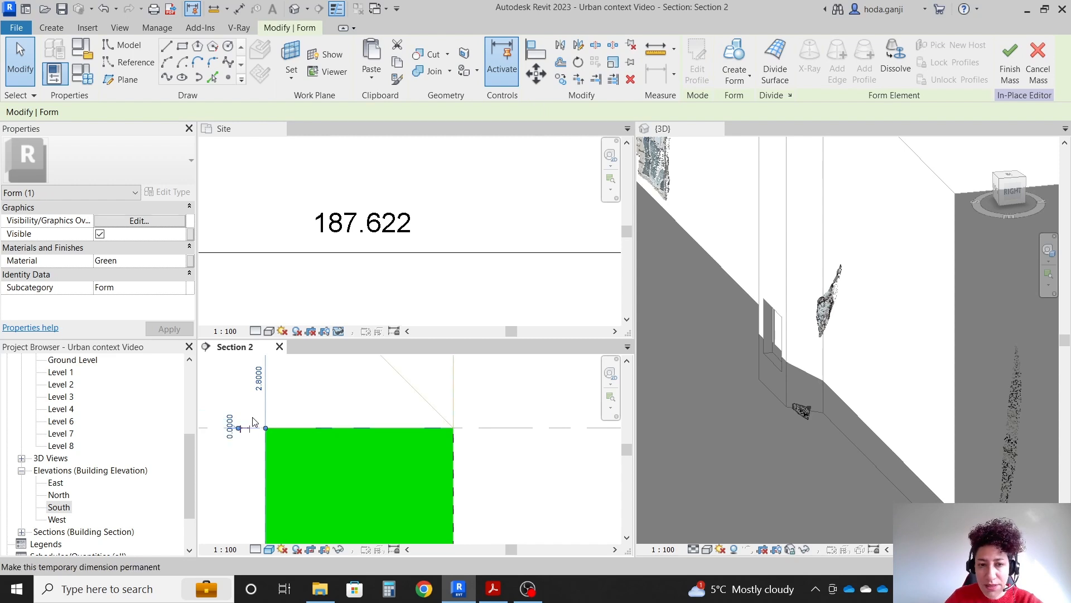
{"action": "left_click", "coordinate": [522, 469]}
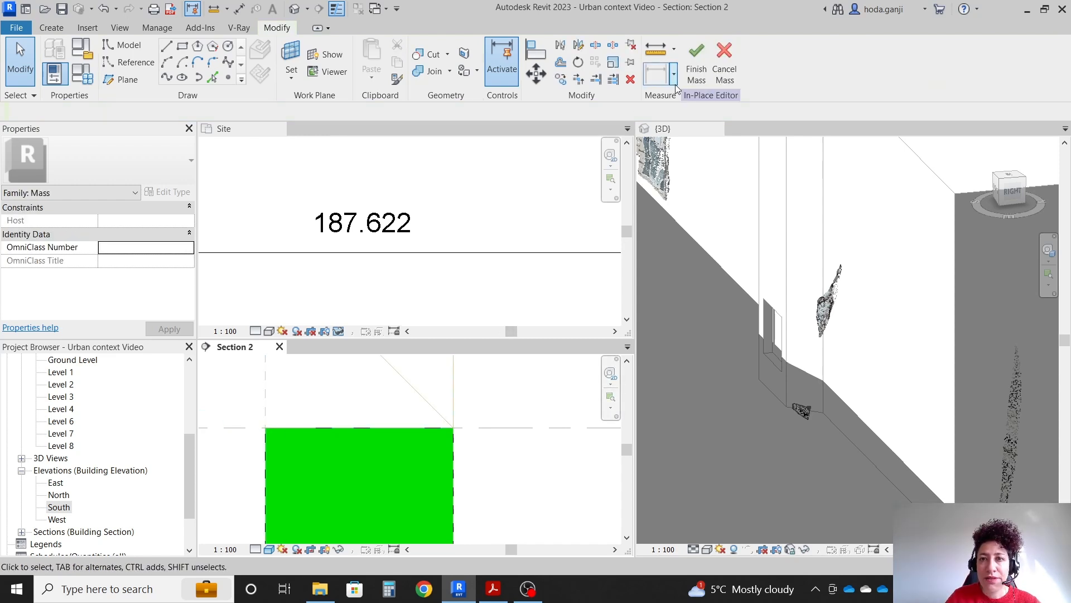
{"action": "left_click", "coordinate": [695, 74]}
{"action": "scroll", "coordinate": [798, 409], "scroll_direction": "up", "scroll_amount": 2}
{"action": "left_click", "coordinate": [809, 399]}
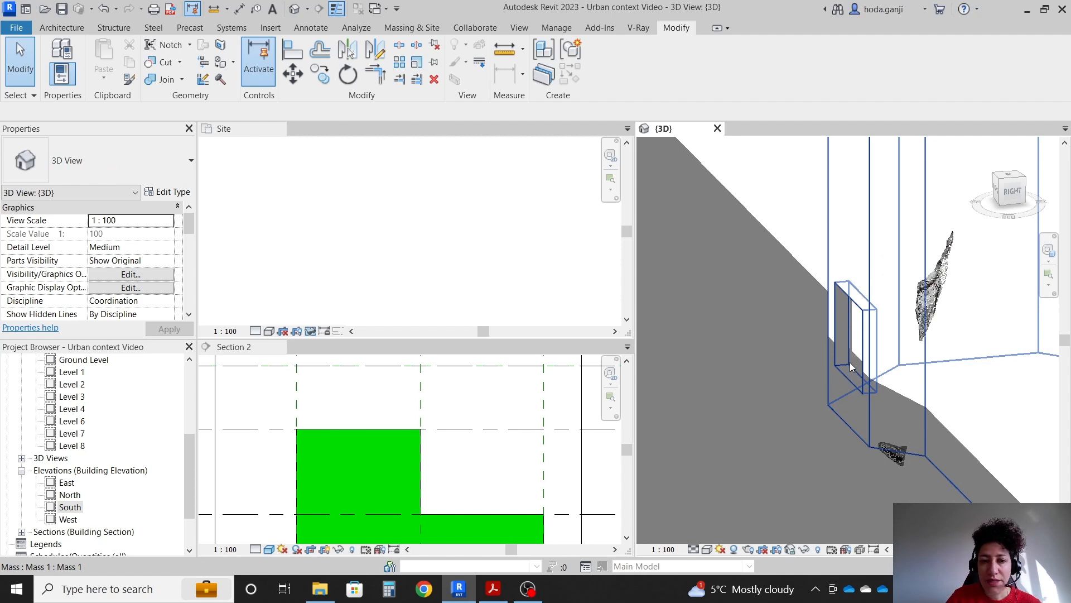
Open the stepped mass for in-place editing, move the chamfer void down to the lowered top face's outer corner in Section 2, and finish the mass
{"action": "left_click", "coordinate": [498, 446]}
{"action": "left_click", "coordinate": [421, 451]}
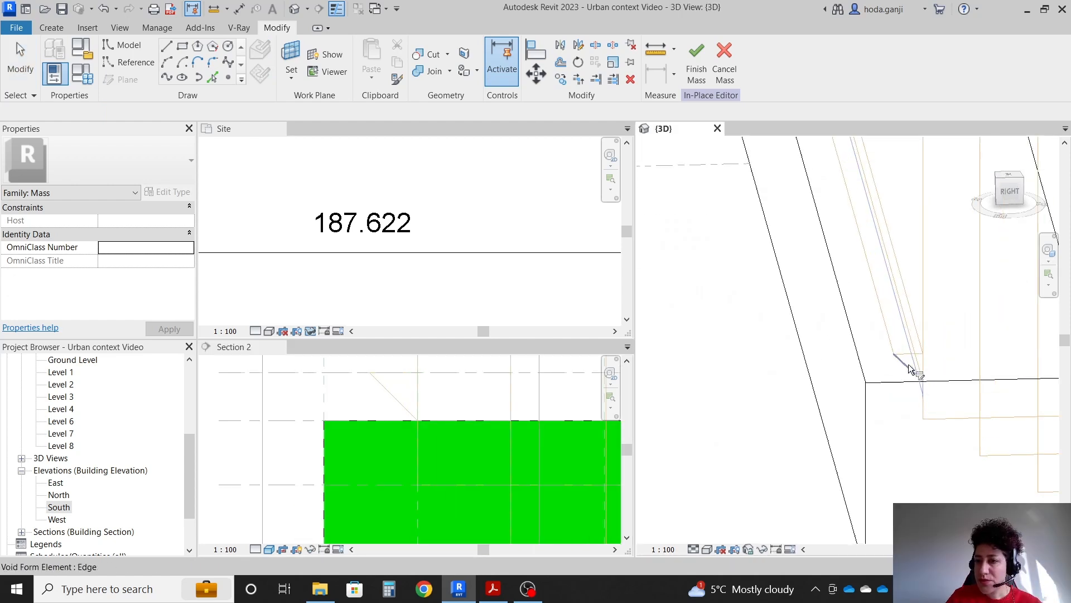
{"action": "scroll", "coordinate": [911, 373], "scroll_direction": "up", "scroll_amount": 2}
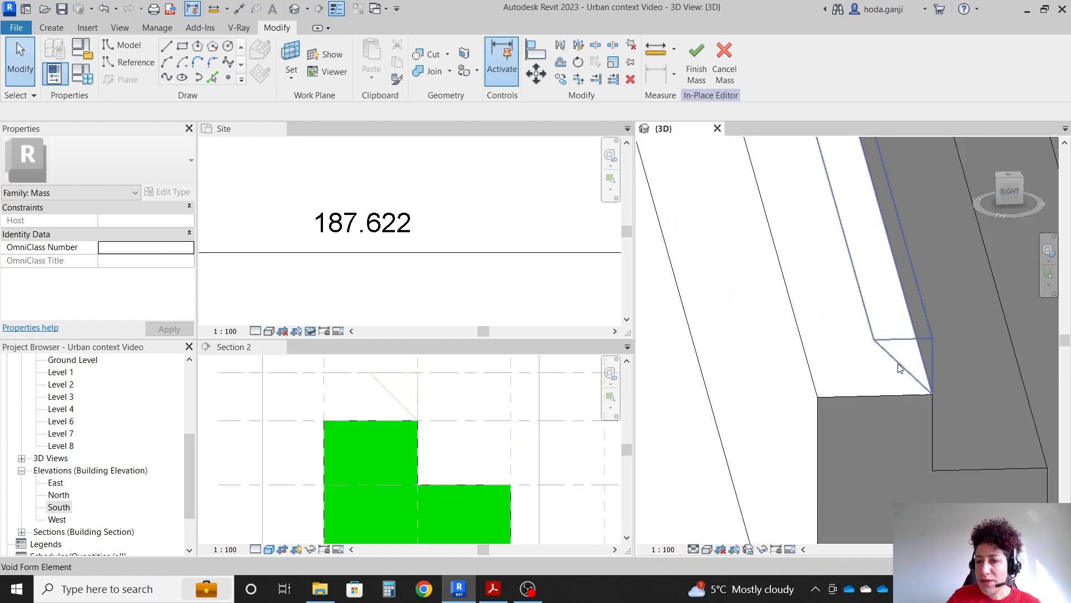
{"action": "left_click", "coordinate": [897, 369]}
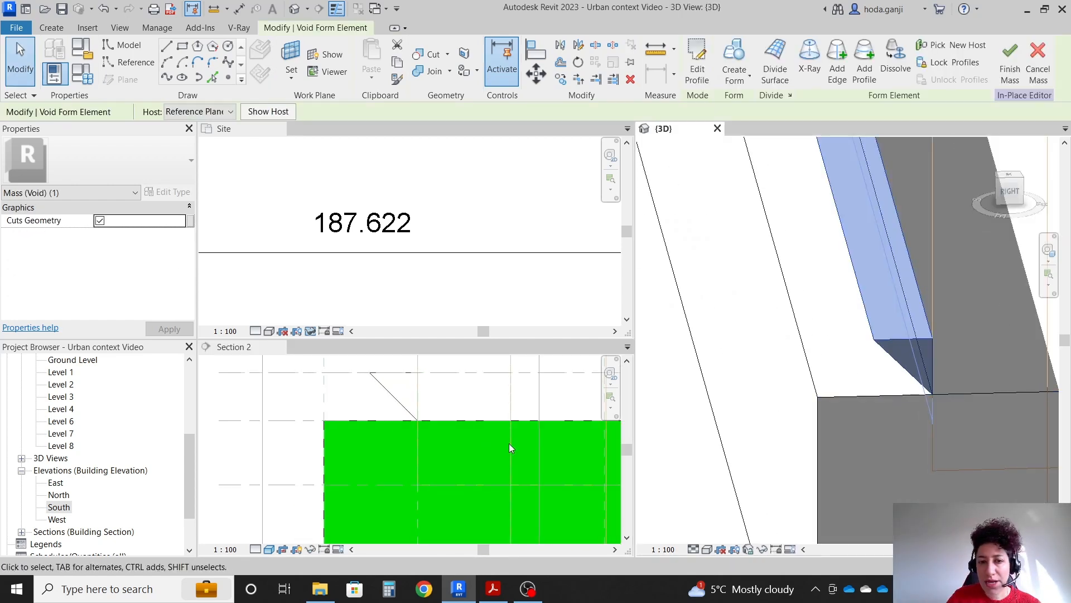
{"action": "left_click", "coordinate": [235, 346]}
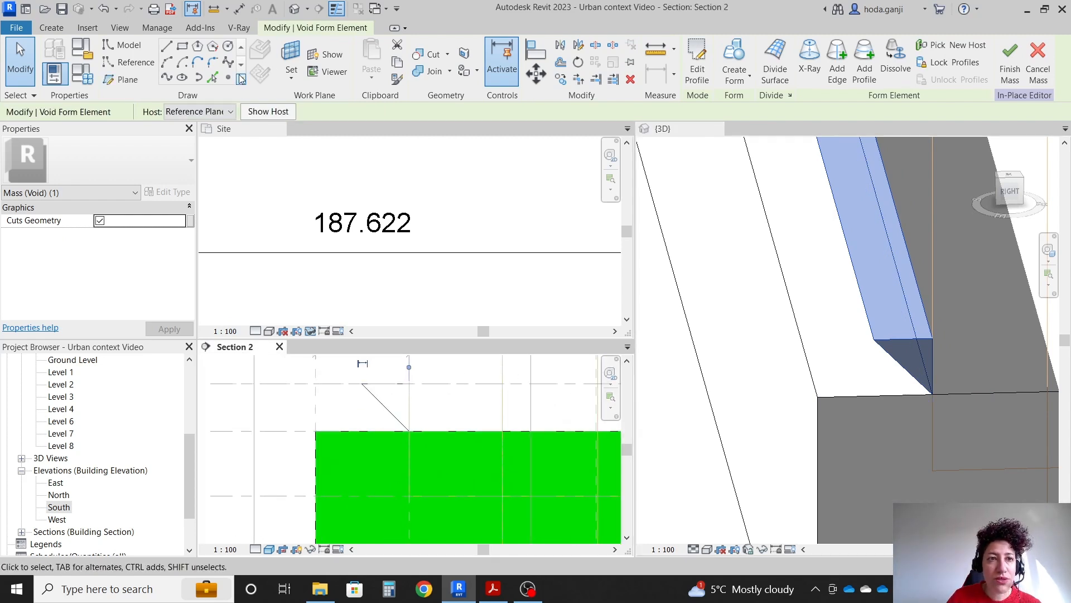
{"action": "left_click", "coordinate": [537, 75]}
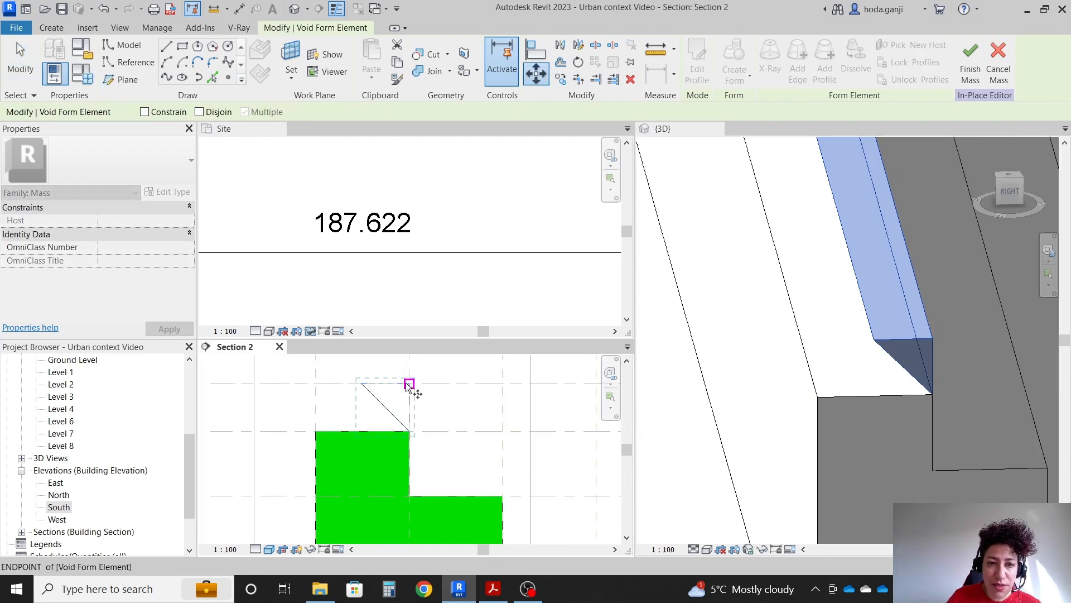
{"action": "left_click", "coordinate": [409, 384]}
{"action": "left_click", "coordinate": [410, 431]}
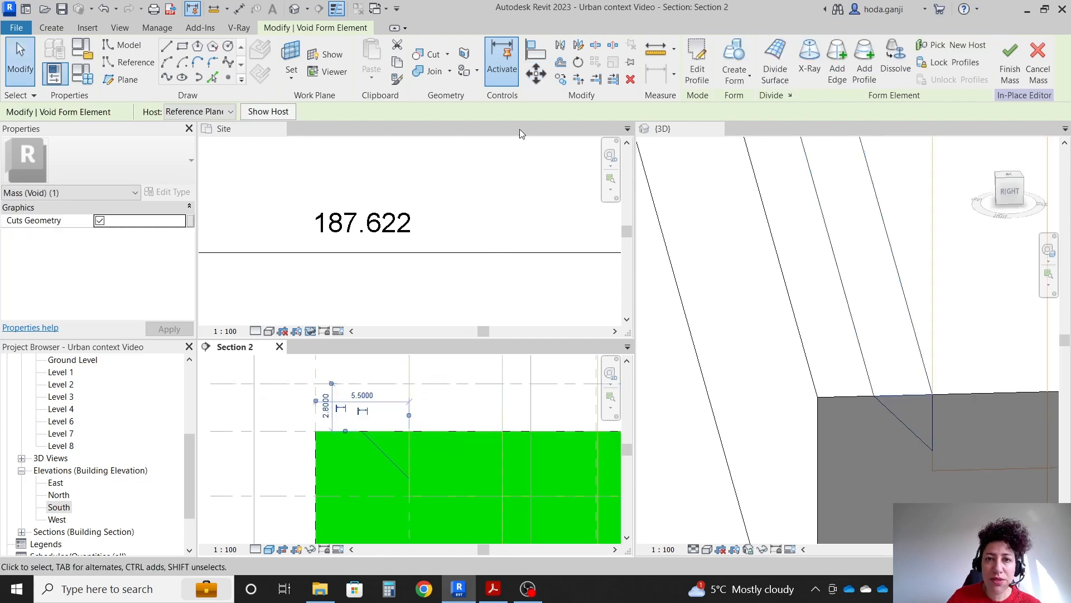
{"action": "left_click", "coordinate": [1010, 62]}
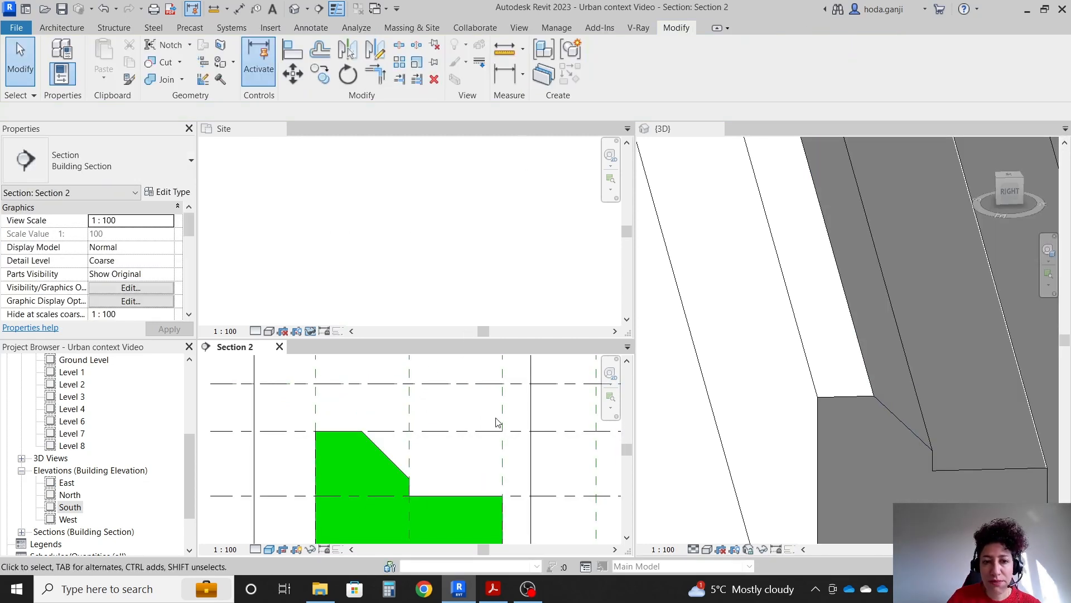
Start the winter solstice solar study in 3D and go back frame by frame to 11:53 AM, examining the shadow at the neighbour's window
{"action": "scroll", "coordinate": [323, 429], "scroll_direction": "down", "scroll_amount": 2}
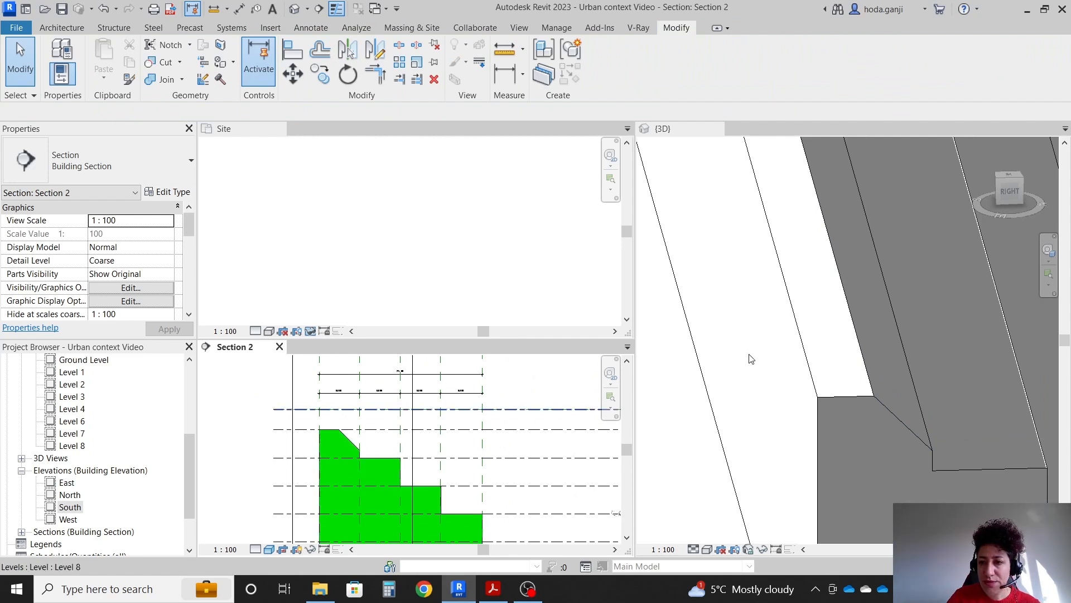
{"action": "scroll", "coordinate": [985, 416], "scroll_direction": "down", "scroll_amount": 4}
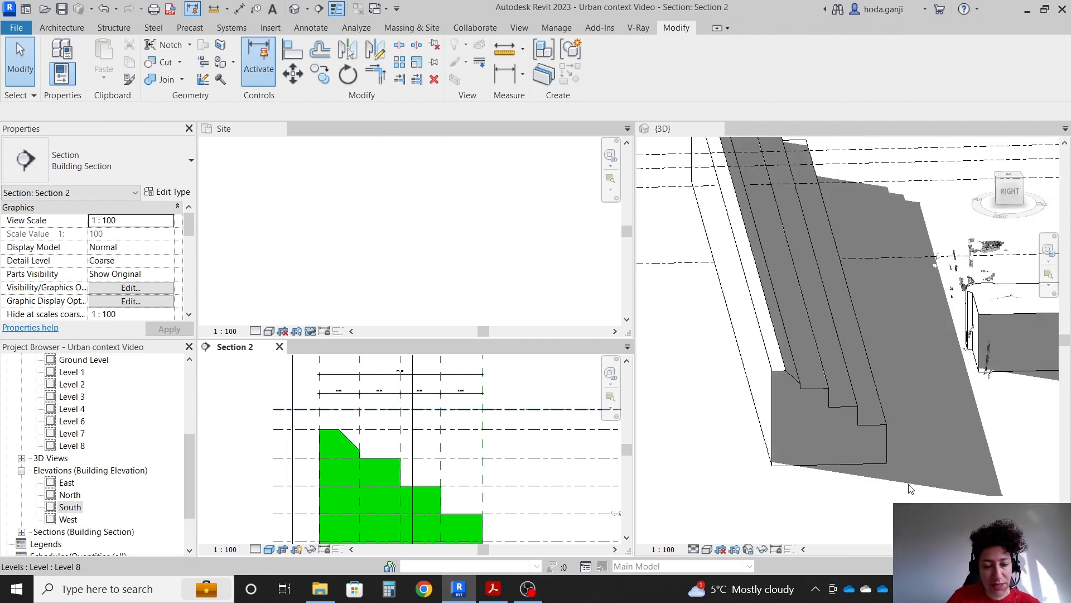
{"action": "left_click", "coordinate": [957, 463]}
{"action": "middle_click_drag", "start_coordinate": [932, 463], "coordinate": [1009, 462], "text": "shift"}
{"action": "scroll", "coordinate": [972, 323], "scroll_direction": "up", "scroll_amount": 5}
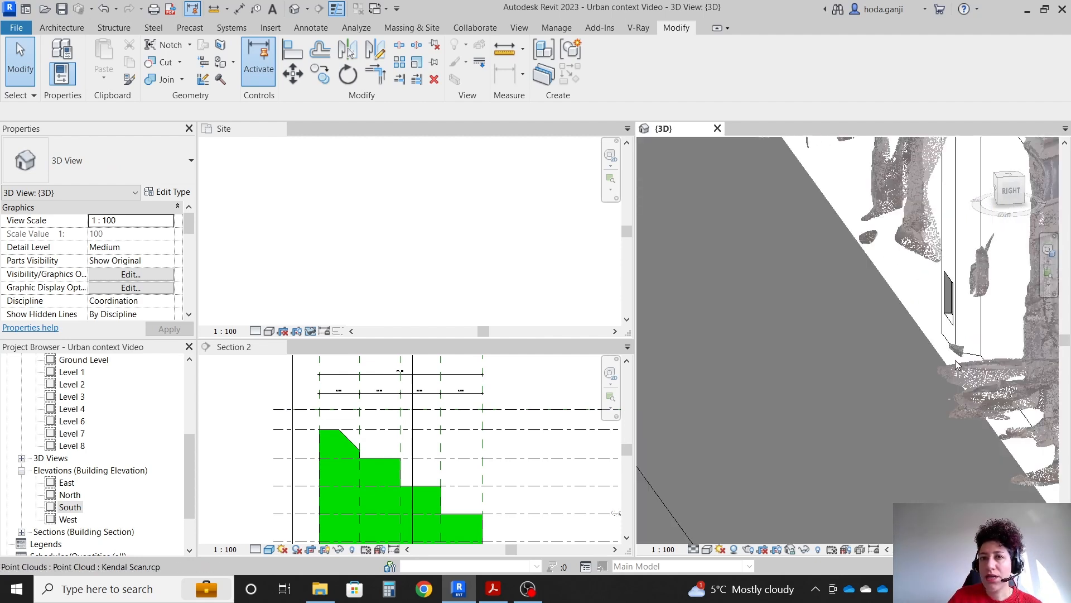
{"action": "left_click", "coordinate": [917, 257]}
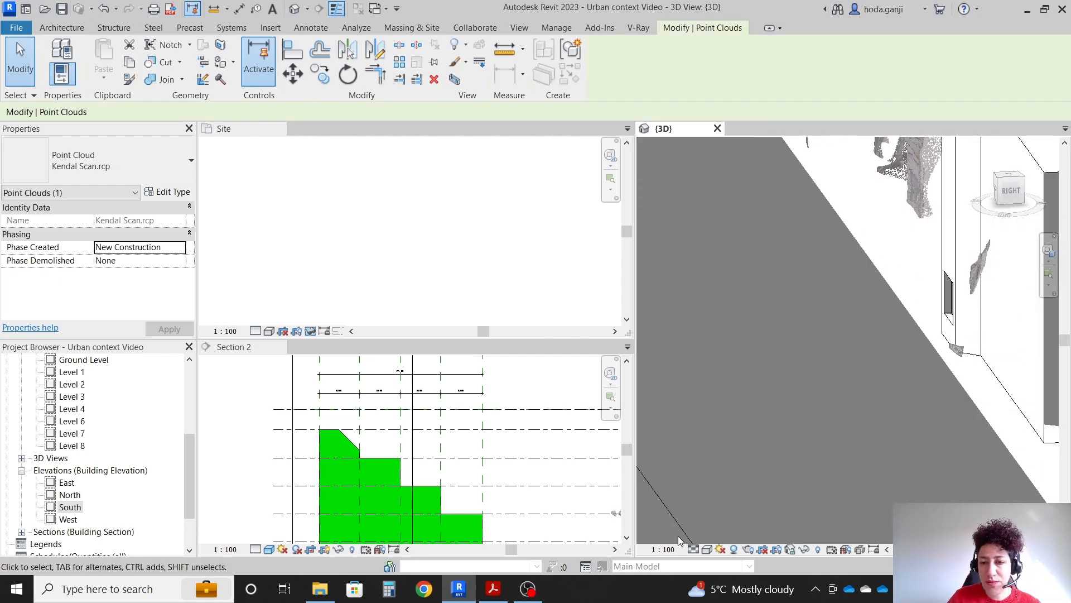
{"action": "left_click", "coordinate": [722, 549]}
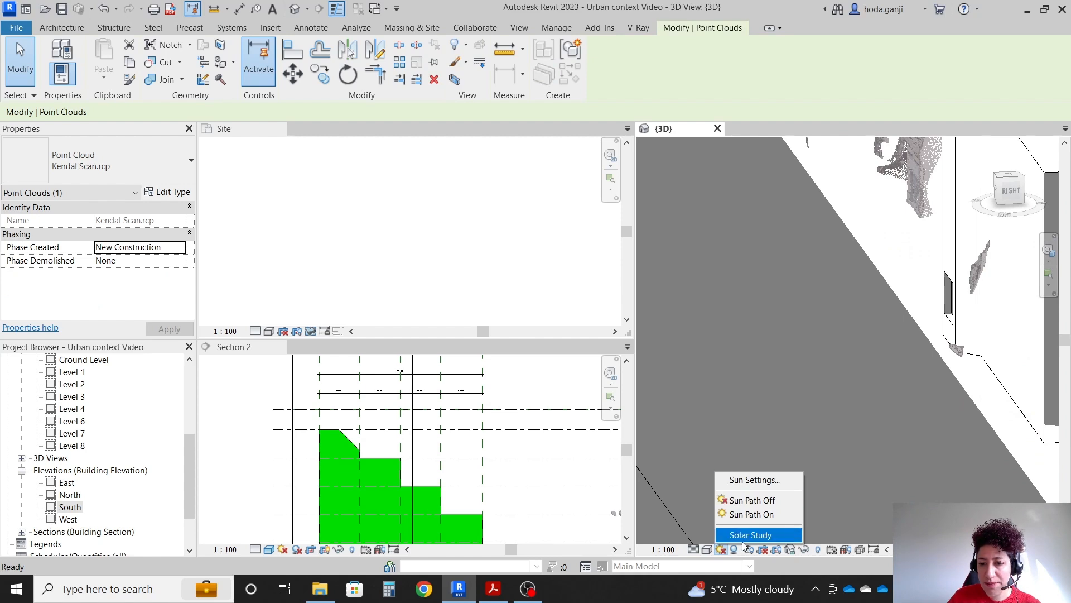
{"action": "left_click", "coordinate": [748, 537]}
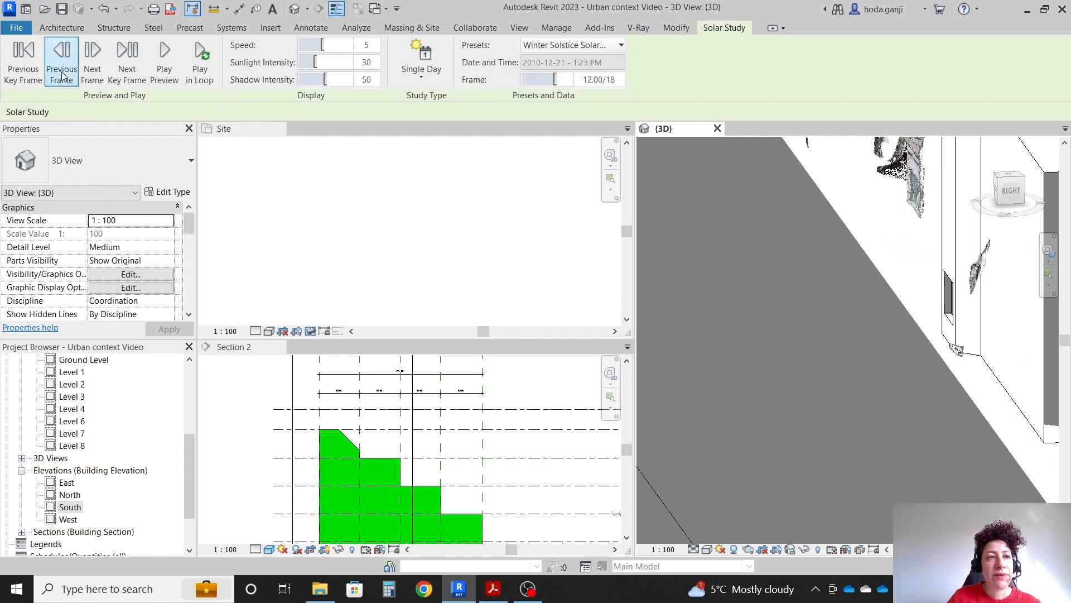
{"action": "left_click", "coordinate": [61, 66]}
{"action": "left_click", "coordinate": [61, 66]}
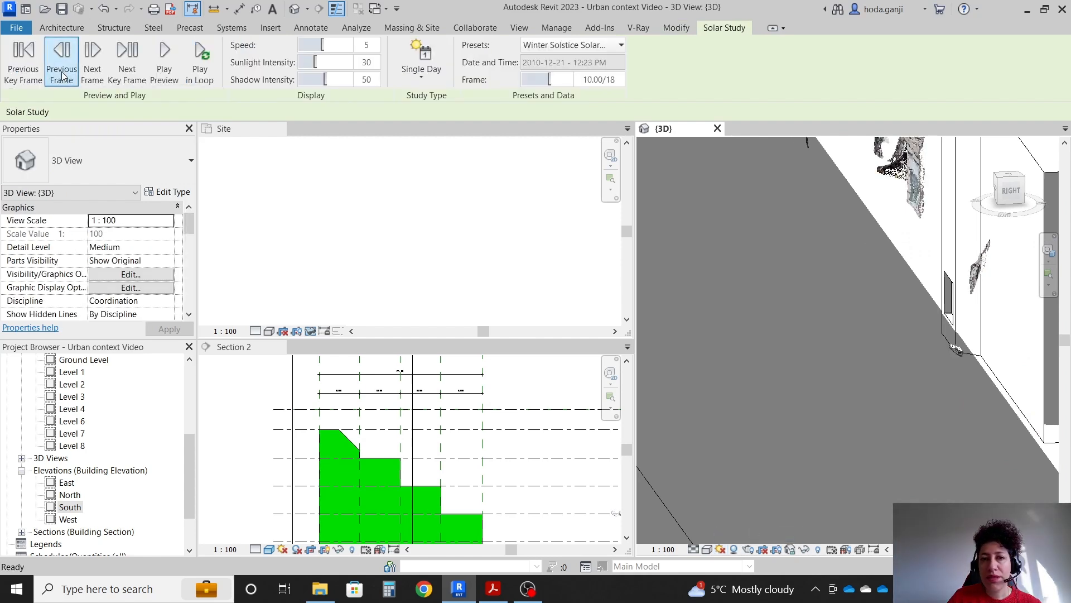
{"action": "left_click", "coordinate": [63, 75]}
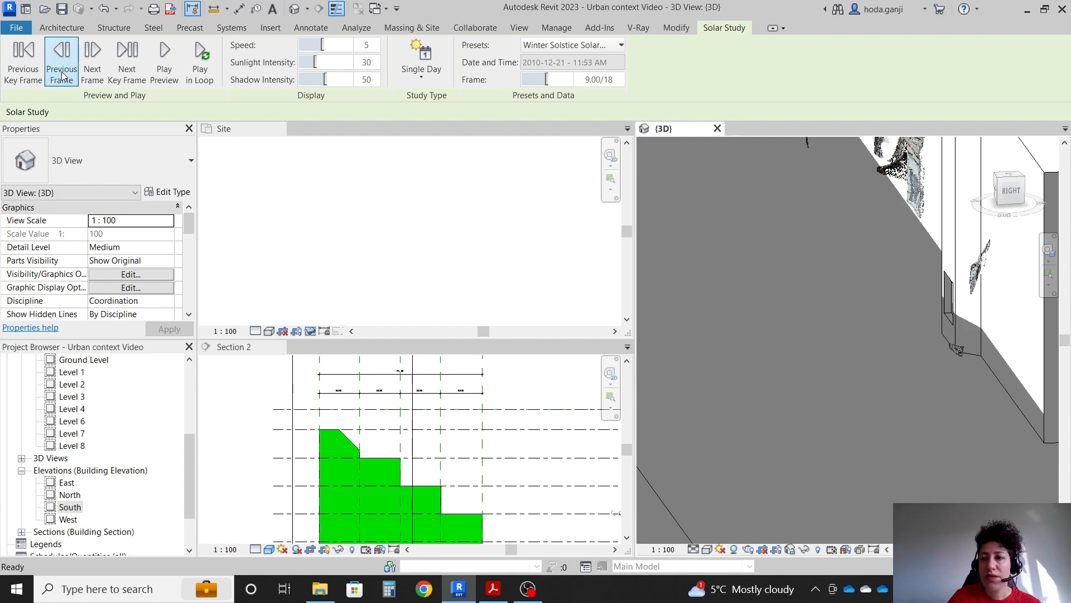
Advance the solar study frame by frame to 2:23 PM, examining when the neighbour's window is clear of shadow
{"action": "left_click", "coordinate": [95, 77]}
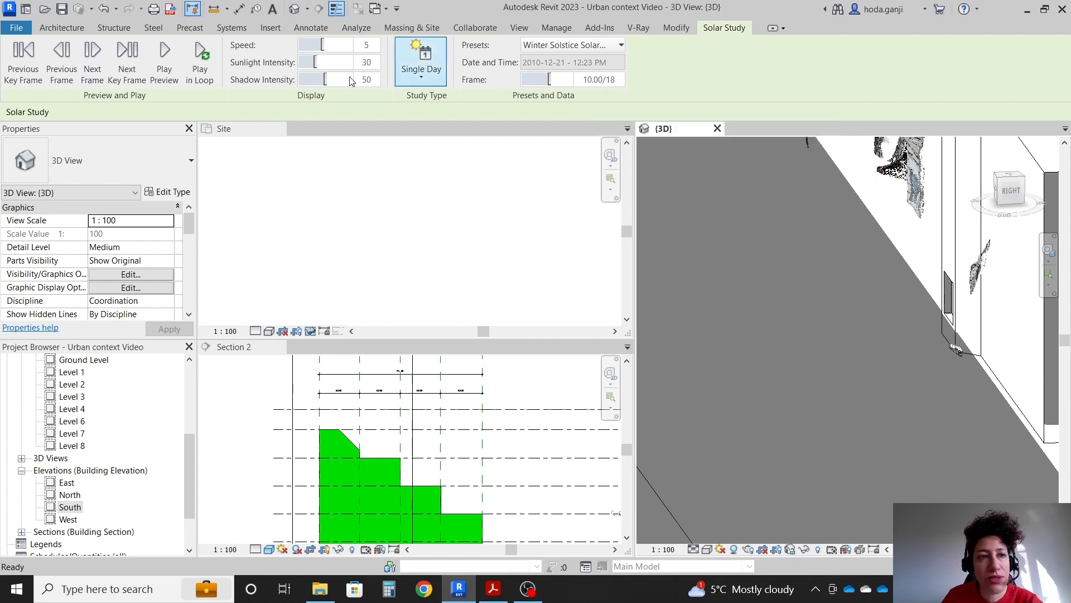
{"action": "left_click", "coordinate": [94, 78]}
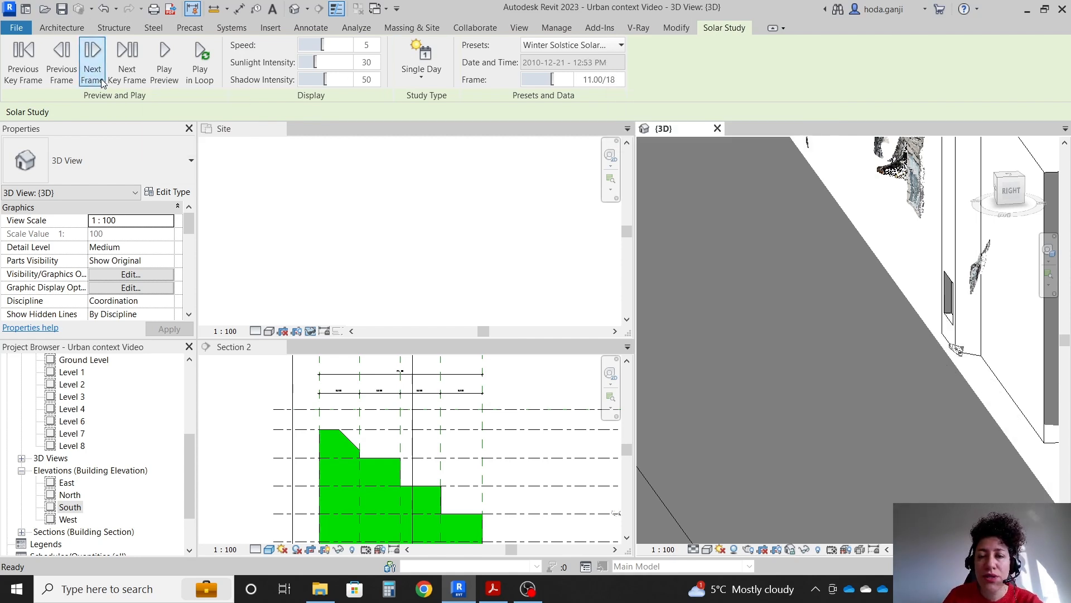
{"action": "left_click", "coordinate": [94, 78]}
{"action": "left_click", "coordinate": [93, 78]}
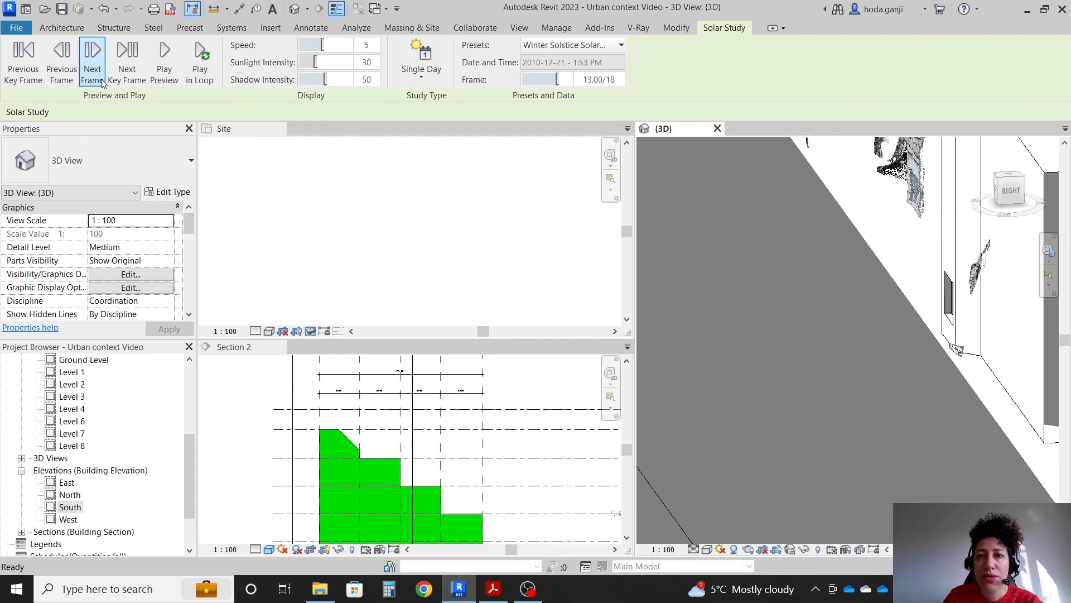
{"action": "left_click", "coordinate": [94, 78]}
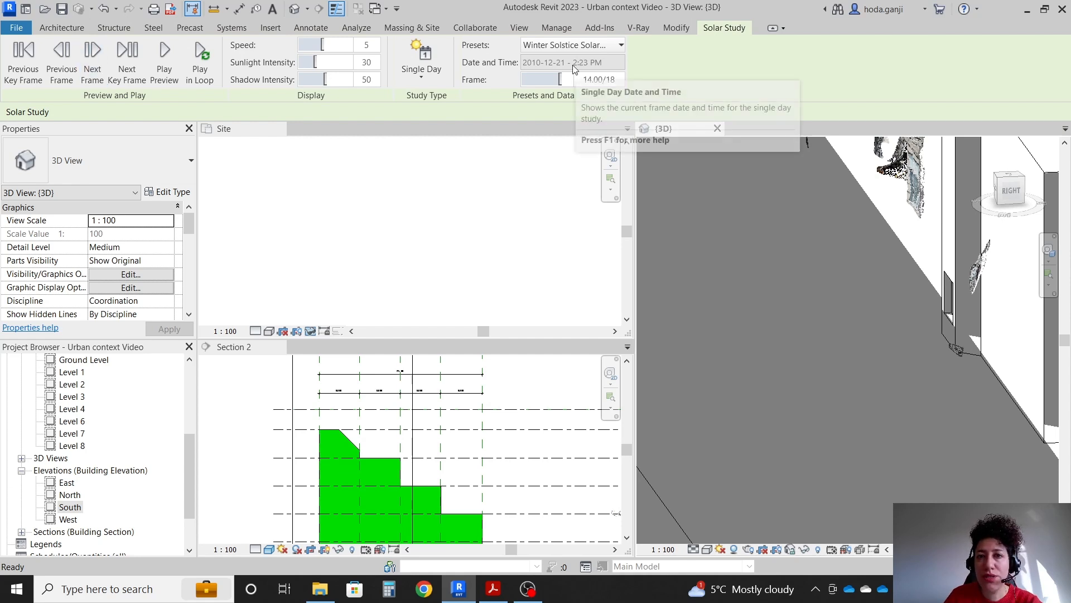
Rename the level at 15.400 as Level 5 in Section 2, renaming its corresponding views too
{"action": "scroll", "coordinate": [351, 417], "scroll_direction": "down", "scroll_amount": 5}
{"action": "scroll", "coordinate": [475, 391], "scroll_direction": "up", "scroll_amount": 4}
{"action": "scroll", "coordinate": [474, 390], "scroll_direction": "up", "scroll_amount": 4}
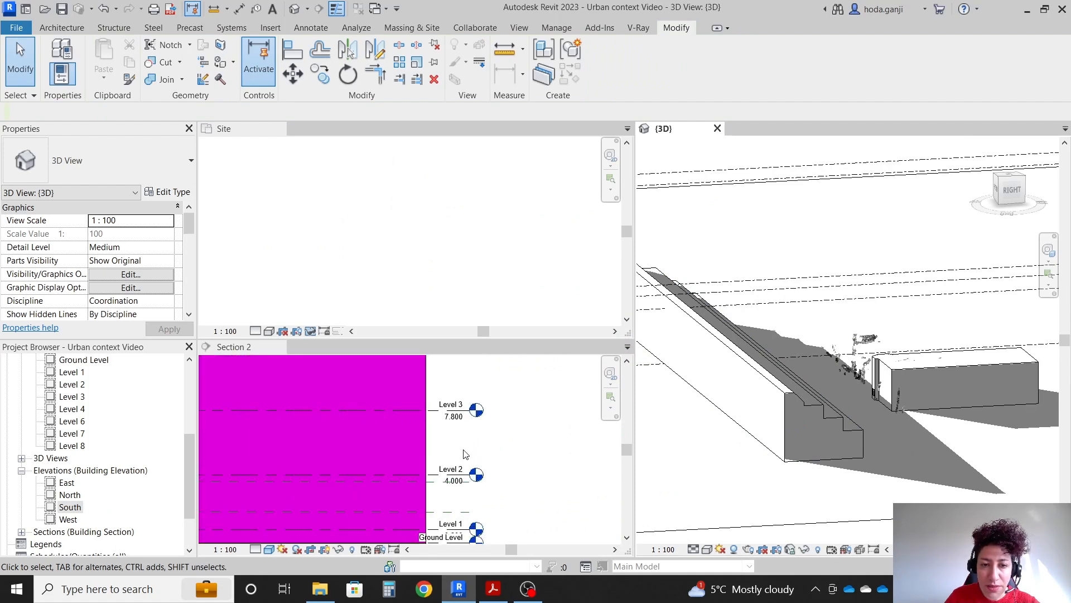
{"action": "scroll", "coordinate": [467, 490], "scroll_direction": "down", "scroll_amount": 2}
{"action": "scroll", "coordinate": [466, 383], "scroll_direction": "up", "scroll_amount": 3}
{"action": "scroll", "coordinate": [480, 506], "scroll_direction": "down", "scroll_amount": 3}
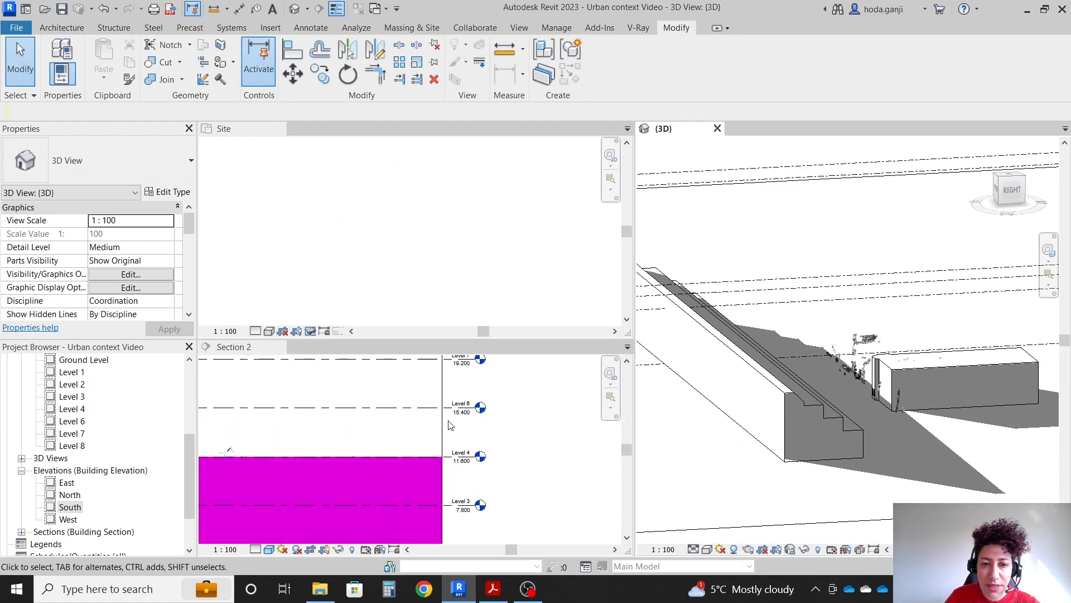
{"action": "scroll", "coordinate": [459, 422], "scroll_direction": "up", "scroll_amount": 3}
{"action": "scroll", "coordinate": [488, 462], "scroll_direction": "up", "scroll_amount": 3}
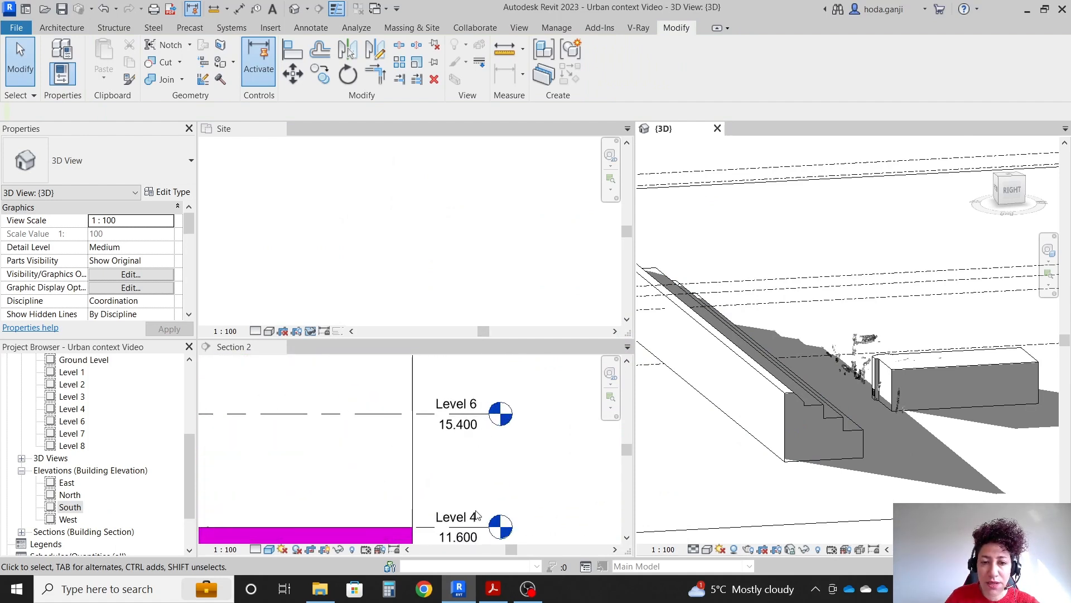
{"action": "left_click", "coordinate": [471, 405]}
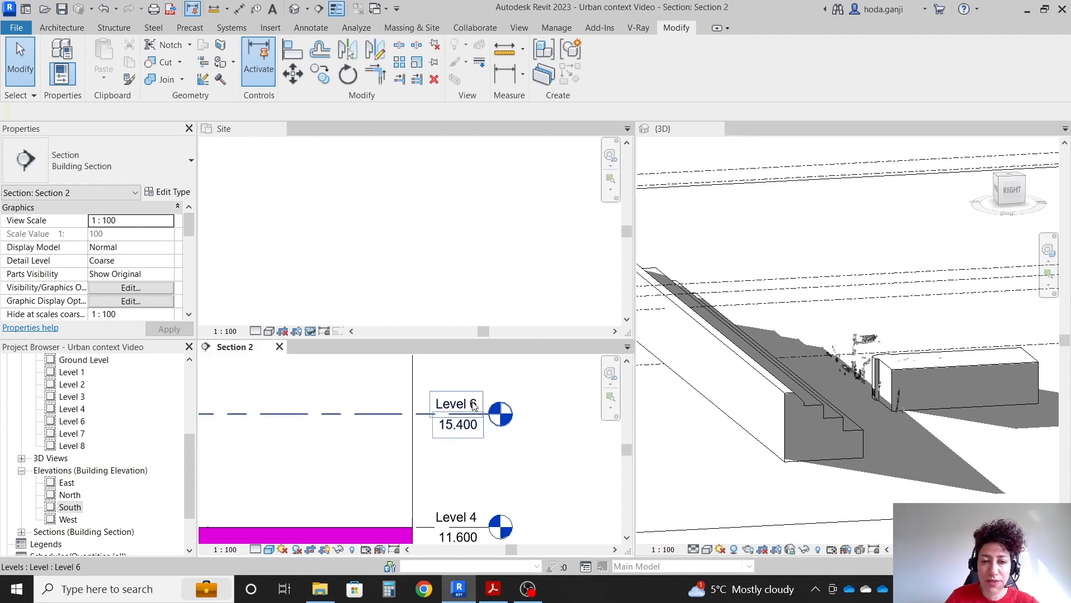
{"action": "left_click", "coordinate": [467, 402]}
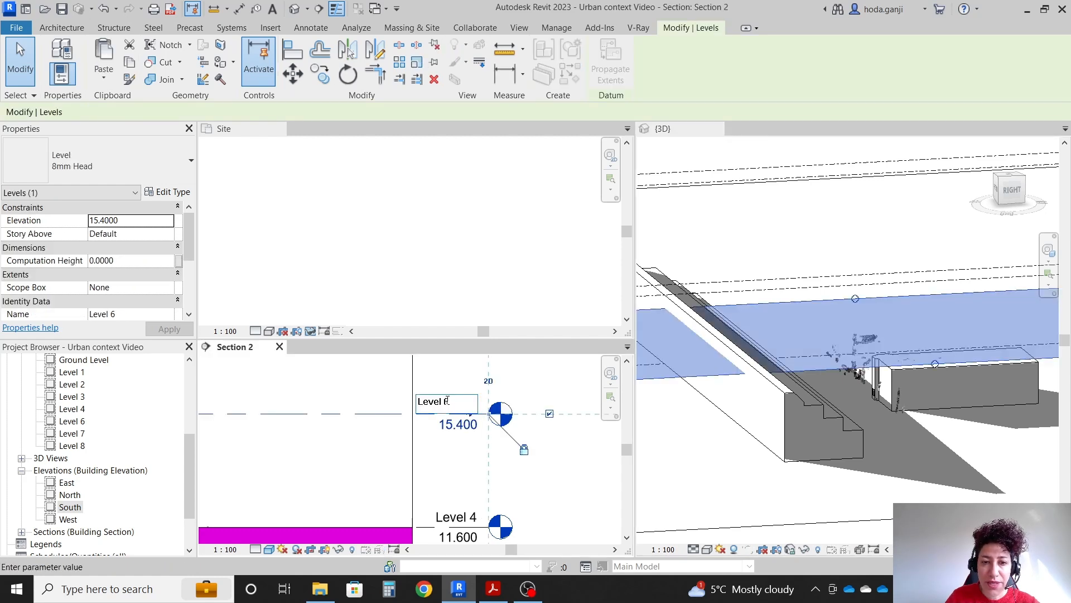
{"action": "key", "text": "Return"}
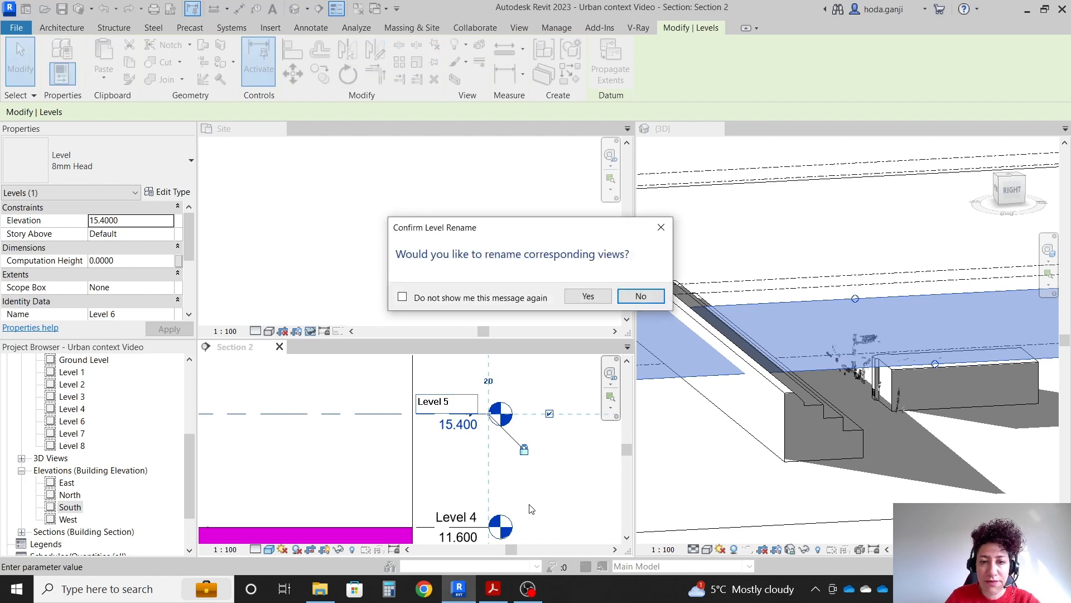
{"action": "left_click", "coordinate": [589, 296]}
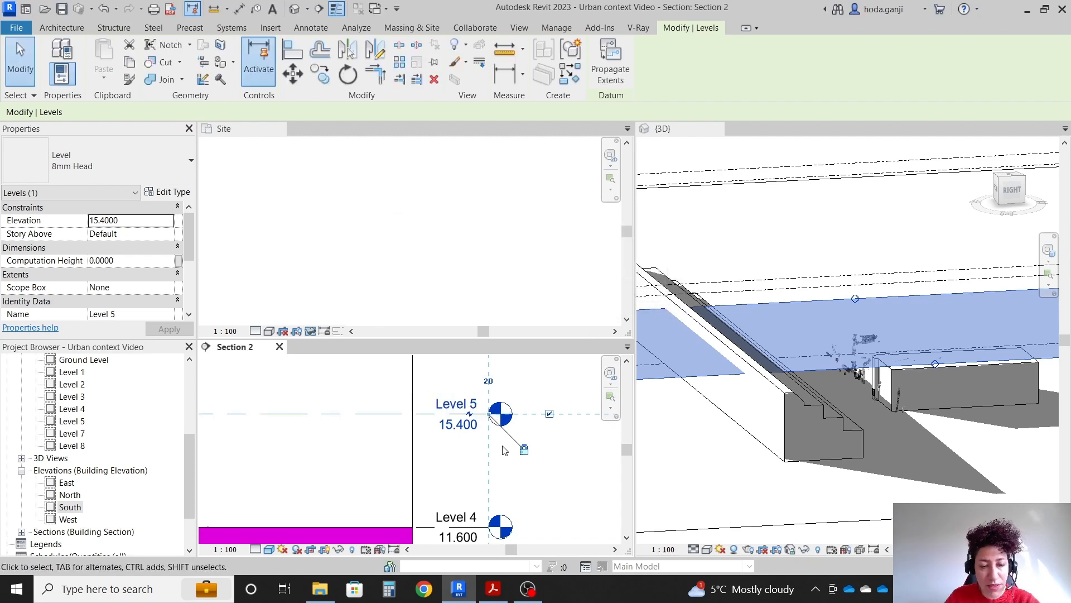
Switch to tabbed views and rename the level at 19.200 as Level 6, together with its corresponding views
{"action": "key", "text": "t"}
{"action": "key", "text": "w"}
{"action": "scroll", "coordinate": [516, 502], "scroll_direction": "down", "scroll_amount": 2}
{"action": "scroll", "coordinate": [486, 311], "scroll_direction": "up", "scroll_amount": 1}
{"action": "scroll", "coordinate": [484, 252], "scroll_direction": "down", "scroll_amount": 1}
{"action": "scroll", "coordinate": [483, 185], "scroll_direction": "up", "scroll_amount": 5}
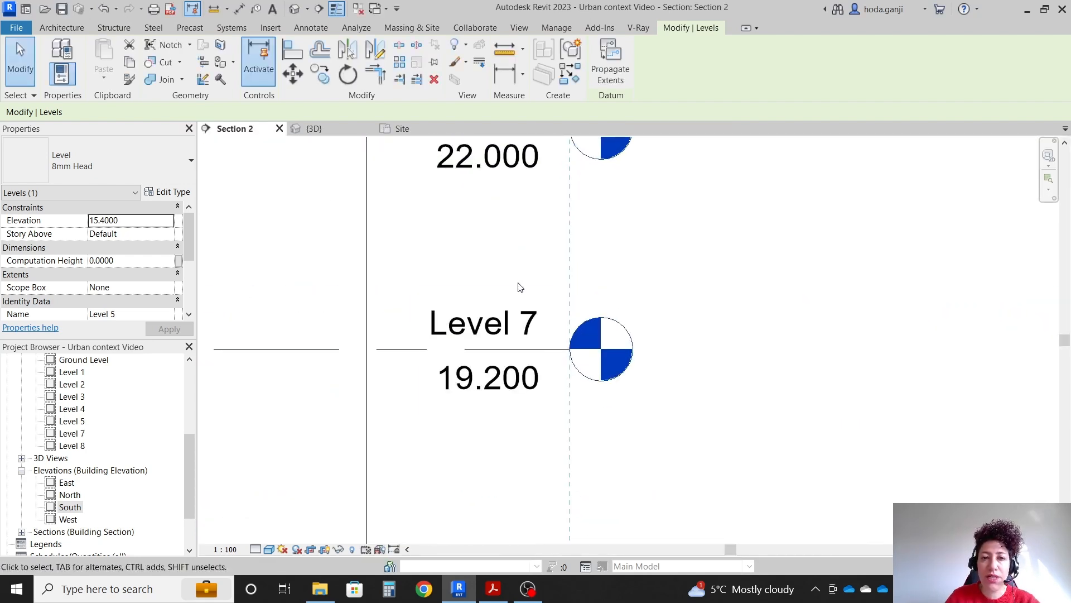
{"action": "left_click", "coordinate": [525, 324]}
{"action": "left_click", "coordinate": [528, 325]}
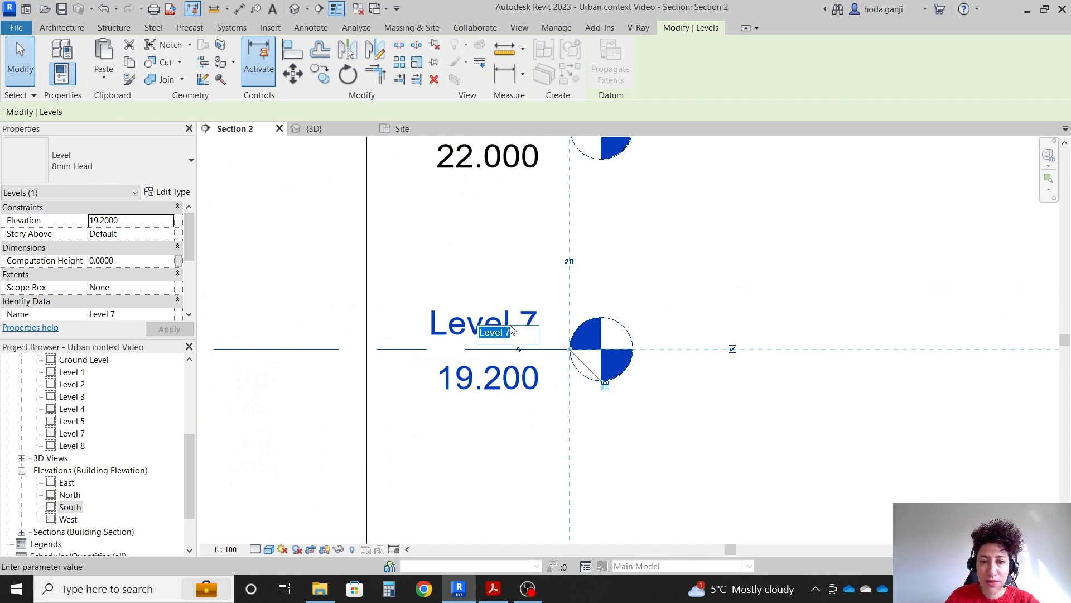
{"action": "type", "text": "6"}
{"action": "key", "text": "Return"}
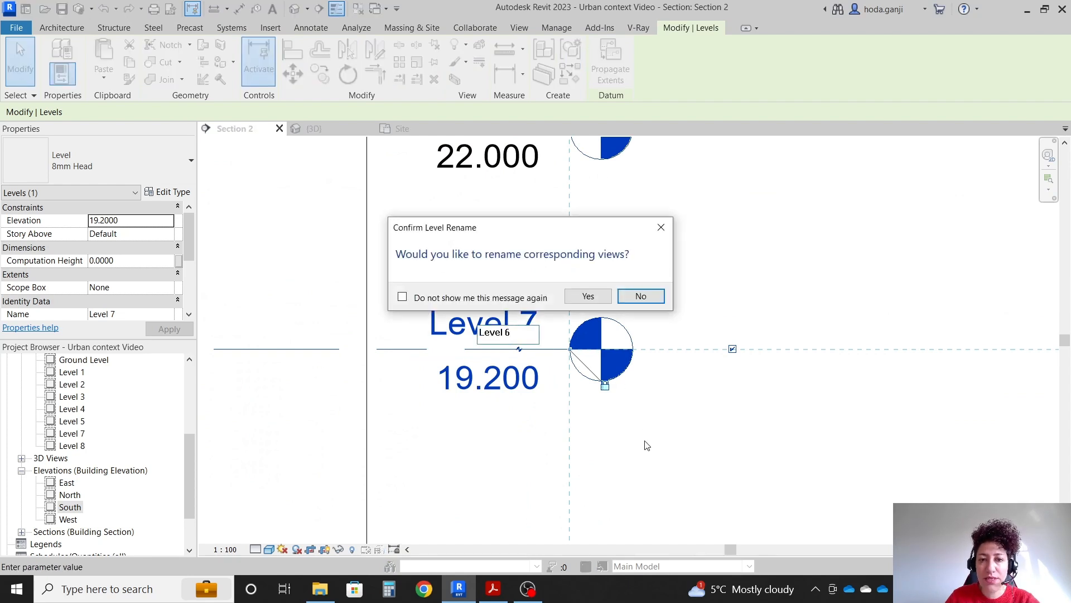
{"action": "left_click", "coordinate": [589, 299]}
Rename the level at 22.000 as Roof PL, together with its corresponding views
{"action": "scroll", "coordinate": [558, 401], "scroll_direction": "down", "scroll_amount": 2}
{"action": "scroll", "coordinate": [540, 362], "scroll_direction": "up", "scroll_amount": 4}
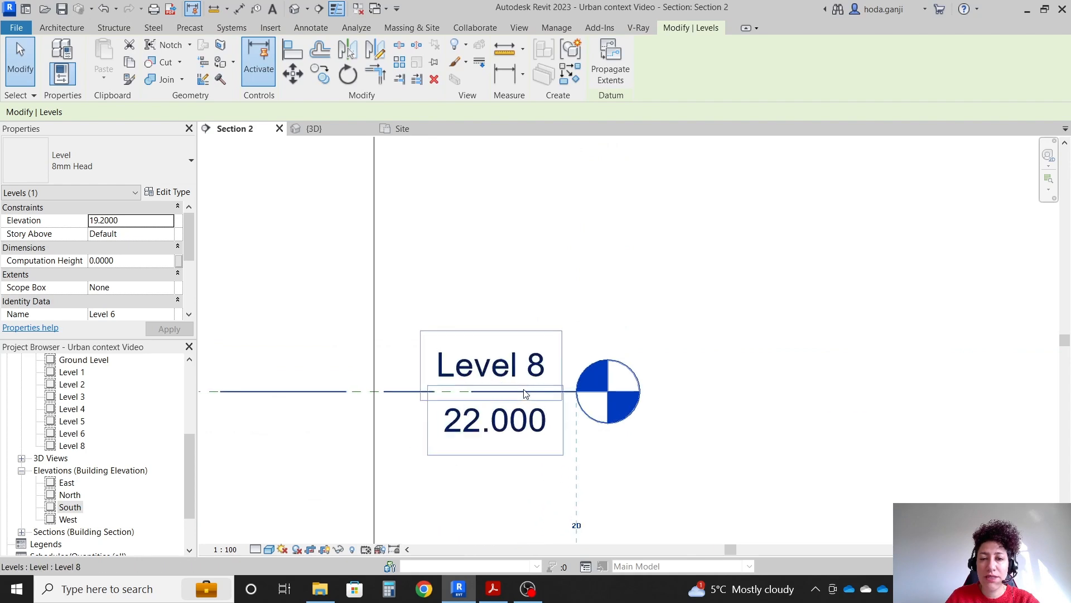
{"action": "double_click", "coordinate": [540, 362]}
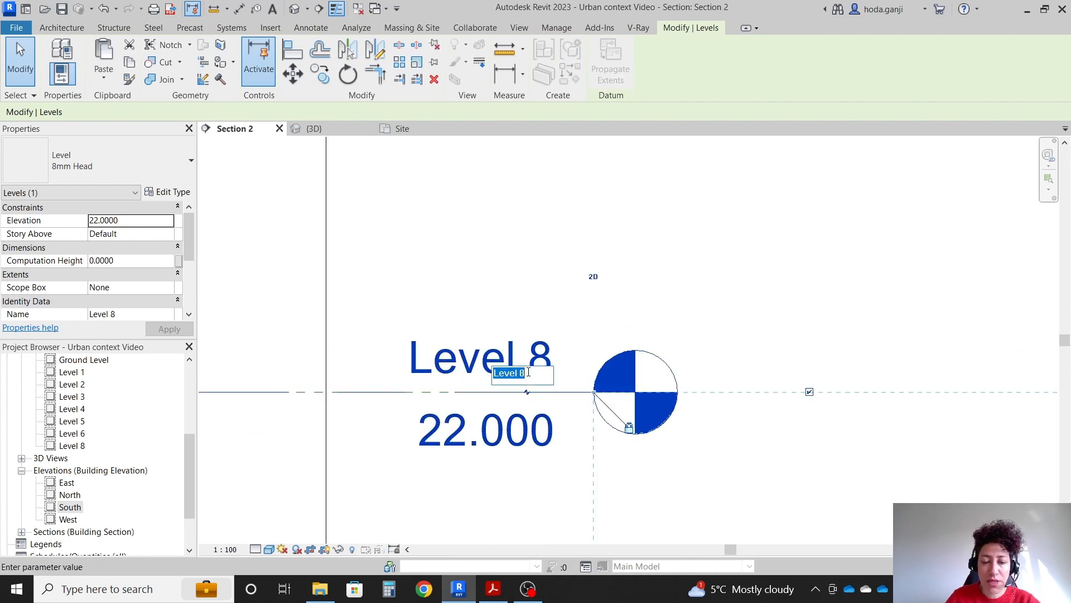
{"action": "type", "text": "Roof PL"}
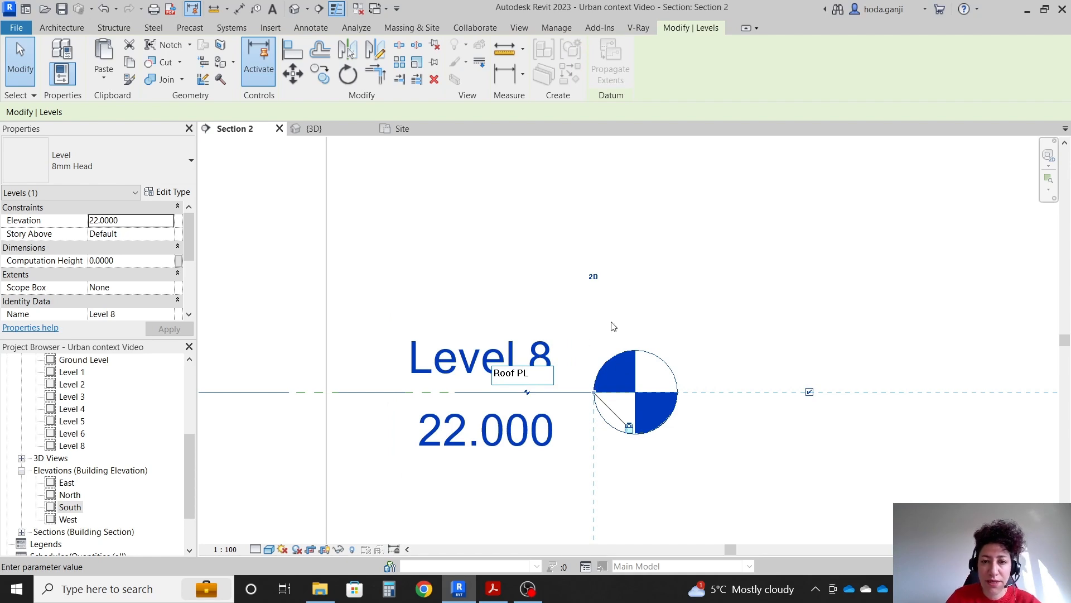
{"action": "key", "text": "Return"}
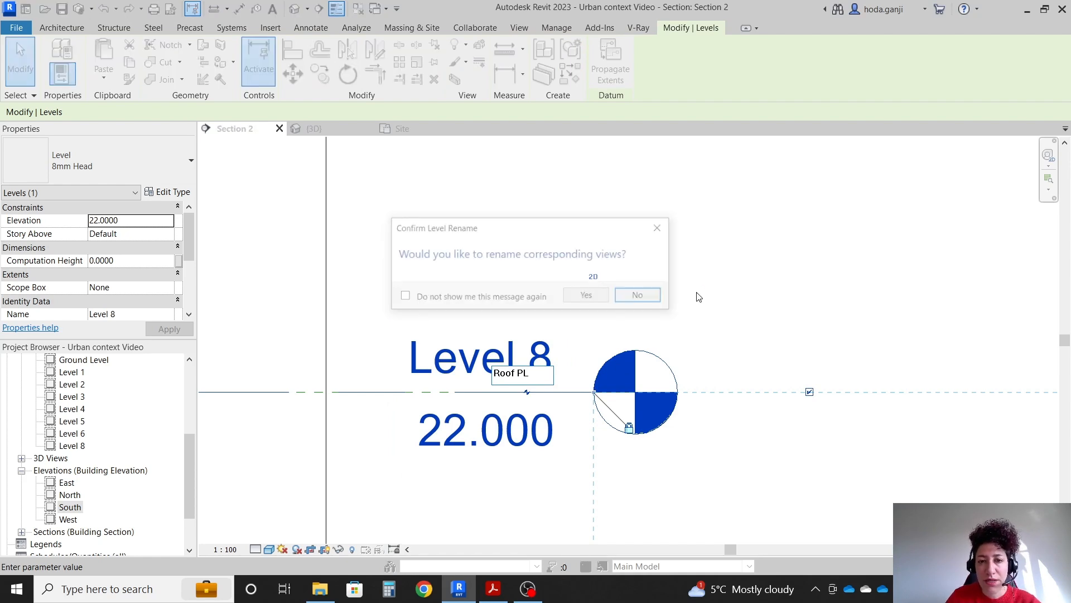
{"action": "left_click", "coordinate": [588, 298]}
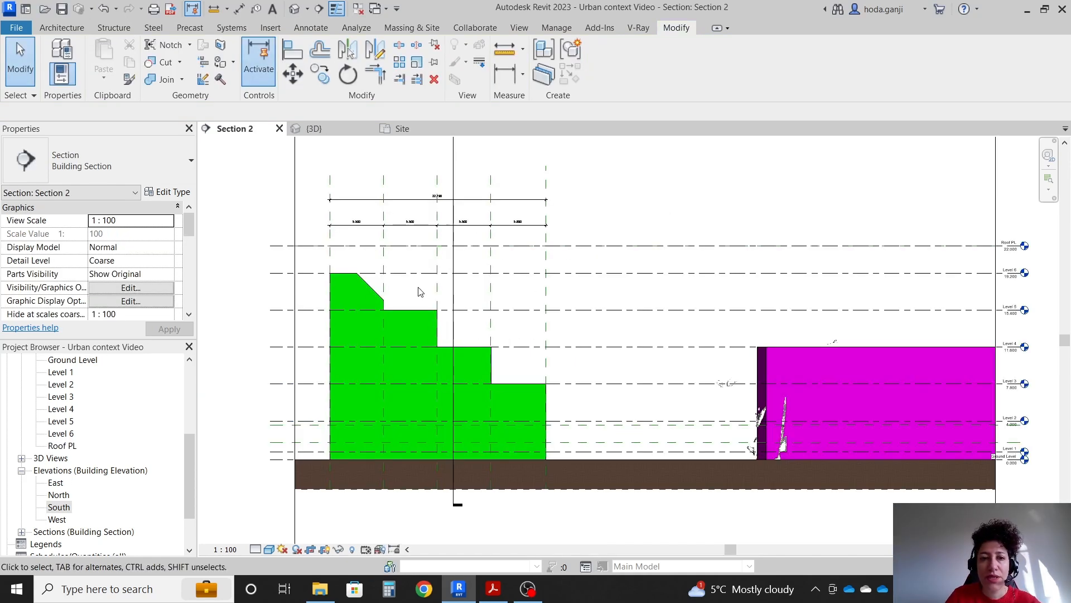
Add mass floors to the stepped mass at Level 1 through Level 5 in Section 2, then switch to the 3D view
{"action": "left_click", "coordinate": [360, 280]}
{"action": "left_click", "coordinate": [671, 73]}
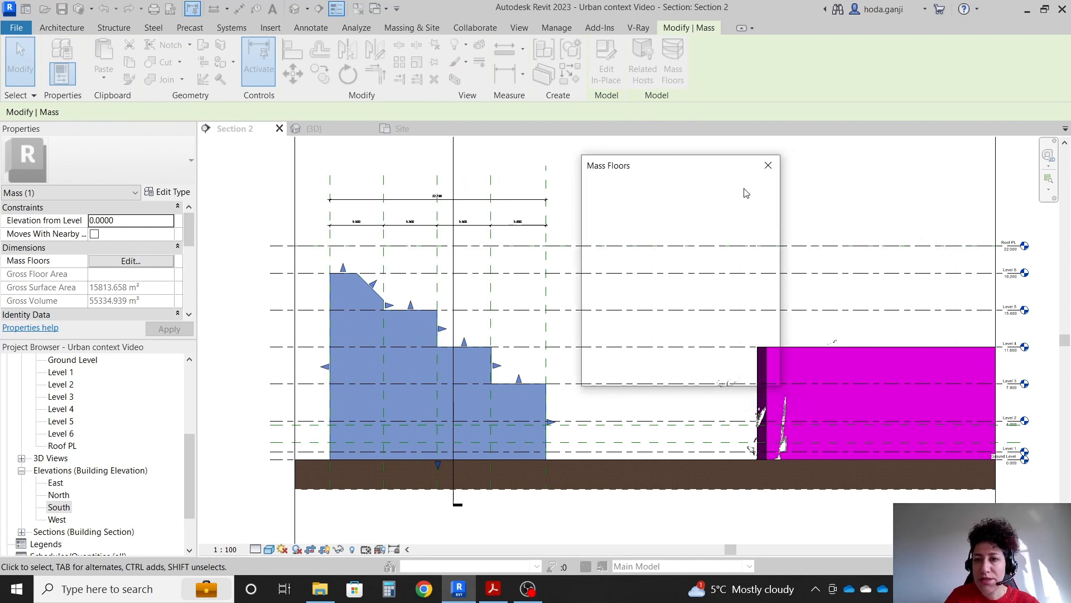
{"action": "scroll", "coordinate": [764, 168], "scroll_direction": "up", "scroll_amount": 1}
{"action": "left_click", "coordinate": [673, 70]}
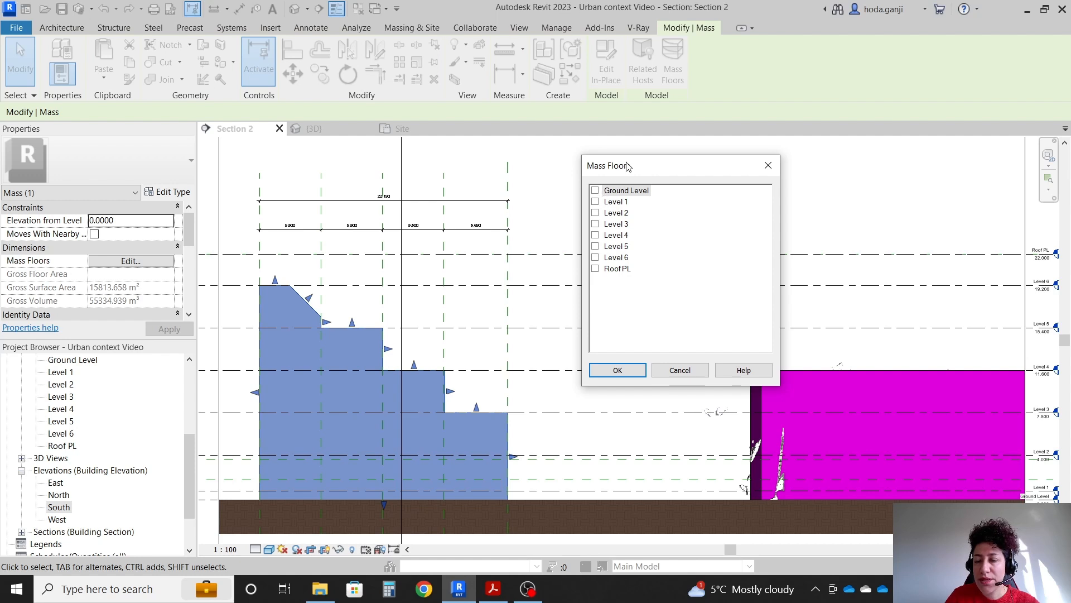
{"action": "left_click_drag", "start_coordinate": [627, 166], "coordinate": [536, 162]}
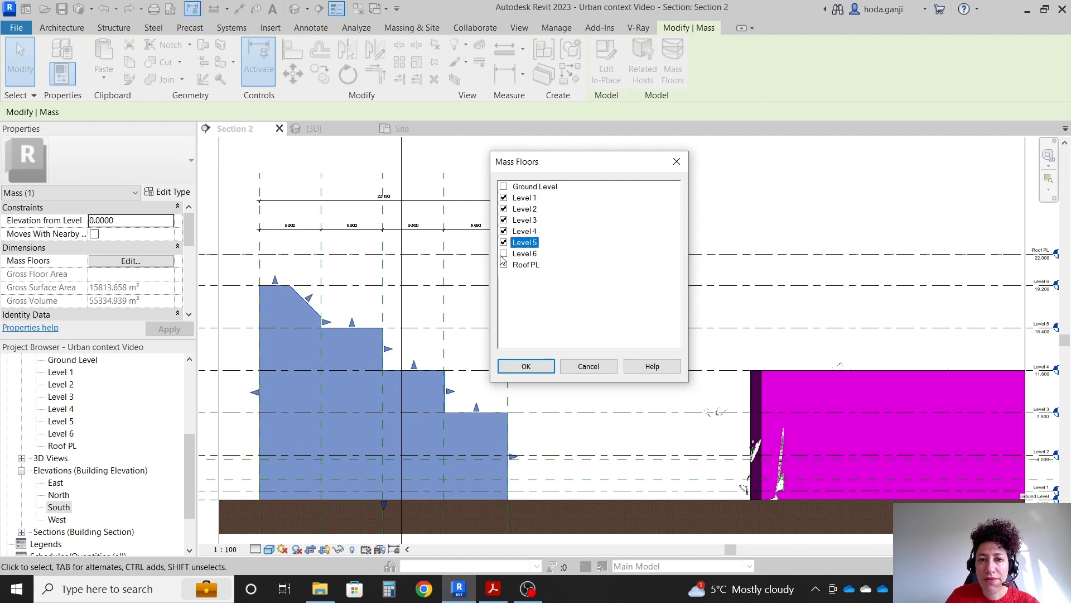
{"action": "left_click", "coordinate": [546, 369]}
{"action": "key", "text": "ctrl+Tab"}
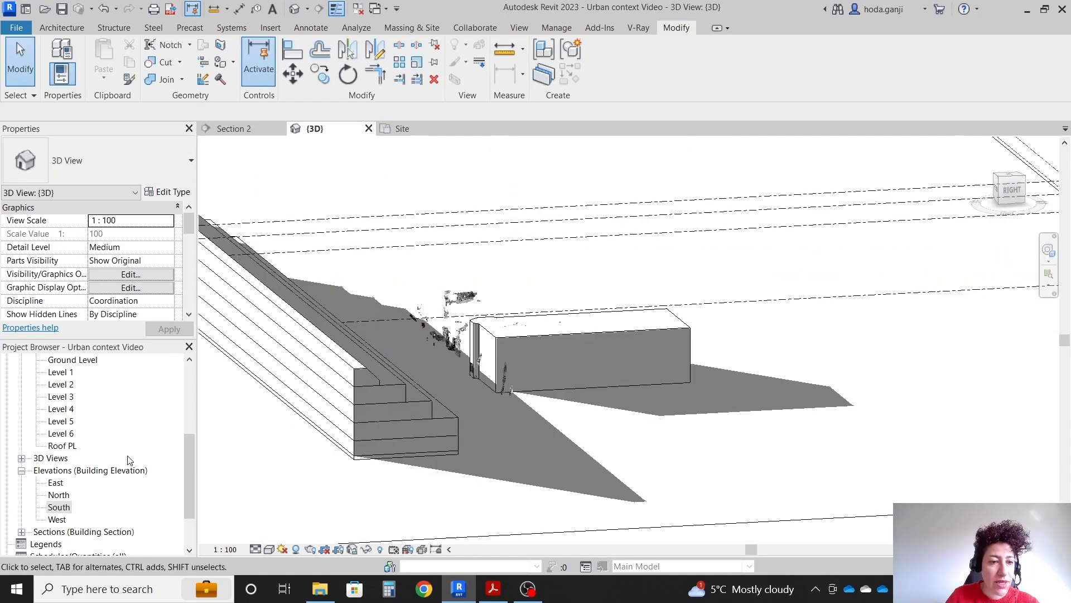
Create a new schedule for the Mass Floor category
{"action": "scroll", "coordinate": [61, 512], "scroll_direction": "down", "scroll_amount": 2}
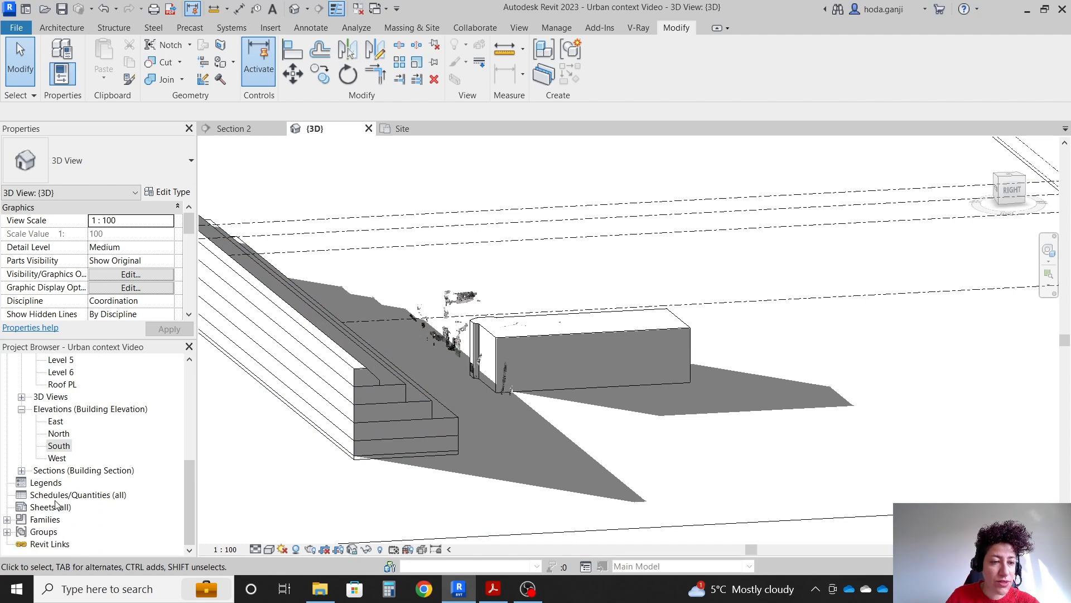
{"action": "right_click", "coordinate": [56, 495]}
{"action": "left_click", "coordinate": [84, 342]}
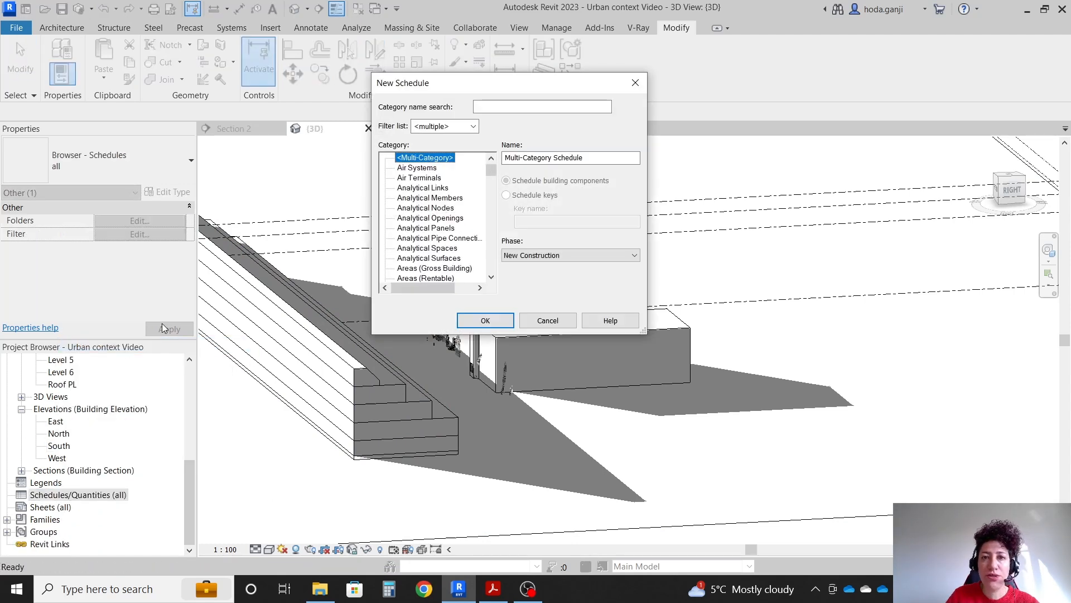
{"action": "left_click", "coordinate": [421, 178]}
{"action": "key", "text": "m"}
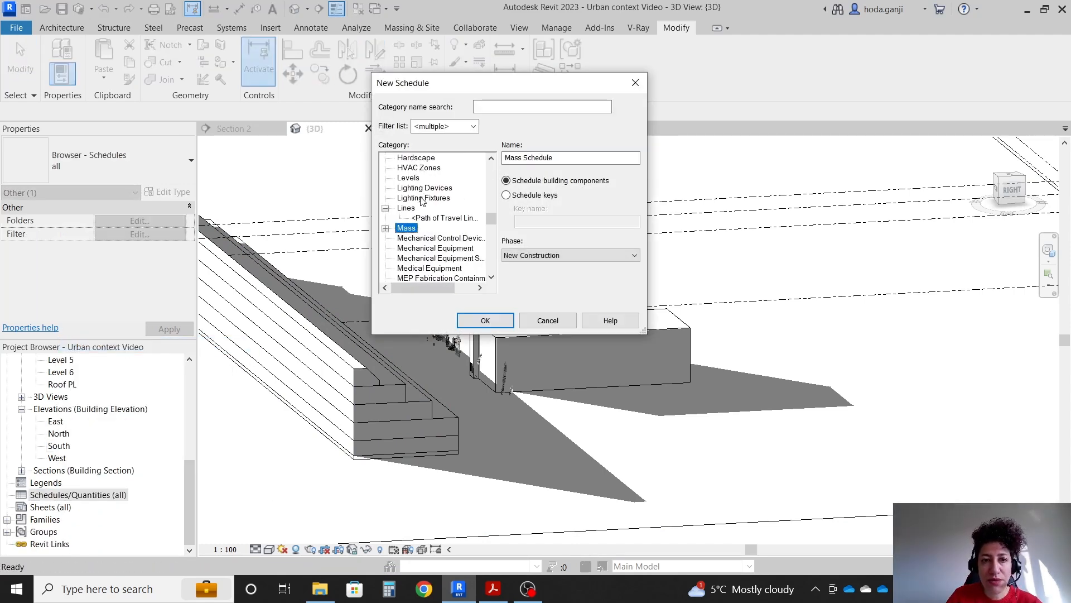
{"action": "left_click", "coordinate": [385, 228]}
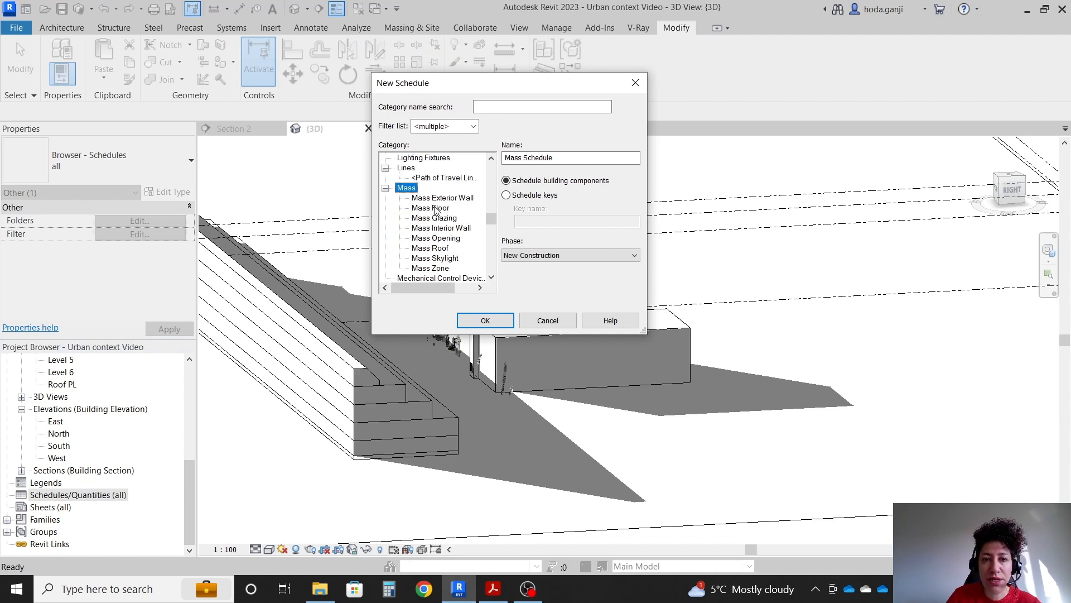
{"action": "left_click", "coordinate": [485, 321]}
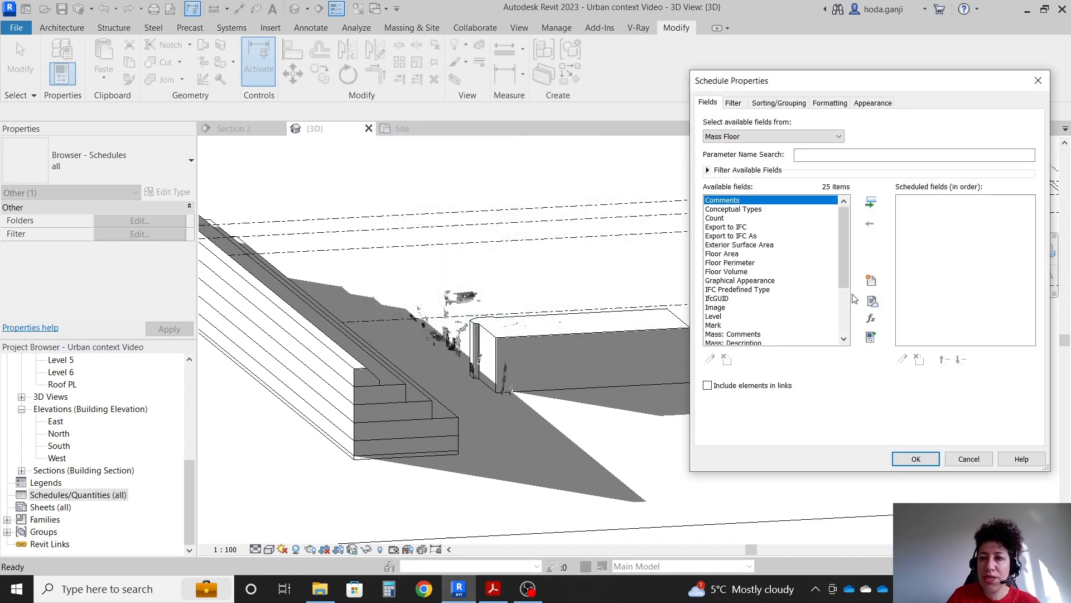
Add the Count, Level and Floor Area fields to the mass floor schedule, in that order, and generate it
{"action": "left_click_drag", "start_coordinate": [855, 88], "coordinate": [595, 122]}
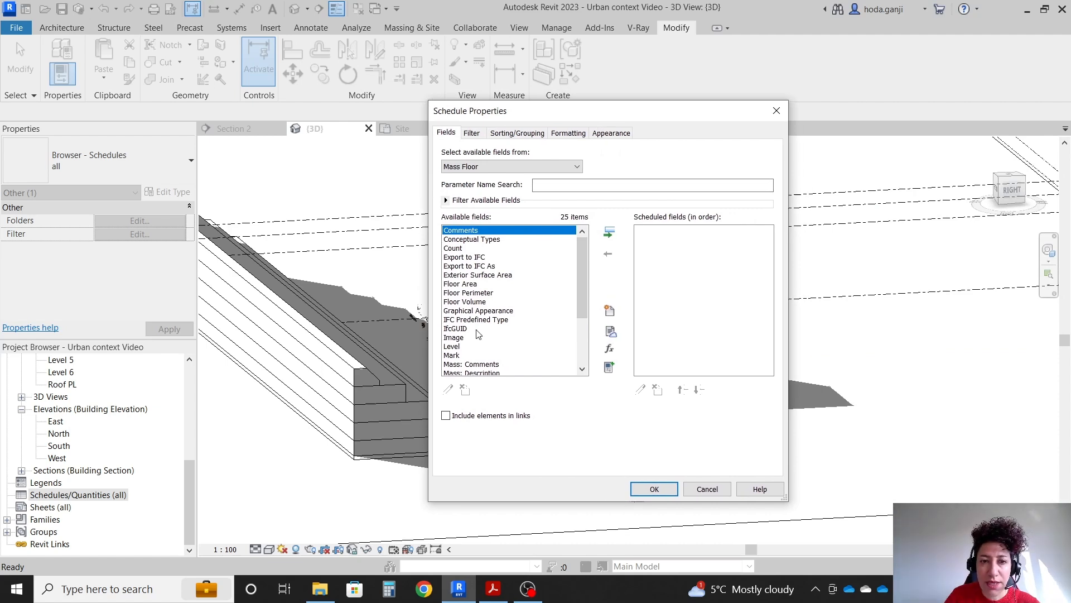
{"action": "left_click", "coordinate": [461, 248]}
{"action": "left_click", "coordinate": [610, 234]}
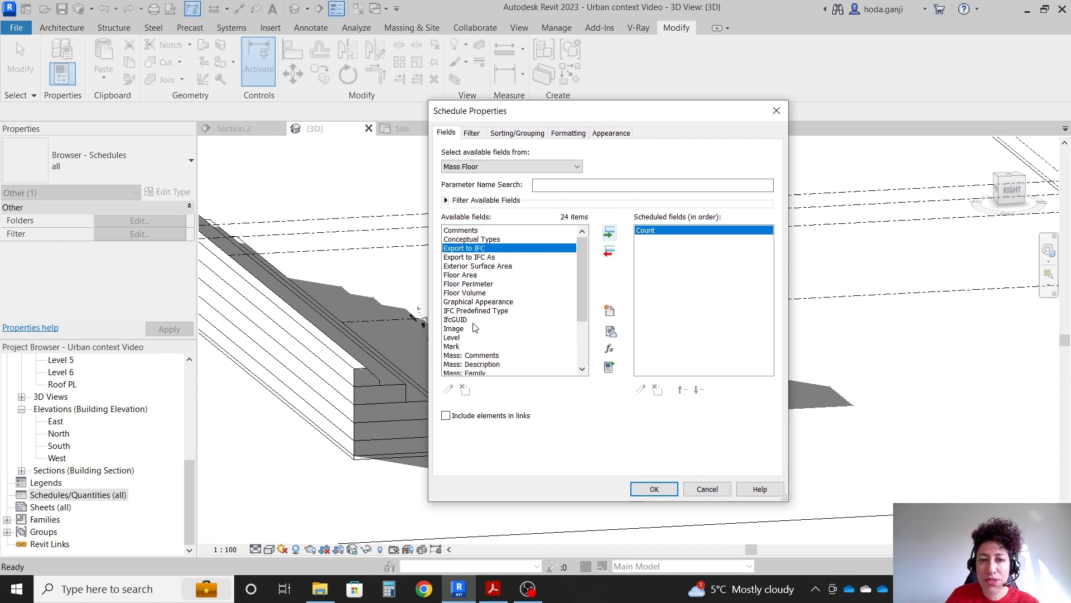
{"action": "left_click", "coordinate": [453, 338]}
{"action": "left_click", "coordinate": [609, 233]}
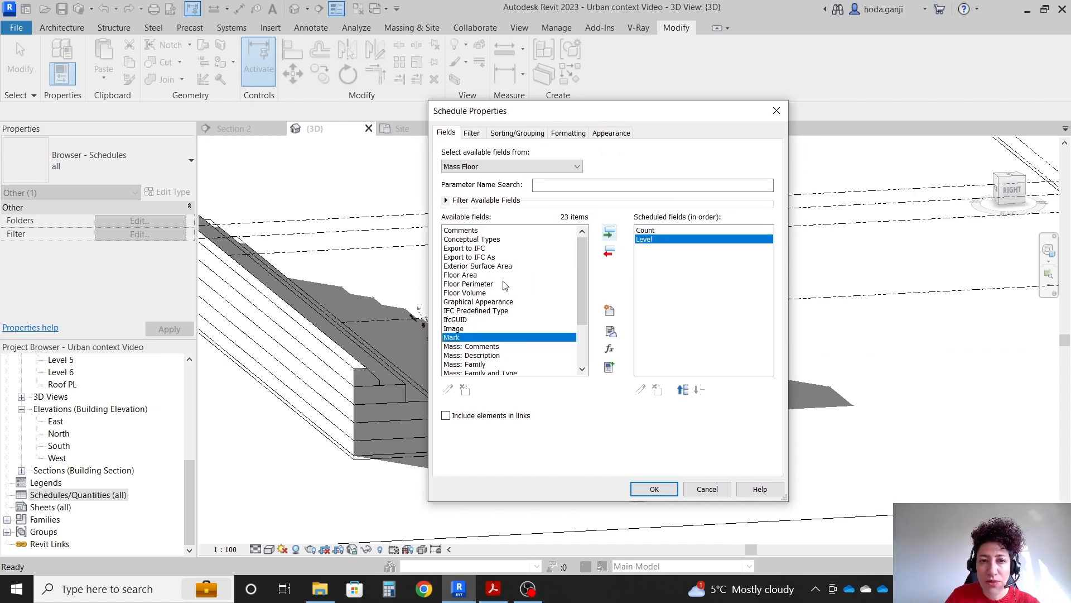
{"action": "left_click", "coordinate": [480, 274]}
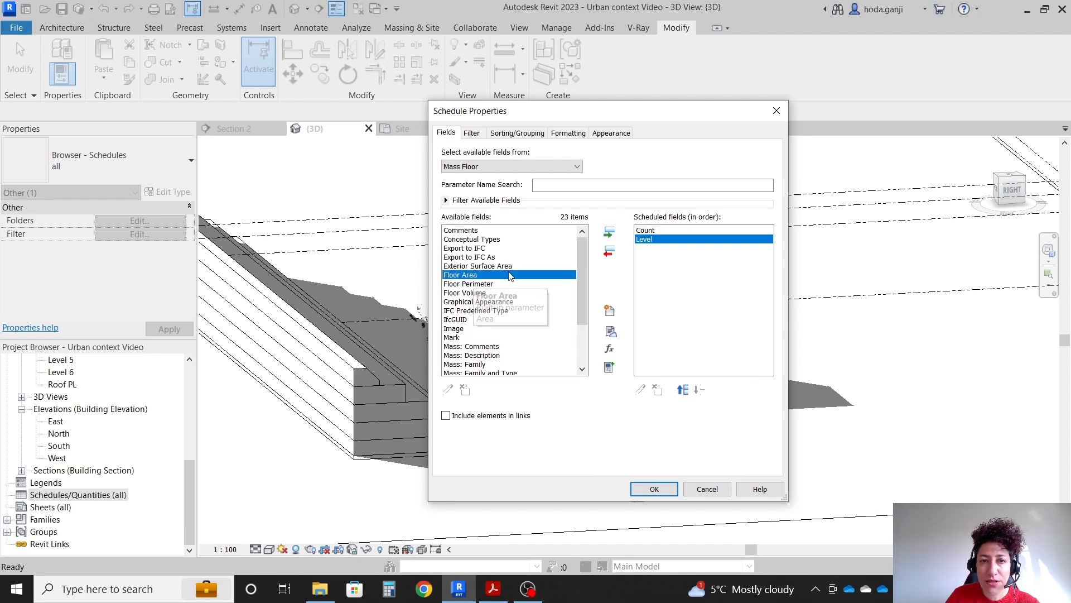
{"action": "left_click", "coordinate": [610, 233]}
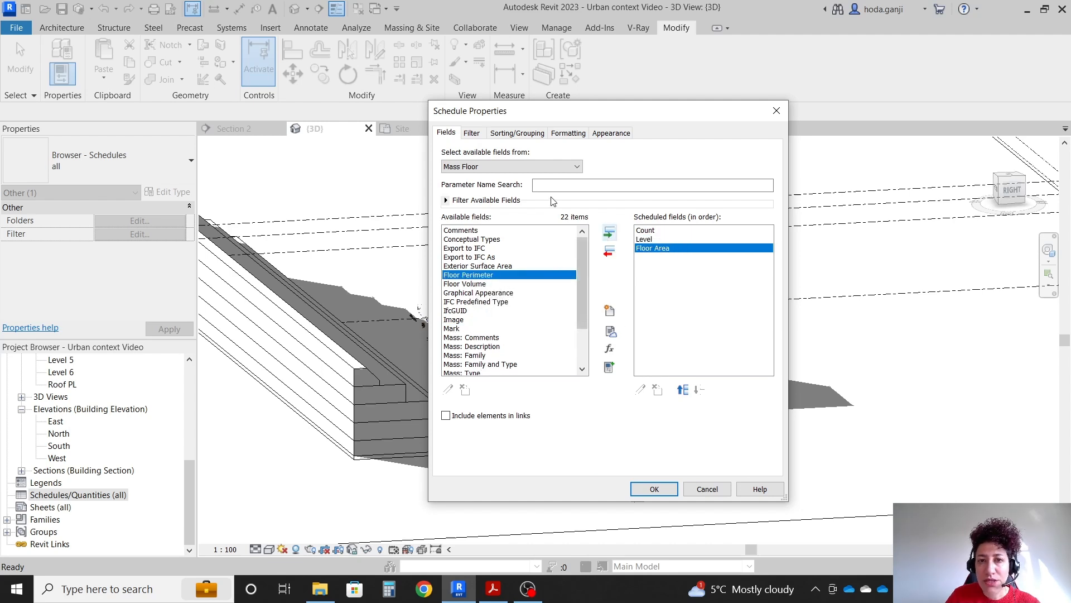
{"action": "left_click", "coordinate": [654, 488]}
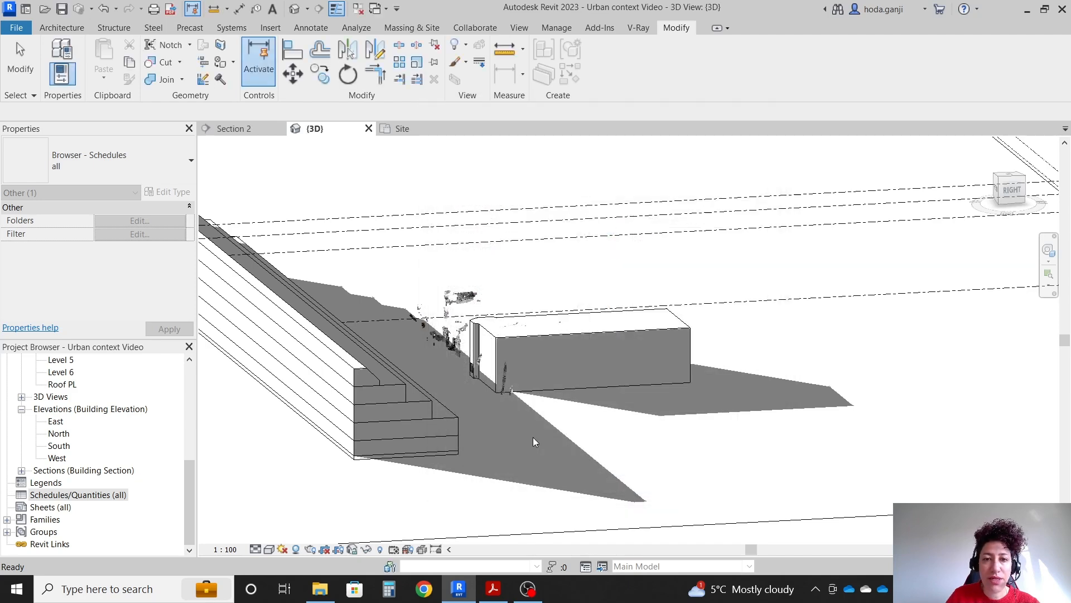
Set the Floor Area field of the Mass Floor Schedule to calculate totals
{"action": "scroll", "coordinate": [302, 368], "scroll_direction": "up", "scroll_amount": 5, "text": "ctrl"}
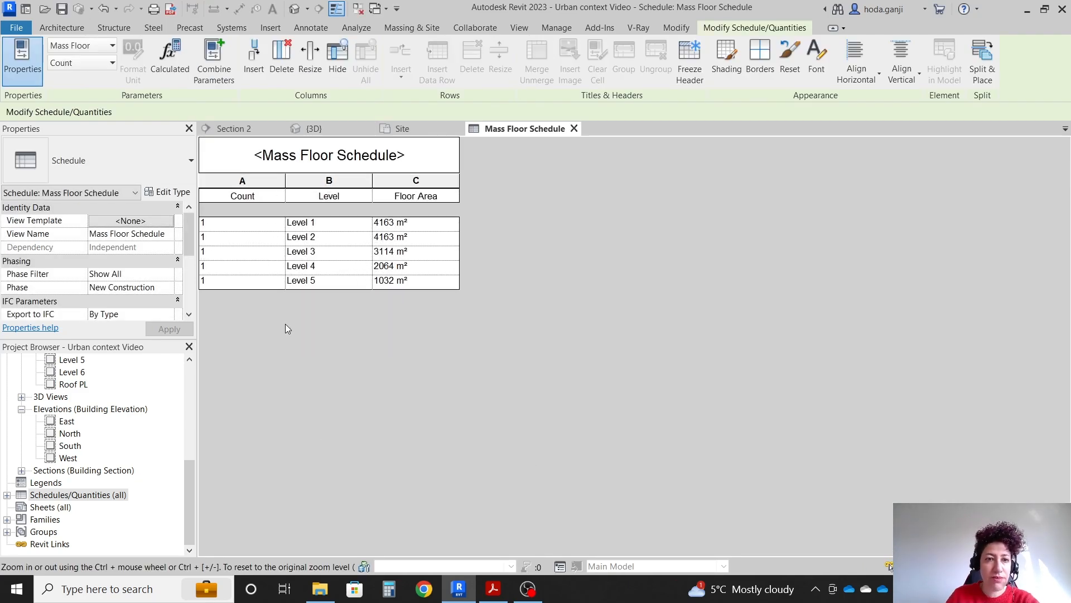
{"action": "scroll", "coordinate": [112, 263], "scroll_direction": "down", "scroll_amount": 3}
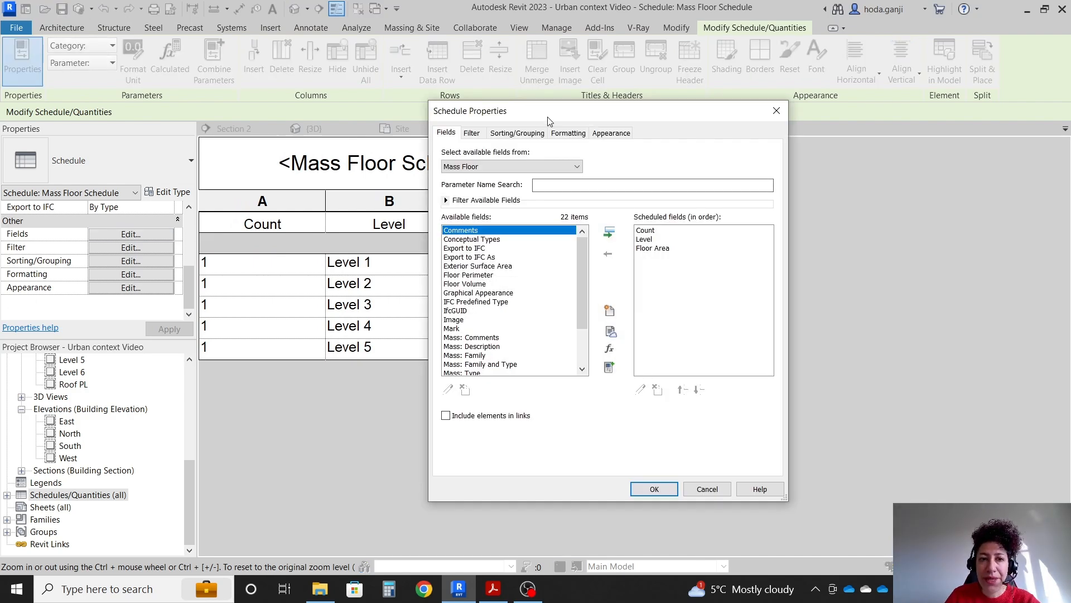
{"action": "left_click_drag", "start_coordinate": [543, 115], "coordinate": [733, 113]}
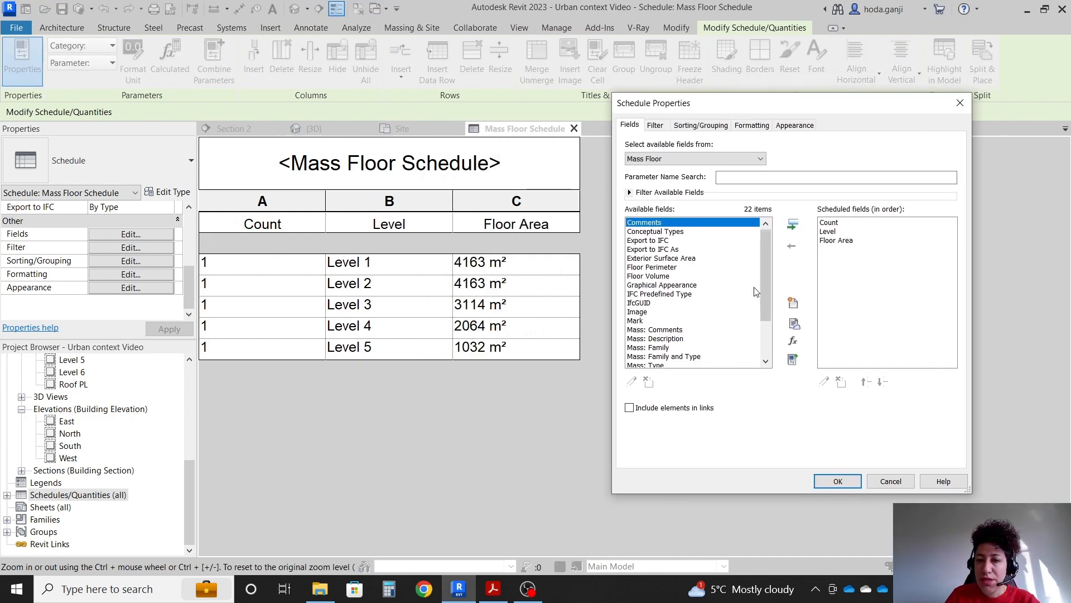
{"action": "left_click", "coordinate": [704, 126]}
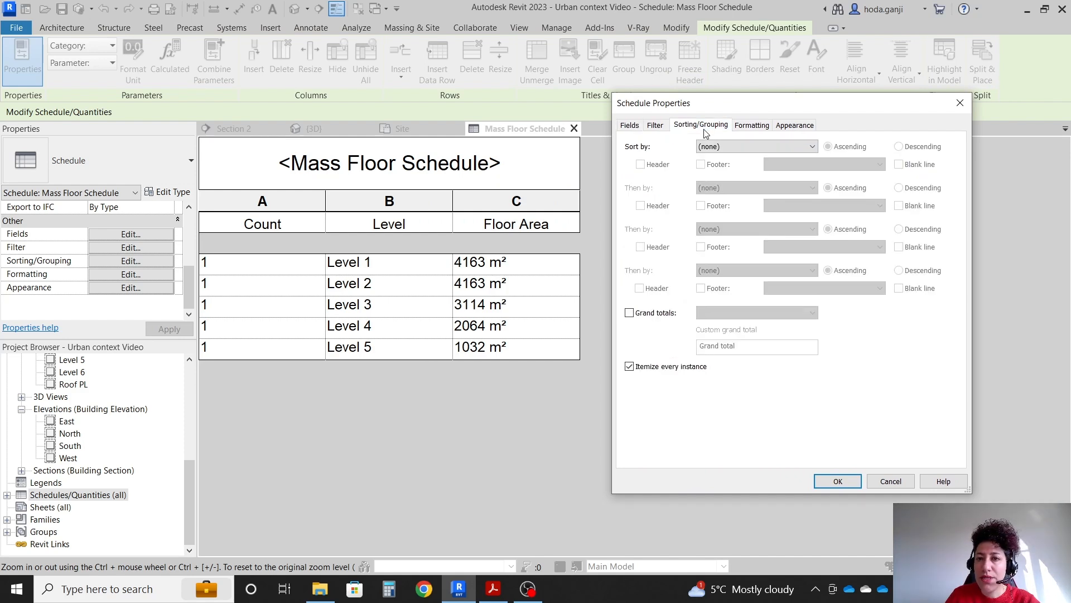
{"action": "left_click", "coordinate": [751, 126]}
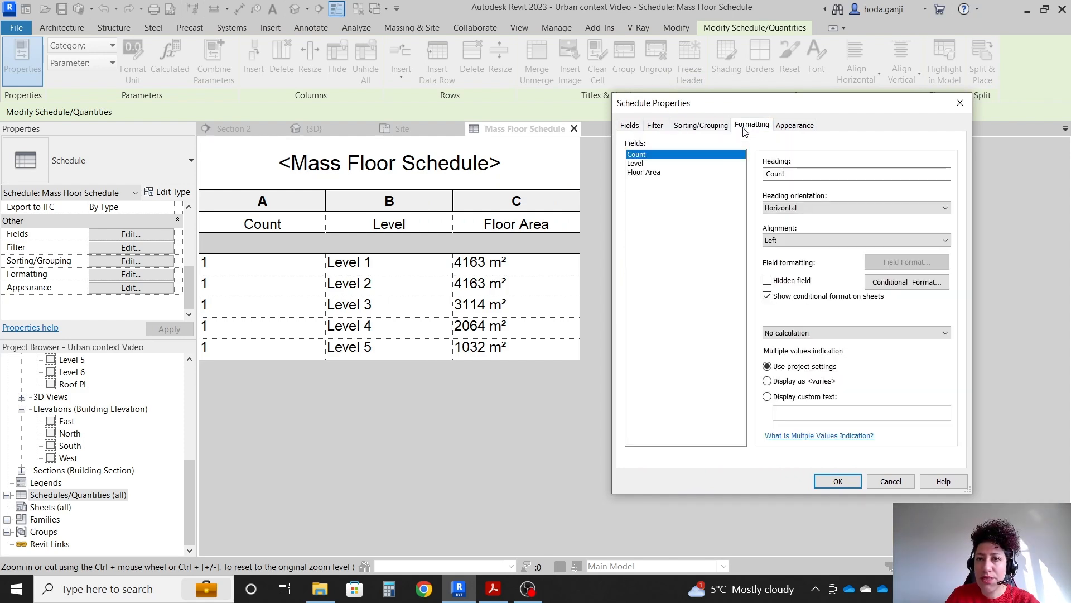
{"action": "left_click", "coordinate": [692, 172]}
{"action": "left_click", "coordinate": [881, 332]}
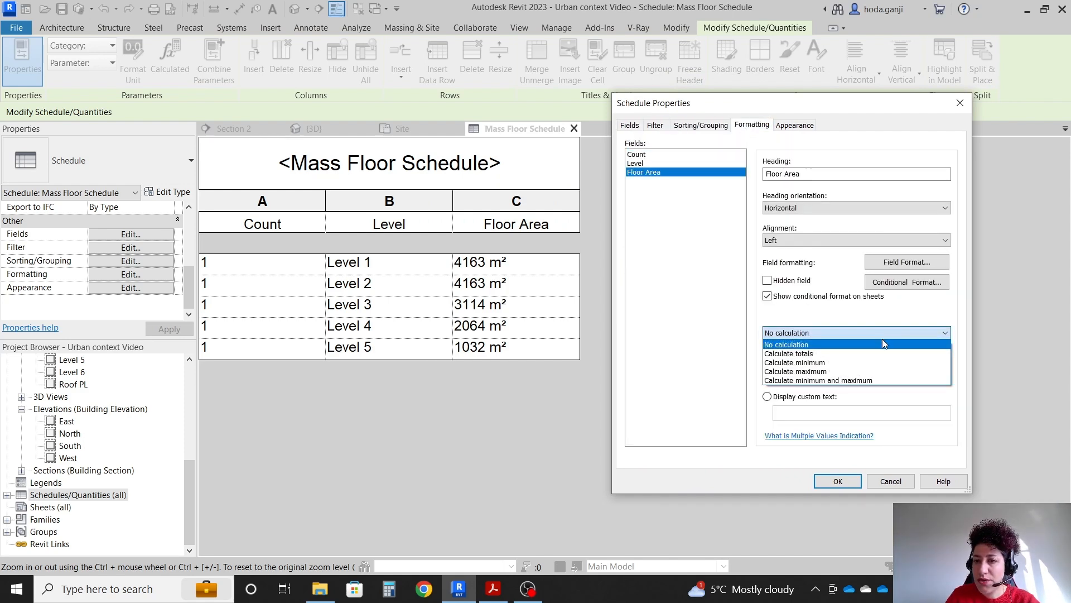
{"action": "left_click", "coordinate": [872, 354]}
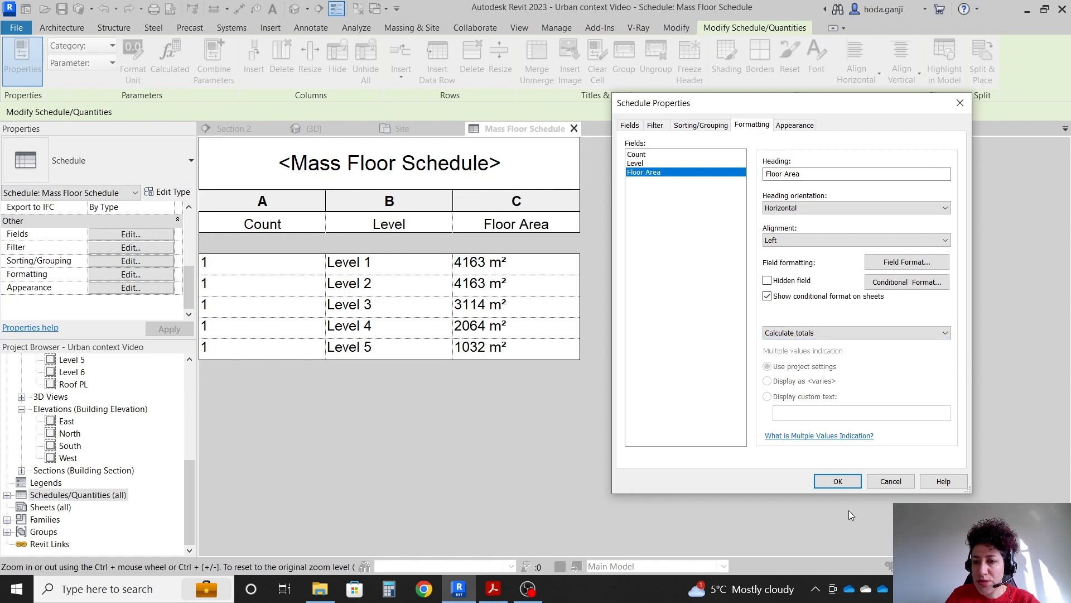
{"action": "left_click", "coordinate": [838, 481]}
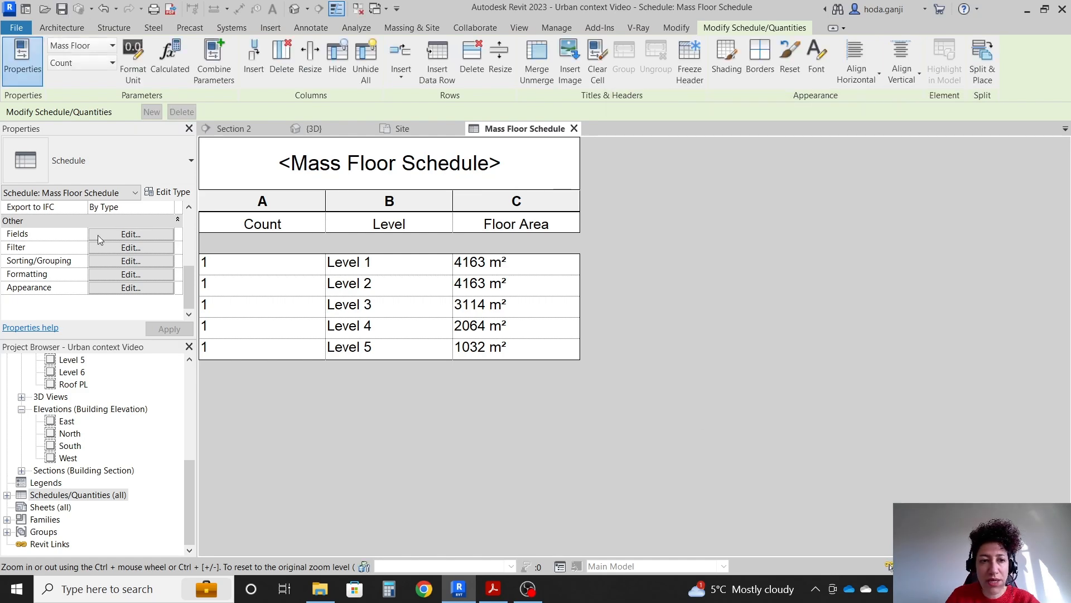
Turn on grand totals with title, count and totals in the Mass Floor Schedule
{"action": "left_click", "coordinate": [130, 233]}
{"action": "left_click", "coordinate": [655, 125]}
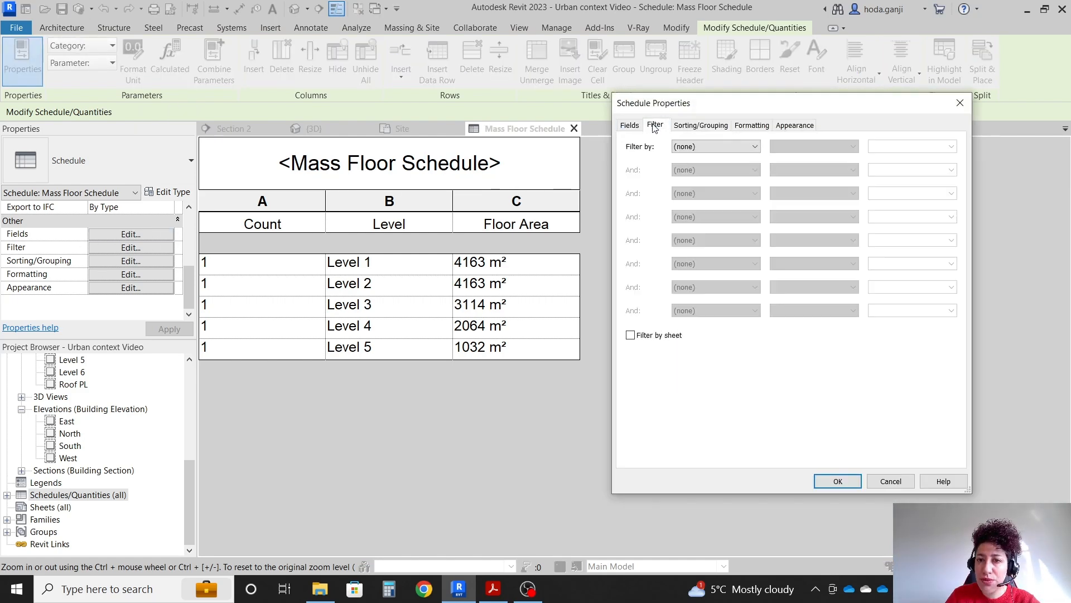
{"action": "left_click", "coordinate": [701, 127]}
{"action": "left_click", "coordinate": [630, 313]}
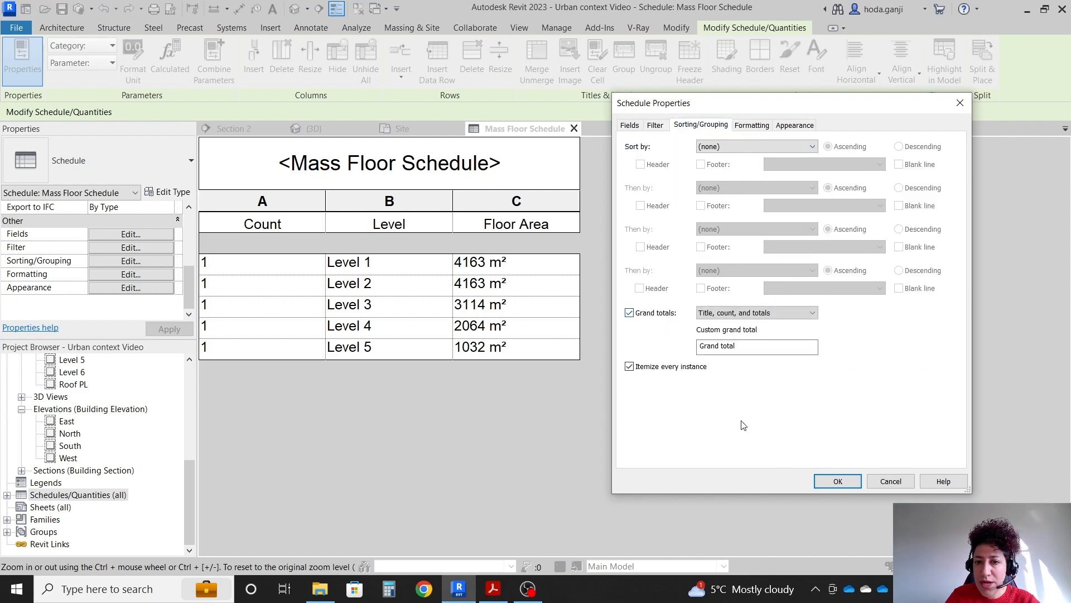
{"action": "left_click", "coordinate": [837, 480]}
Open the Level 1 floor plan and turn on its crop region
{"action": "scroll", "coordinate": [92, 433], "scroll_direction": "up", "scroll_amount": 5}
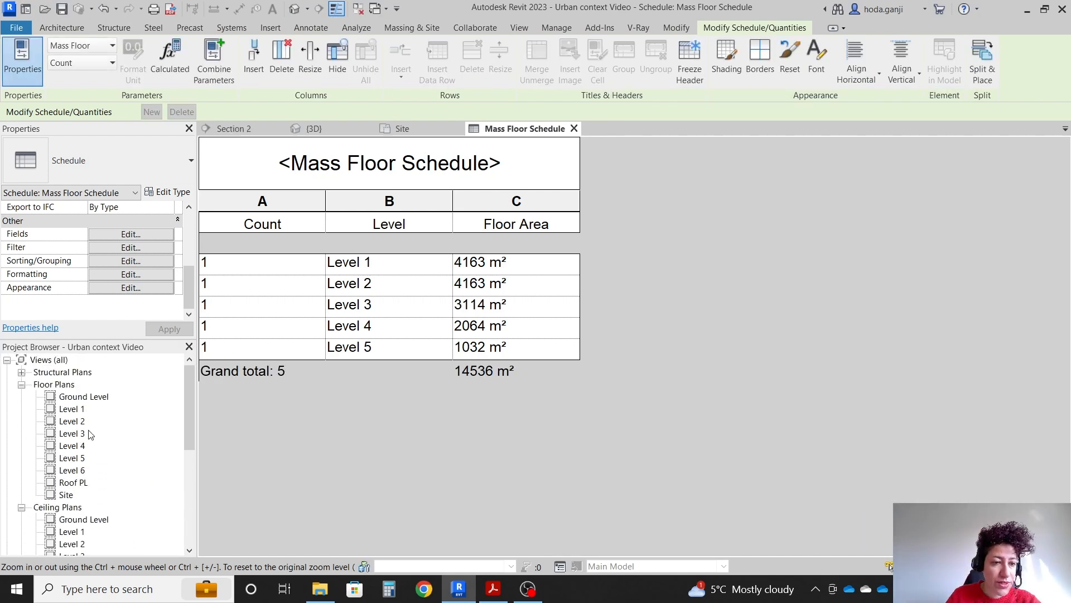
{"action": "scroll", "coordinate": [90, 434], "scroll_direction": "down", "scroll_amount": 1}
{"action": "left_click", "coordinate": [21, 495]}
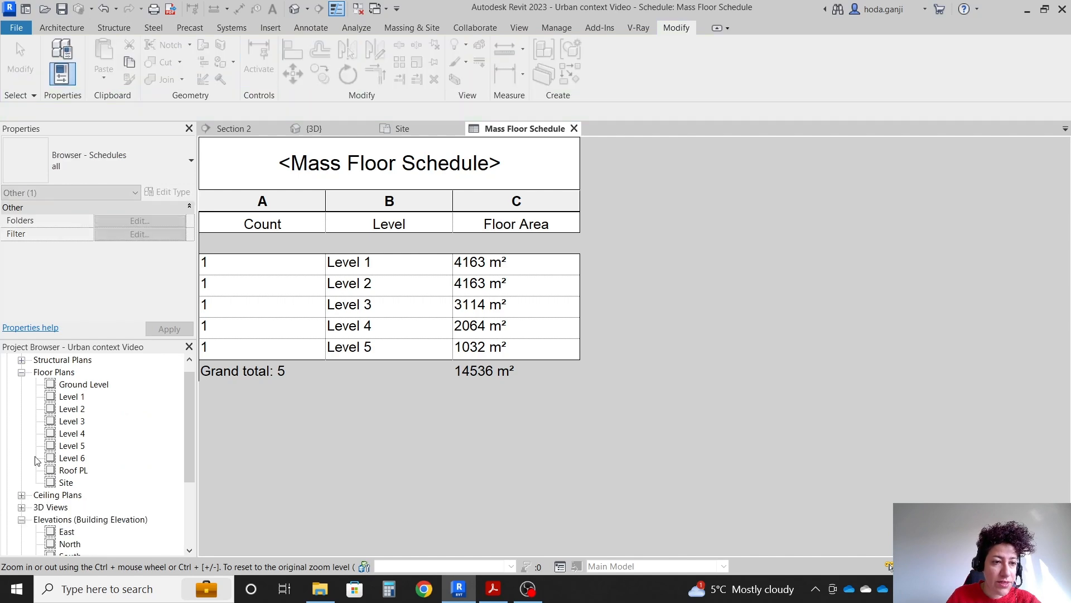
{"action": "double_click", "coordinate": [73, 396]}
{"action": "scroll", "coordinate": [704, 446], "scroll_direction": "up", "scroll_amount": 5}
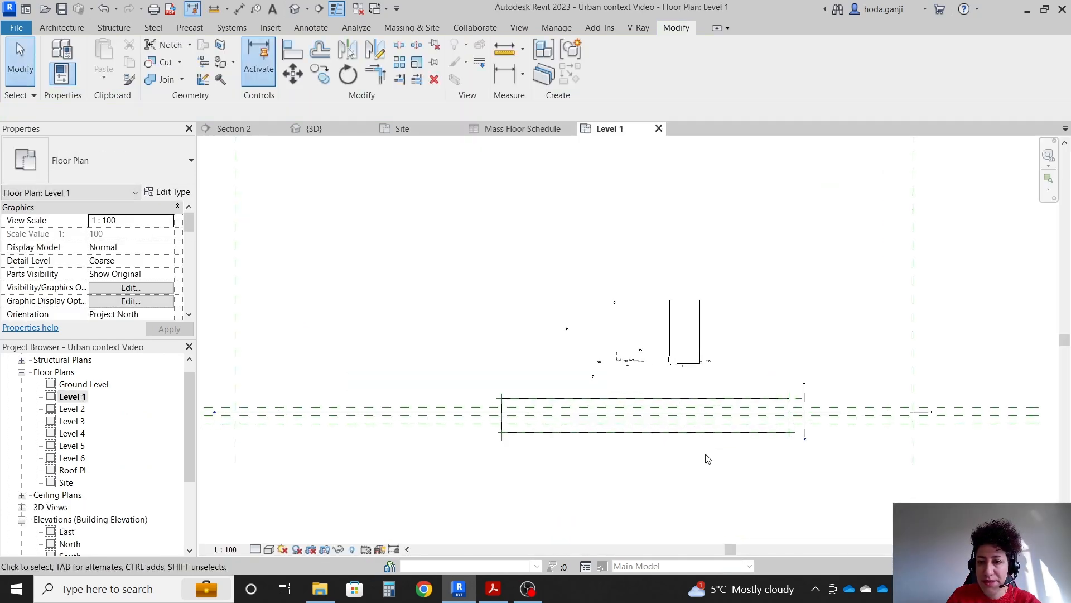
{"action": "scroll", "coordinate": [595, 368], "scroll_direction": "down", "scroll_amount": 5}
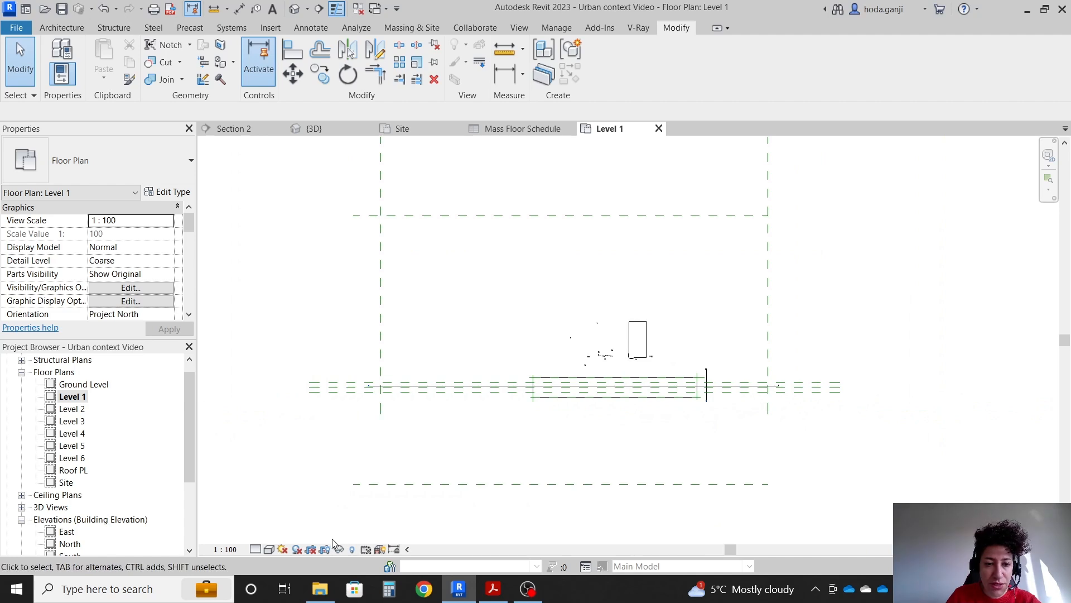
{"action": "scroll", "coordinate": [426, 430], "scroll_direction": "down", "scroll_amount": 5}
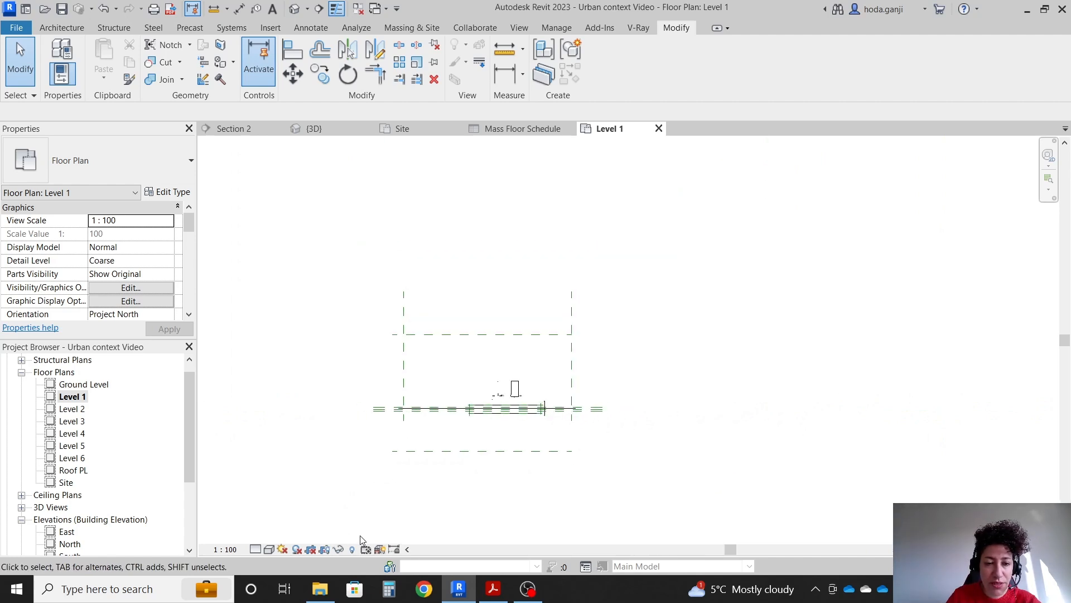
{"action": "left_click", "coordinate": [310, 549]}
Resize the Level 1 crop region to a narrow band around the long building footprint, leaving some space beyond its right end
{"action": "left_click", "coordinate": [359, 467]}
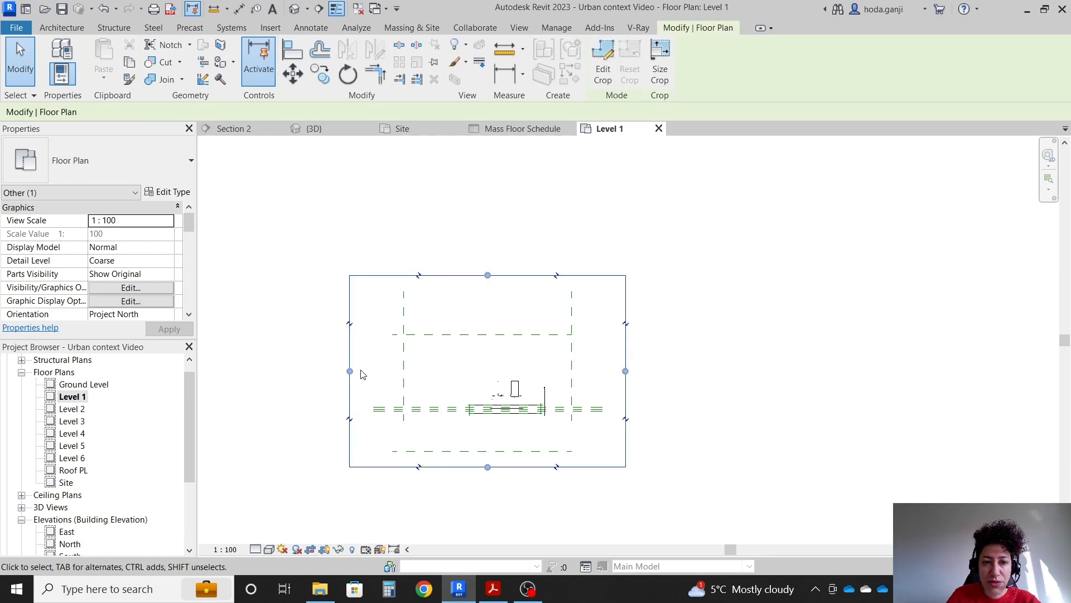
{"action": "left_click_drag", "start_coordinate": [350, 371], "coordinate": [466, 390]}
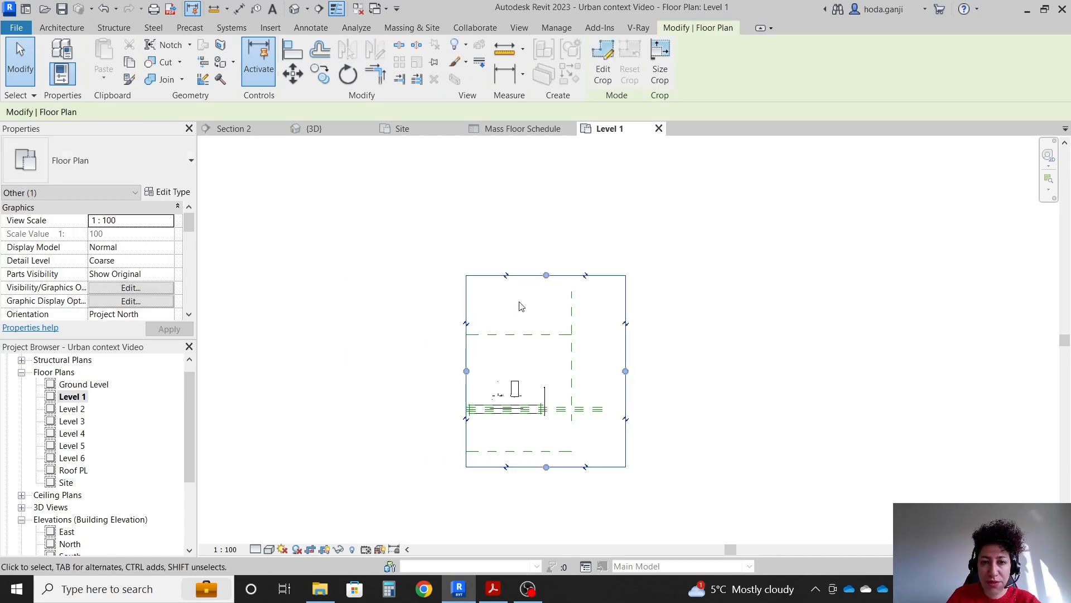
{"action": "left_click_drag", "start_coordinate": [546, 275], "coordinate": [539, 401]}
{"action": "left_click_drag", "start_coordinate": [547, 467], "coordinate": [533, 418]}
{"action": "scroll", "coordinate": [518, 422], "scroll_direction": "up", "scroll_amount": 2}
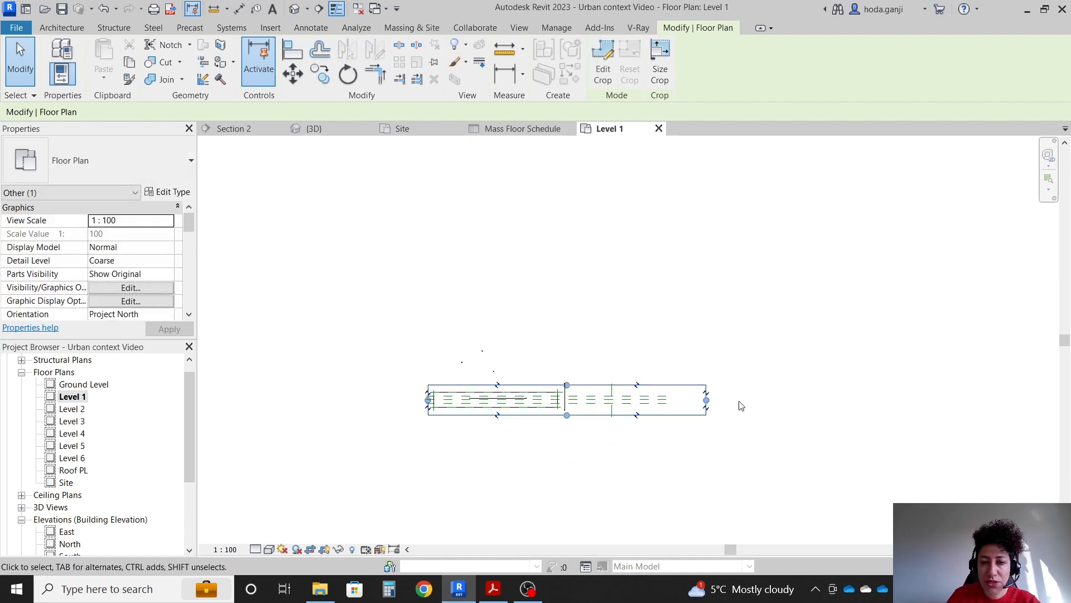
{"action": "left_click_drag", "start_coordinate": [706, 399], "coordinate": [566, 403]}
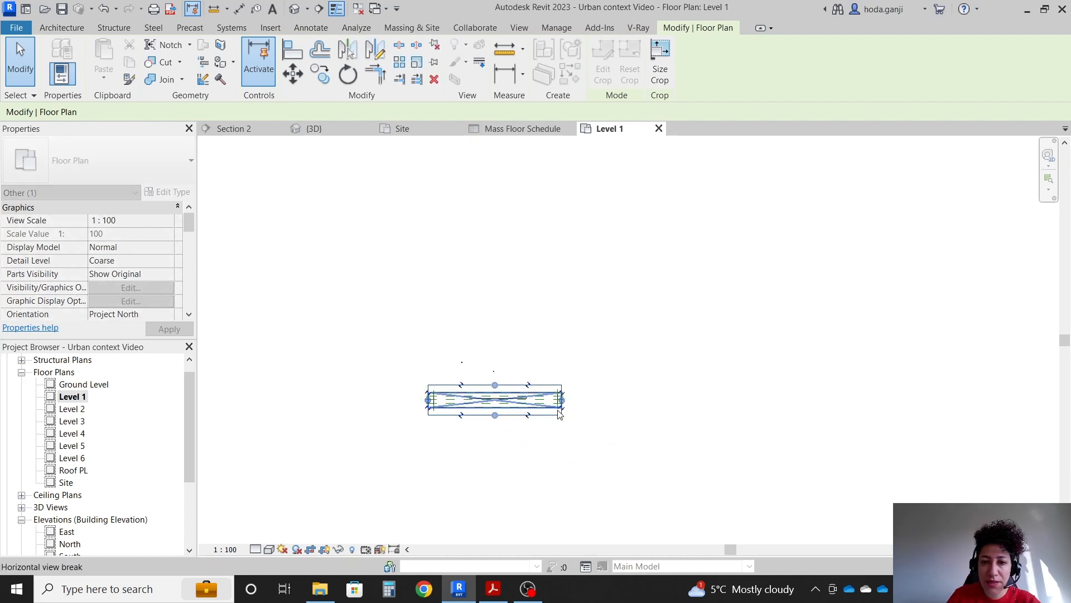
{"action": "scroll", "coordinate": [530, 413], "scroll_direction": "up", "scroll_amount": 4}
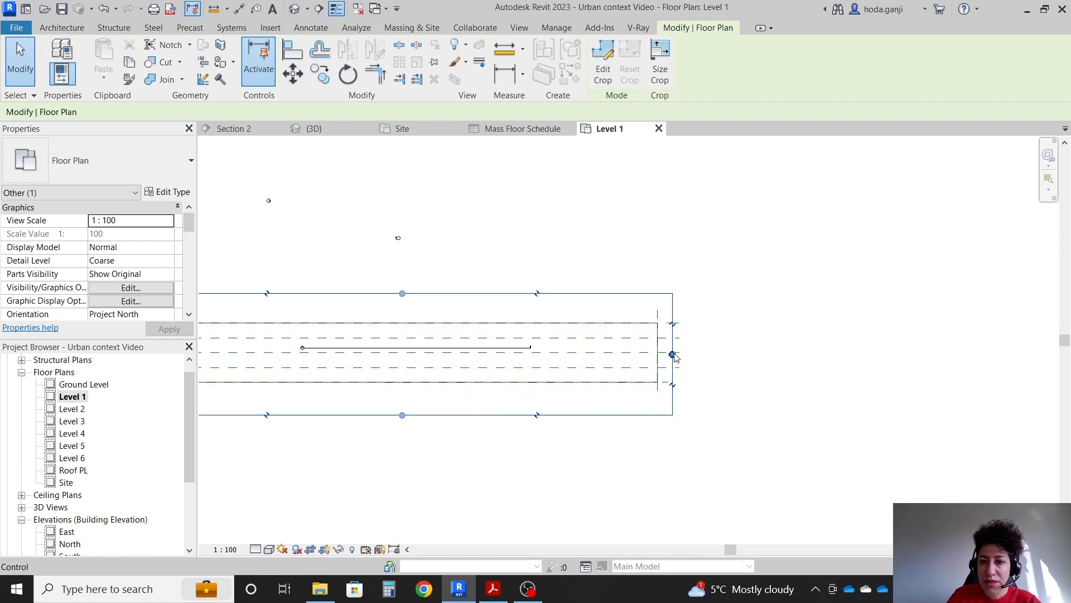
{"action": "left_click_drag", "start_coordinate": [672, 355], "coordinate": [768, 357]}
Nudge the Section 2 line left until it cuts through the building just inside its right end
{"action": "left_click", "coordinate": [686, 316]}
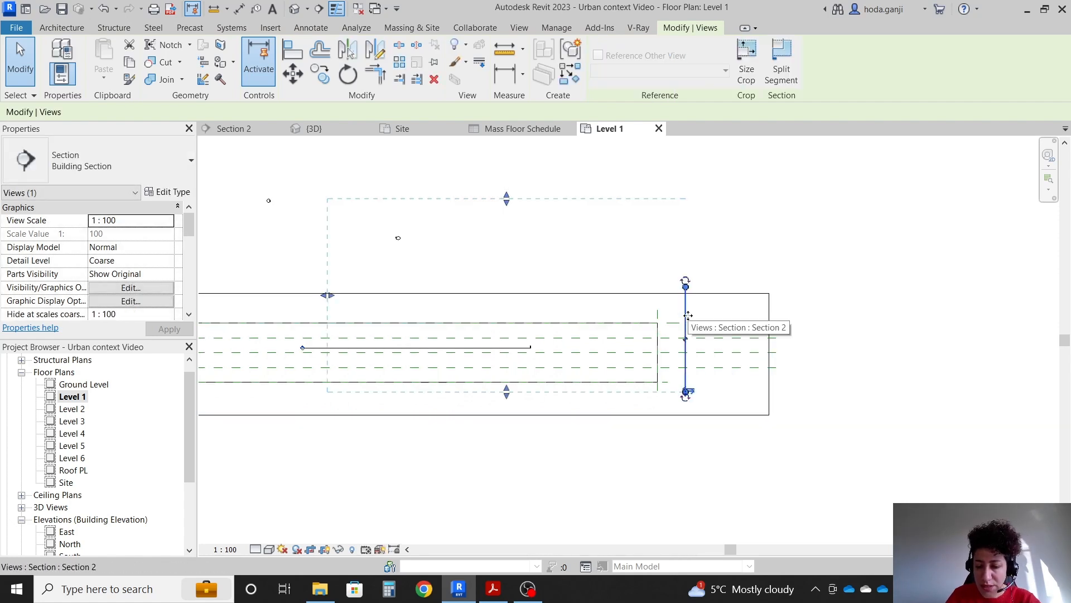
{"action": "key", "text": "Left"}
{"action": "key", "text": "Left"}
{"action": "key", "text": "Left"}
{"action": "key", "text": "Left"}
{"action": "key", "text": "Left"}
{"action": "key", "text": "Left"}
{"action": "key", "text": "Left"}
{"action": "key", "text": "Left"}
{"action": "key", "text": "Left"}
{"action": "key", "text": "Left"}
{"action": "key", "text": "Left"}
{"action": "key", "text": "Left"}
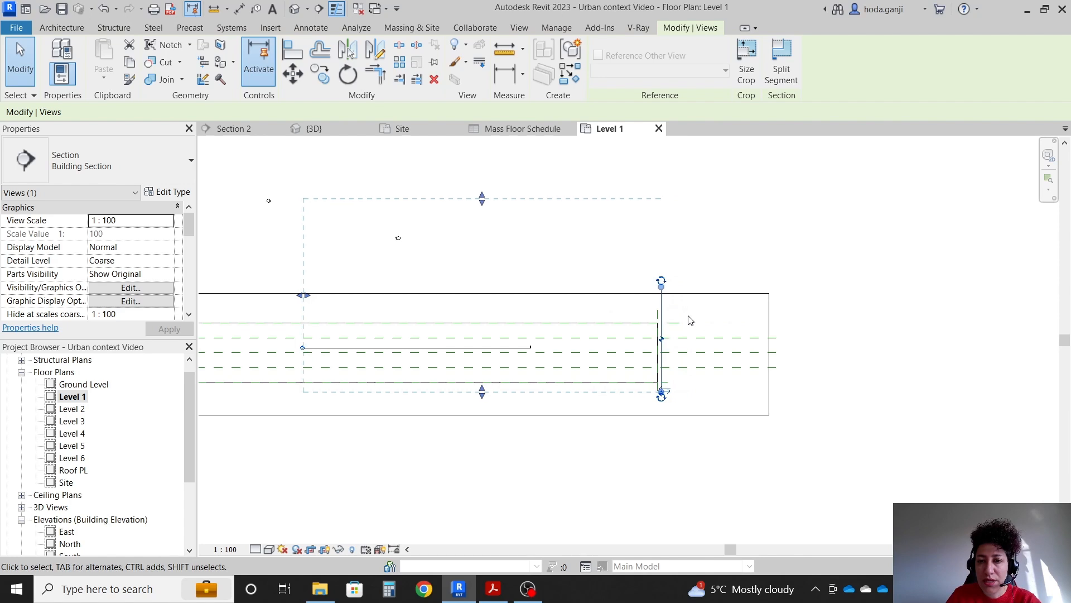
{"action": "key", "text": "Escape"}
Nudge the Level 1 crop region left so it leaves a margin around both ends of the building
{"action": "left_click", "coordinate": [769, 351]}
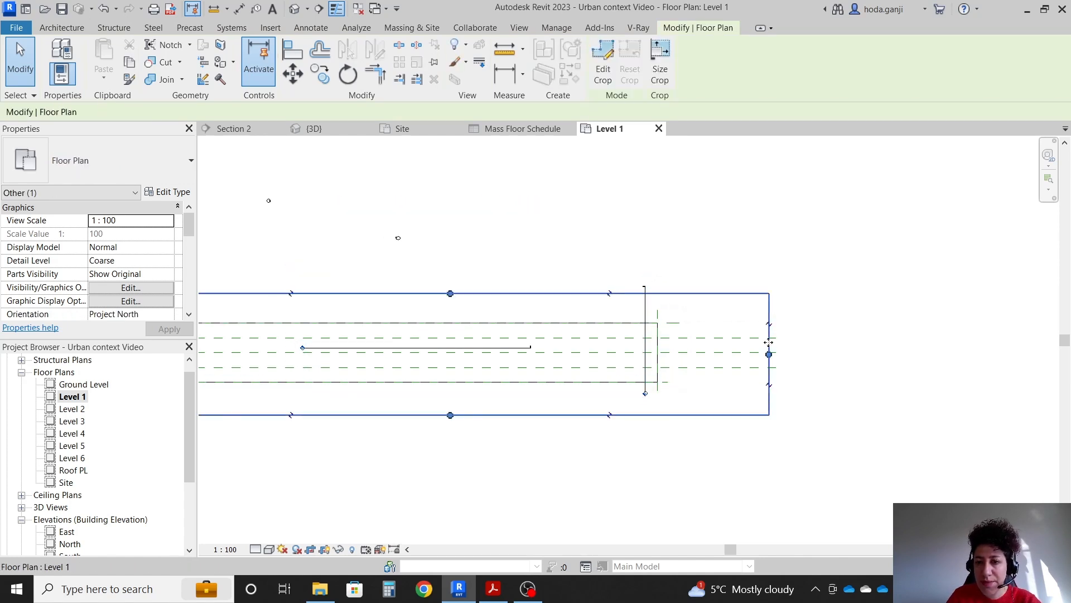
{"action": "key", "text": "Left"}
{"action": "key", "text": "Left"}
{"action": "key", "text": "Left"}
{"action": "key", "text": "Left"}
{"action": "key", "text": "Left"}
{"action": "key", "text": "Left"}
{"action": "key", "text": "Left"}
{"action": "key", "text": "Left"}
{"action": "key", "text": "Left"}
{"action": "key", "text": "Left"}
{"action": "key", "text": "Left"}
{"action": "key", "text": "Left"}
{"action": "key", "text": "Left"}
{"action": "key", "text": "Left"}
{"action": "key", "text": "Left"}
{"action": "key", "text": "Left"}
{"action": "key", "text": "Left"}
{"action": "key", "text": "Left"}
{"action": "key", "text": "Left"}
{"action": "key", "text": "Left"}
{"action": "key", "text": "Escape"}
Extend both ends of the longitudinal section line so it runs along the building's full length
{"action": "middle_click_drag", "start_coordinate": [302, 347], "coordinate": [505, 333]}
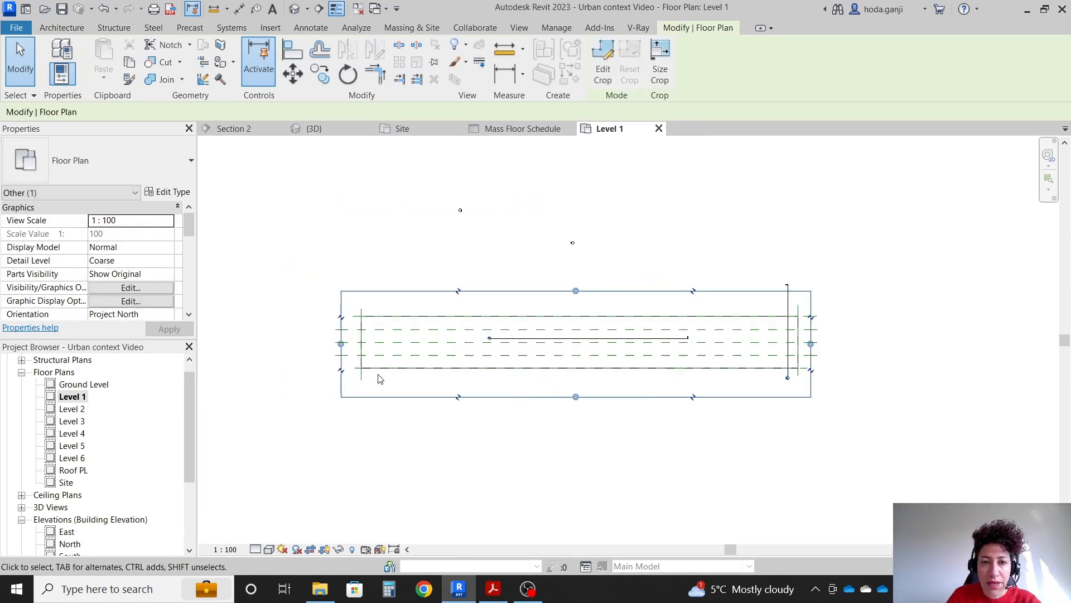
{"action": "left_click", "coordinate": [504, 334]}
{"action": "scroll", "coordinate": [504, 334], "scroll_direction": "up", "scroll_amount": 1}
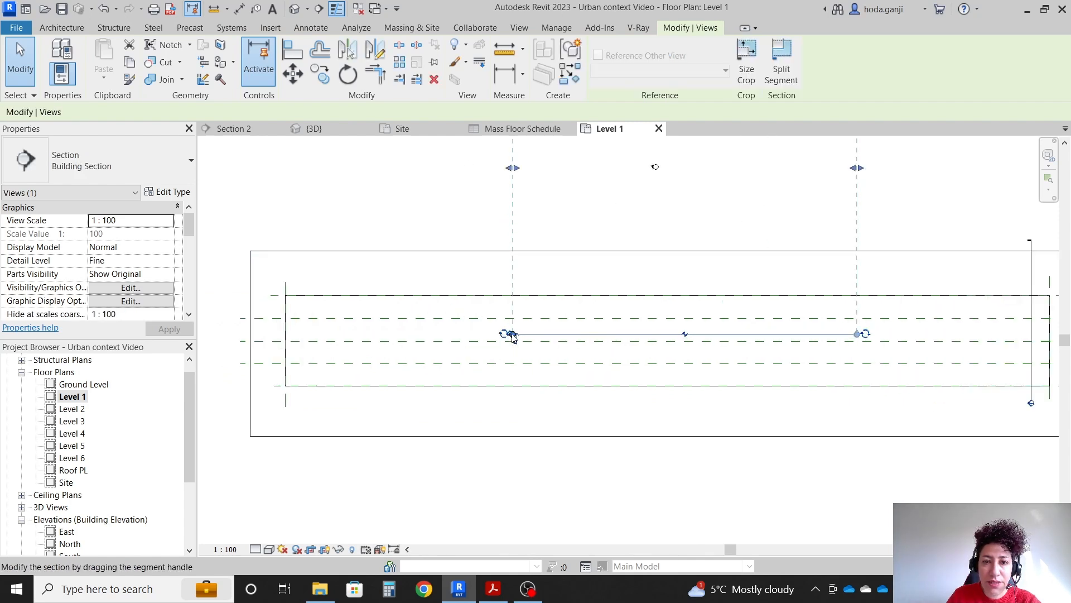
{"action": "left_click_drag", "start_coordinate": [505, 334], "coordinate": [244, 341]}
{"action": "scroll", "coordinate": [244, 341], "scroll_direction": "up", "scroll_amount": 1}
{"action": "middle_click_drag", "start_coordinate": [243, 342], "coordinate": [66, 348]}
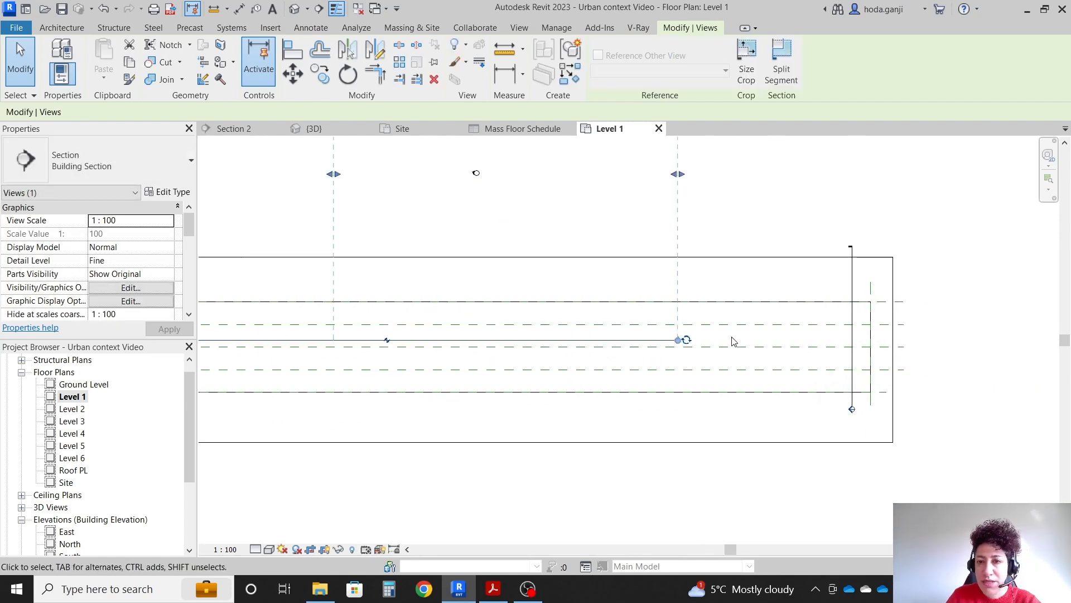
{"action": "left_click_drag", "start_coordinate": [679, 340], "coordinate": [857, 340]}
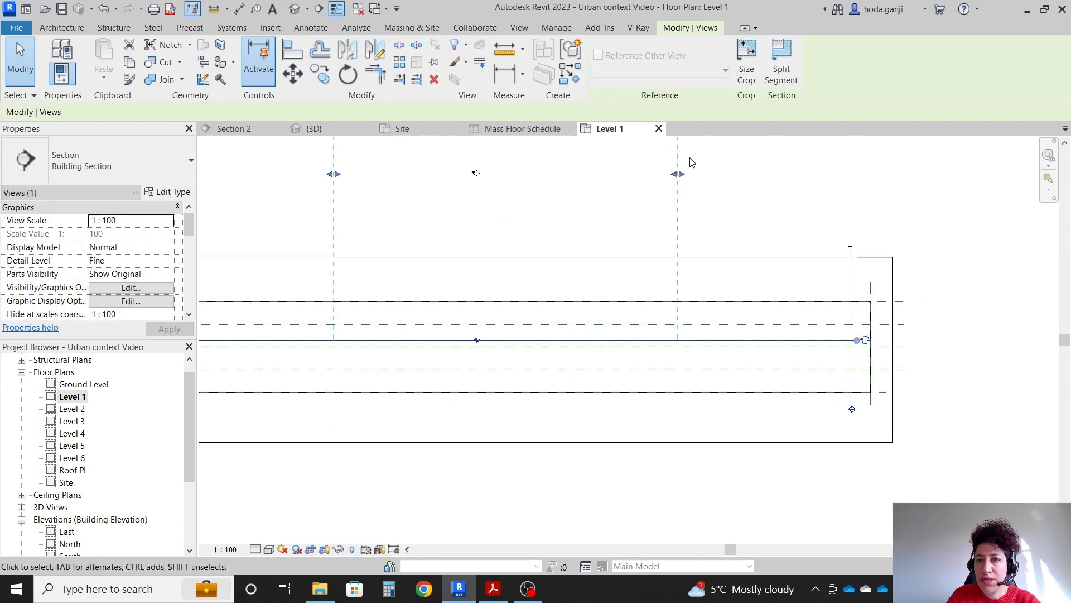
Widen the longitudinal section's view extents on both sides to match the ends of its lengthened line
{"action": "left_click_drag", "start_coordinate": [679, 174], "coordinate": [867, 189]}
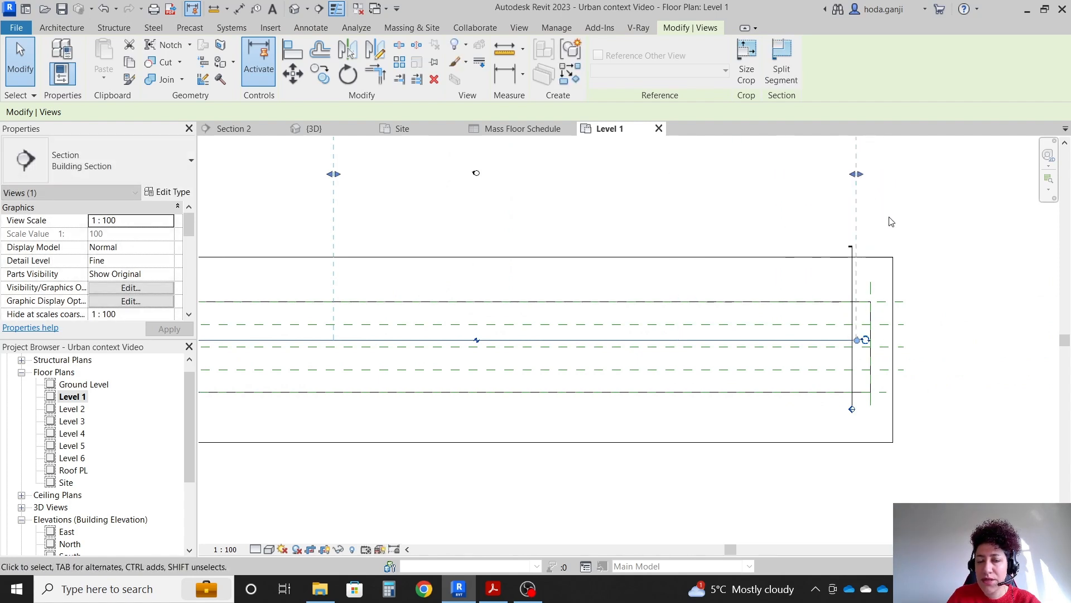
{"action": "scroll", "coordinate": [888, 220], "scroll_direction": "down", "scroll_amount": 1}
{"action": "left_click_drag", "start_coordinate": [574, 196], "coordinate": [417, 210]}
{"action": "left_click", "coordinate": [391, 505]}
Open the visual style choices for the Level 1 floor plan
{"action": "left_click", "coordinate": [268, 549]}
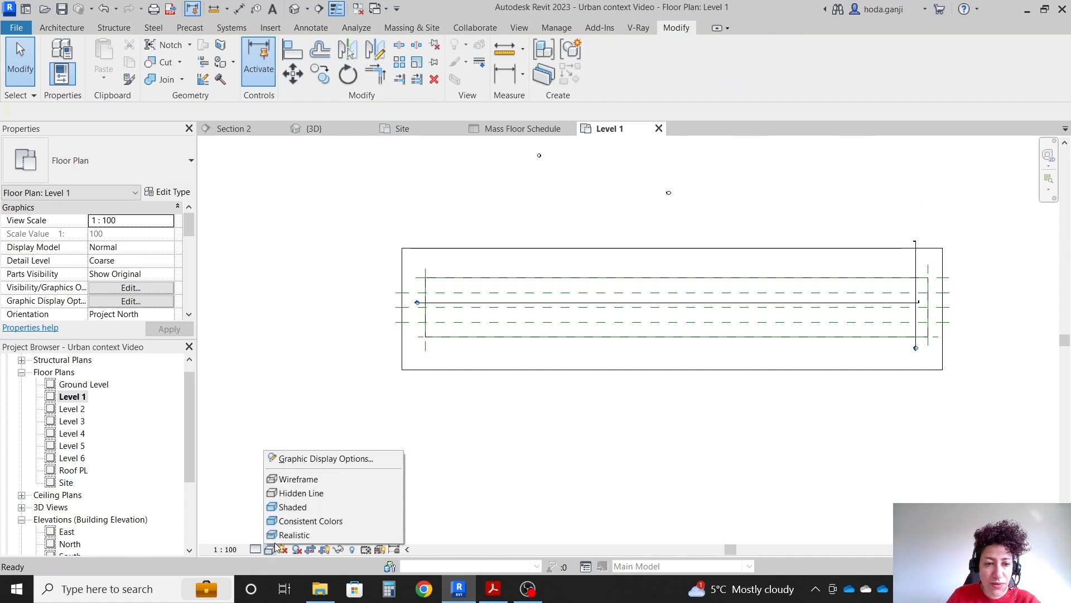